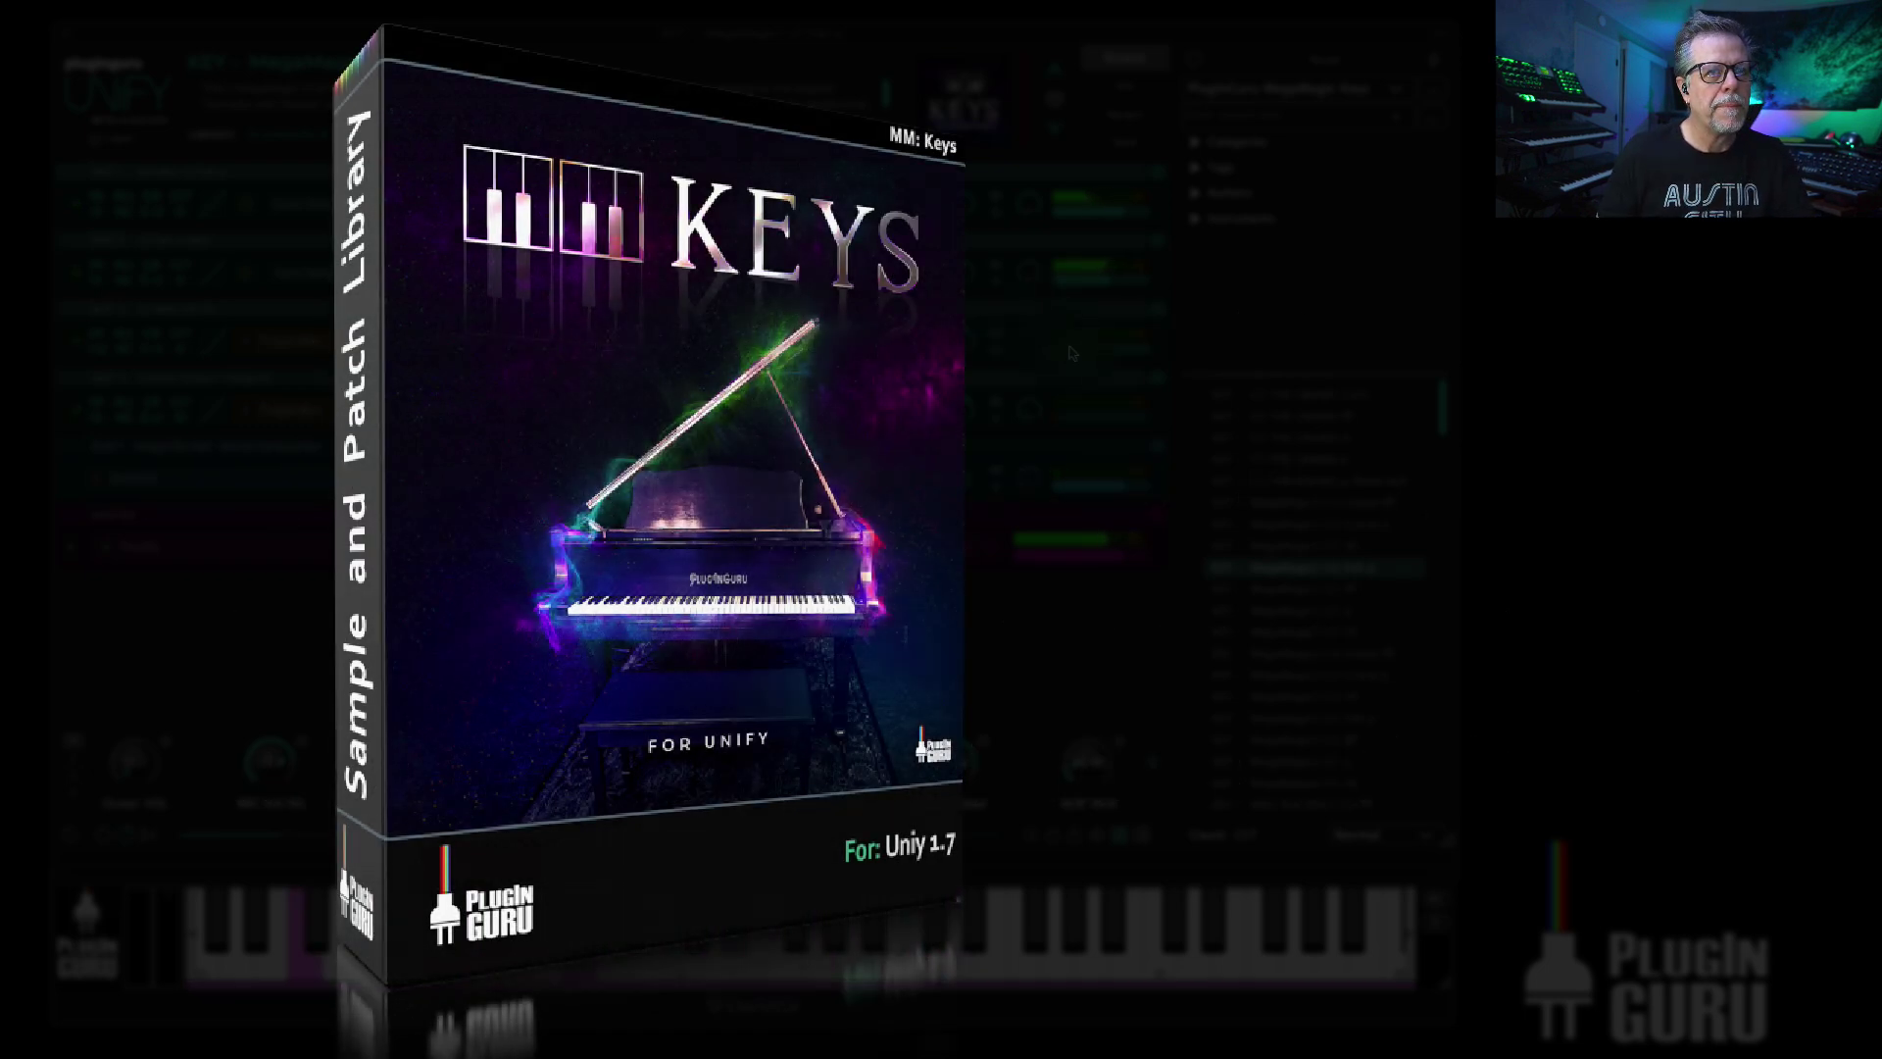
Step: View the Guru Sampler settings of the Yamaha U1 Felt p layer
mouse_move(1129, 358)
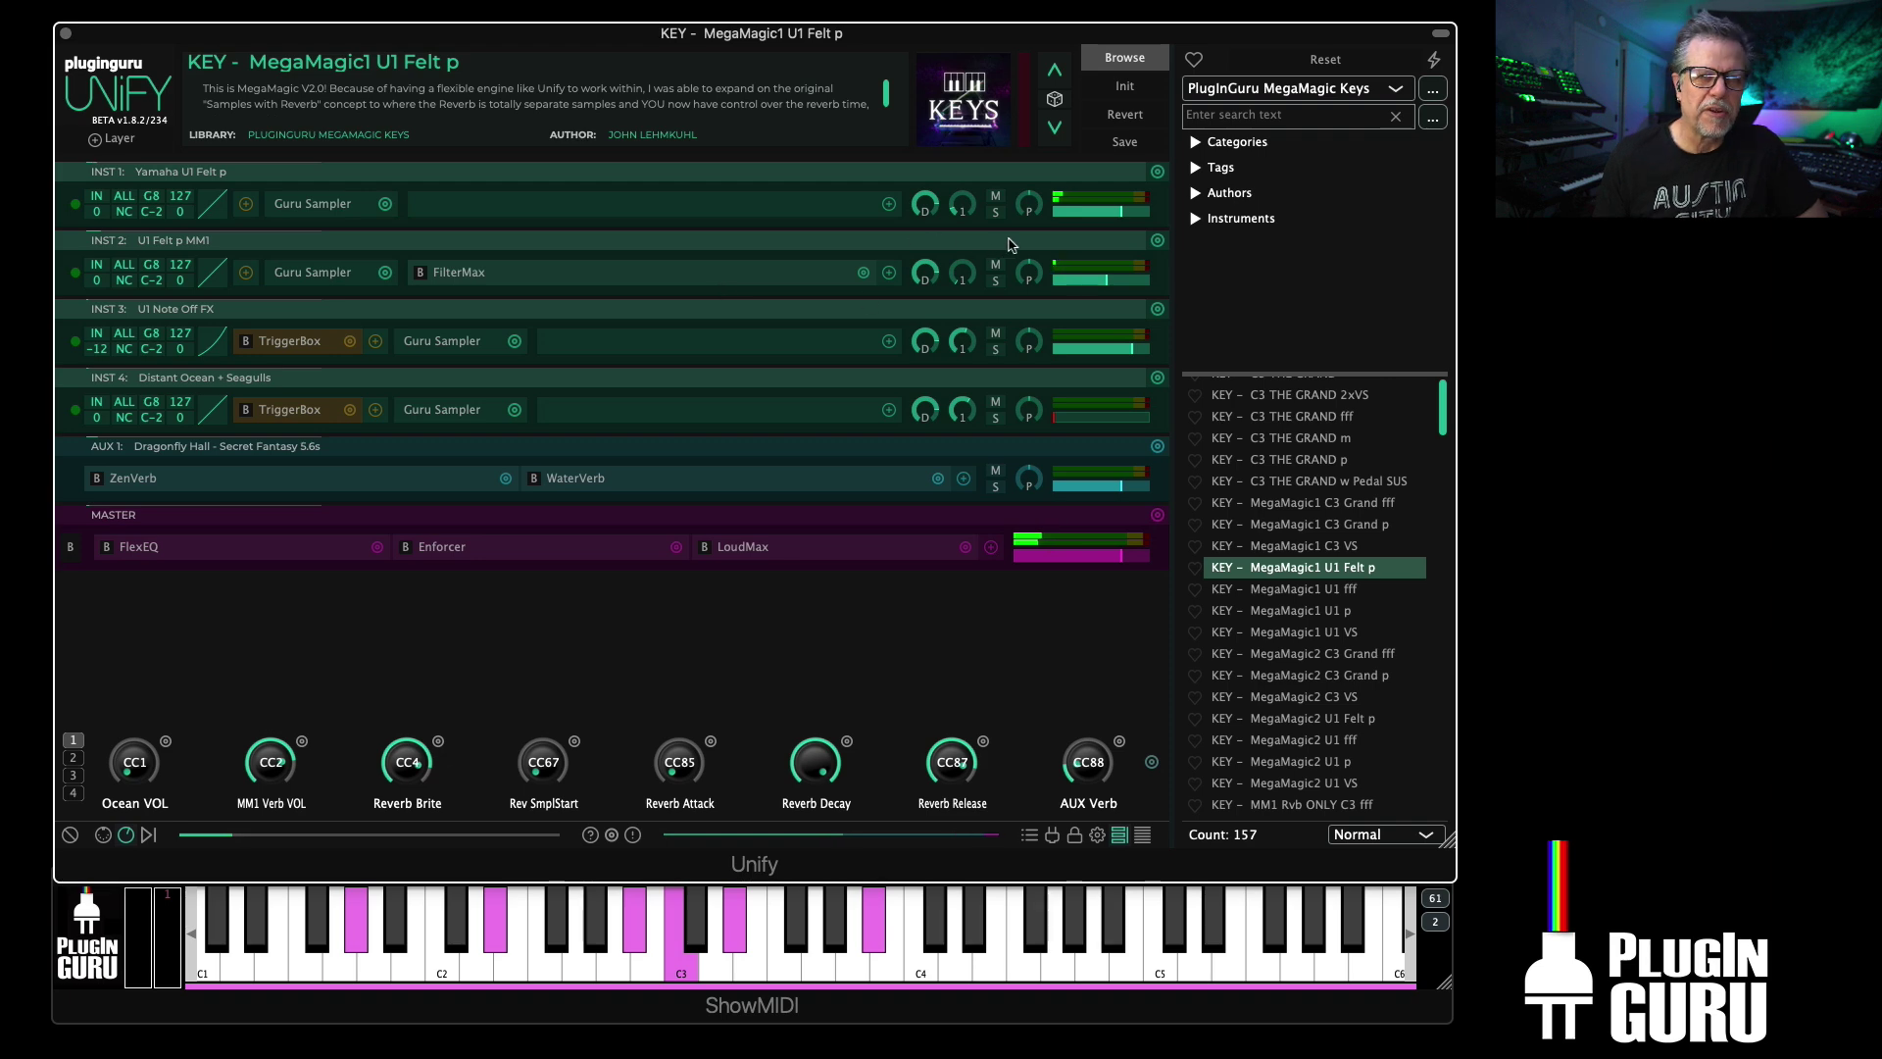
left_click(320, 205)
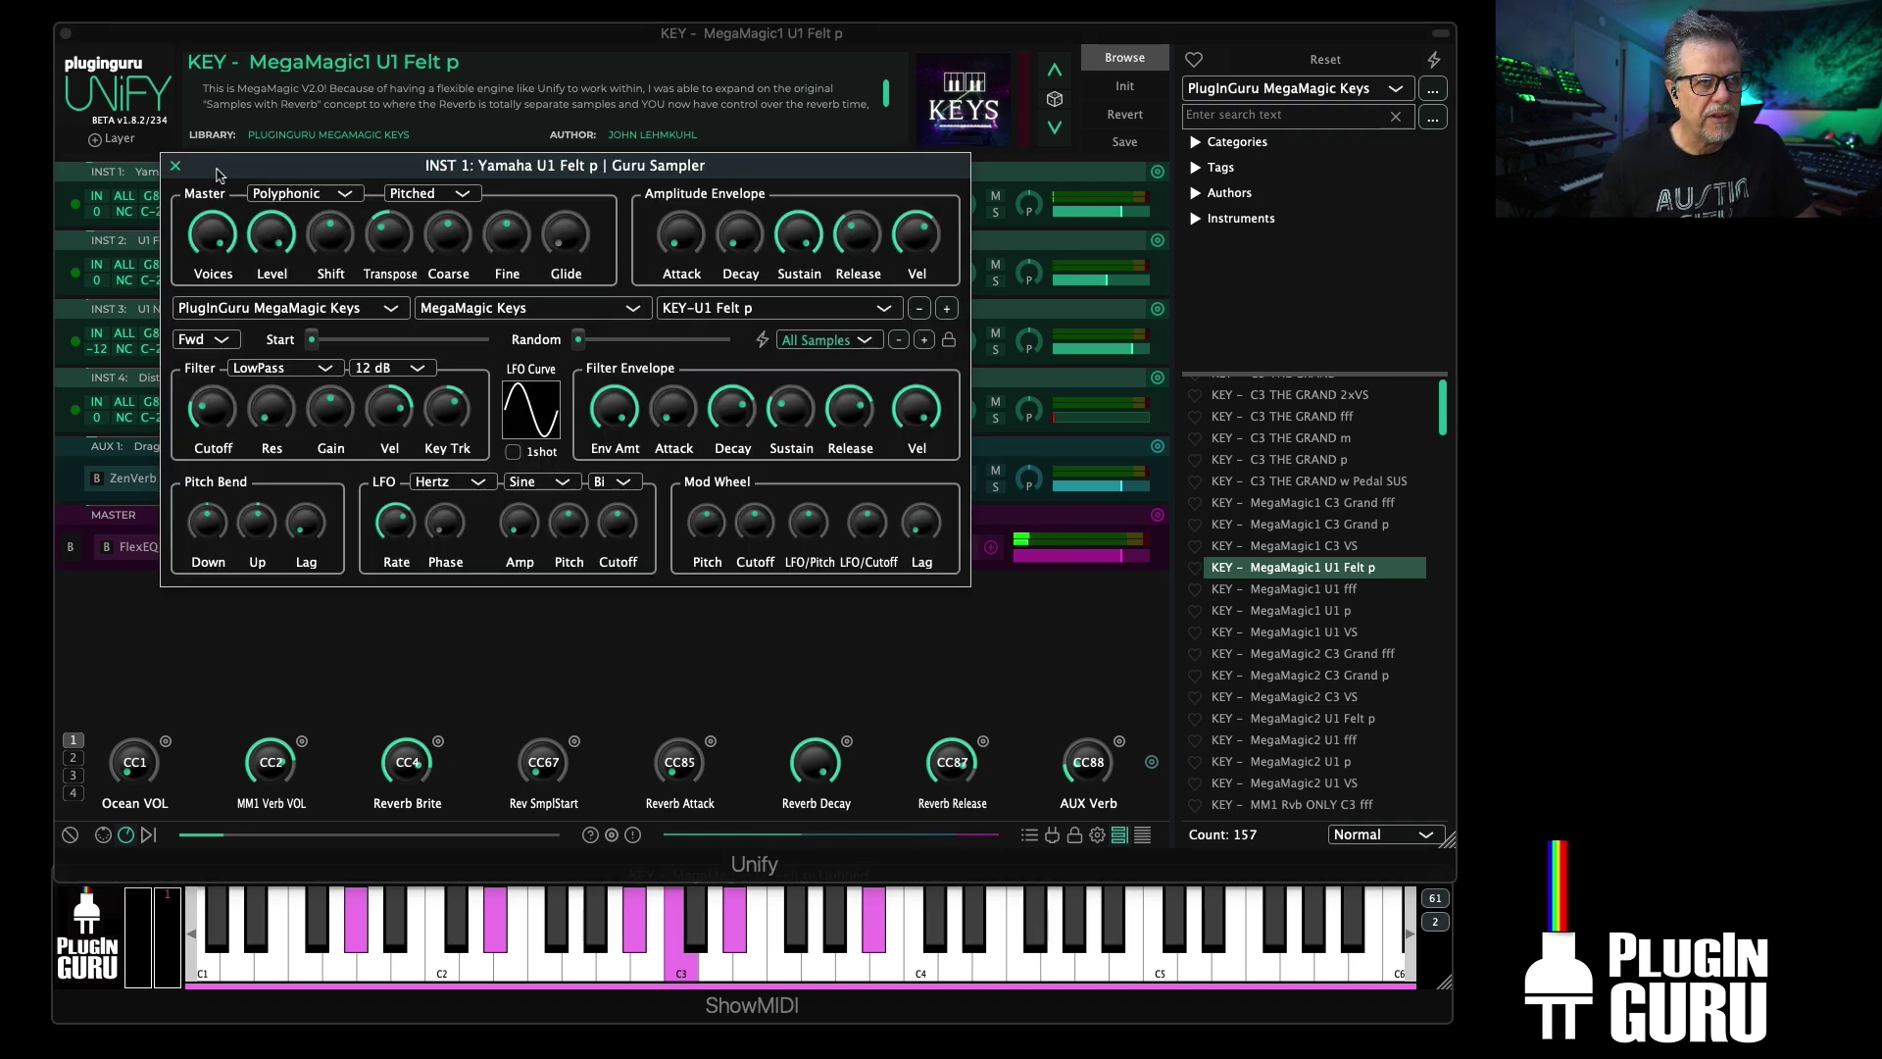
left_click(176, 166)
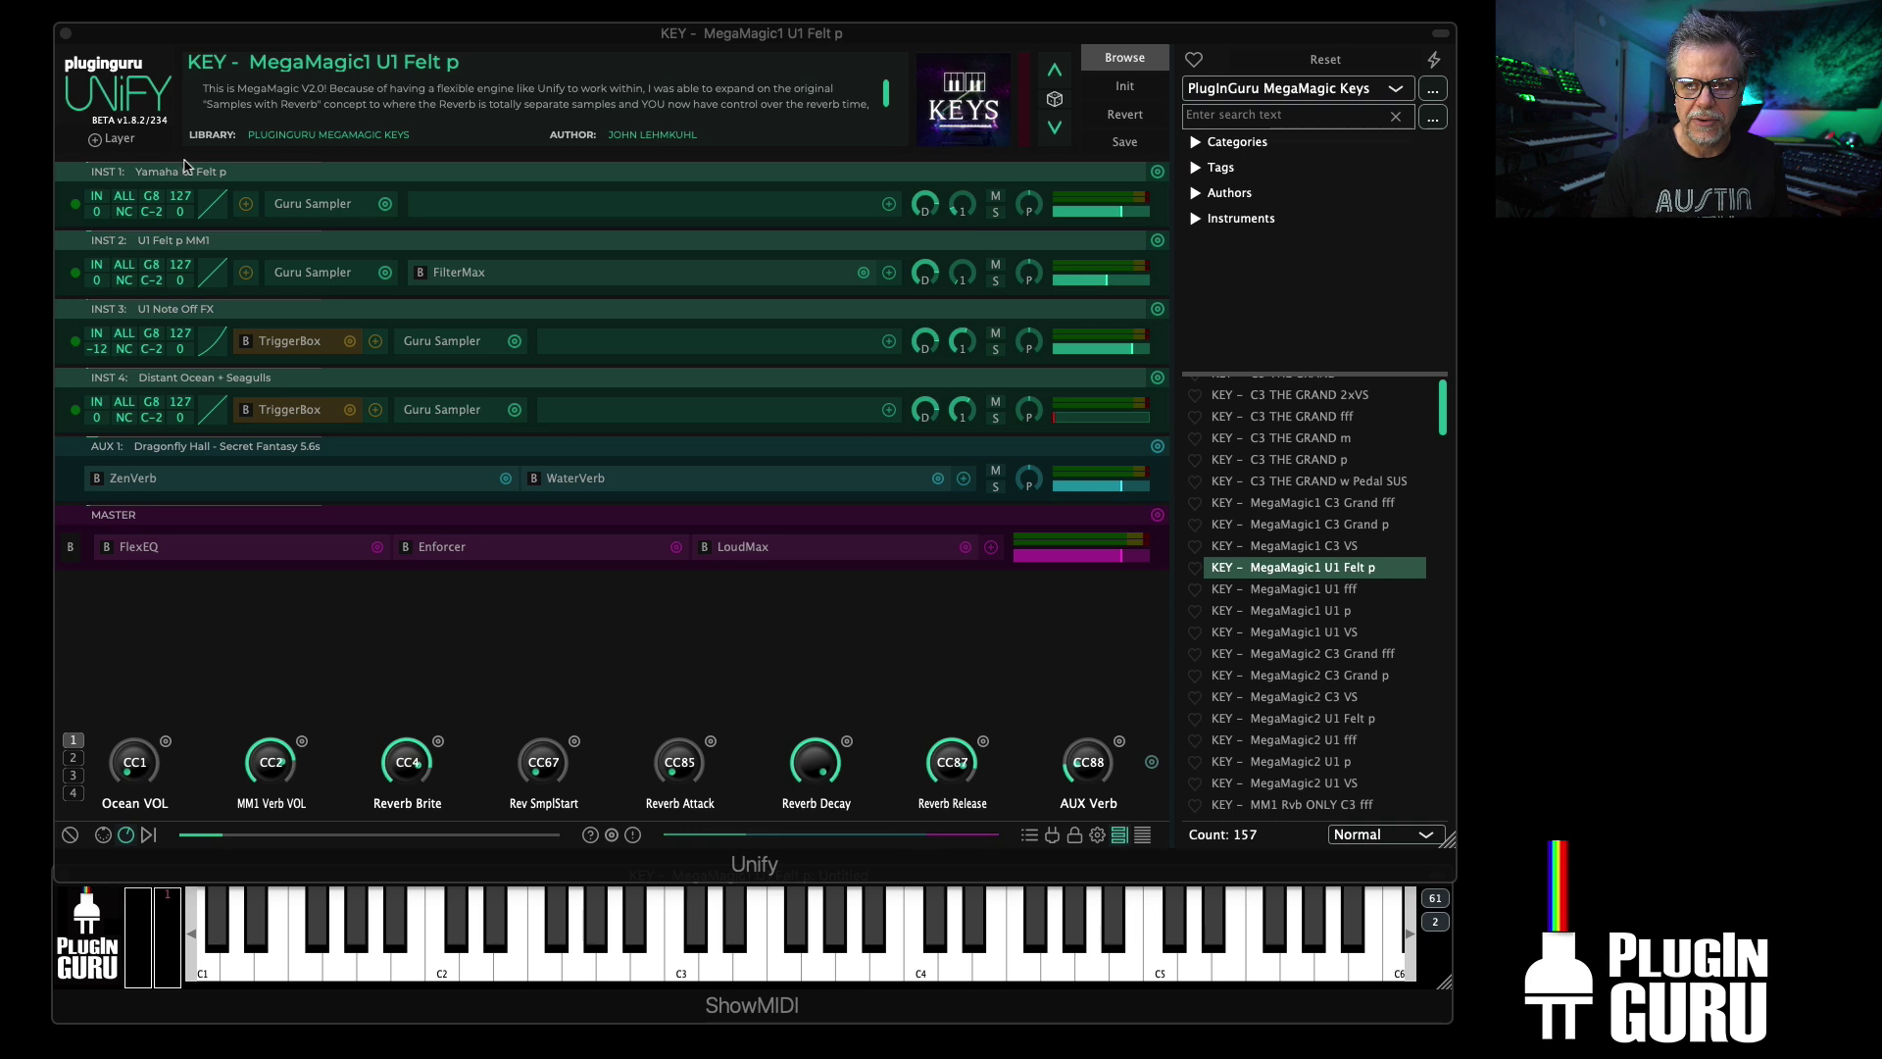
left_click(478, 45)
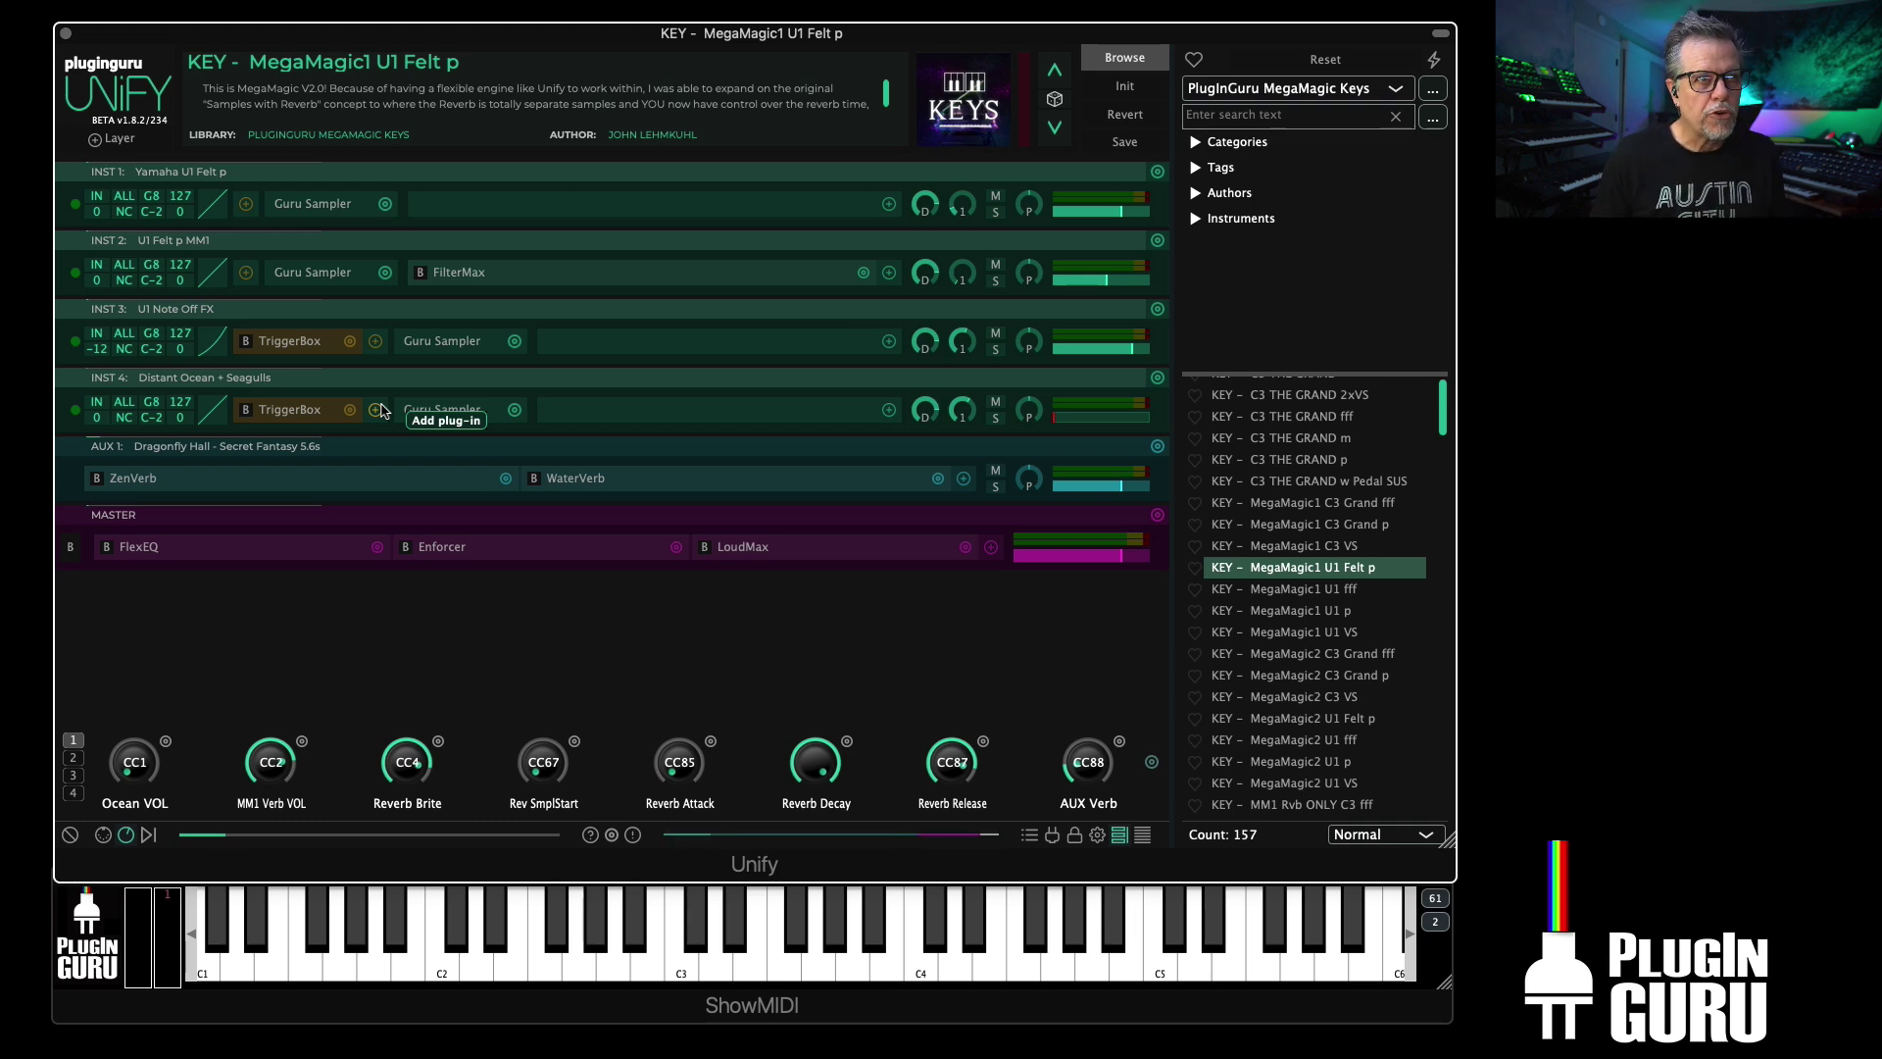
double_click(306, 206)
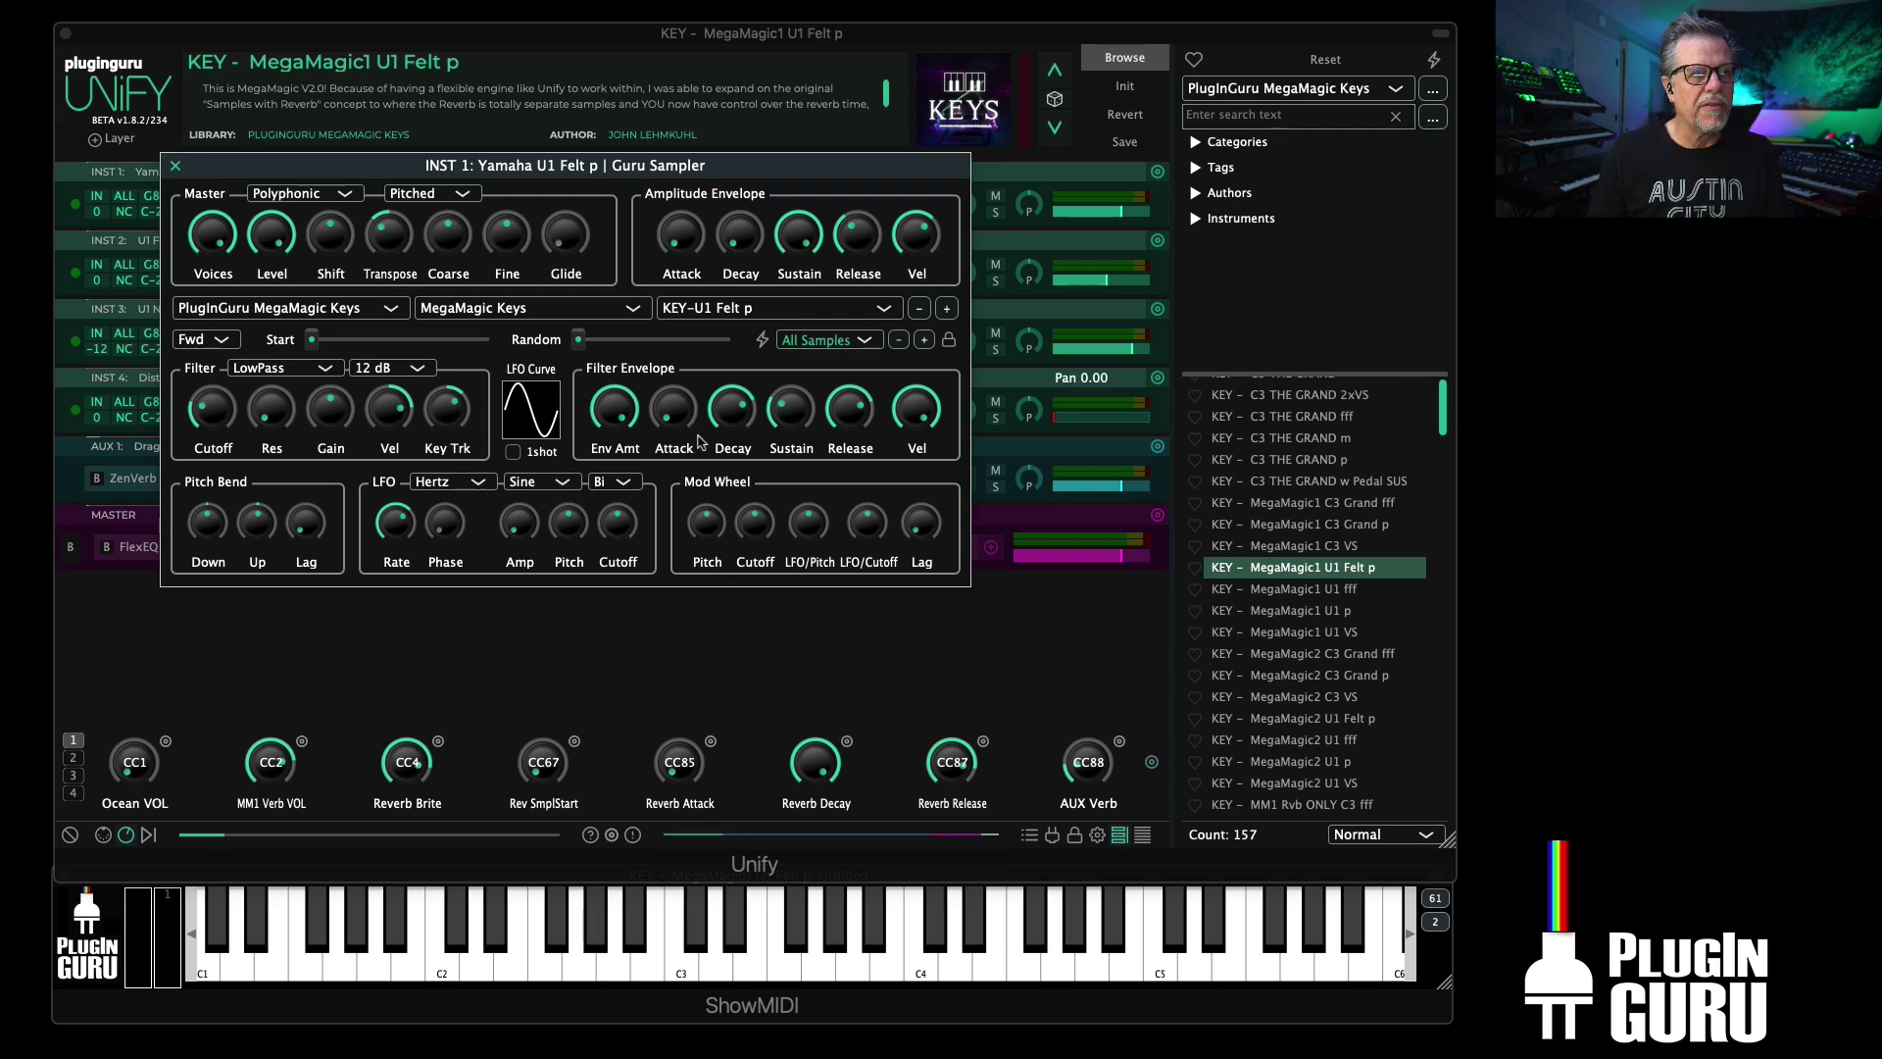
left_click(175, 166)
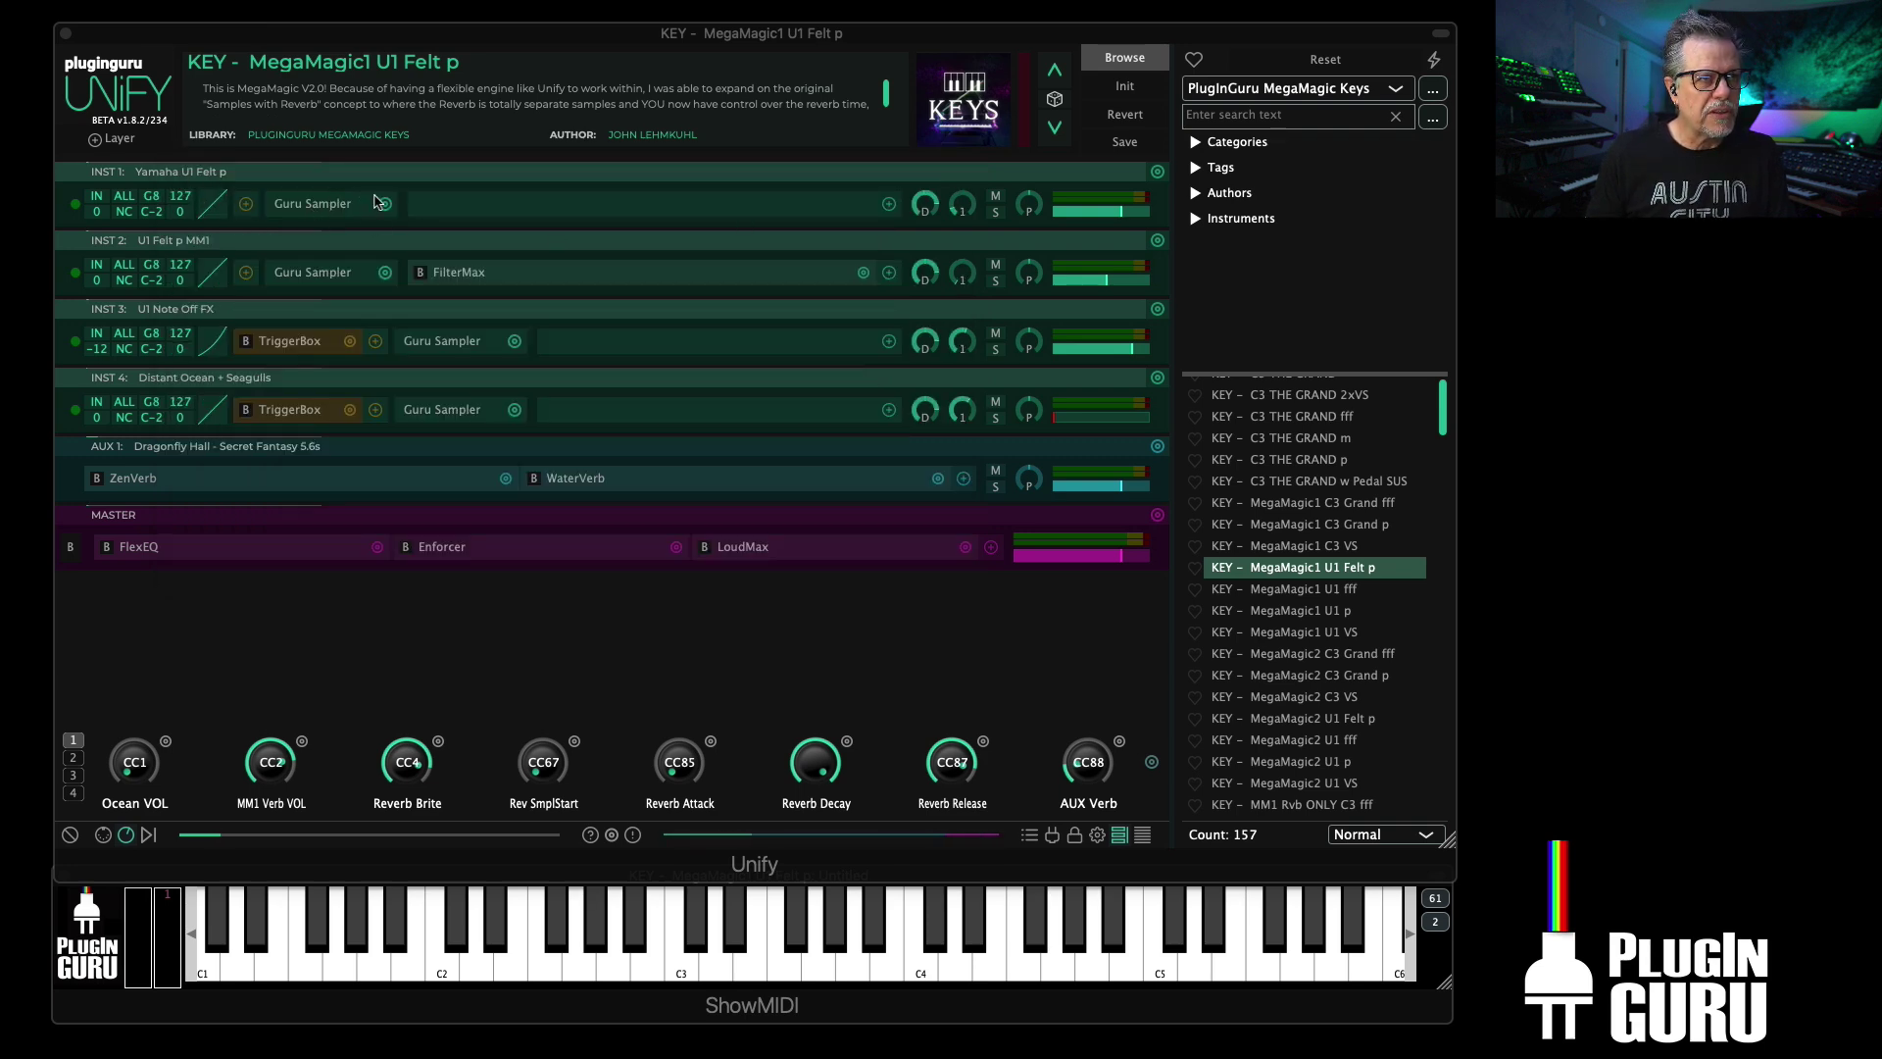
Step: Solo the Yamaha U1 Felt p layer and inspect the sample list in its Guru Sampler
left_click(995, 211)
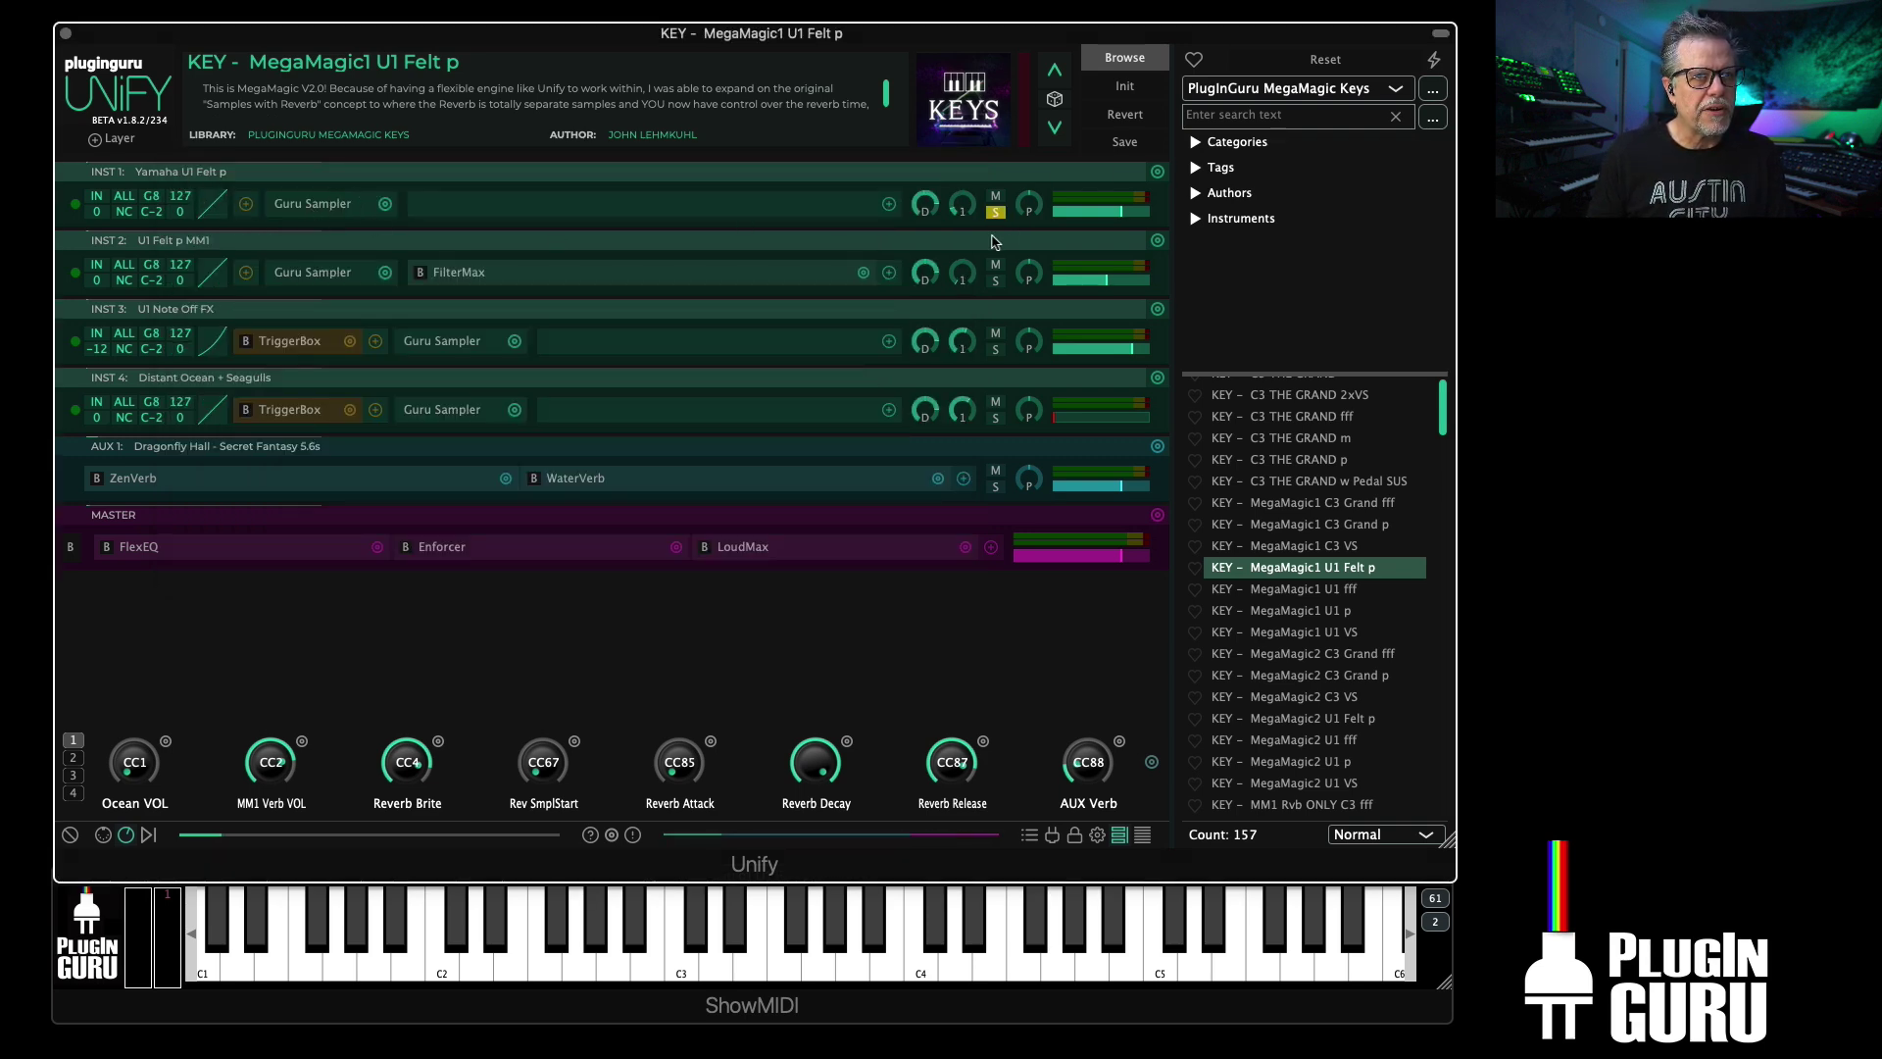
double_click(304, 206)
left_click(811, 342)
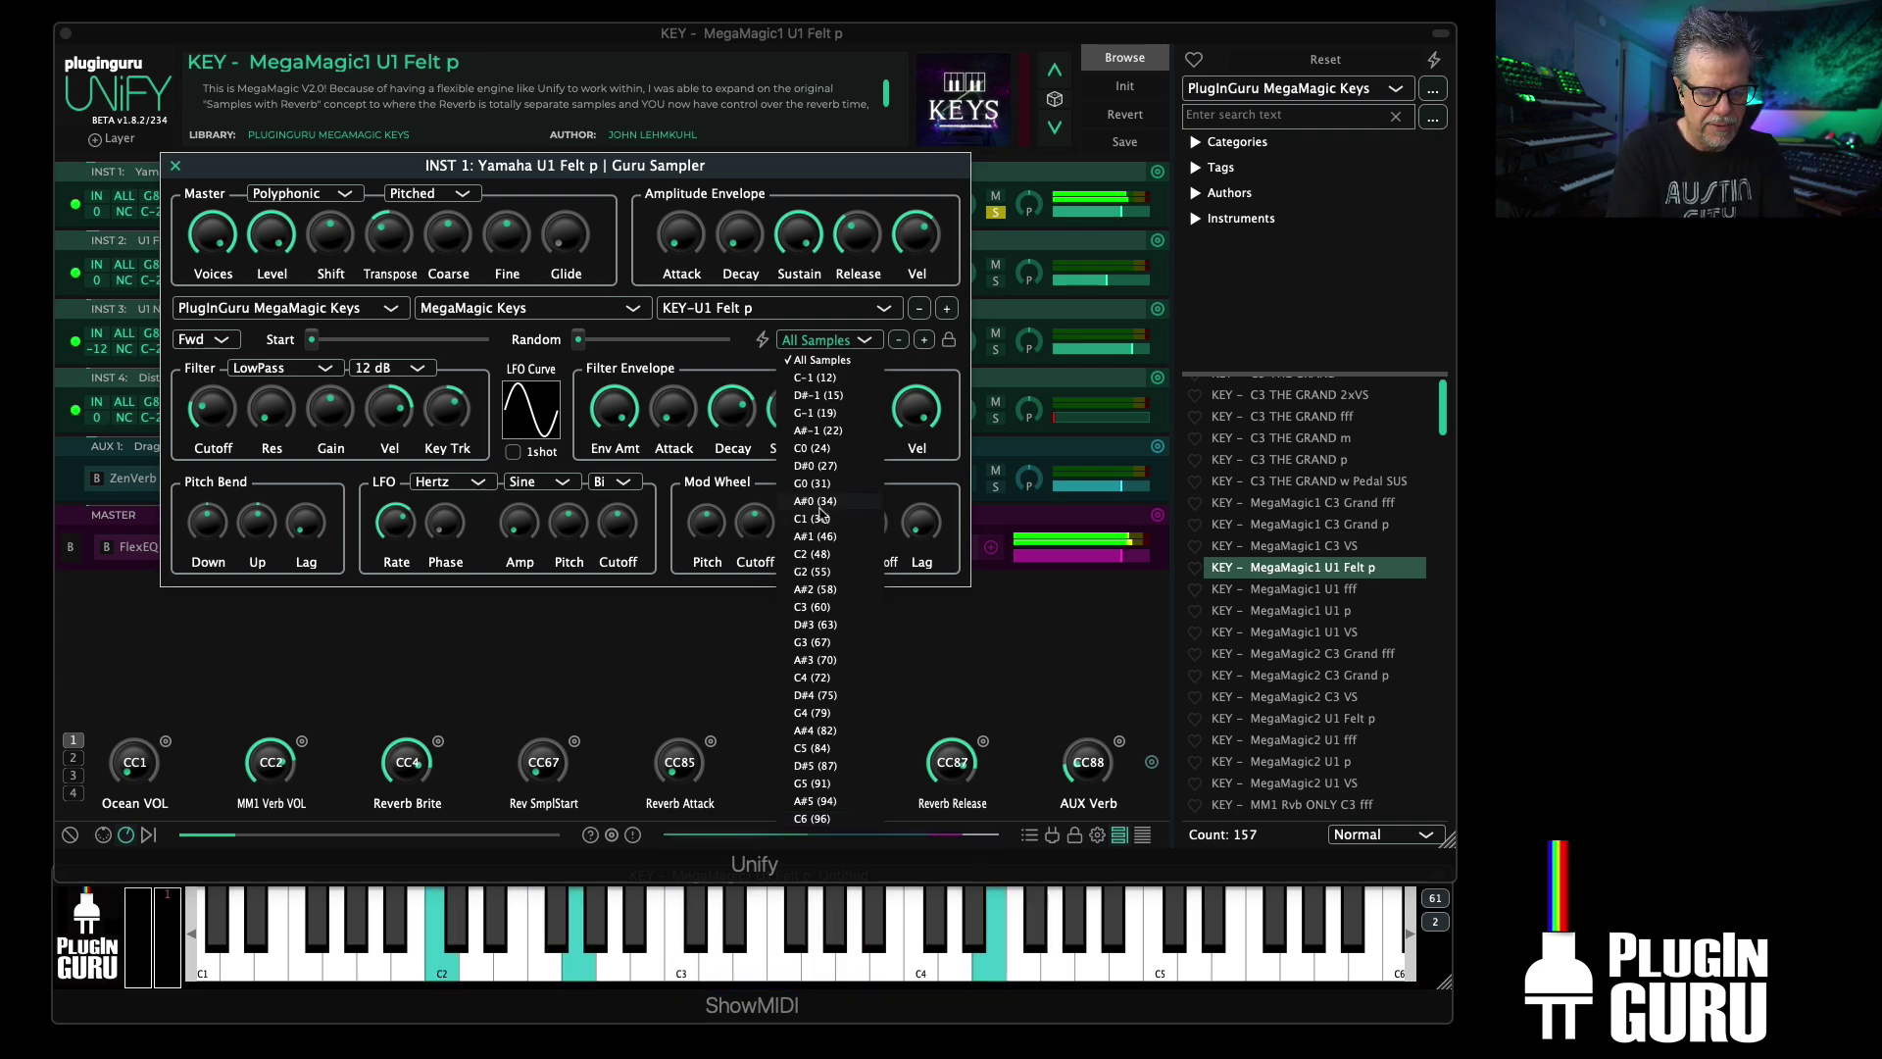
left_click(730, 363)
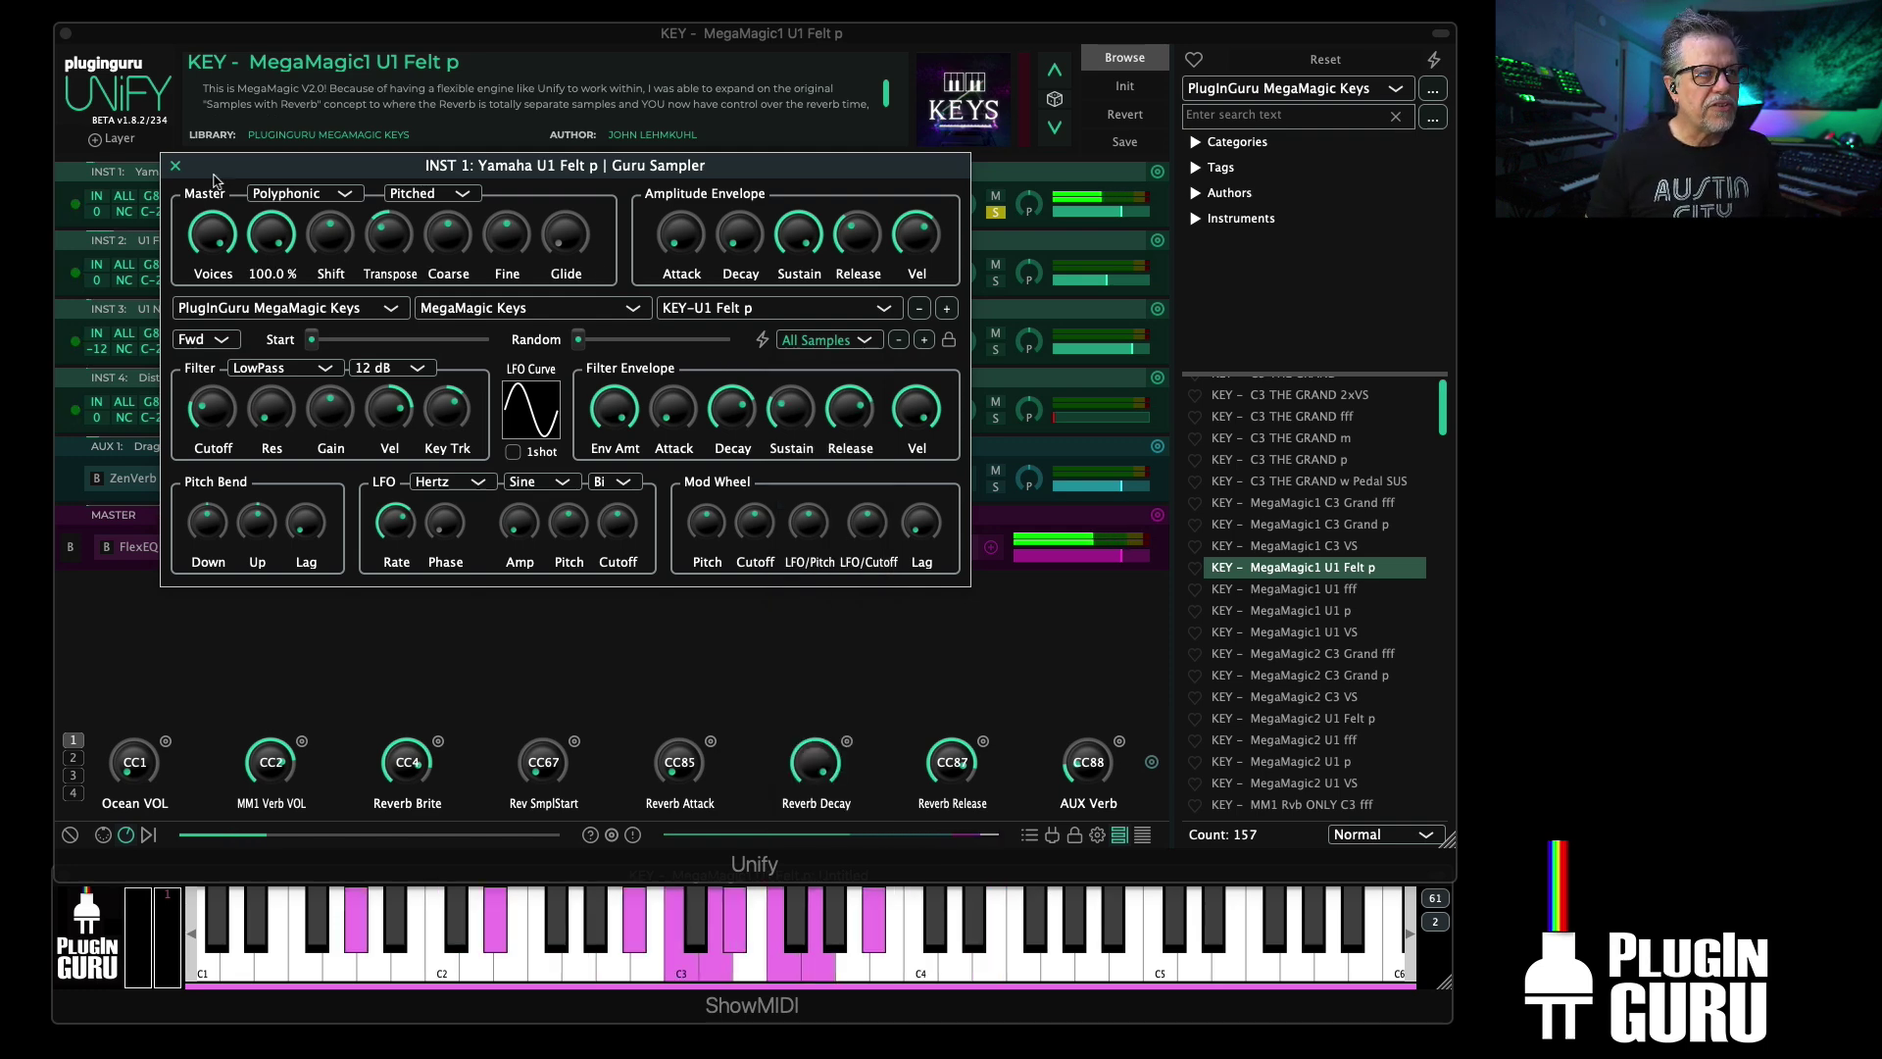
left_click(1004, 260)
Step: Solo the U1 Felt p MM1 layer, view its Guru Sampler settings, and clear the solo
left_click(995, 281)
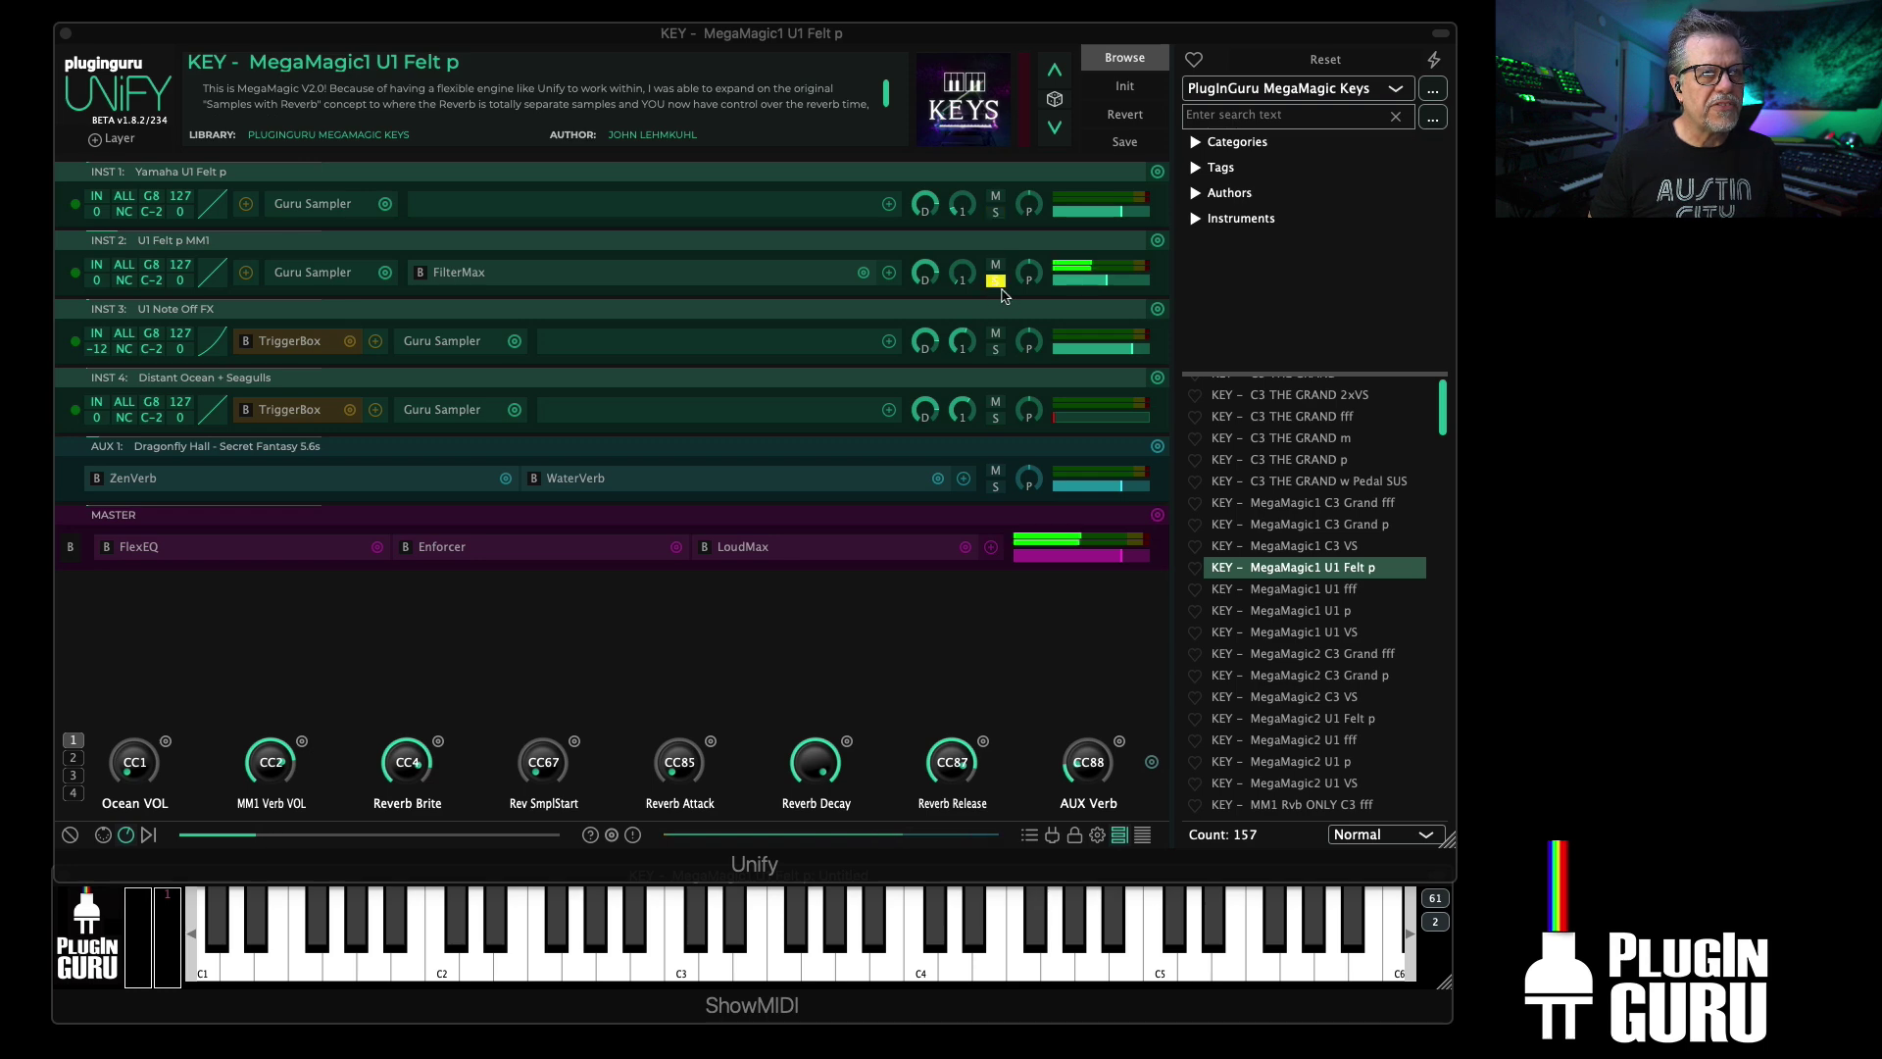
left_click(340, 283)
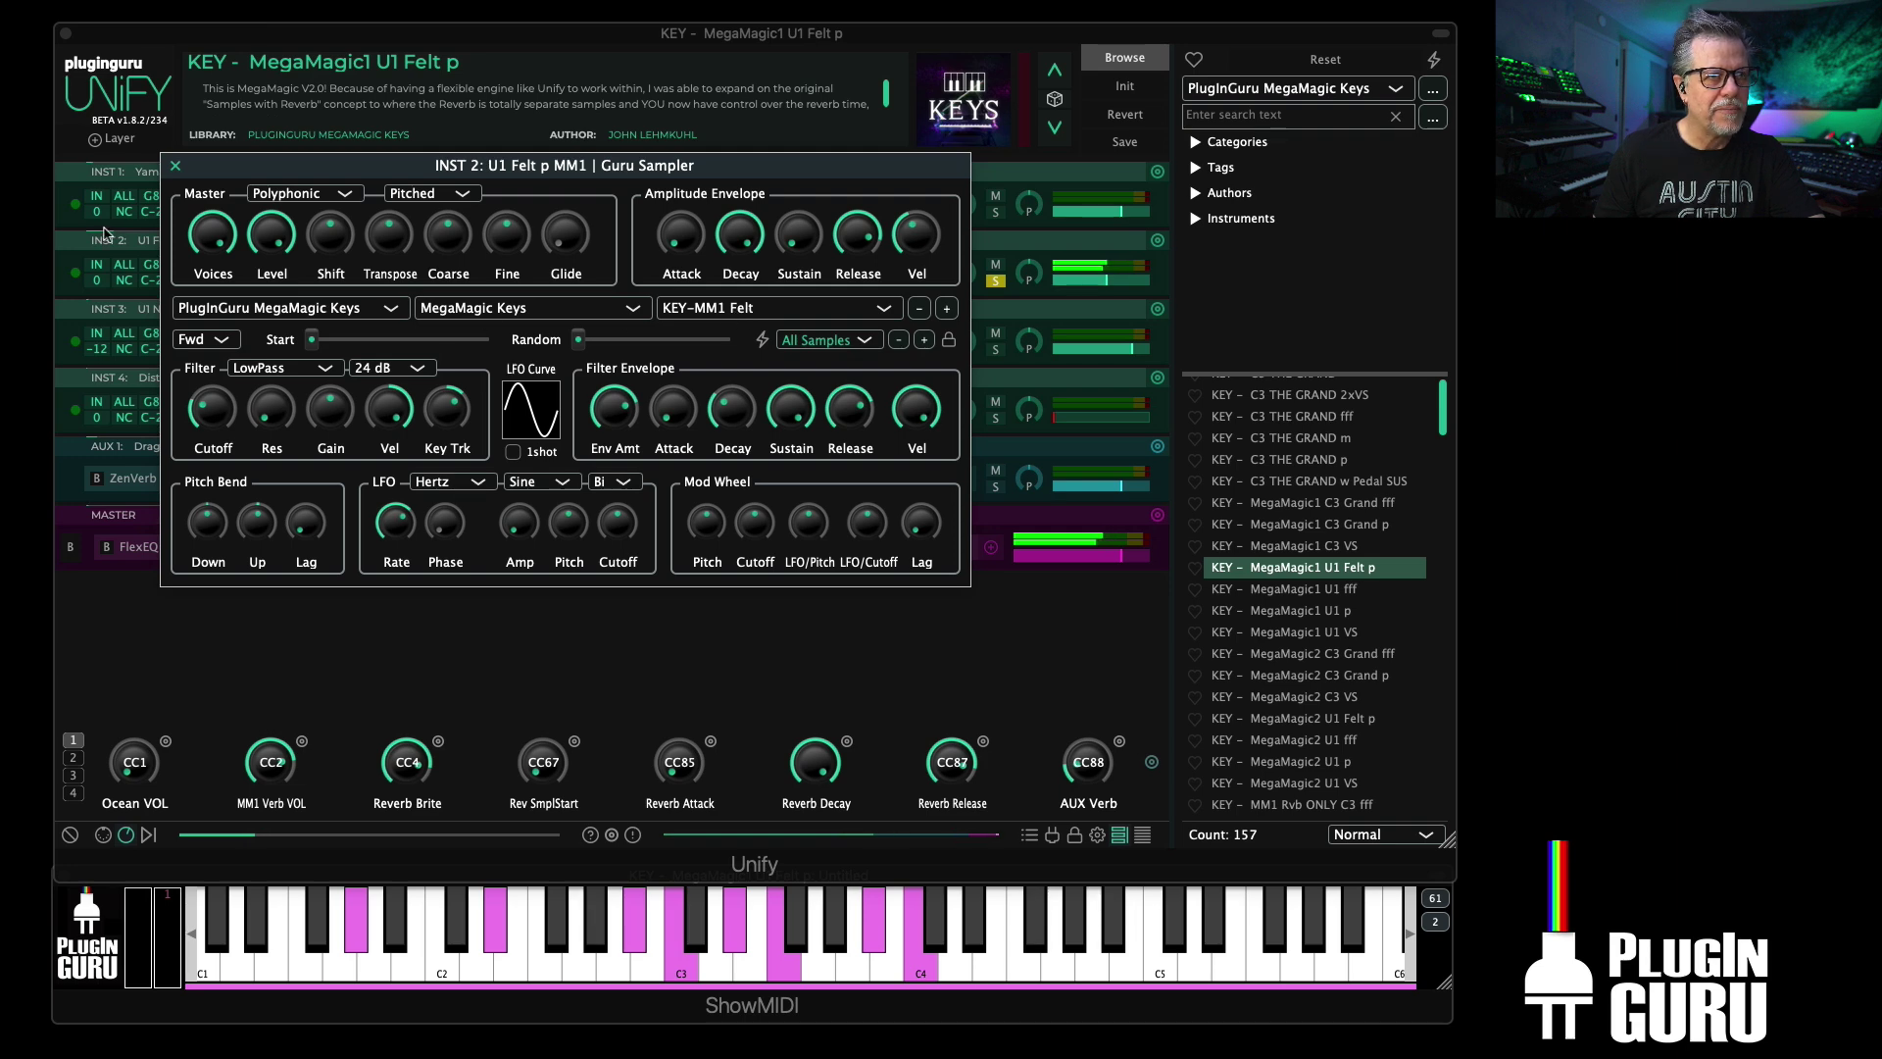
left_click(176, 166)
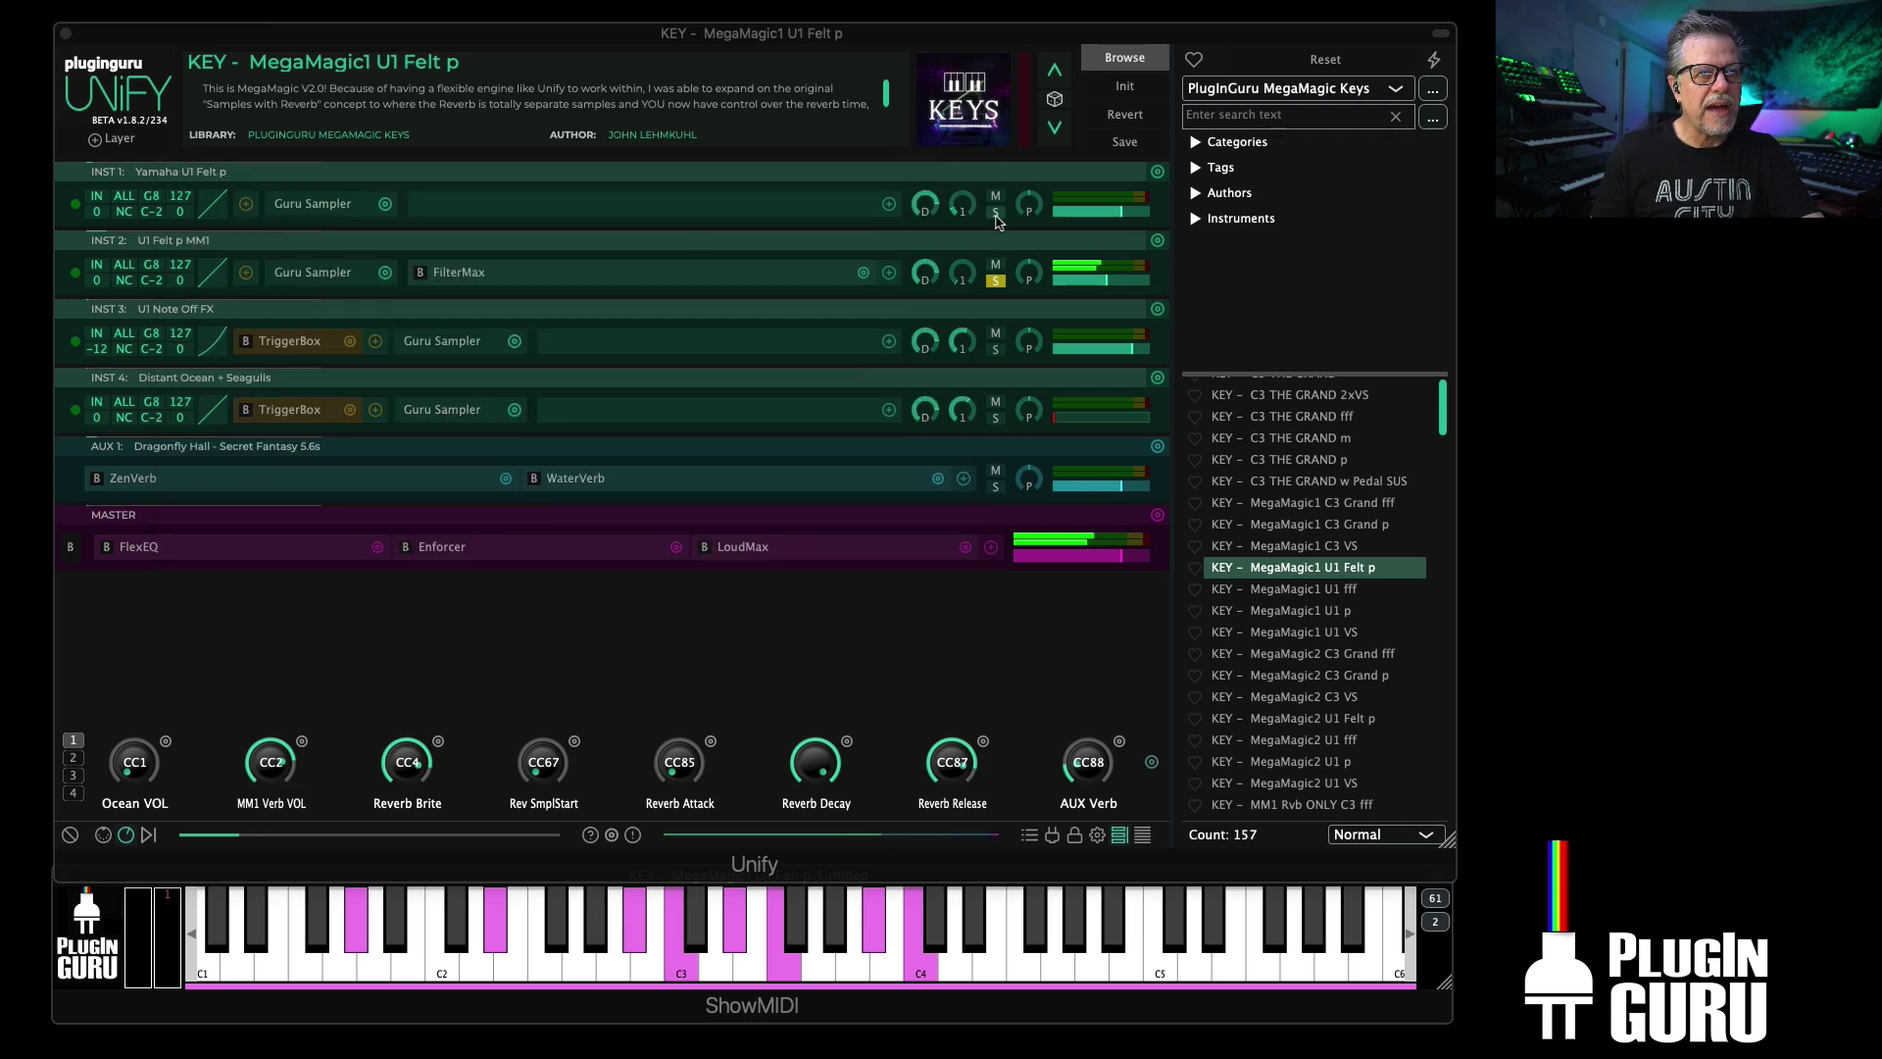
left_click(996, 214)
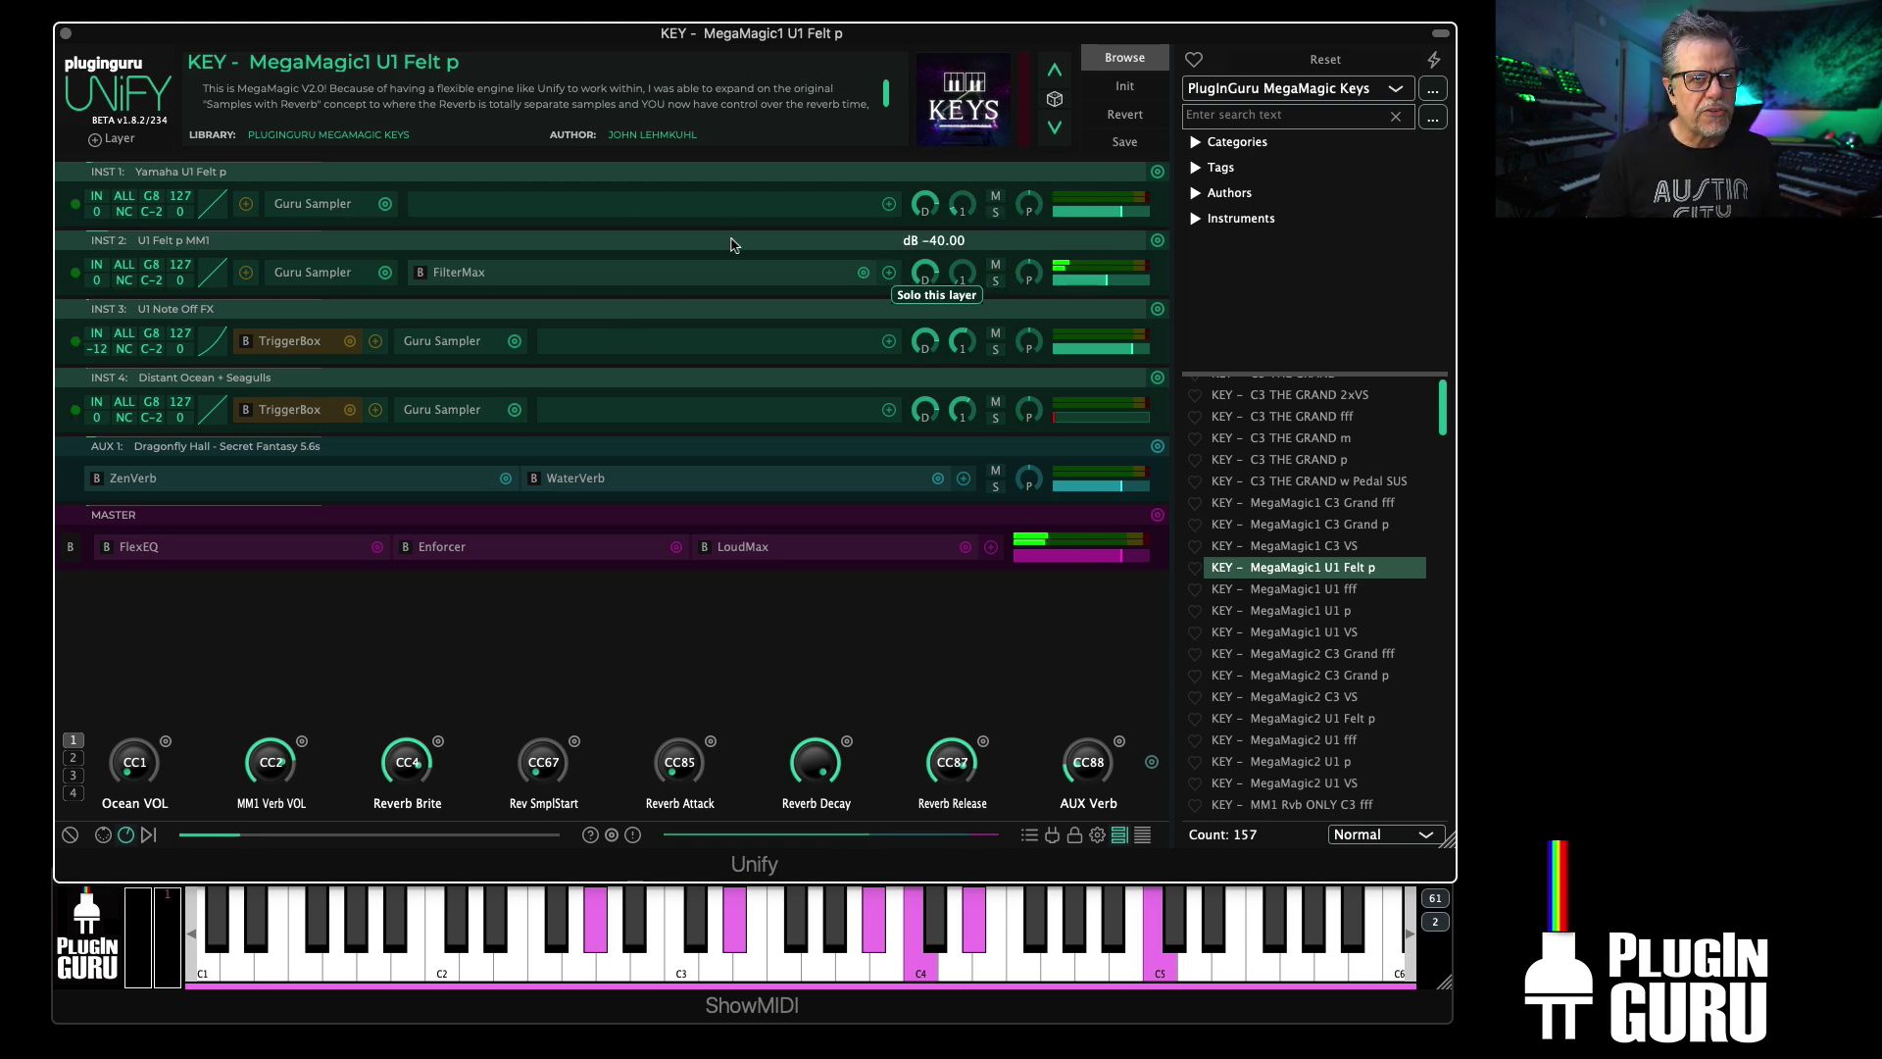
left_click(996, 283)
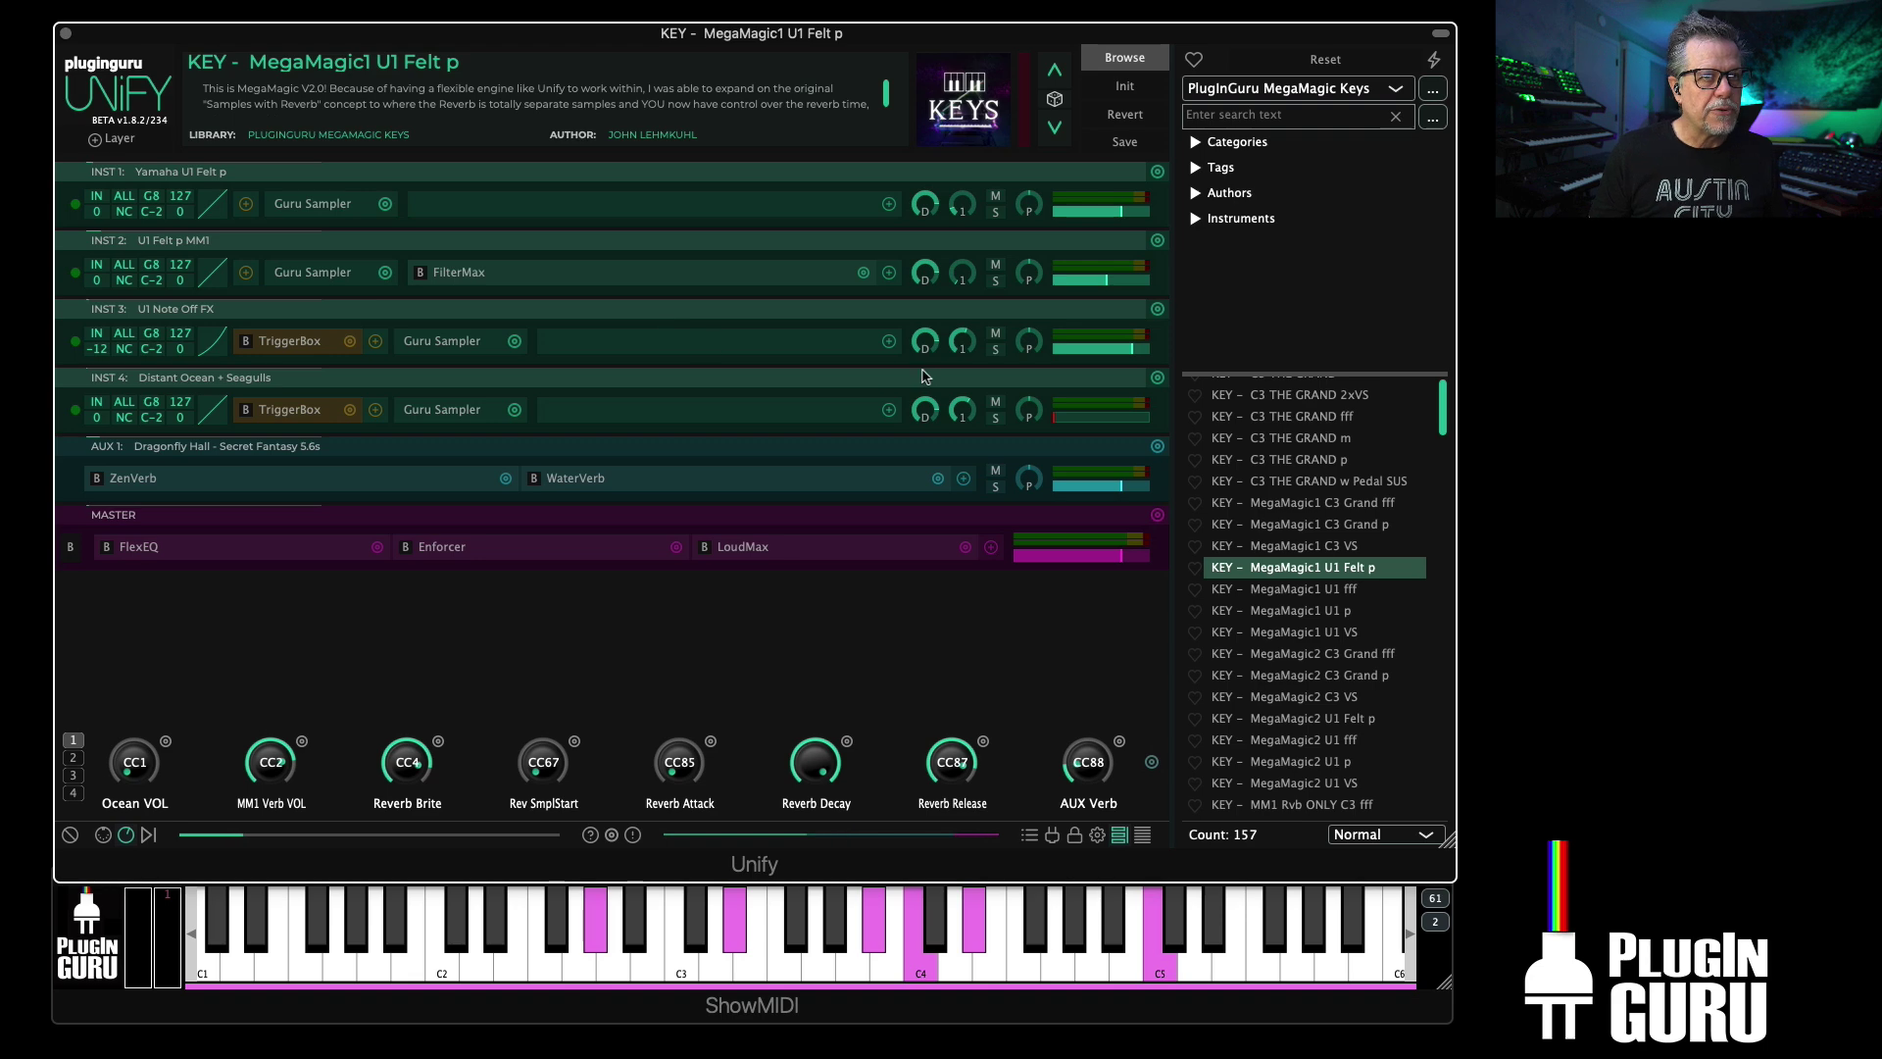
Step: Solo the U1 Note Off FX layer with its level at +10 dB and view its Guru Sampler settings
left_click(995, 350)
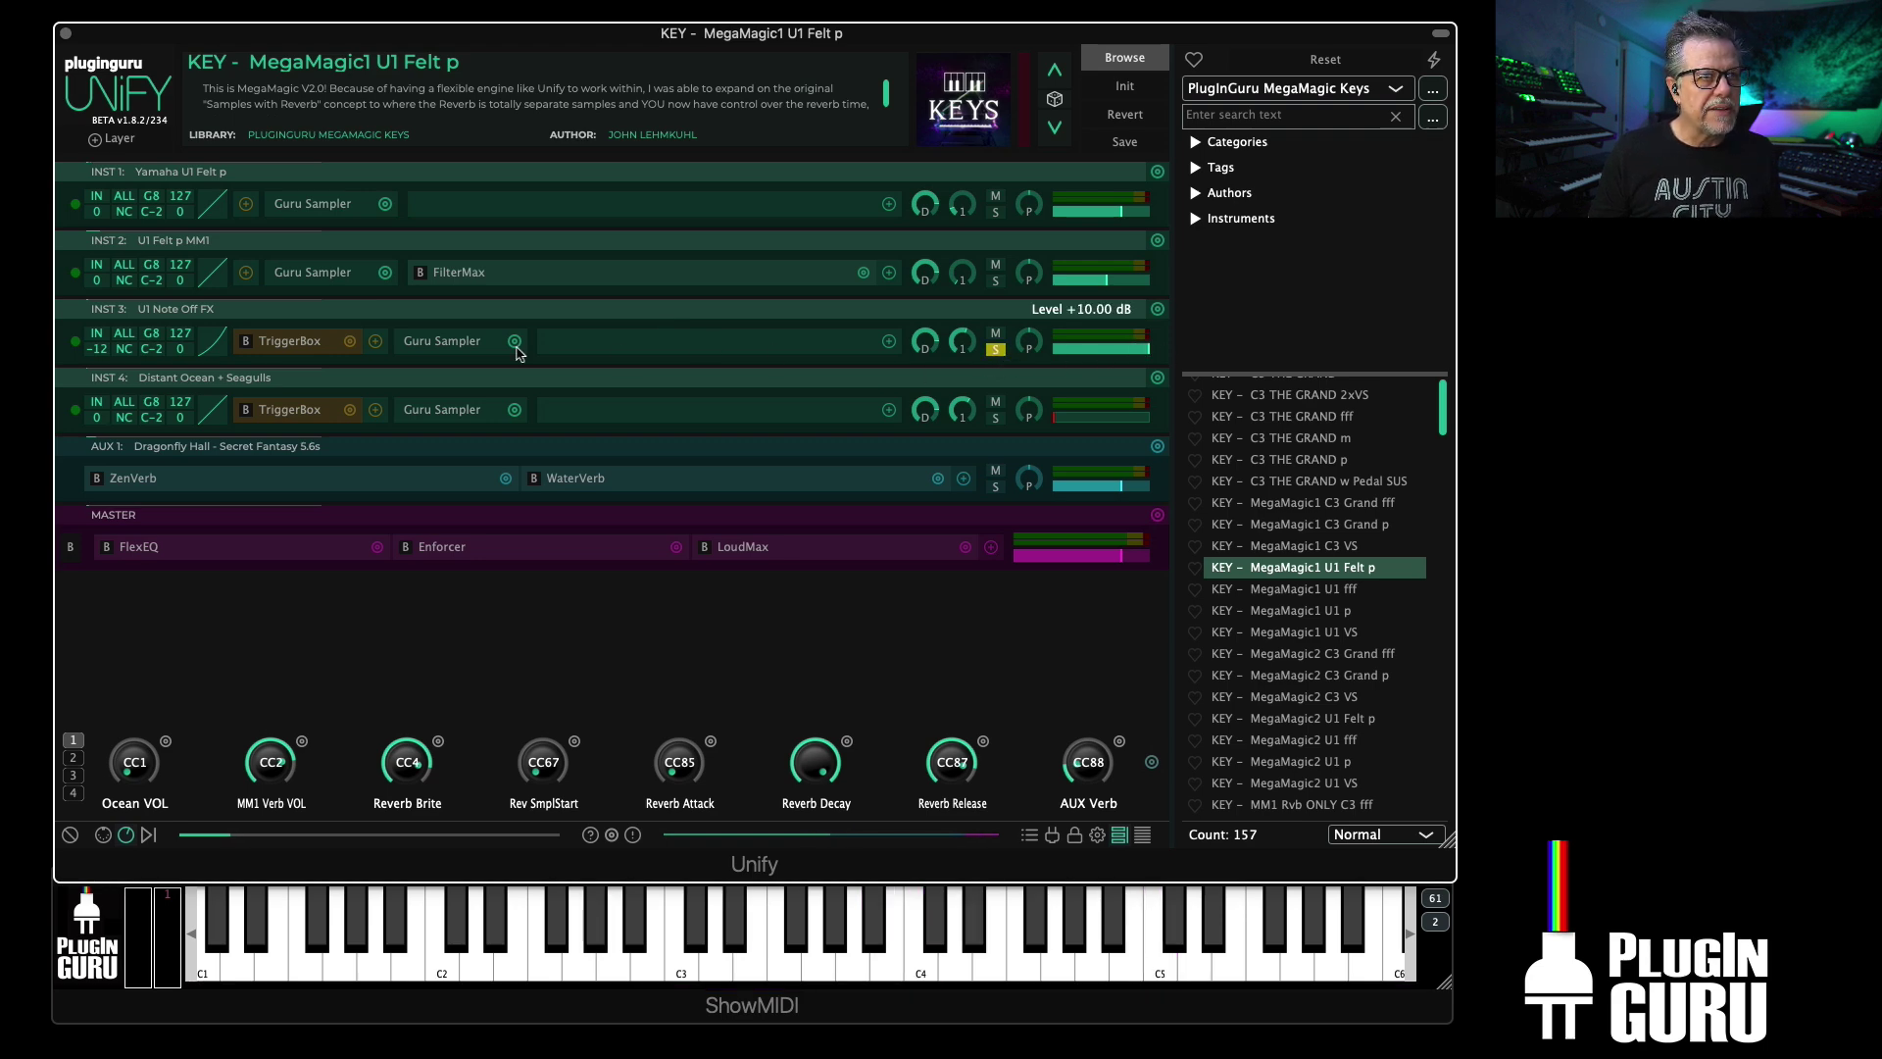
left_click(442, 343)
left_click_drag(405, 250, 398, 233)
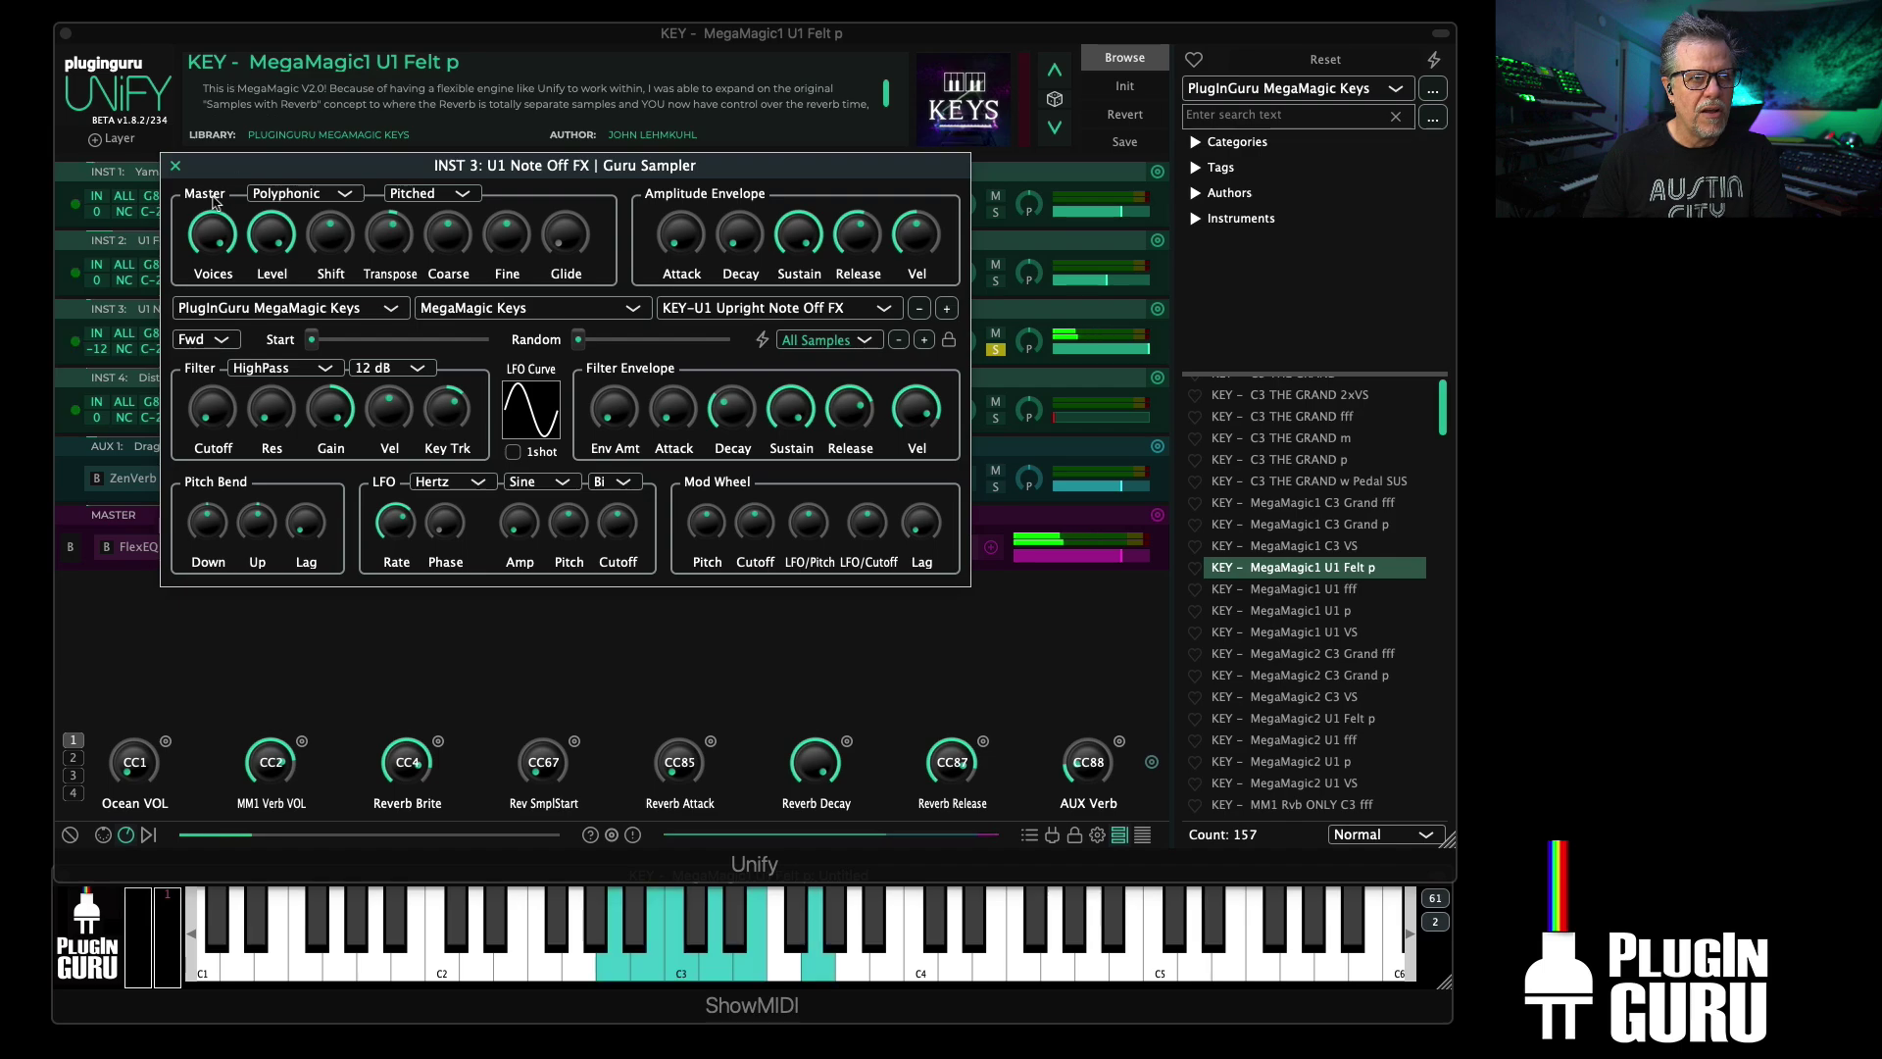
left_click(174, 165)
Step: Examine the detailed TriggerBox settings and the available presets on the U1 Note Off FX layer
left_click(290, 343)
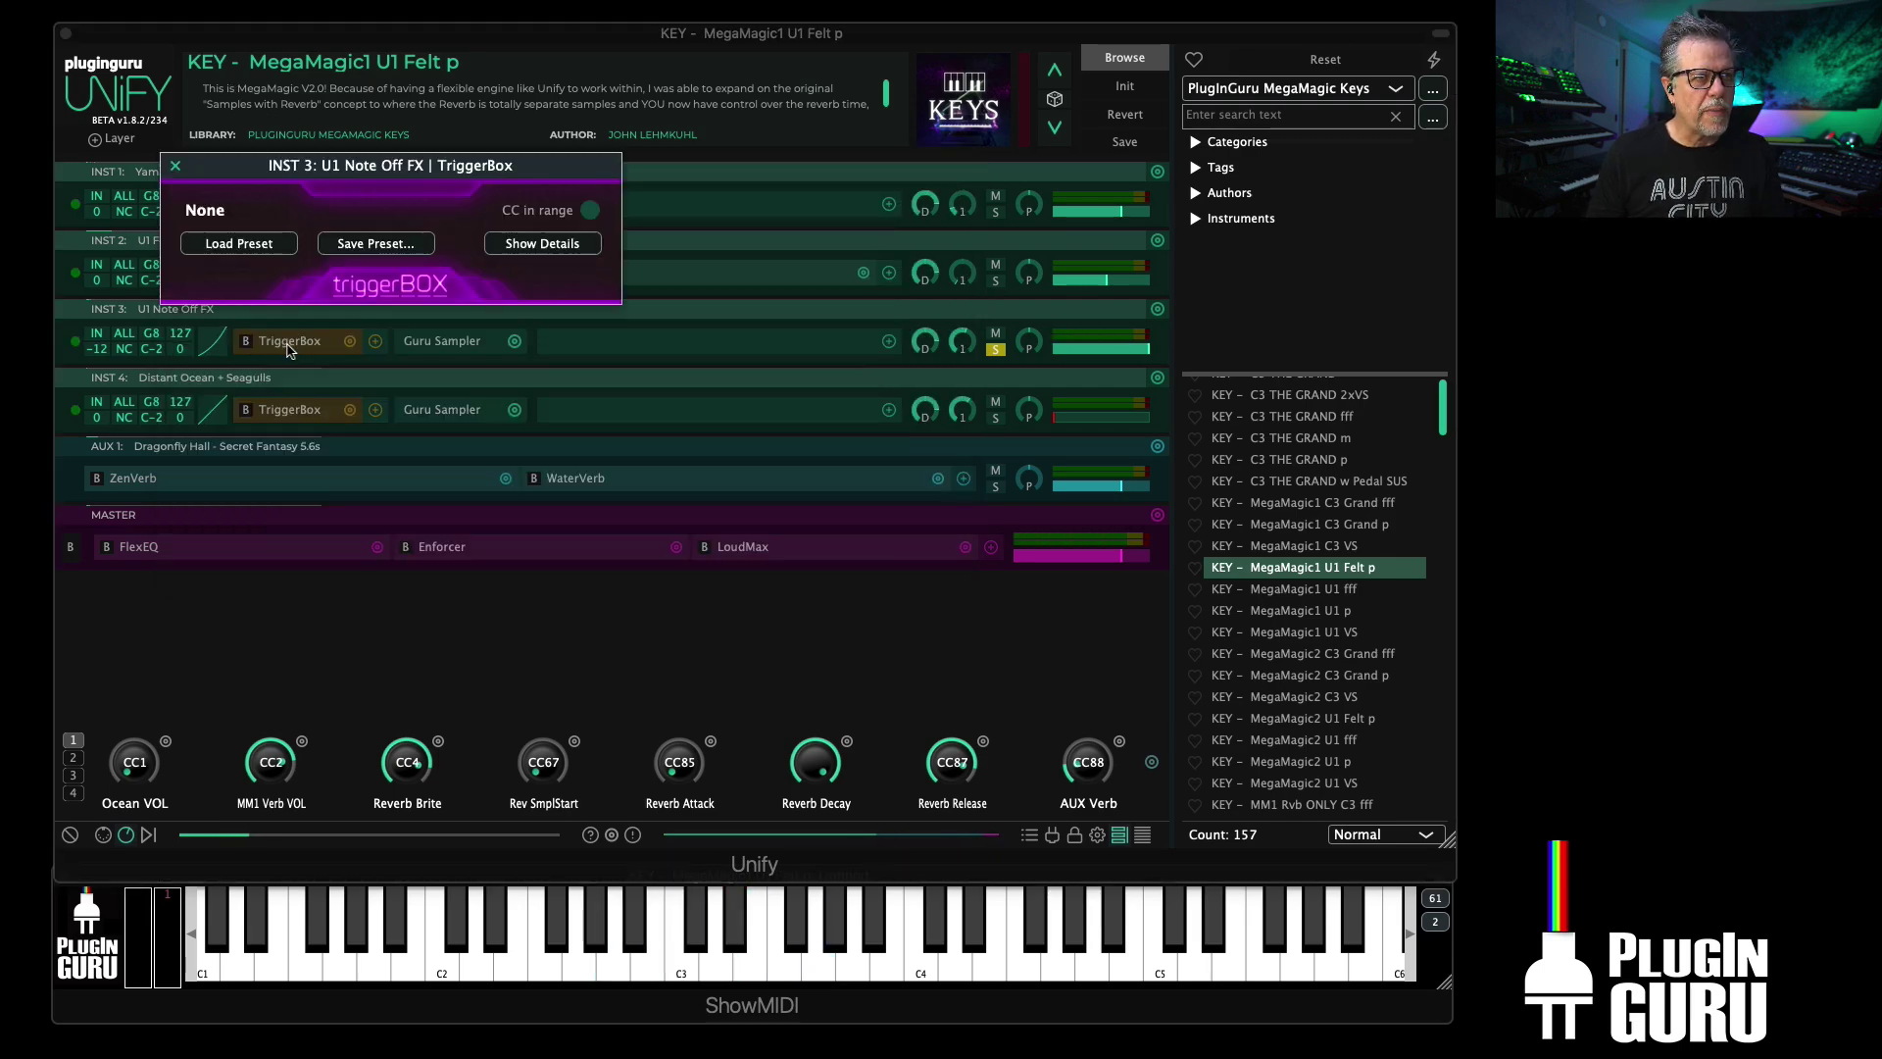
left_click(542, 243)
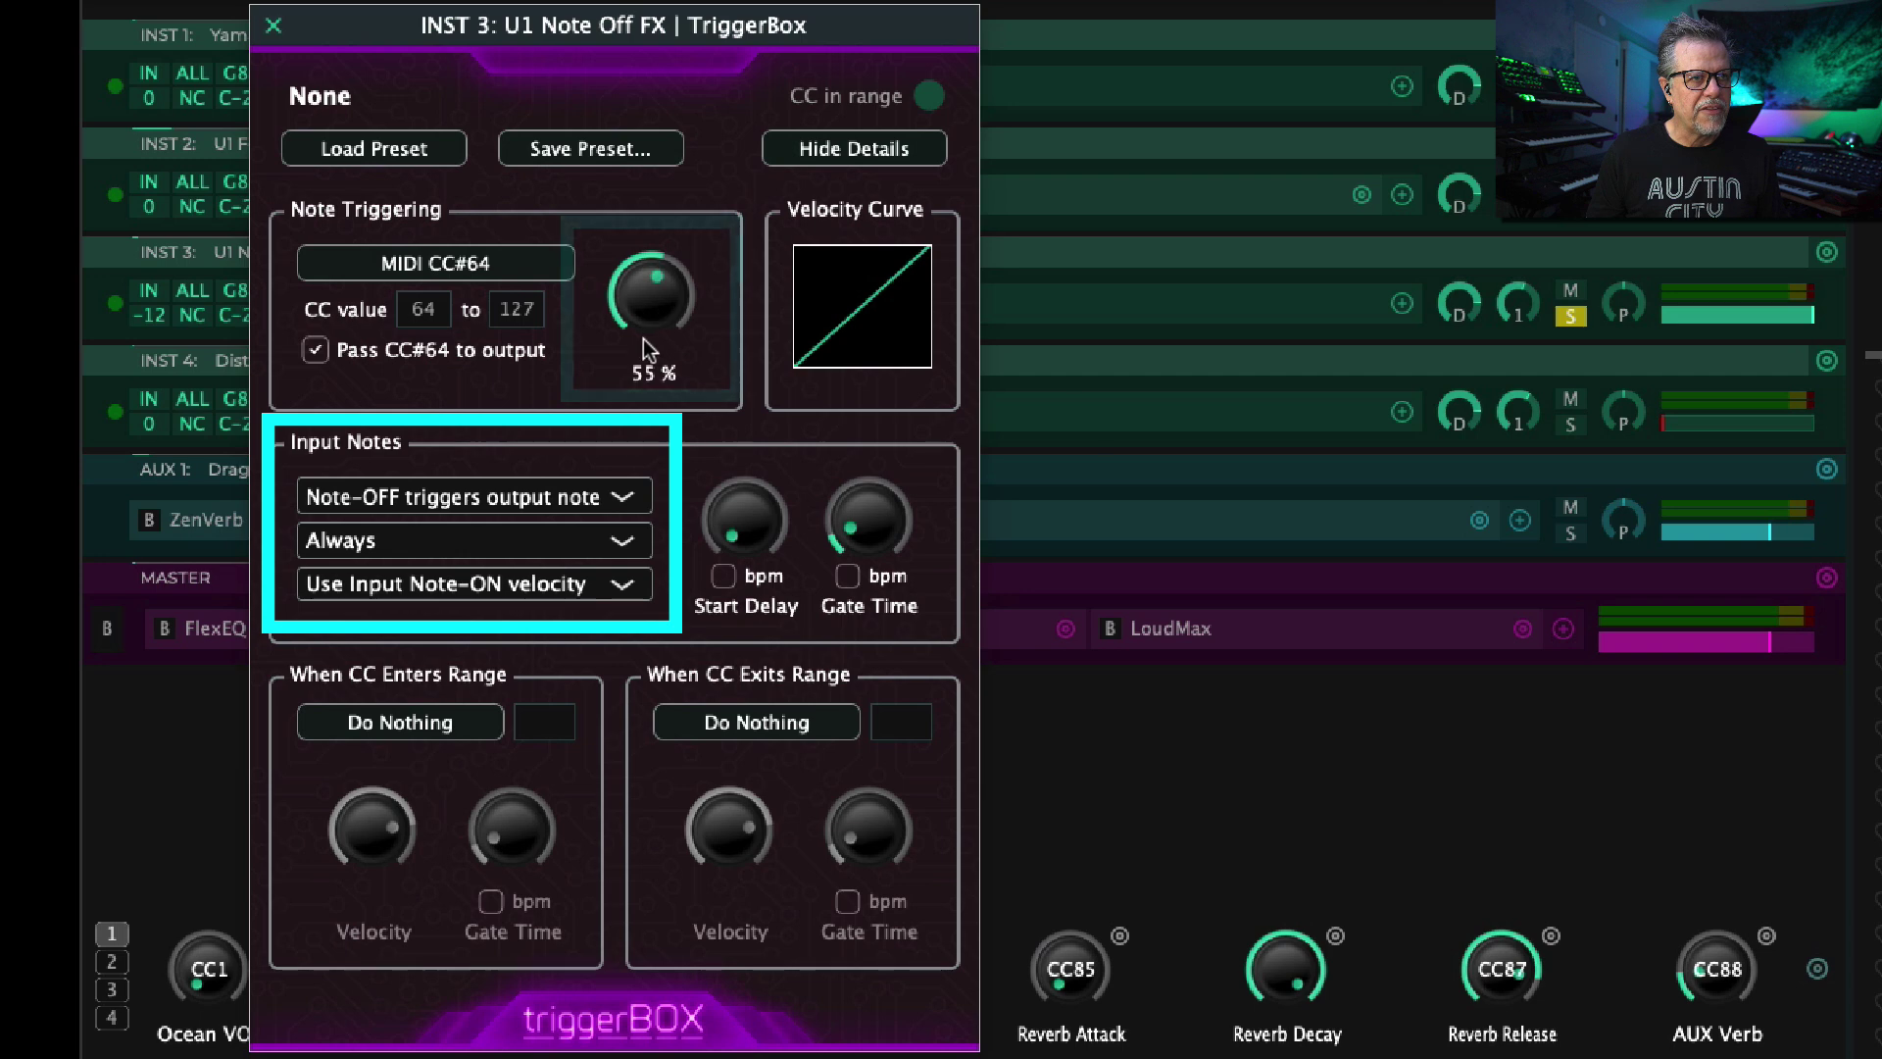
left_click(377, 159)
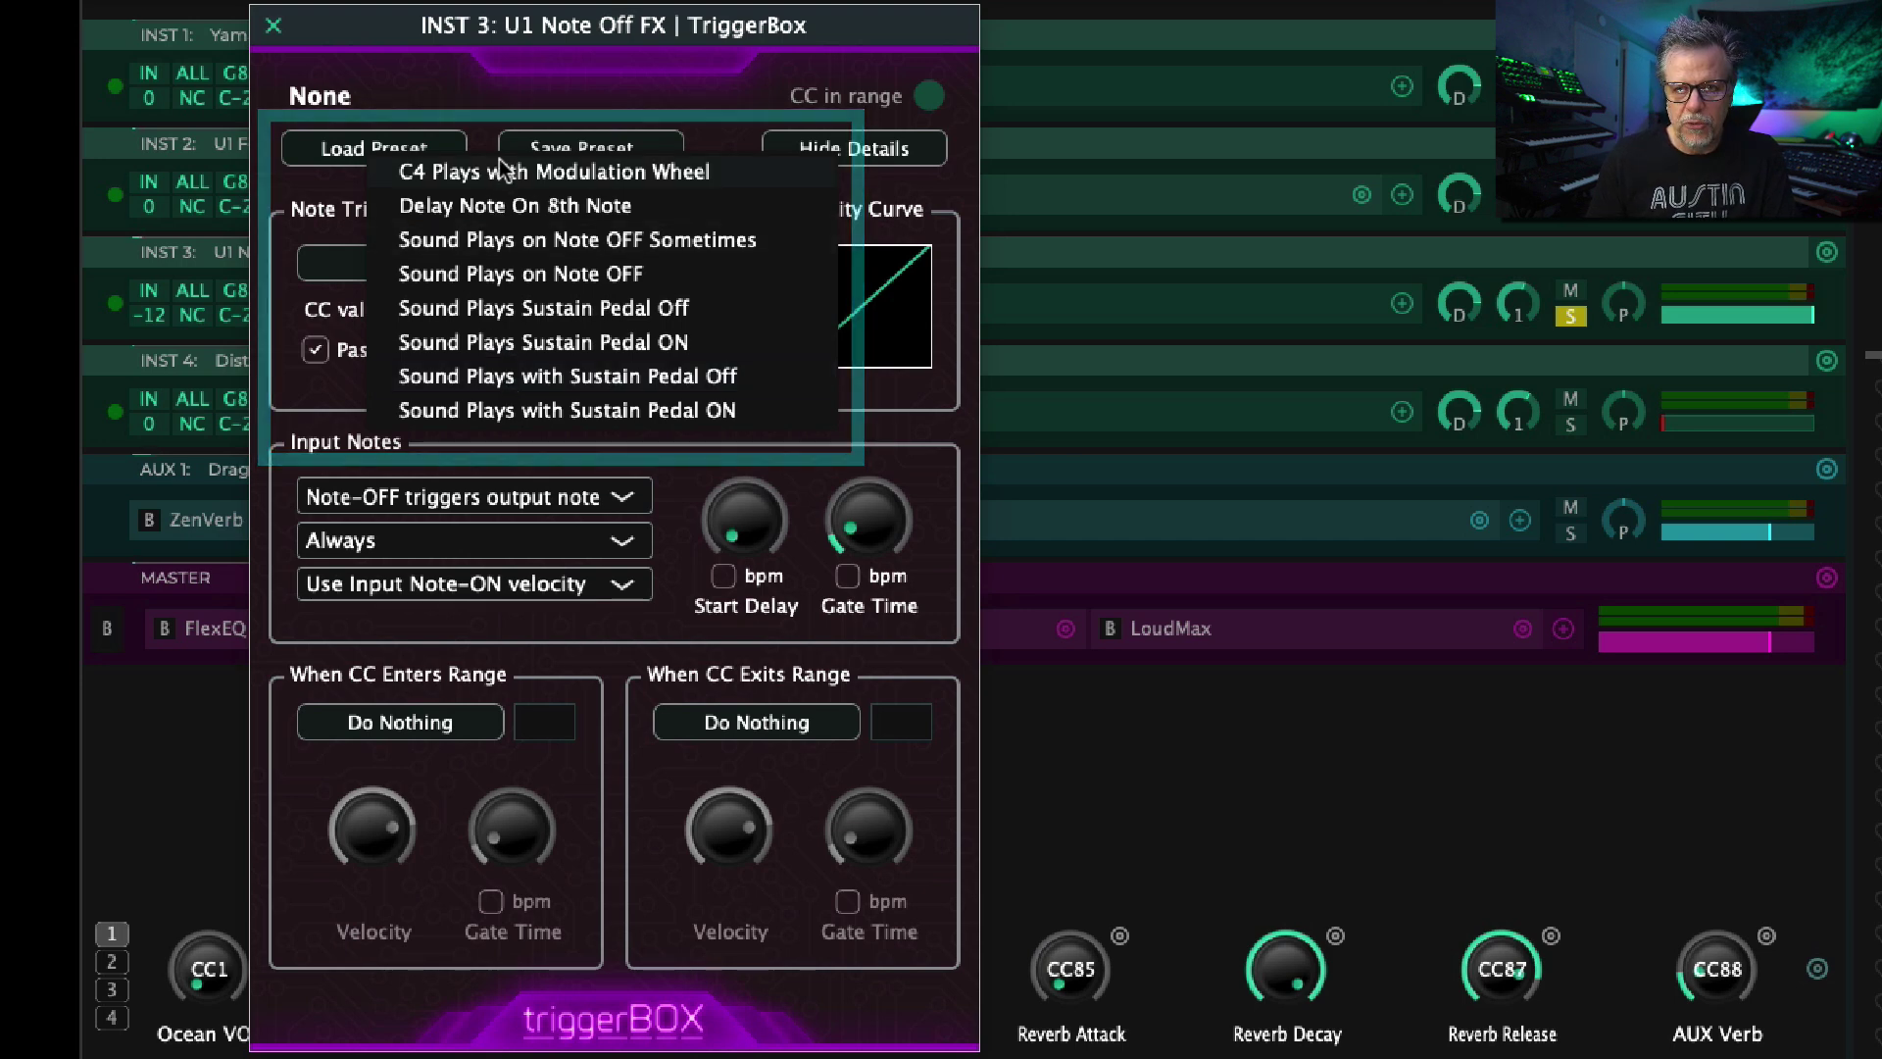
left_click(275, 27)
Step: Solo the Distant Ocean + Seagulls layer and examine its TriggerBox details, including the choices for the triggering MIDI CC
left_click(1571, 317)
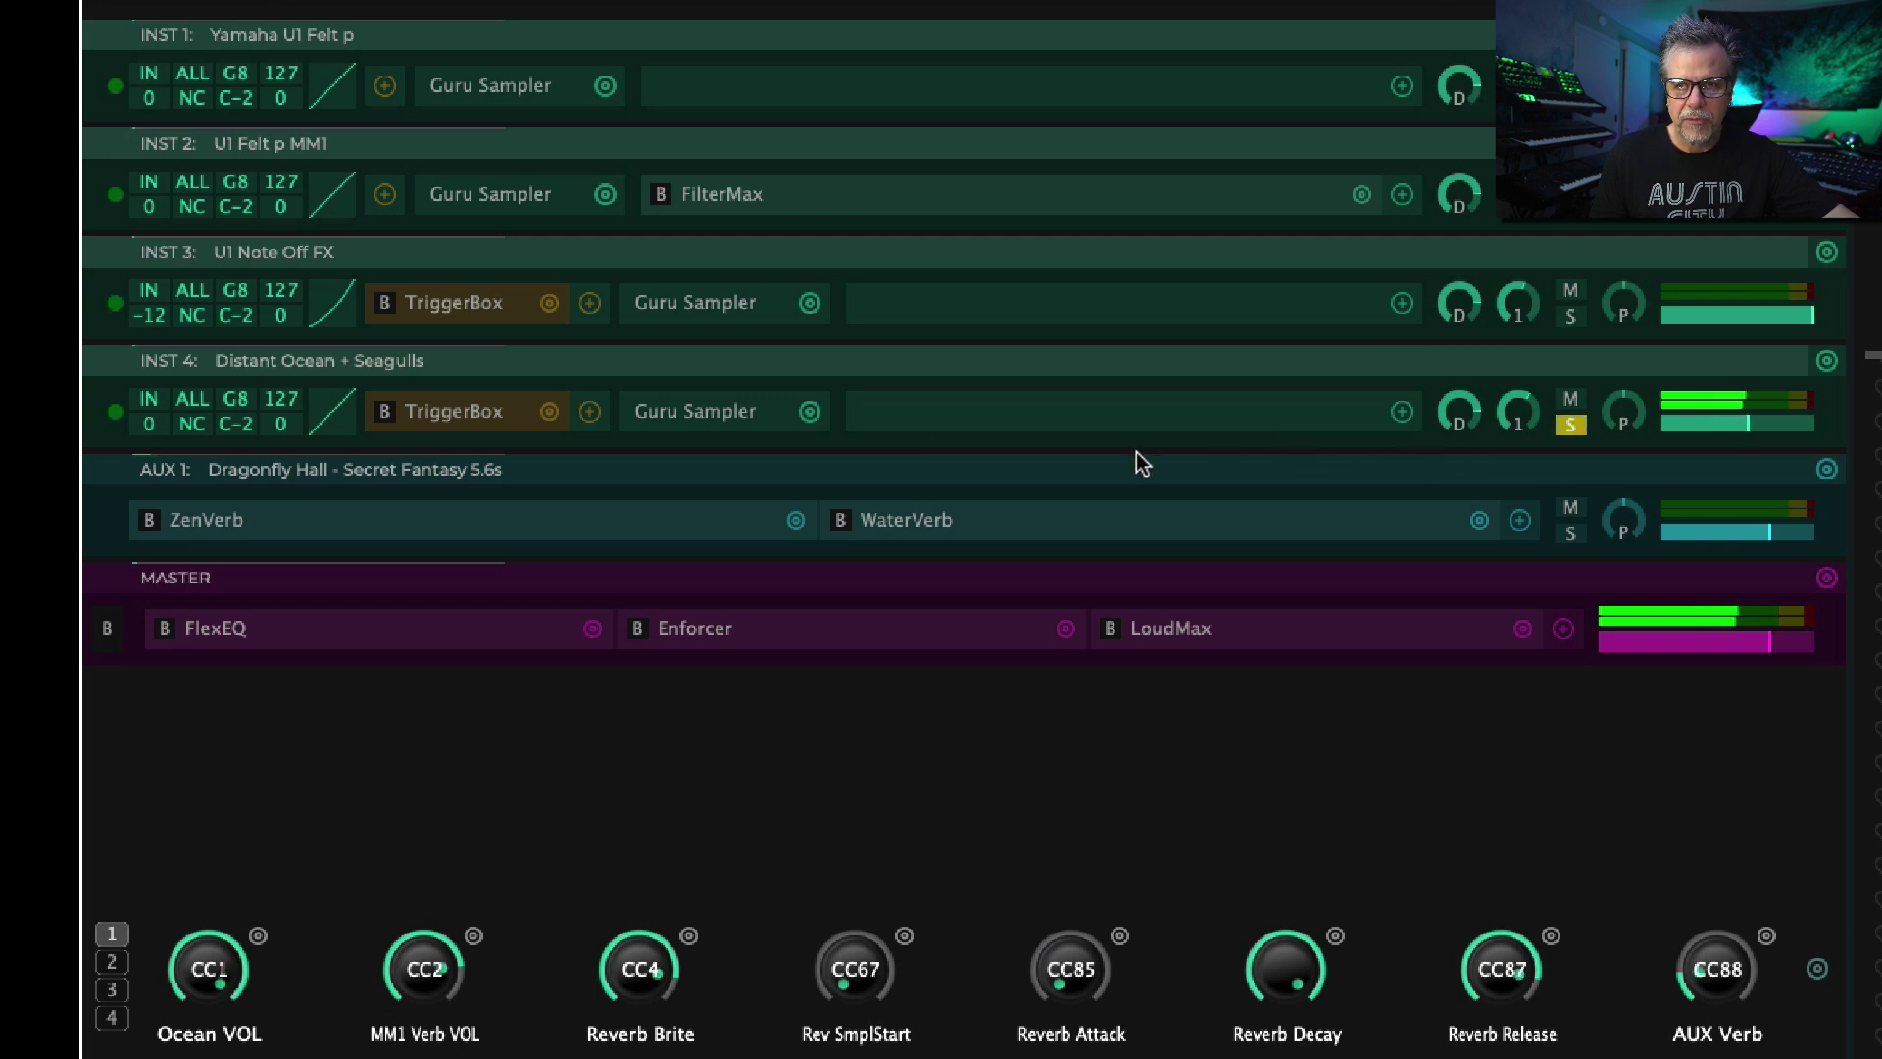
left_click(462, 412)
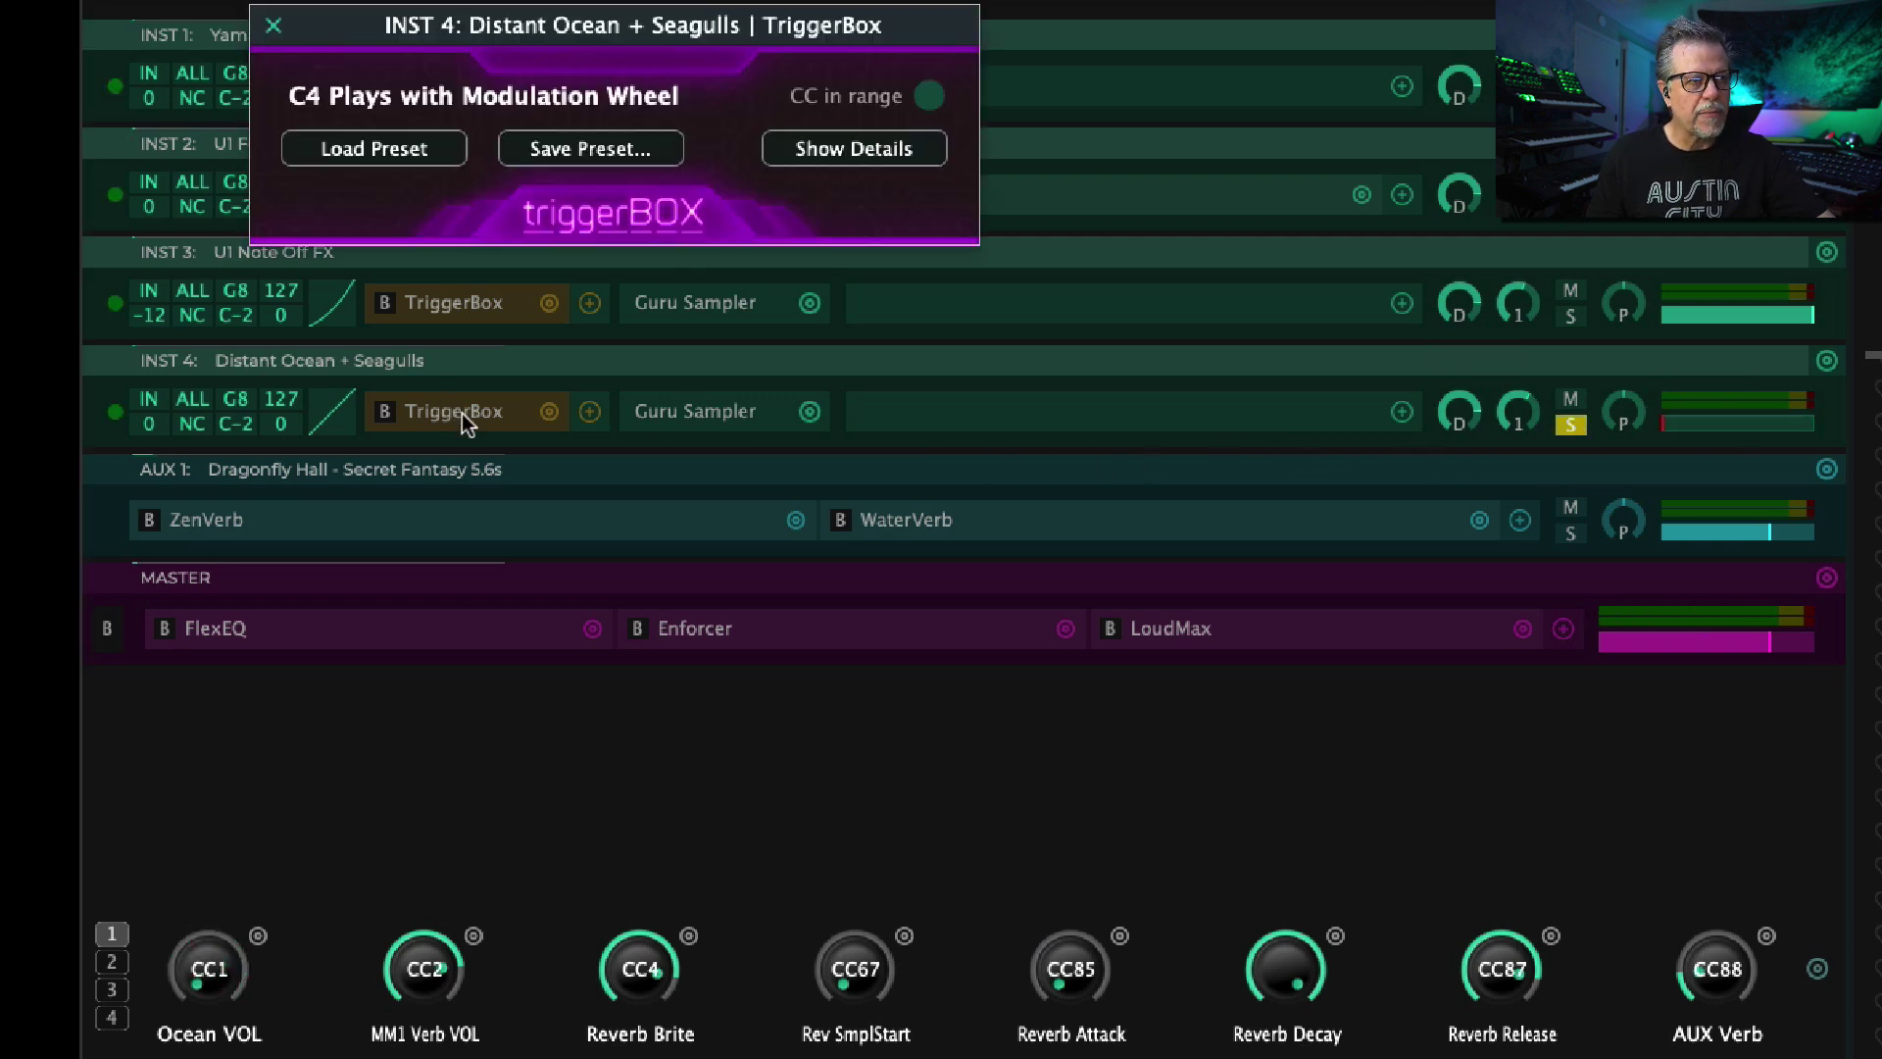
left_click(863, 162)
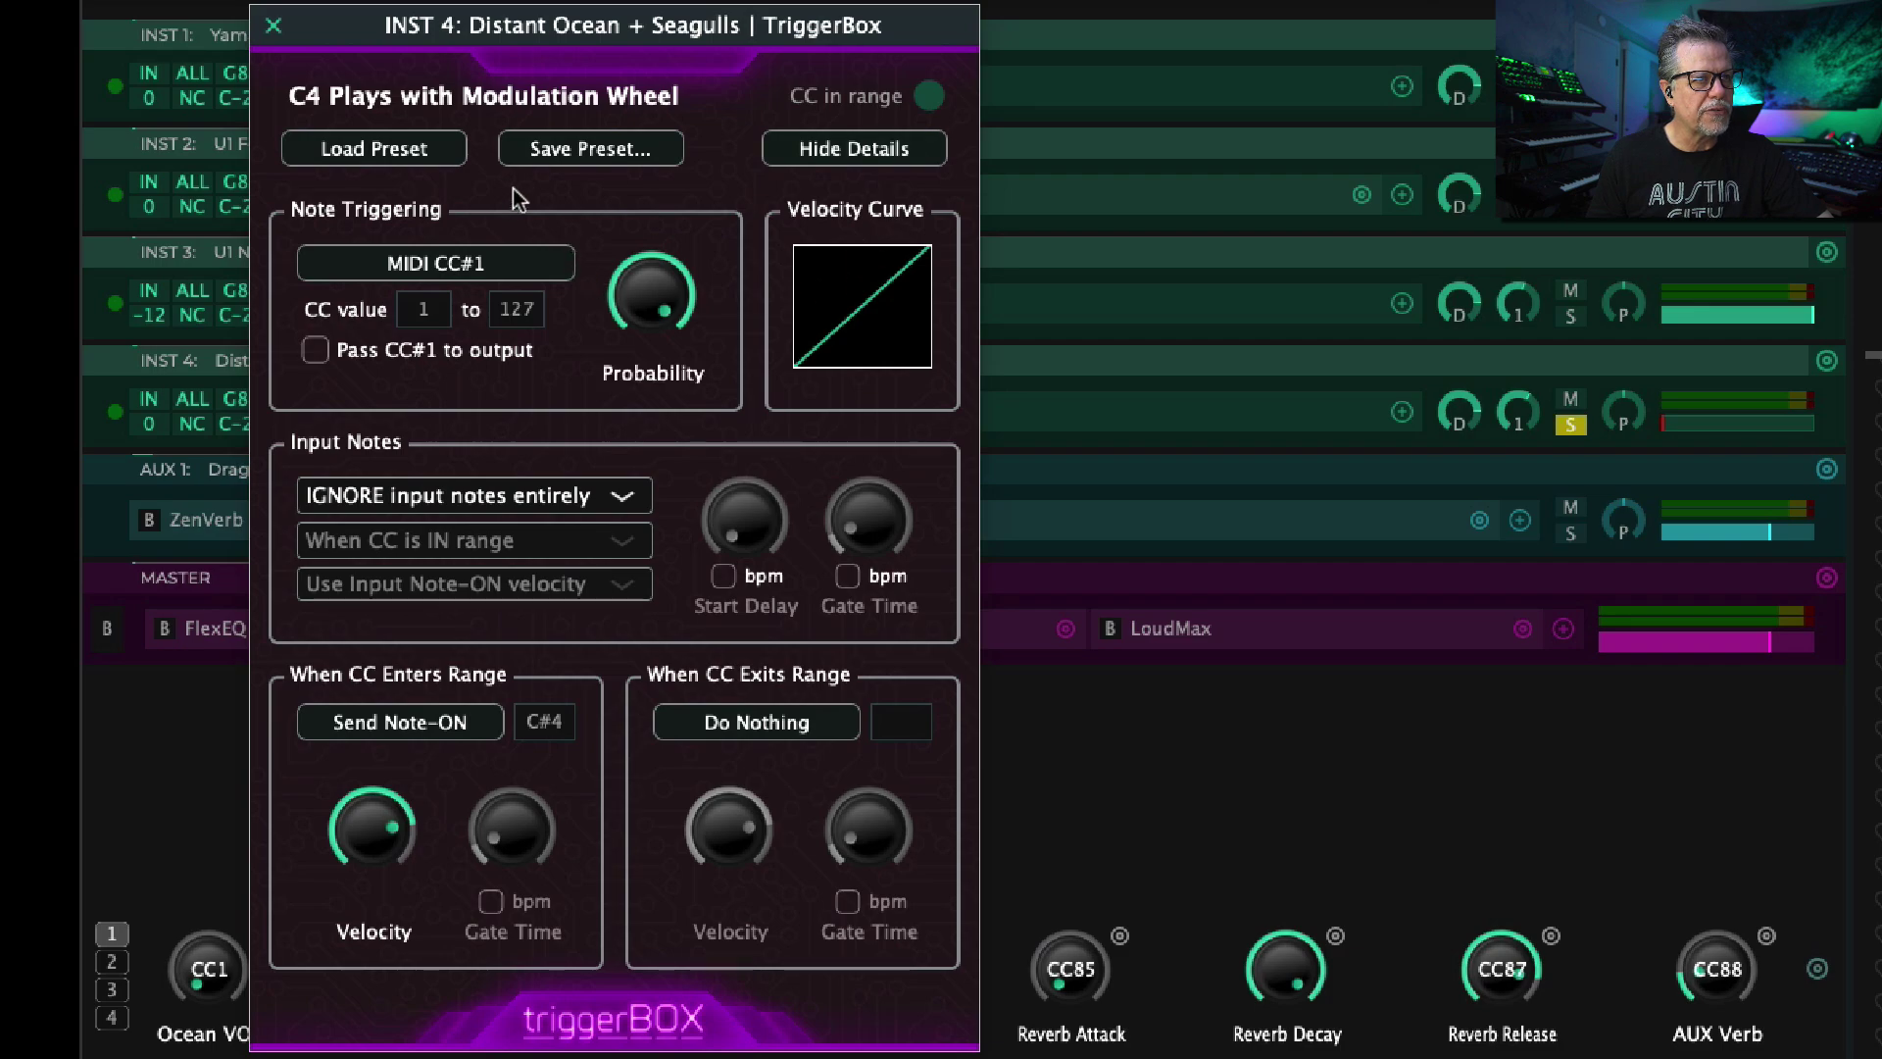
left_click(468, 265)
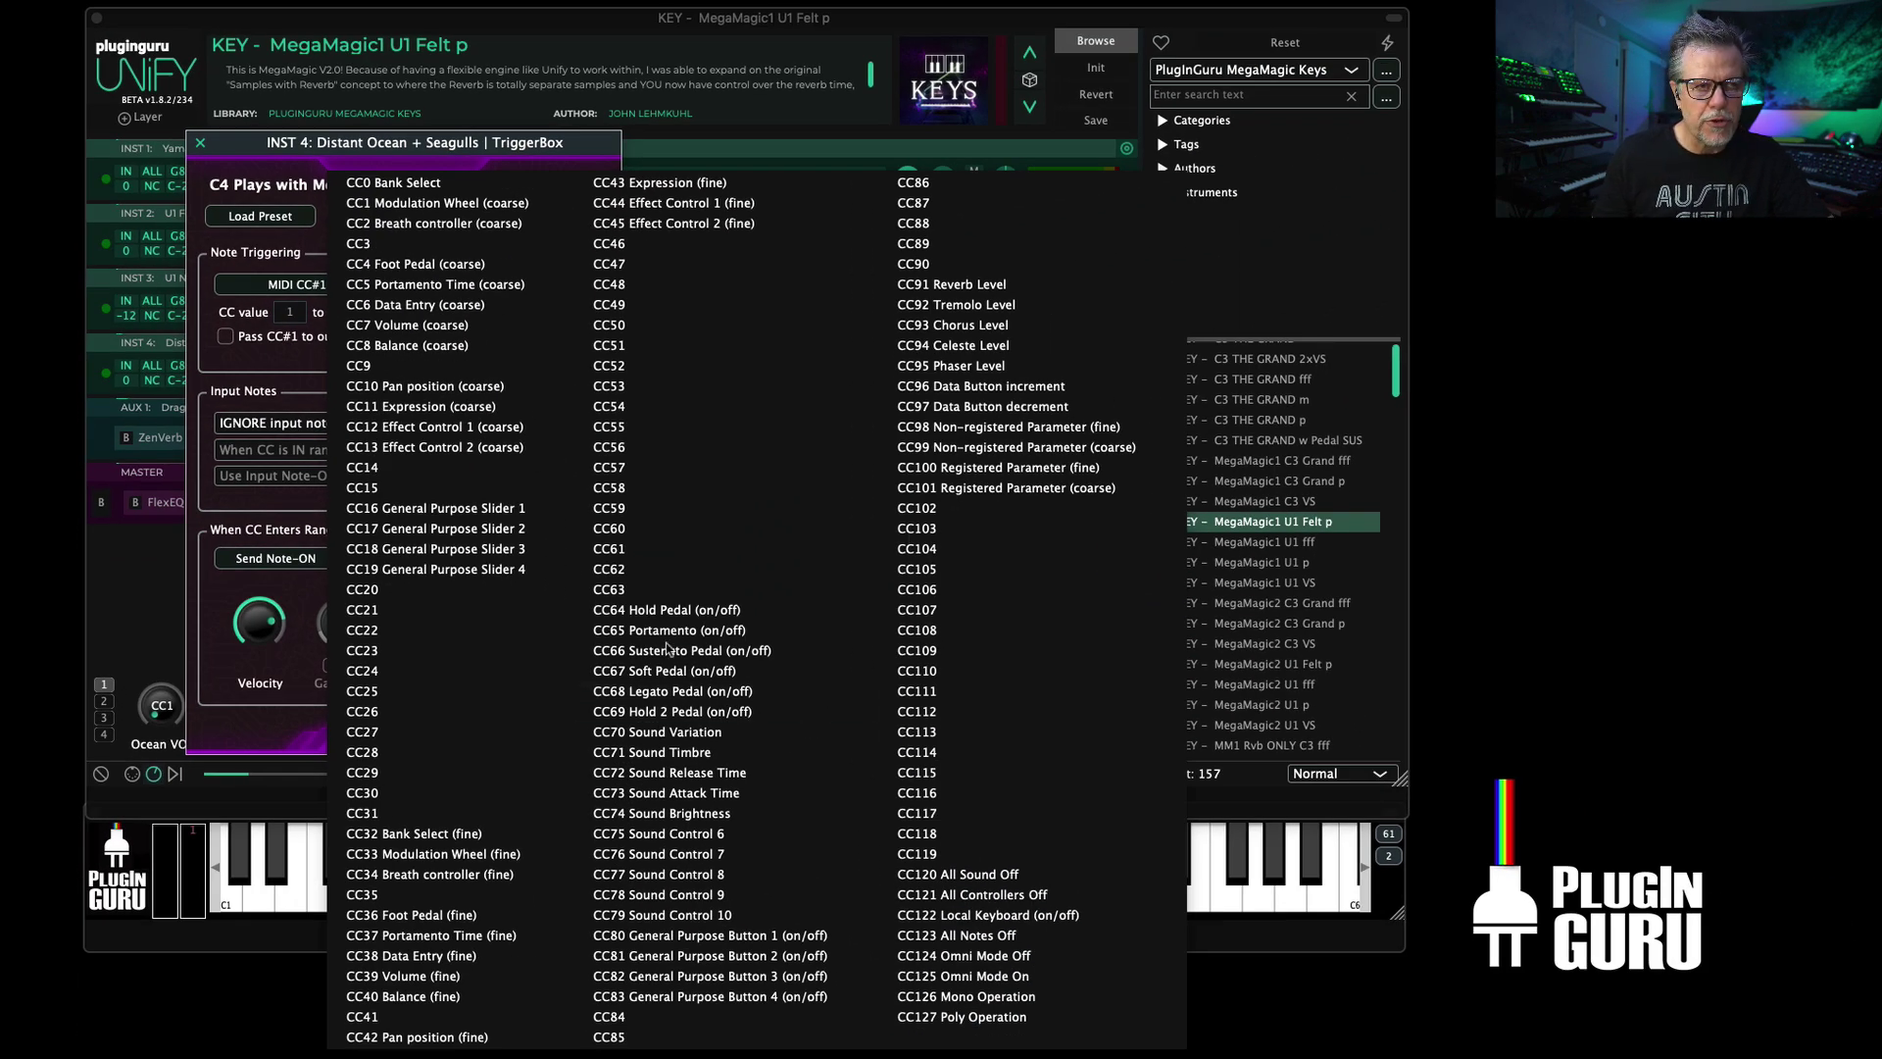
left_click(280, 365)
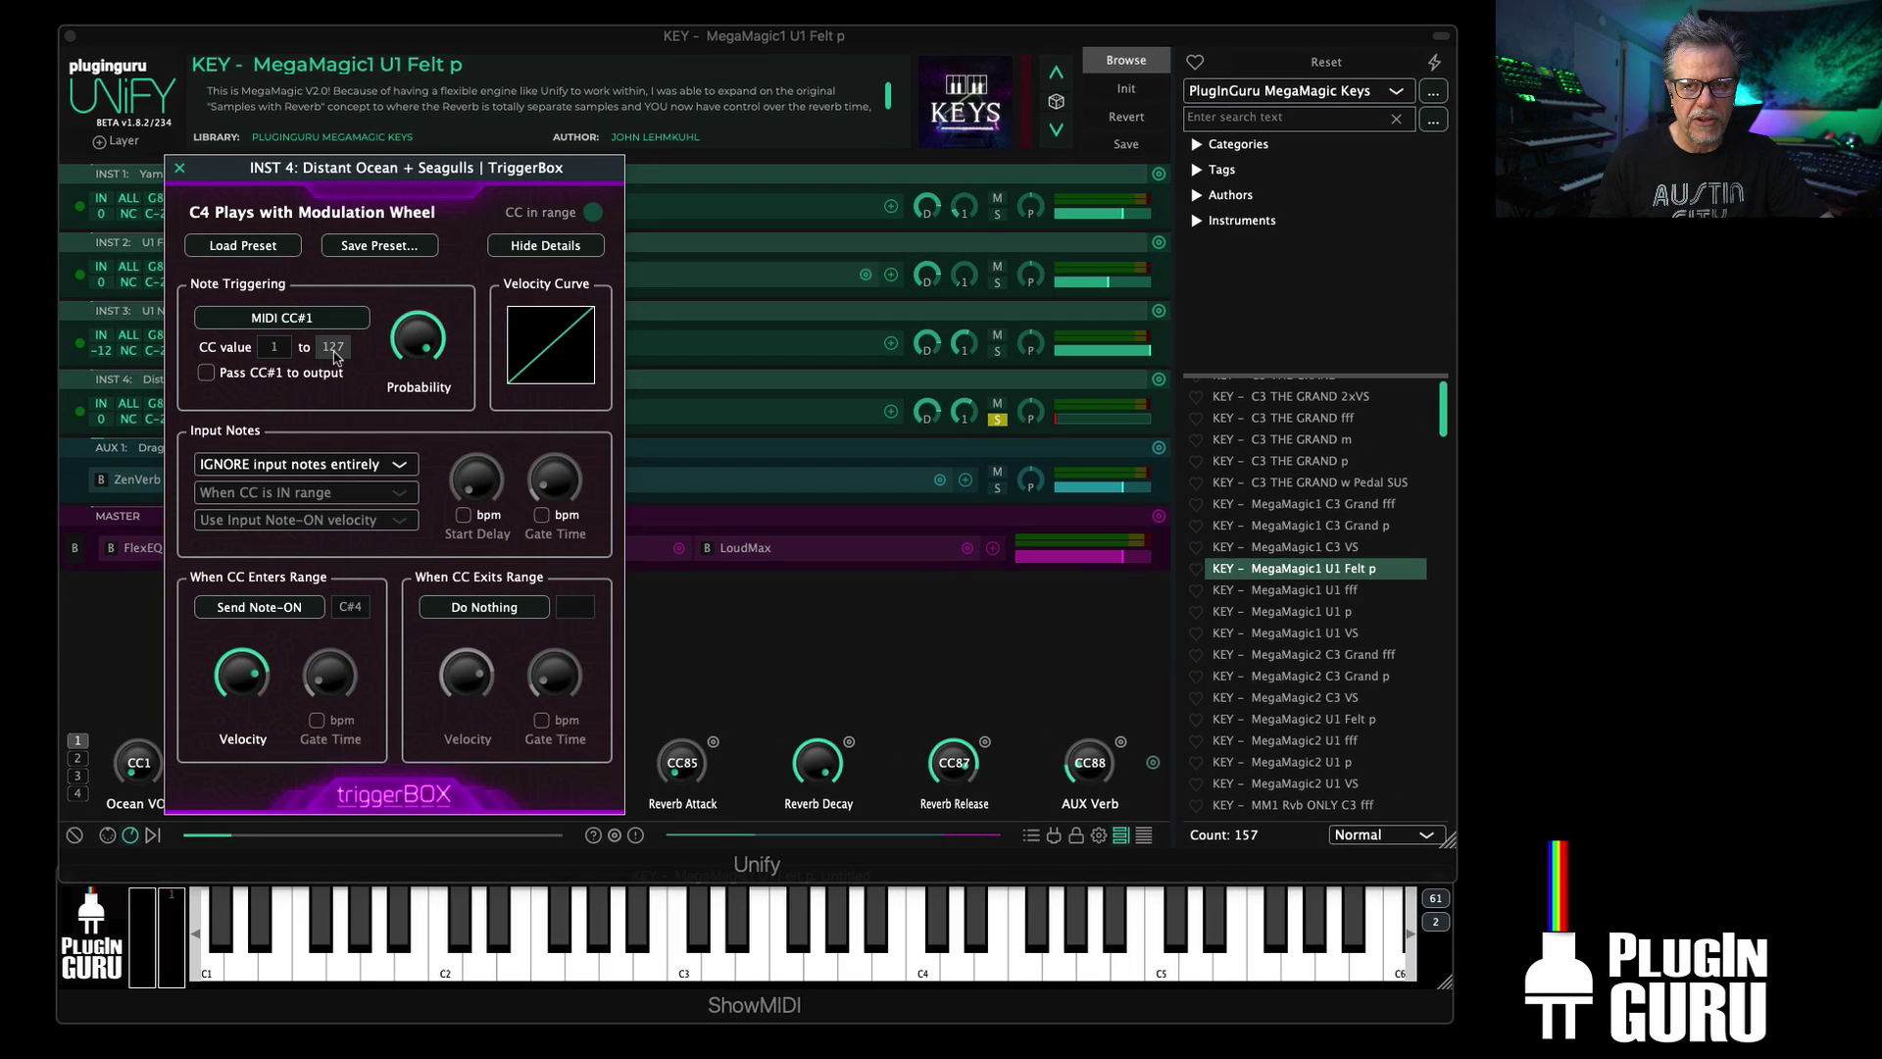
left_click(179, 168)
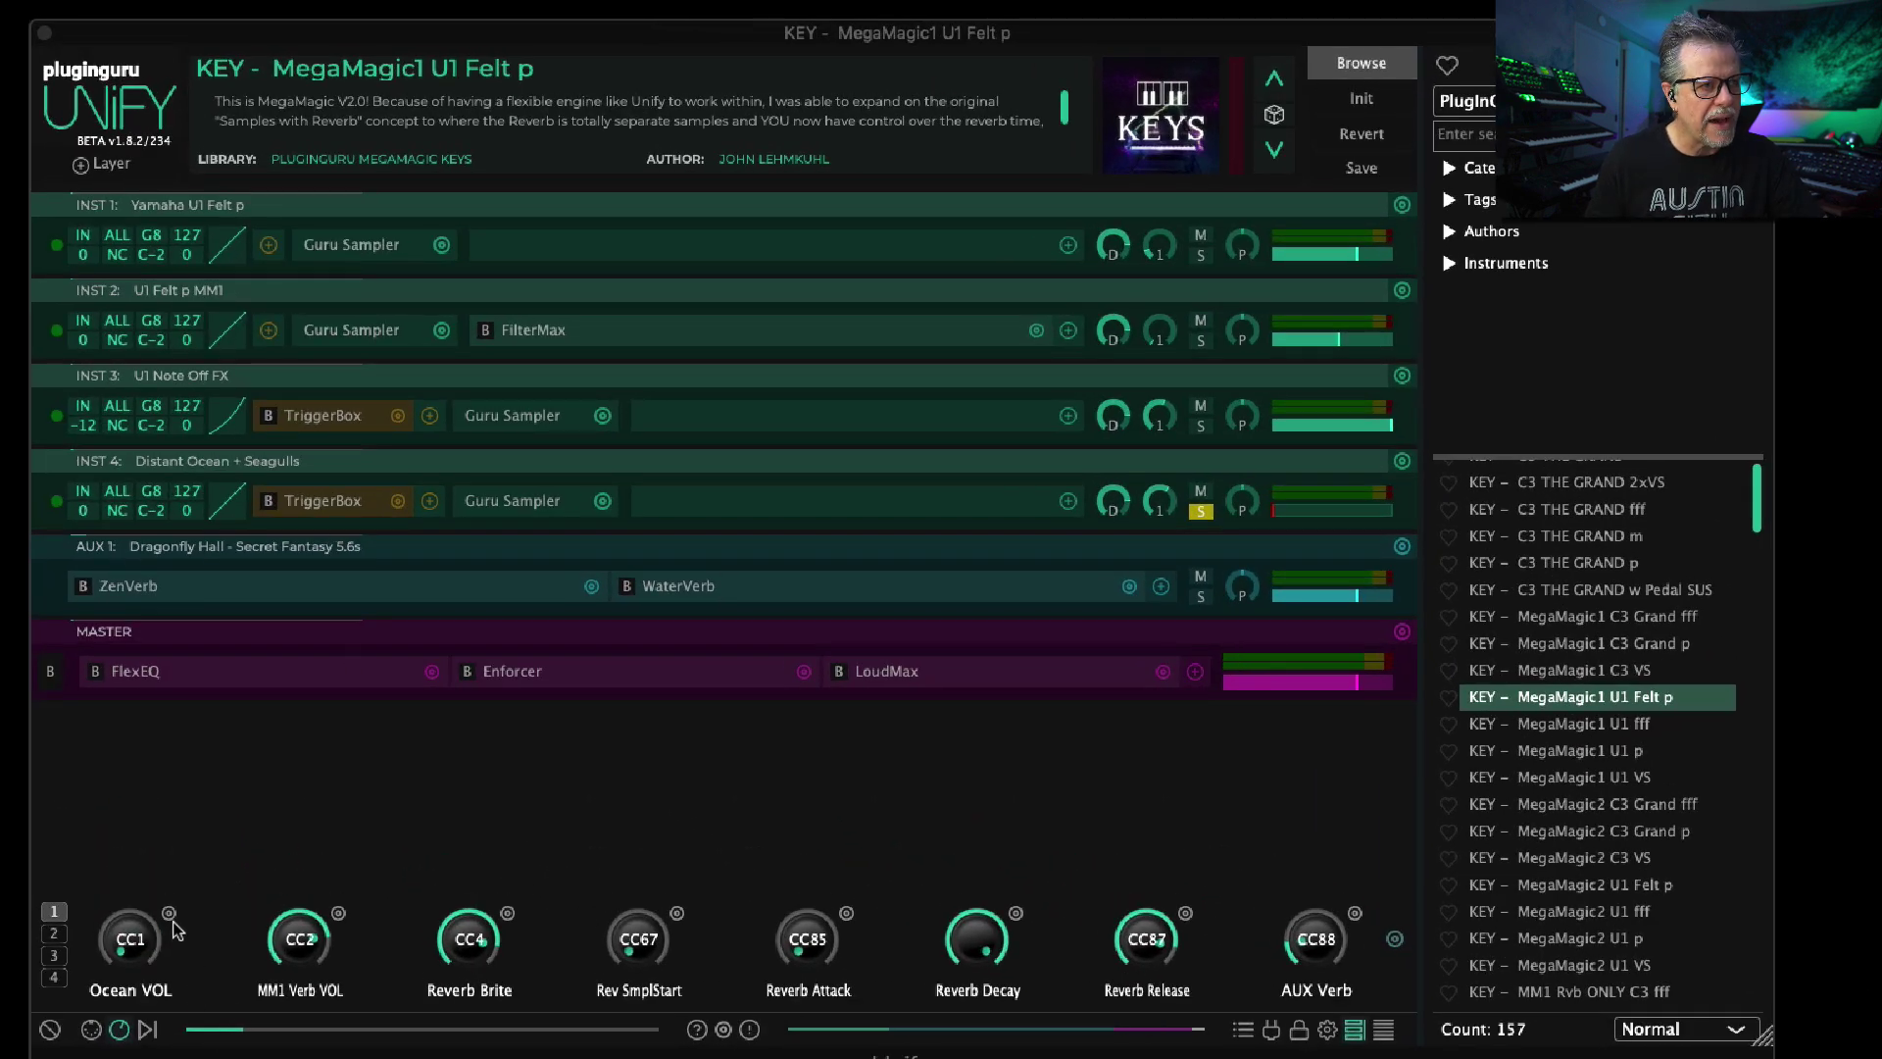
Step: Examine the Ocean VOL macro's parameter link to inst/4/mixLevel, toggling the link to test its effect
left_click(170, 742)
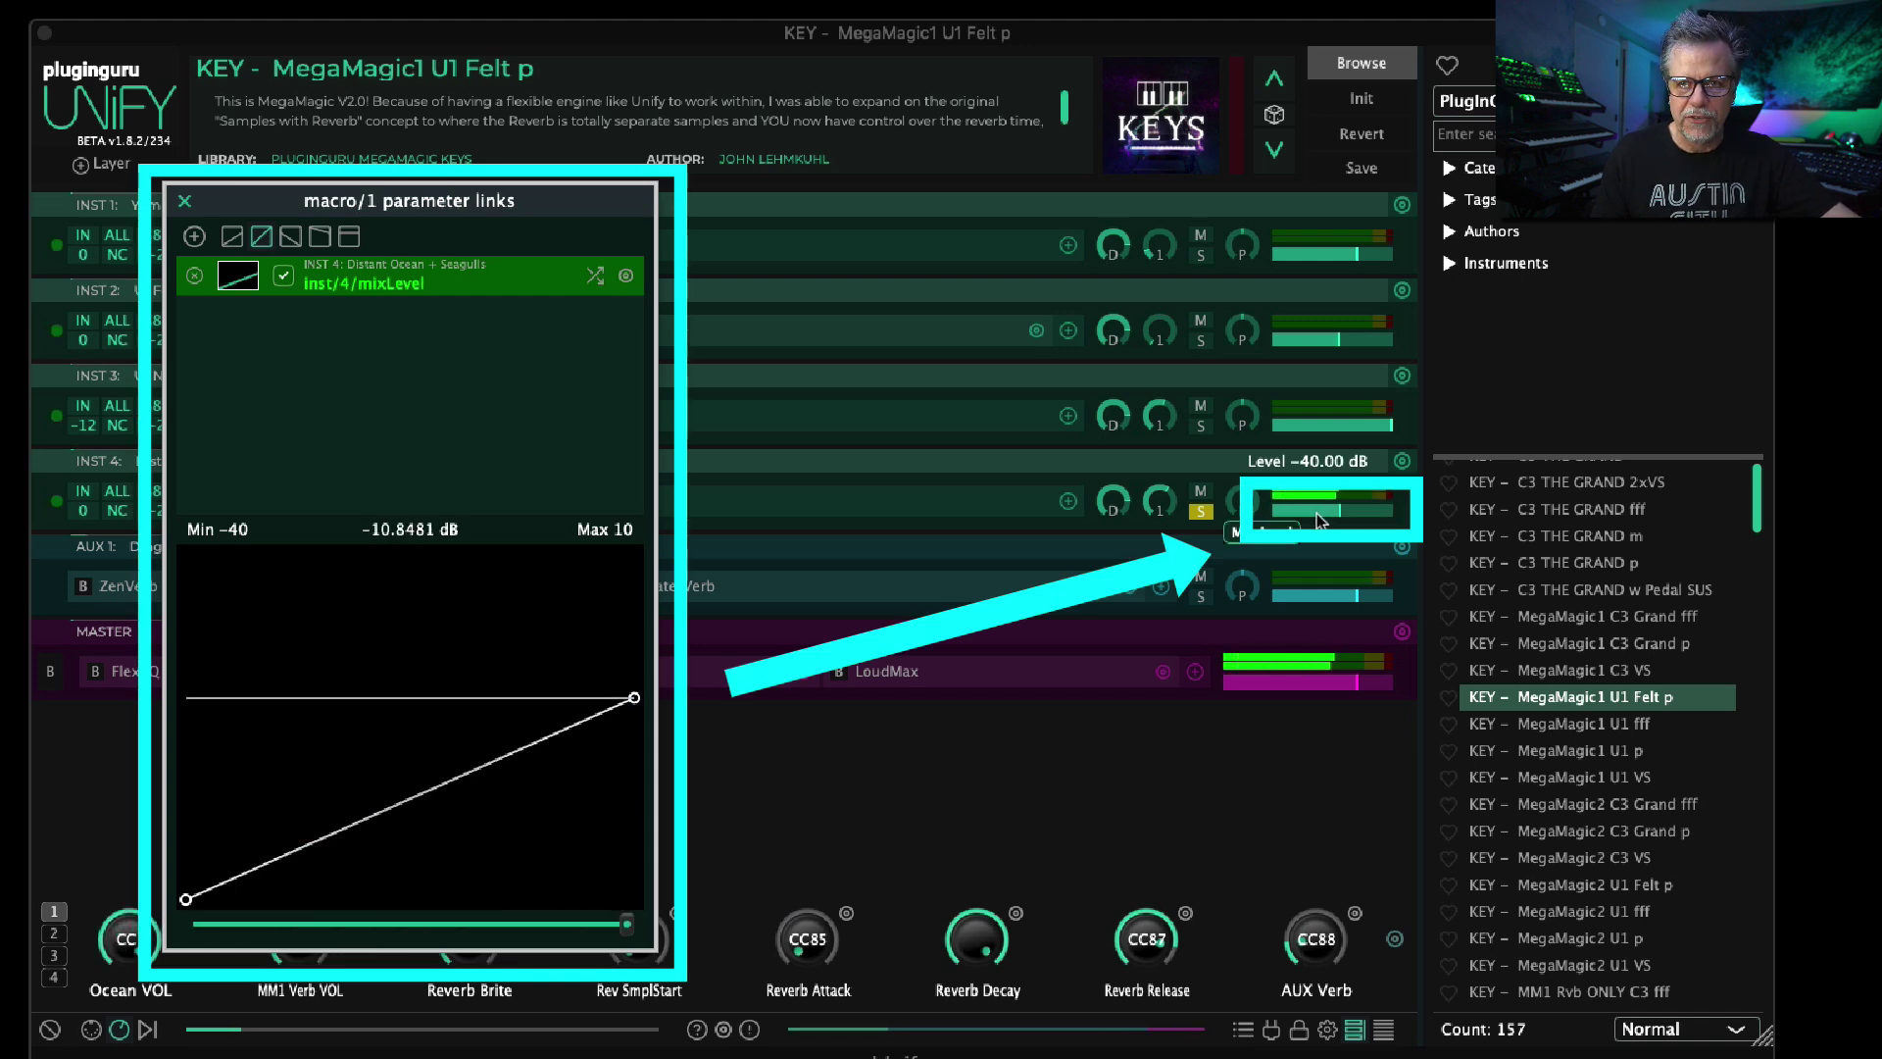
left_click(284, 283)
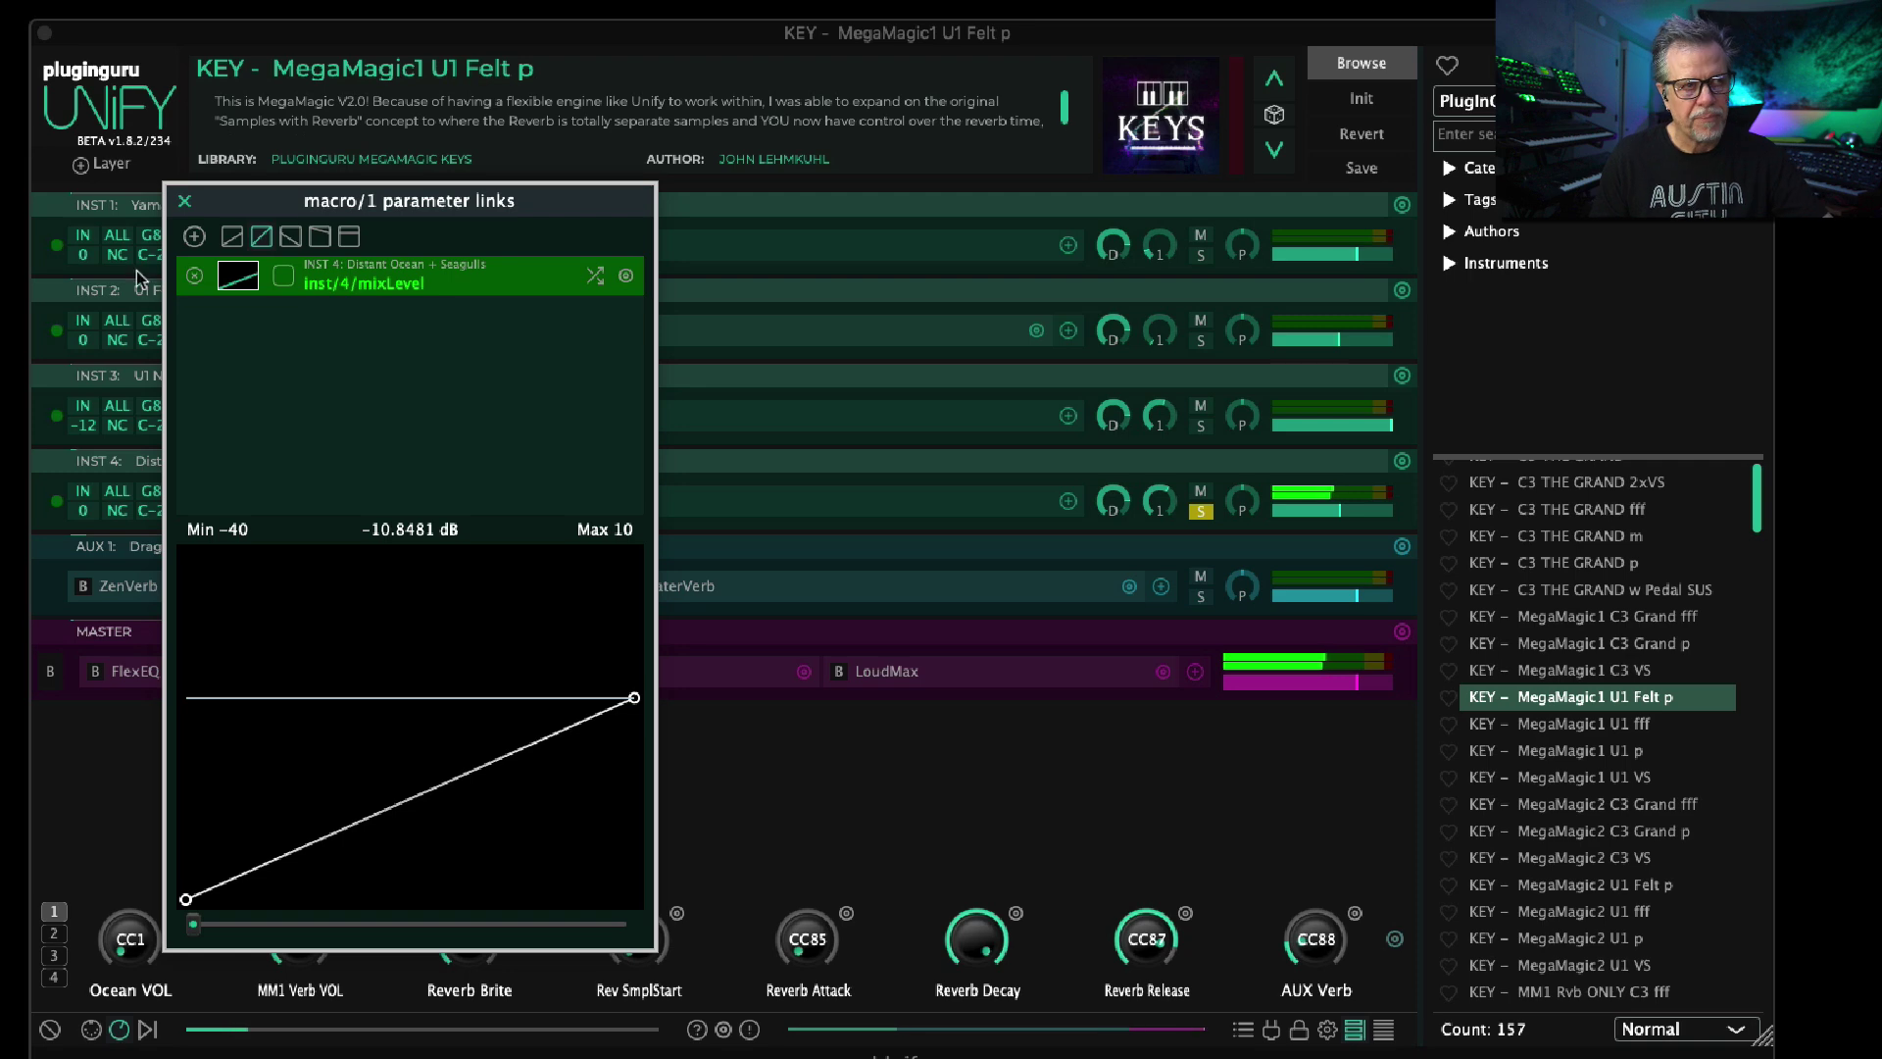
left_click(185, 200)
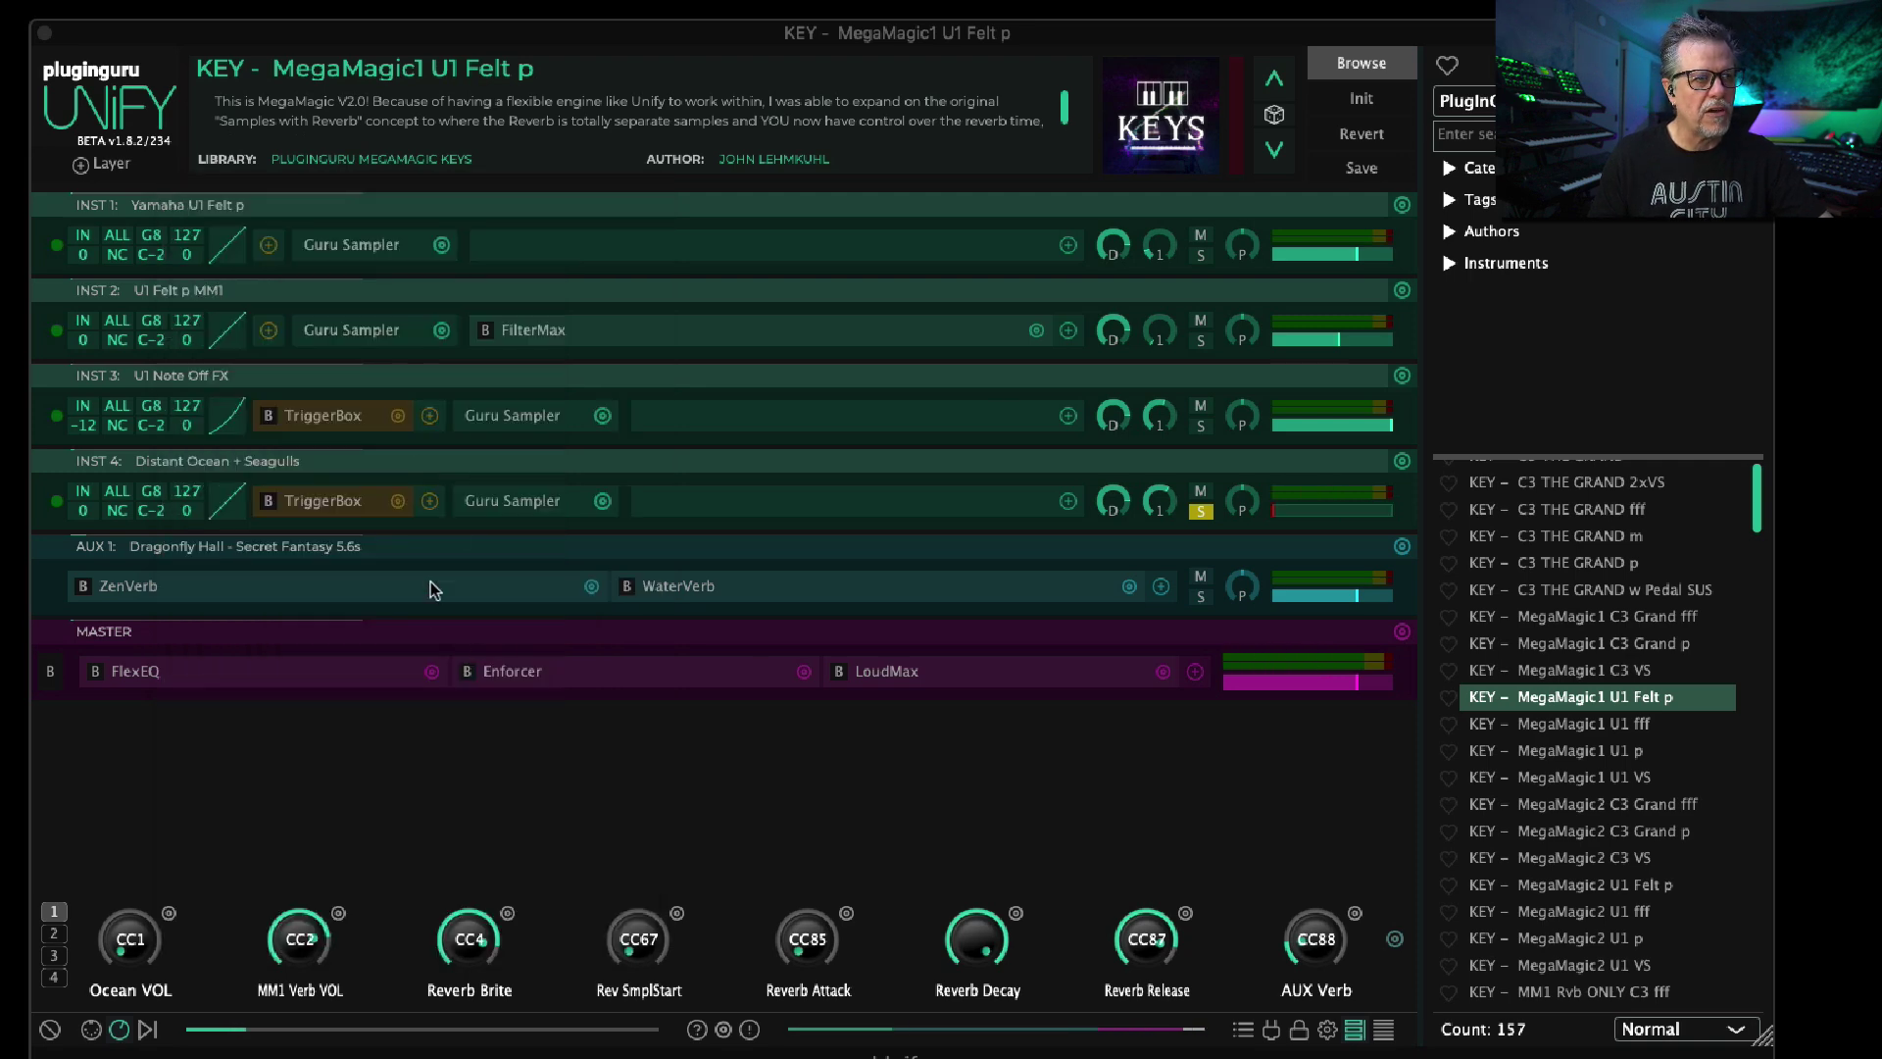
Step: Inspect the Distant Ocean + Seagulls layer's Guru Sampler and Ocean VOL macro link, and turn off the layer's solo
left_click(498, 503)
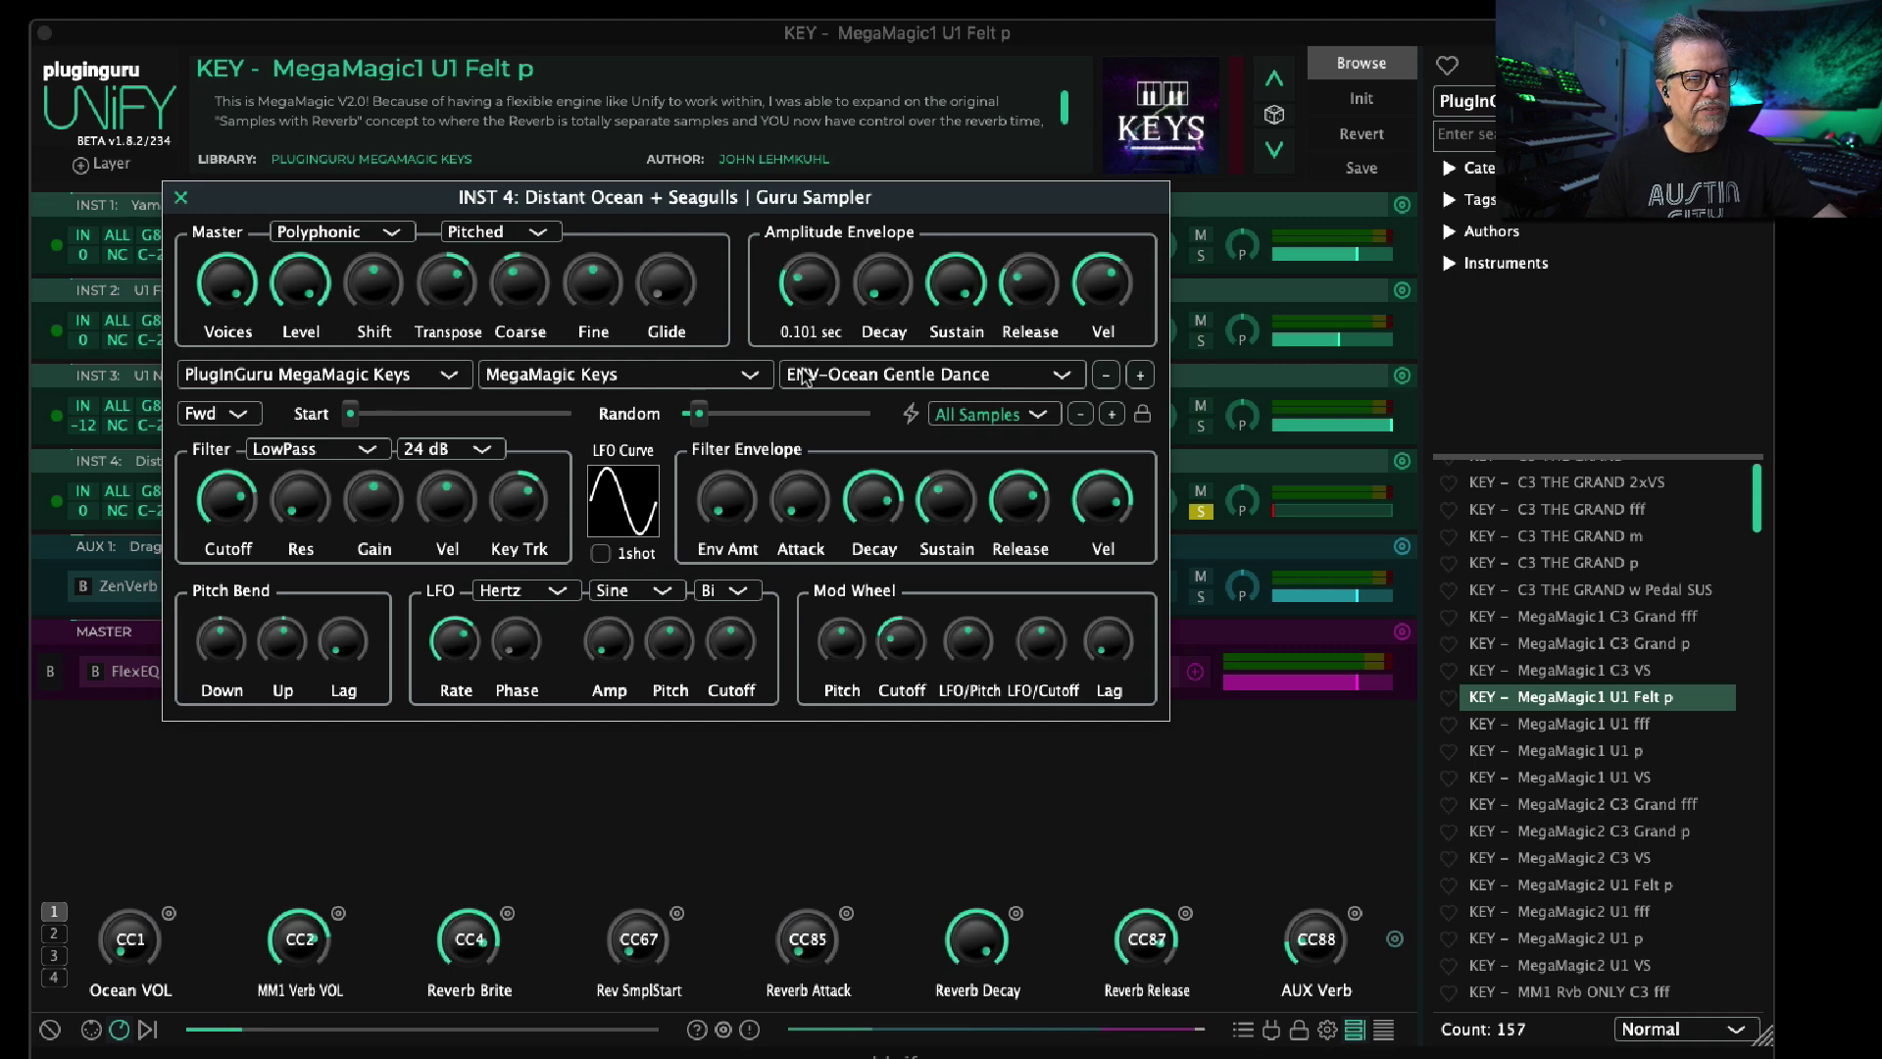
left_click(181, 197)
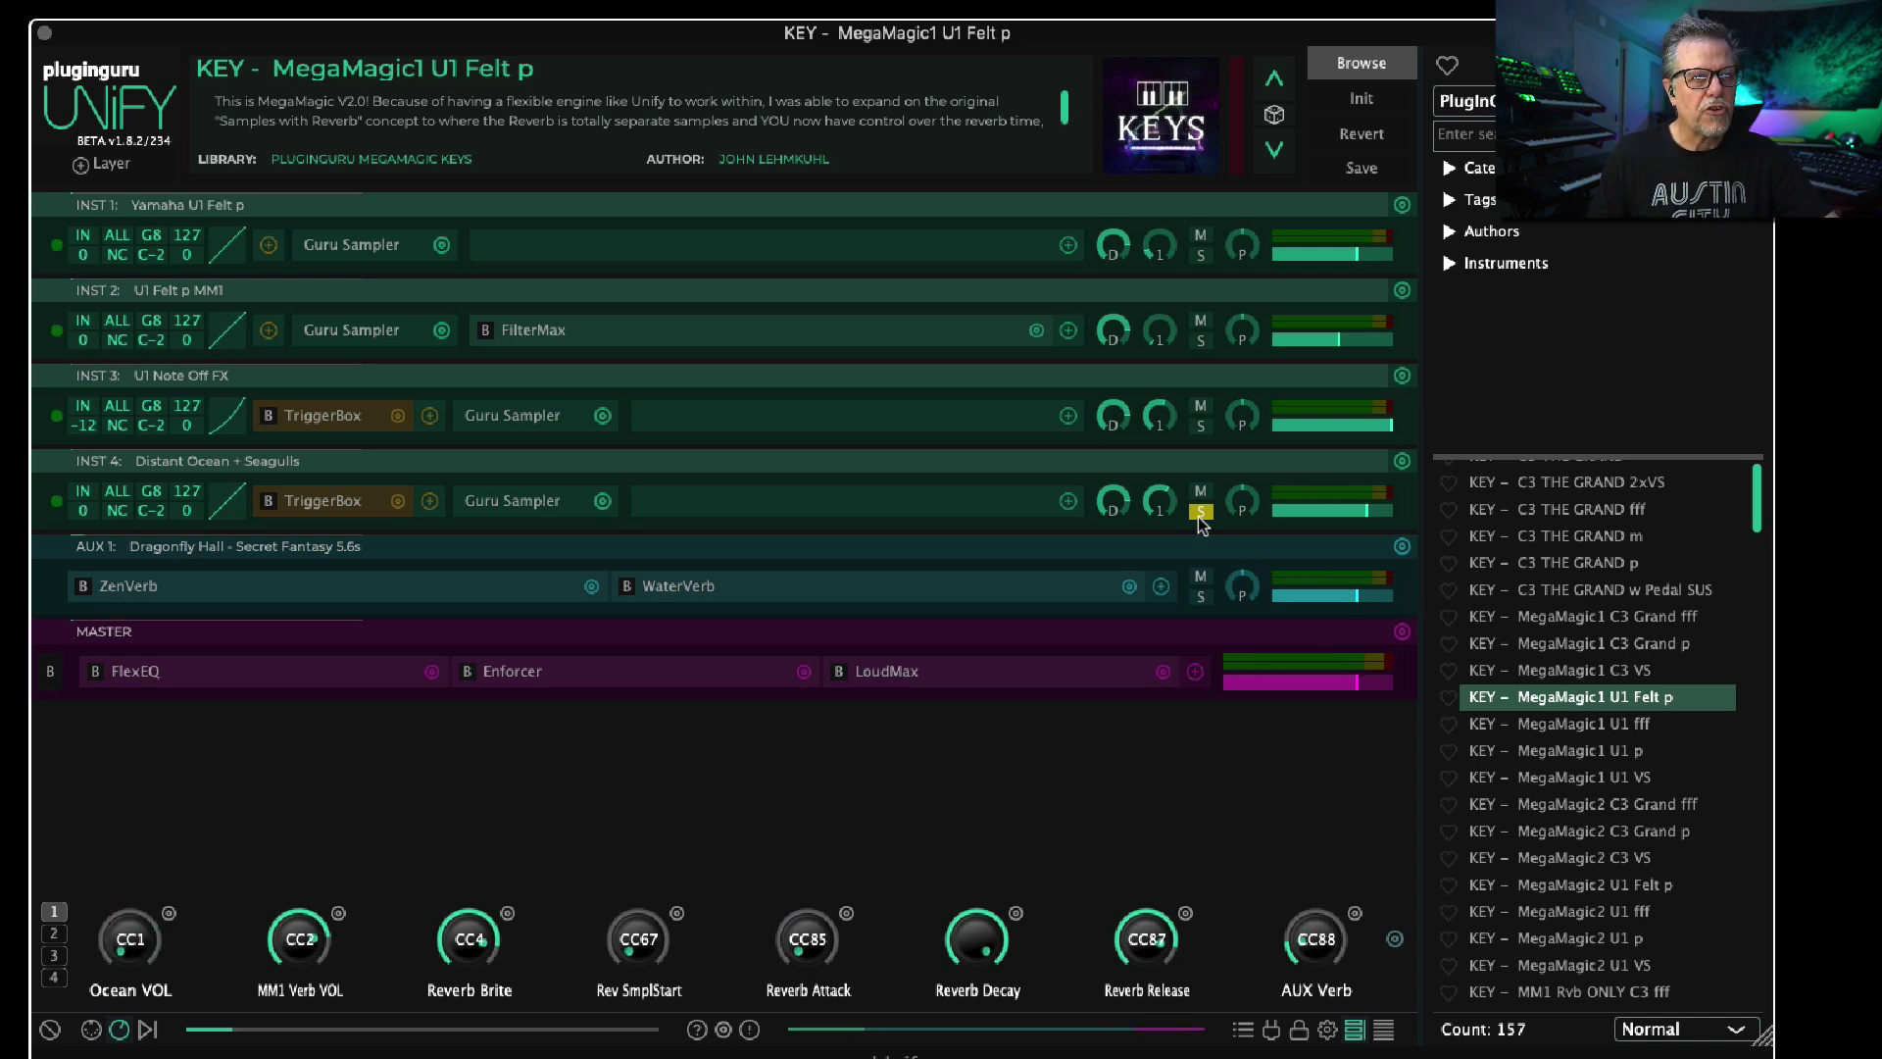
left_click(168, 913)
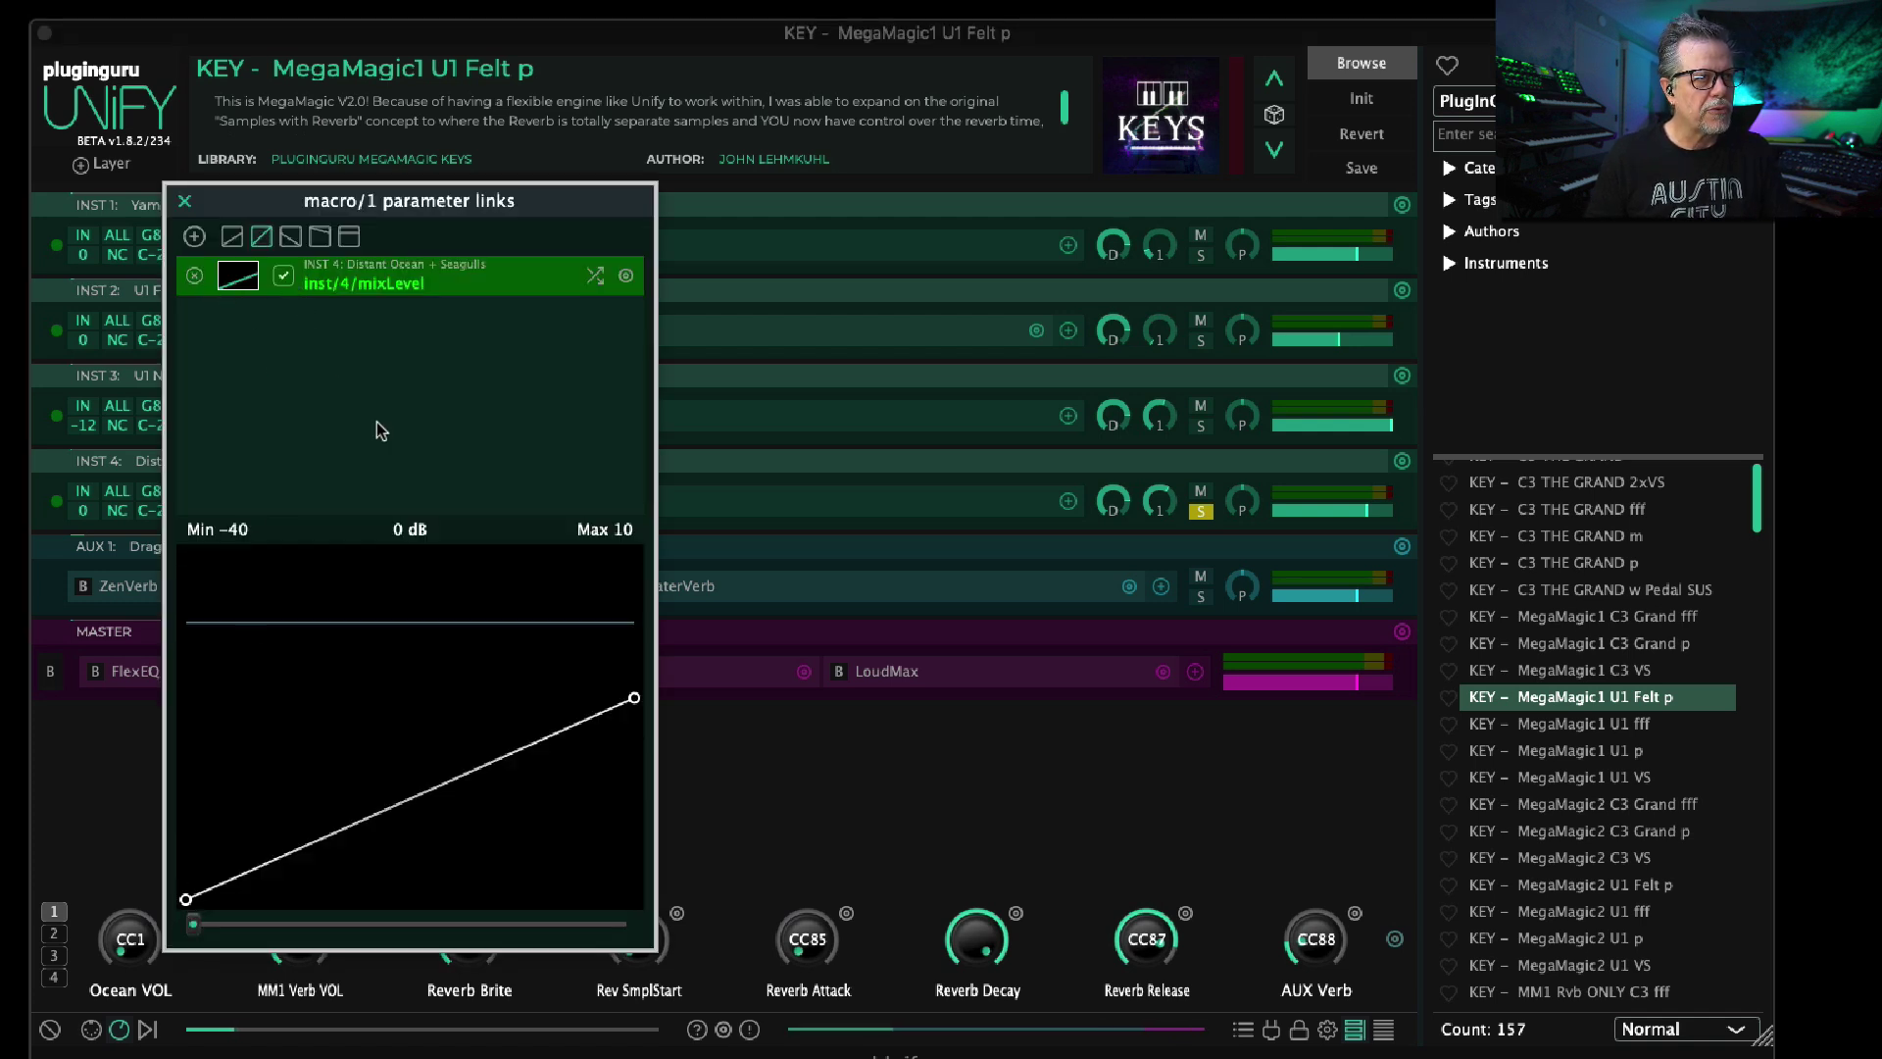
left_click(676, 563)
left_click(1199, 512)
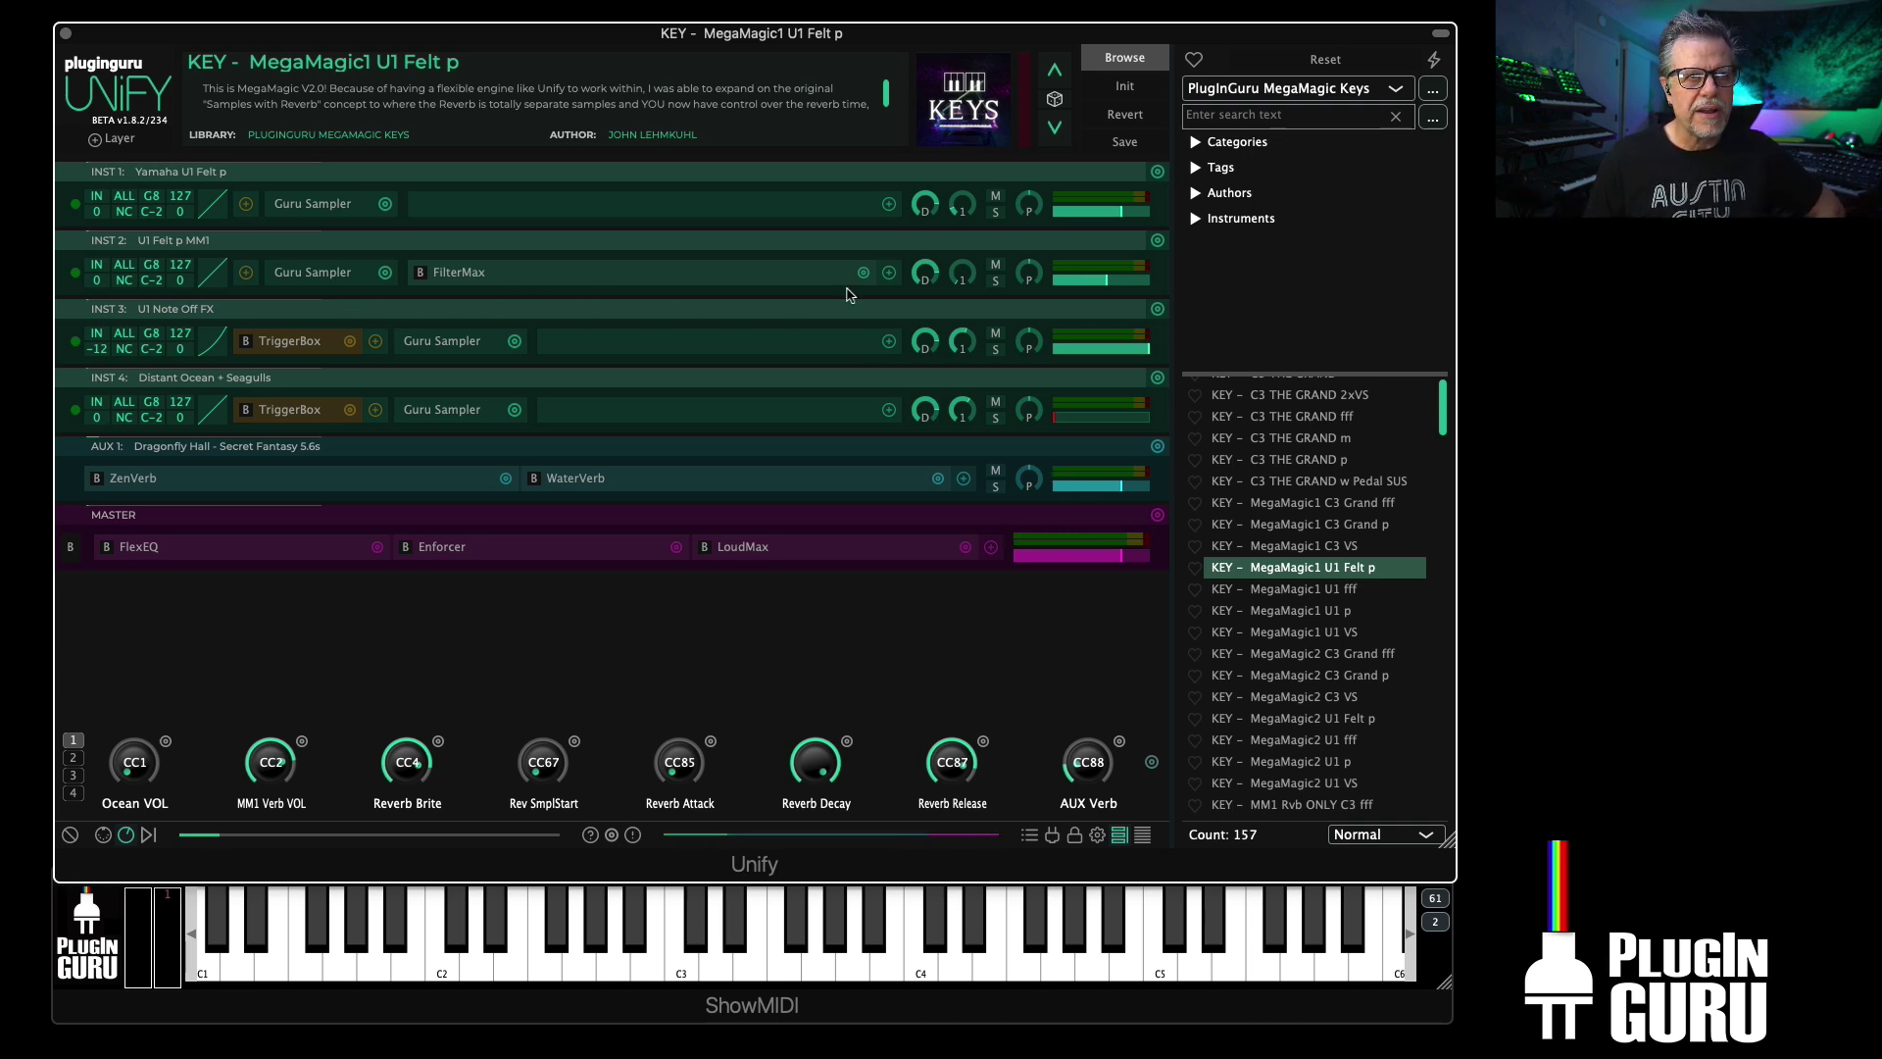
Step: Initialize an empty patch and try the Digits synth in place of the Sine Wave Synth on INST 1
left_click(1125, 88)
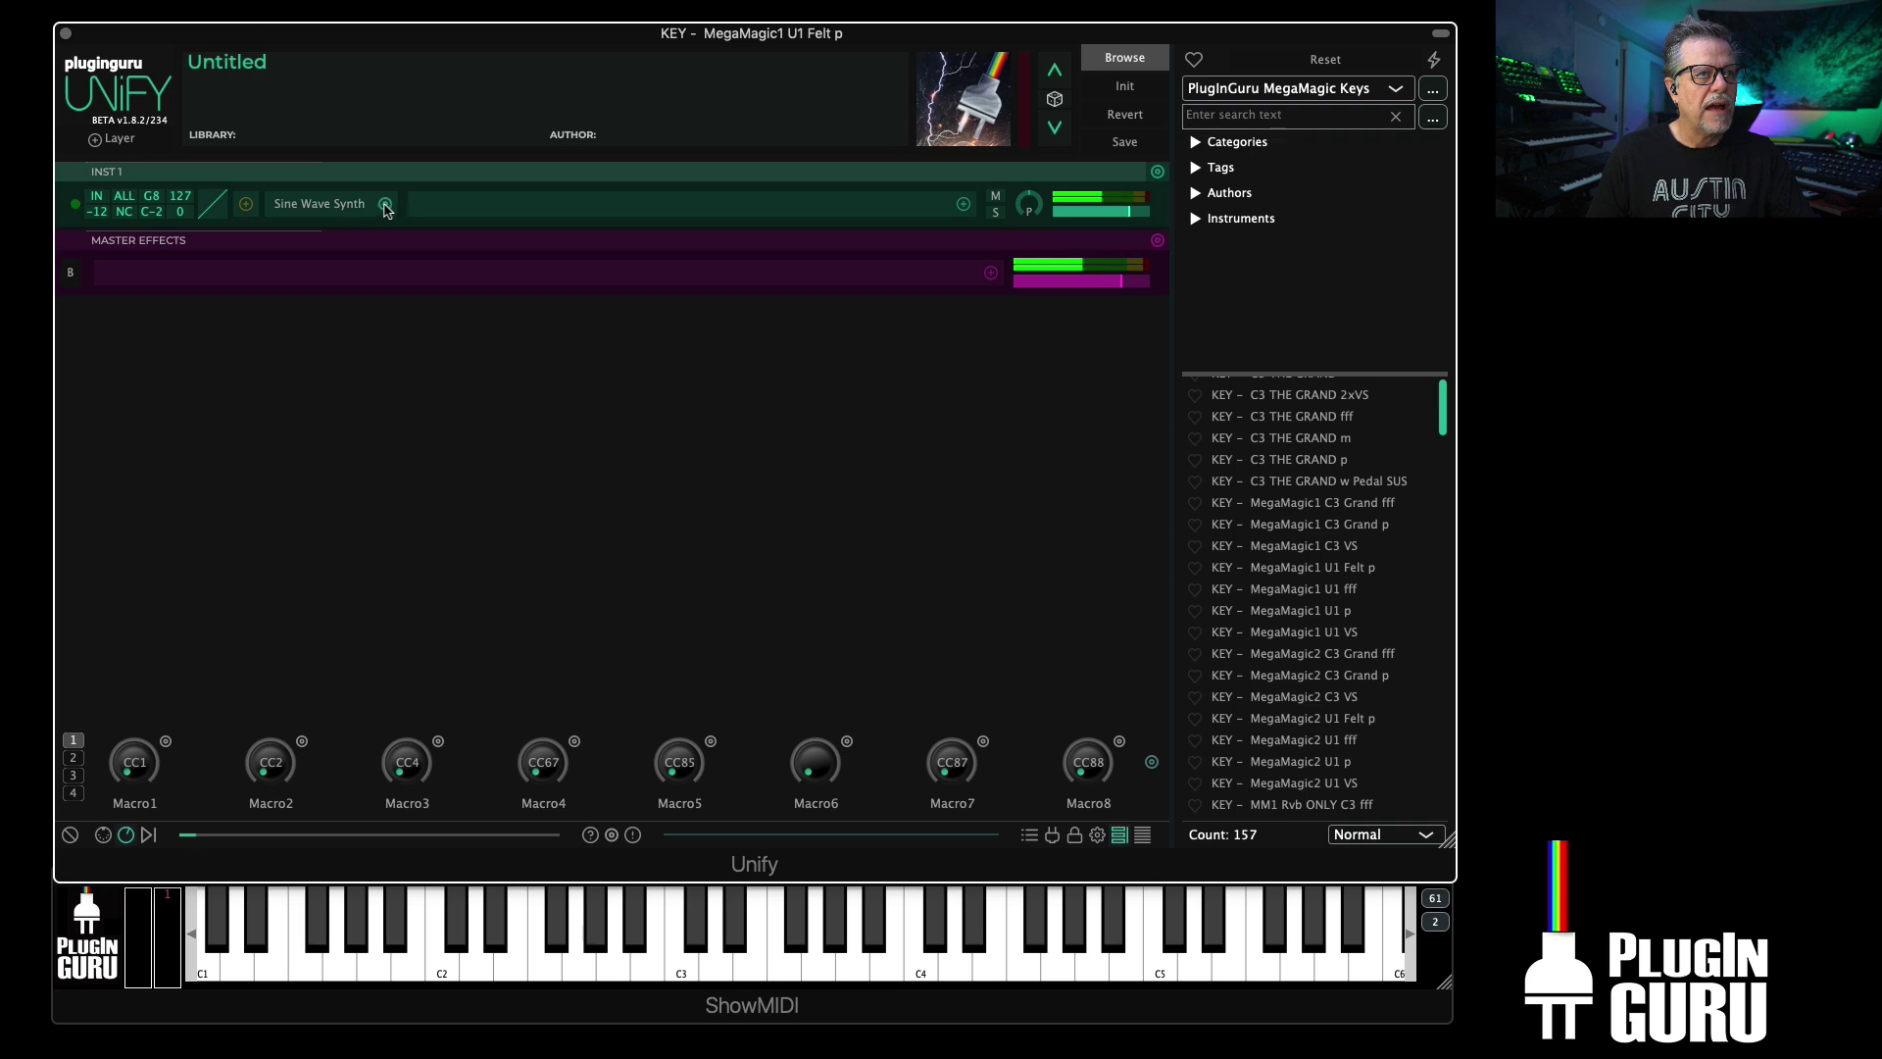
left_click(431, 206)
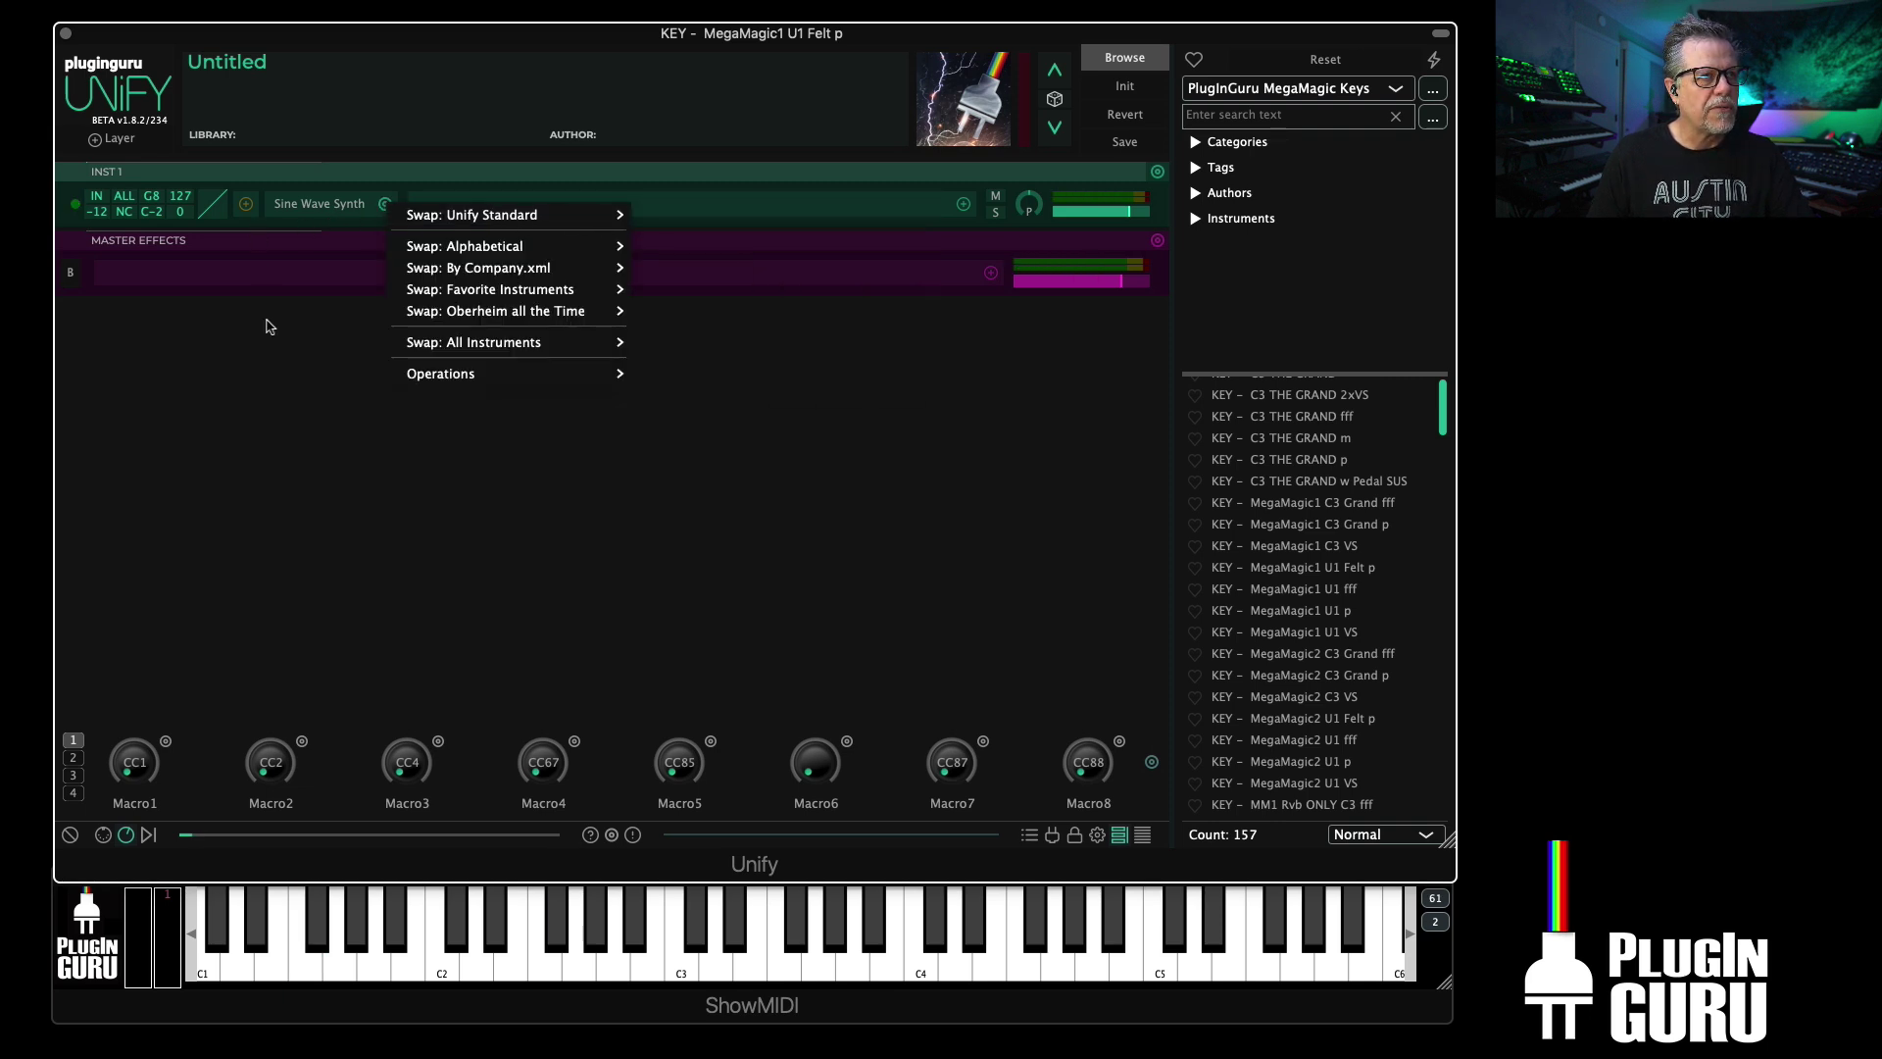
left_click(262, 266)
left_click(386, 204)
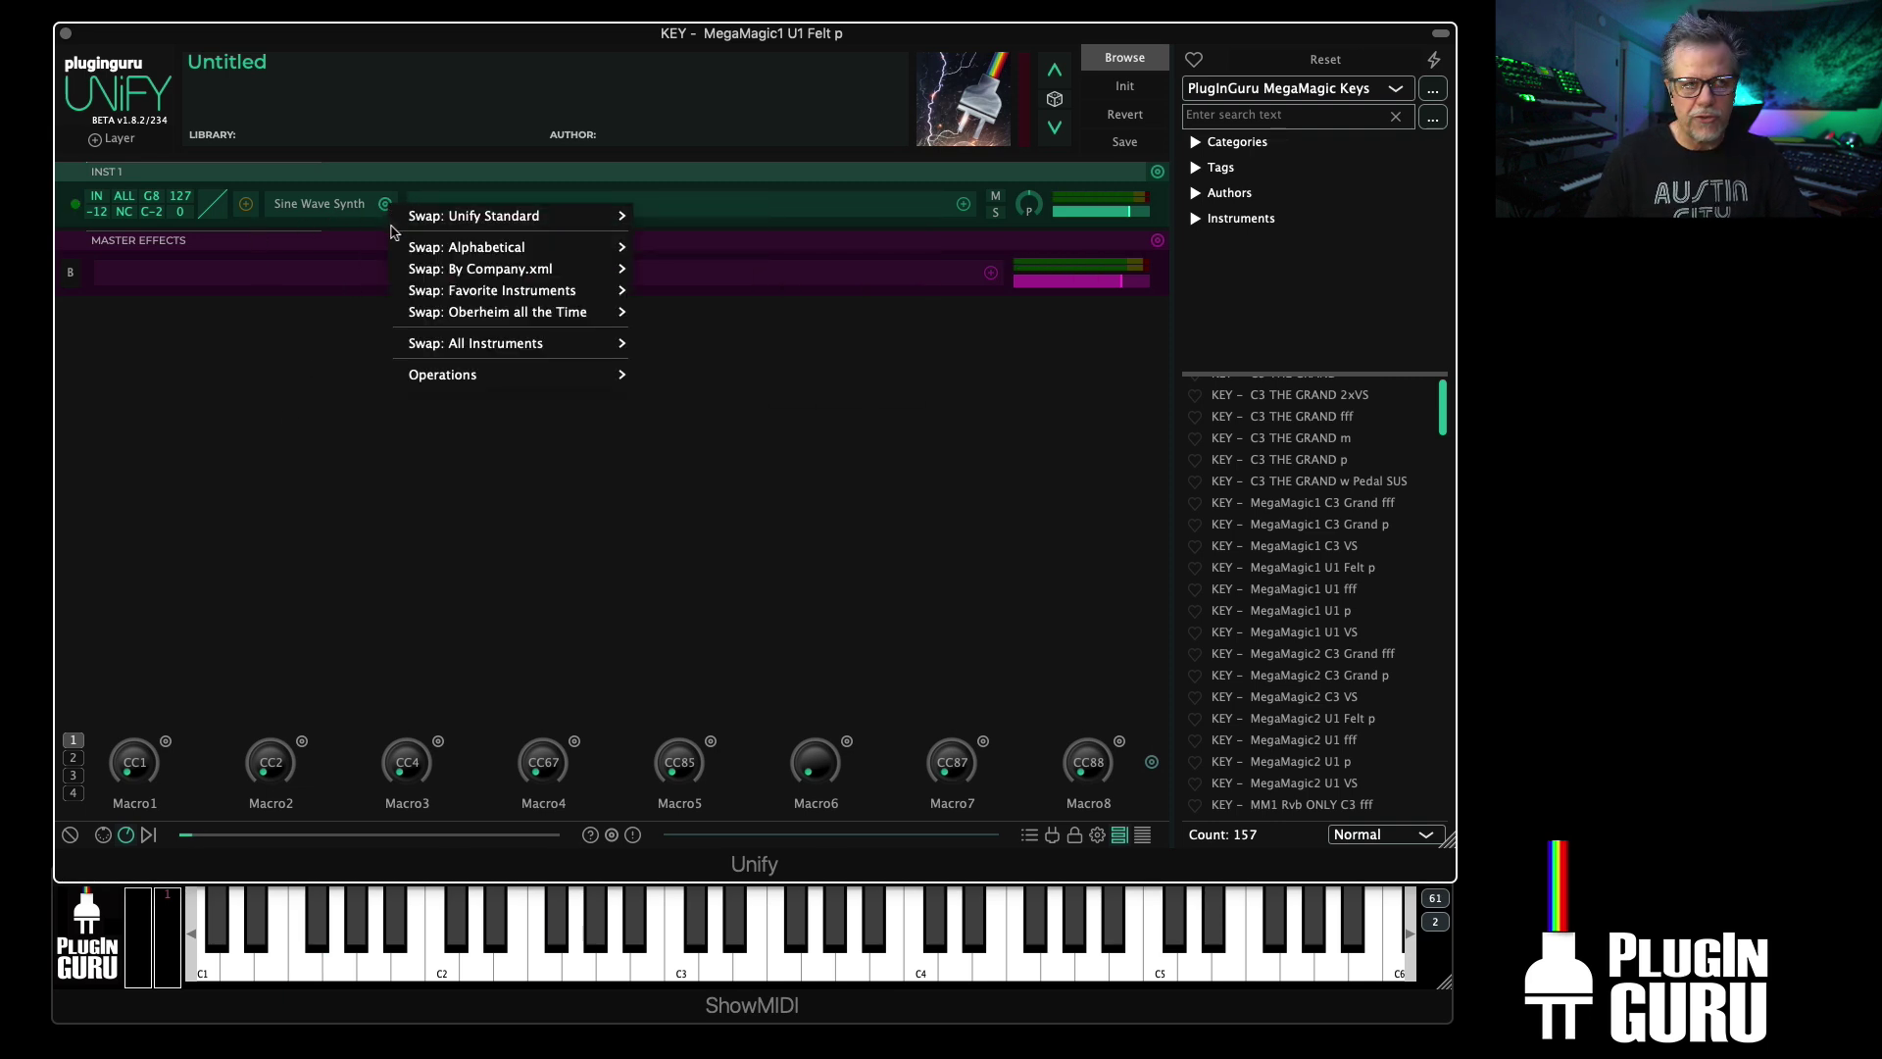
mouse_move(505, 224)
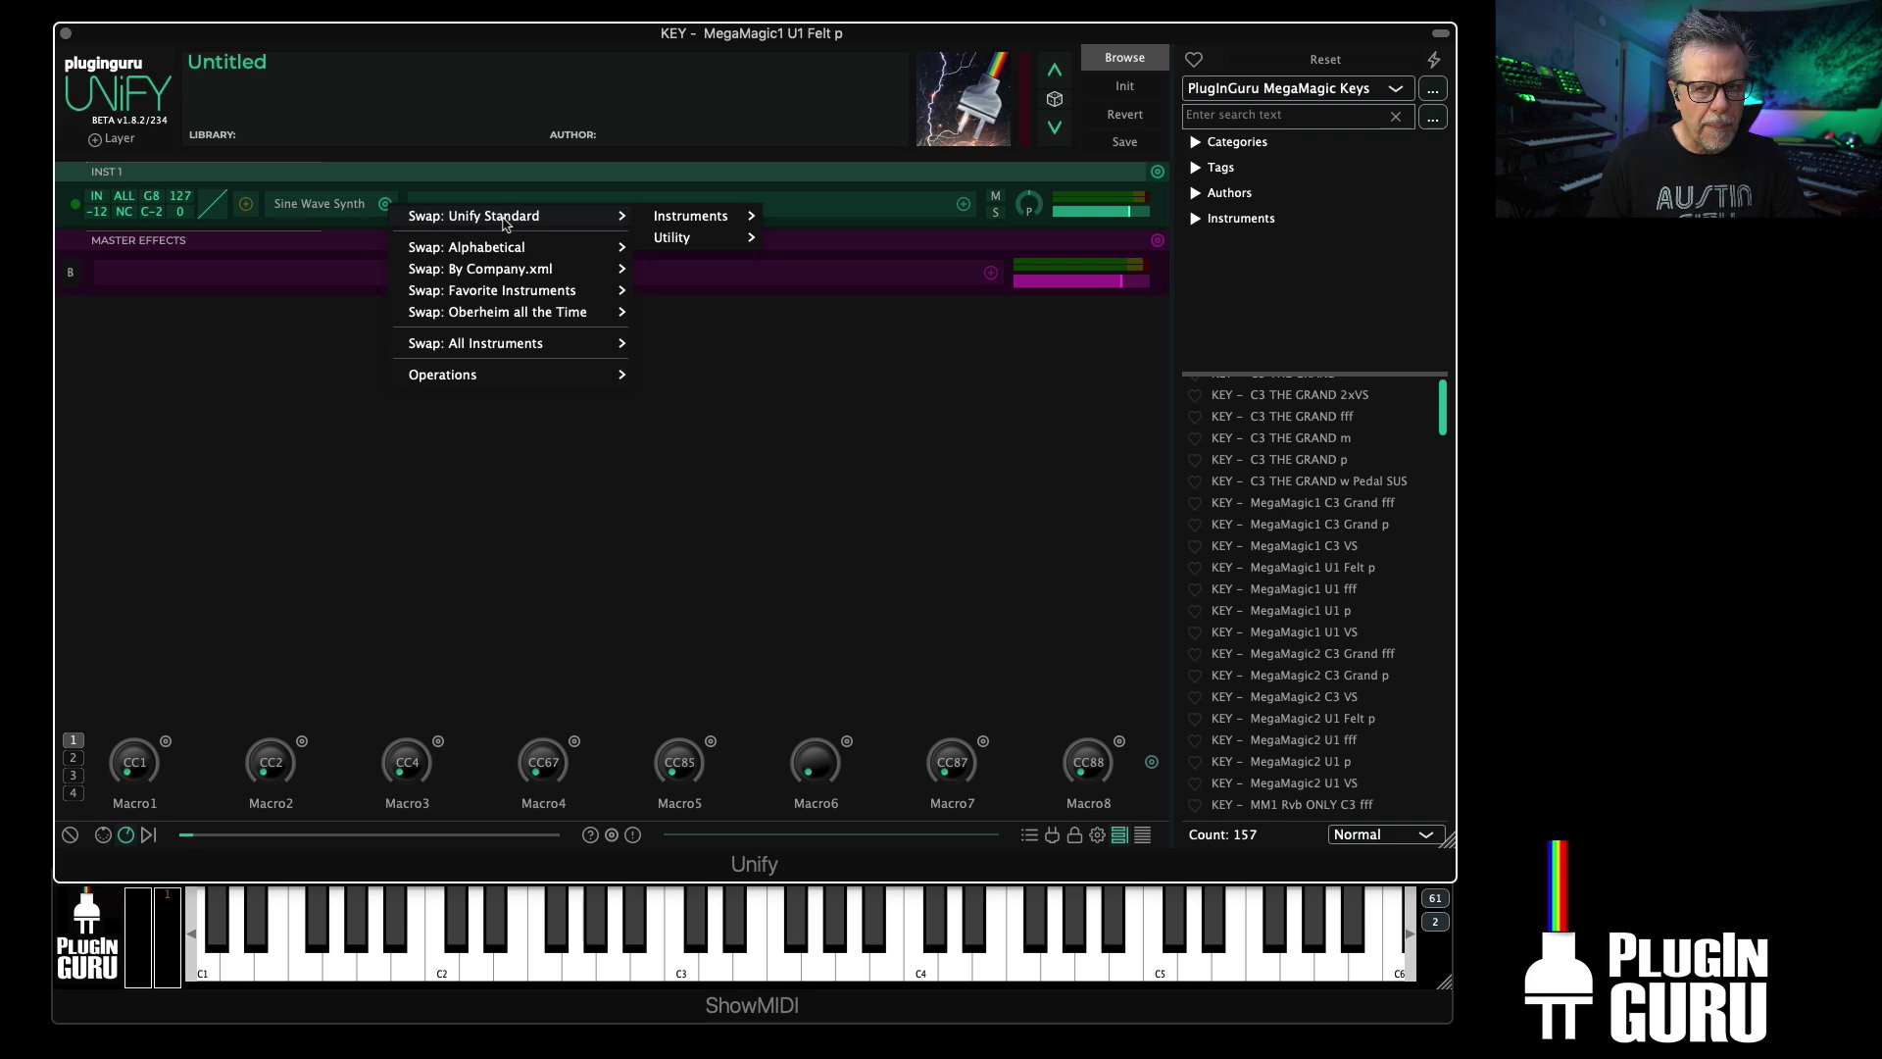
mouse_move(699, 217)
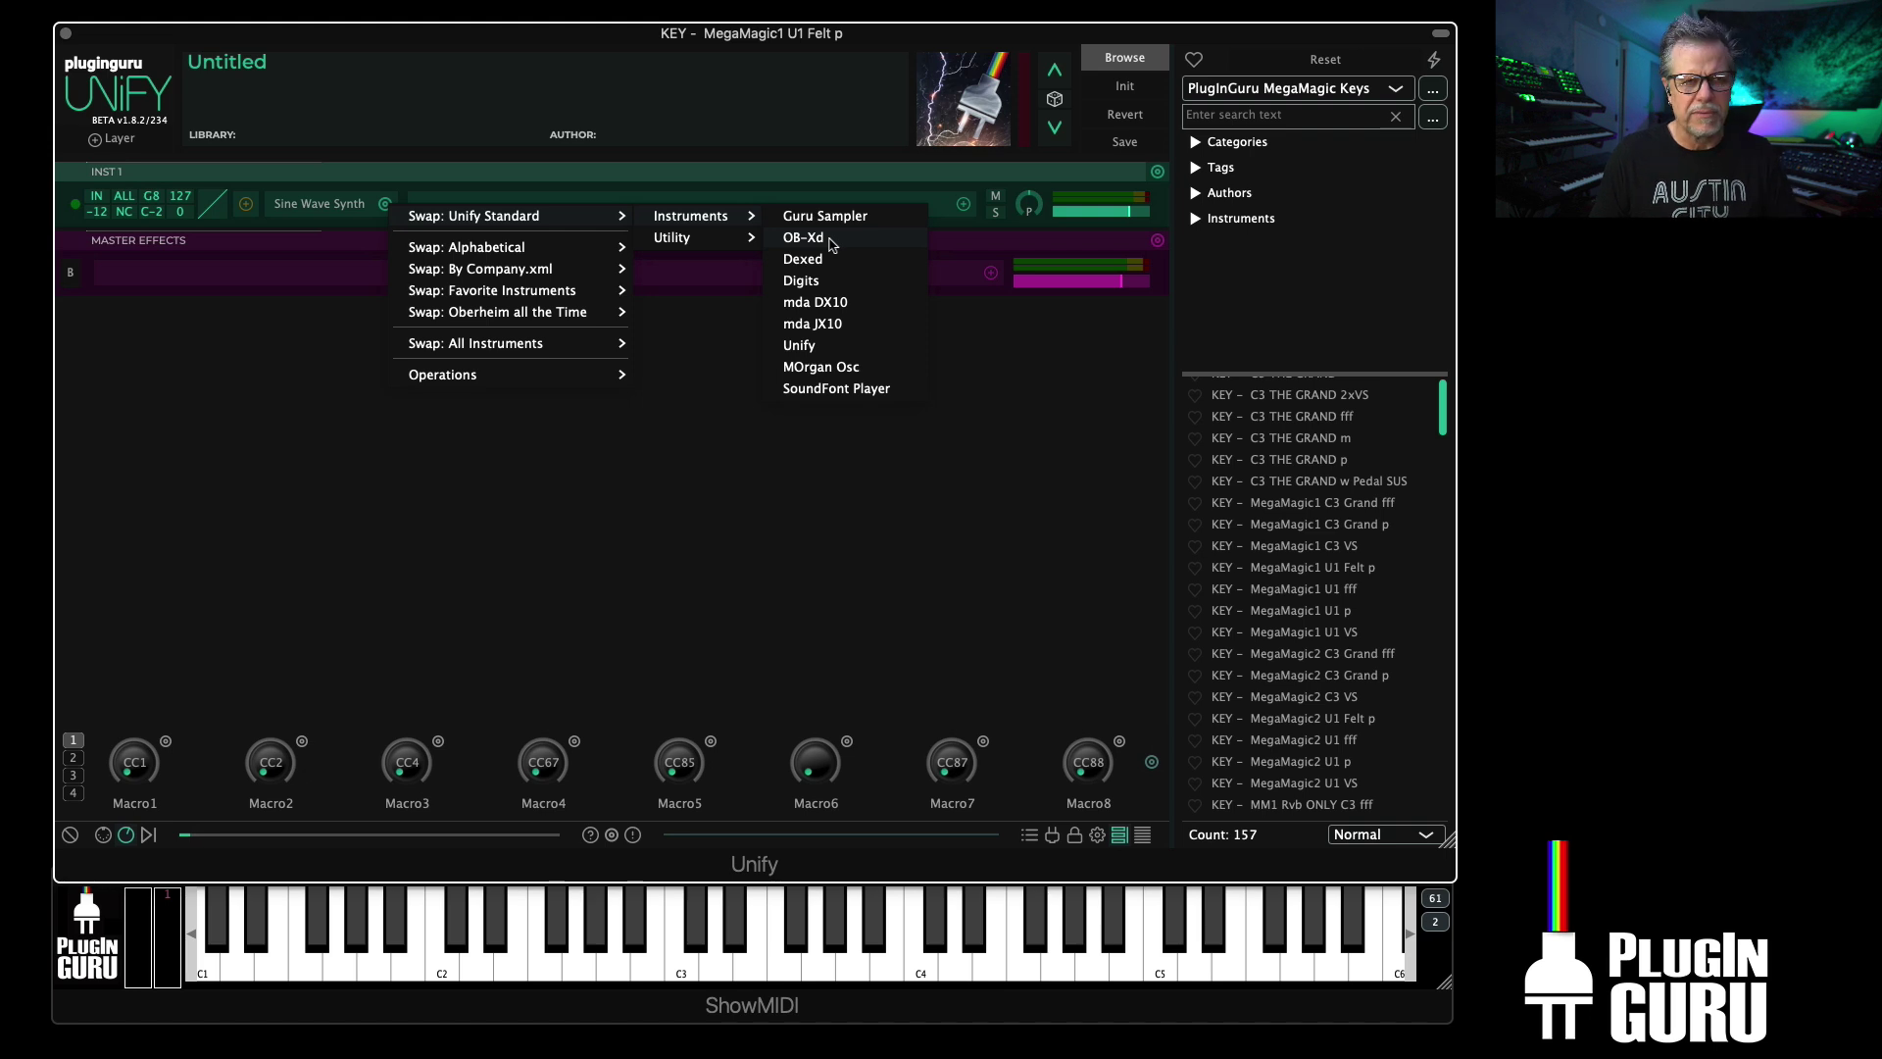
left_click(801, 281)
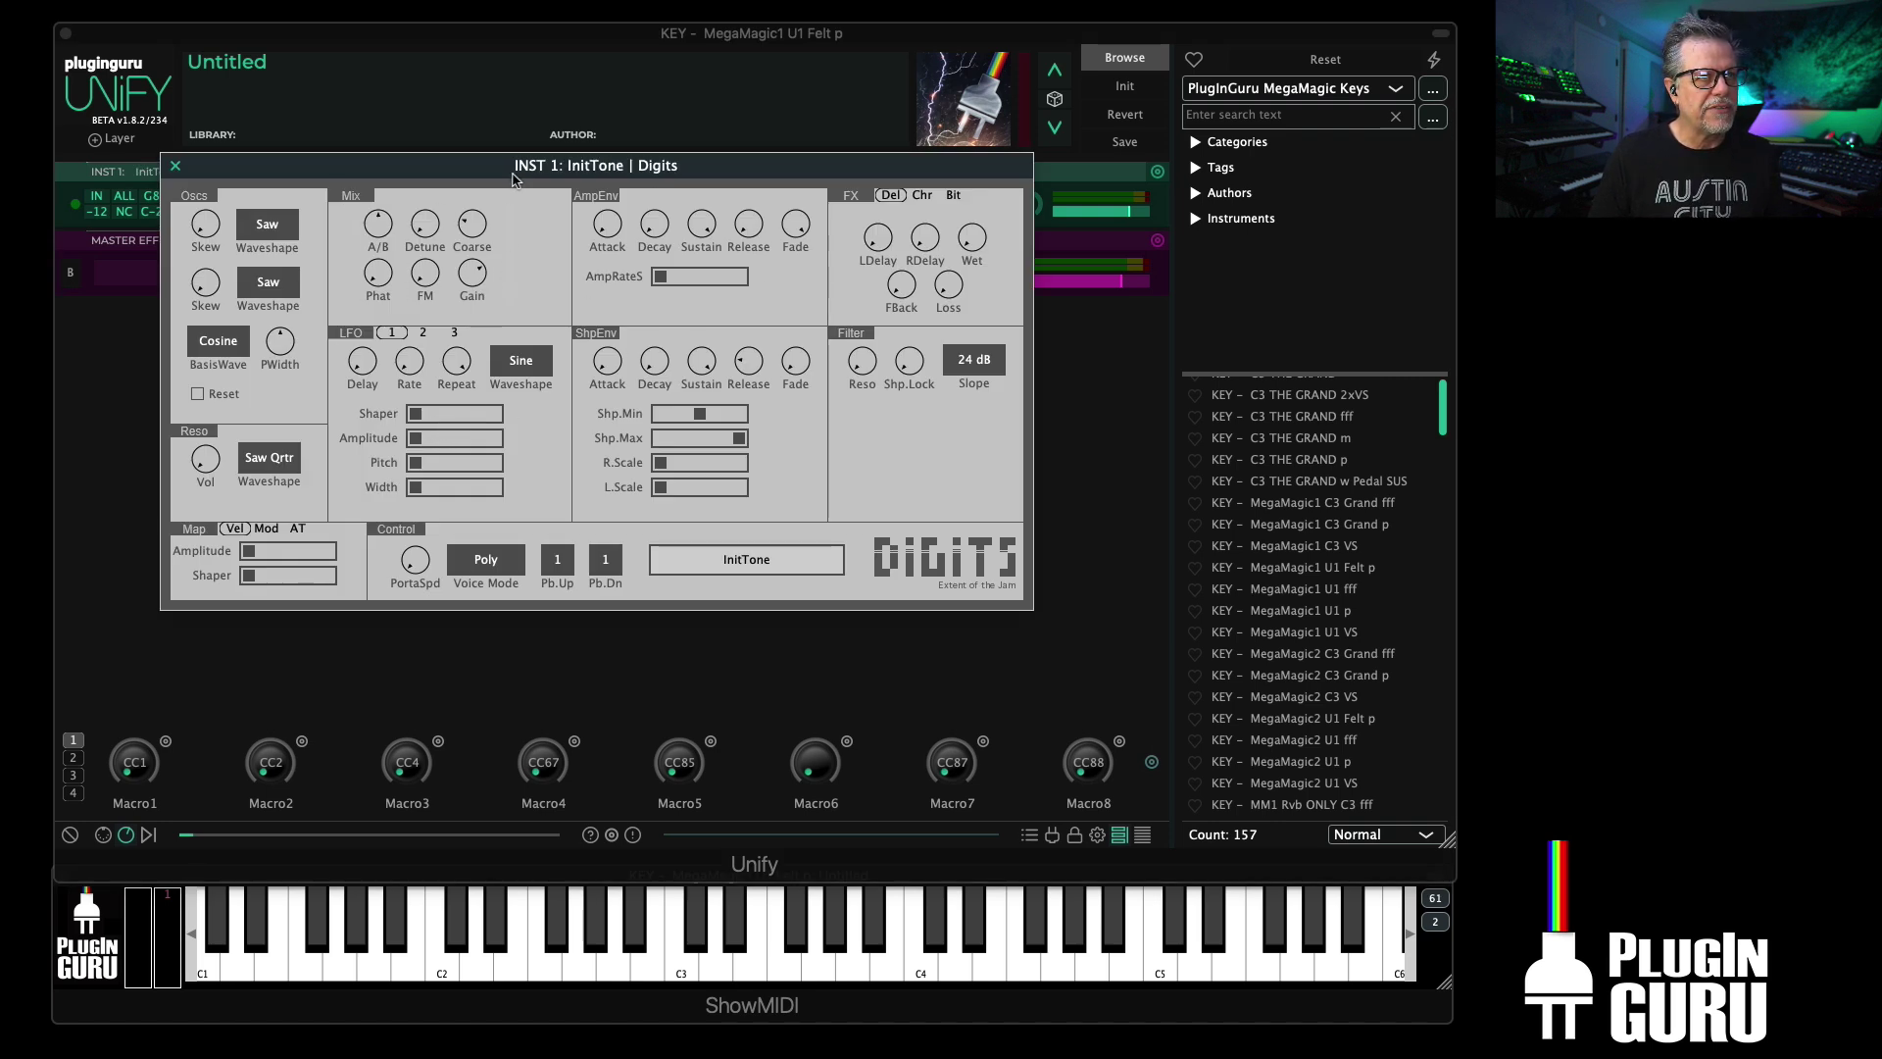
left_click_drag(475, 173, 517, 201)
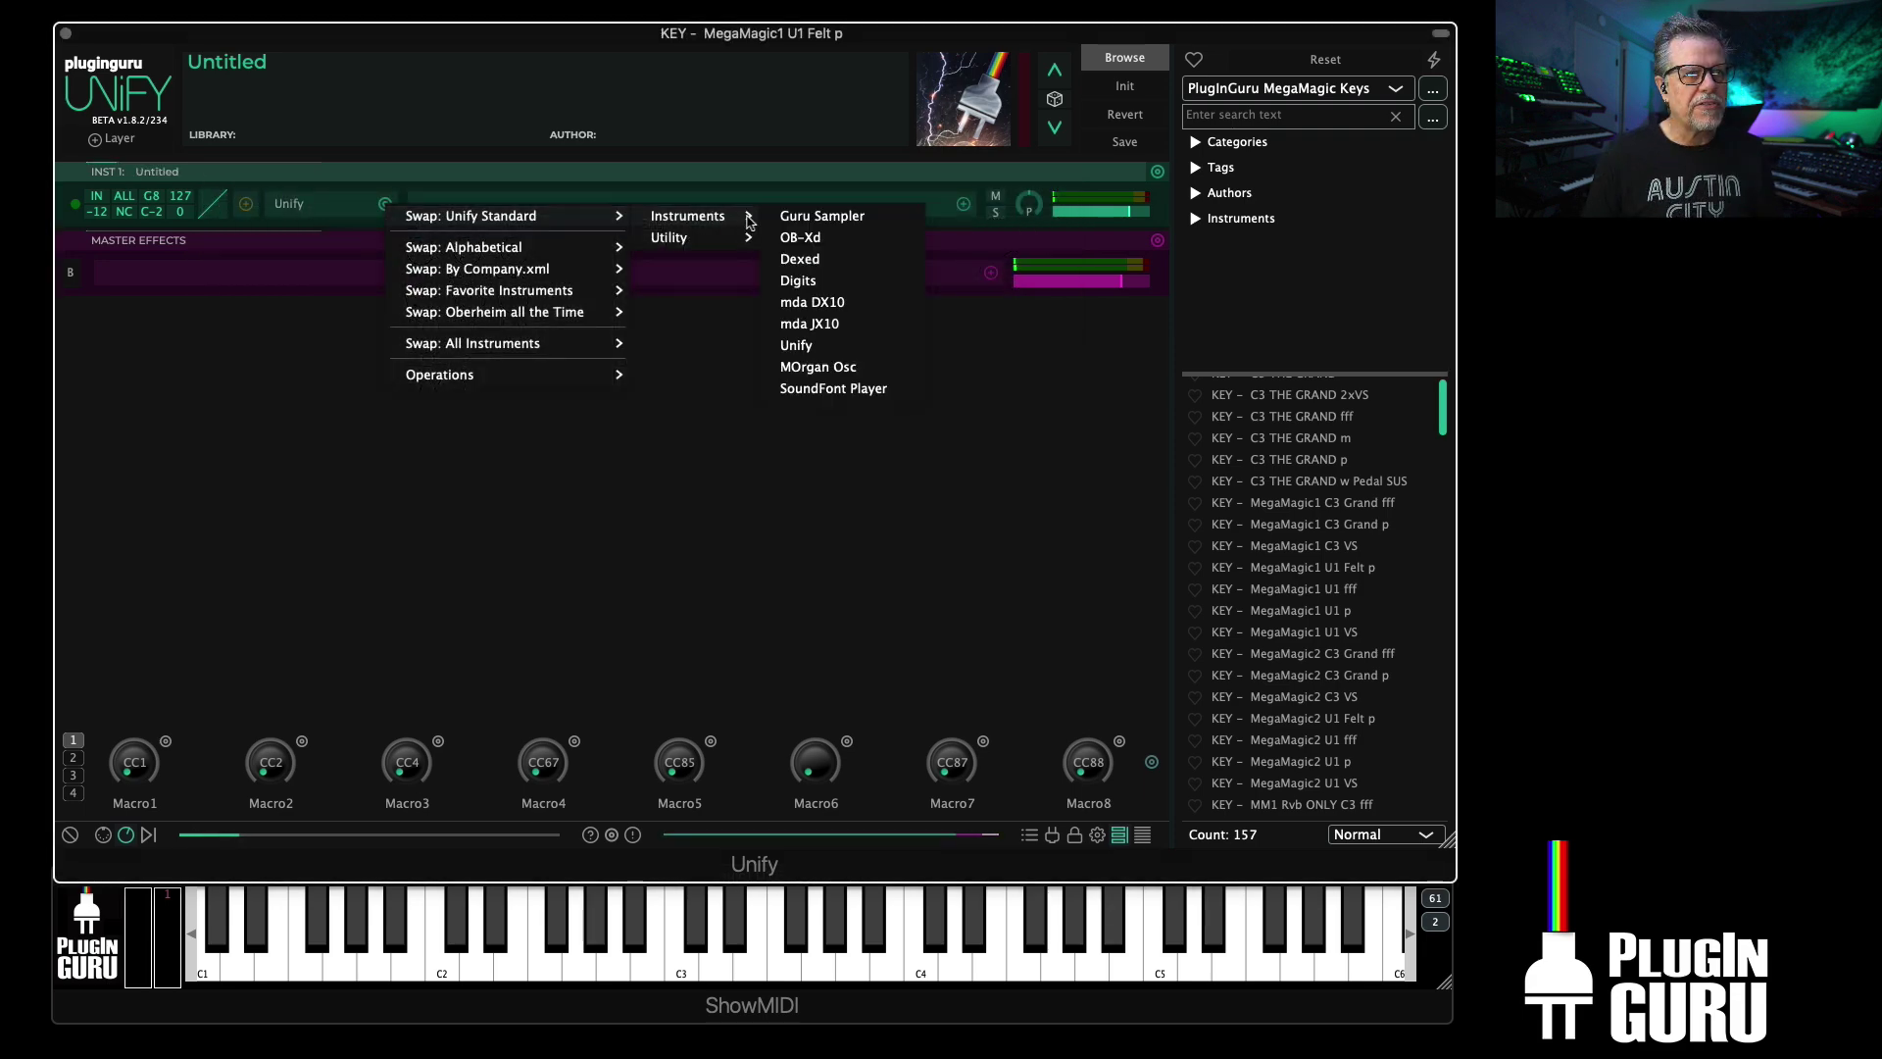
Step: Swap the INST 1 instrument for the Guru Sampler and examine its Voices, Level, Shift and envelope controls
left_click(843, 218)
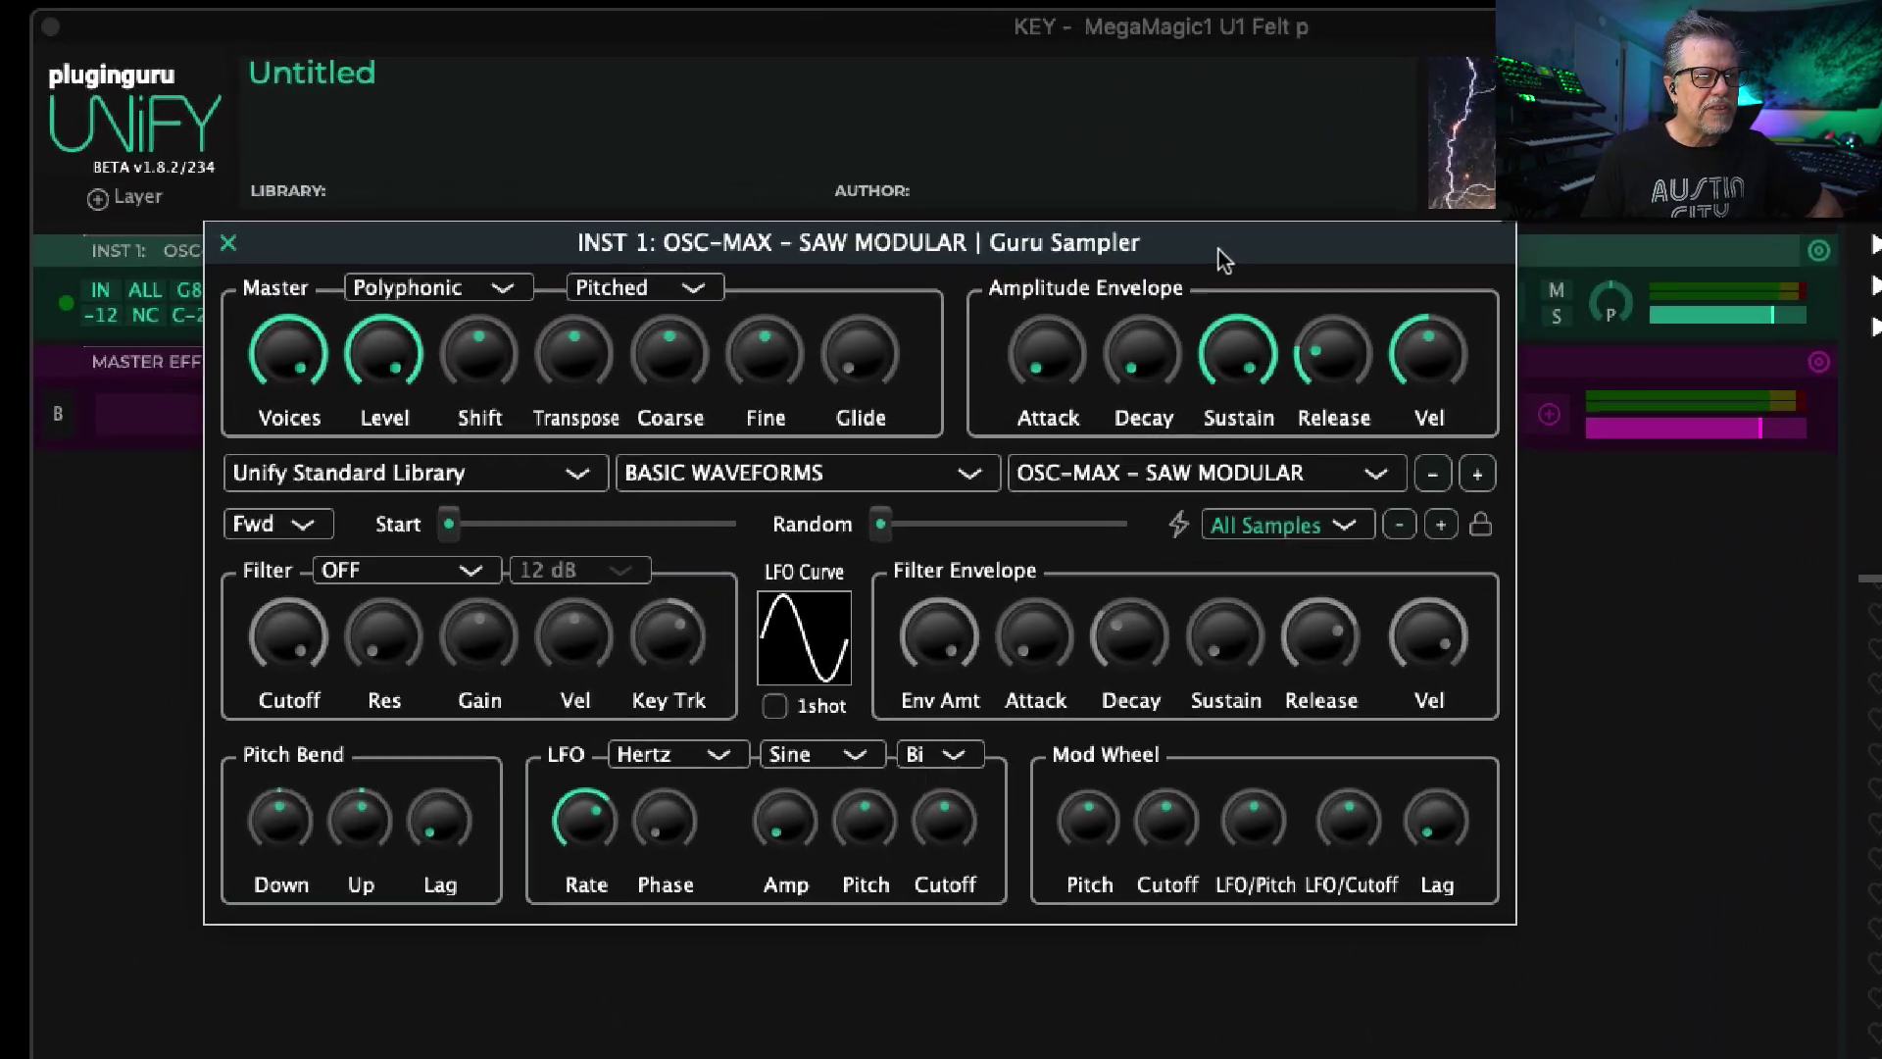
mouse_move(1288, 384)
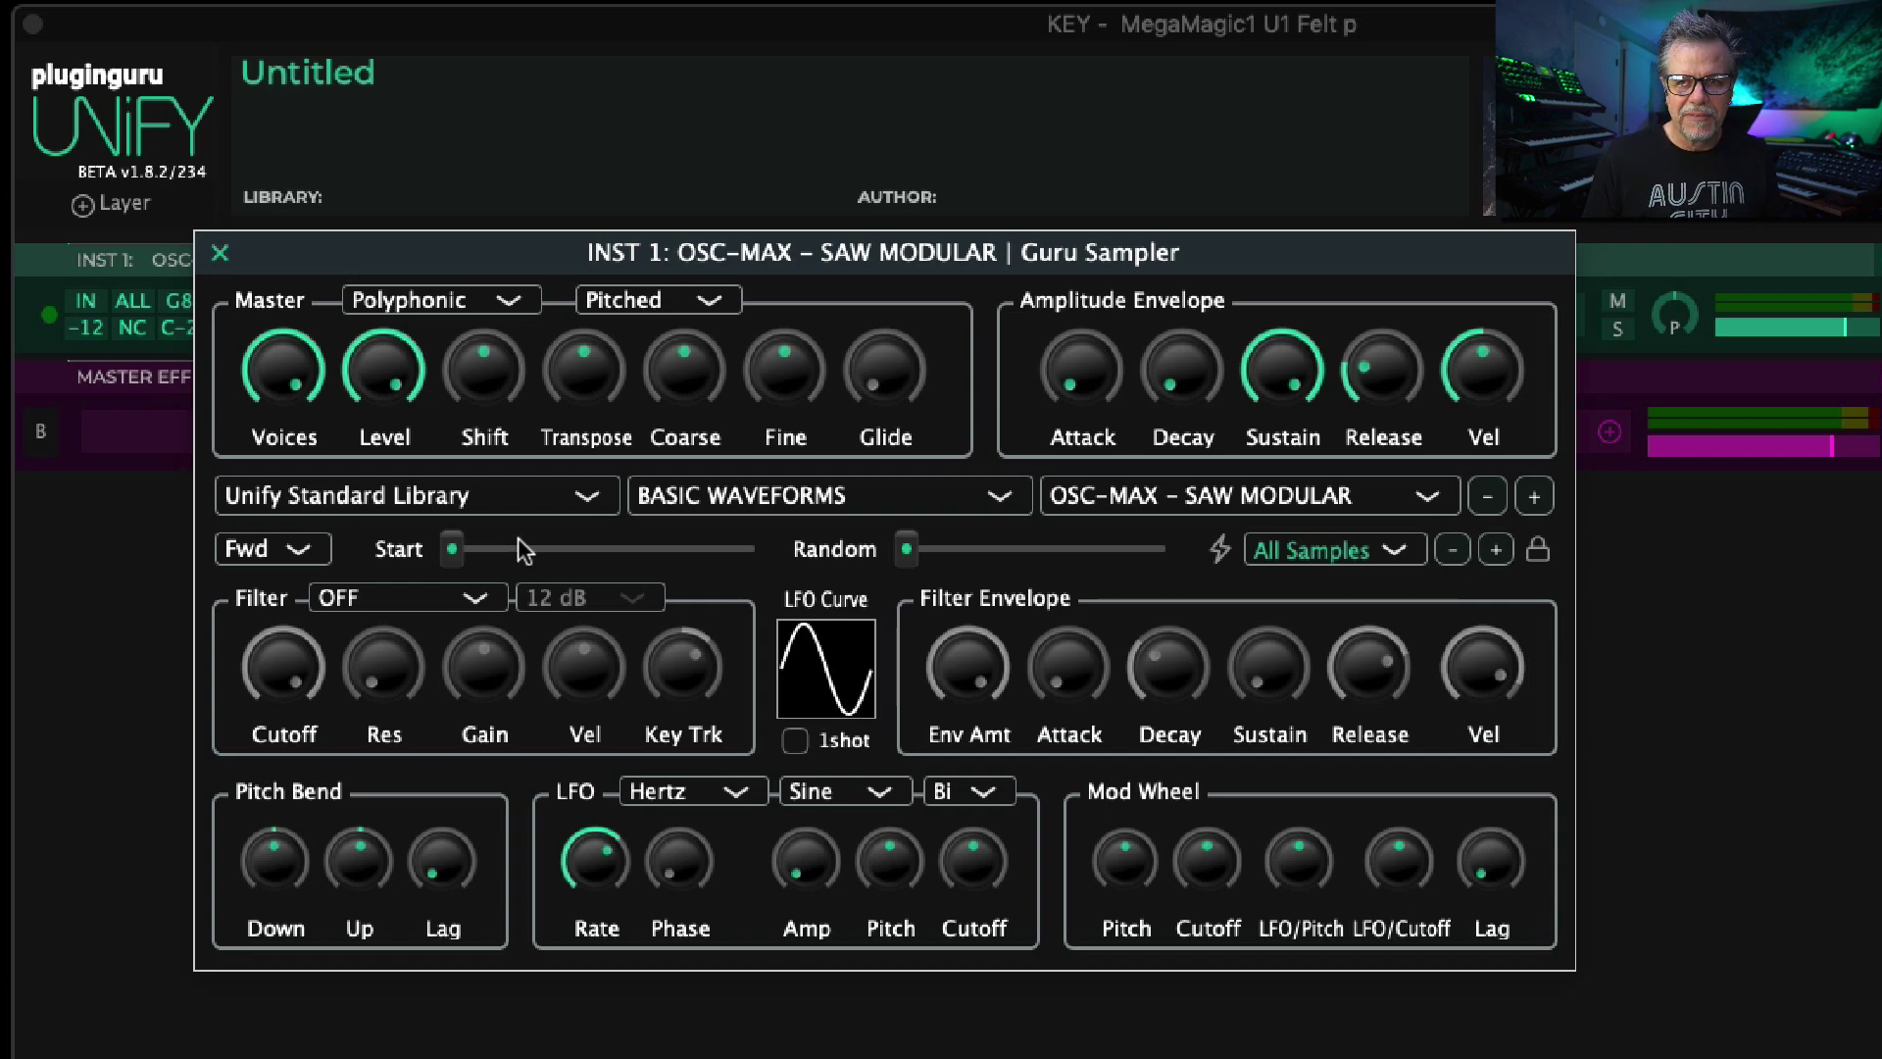
mouse_move(345, 439)
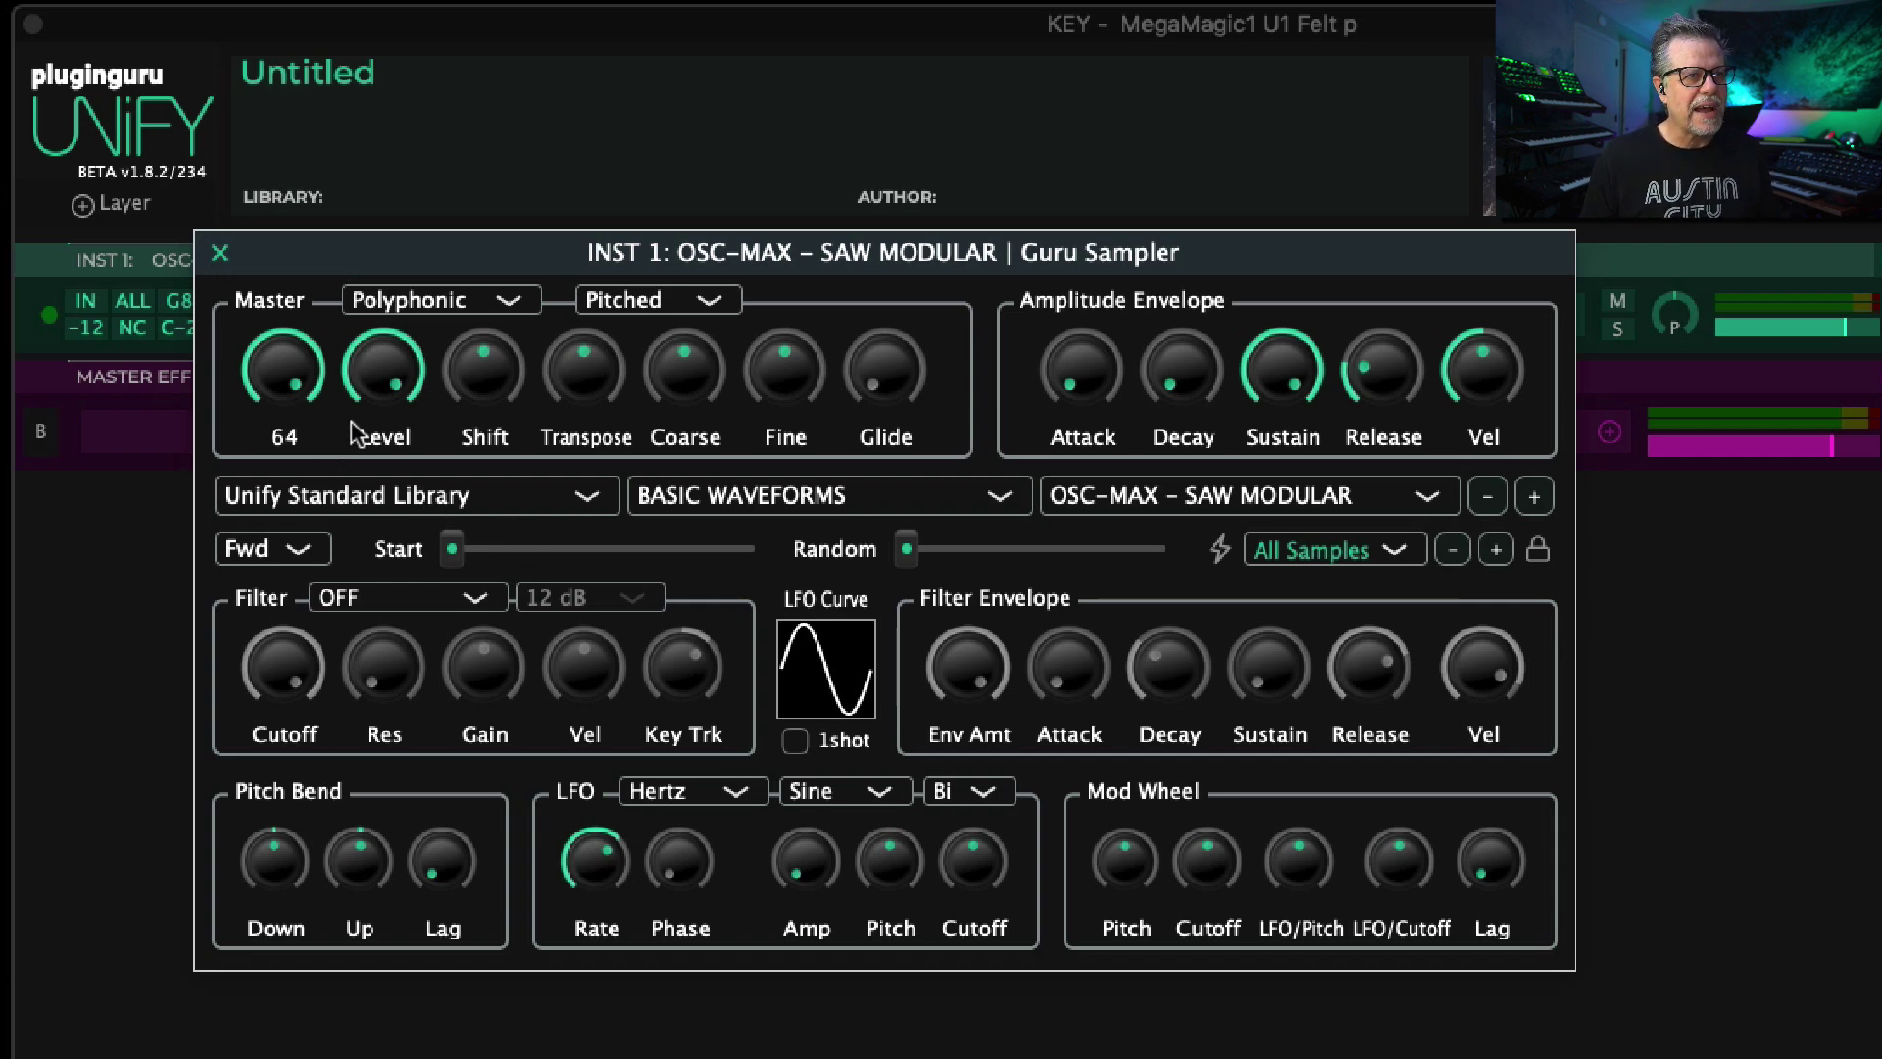
mouse_move(478, 392)
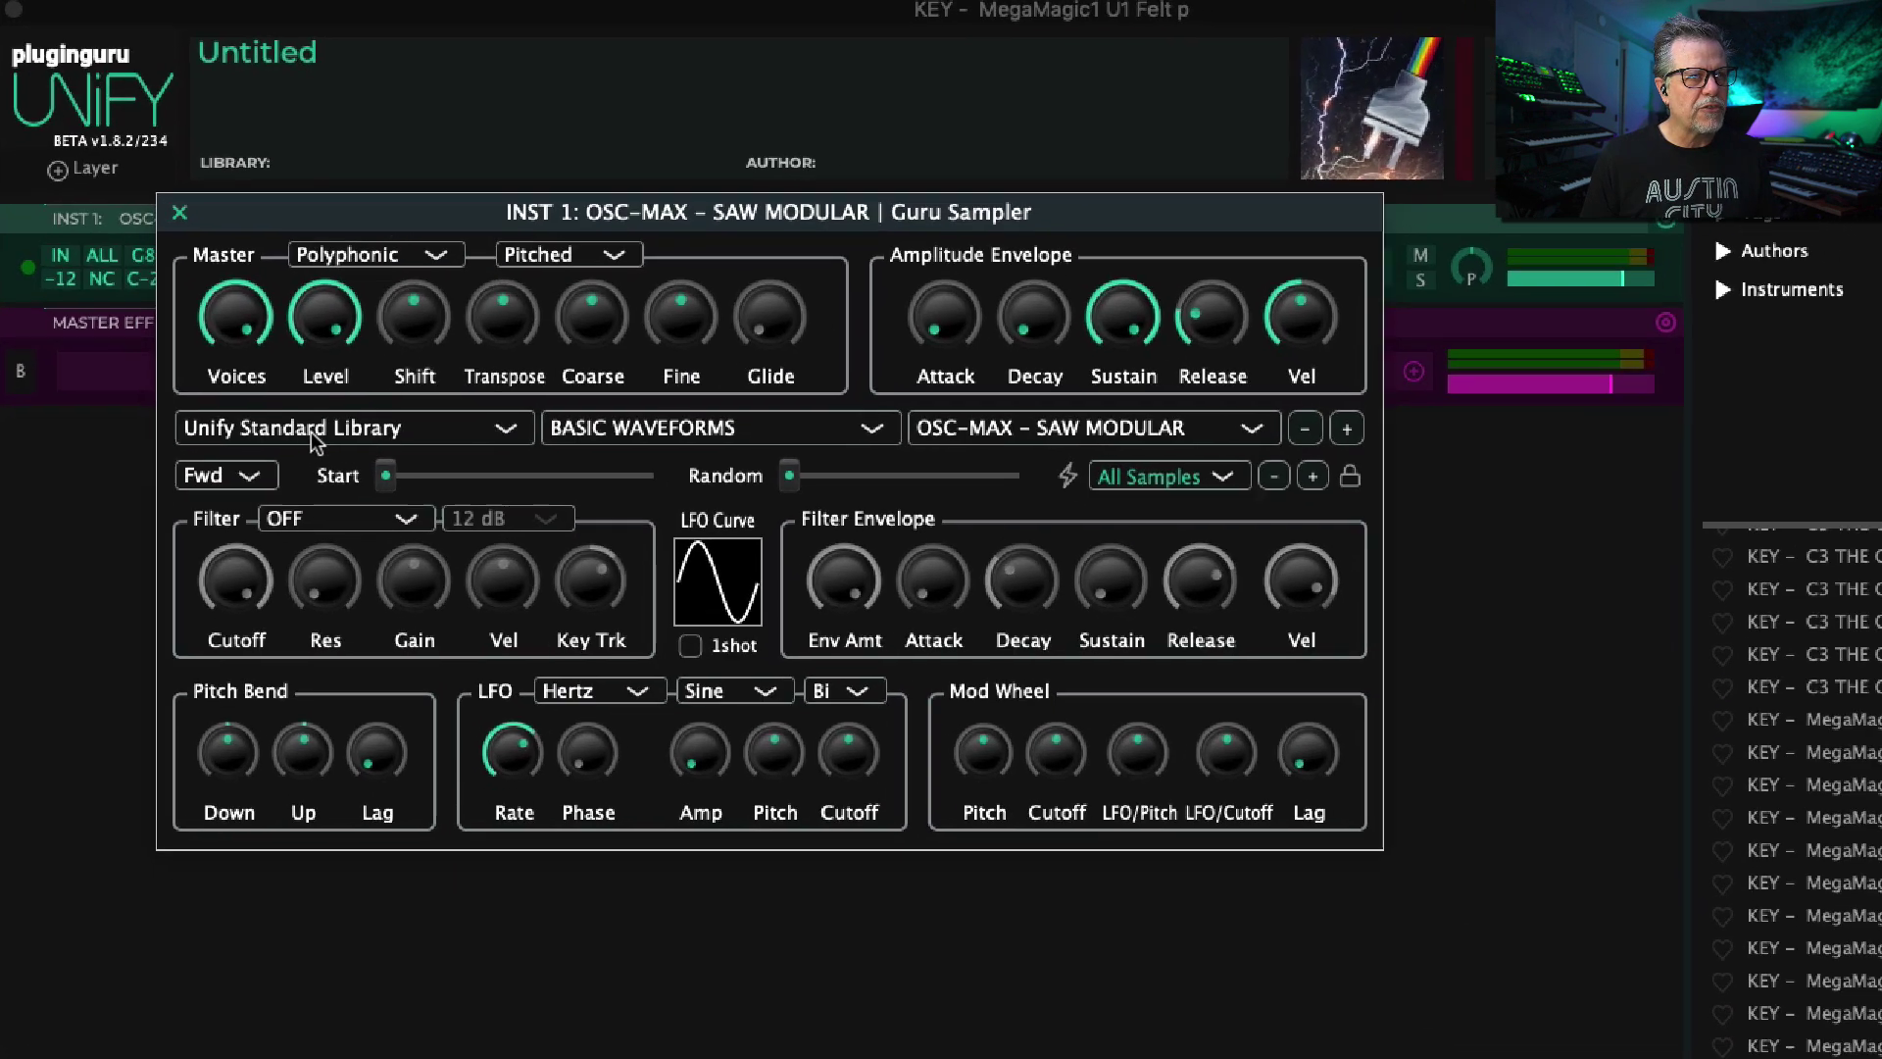
Step: Load the Guitar - IBZ CRUNCHER LITE sample set from the Modern Cinema - Renegade library's Renegade Samples folder
left_click(360, 501)
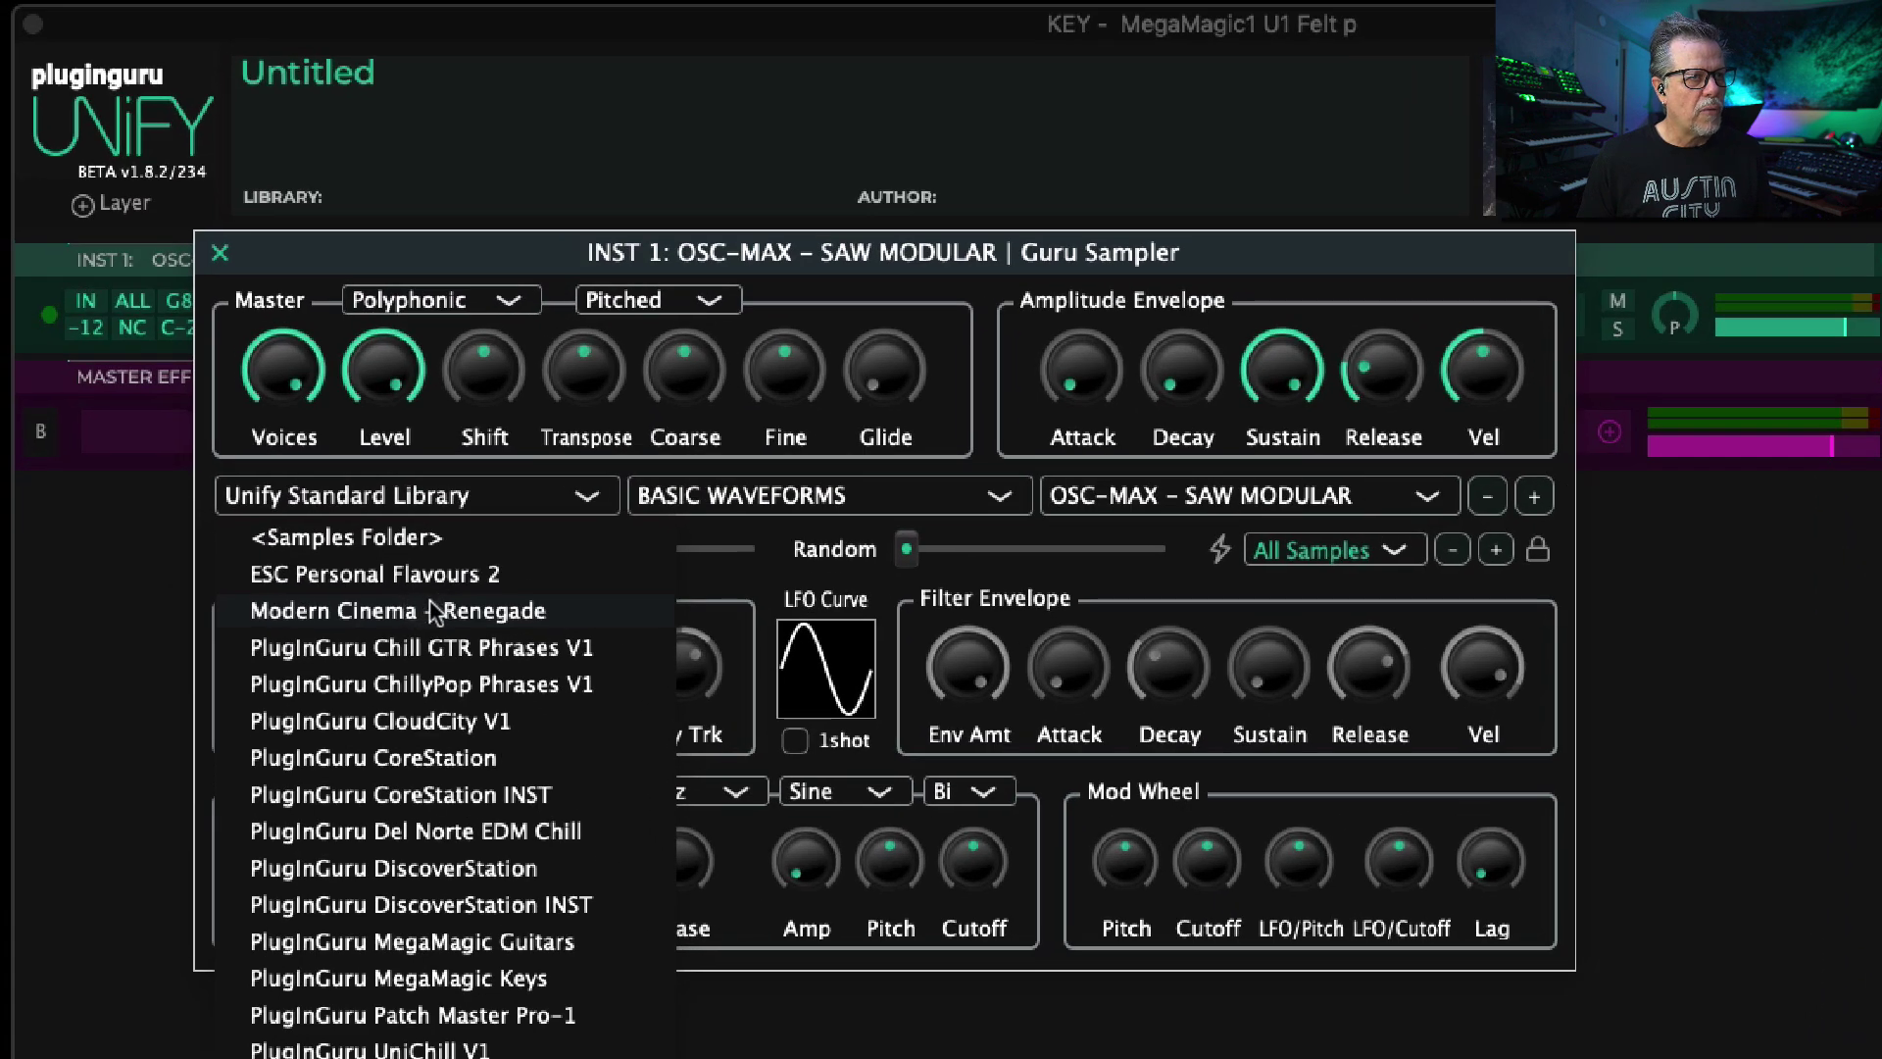
left_click(358, 520)
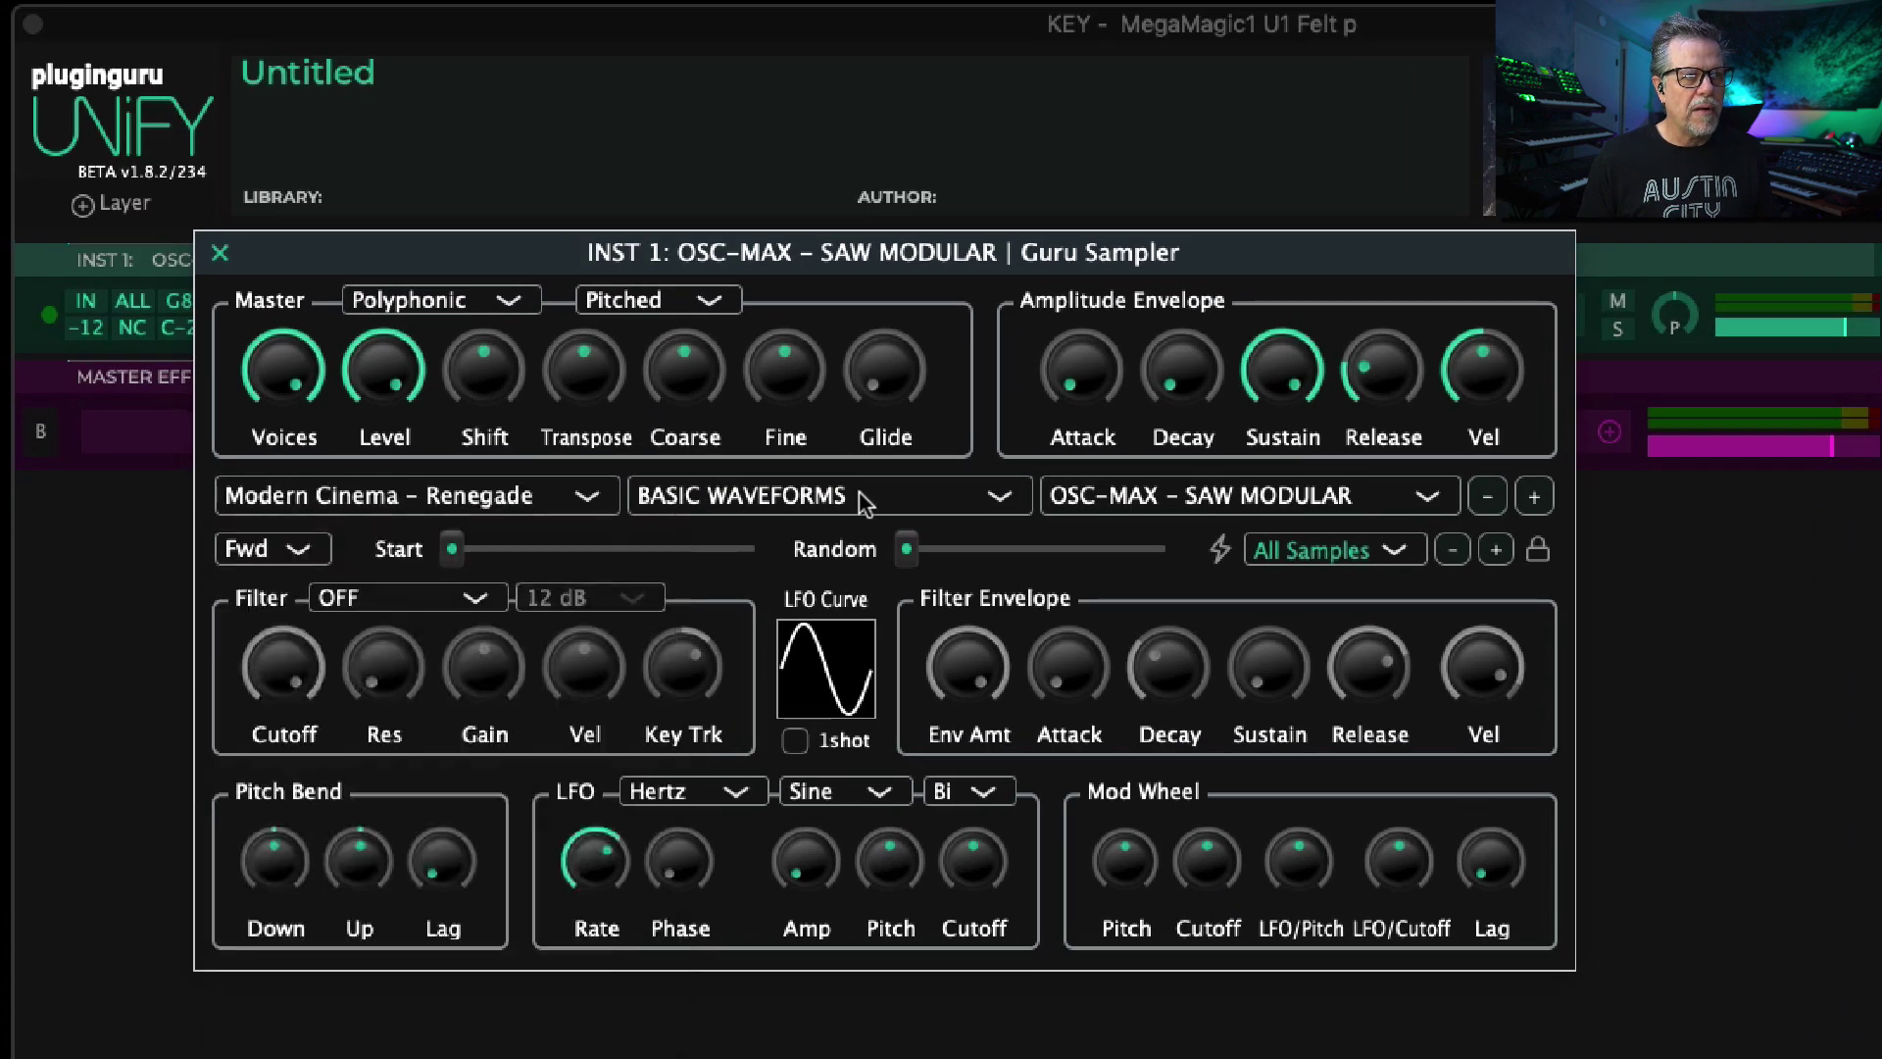
left_click(1151, 495)
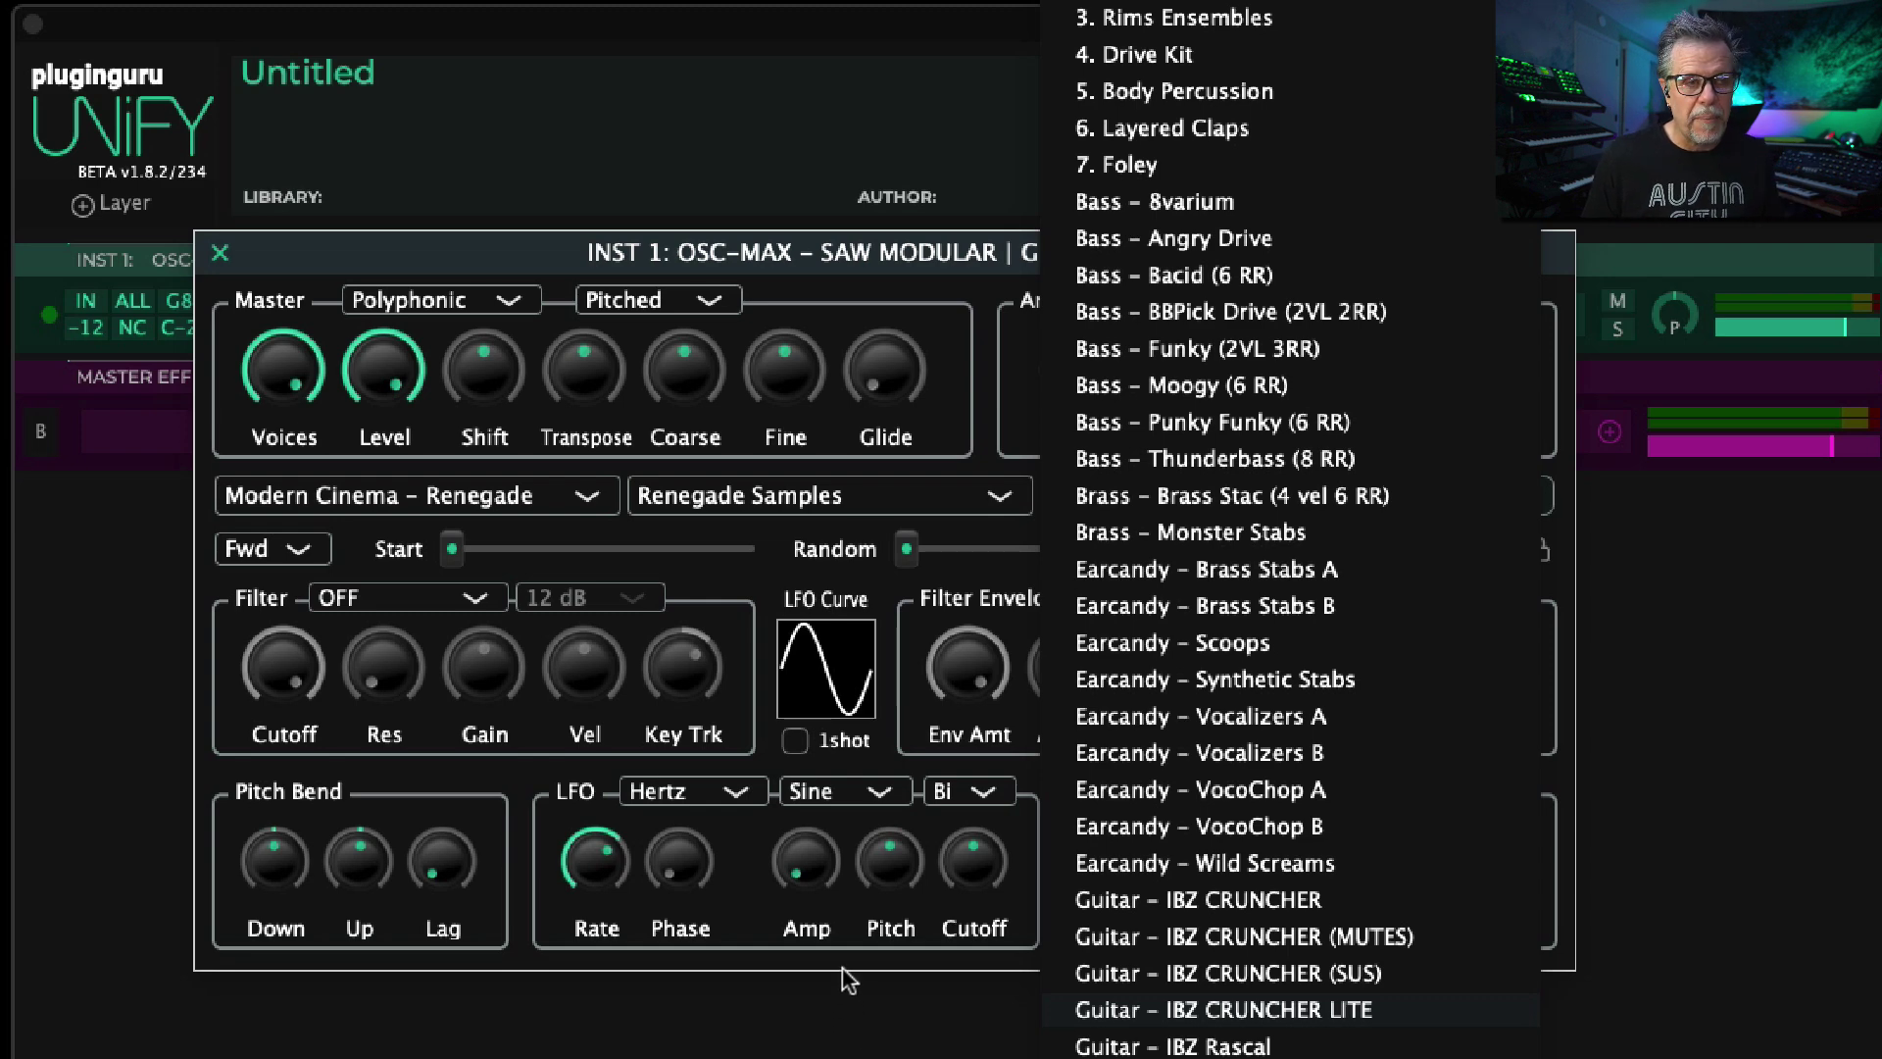
Step: Look through the individual note samples of the loaded guitar set, keeping All Samples selected
left_click(1334, 545)
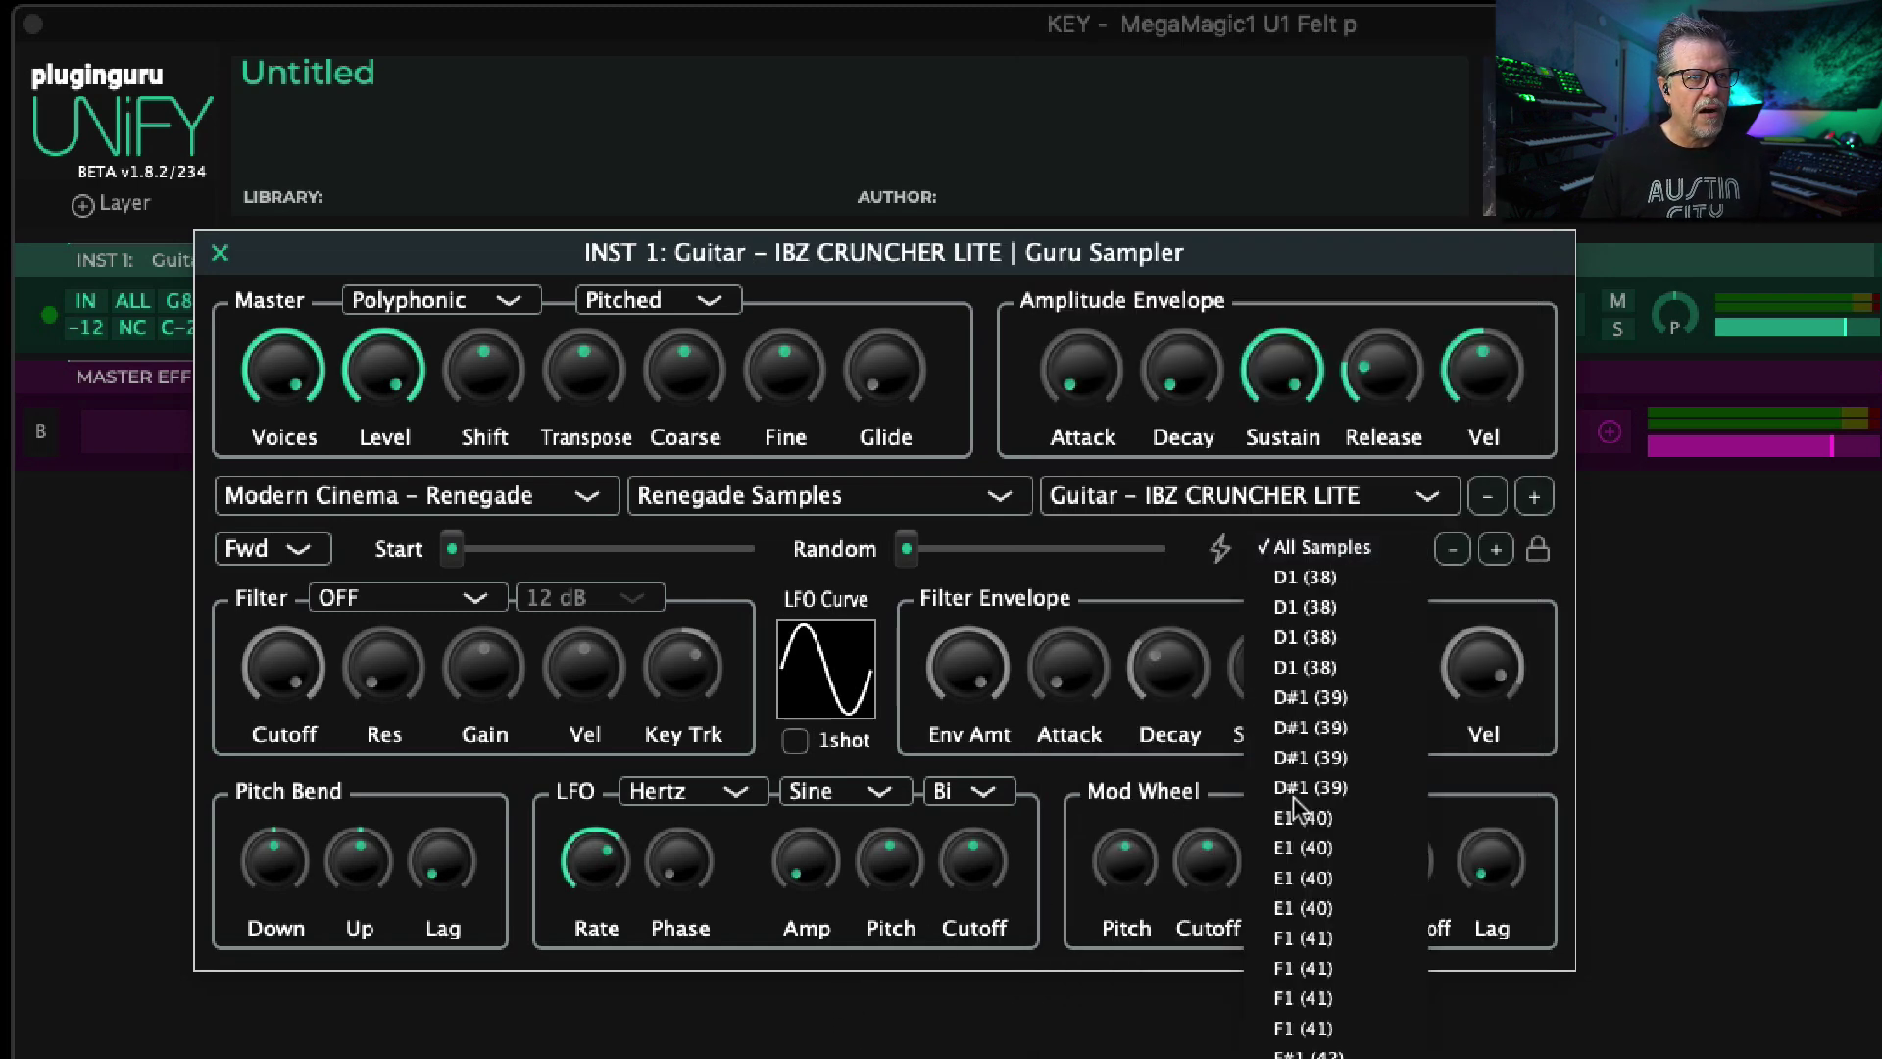
scroll(1332, 863, "down", 15)
scroll(1333, 872, "up", 15)
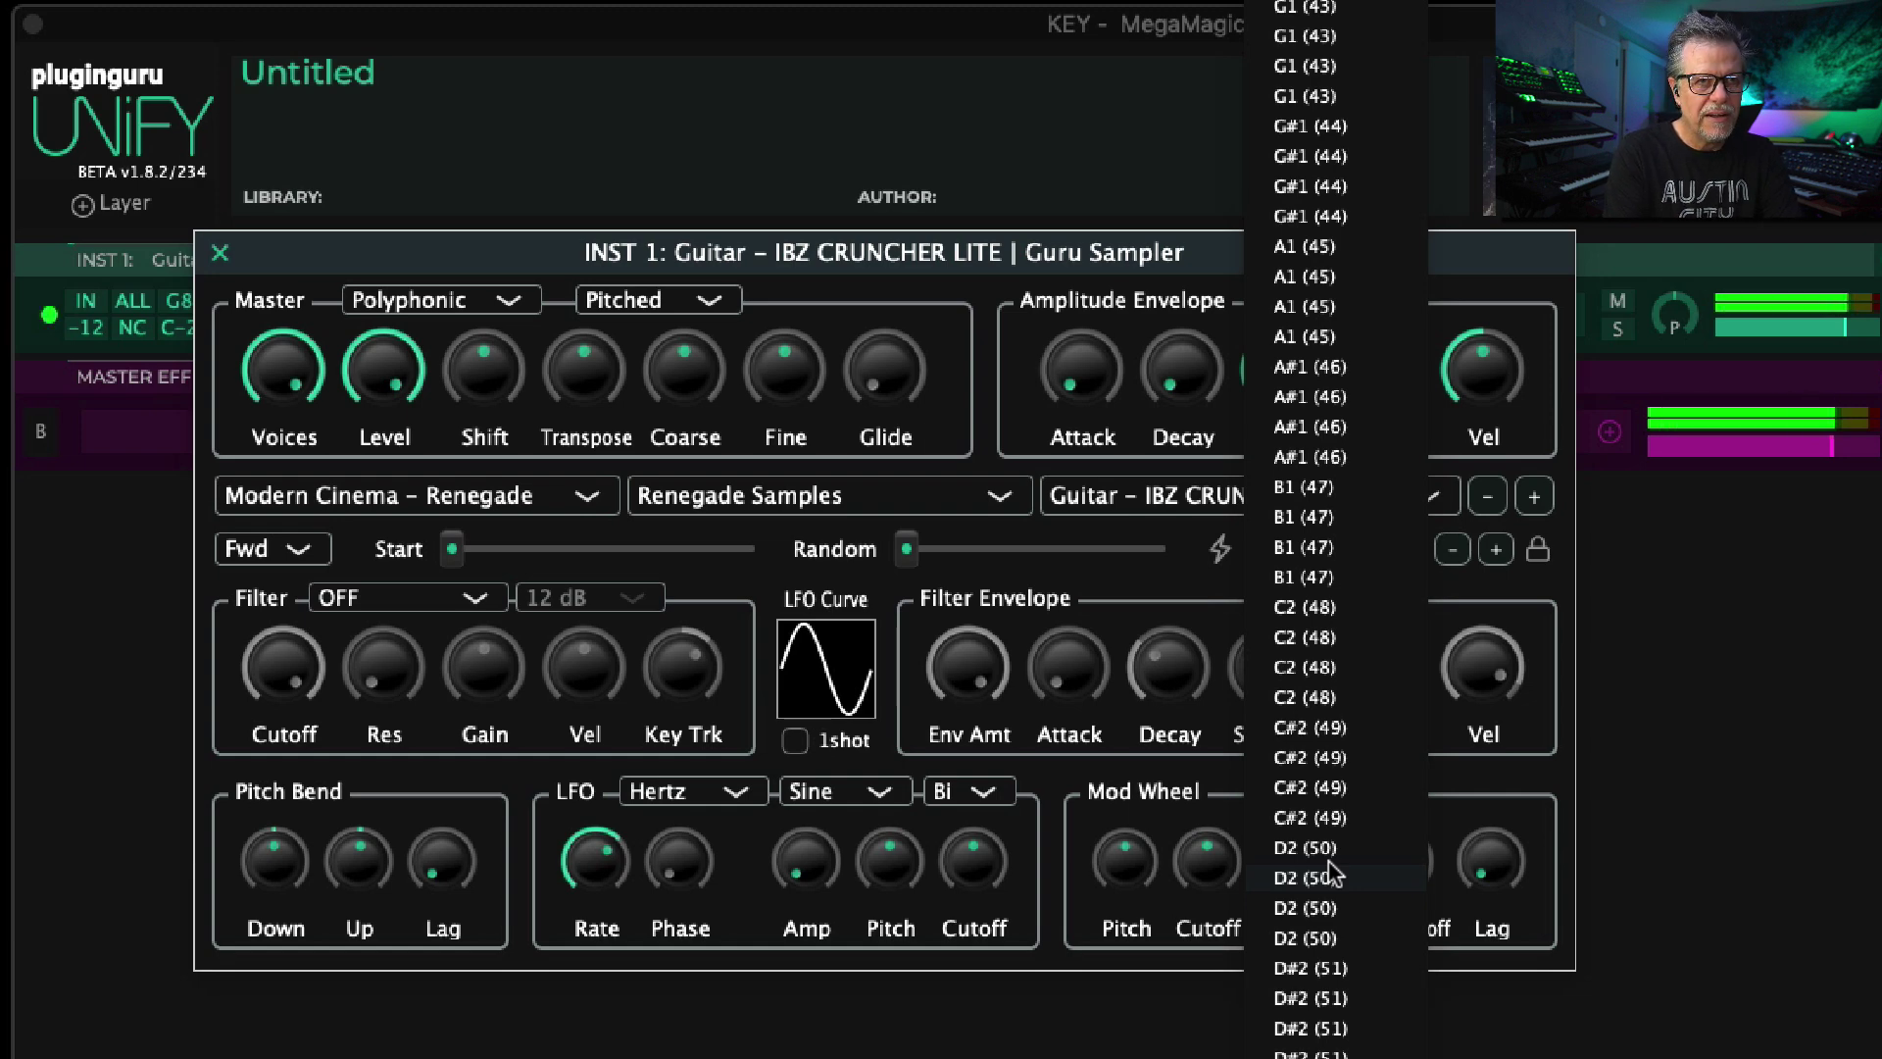
left_click(1143, 578)
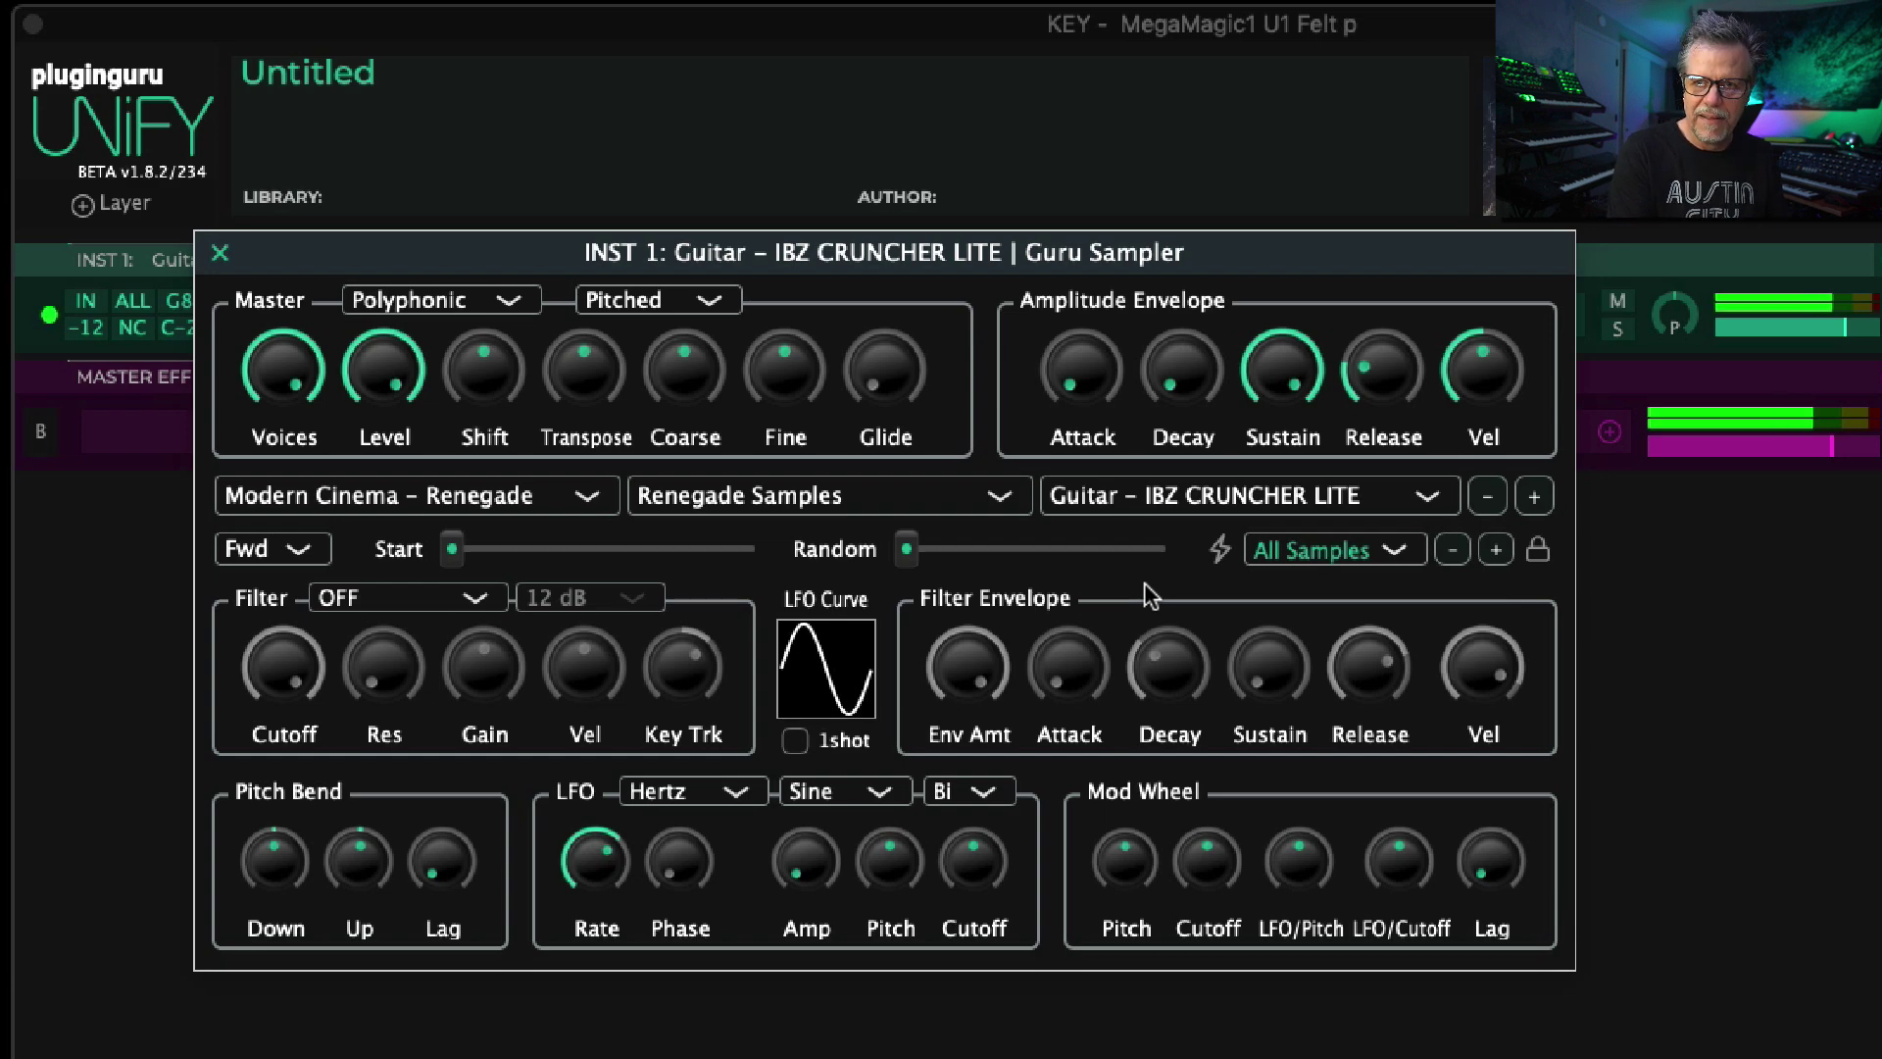
Step: Lengthen the amplitude envelope's release, and test a lower Shift on the guitar before returning it to center
mouse_move(1382, 364)
left_click_drag(1382, 365, 1378, 296)
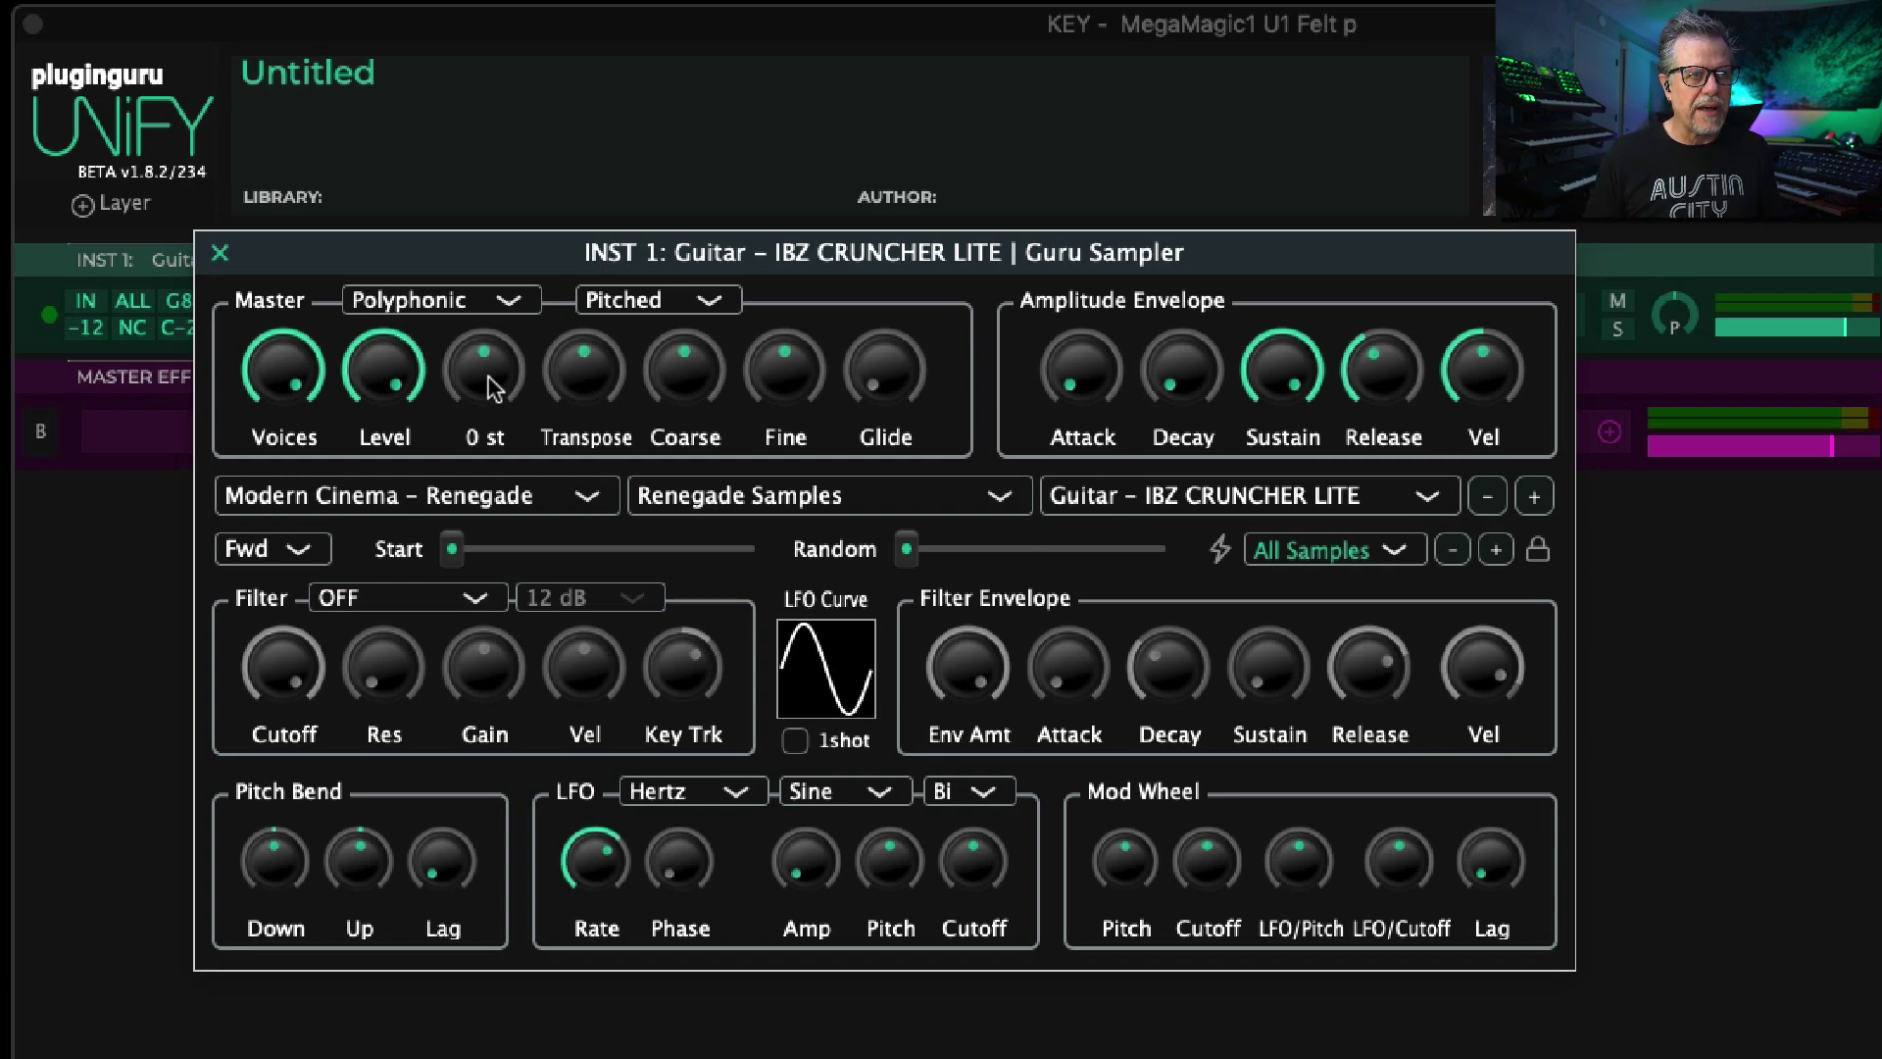
left_click_drag(486, 468, 485, 485)
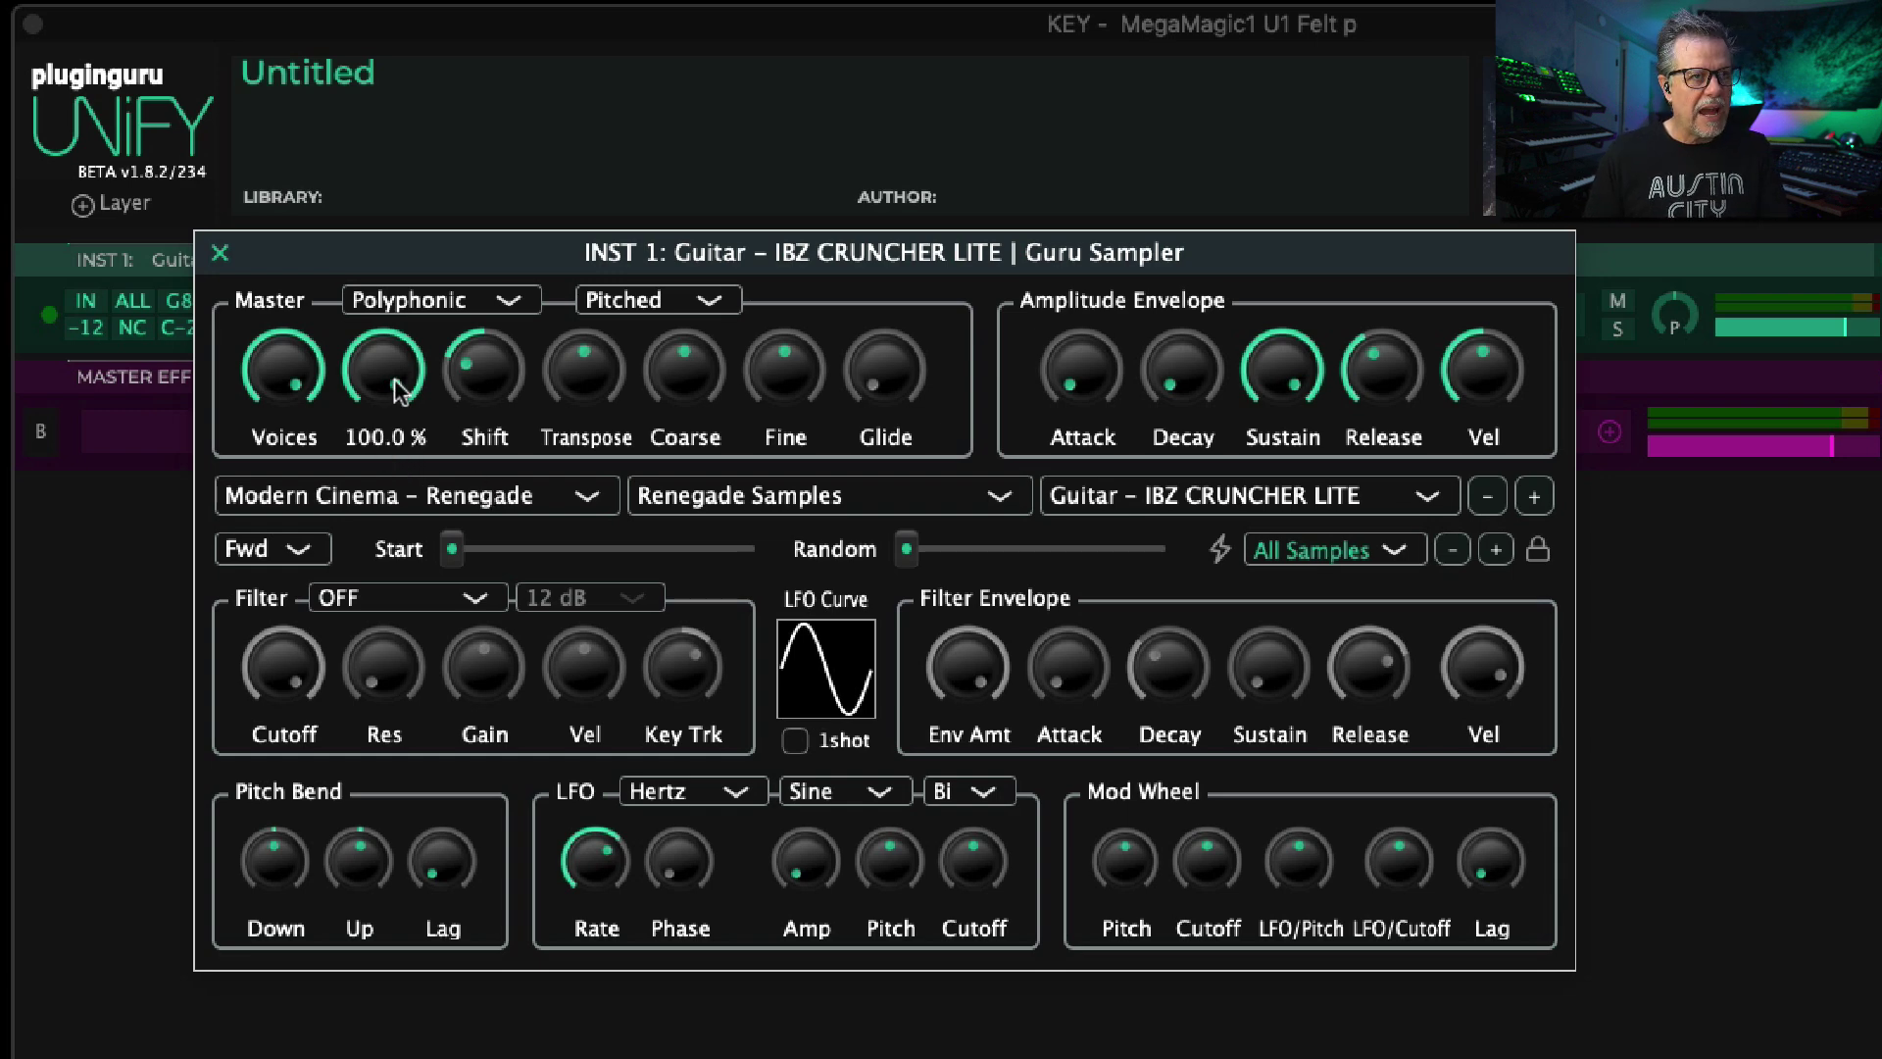
double_click(490, 375)
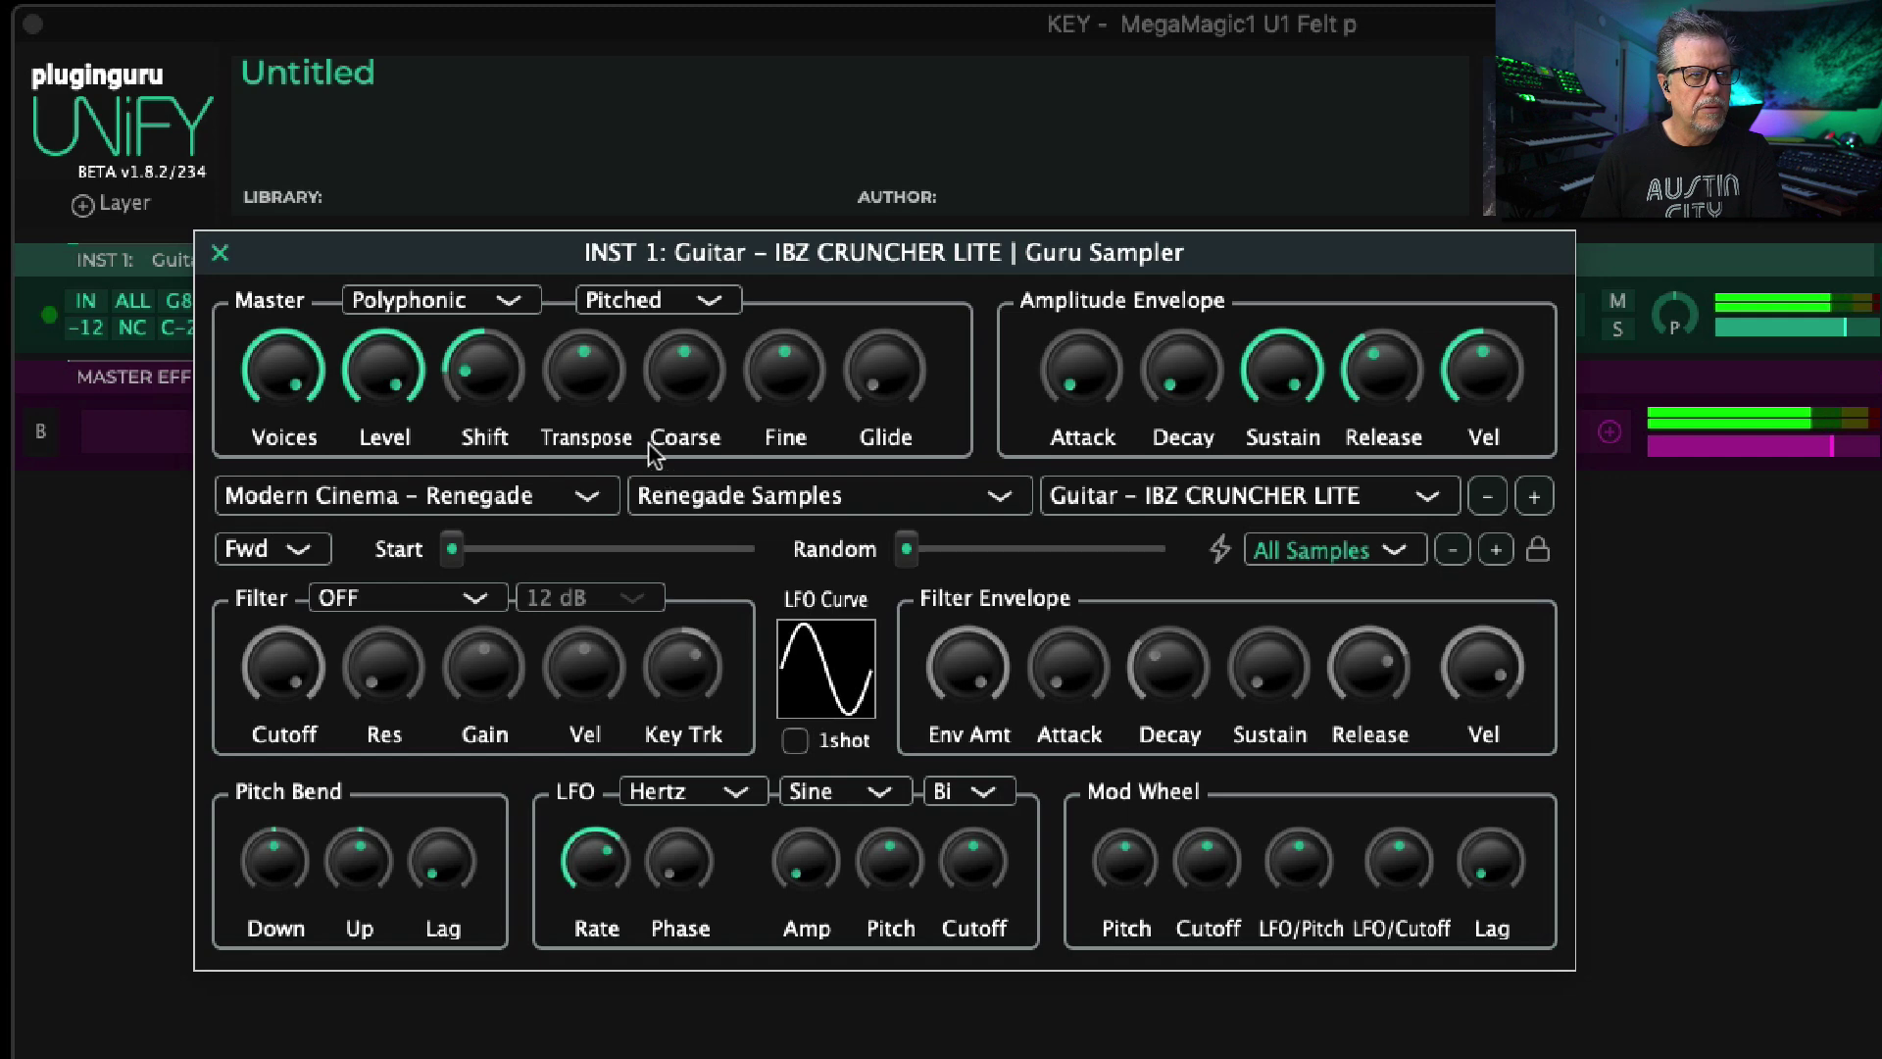
left_click_drag(497, 407, 522, 250)
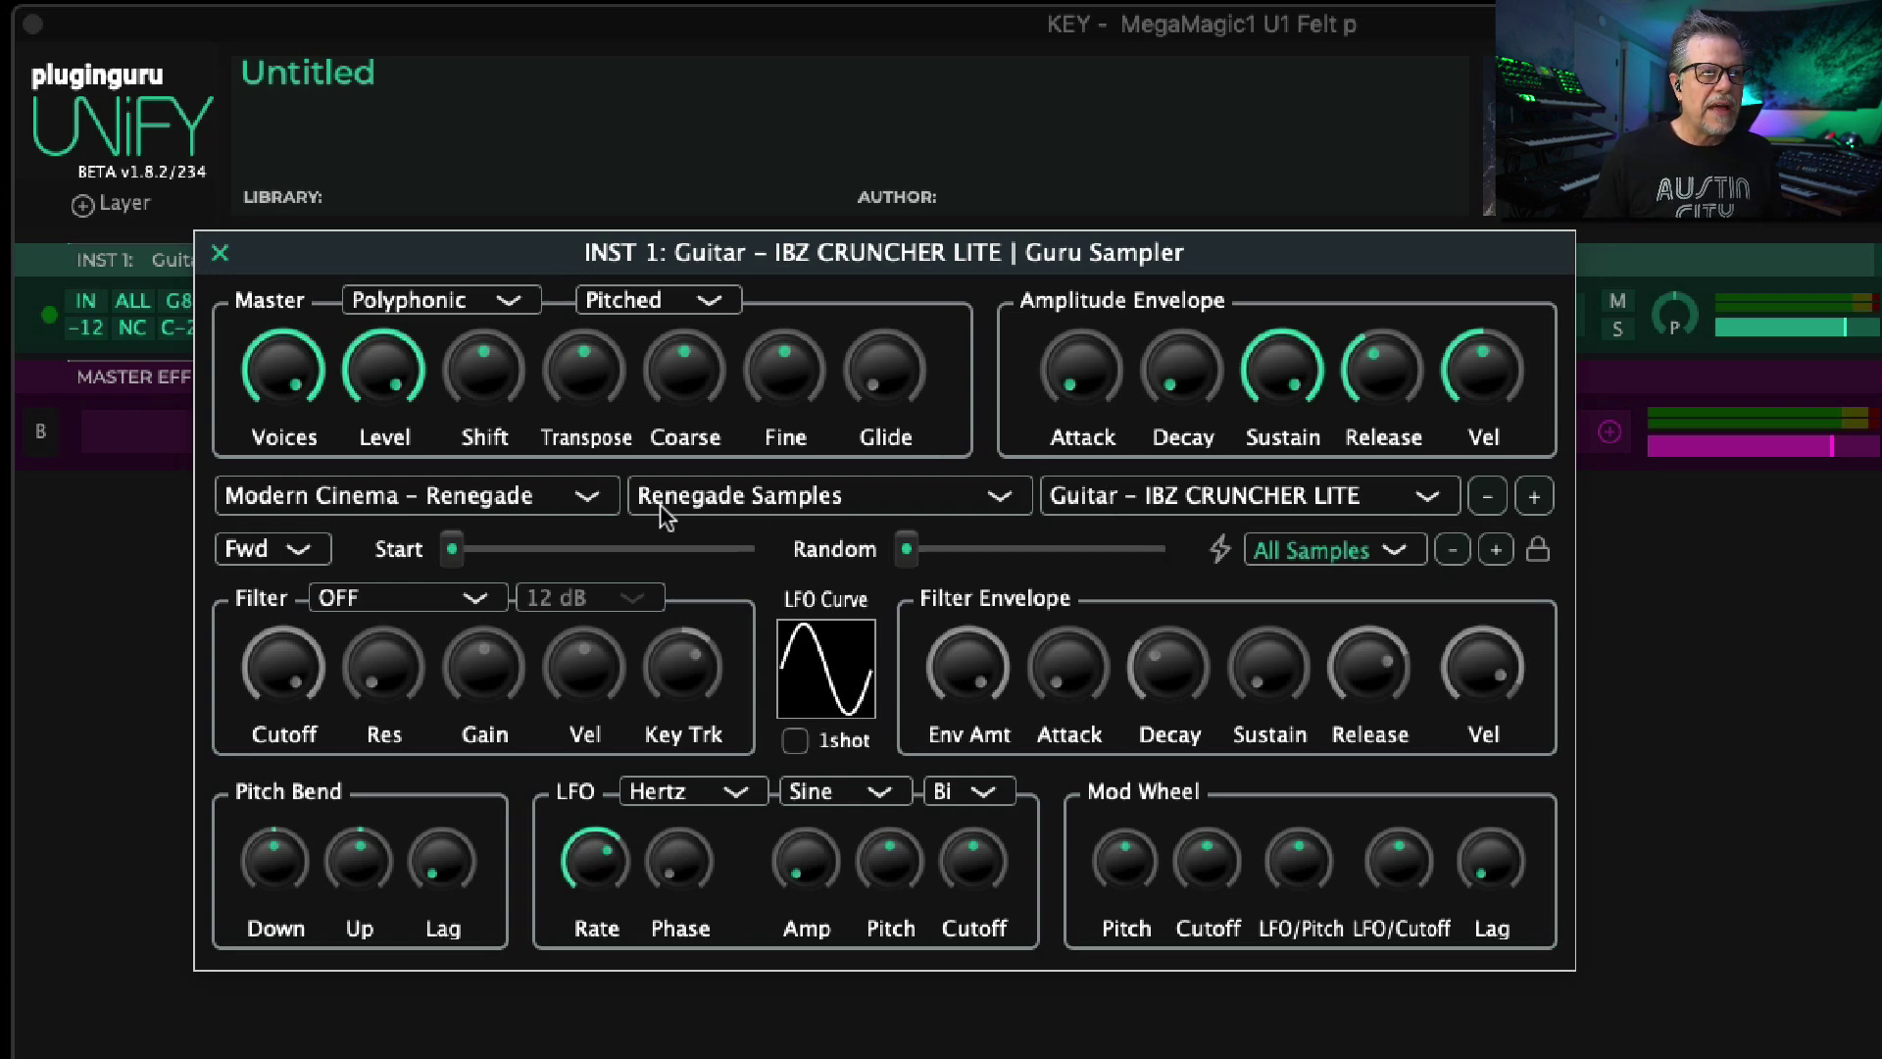
Step: Check the guitar's note sample list, and test Transpose at -1 st before returning it to 0 st
left_click(1320, 549)
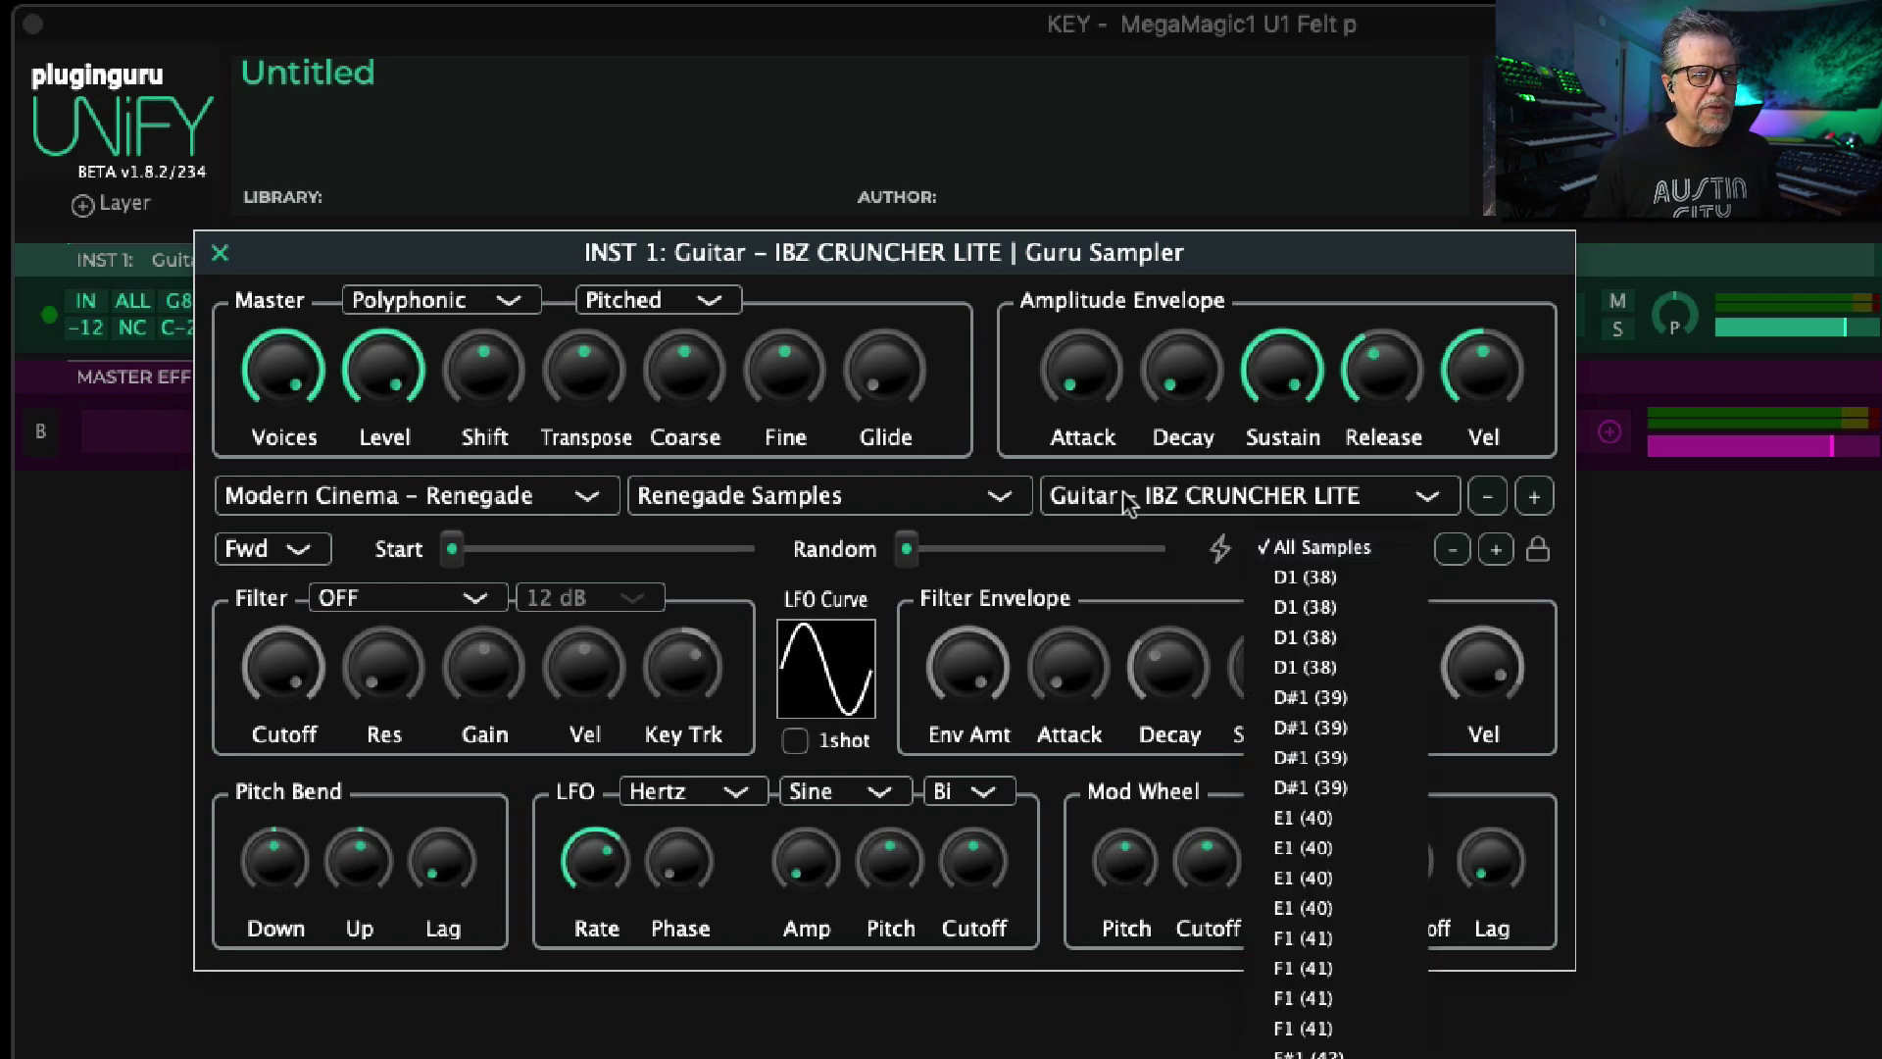
left_click(1160, 600)
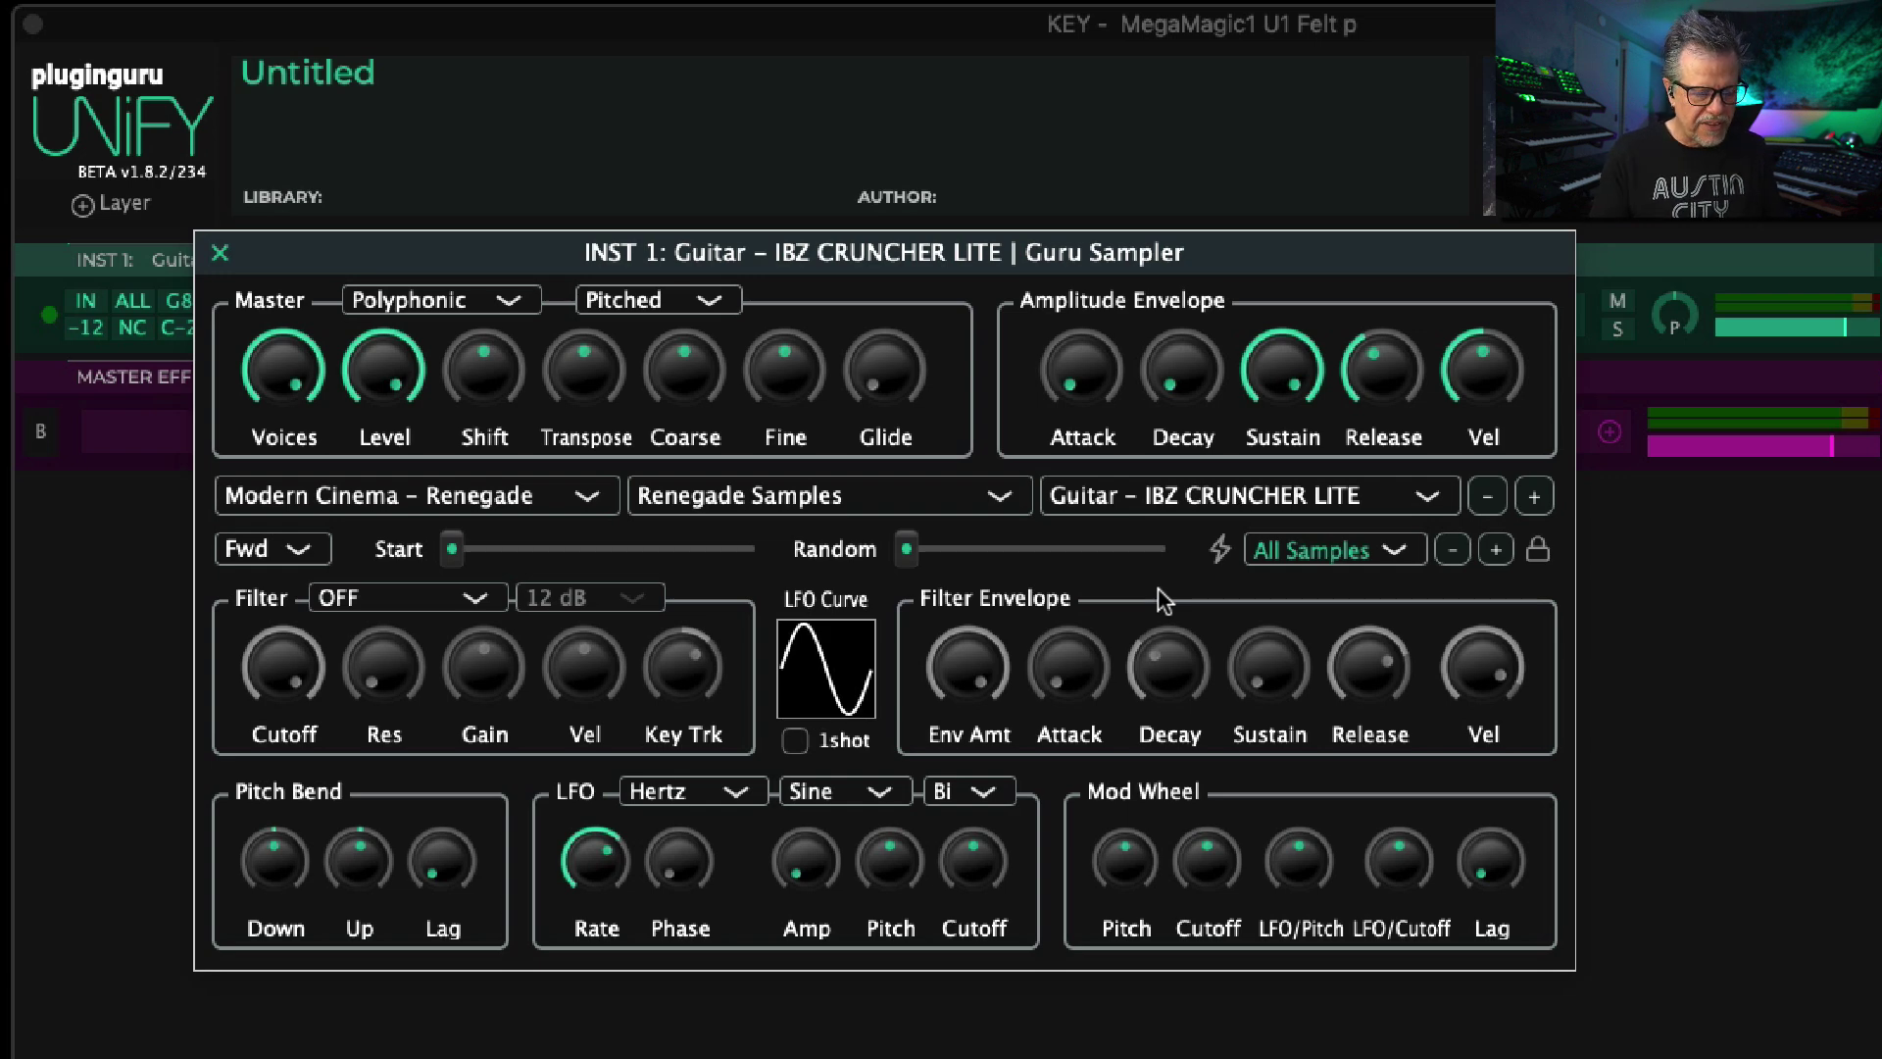
mouse_move(613, 411)
left_mouse_down()
mouse_move(618, 271)
mouse_move(584, 440)
mouse_move(645, 223)
mouse_move(610, 481)
mouse_move(619, 564)
mouse_move(617, 421)
left_mouse_up()
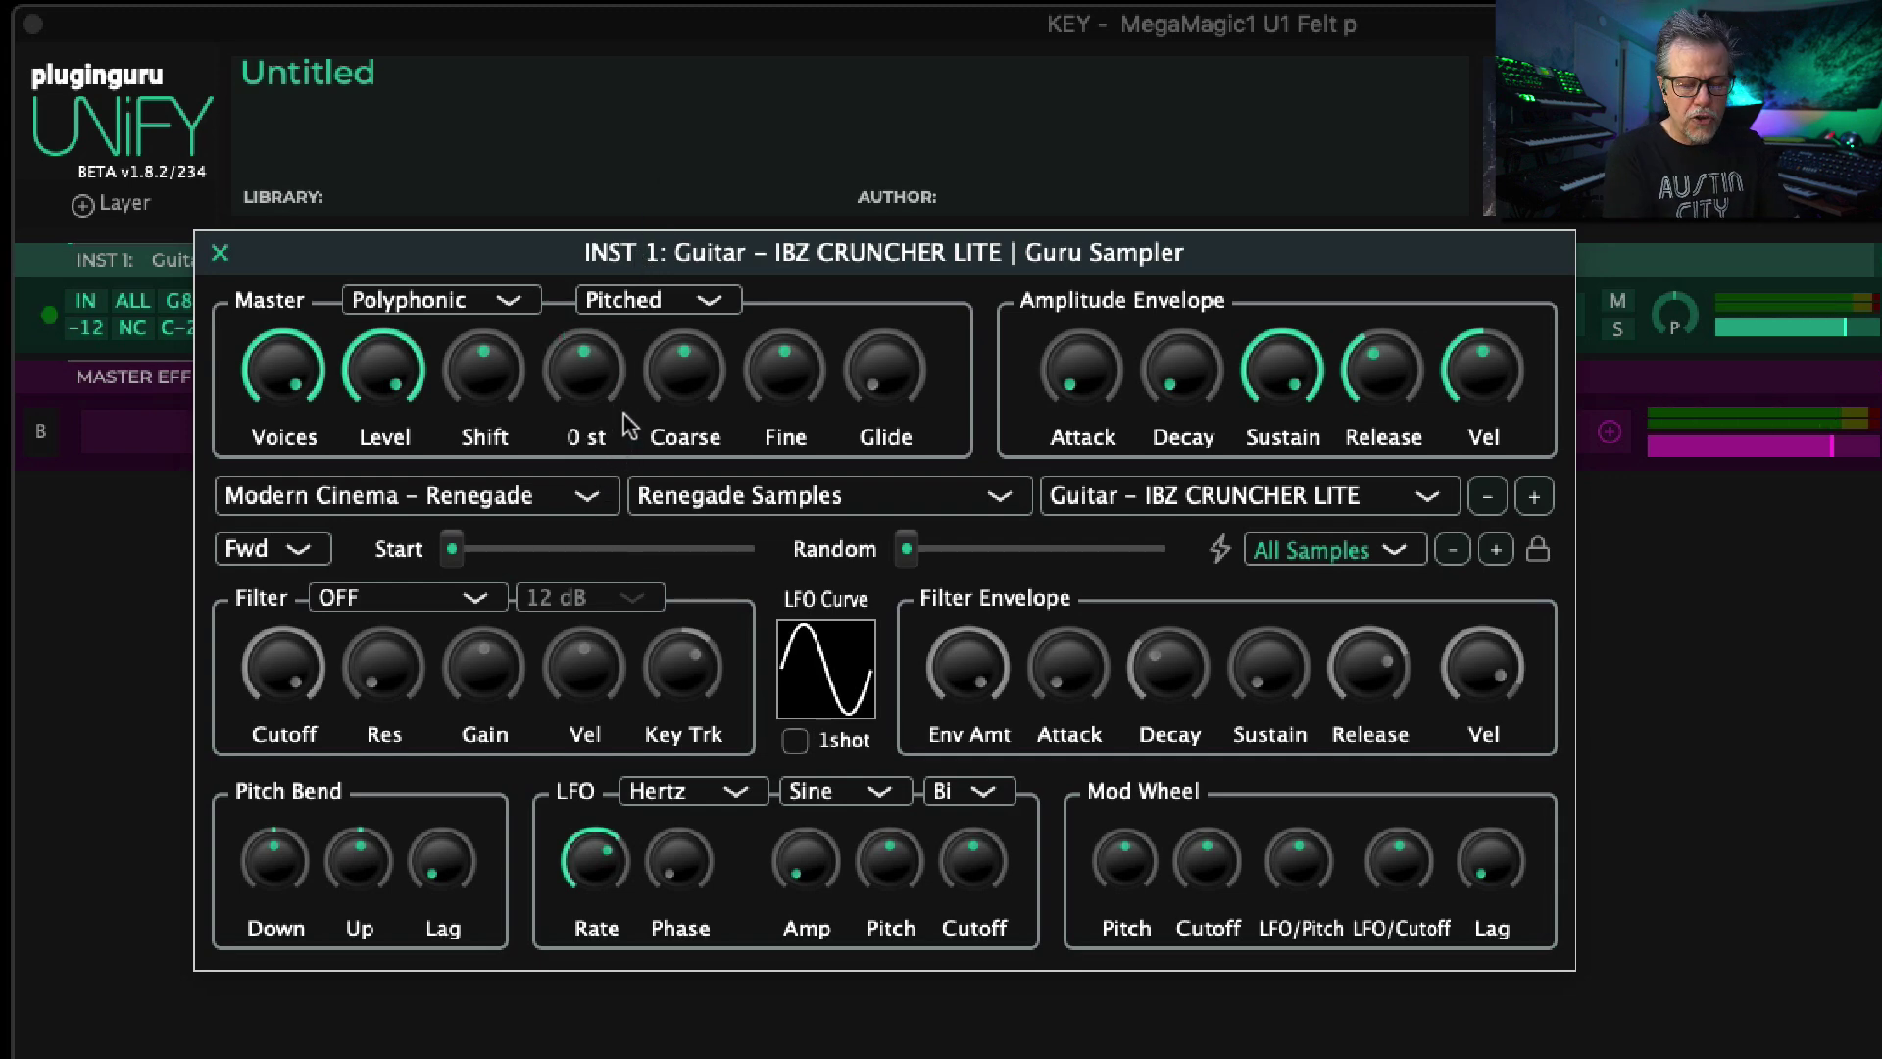
left_click_drag(585, 375, 584, 381)
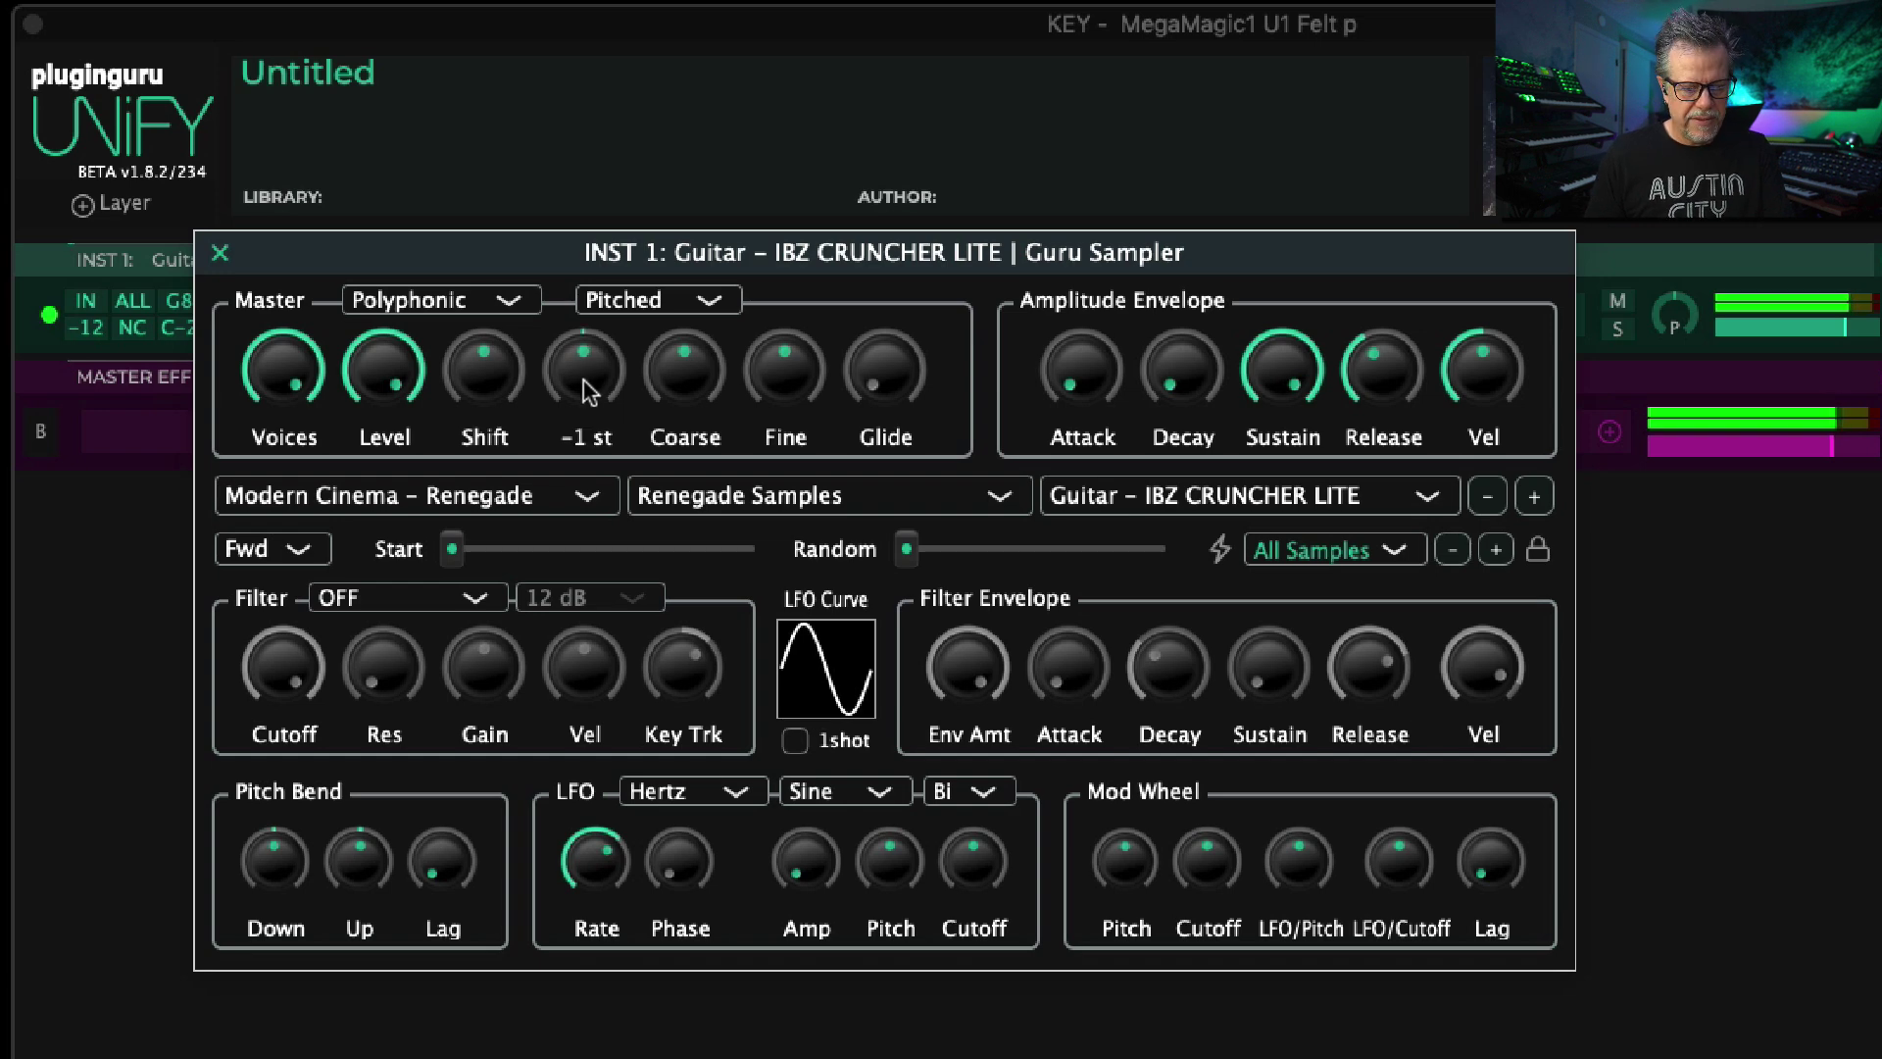
mouse_move(584, 380)
left_mouse_down()
mouse_move(585, 502)
mouse_move(598, 357)
mouse_move(593, 380)
left_mouse_up()
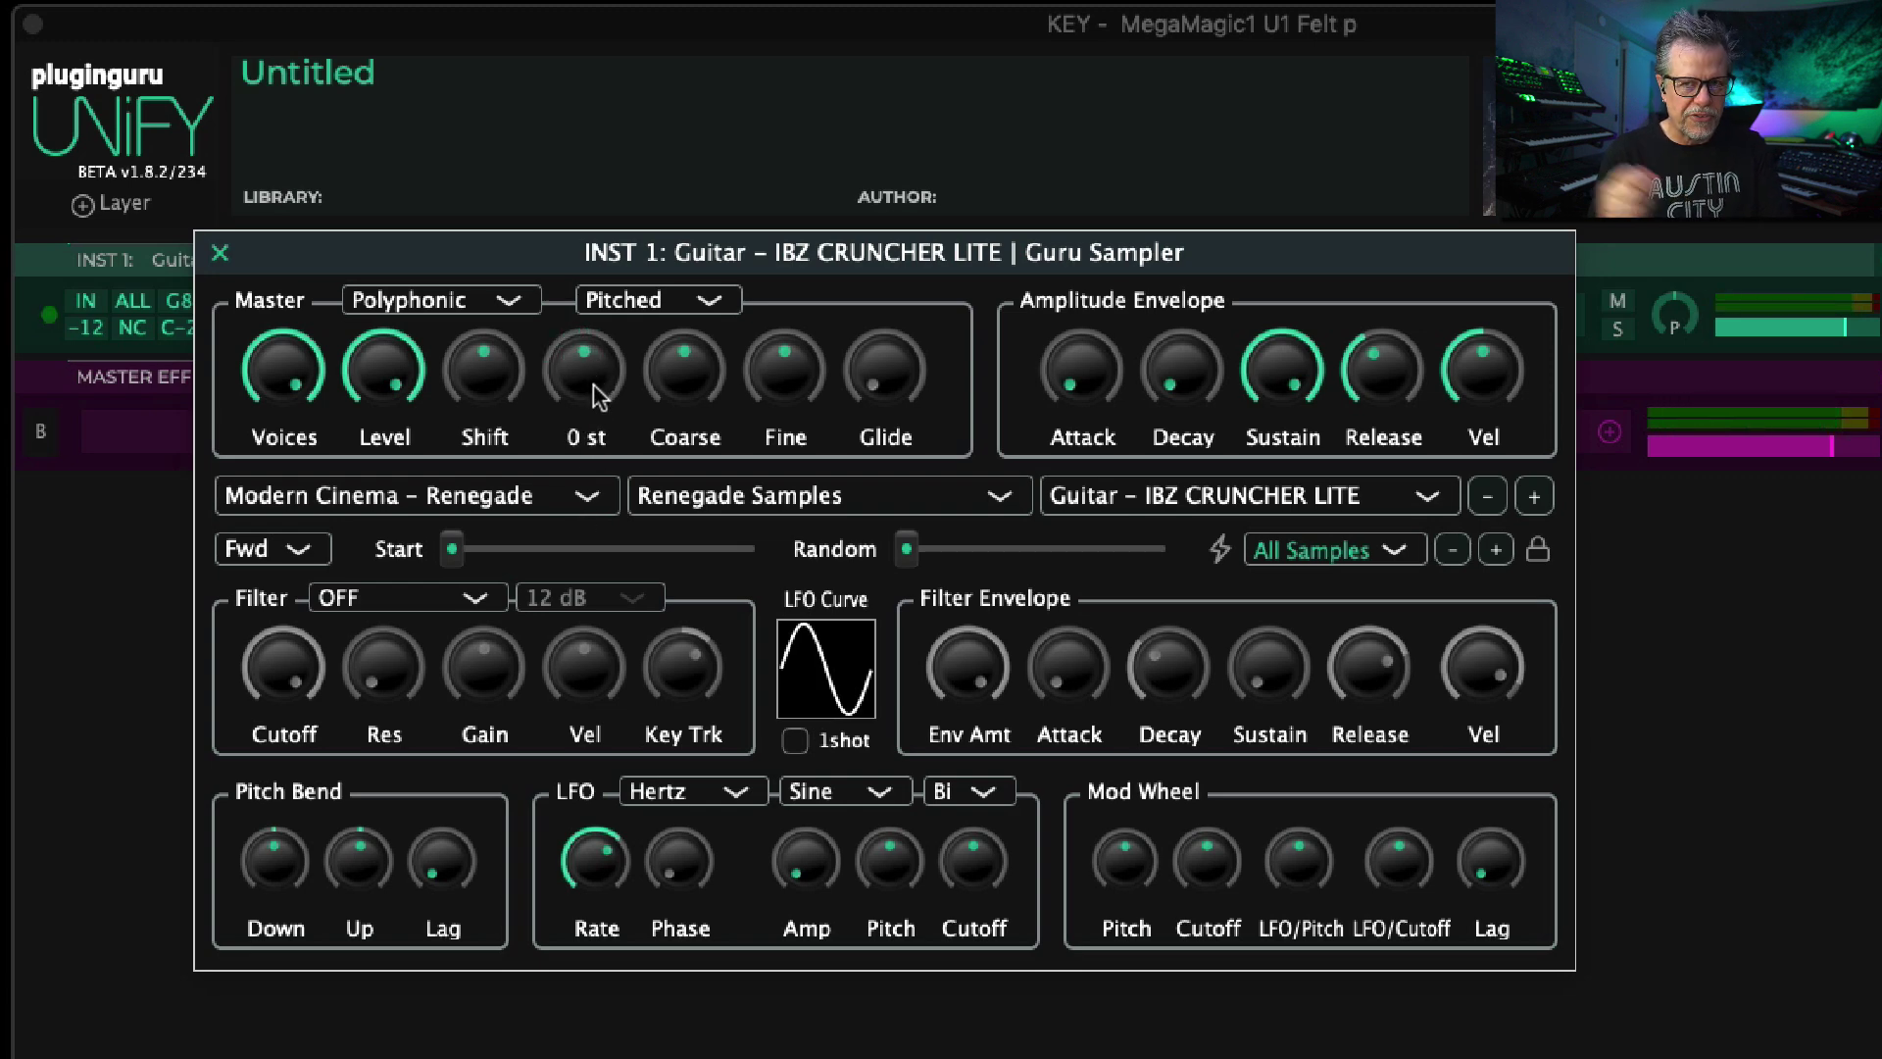
Step: Try out the sampler's Coarse and Fine tuning controls, leaving both at zero
mouse_move(696, 372)
left_click_drag(692, 373, 718, 410)
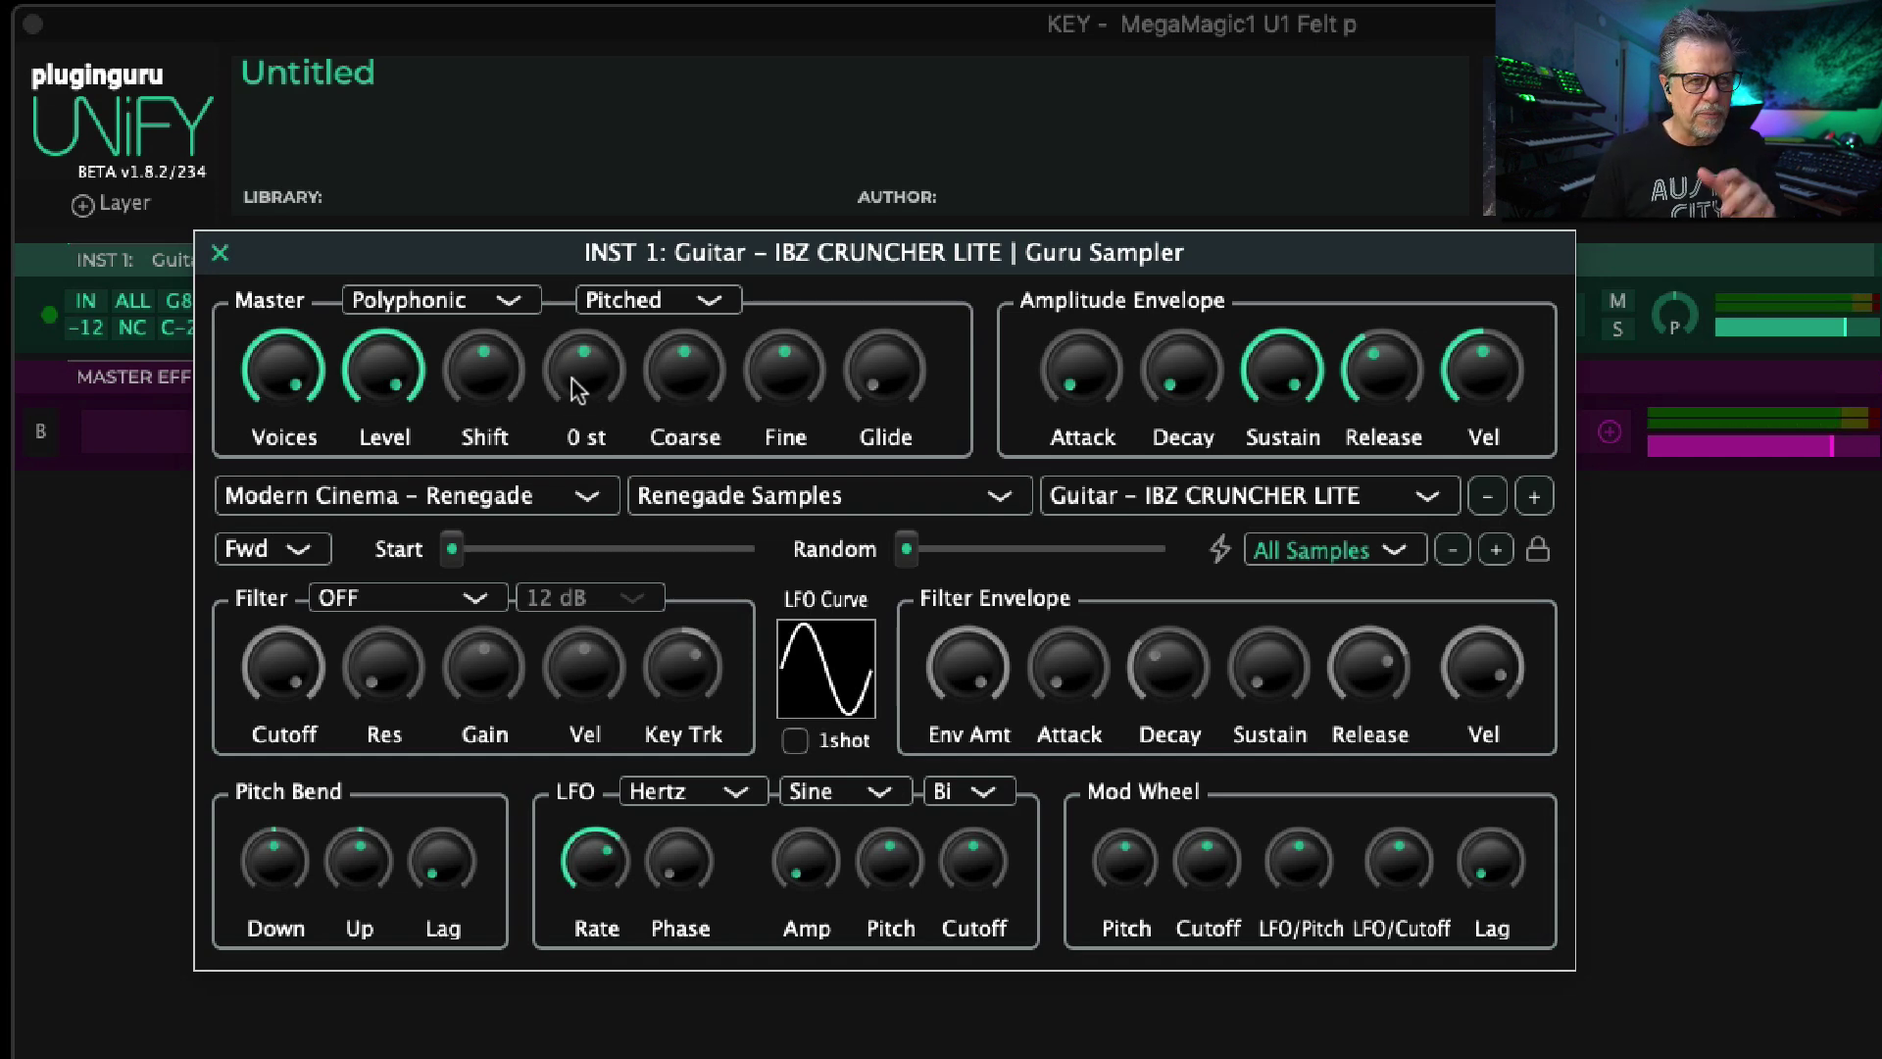
left_click_drag(788, 349, 798, 397)
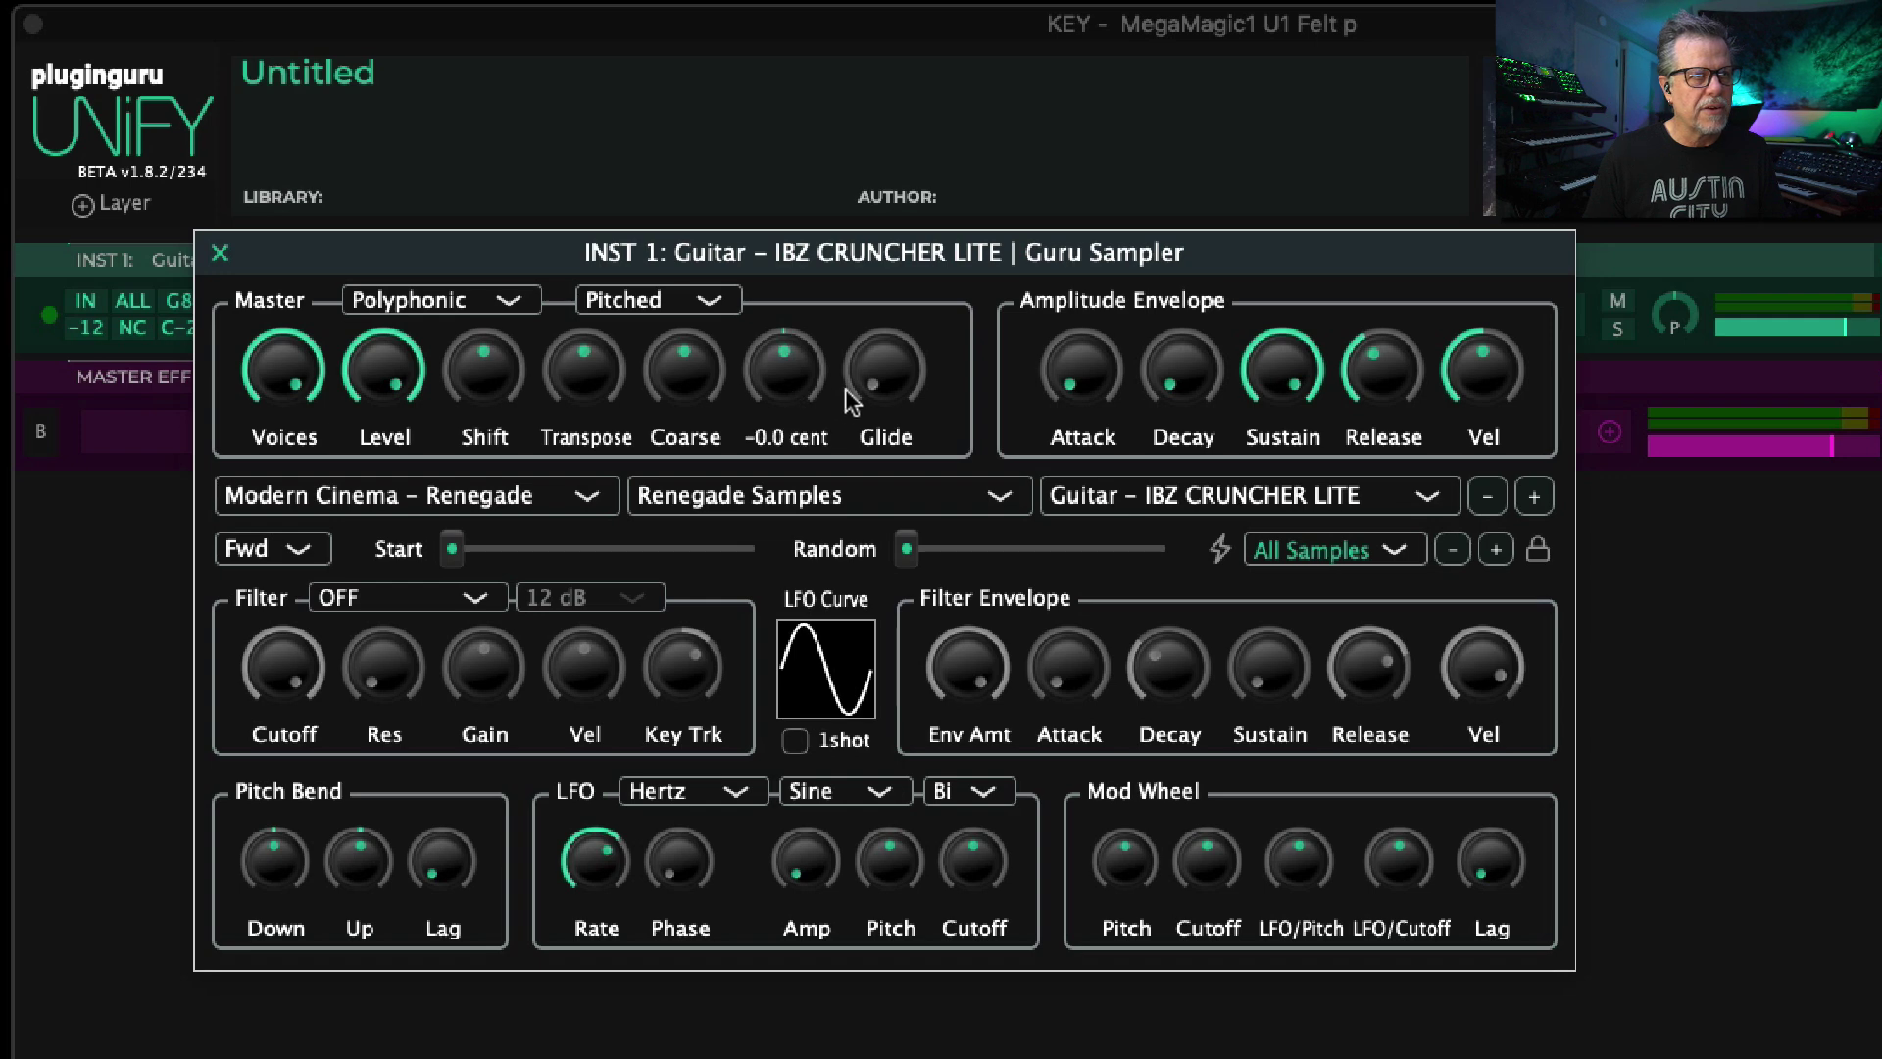
Step: Set the voice mode to Mono/Legato and the Glide to 0.06 sec
left_click(461, 301)
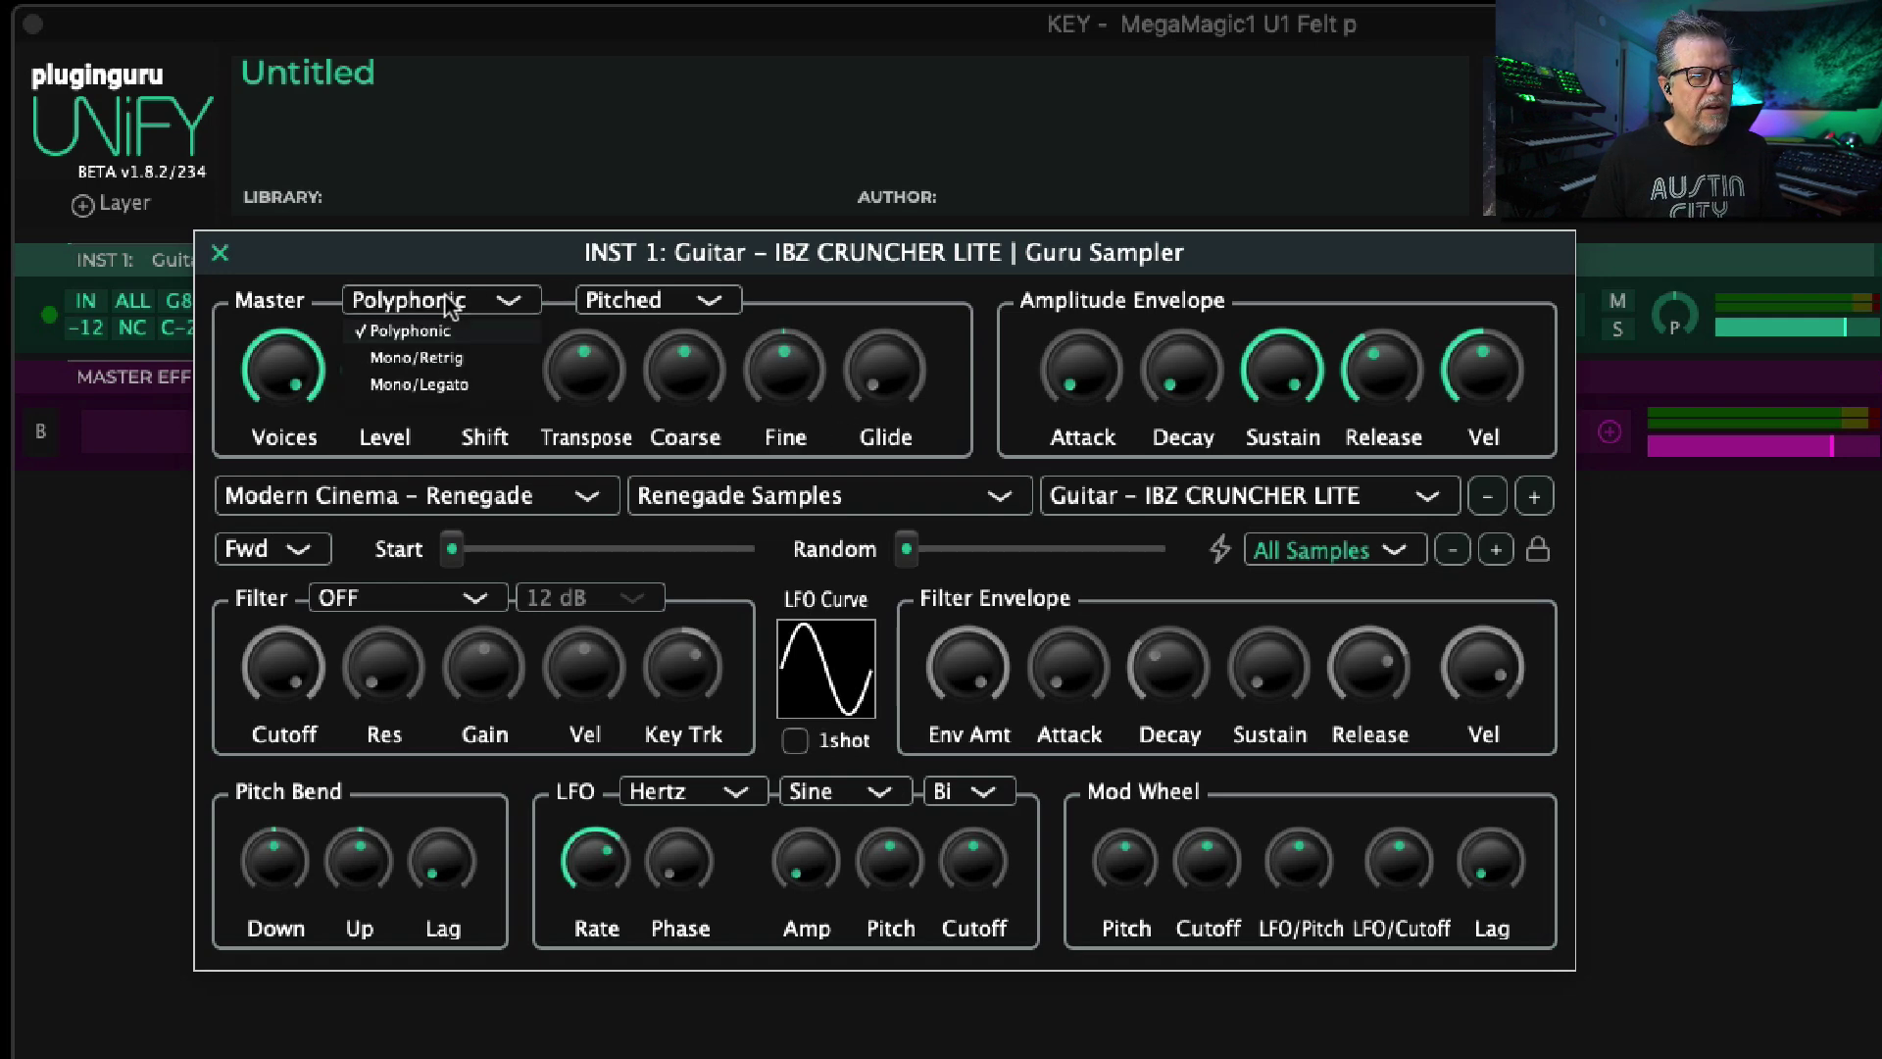
left_click(466, 380)
left_click_drag(866, 381, 927, 356)
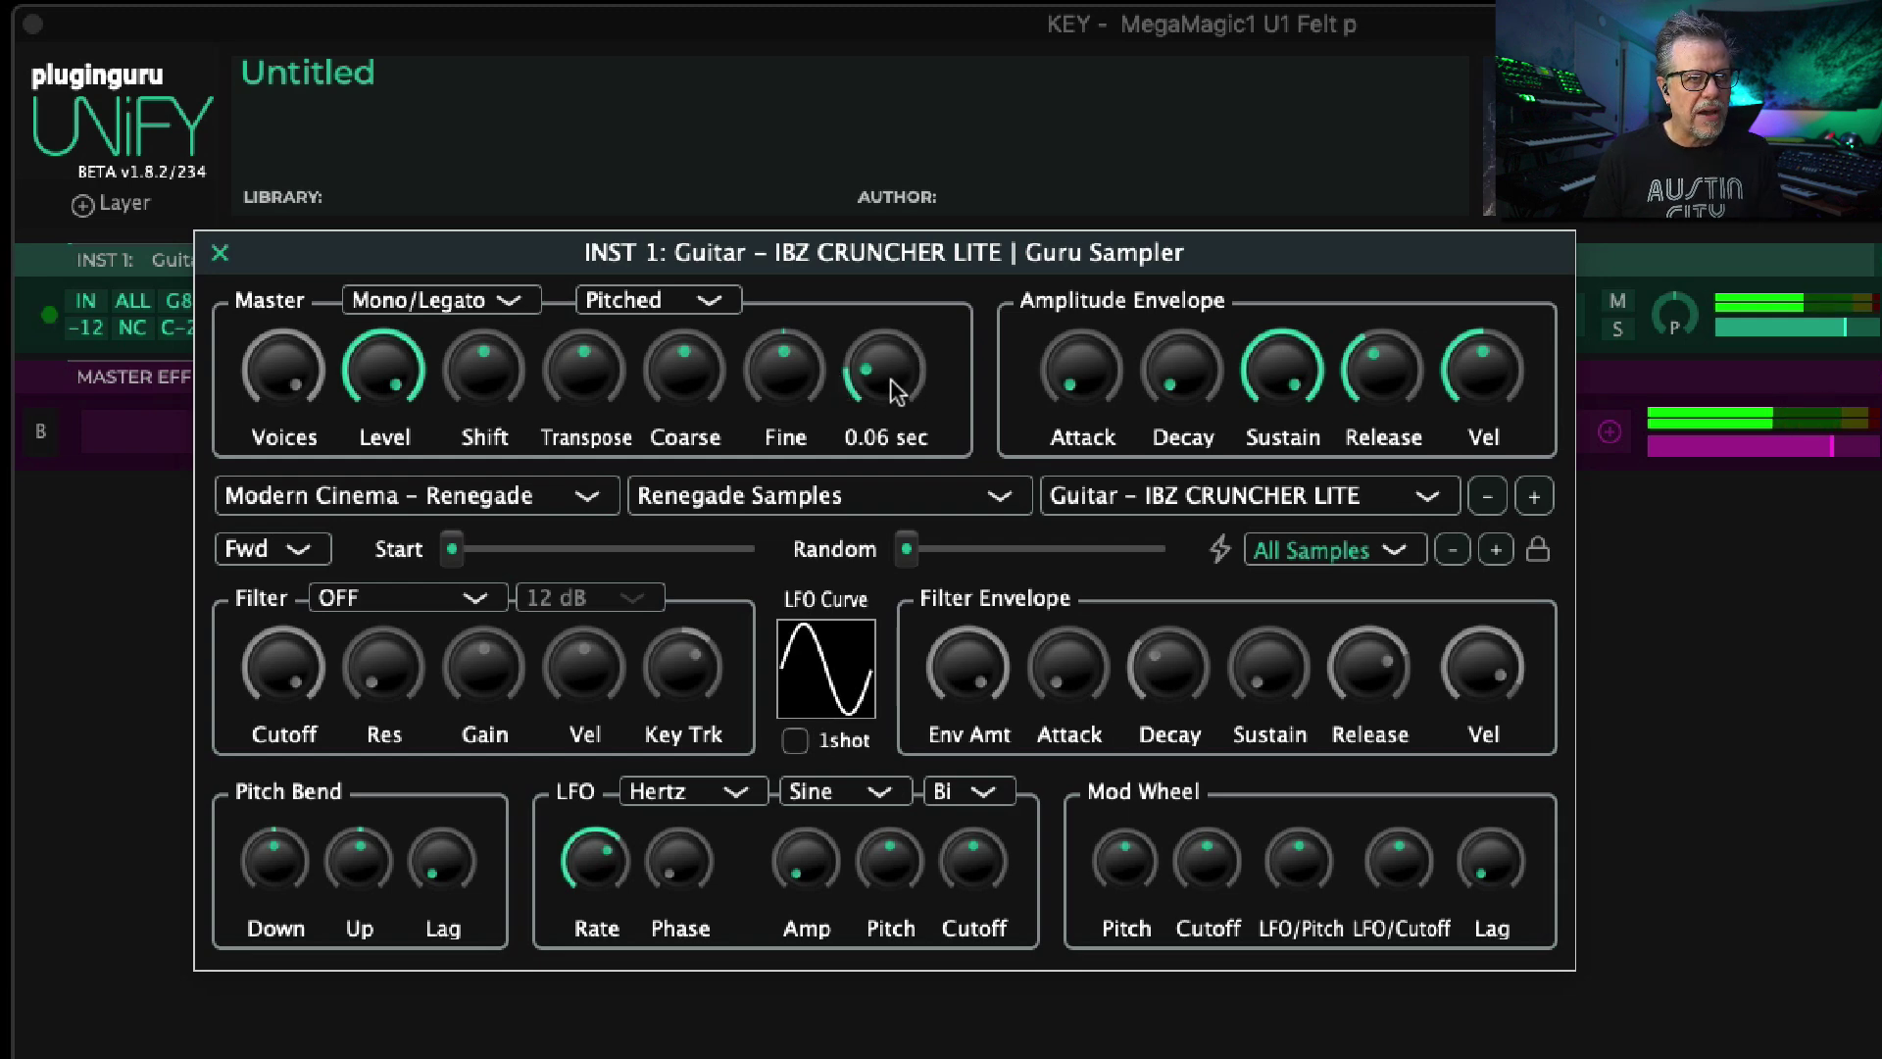
Step: Compare the Polyphonic and Mono/Retrig voice modes, and switch back to Mono/Legato
left_click(451, 298)
left_click(444, 326)
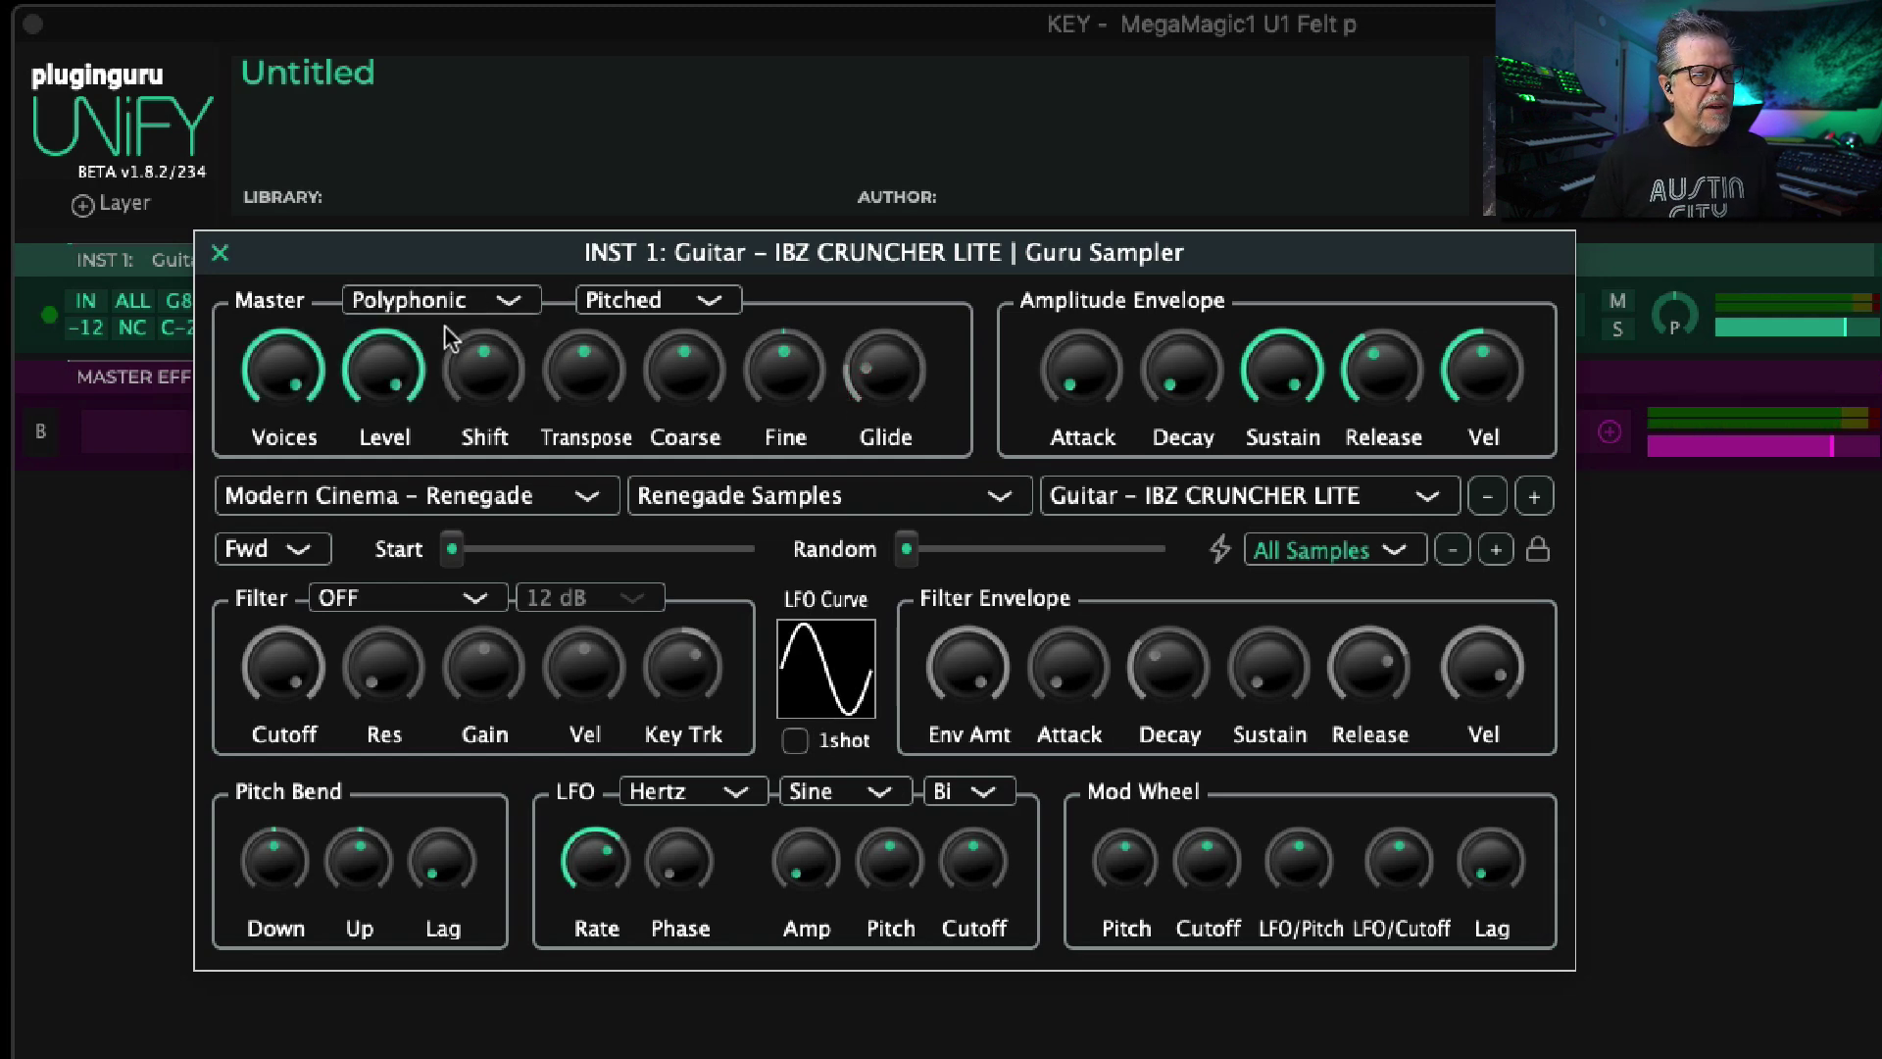
left_click(421, 300)
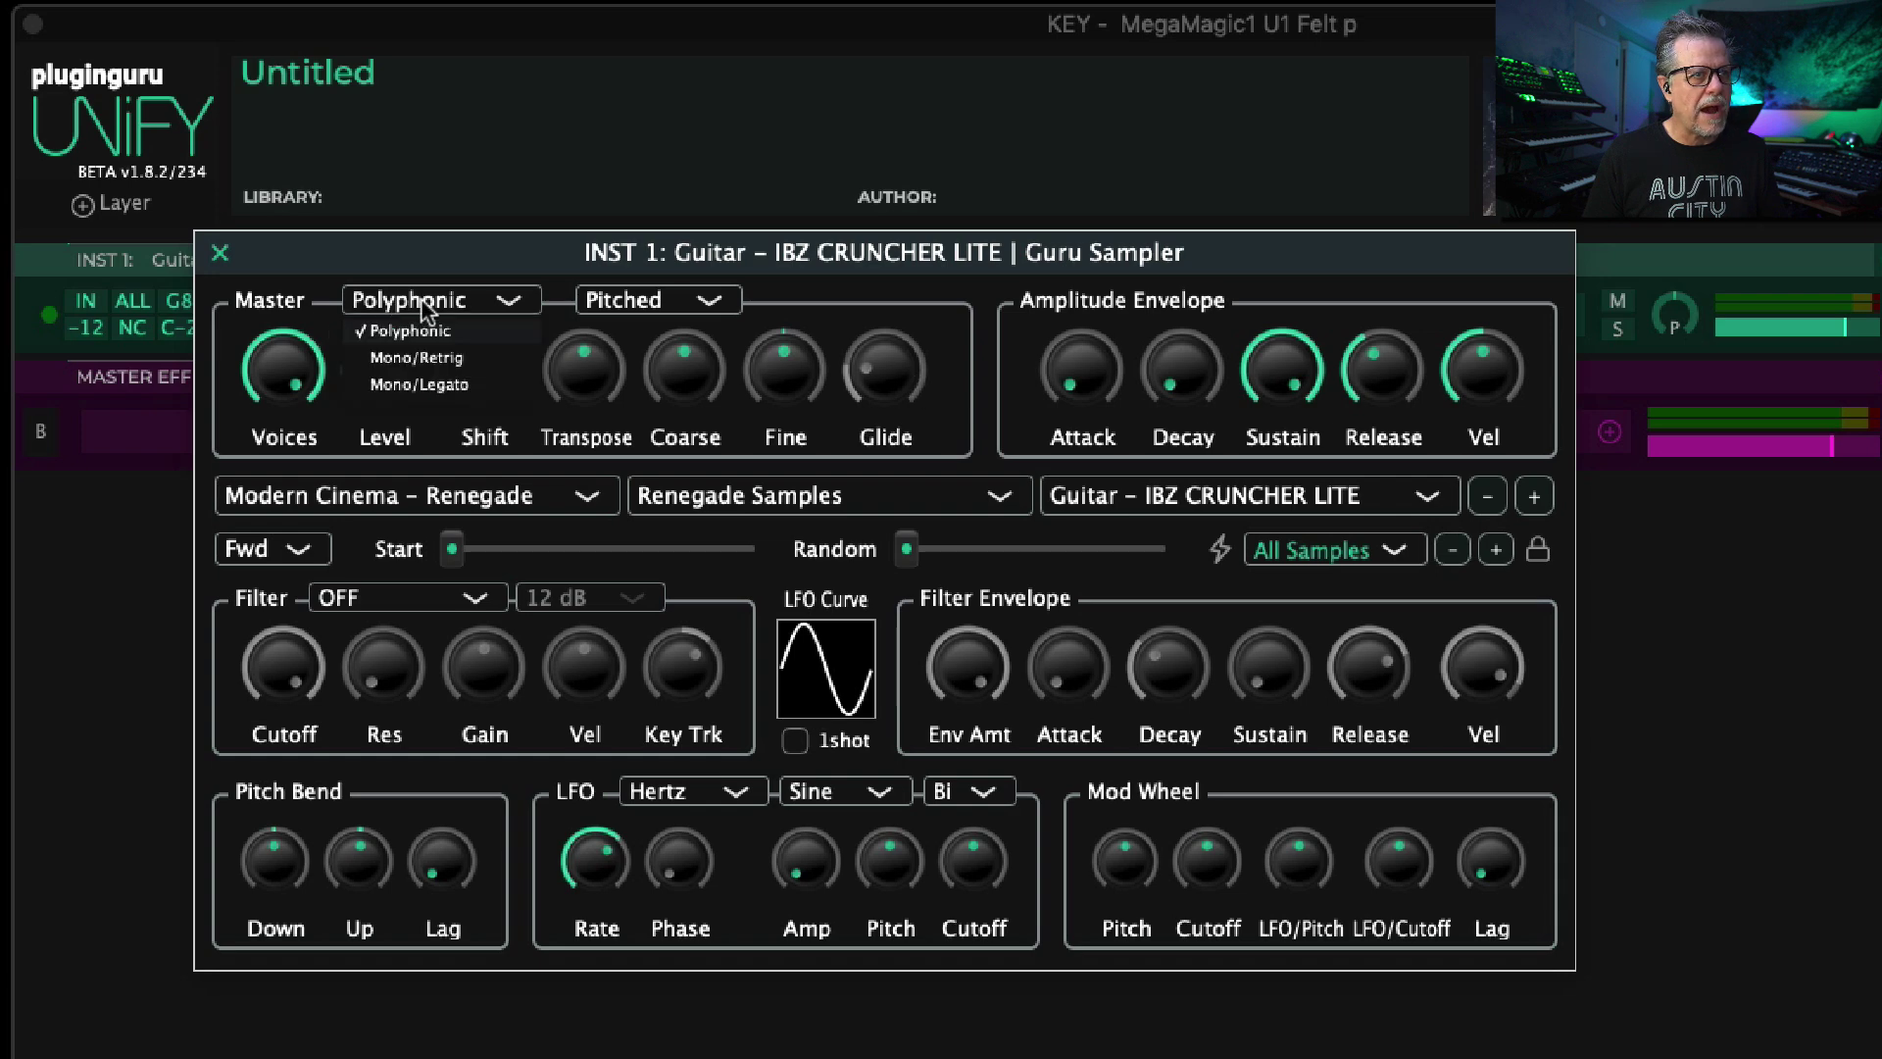
left_click(437, 357)
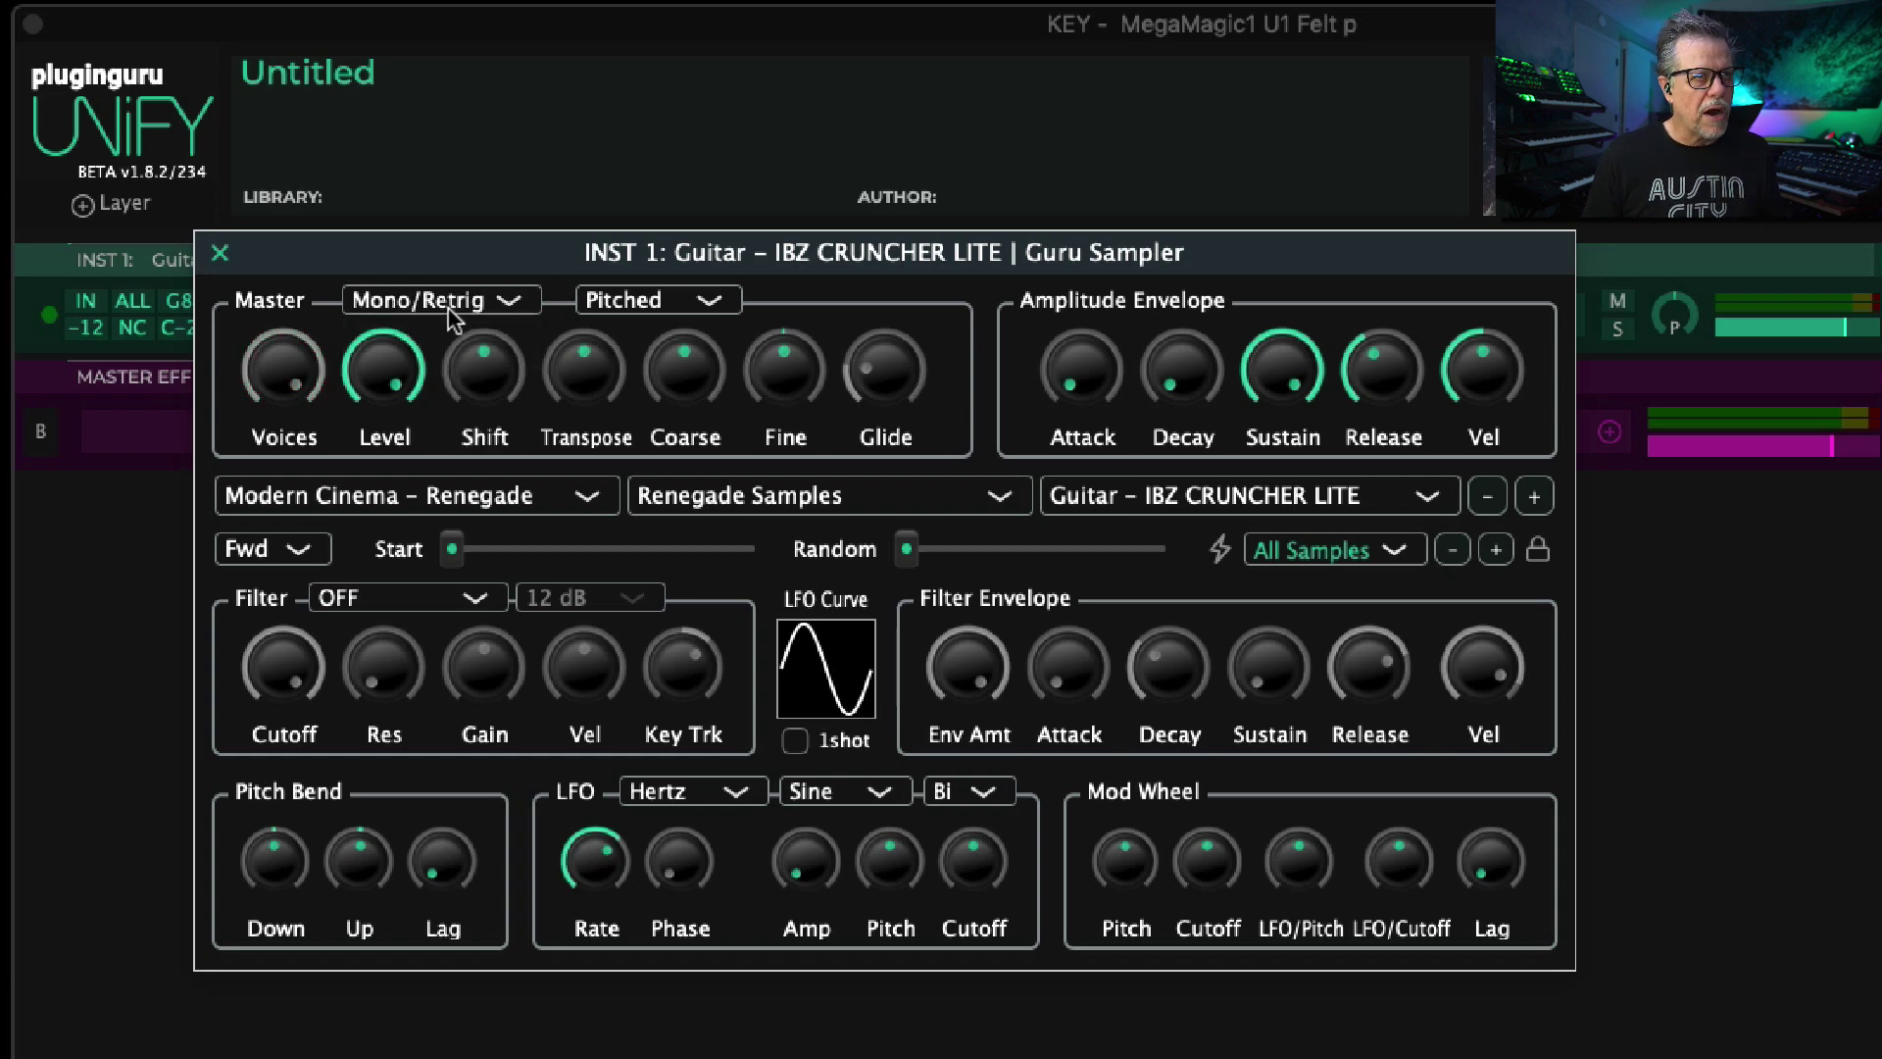
left_click(449, 304)
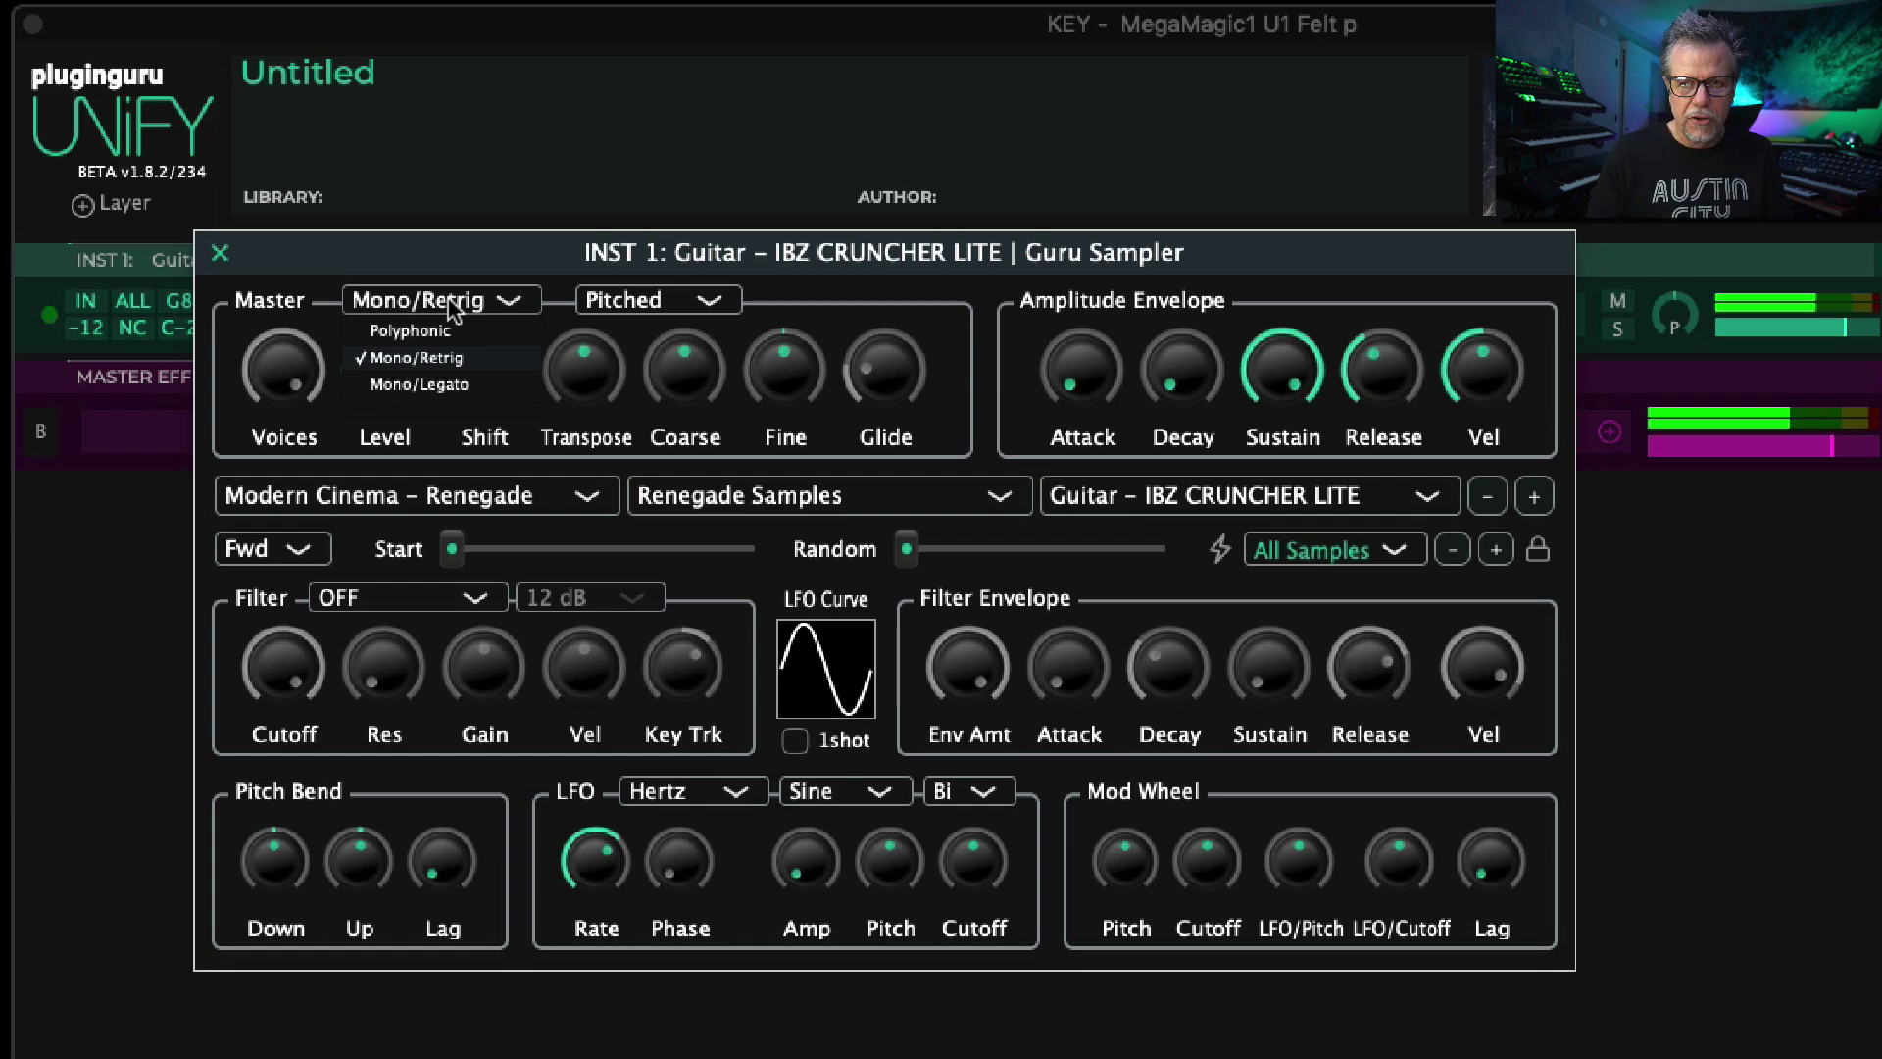
left_click(423, 385)
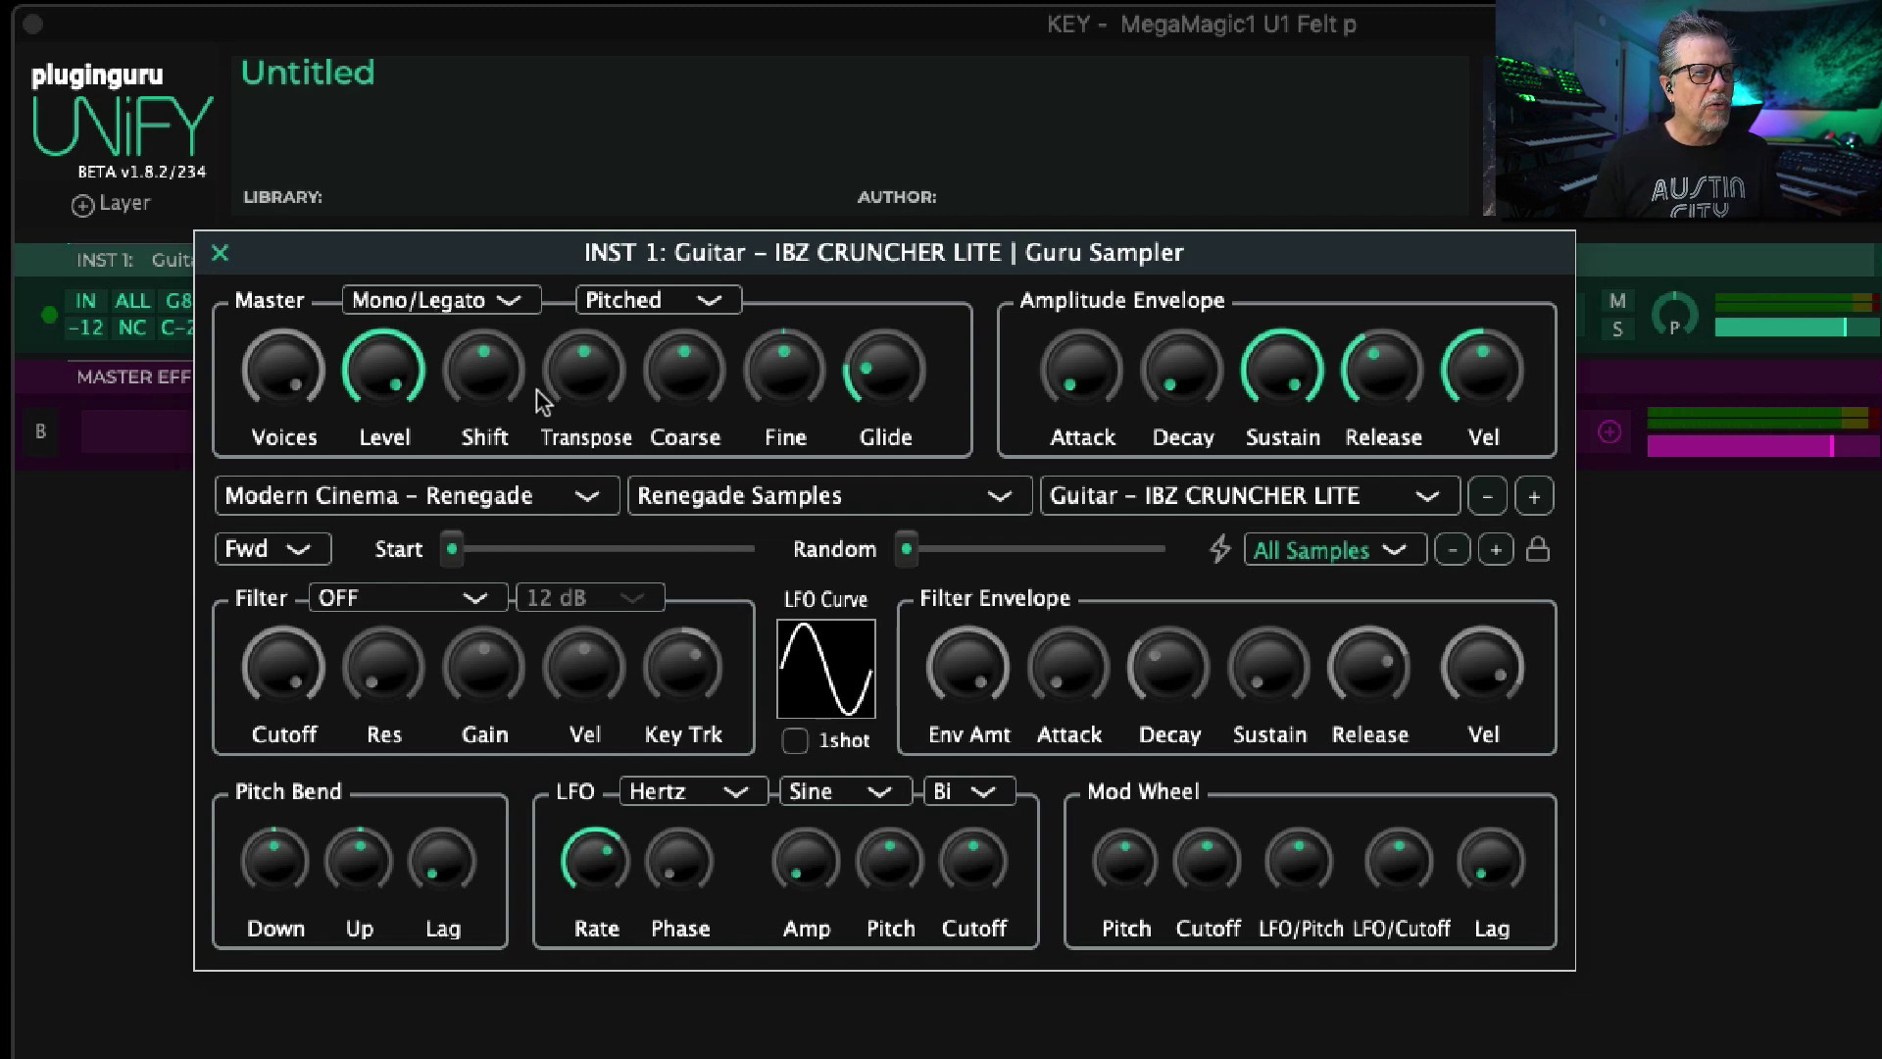
Step: Switch the voice mode to Polyphonic and keep the amplitude envelope's Attack at 0.000 sec
left_click(437, 300)
left_click(427, 330)
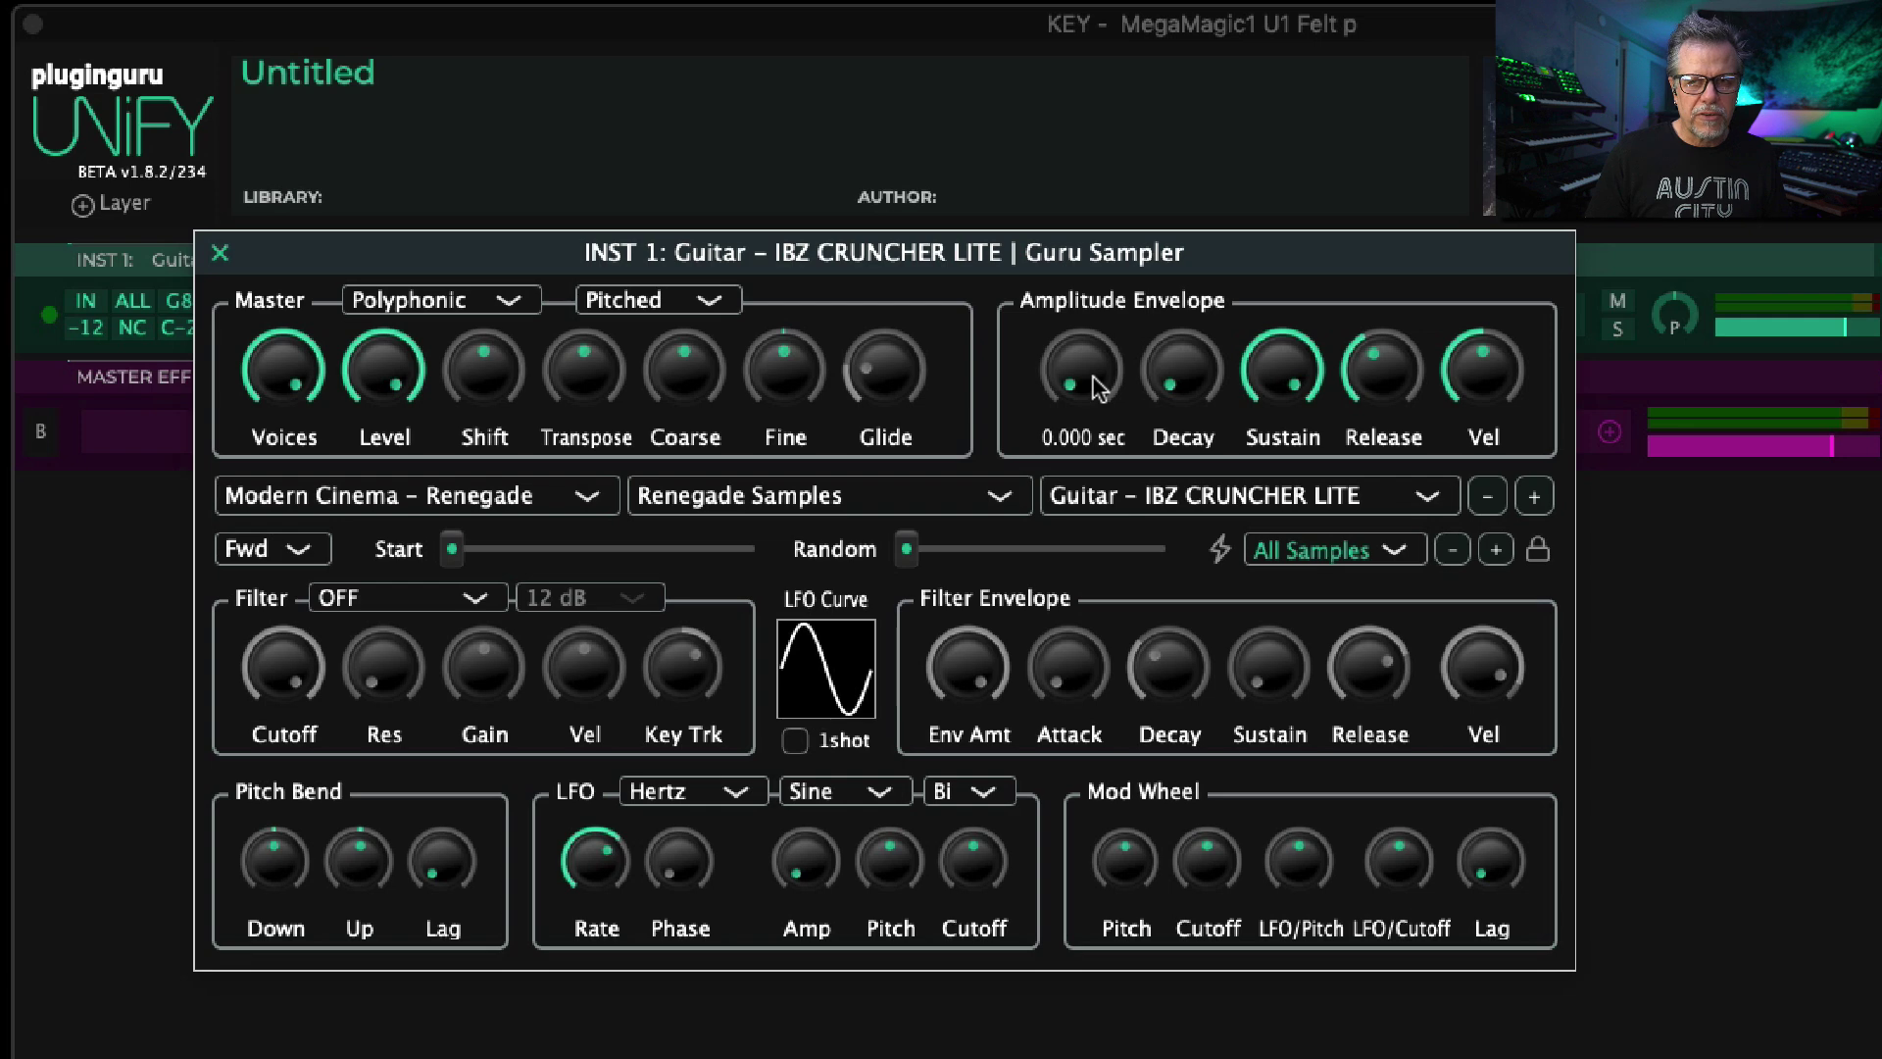
left_click_drag(1098, 387, 1096, 454)
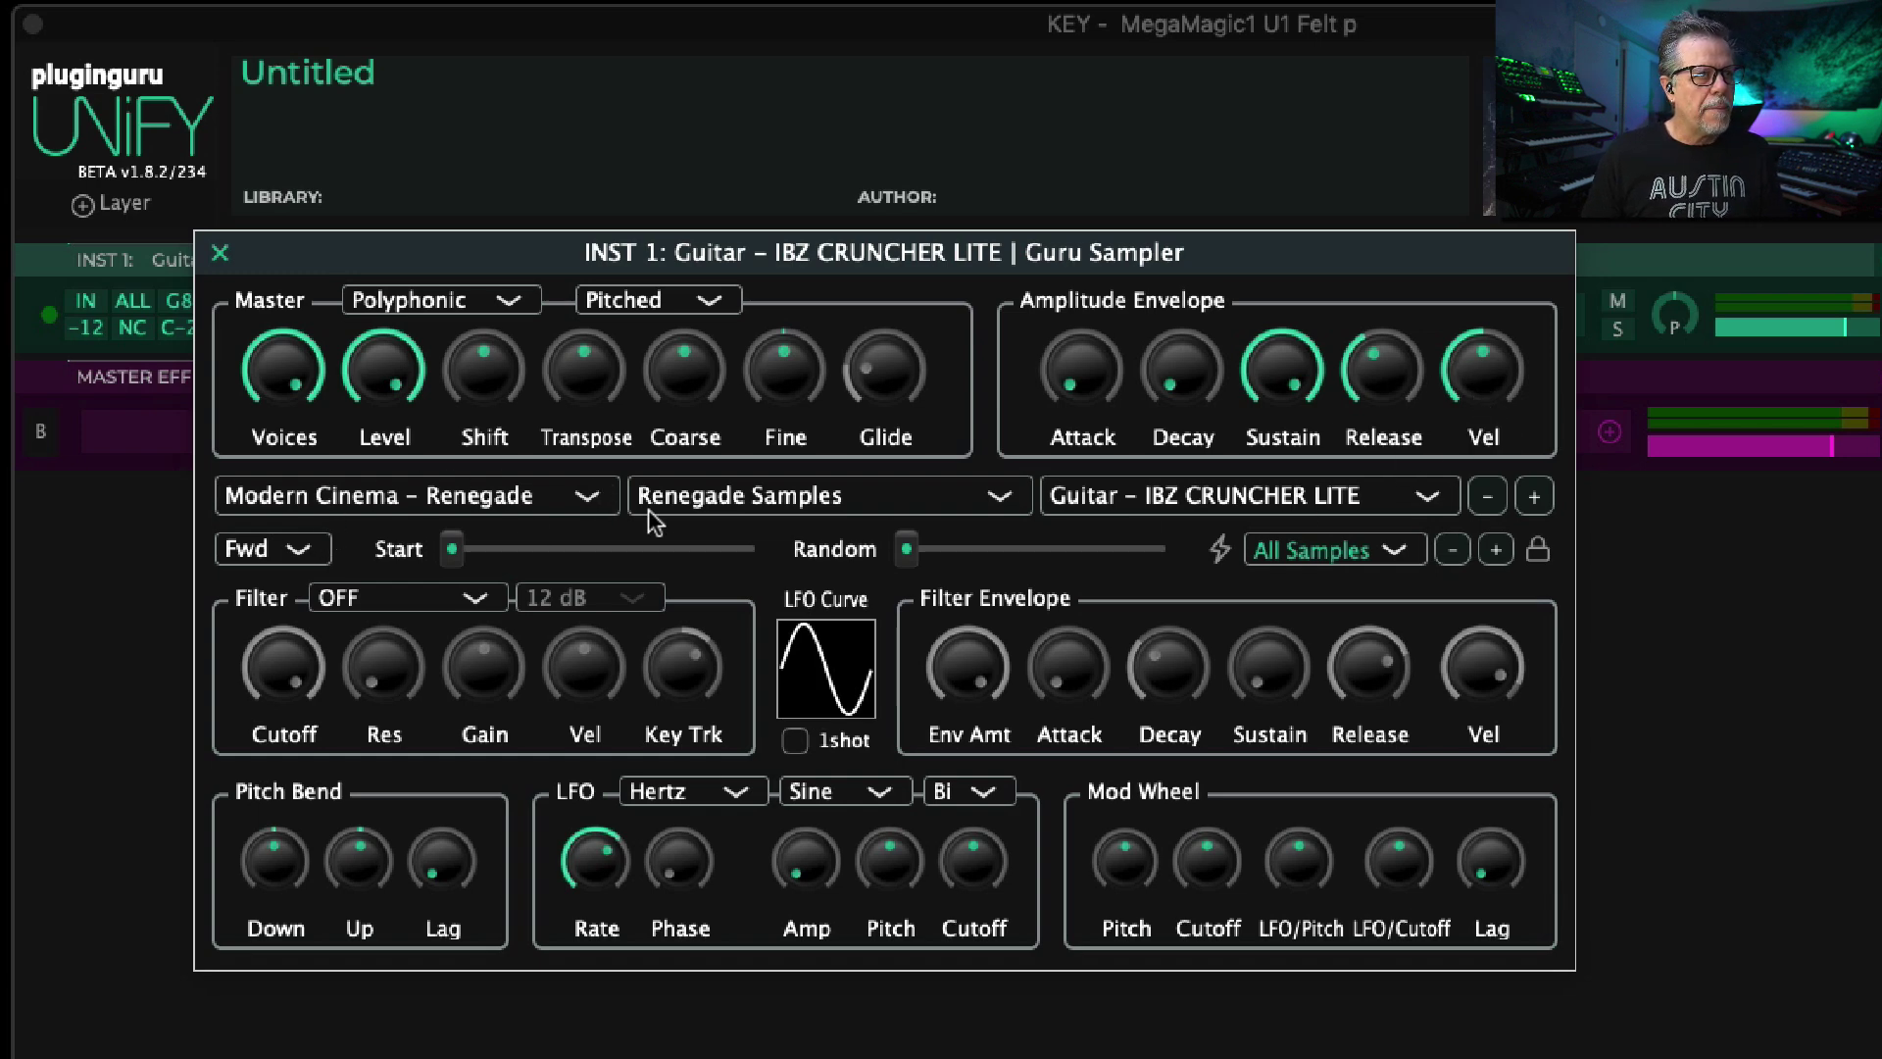
Step: Try the guitar sample in reverse playback, and set the direction back to Fwd
left_click(286, 555)
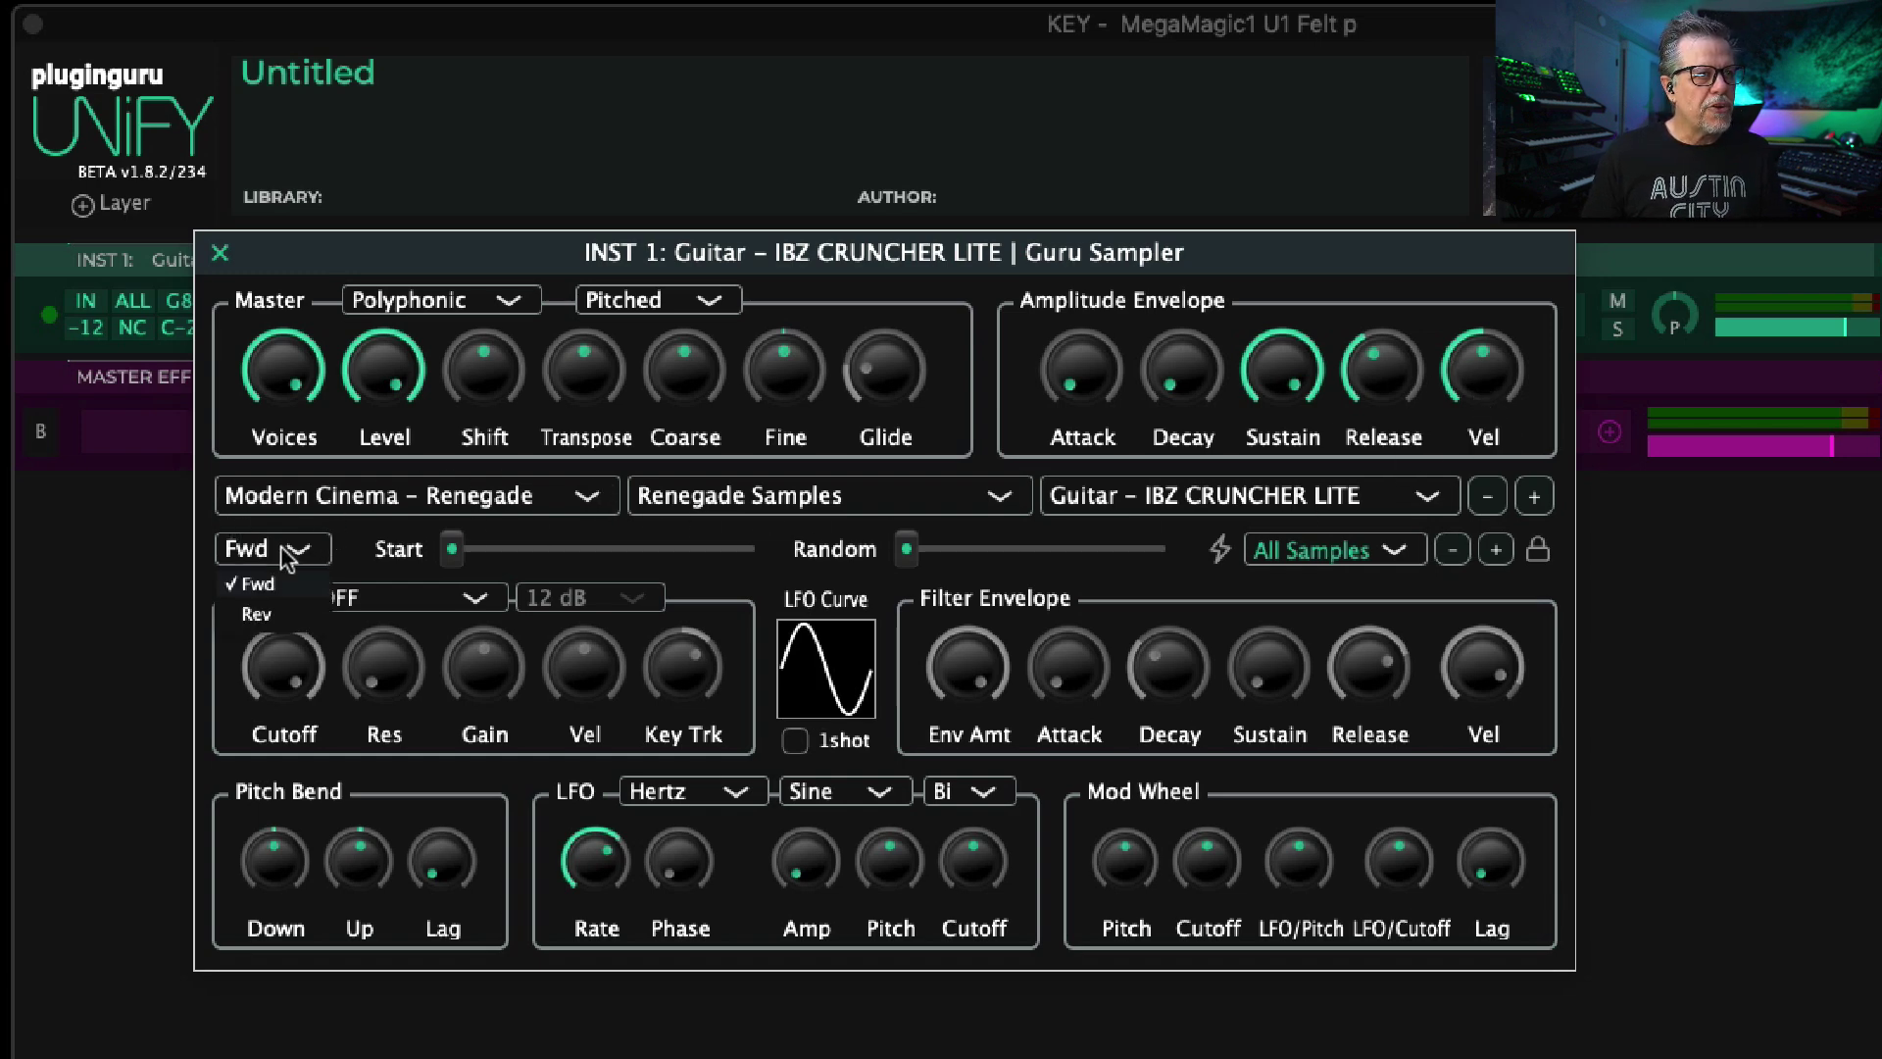
left_click(275, 612)
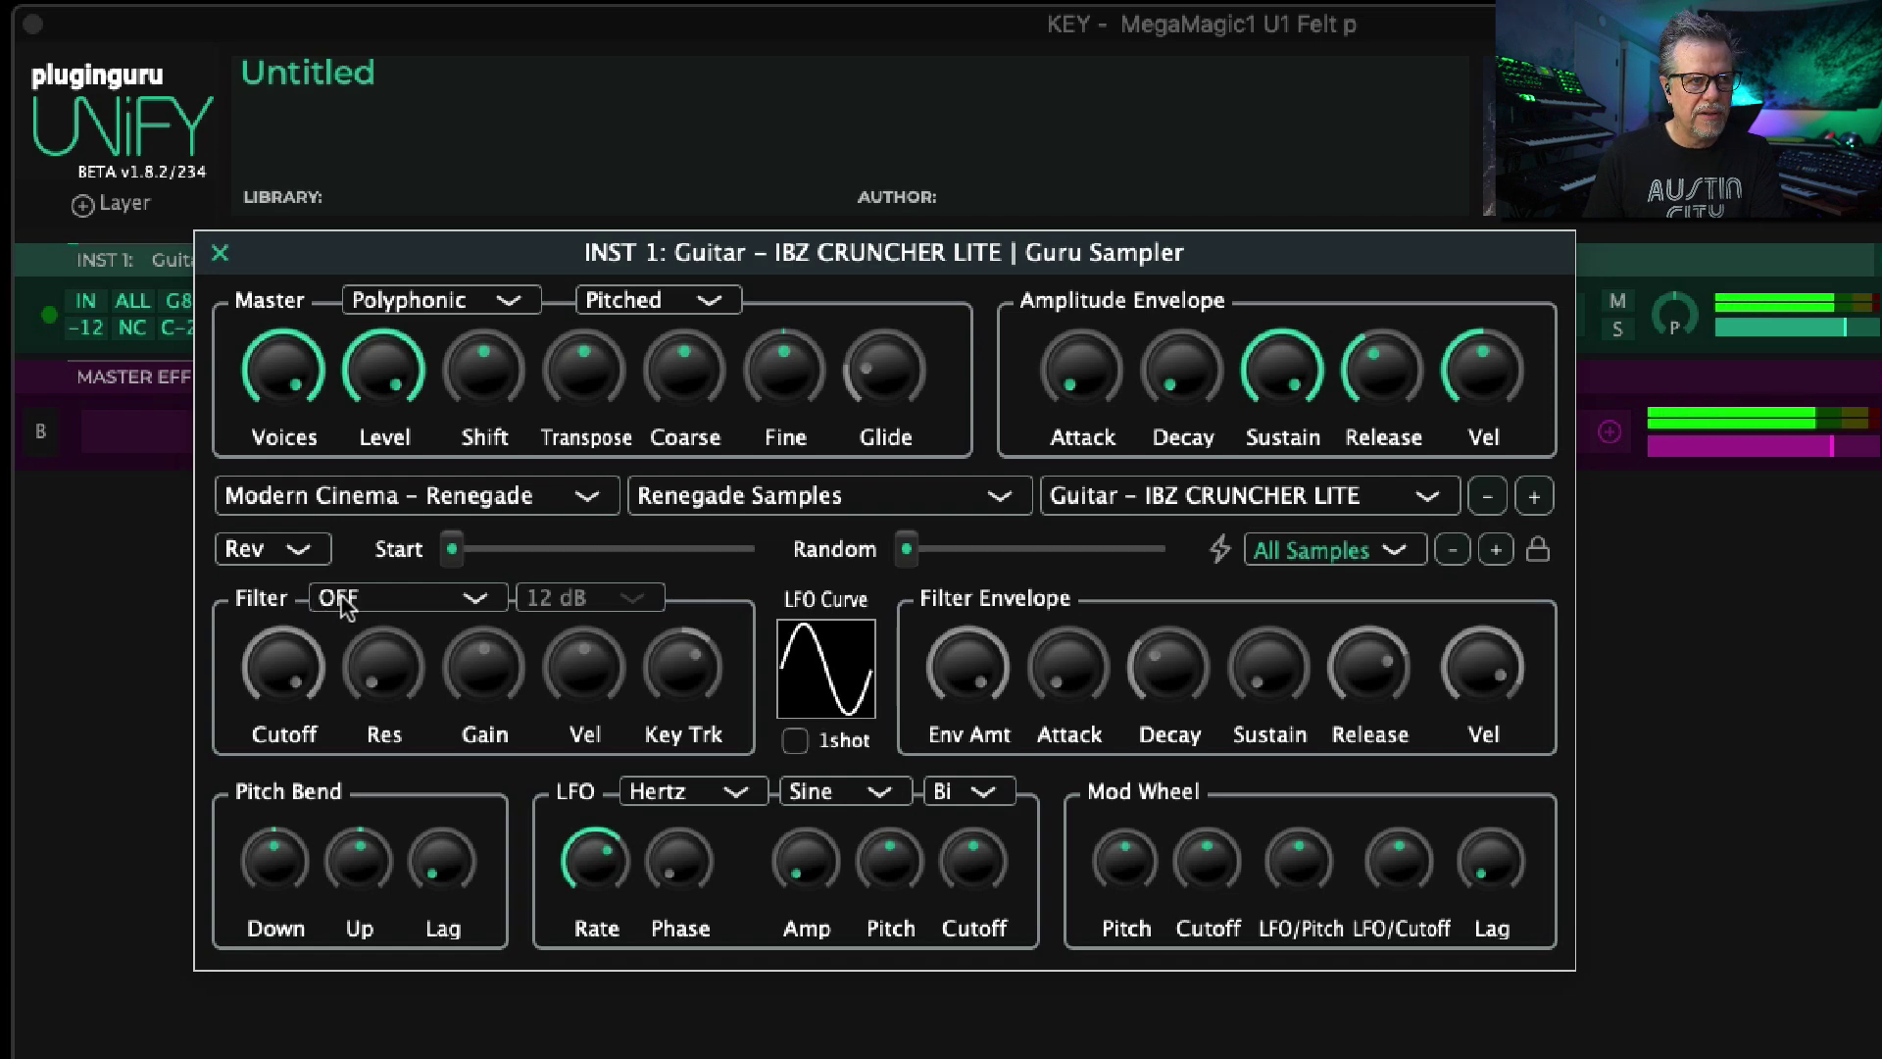
left_click(294, 555)
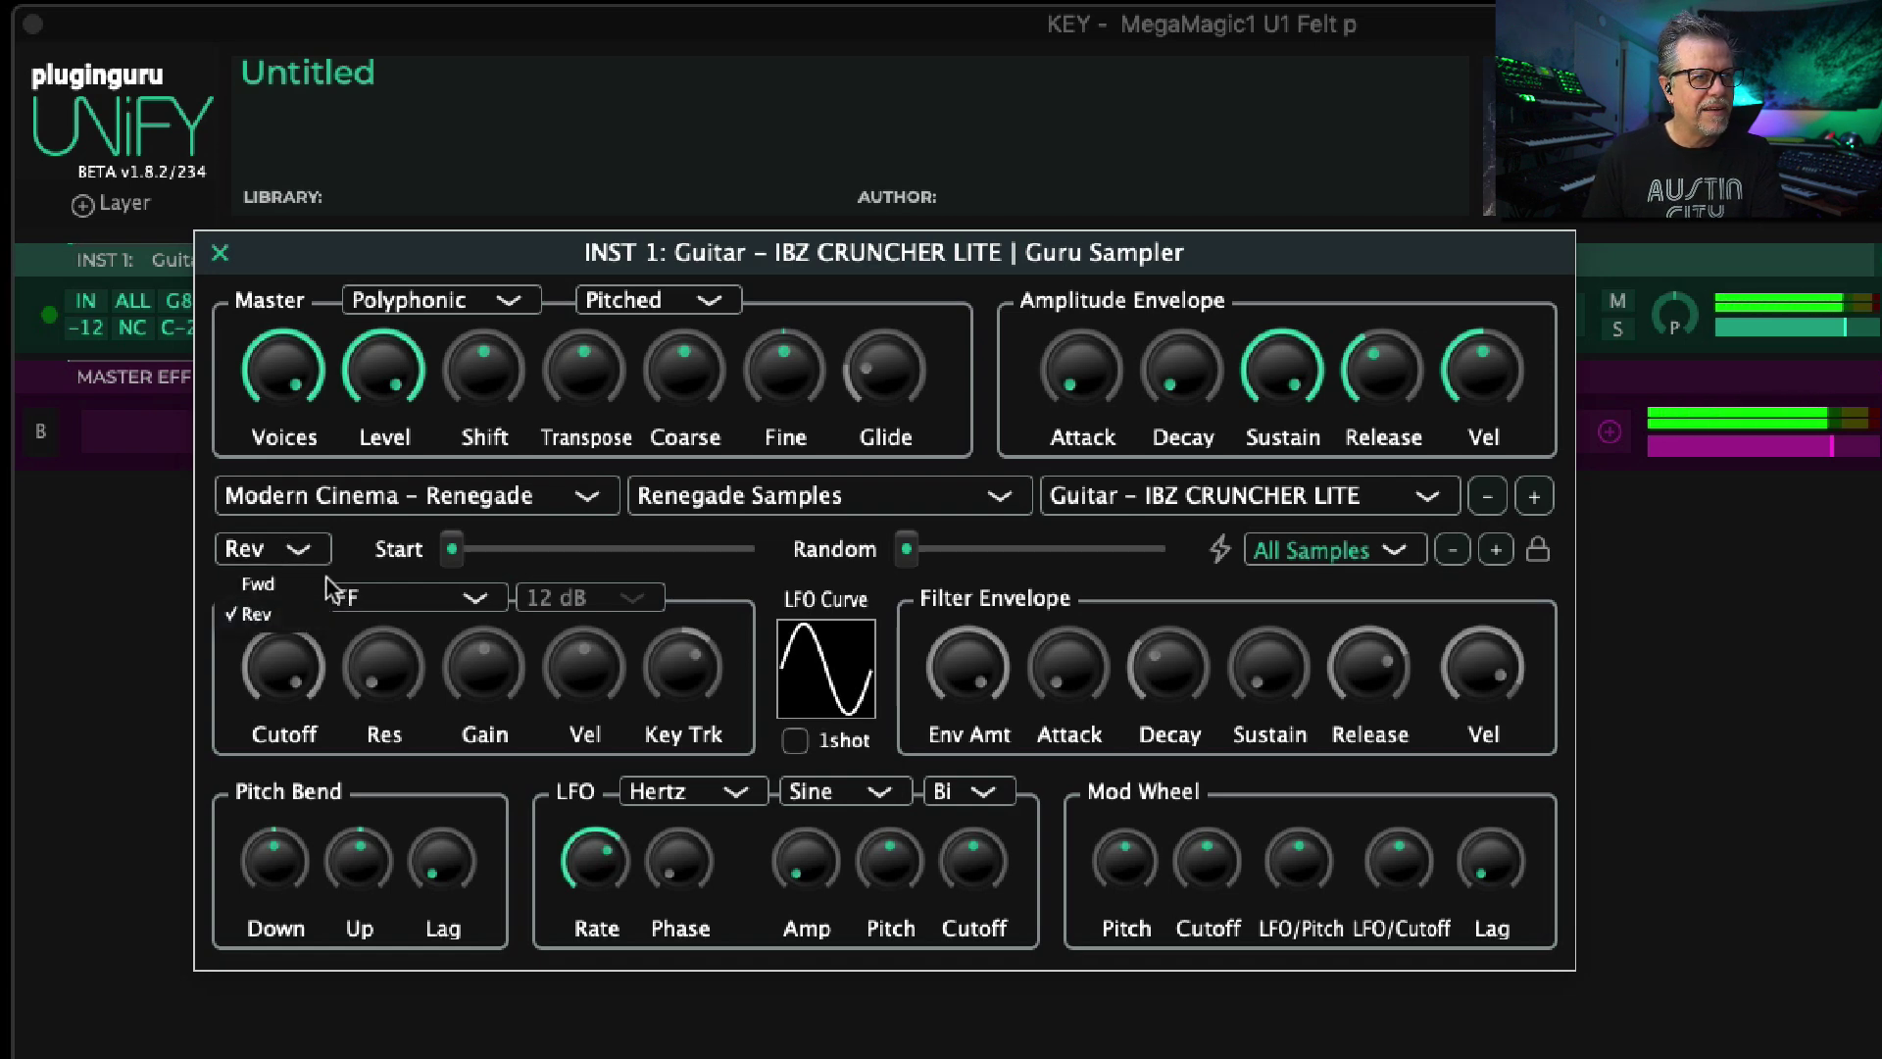
left_click(309, 582)
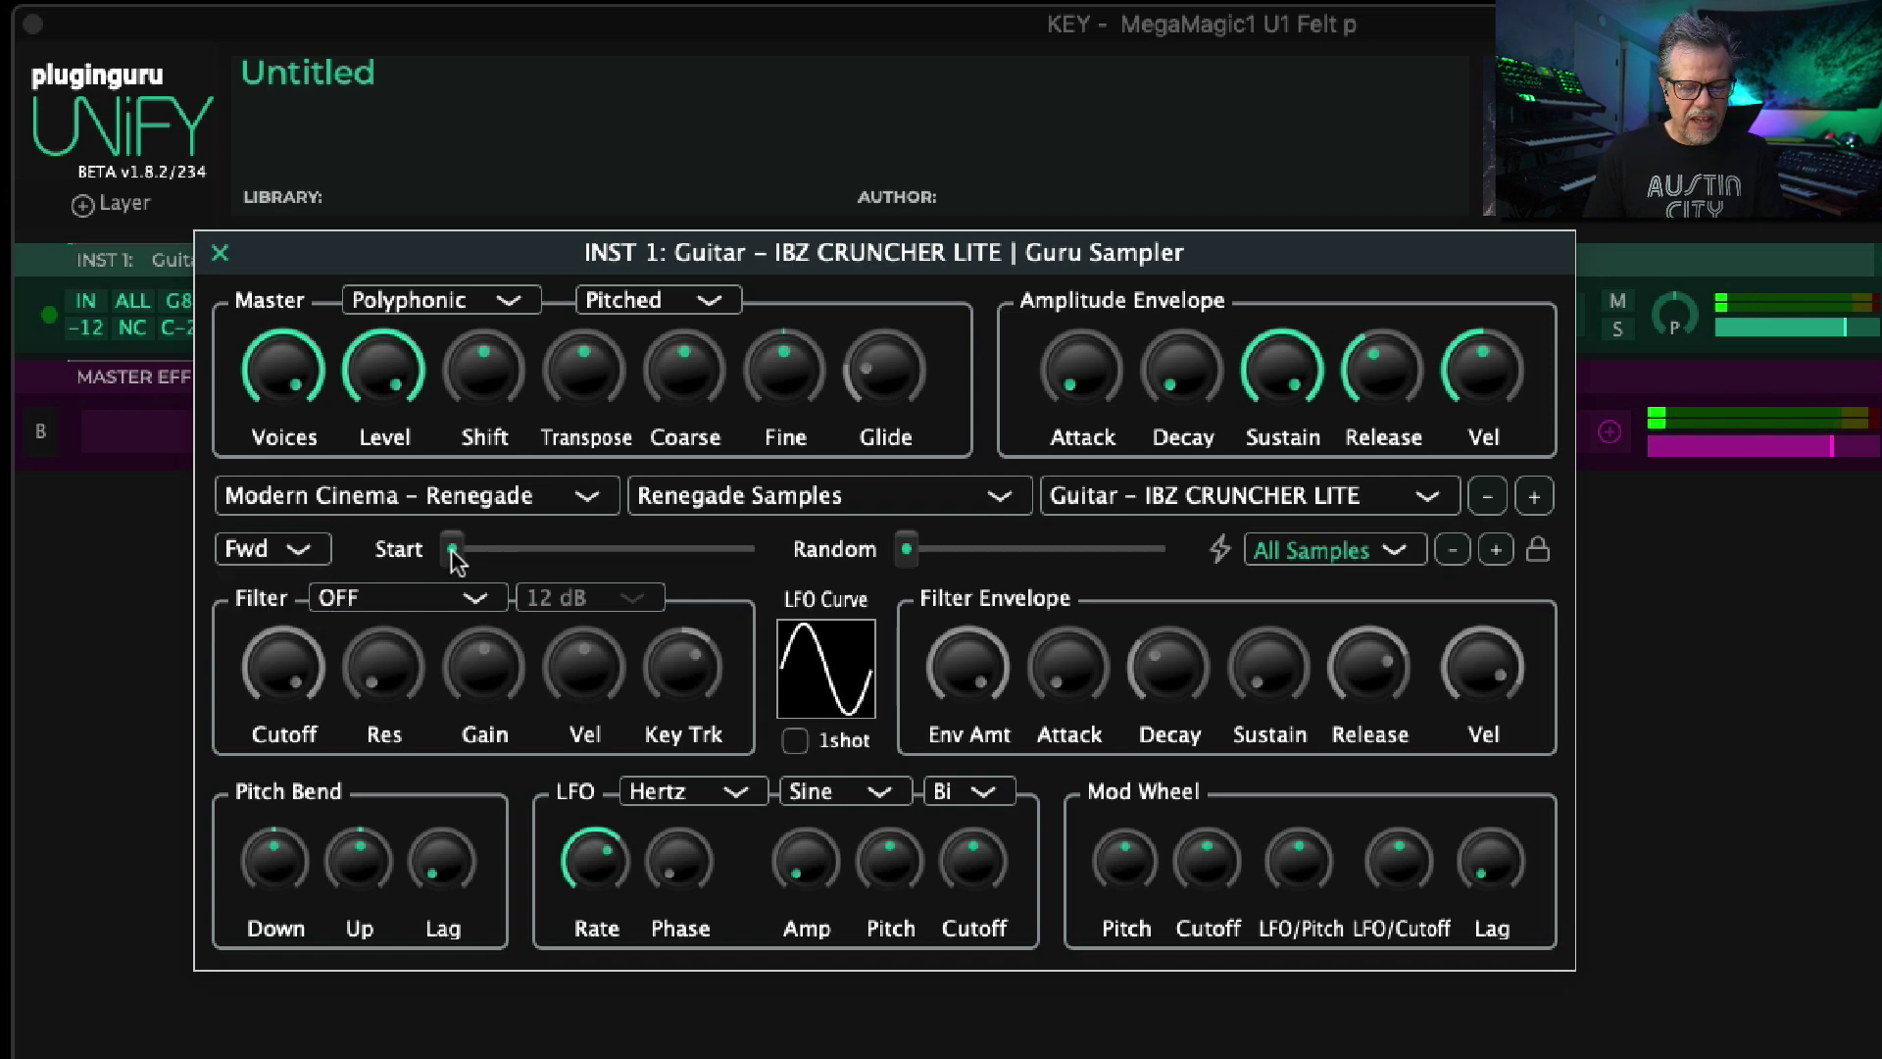
Step: Load DRUM KIT - NEVER SURRENDER from the PlugInGuru UNITED V1 library and lengthen the amplitude envelope's Release
left_click(1228, 495)
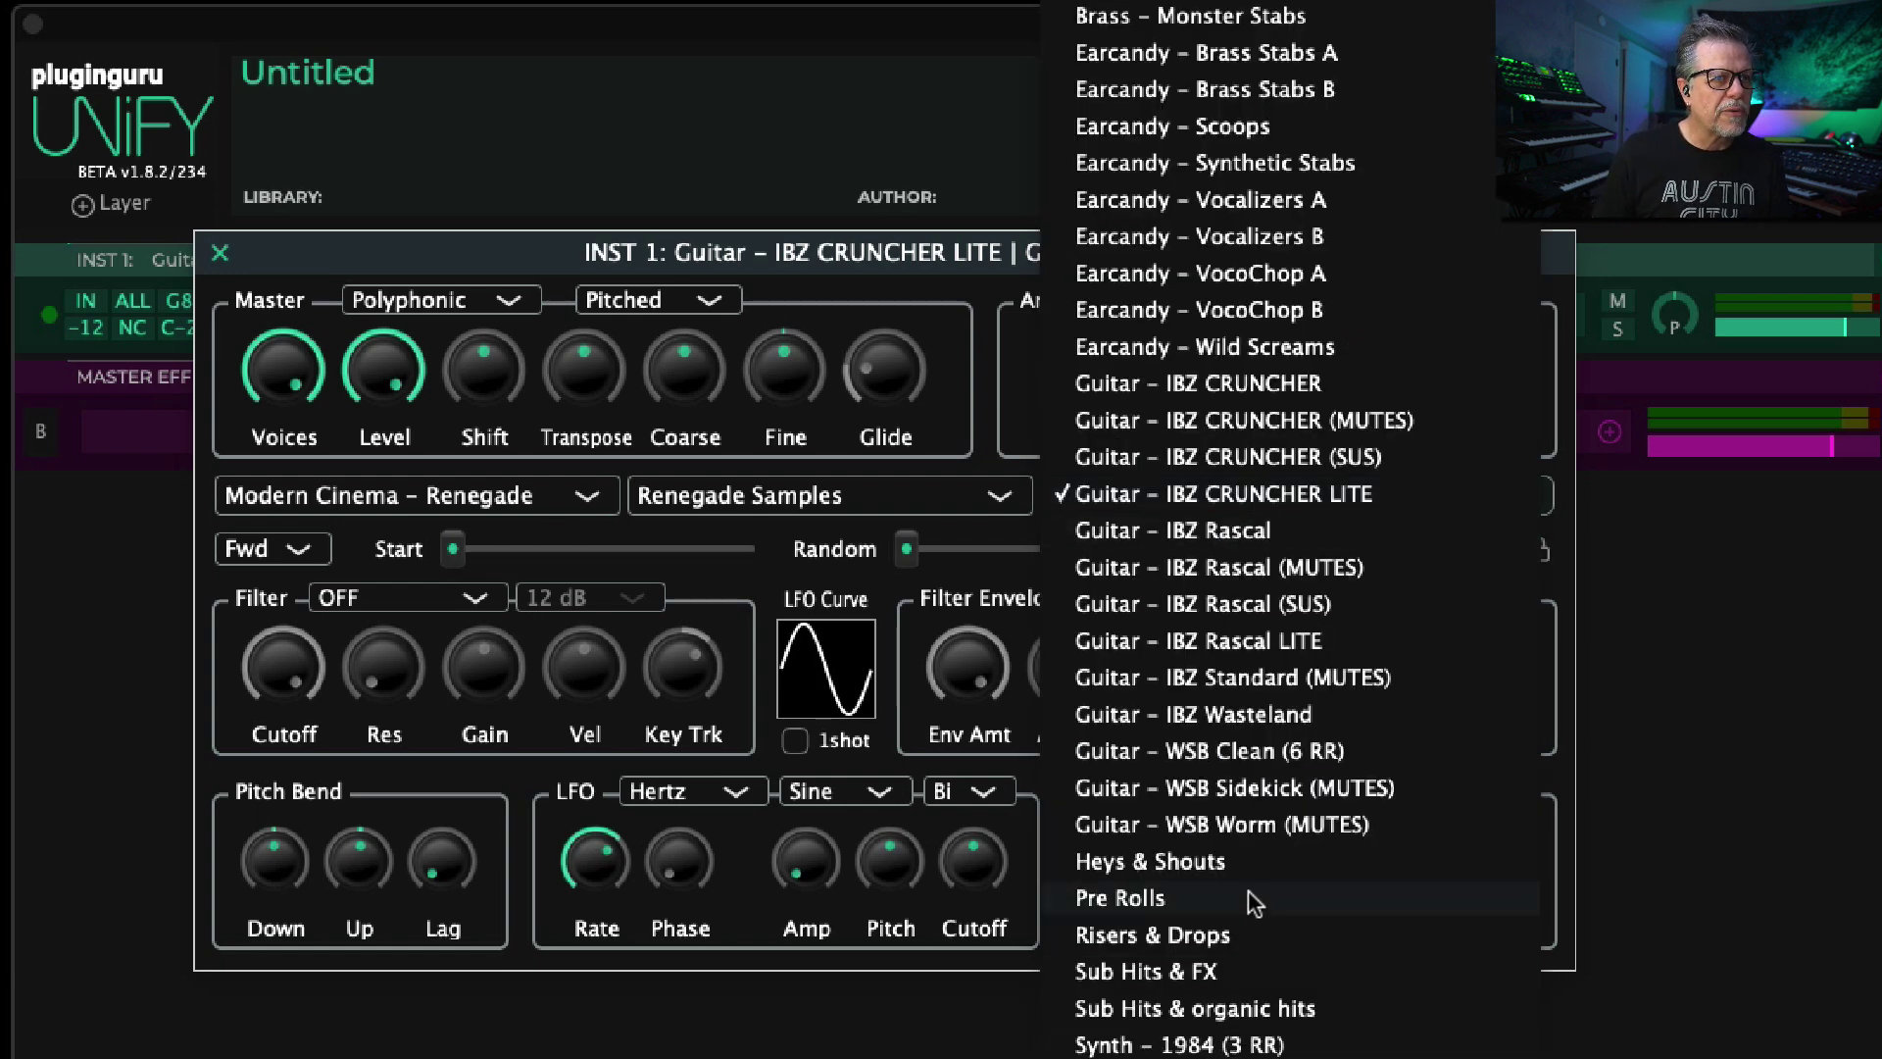
left_click(528, 487)
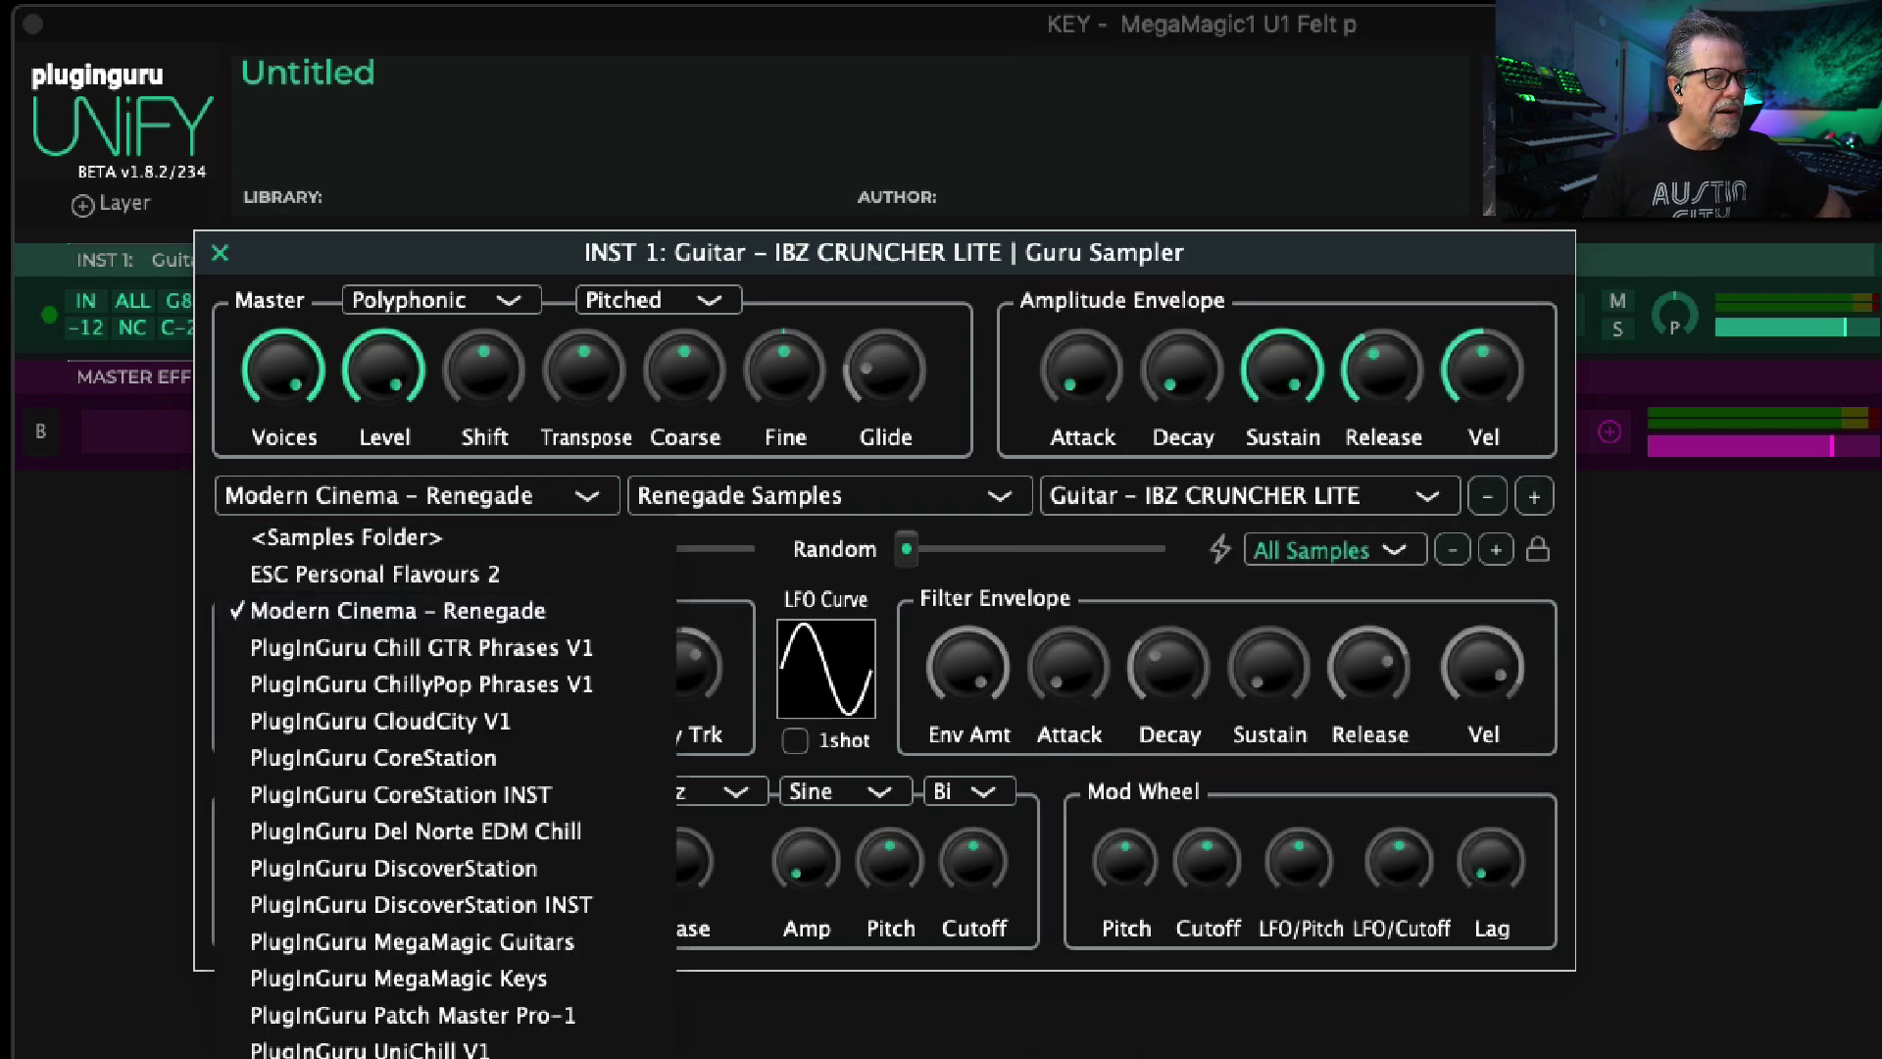
left_click(412, 1049)
left_click(1127, 490)
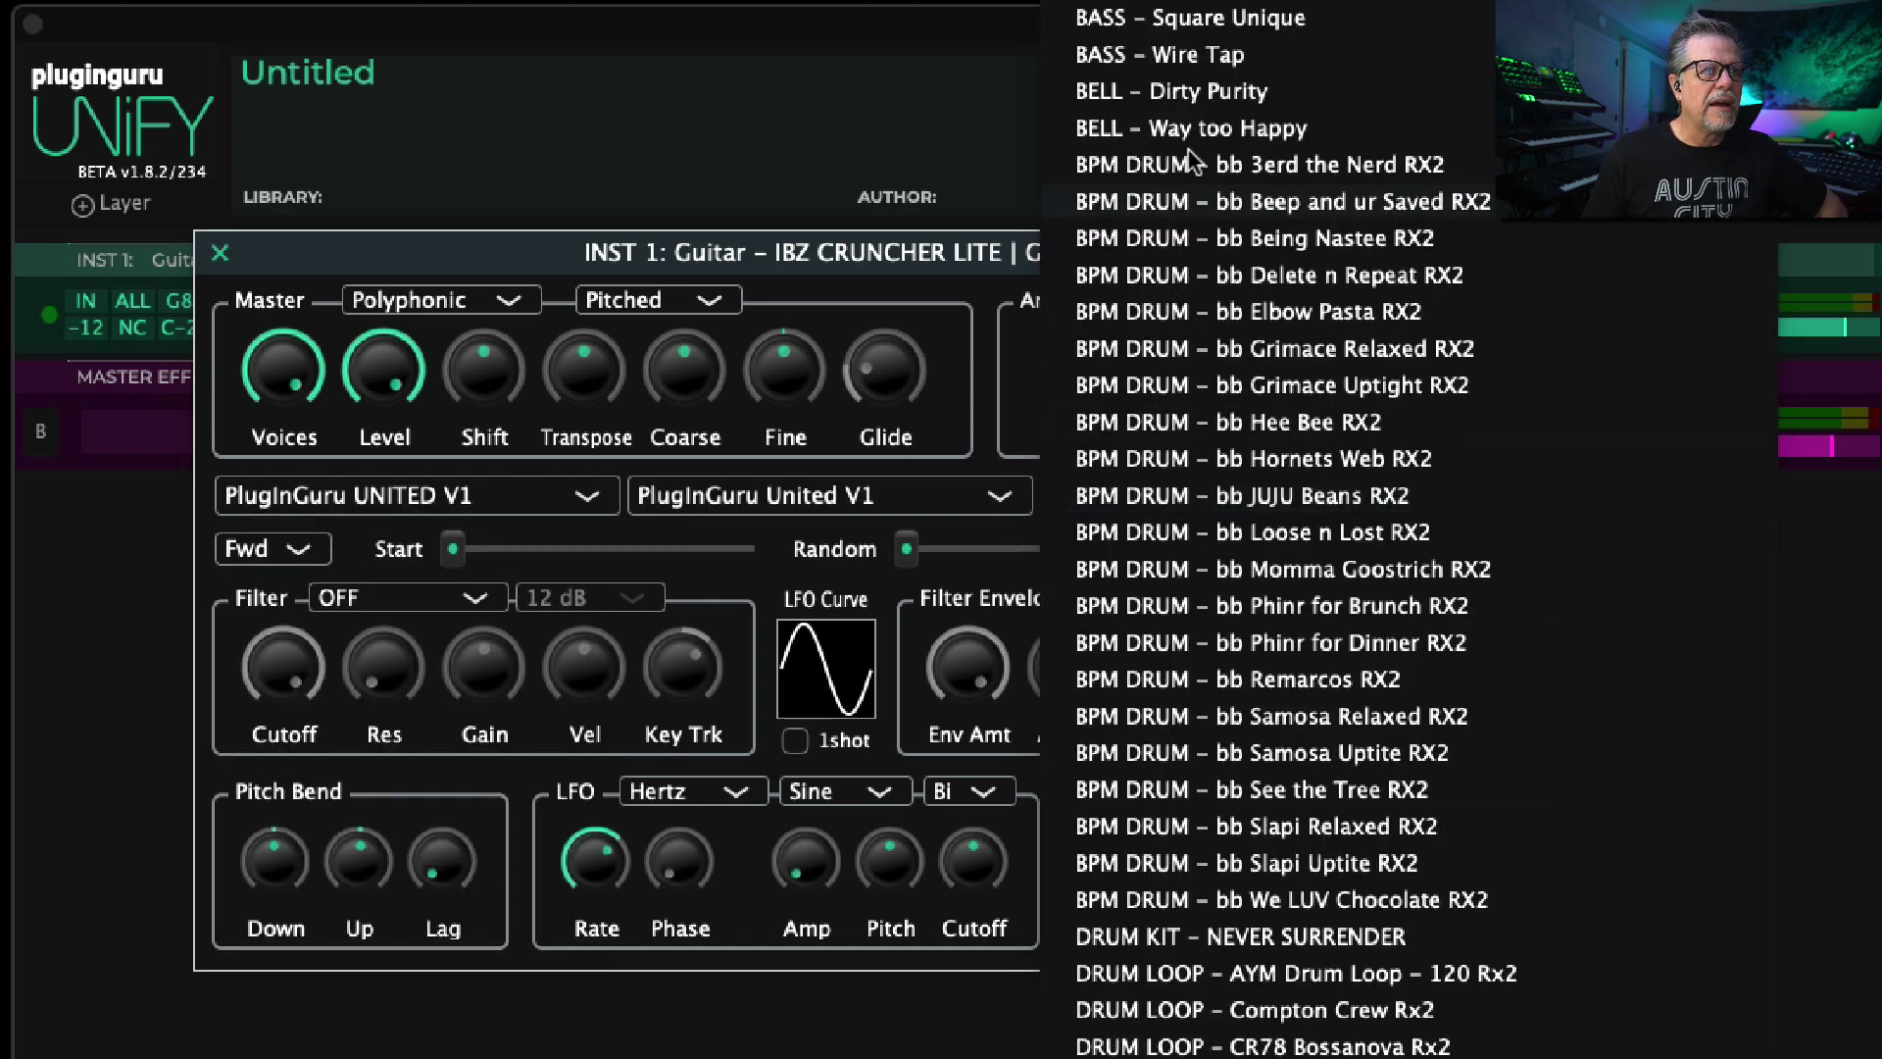
left_click(1284, 939)
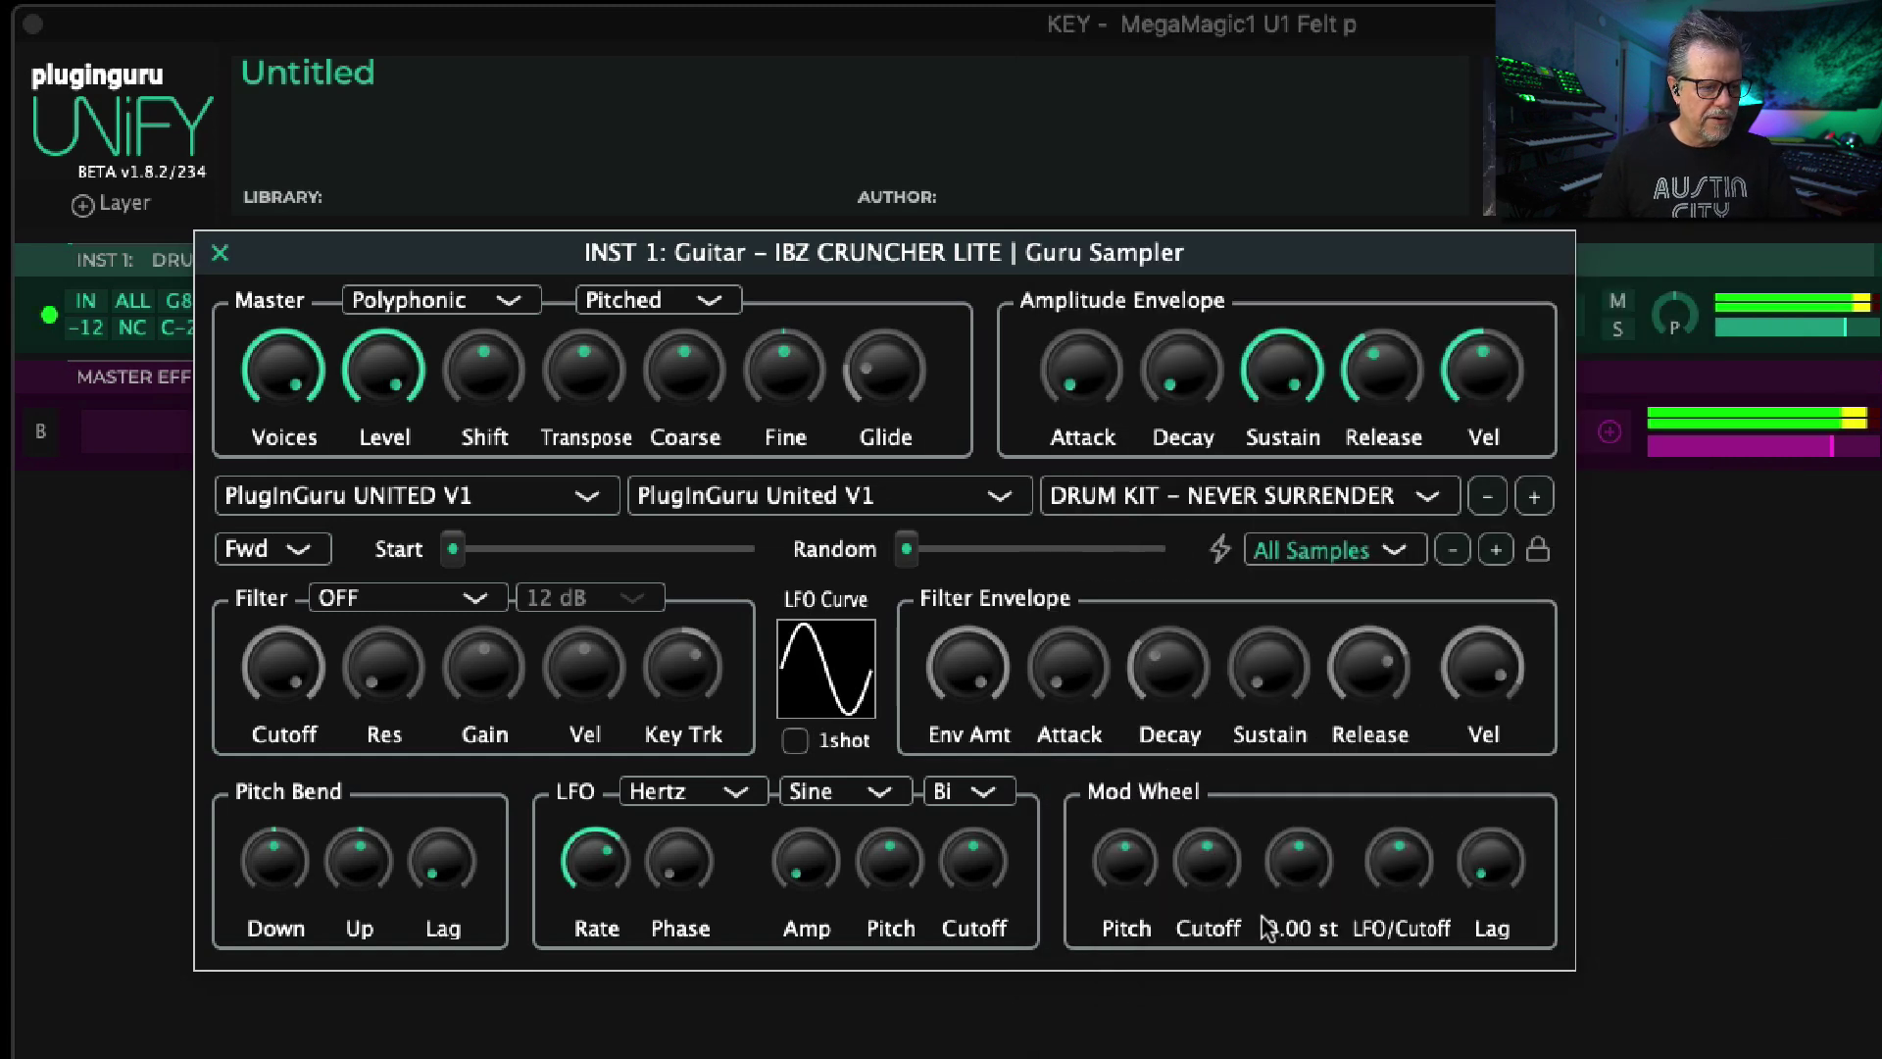
mouse_move(1381, 377)
left_click_drag(1380, 377, 1393, 320)
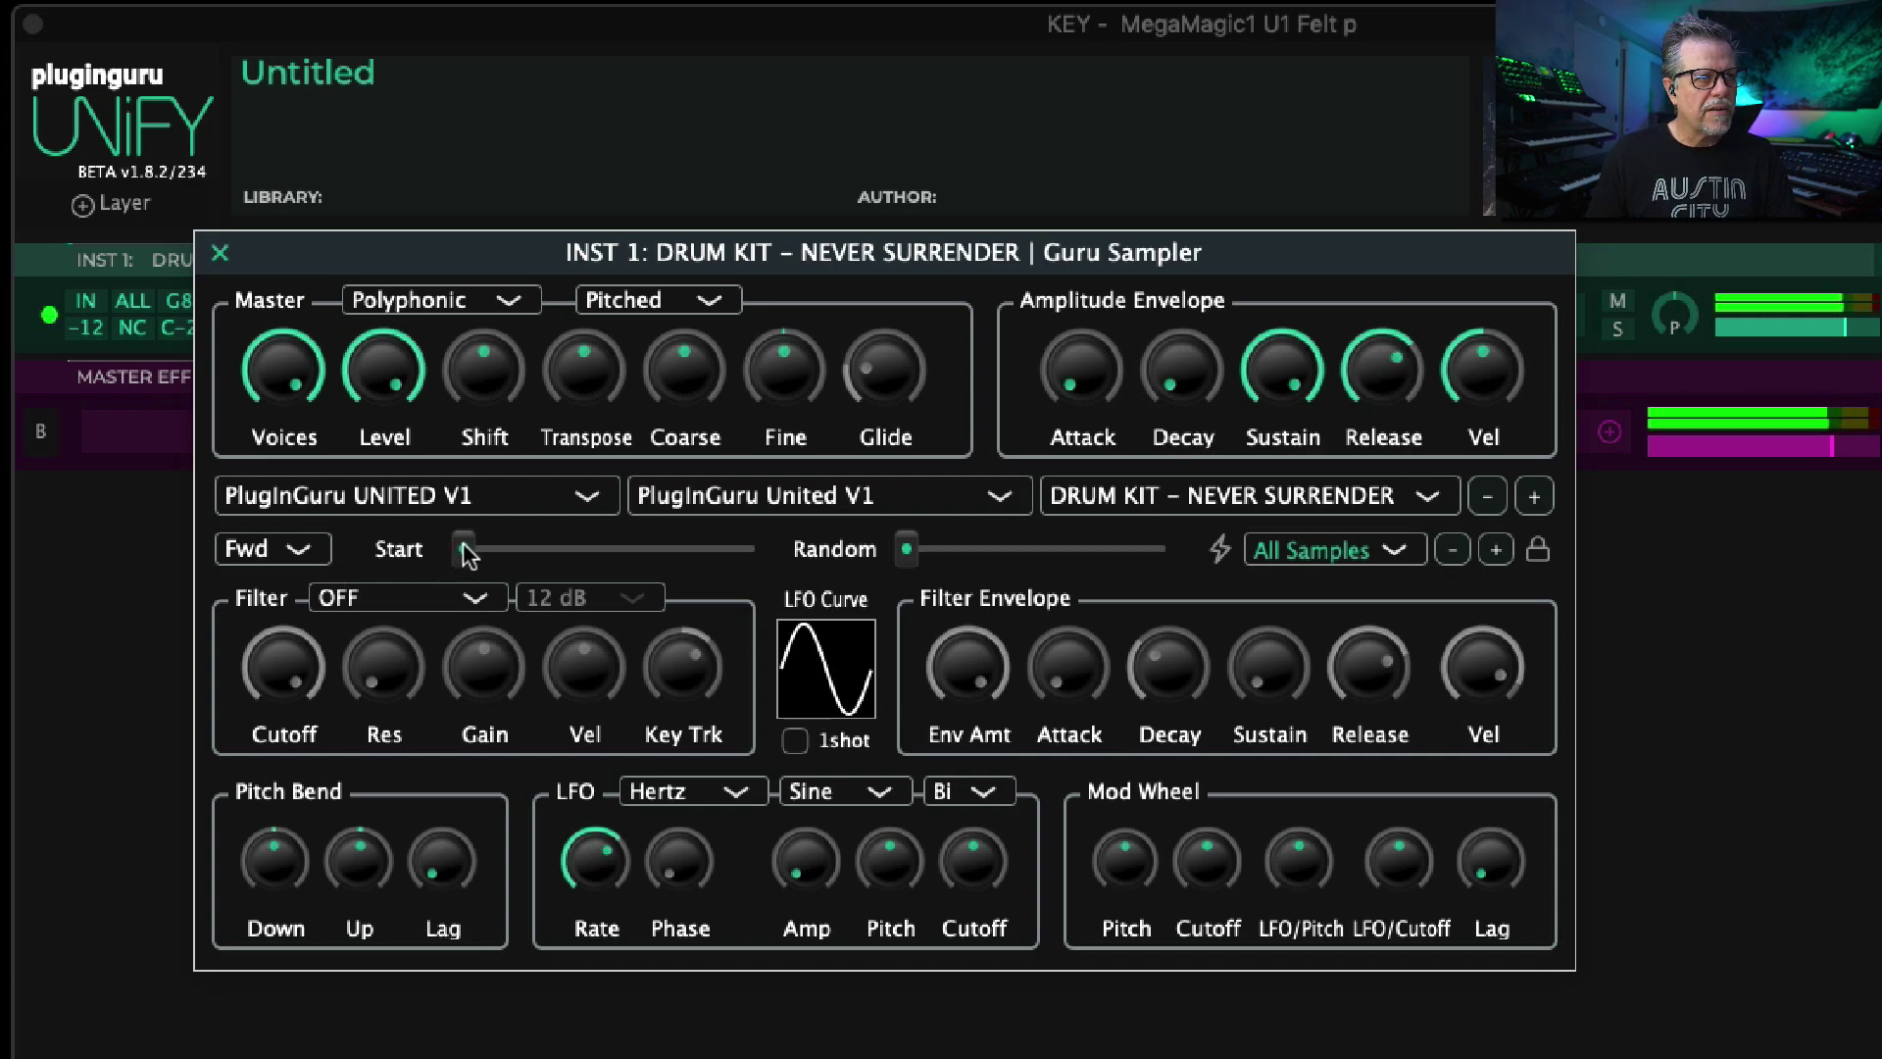
Step: Move the drum kit's sample Start about 40% in, and test an amplitude Attack of 0.005 sec before resetting it
left_click_drag(453, 551, 569, 567)
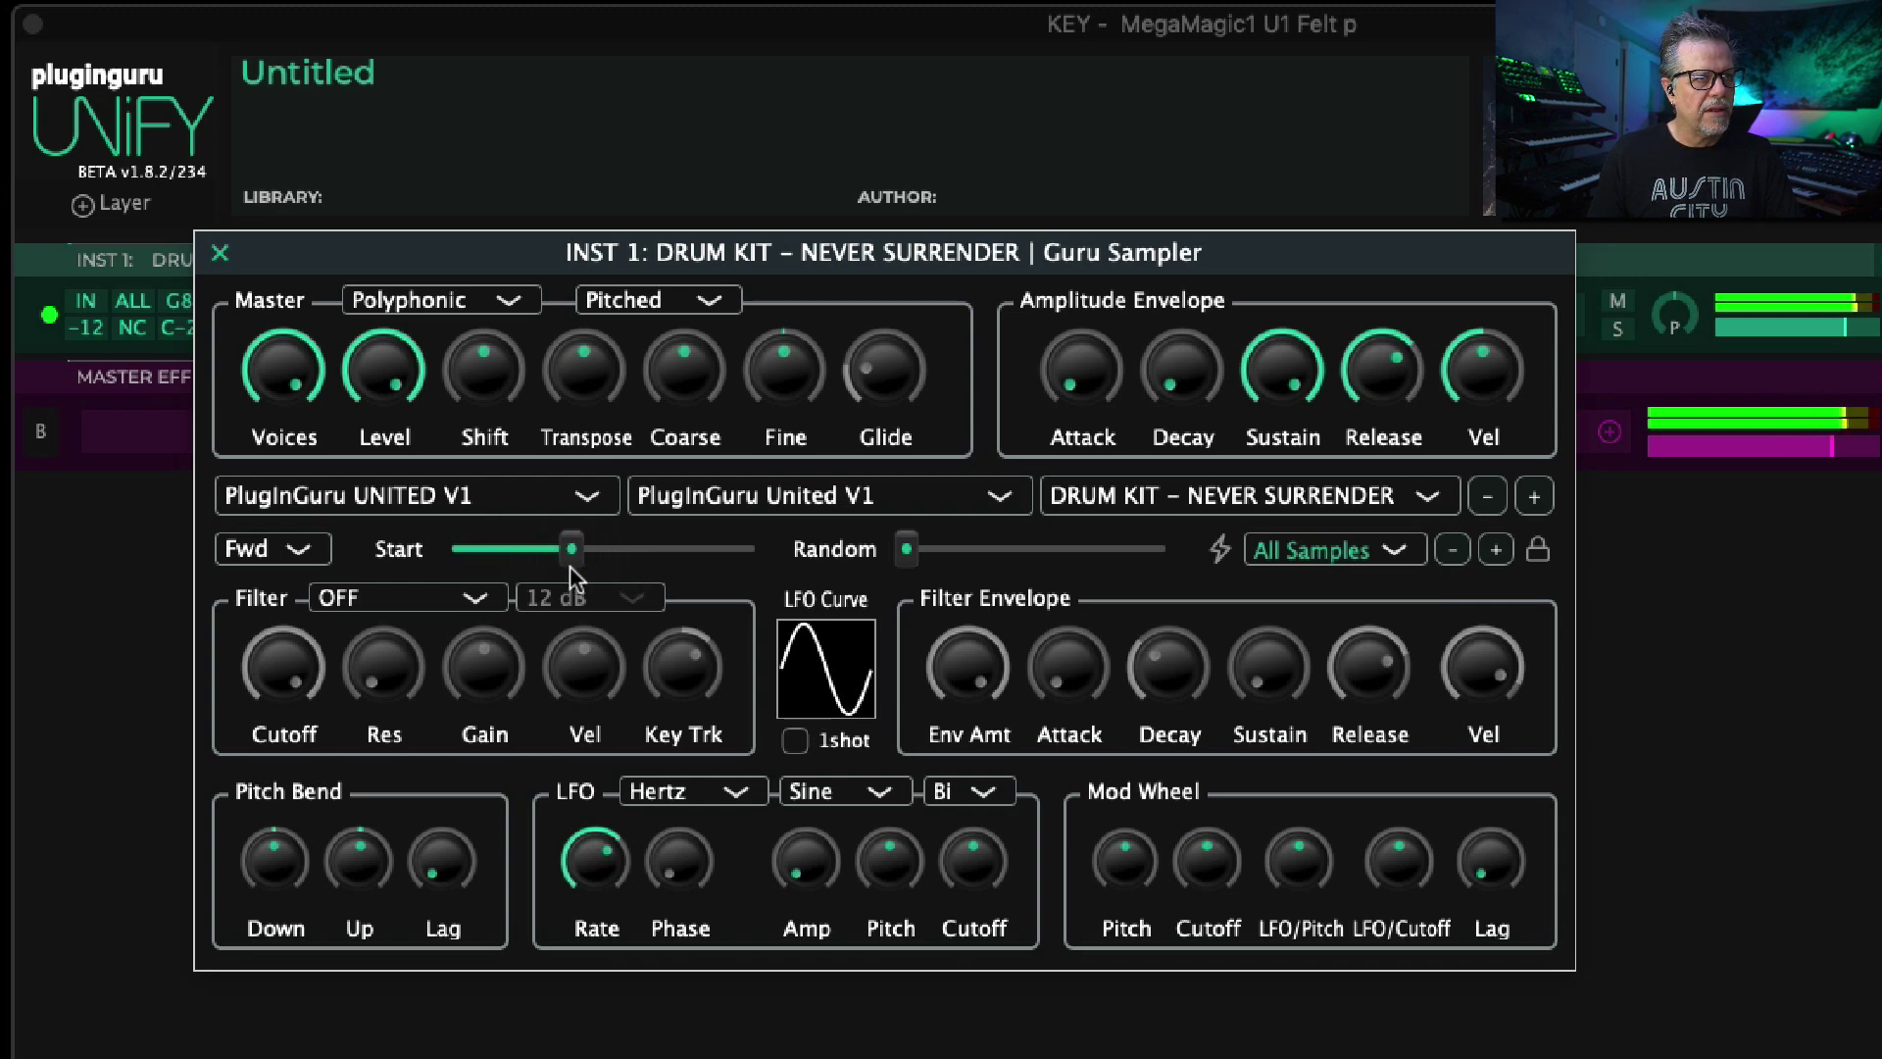
mouse_move(1078, 380)
left_click_drag(1078, 381, 1088, 335)
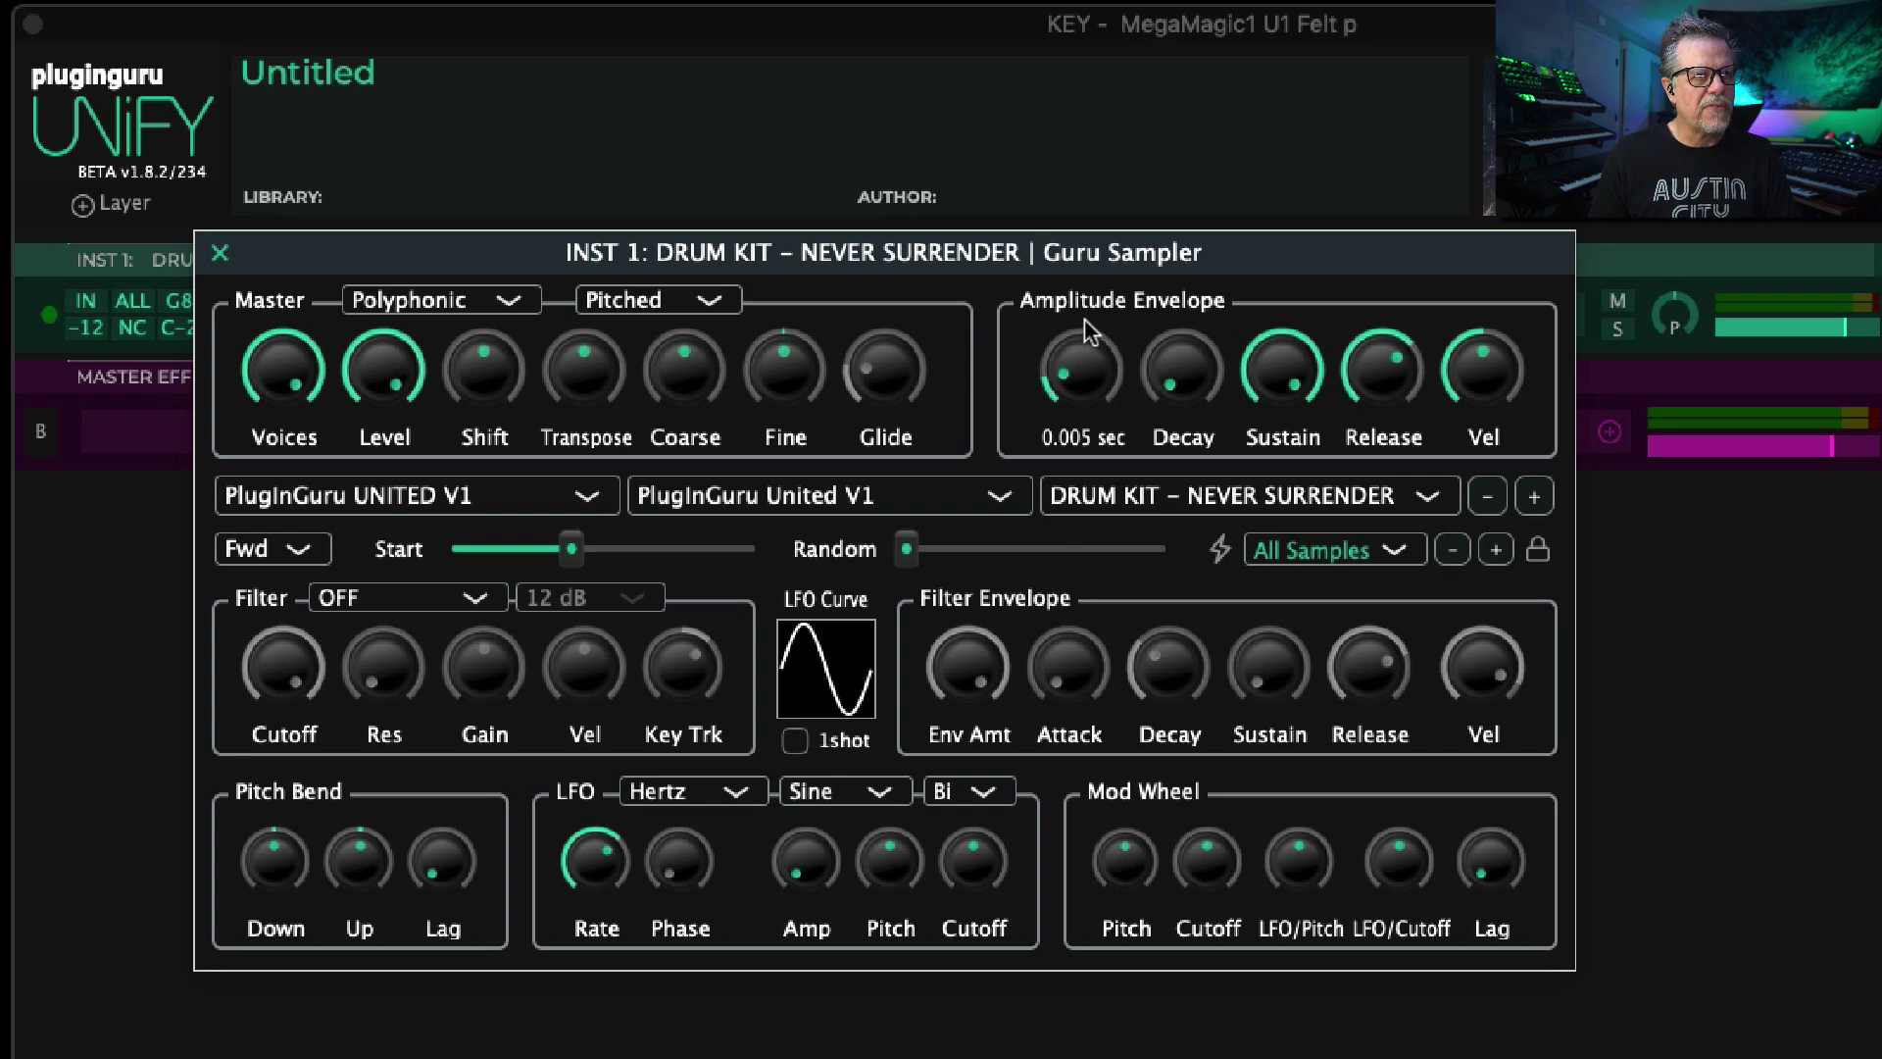
double_click(1078, 386)
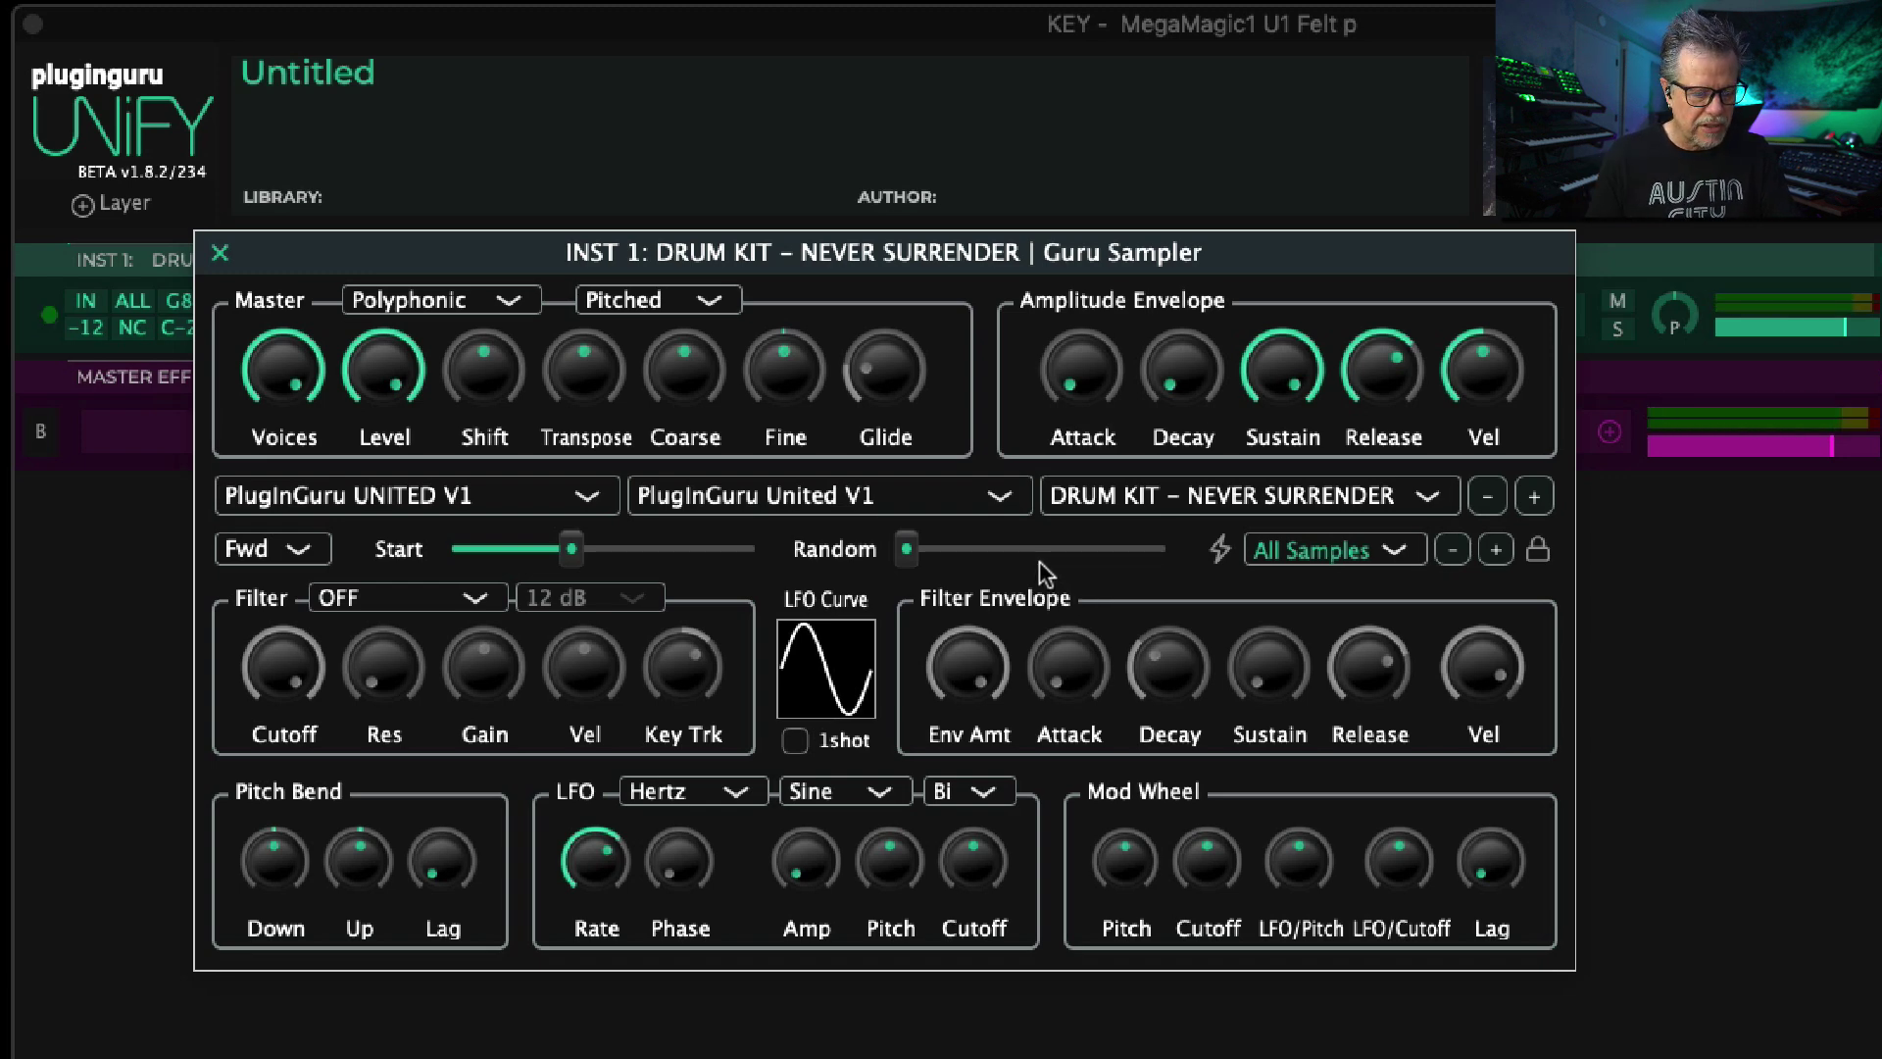
Step: Test Random at just over half with a 0.005 sec amplitude Attack, and return Random and Start to zero
left_click_drag(572, 550, 552, 554)
left_click_drag(906, 550, 1054, 564)
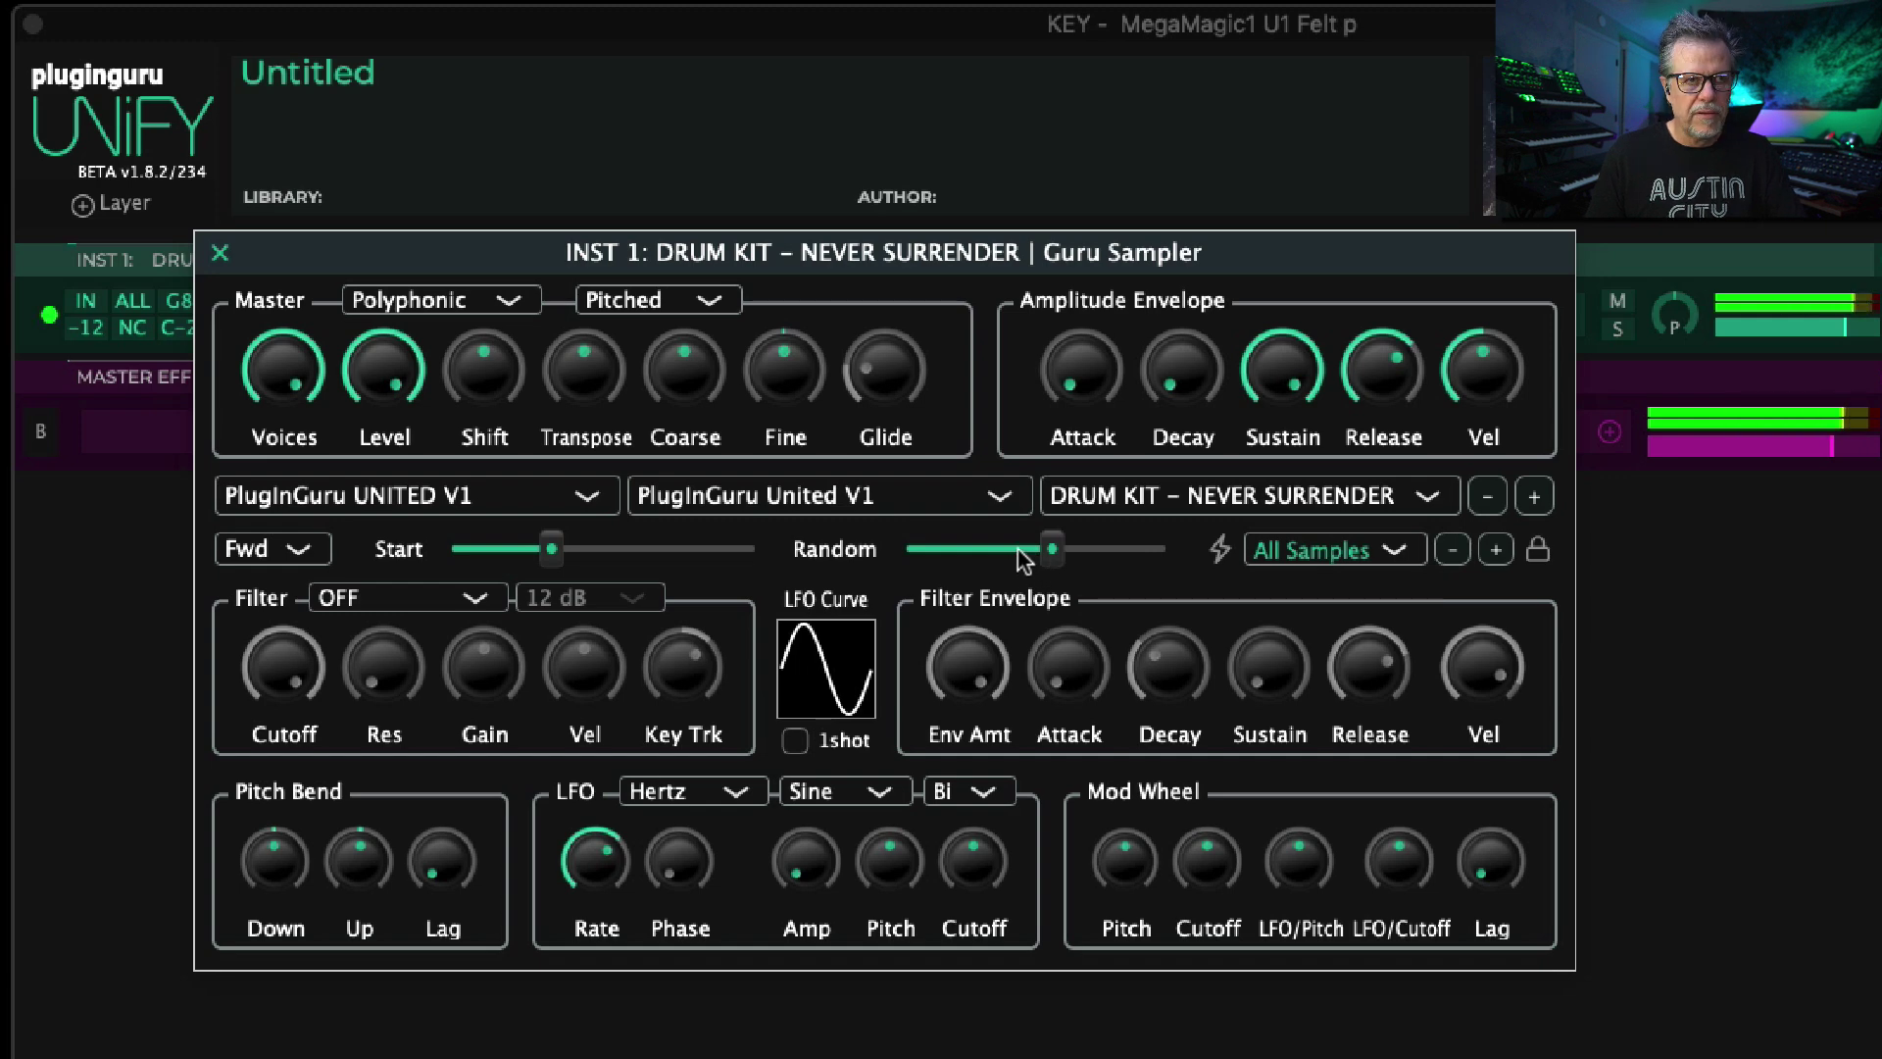
mouse_move(1098, 380)
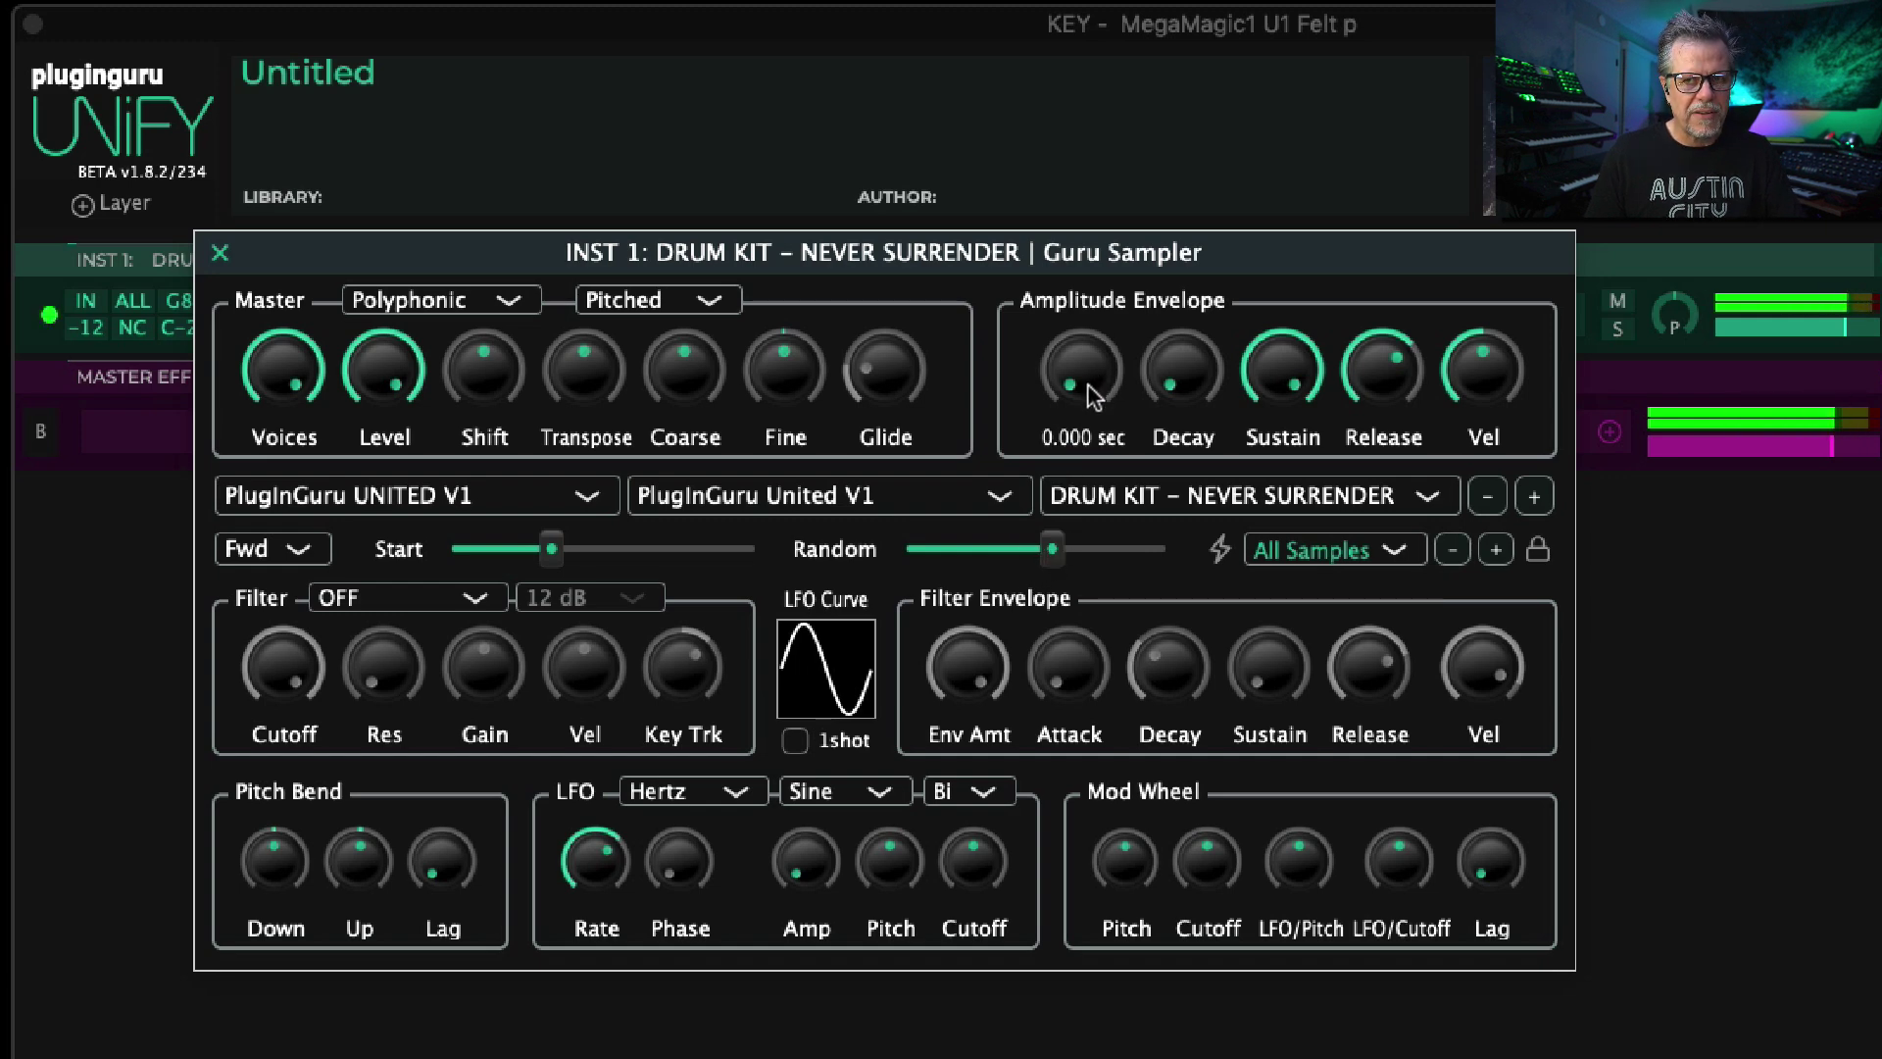
left_click_drag(1090, 383, 1097, 338)
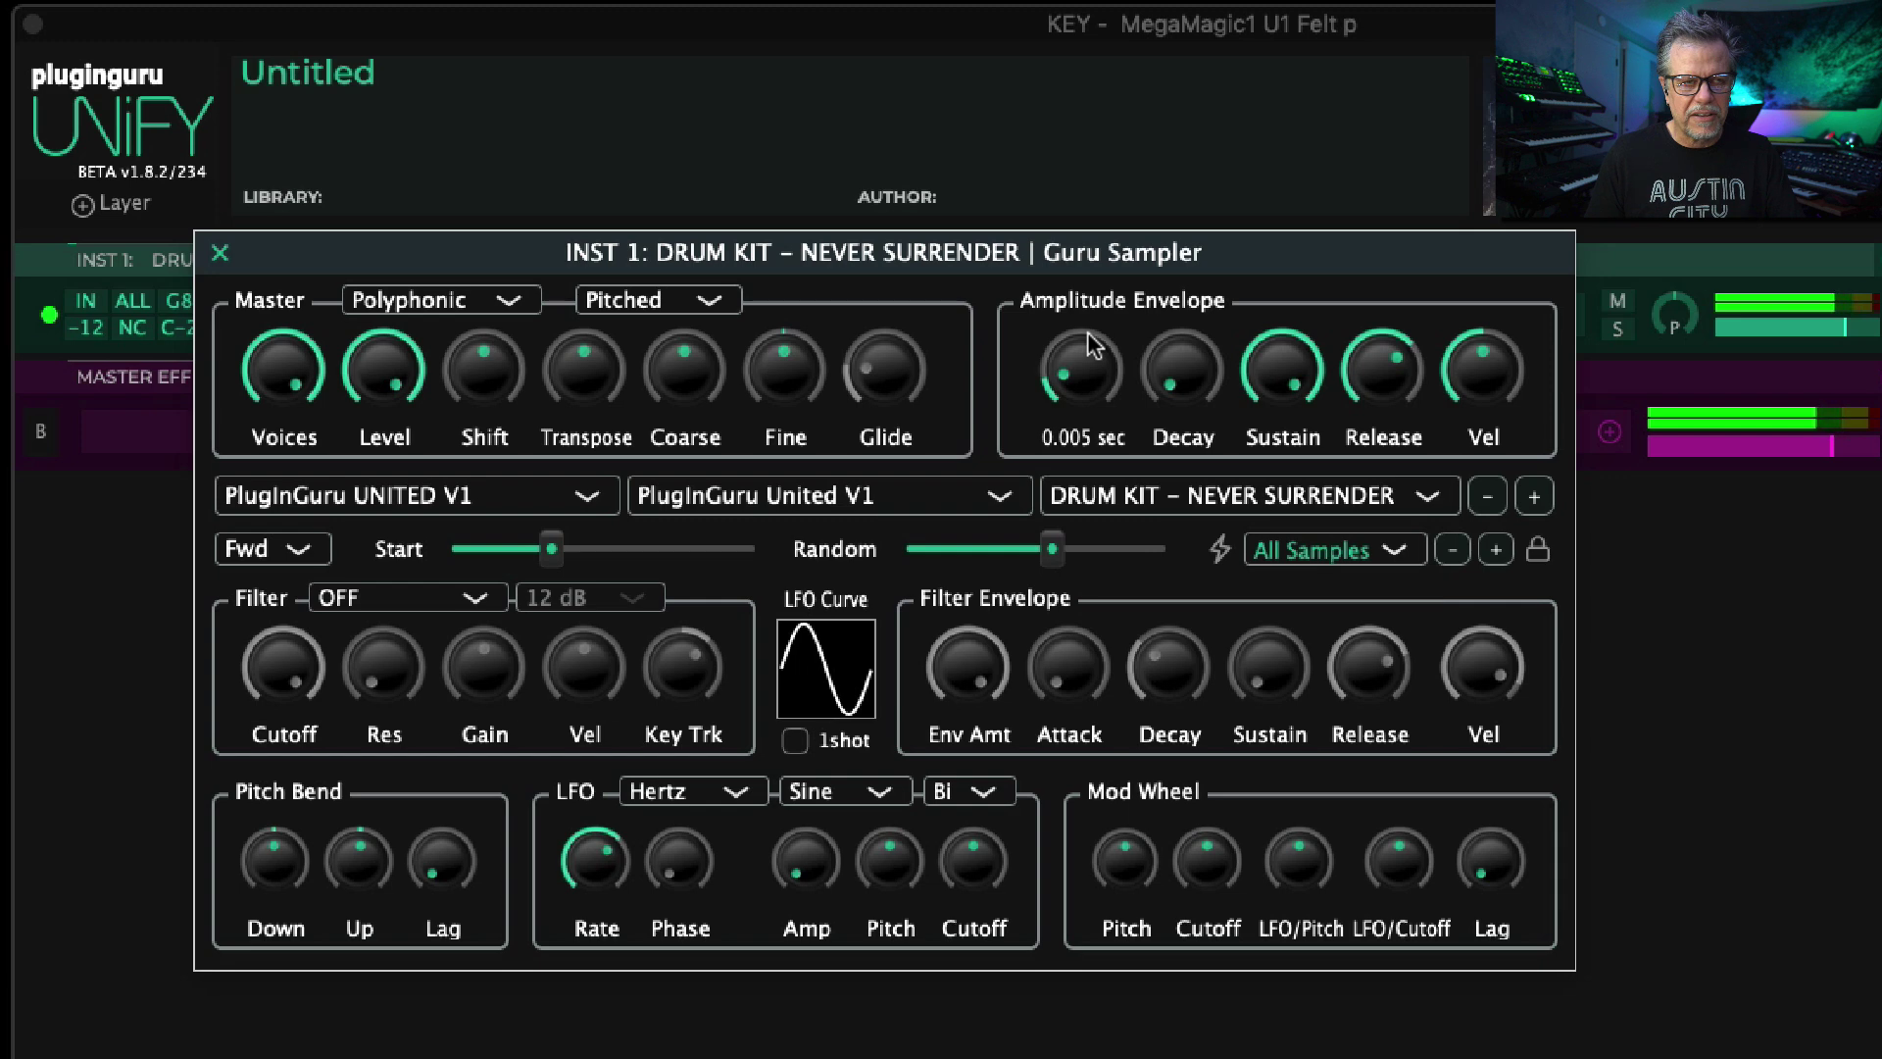
left_click_drag(1068, 555, 899, 554)
left_click_drag(547, 552, 360, 572)
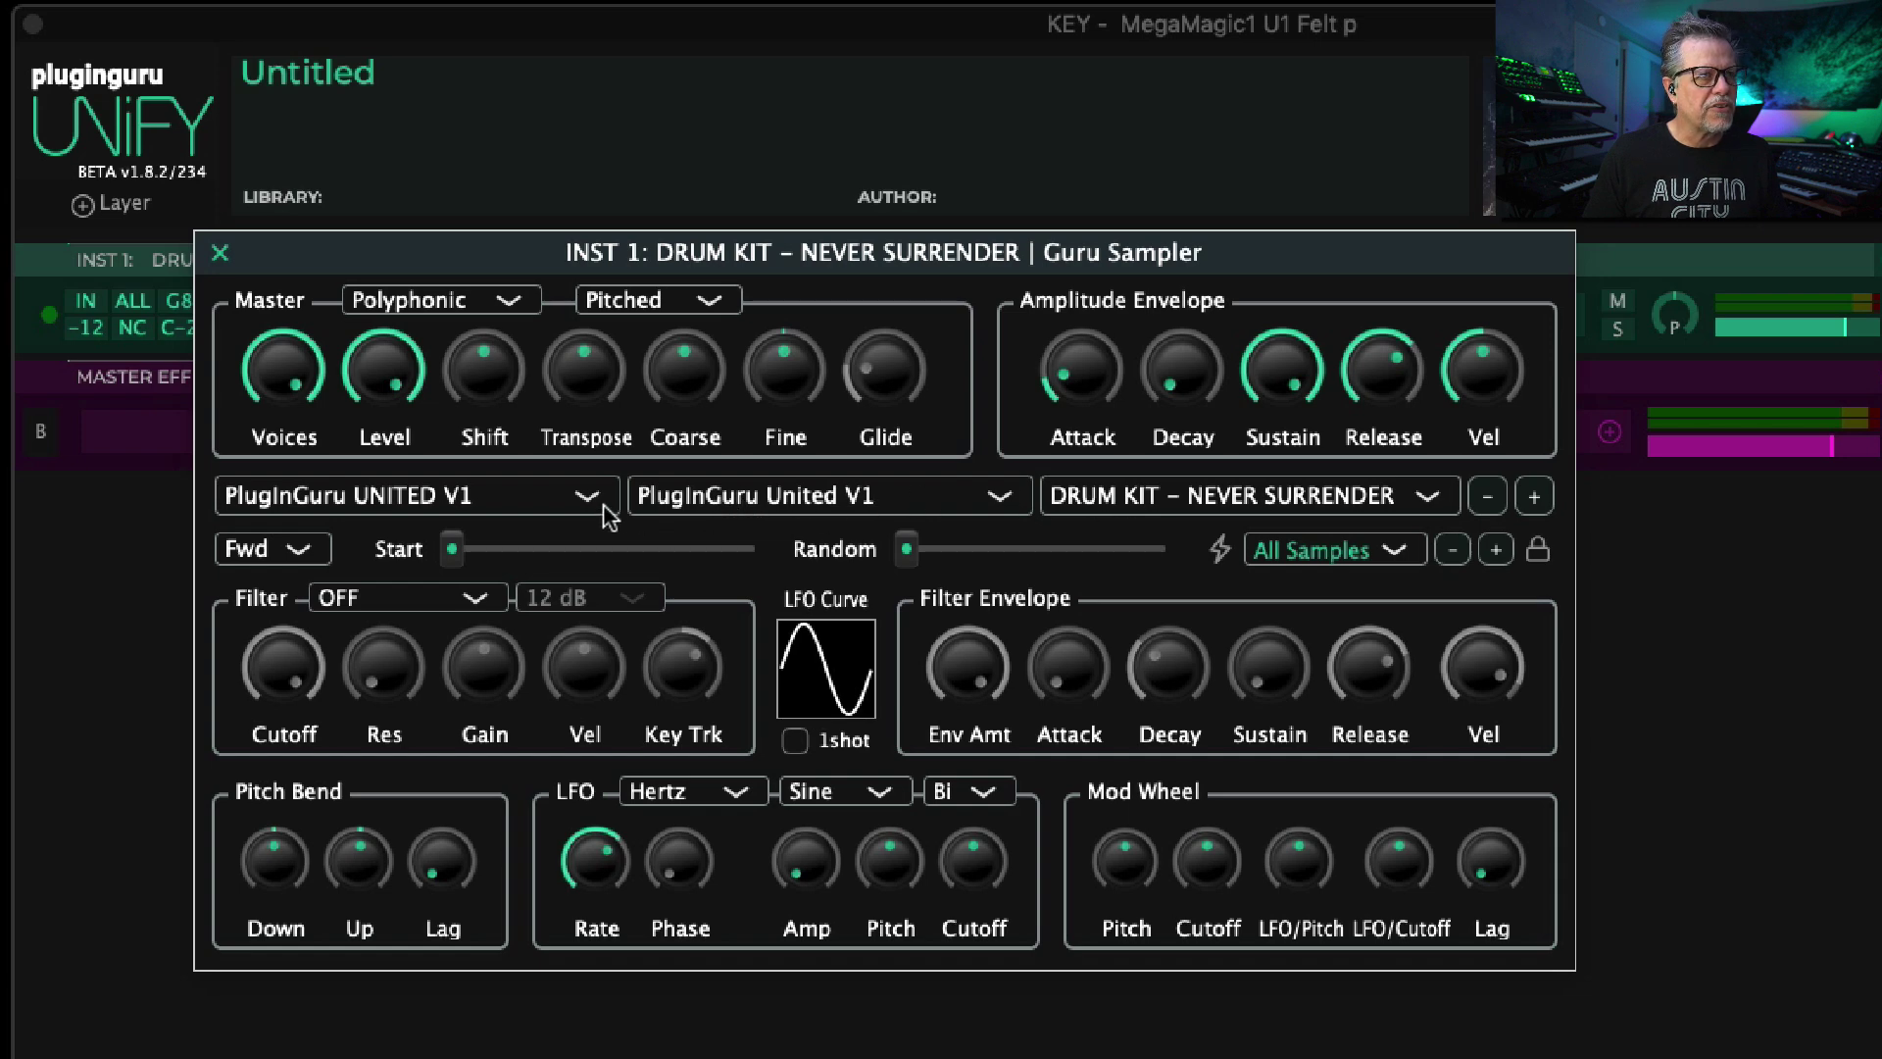
Step: Load the SYNTH - Pure Synergy sample with Random just over half and a shorter amplitude Release
left_click(1192, 500)
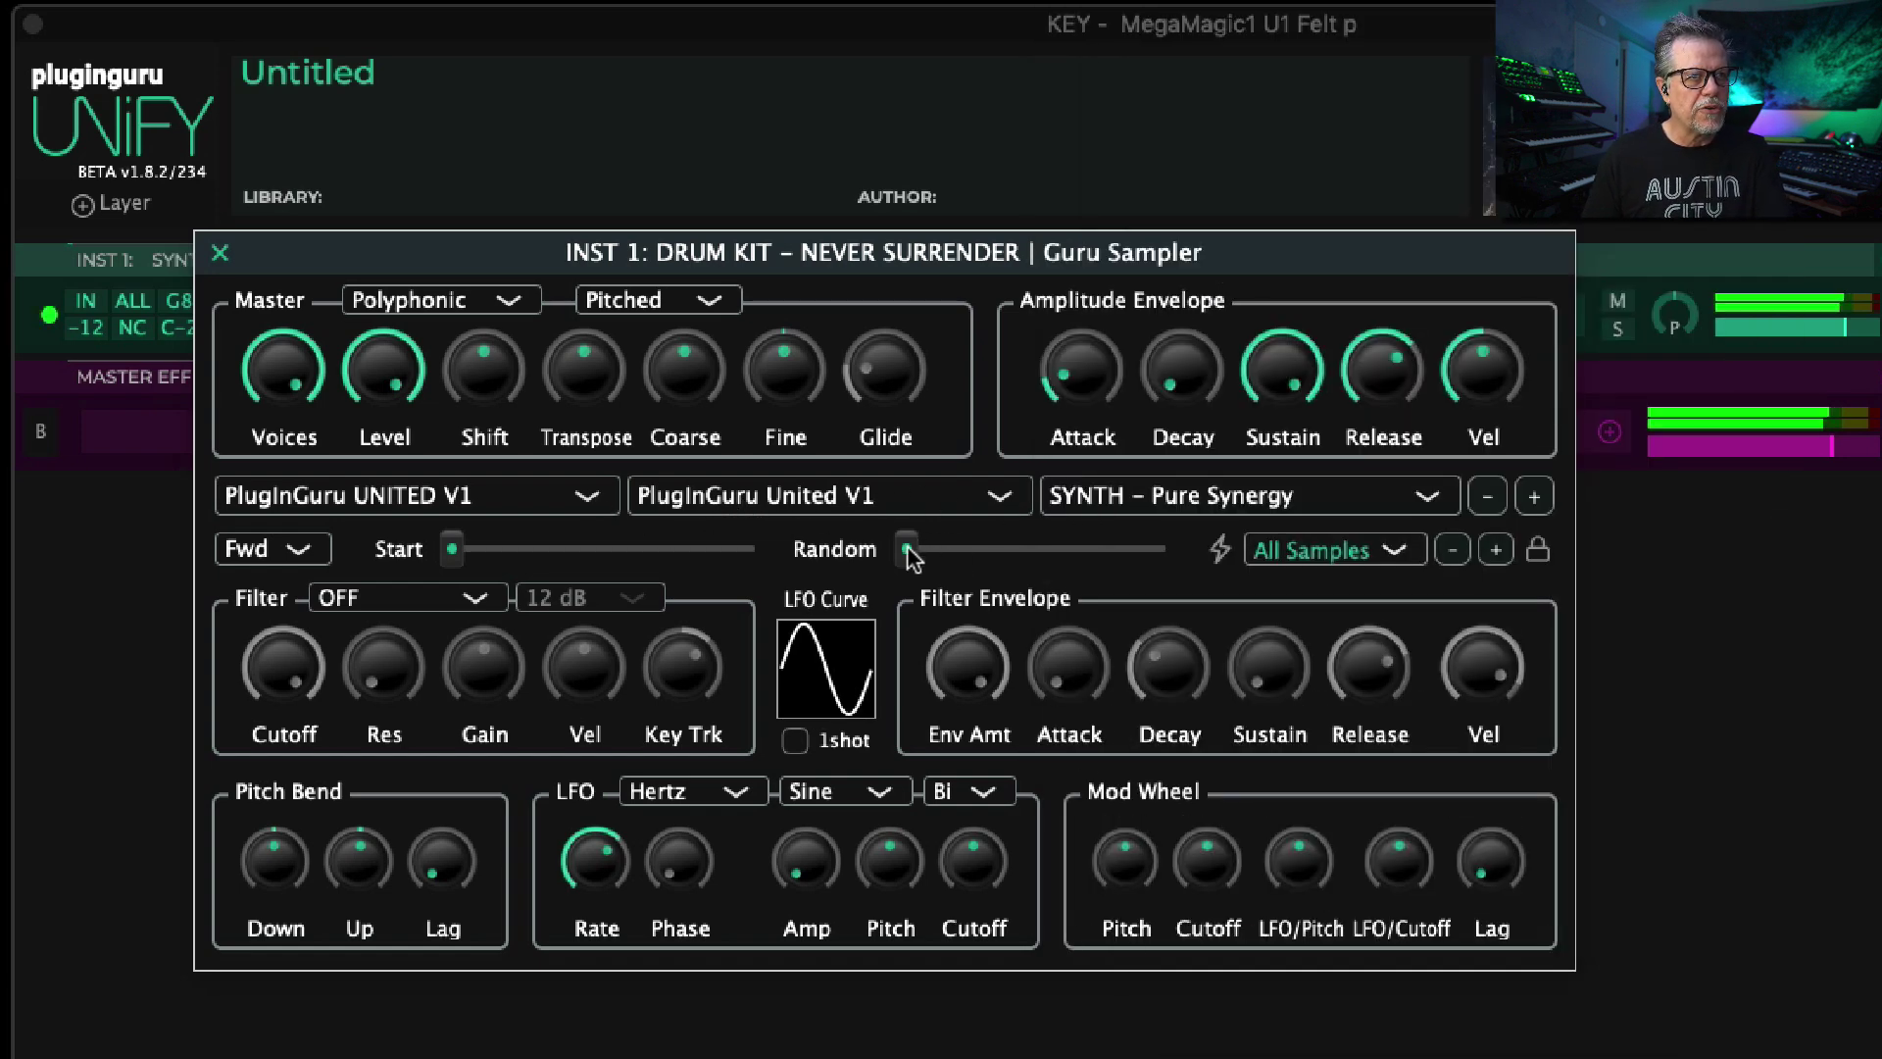
left_click_drag(912, 552, 1063, 561)
mouse_move(1382, 377)
left_click_drag(1381, 378, 1307, 514)
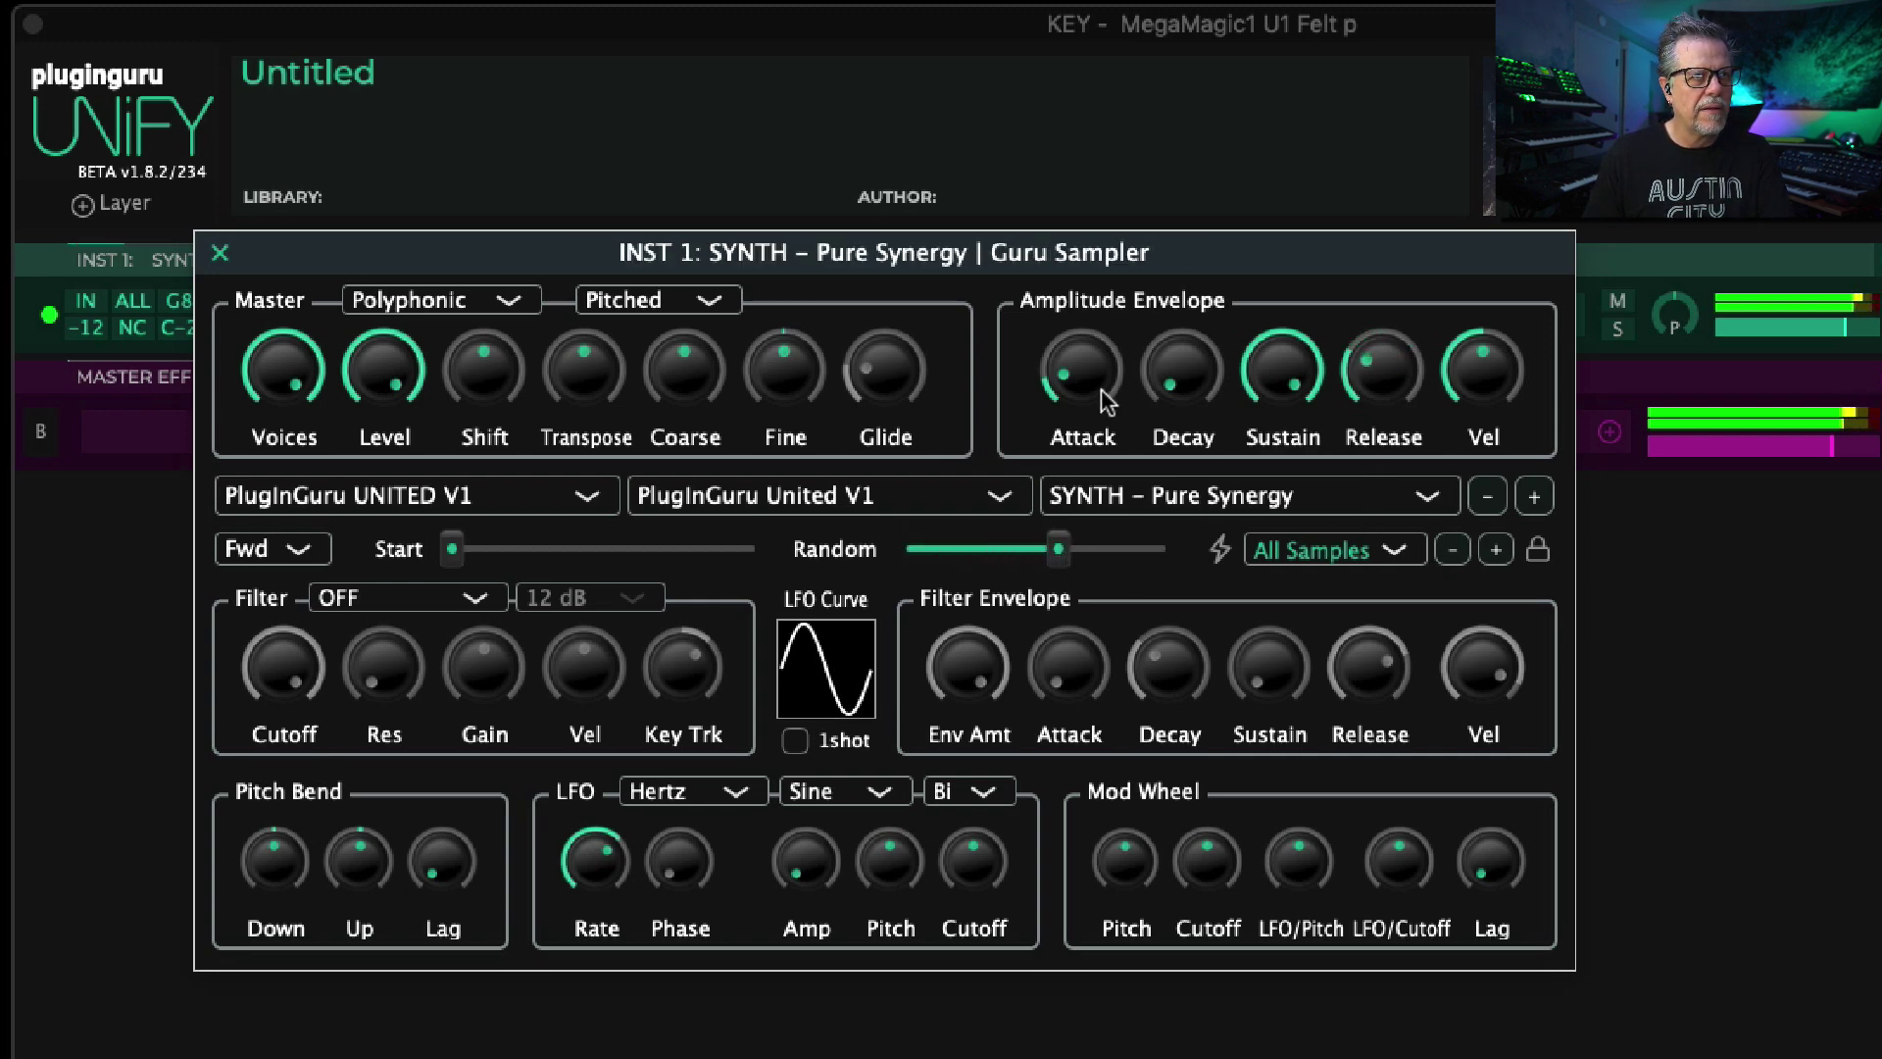
left_click_drag(1382, 382, 1382, 360)
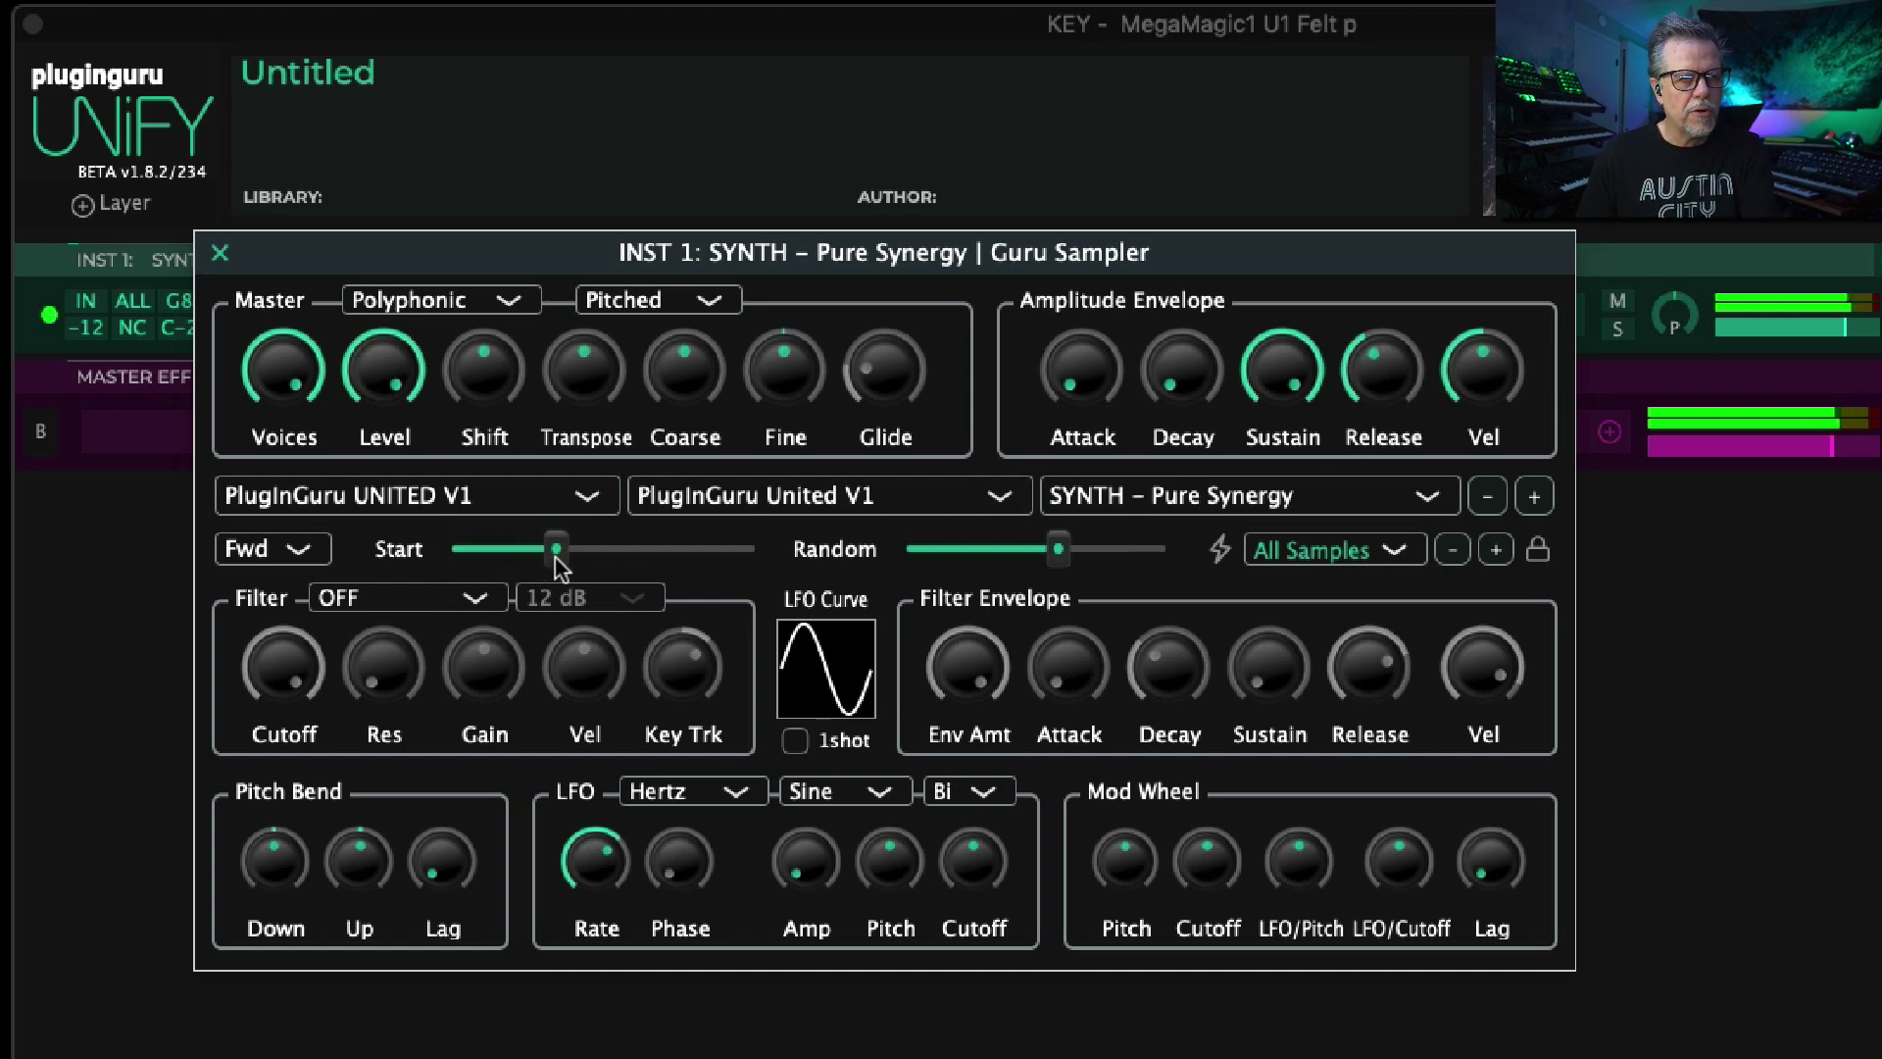
Step: Compare different Random amounts with and without a Start offset on the synth sample, returning both sliders to zero
left_click(1040, 554)
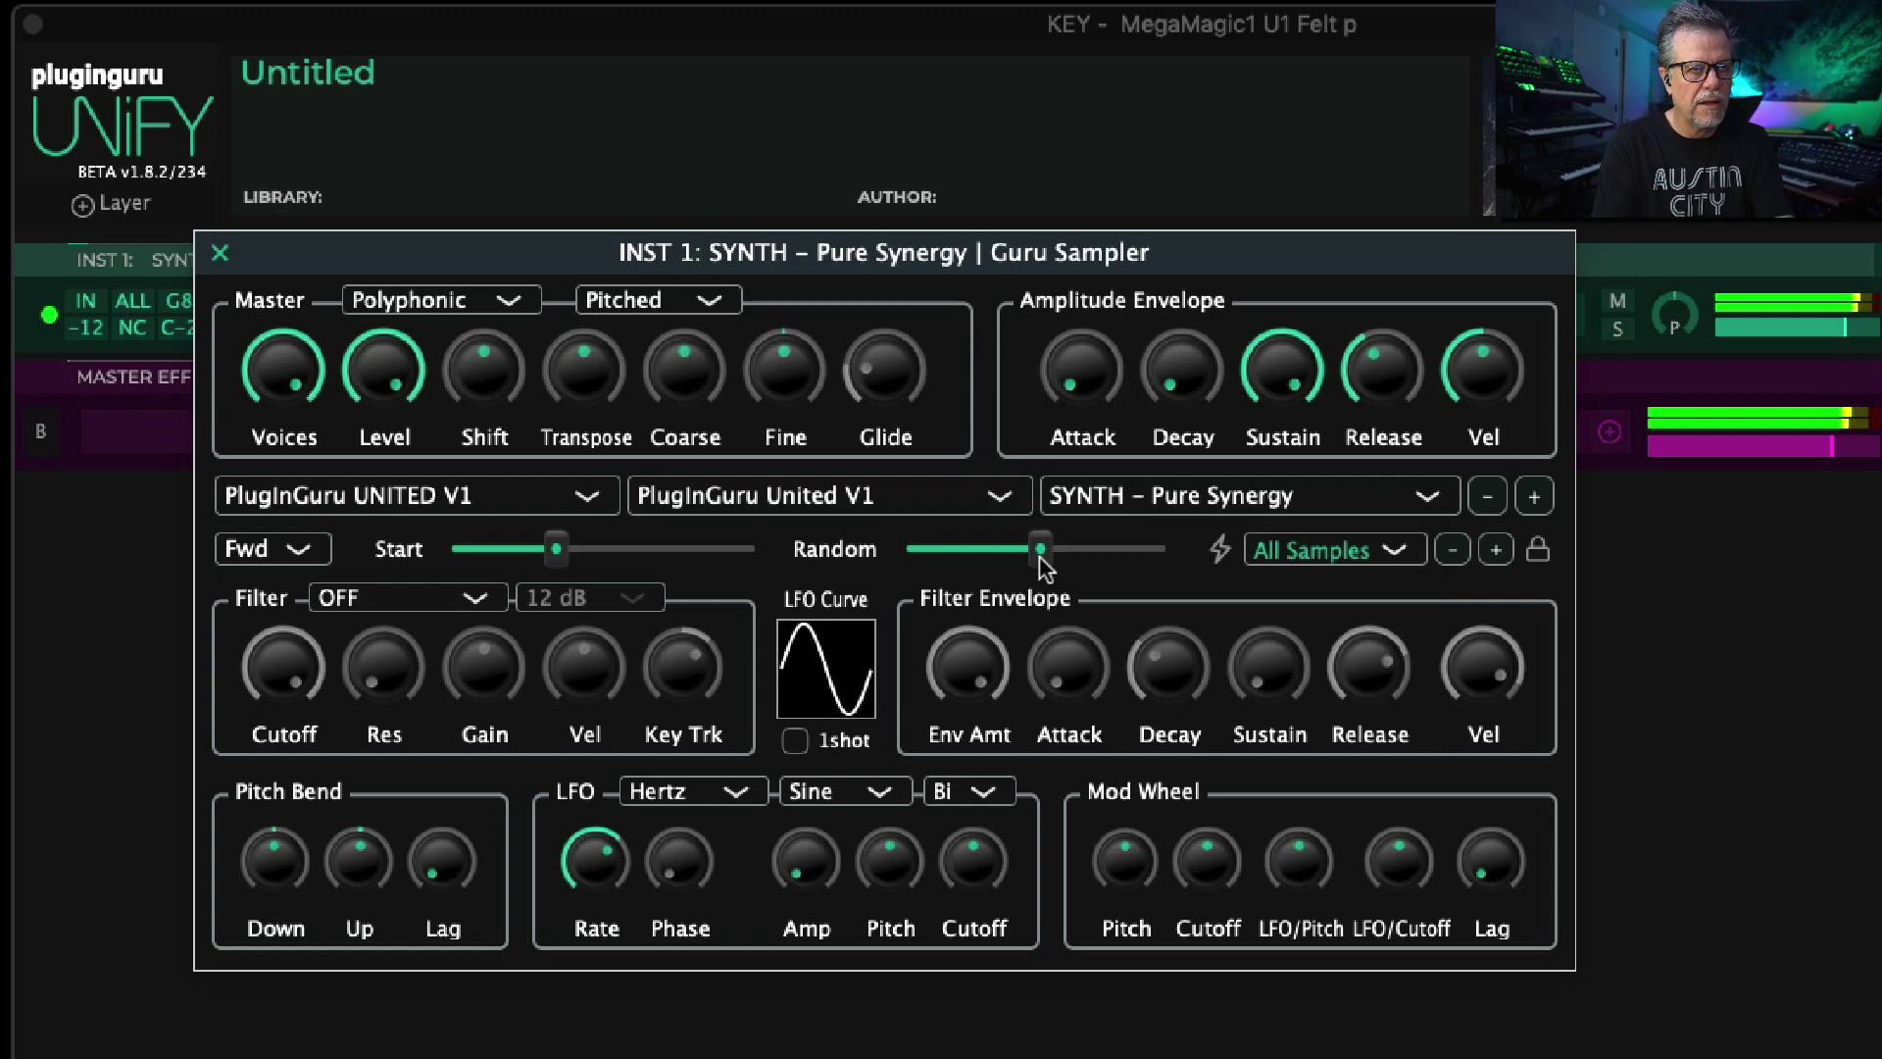
left_click_drag(1039, 556, 712, 568)
left_click_drag(557, 551, 343, 600)
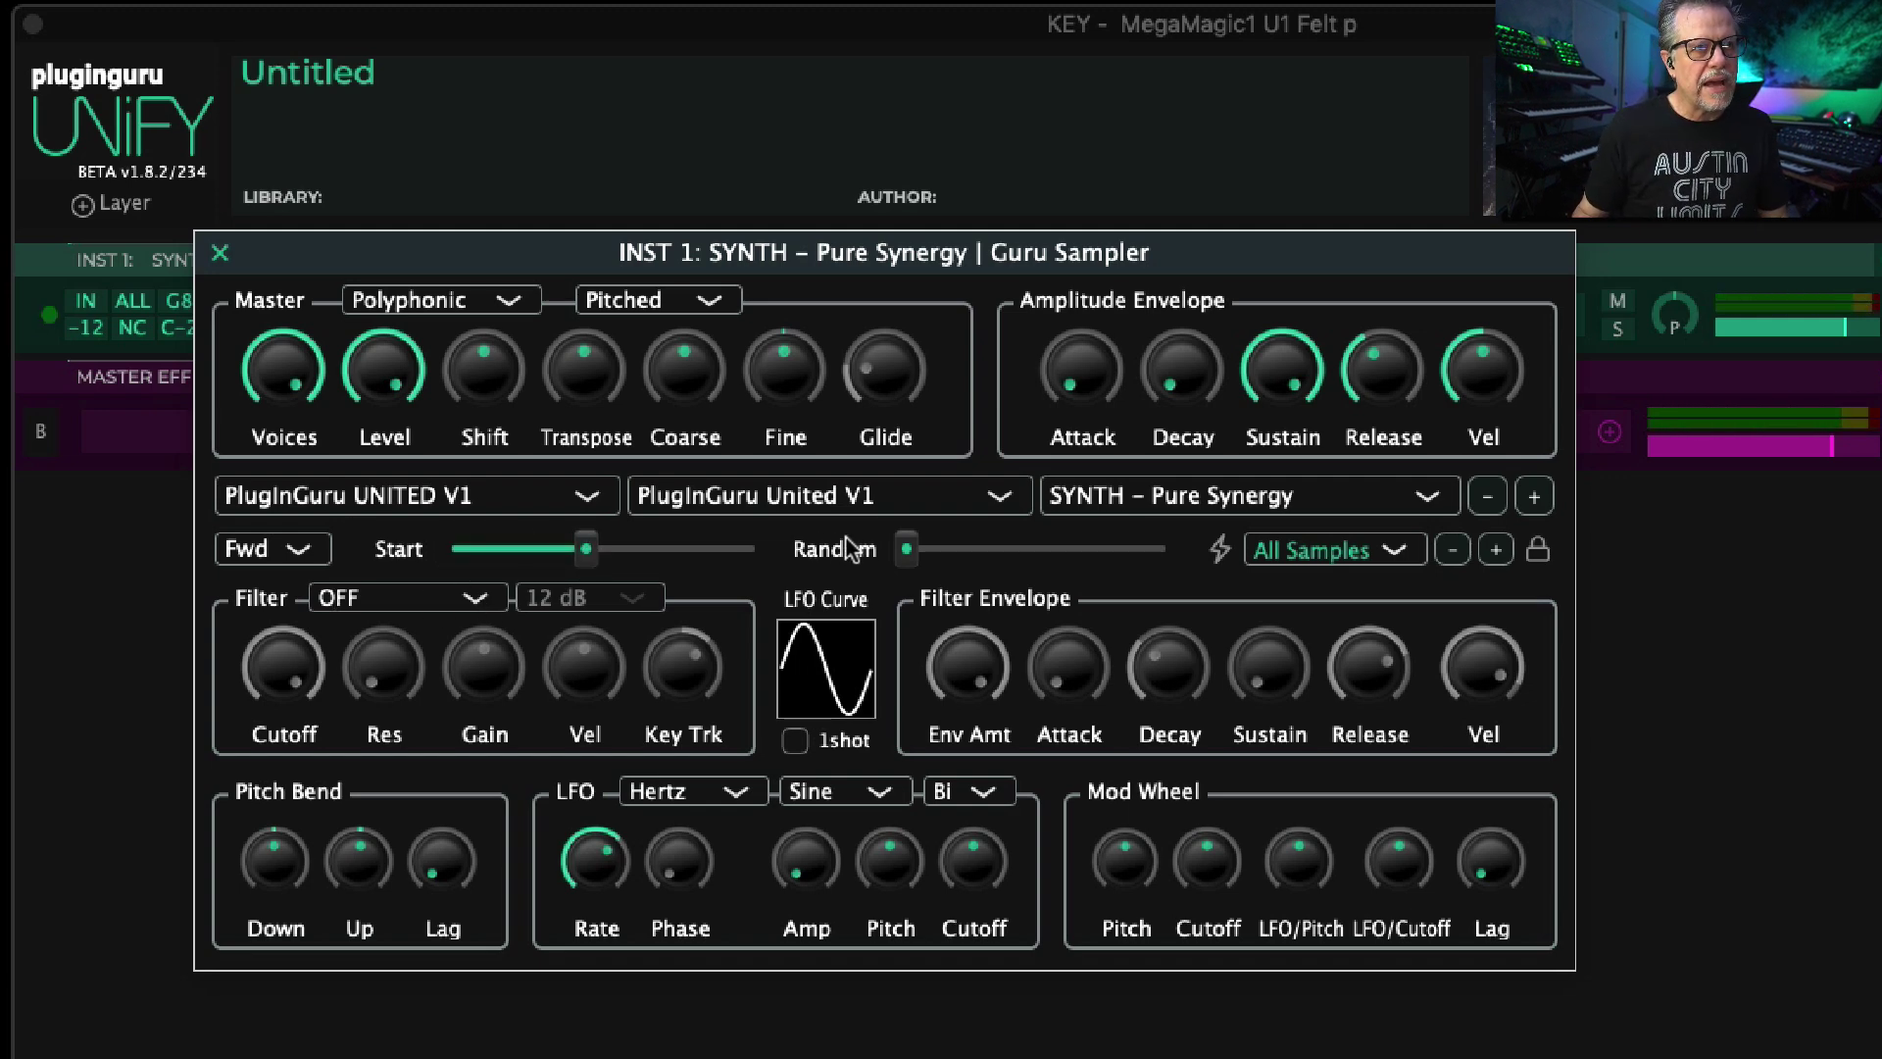
left_click_drag(905, 548, 1061, 552)
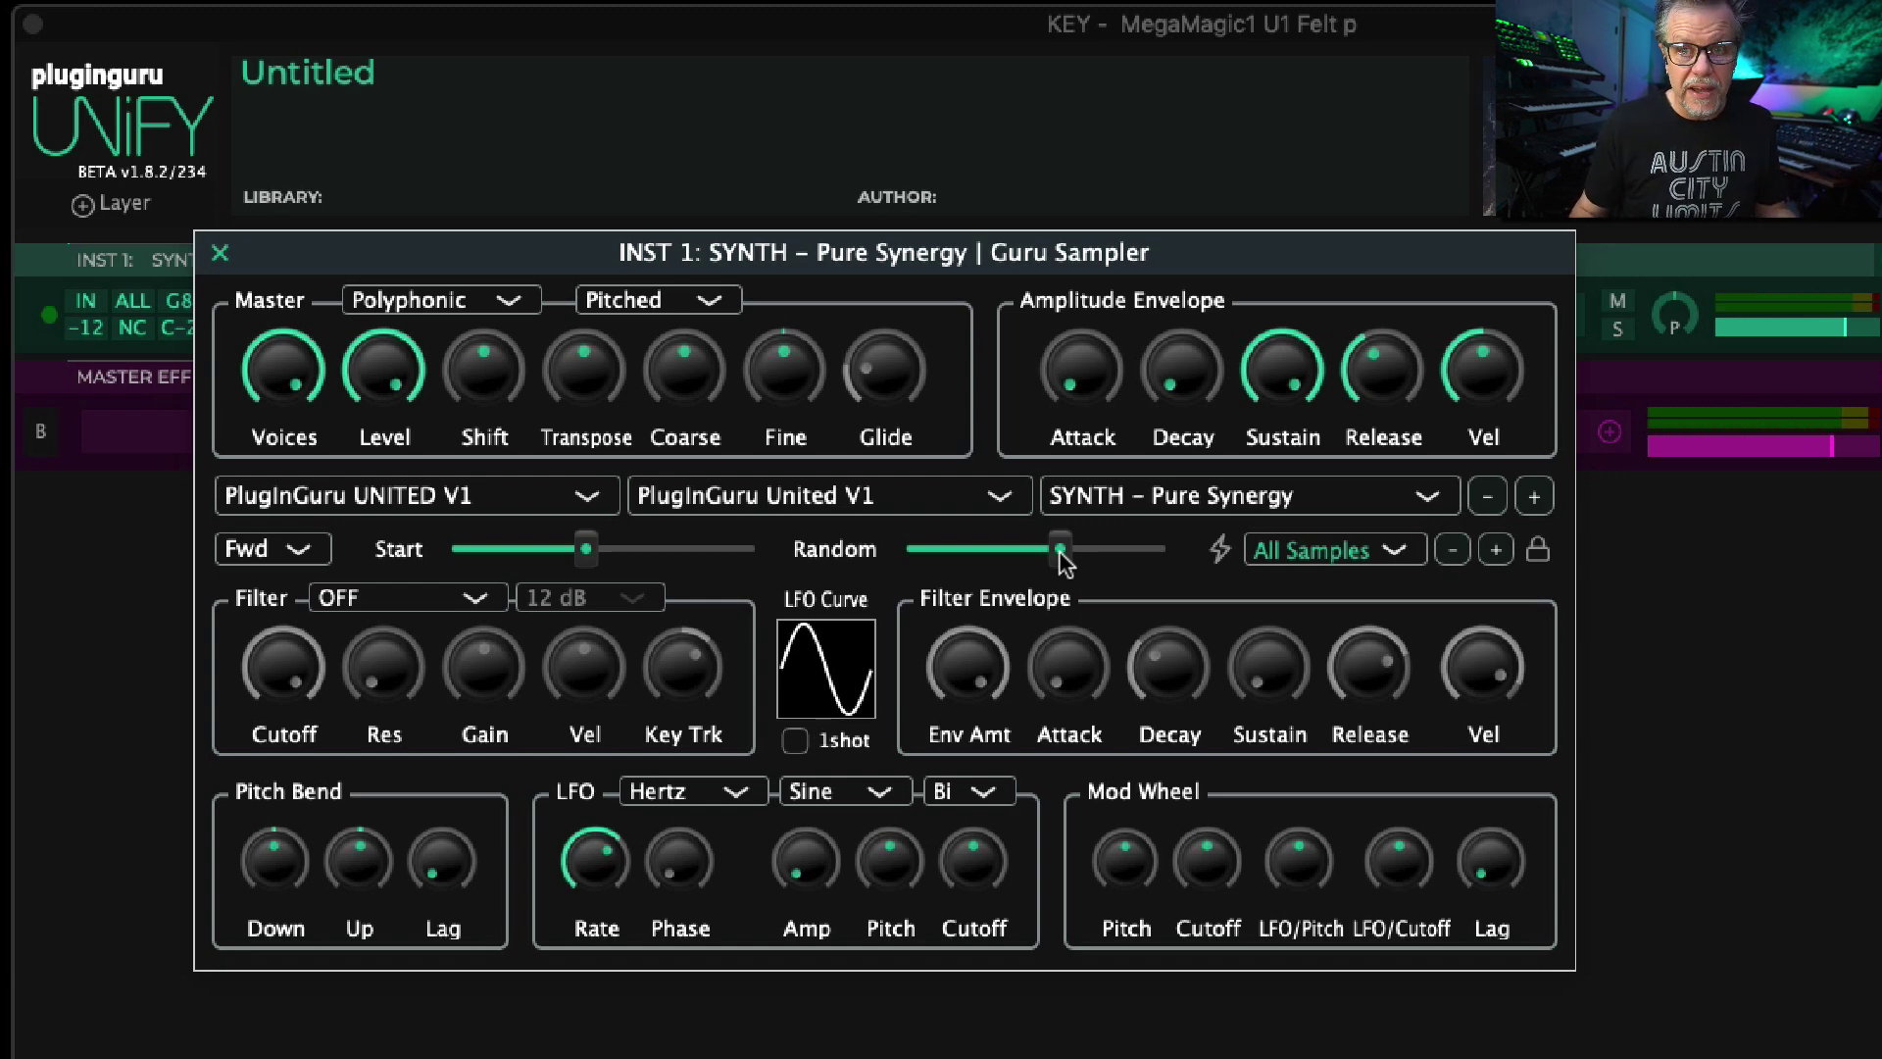
left_click_drag(1055, 551, 870, 573)
left_click_drag(608, 554, 247, 577)
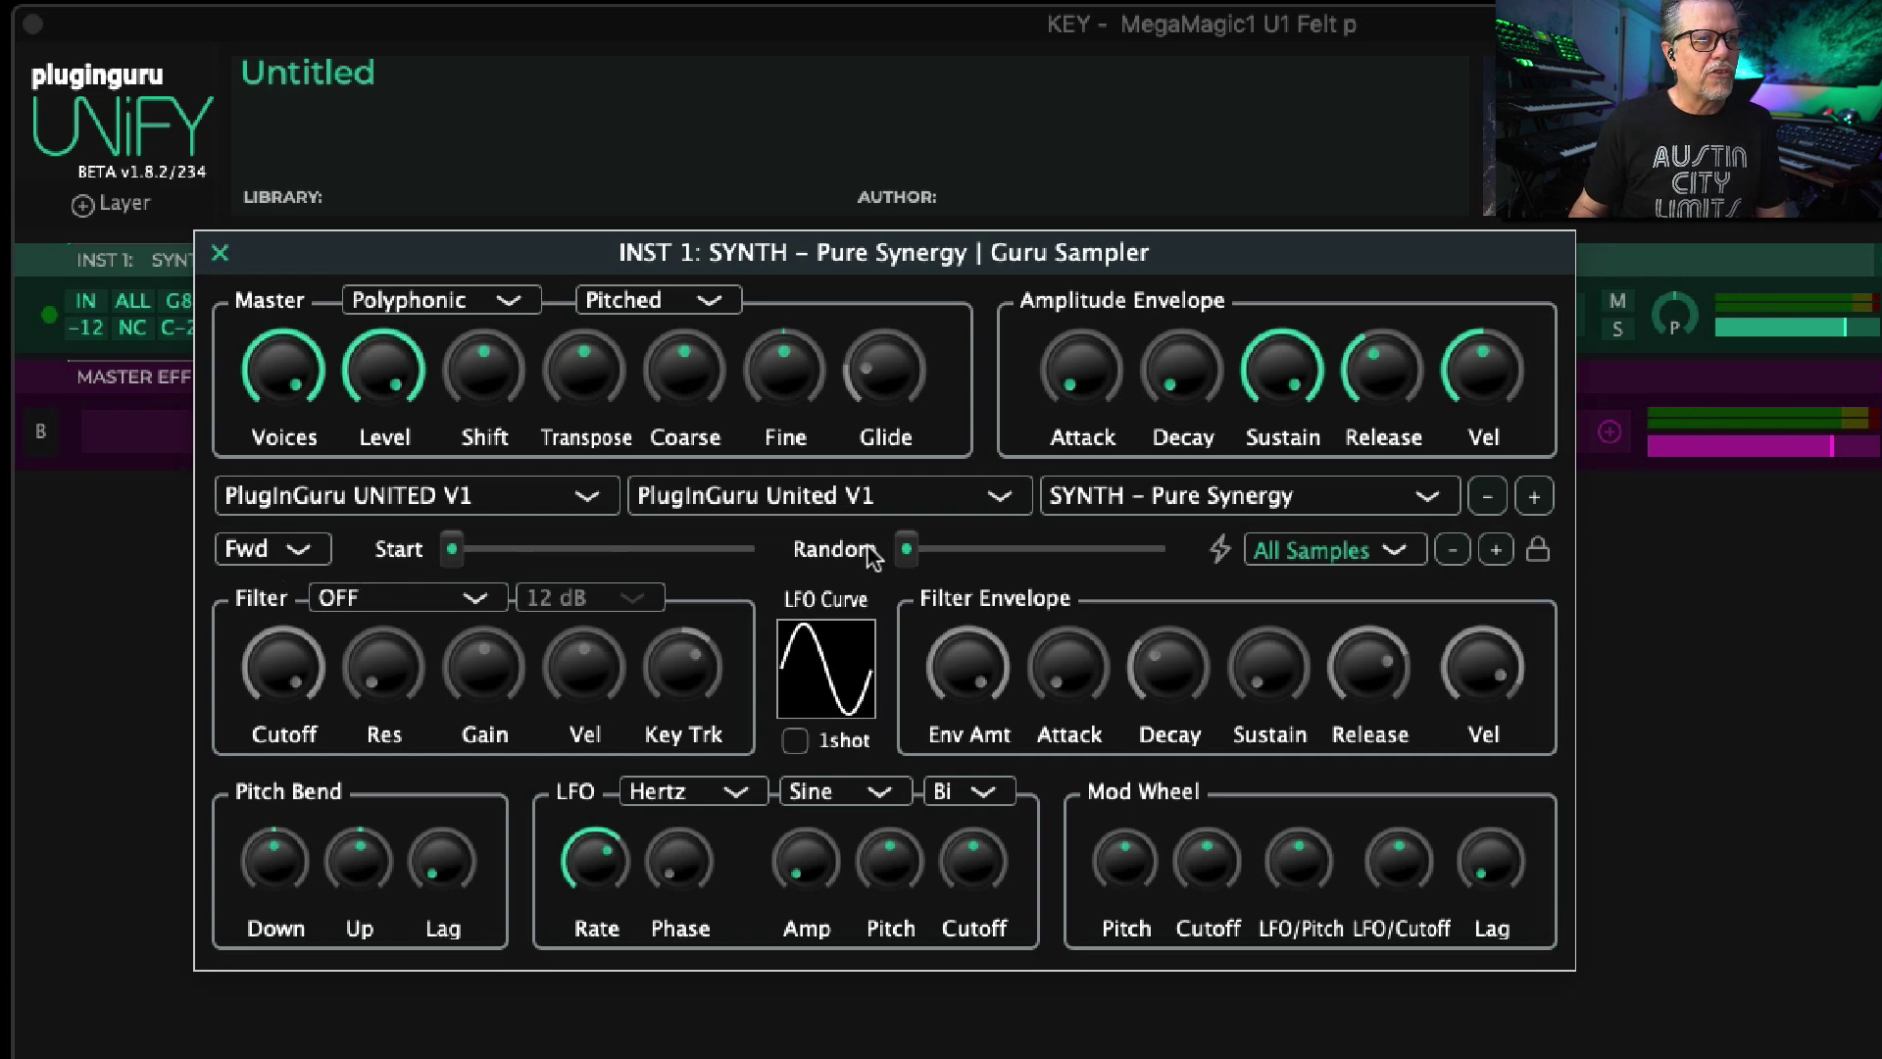
left_click_drag(907, 550, 1003, 549)
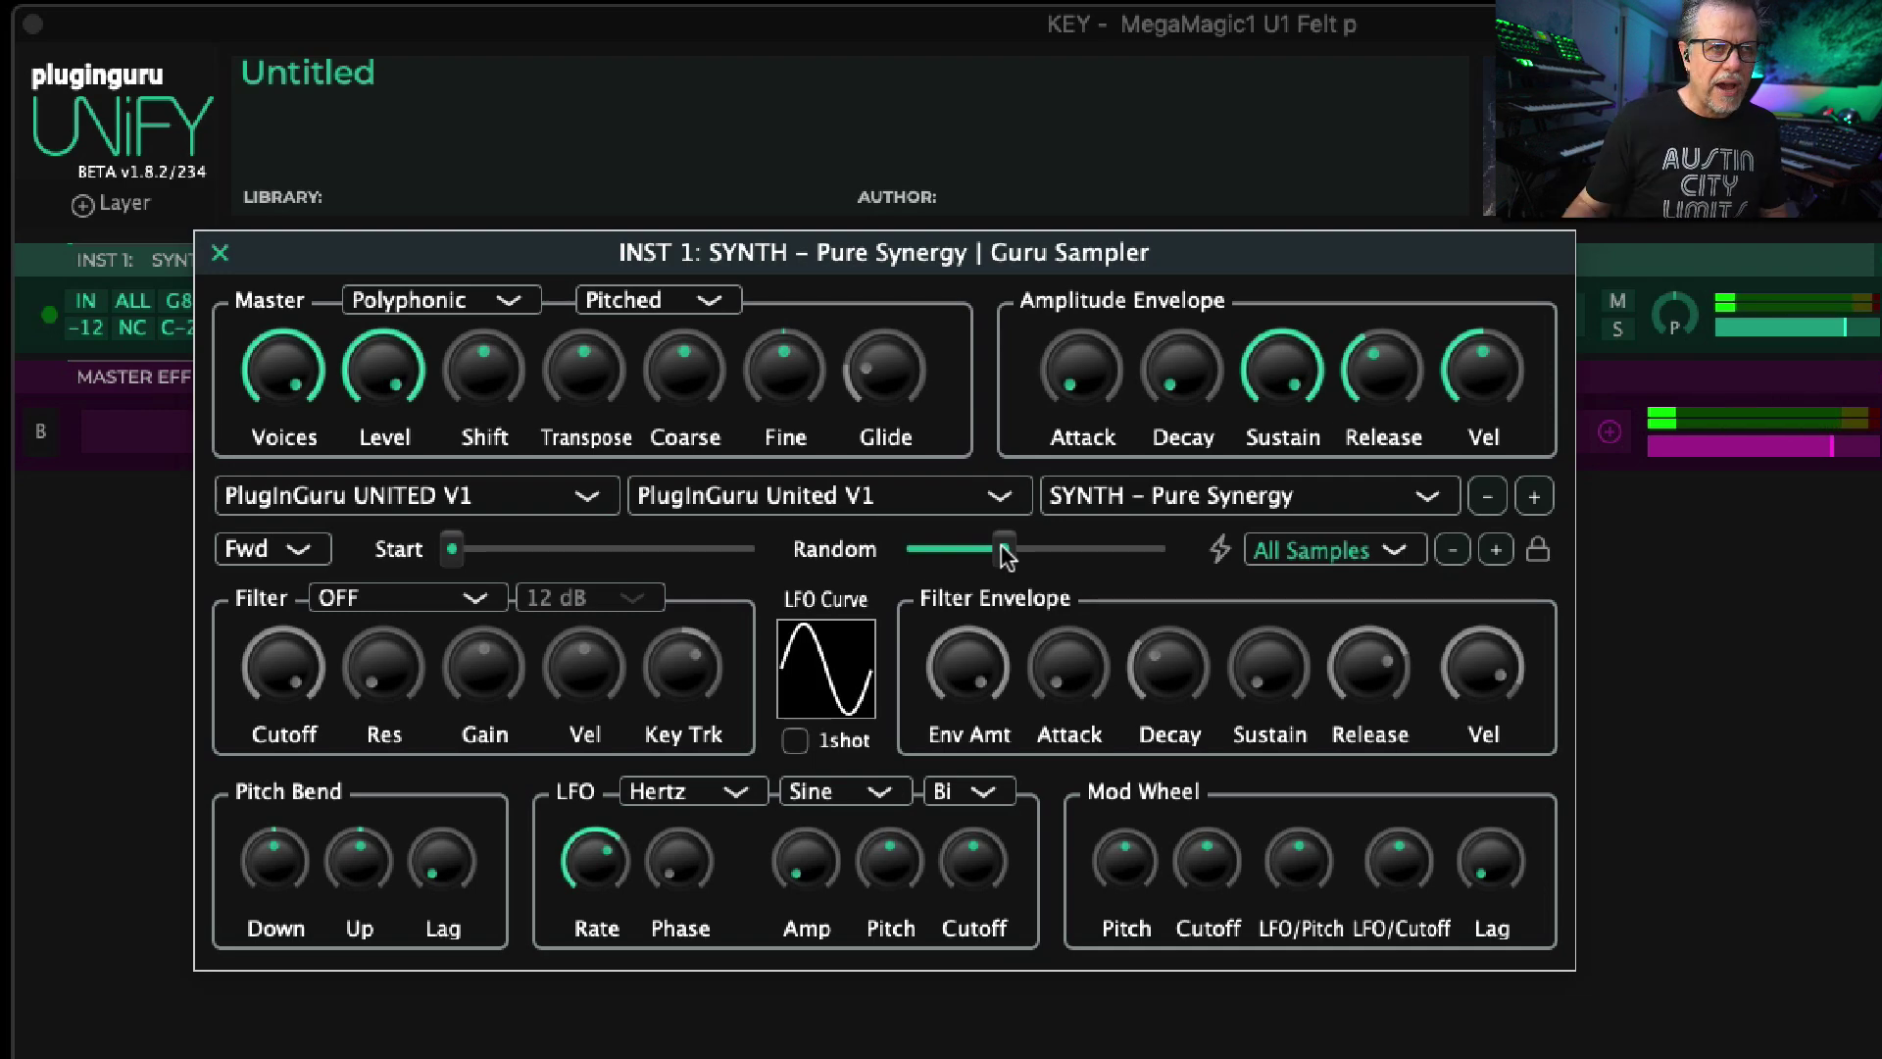
left_click_drag(1010, 554, 837, 570)
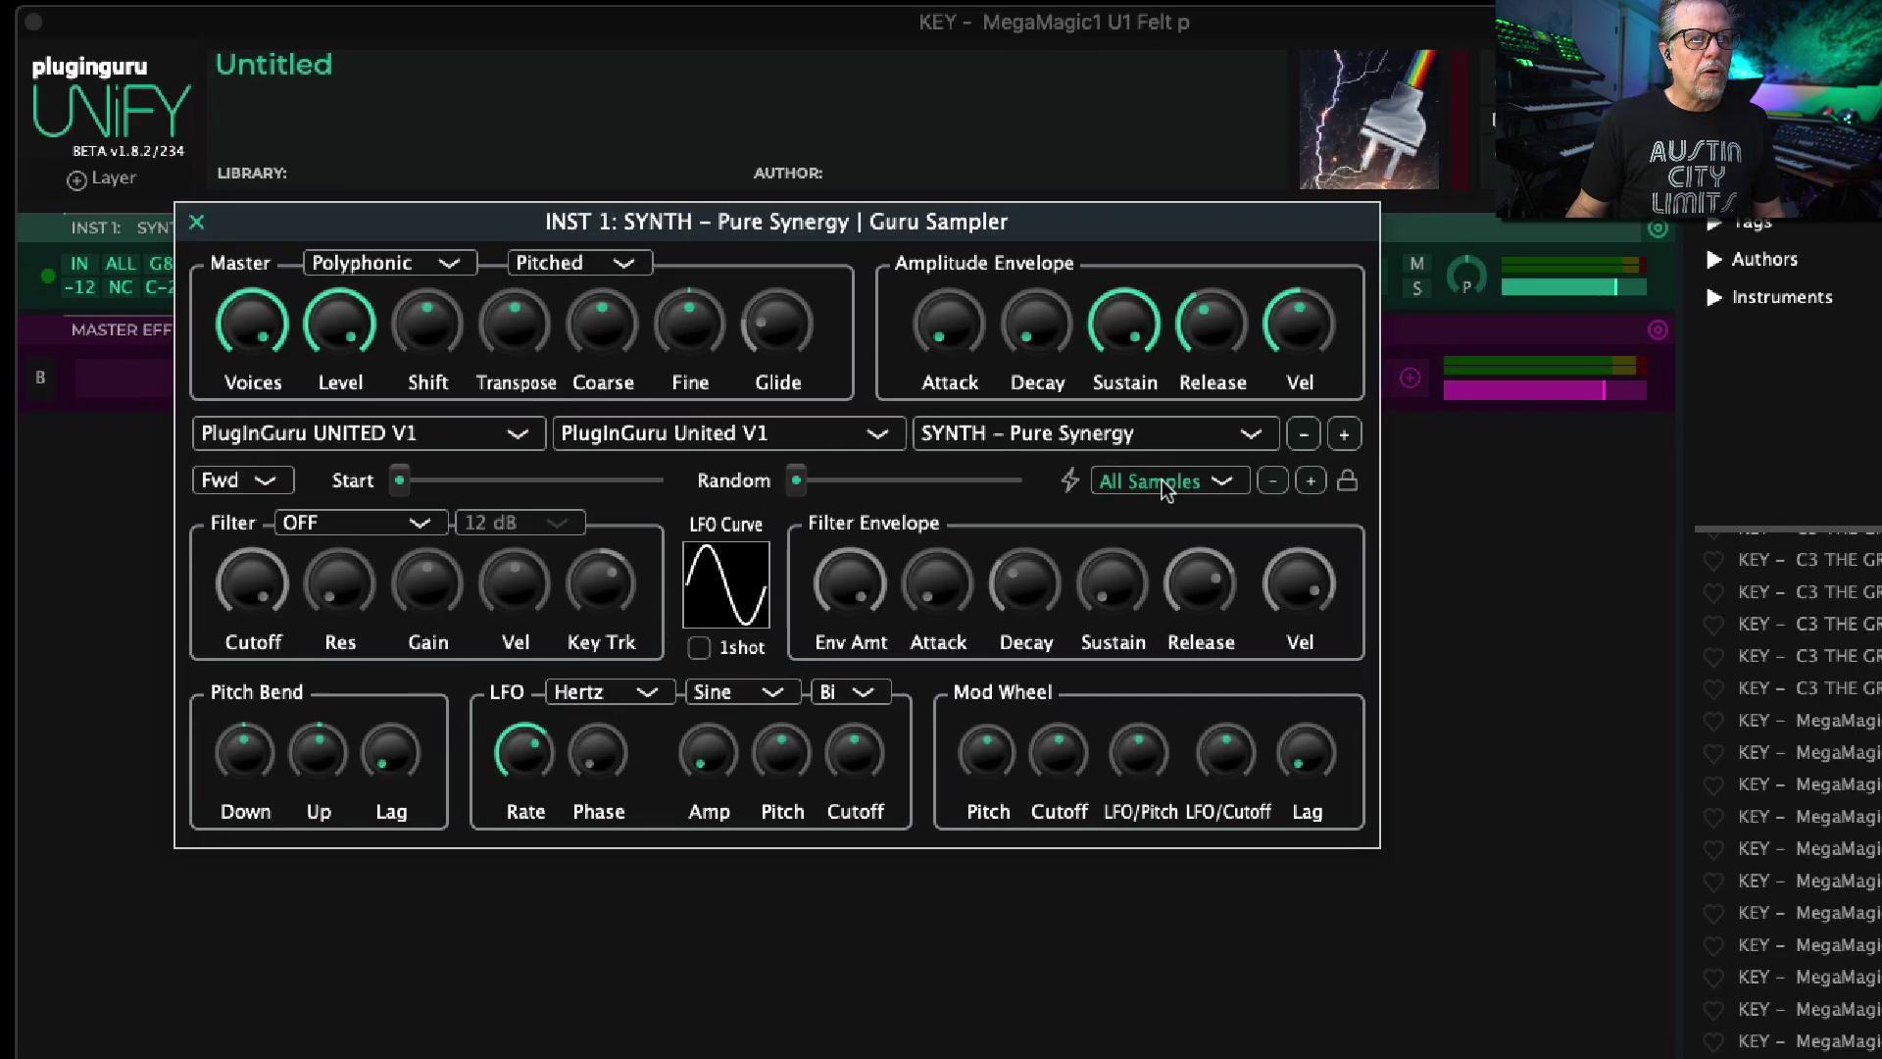
Step: Map only the A#5 (94) sample across the keyboard and try the Transpose control on it
left_click(1161, 480)
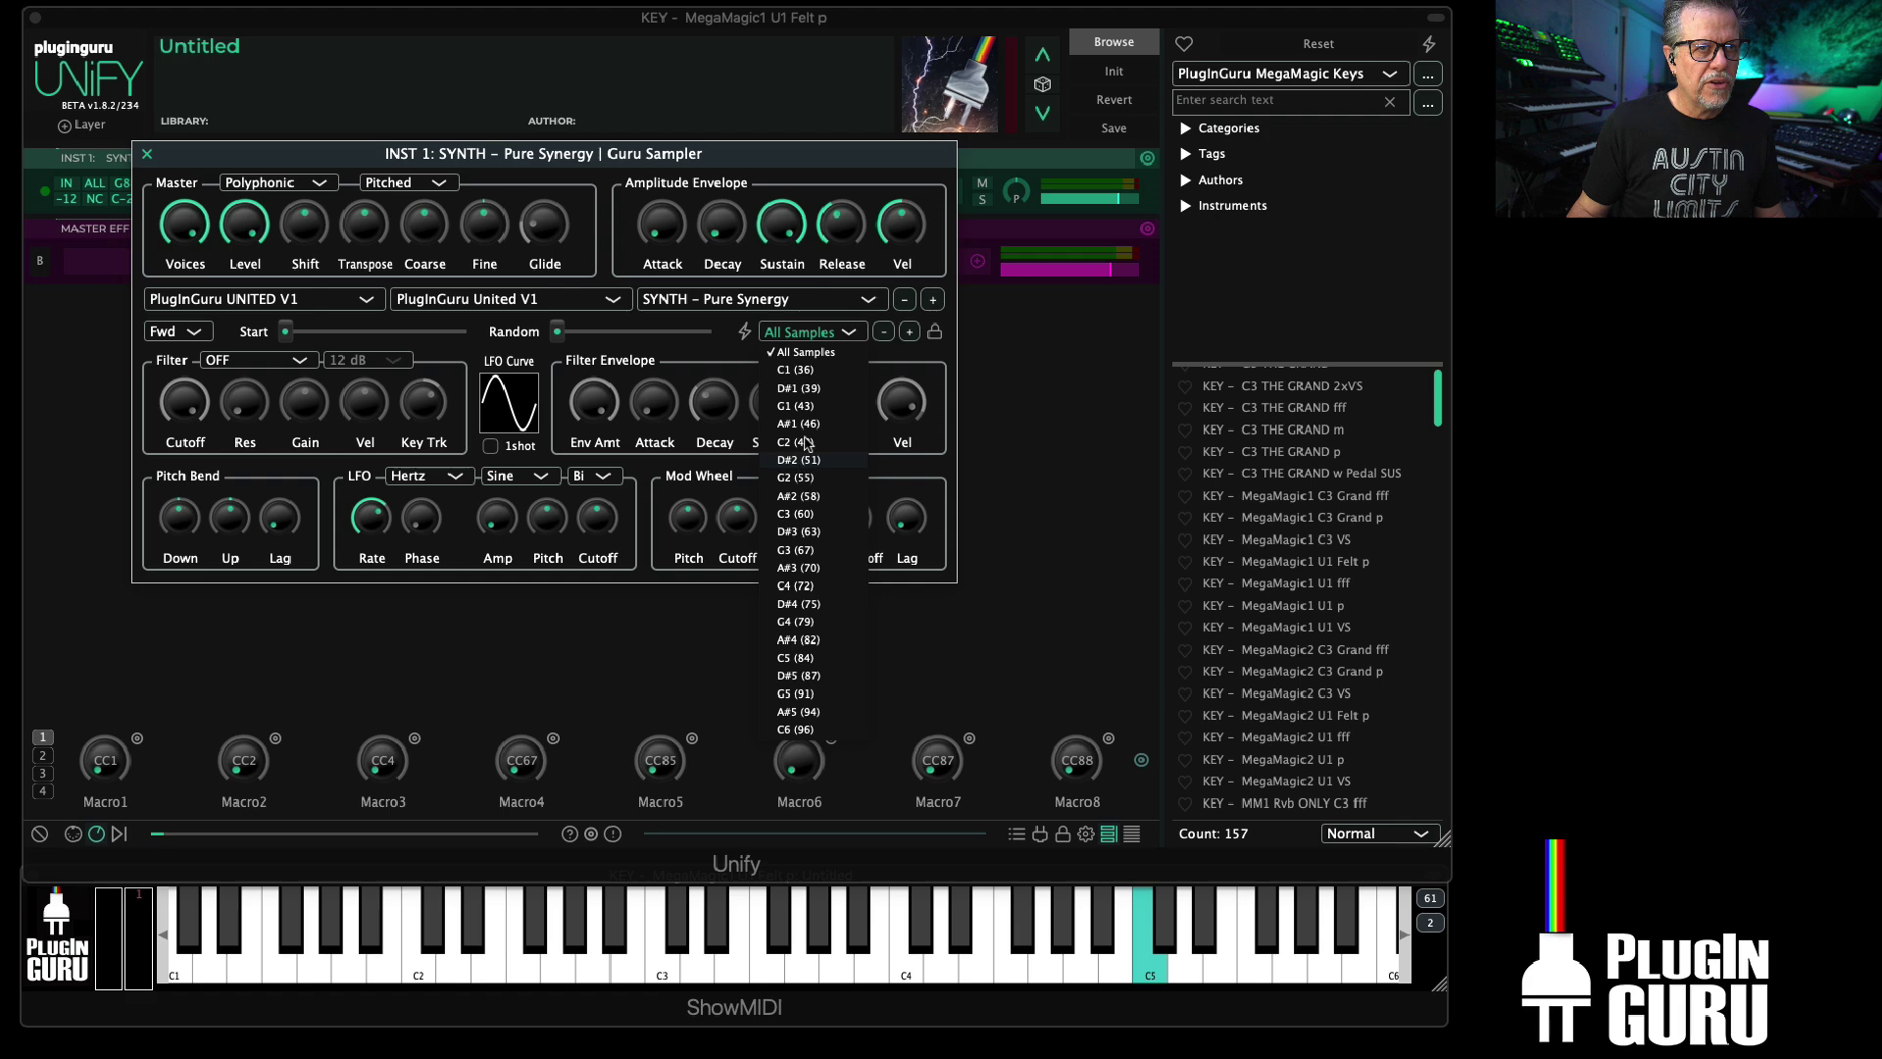
left_click(793, 713)
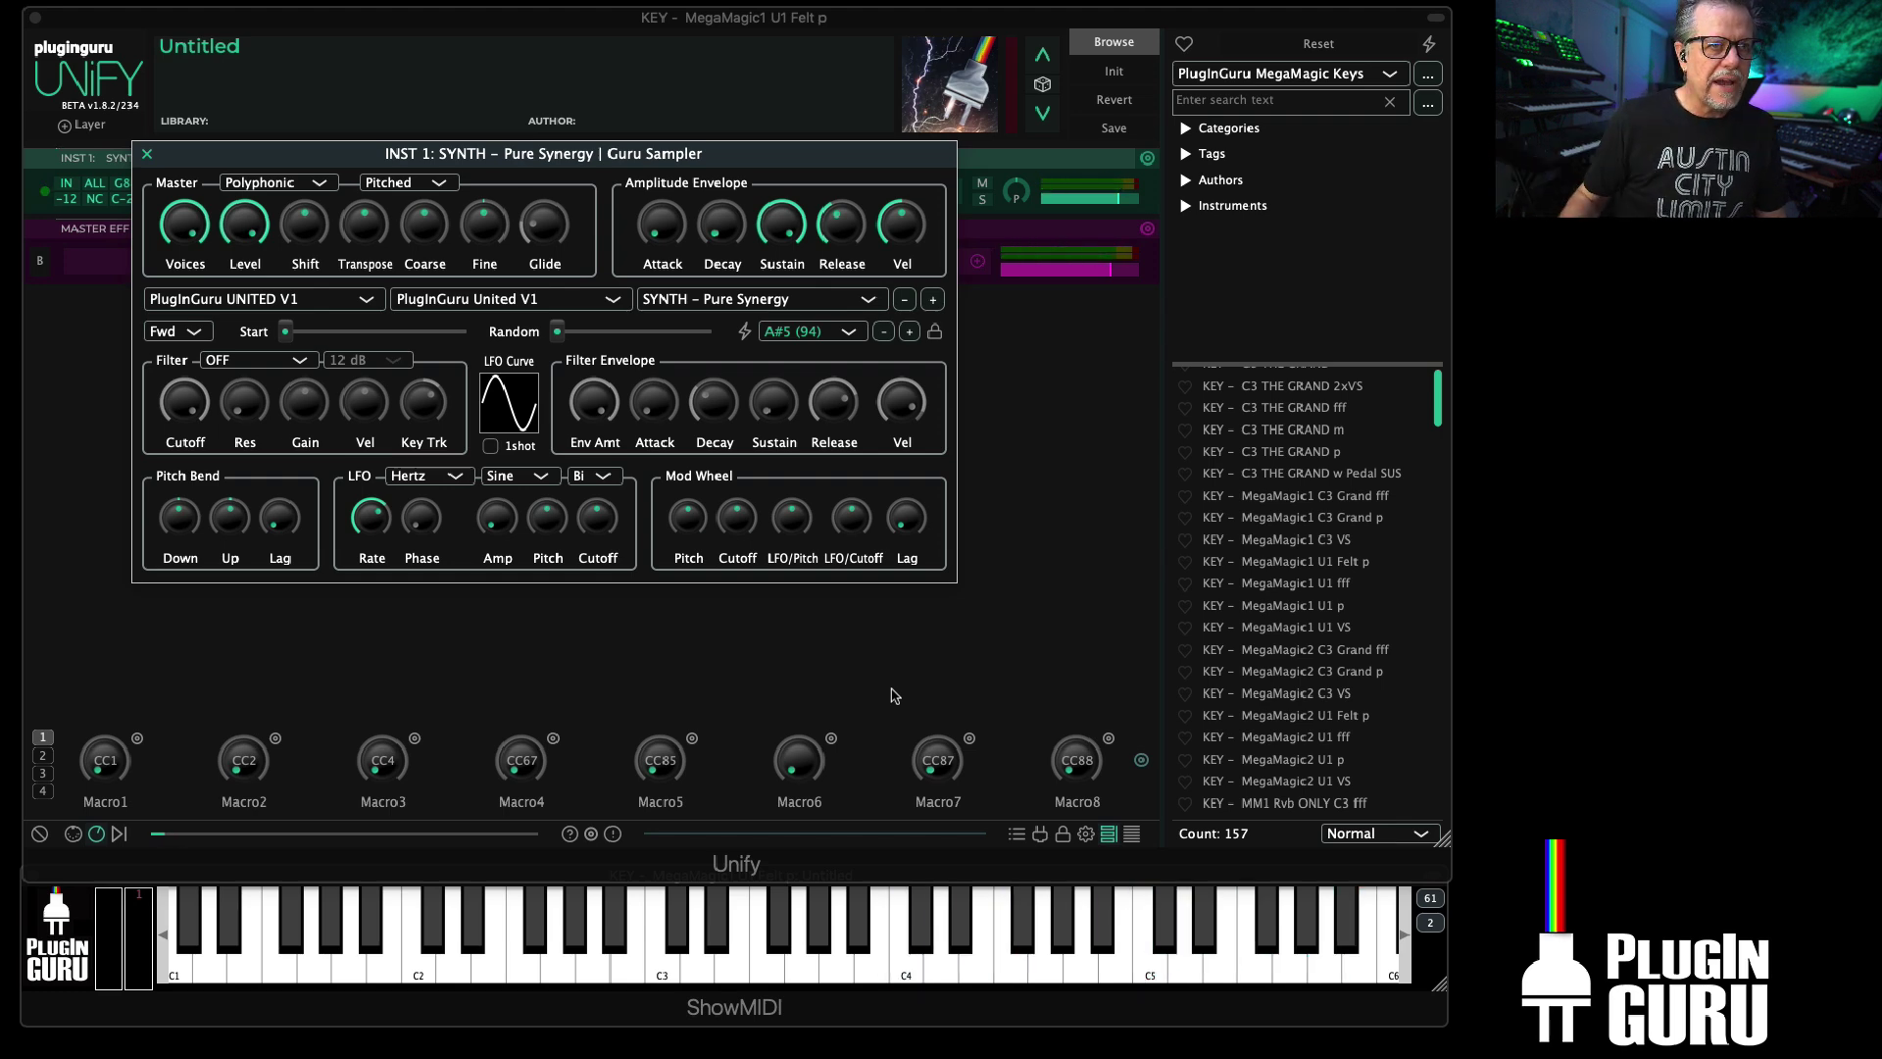
mouse_move(378, 232)
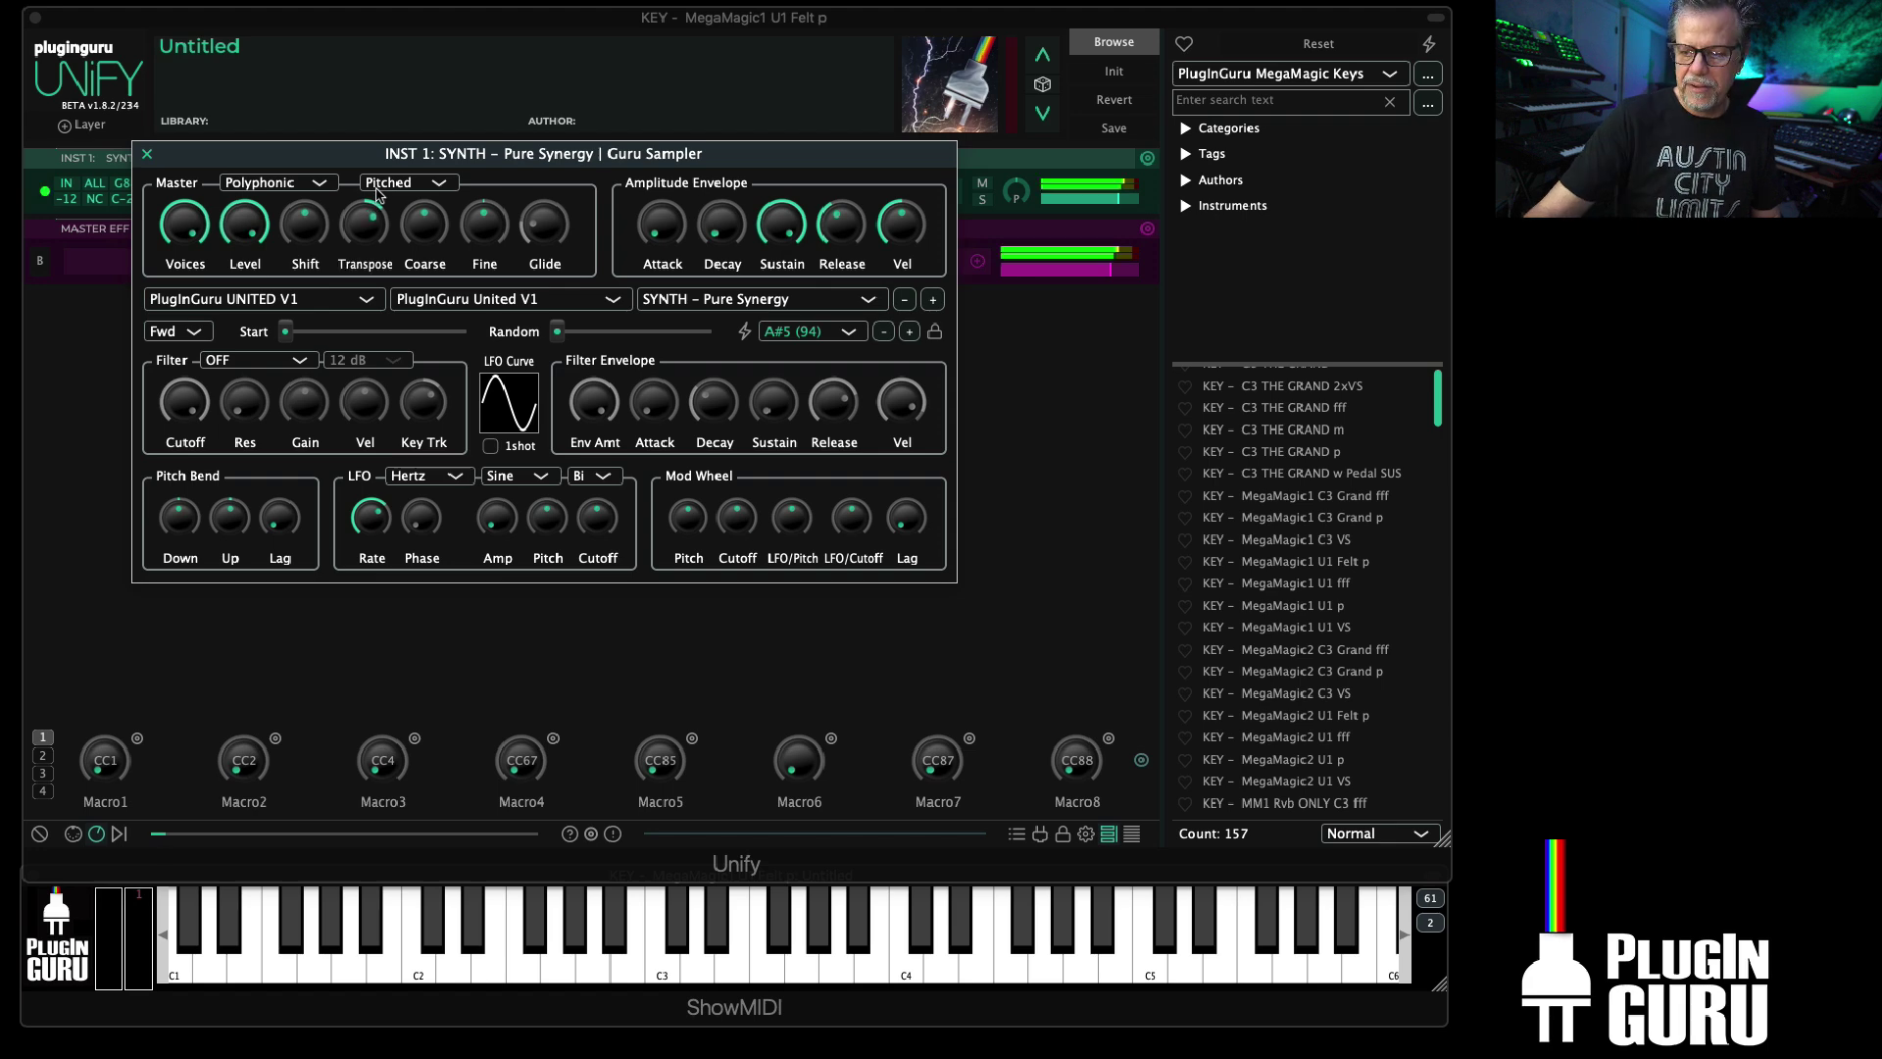
left_click_drag(376, 194, 370, 201)
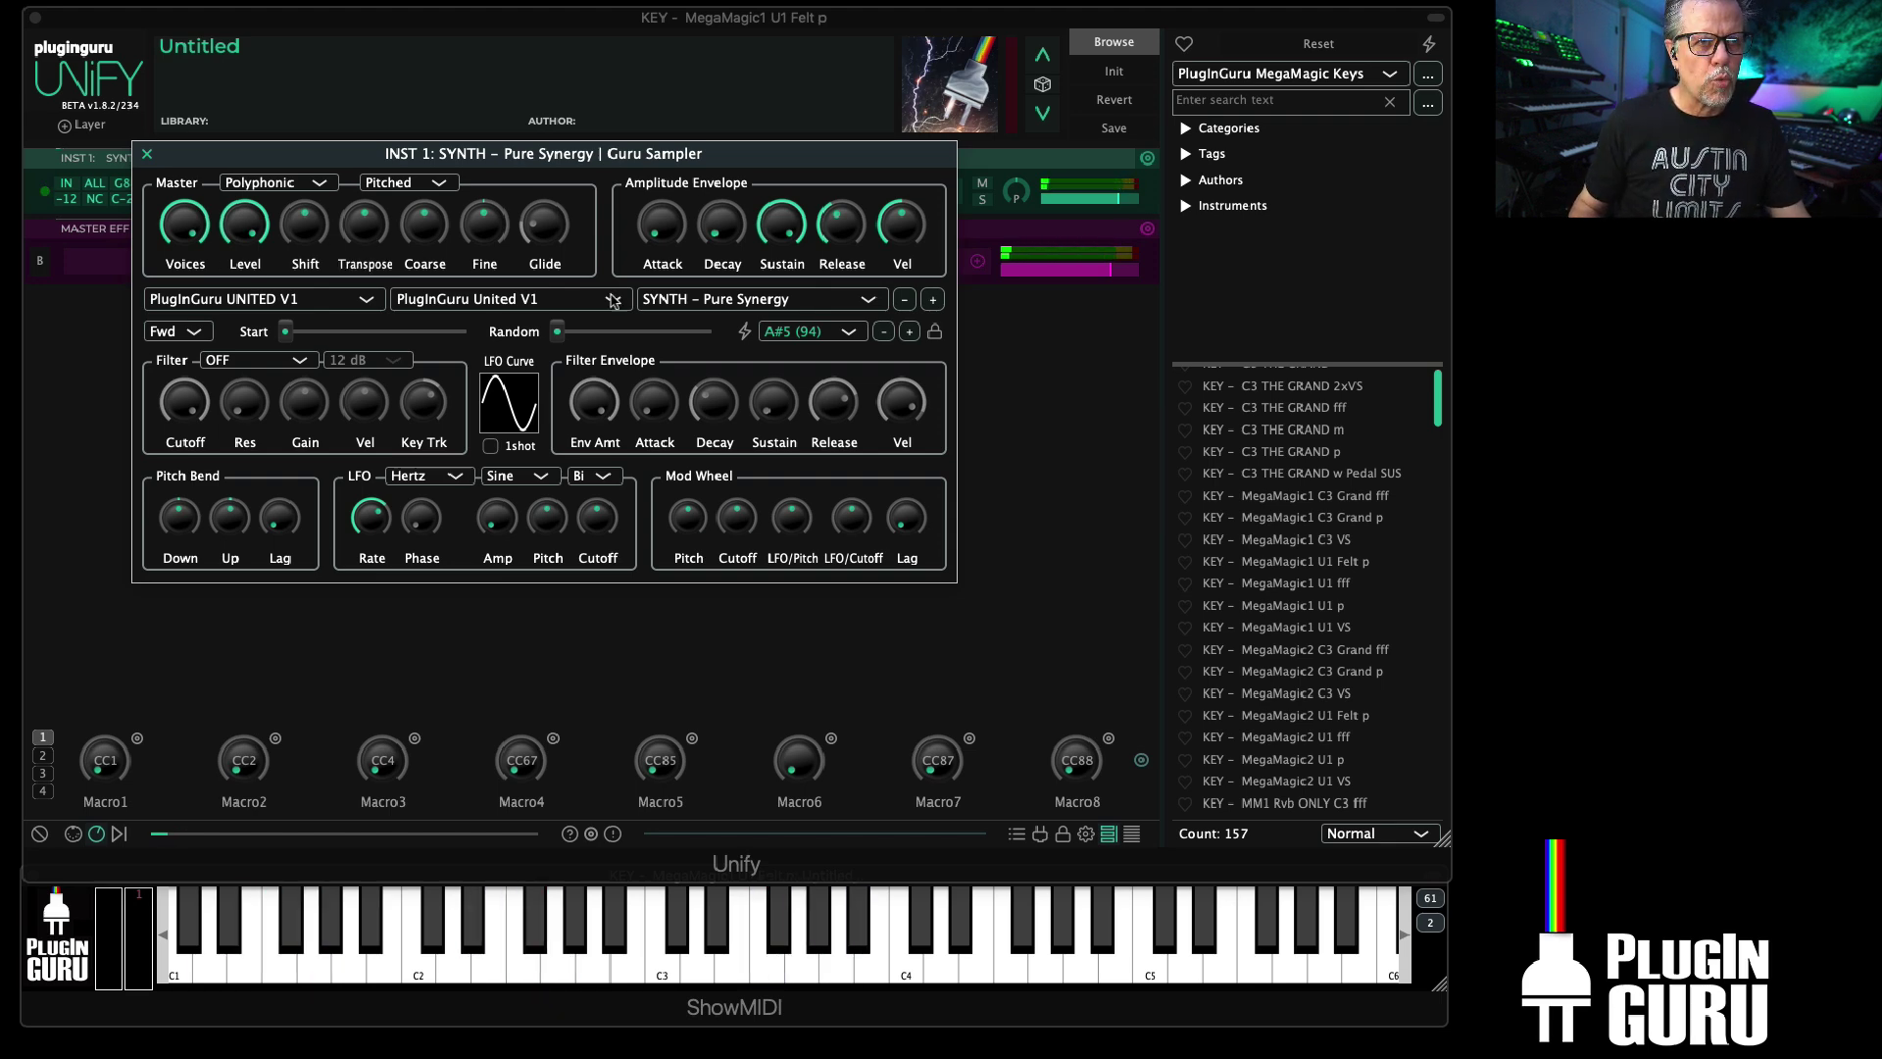
Step: Try the single G3 (67) sample across the keyboard, and switch back to All Samples
left_click(807, 334)
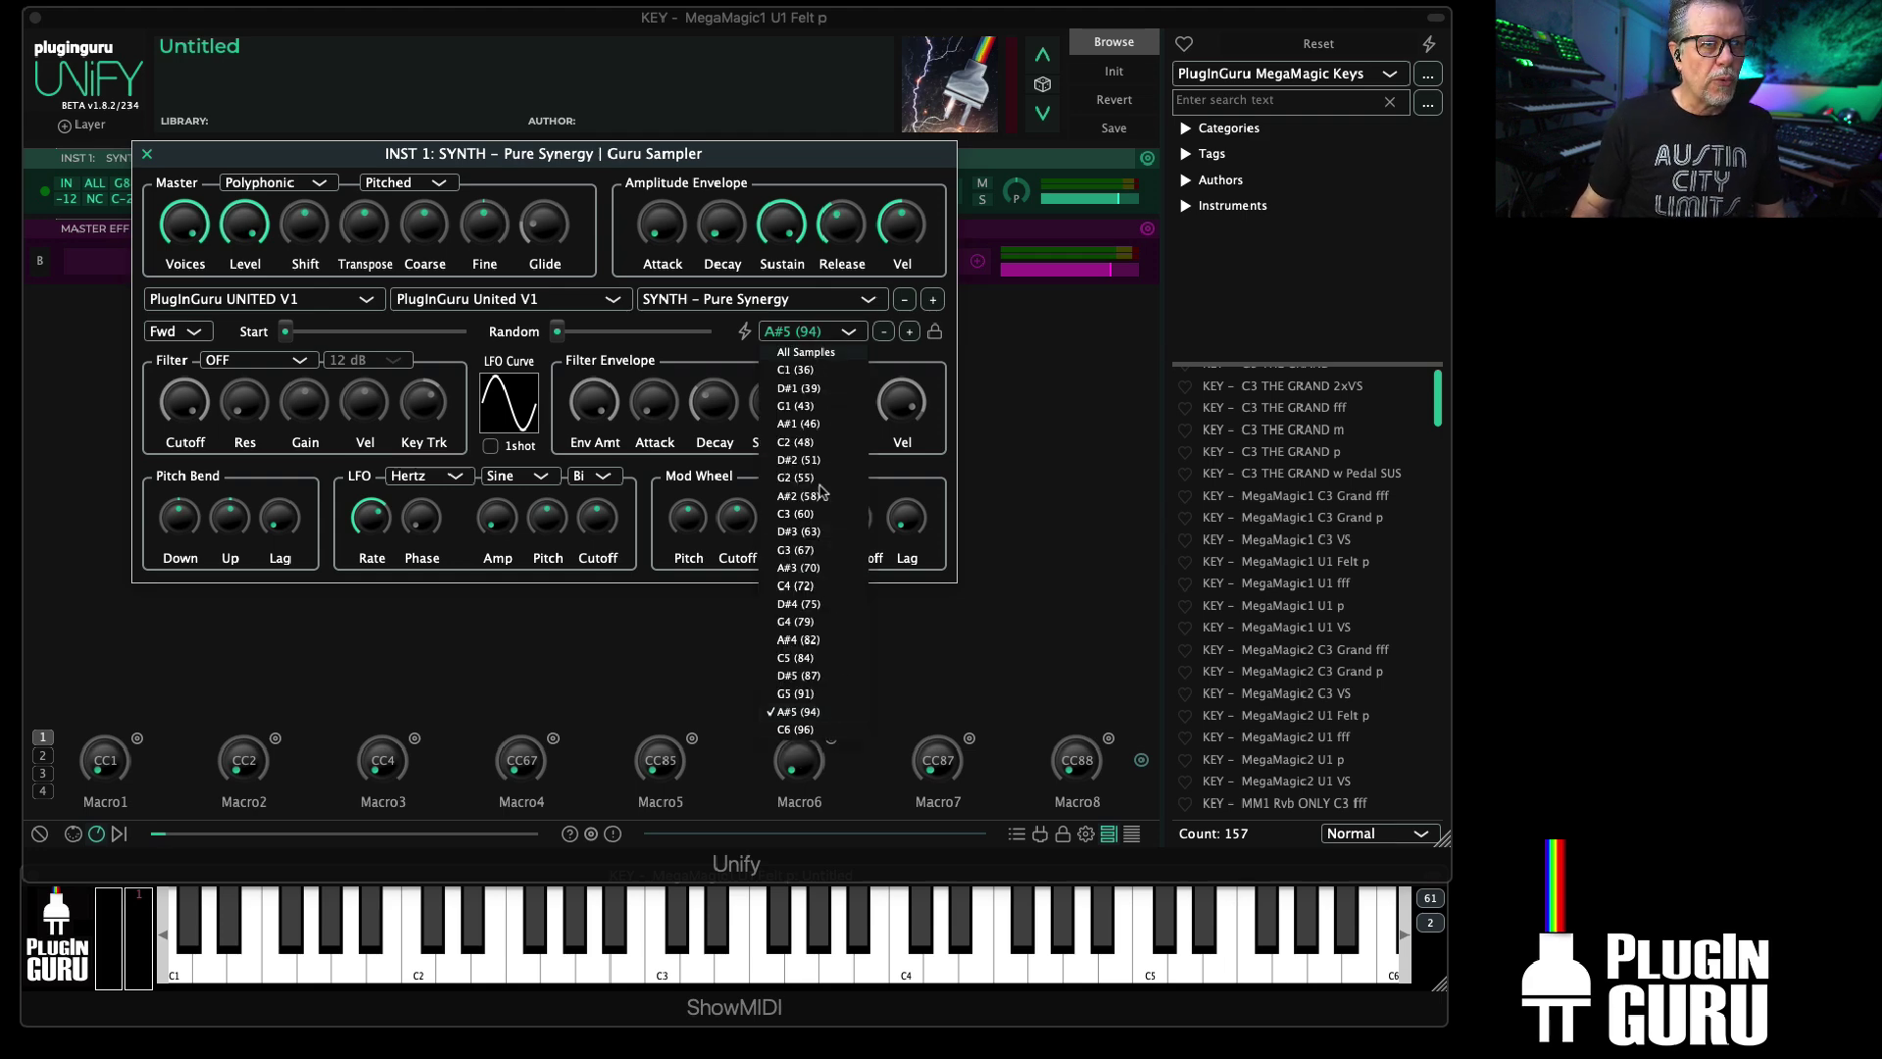
left_click(807, 551)
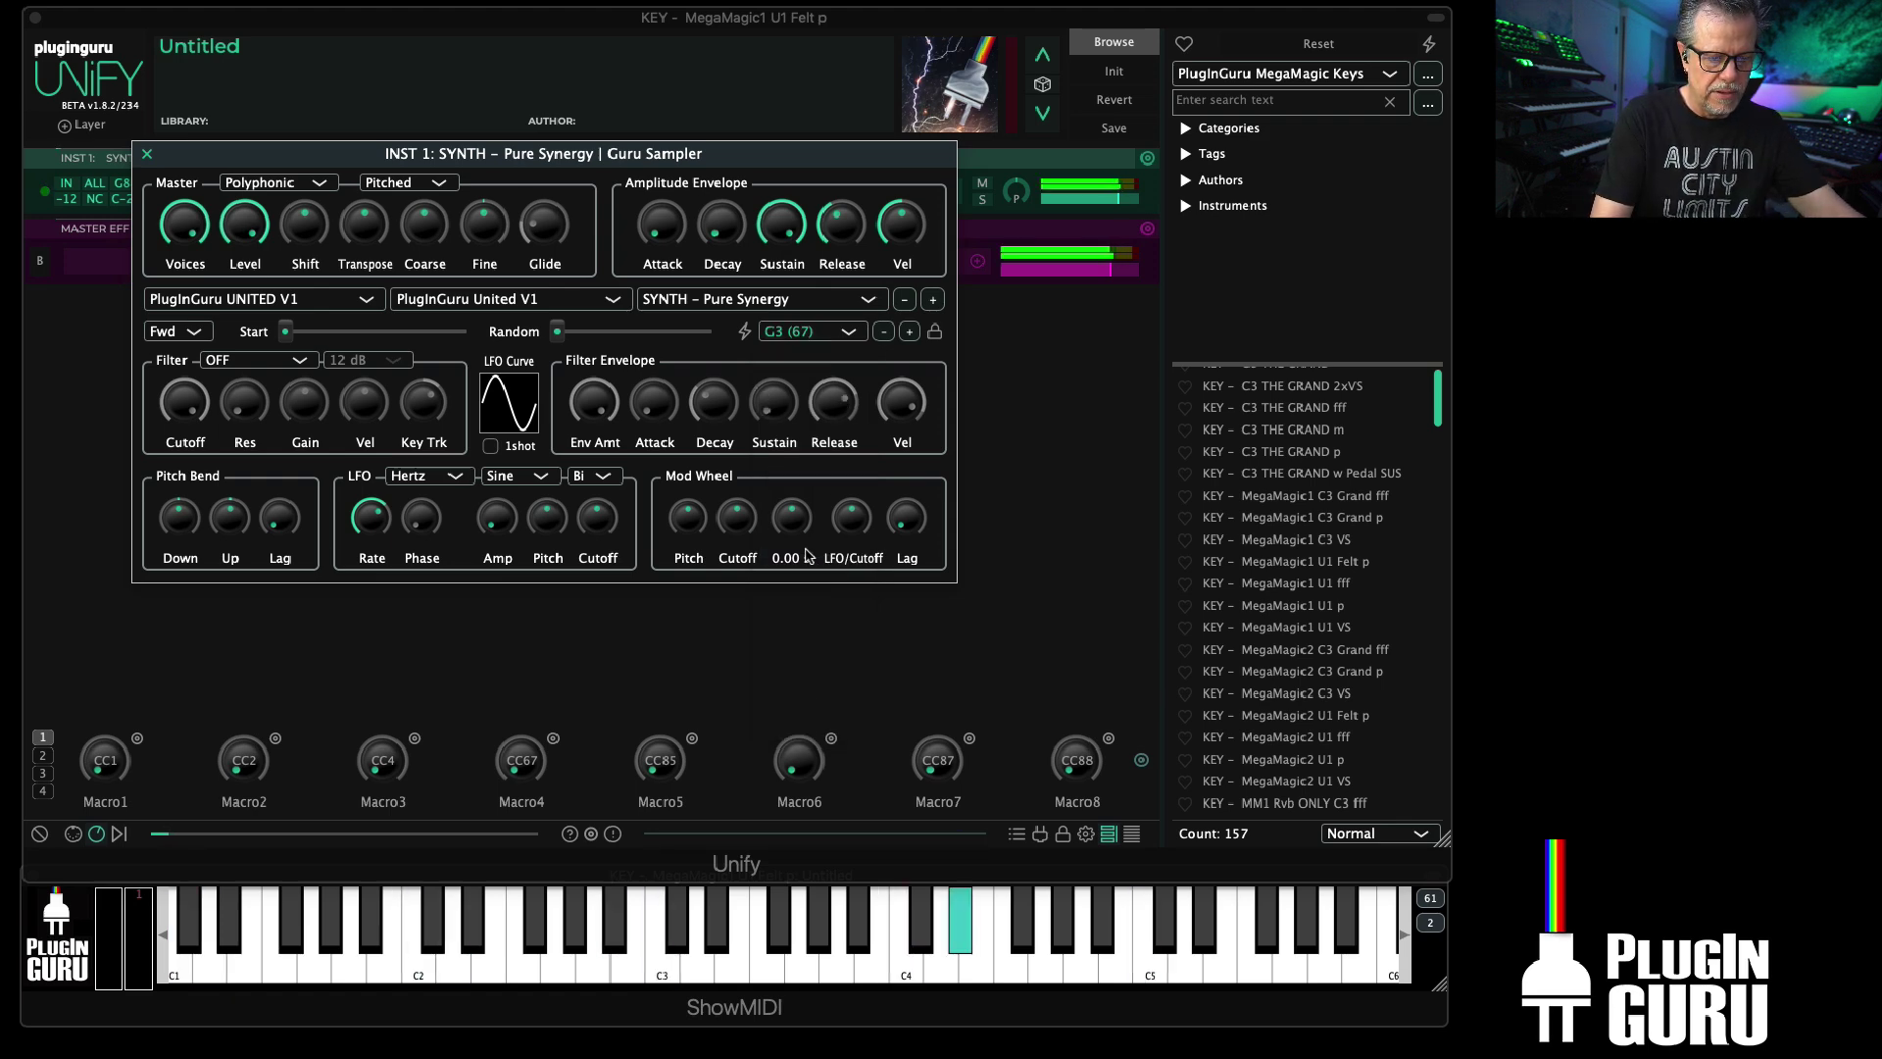
left_click(810, 331)
left_click(812, 356)
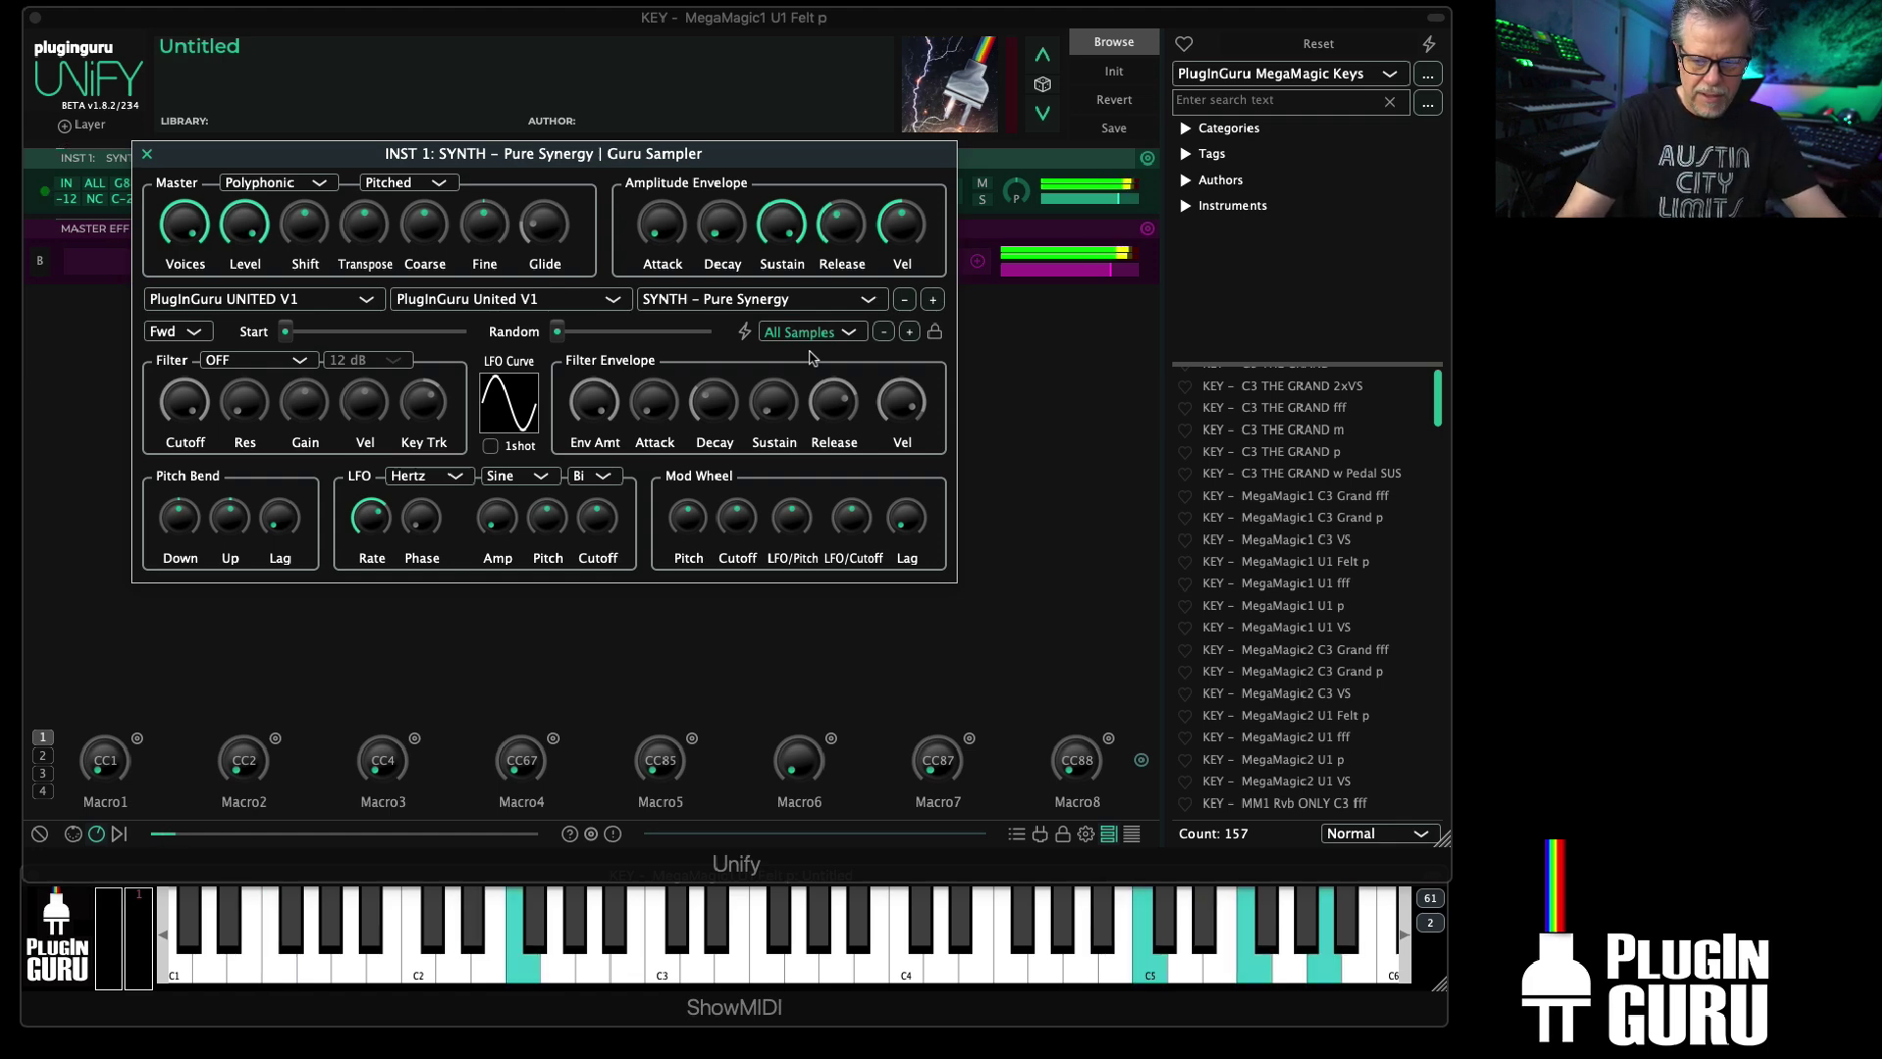
Step: Compare the single A#5 (94), G1 (43) and D#3 (63) samples across the keyboard, and return to All Samples
left_click(801, 330)
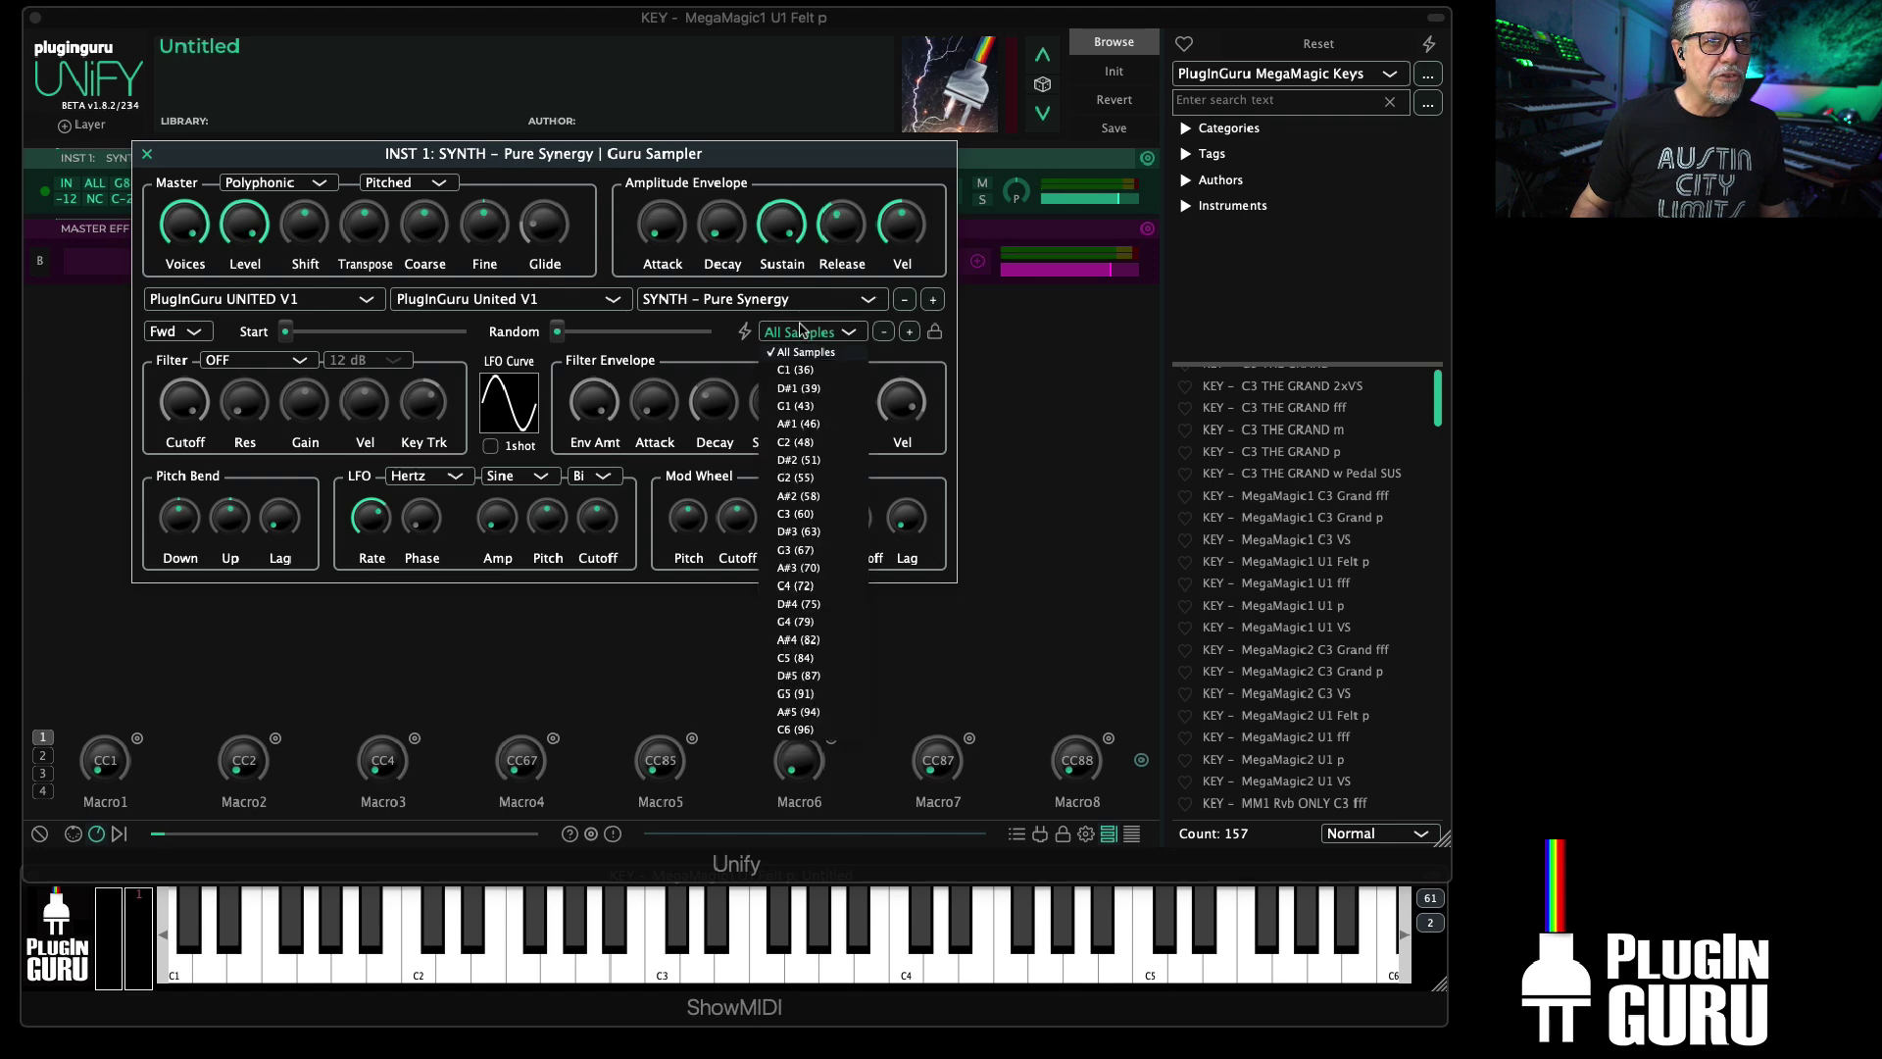
left_click(799, 712)
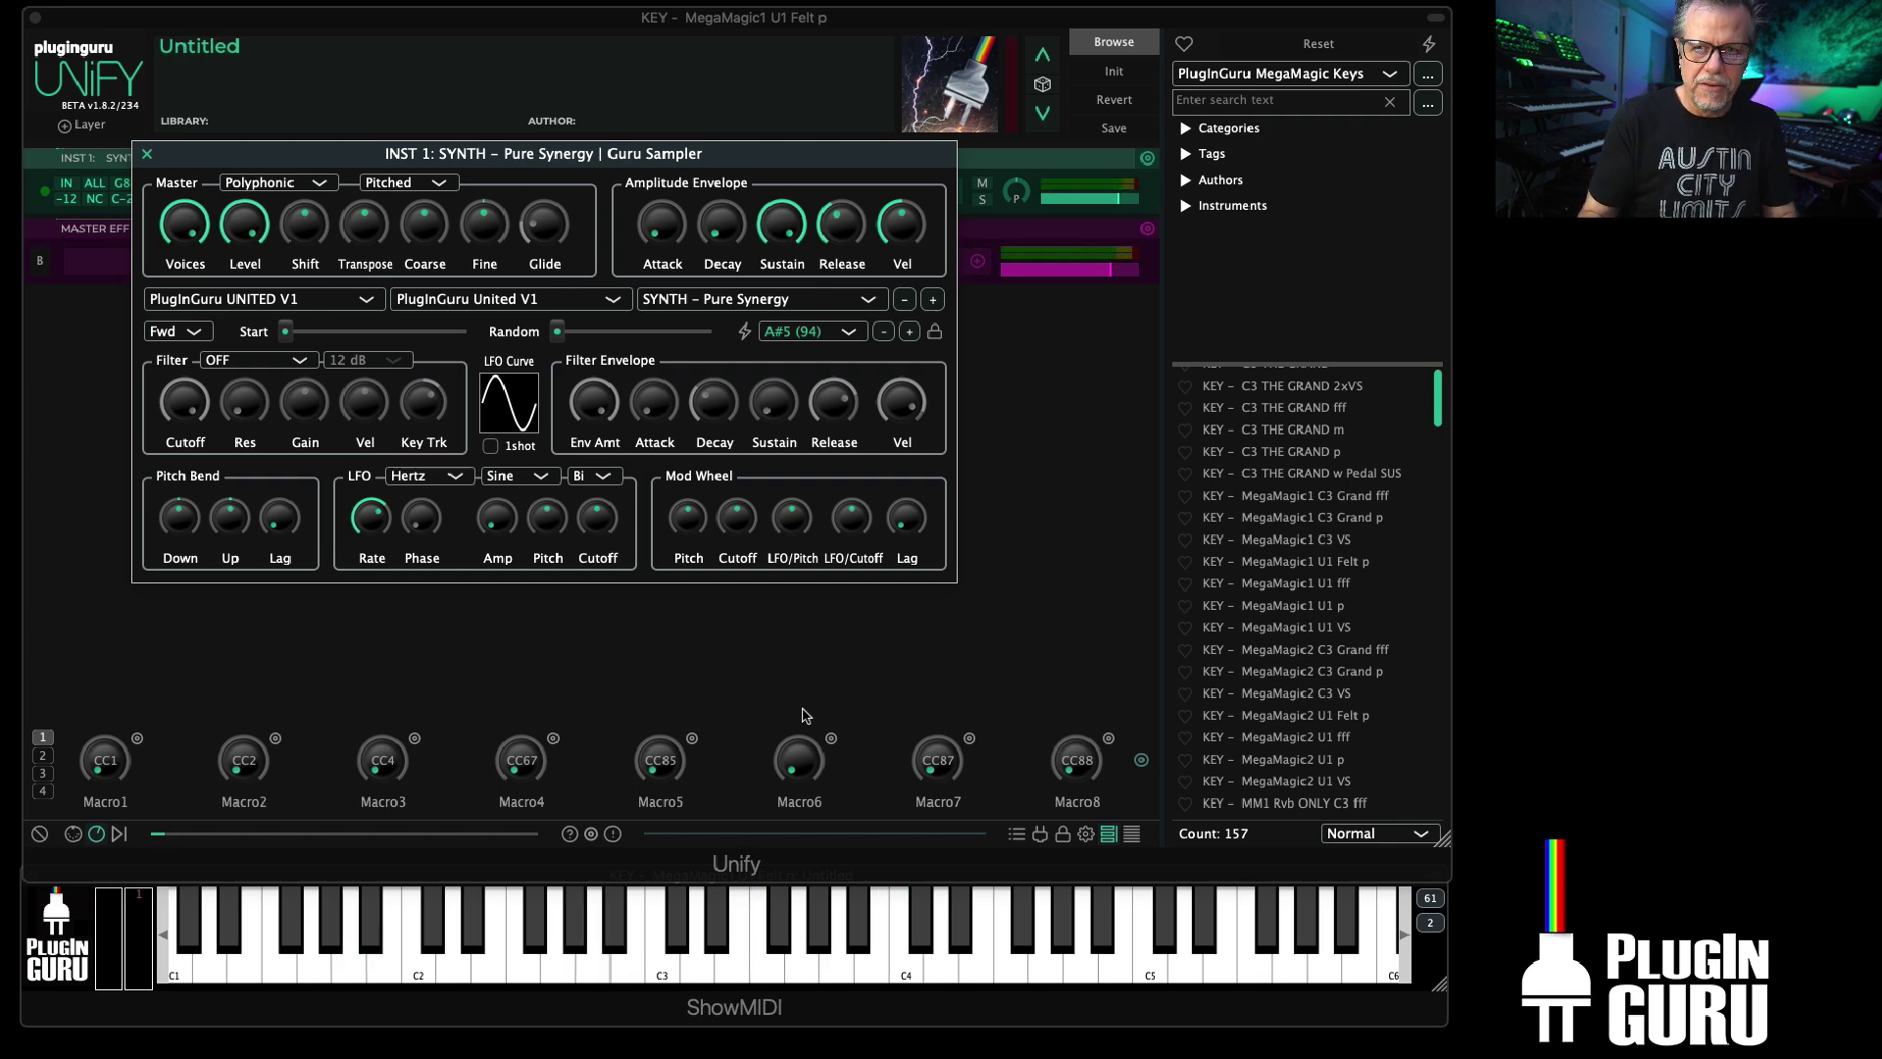
left_click(805, 336)
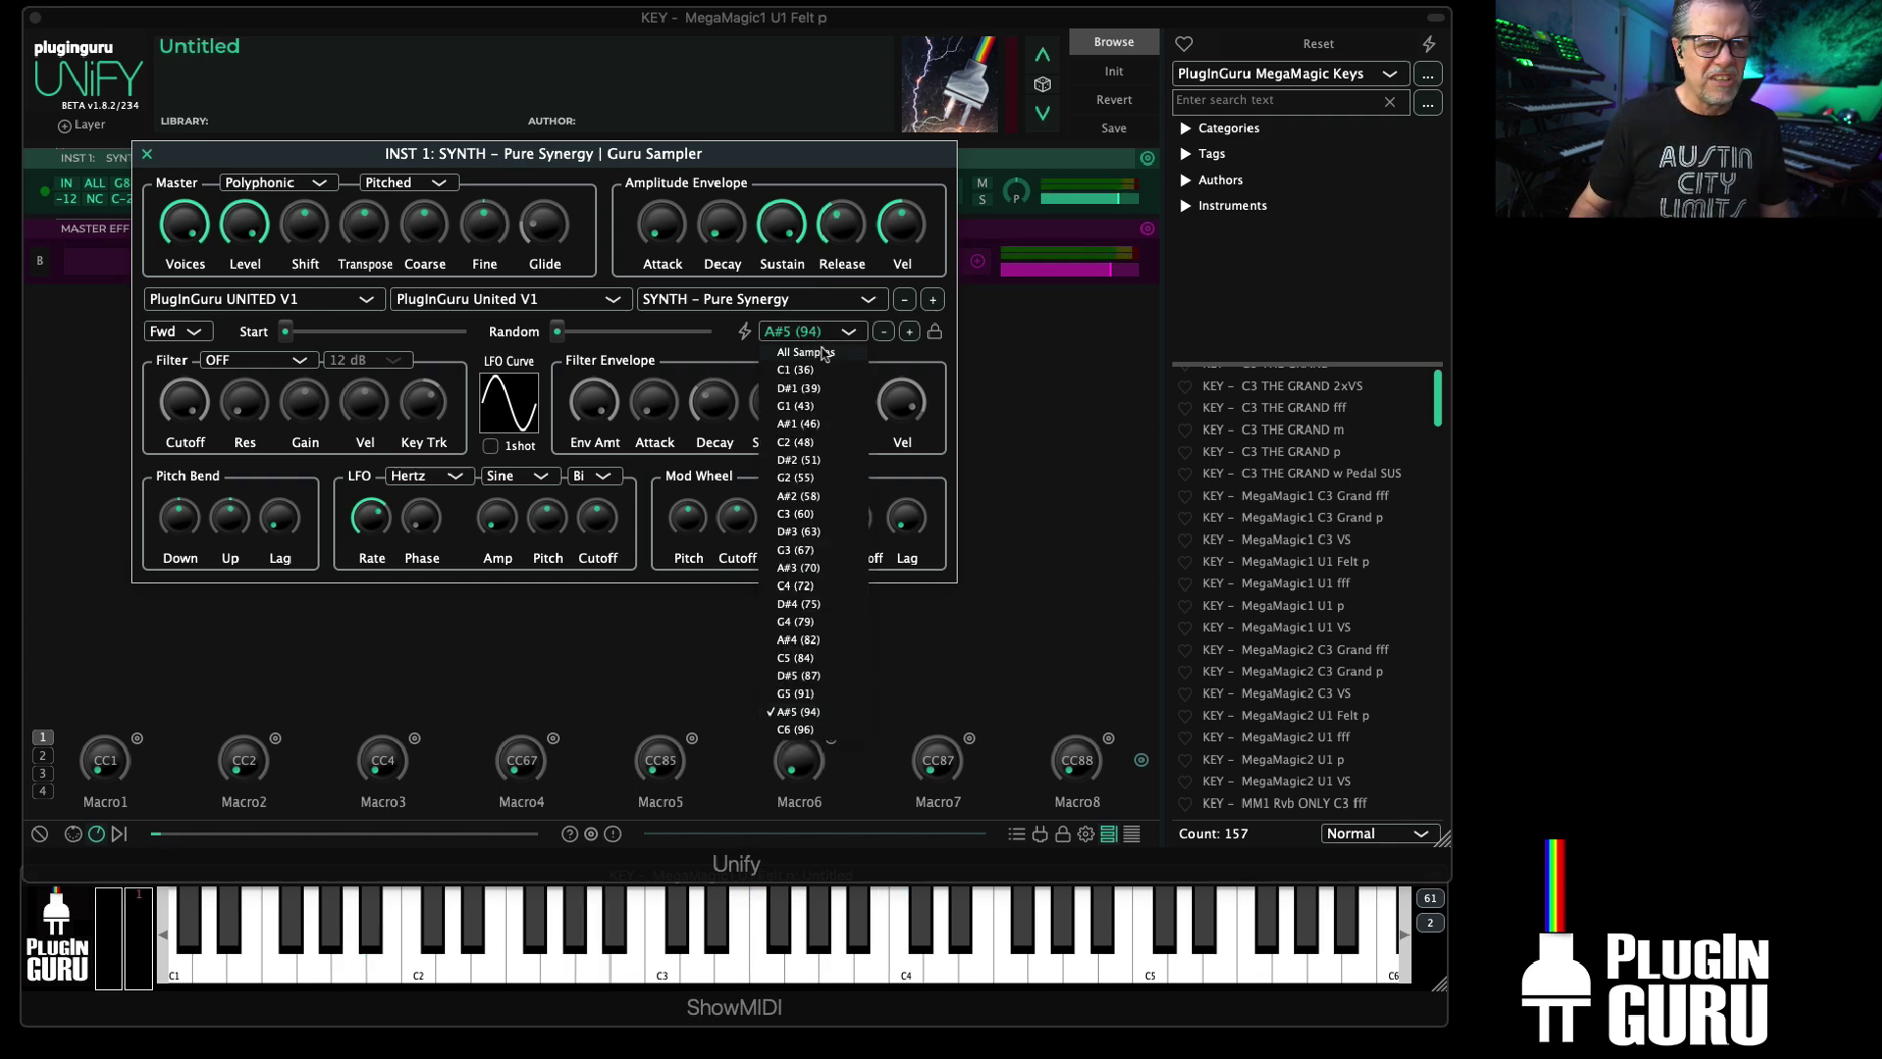
left_click(801, 406)
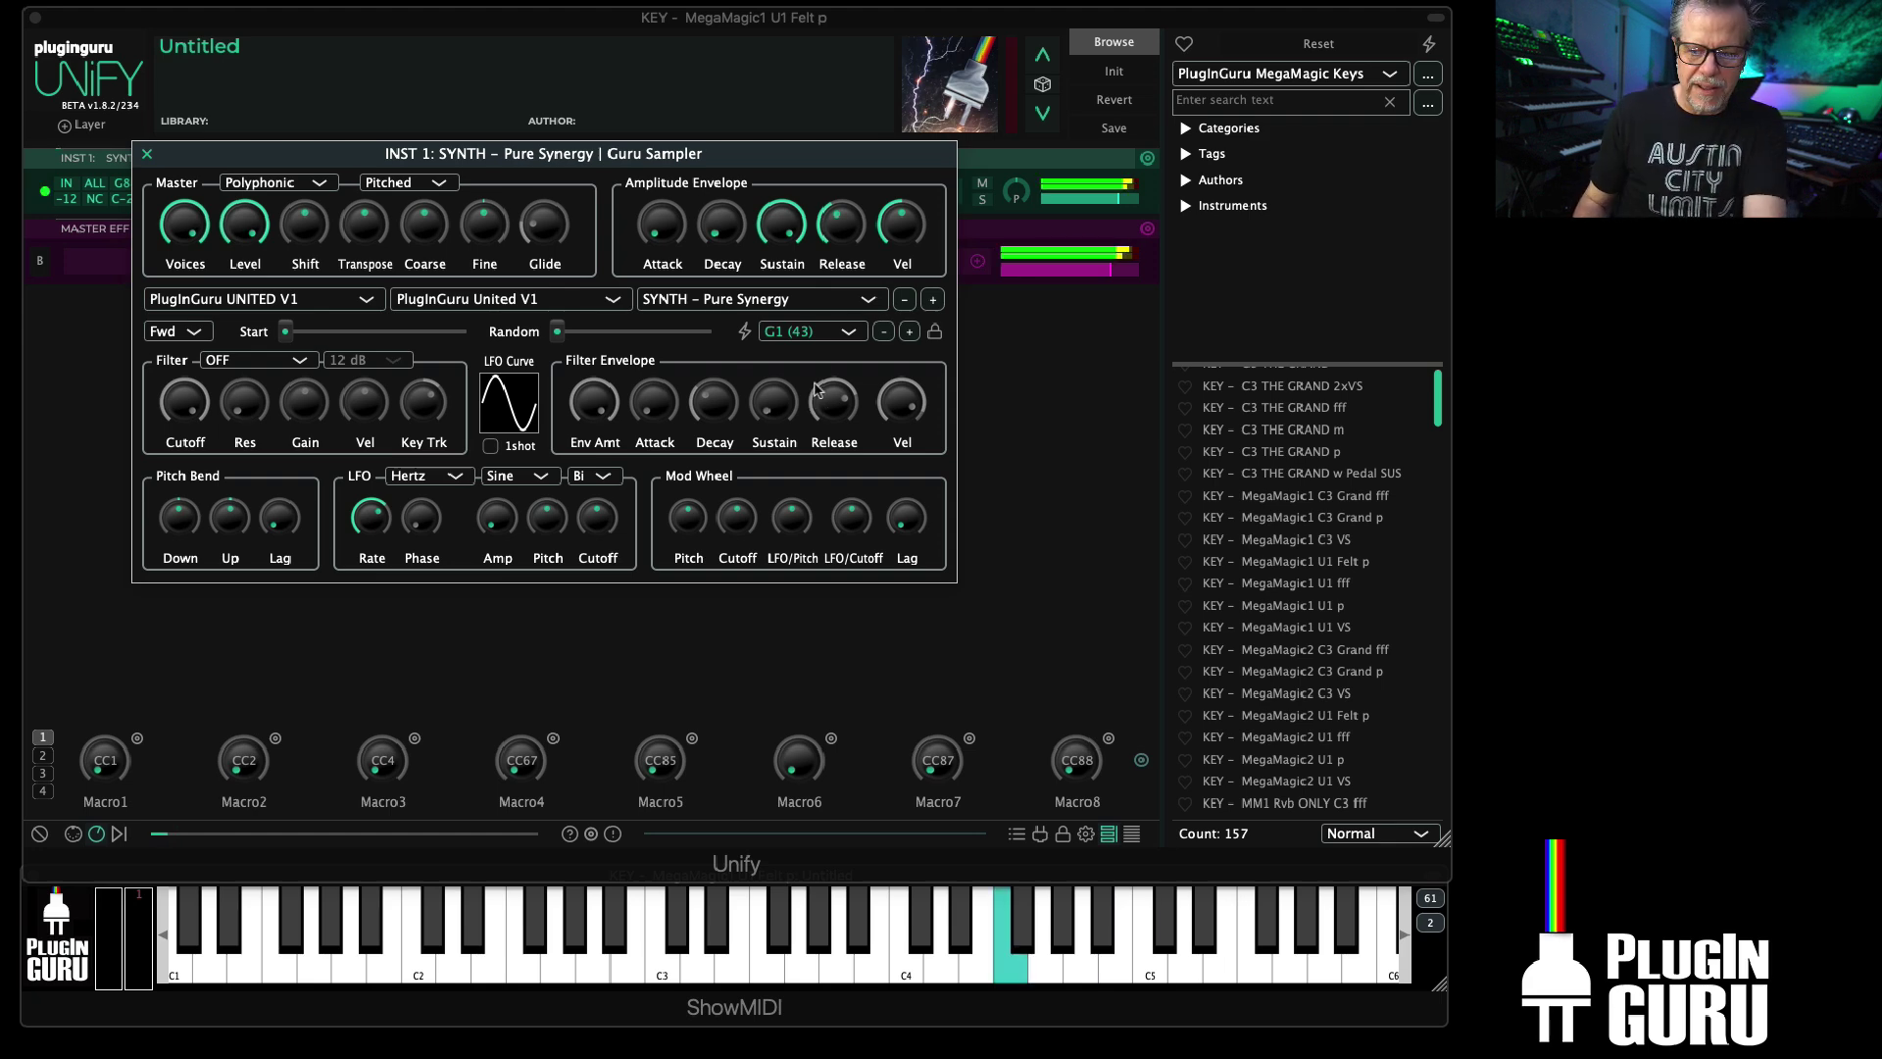
left_click(808, 331)
left_click(824, 531)
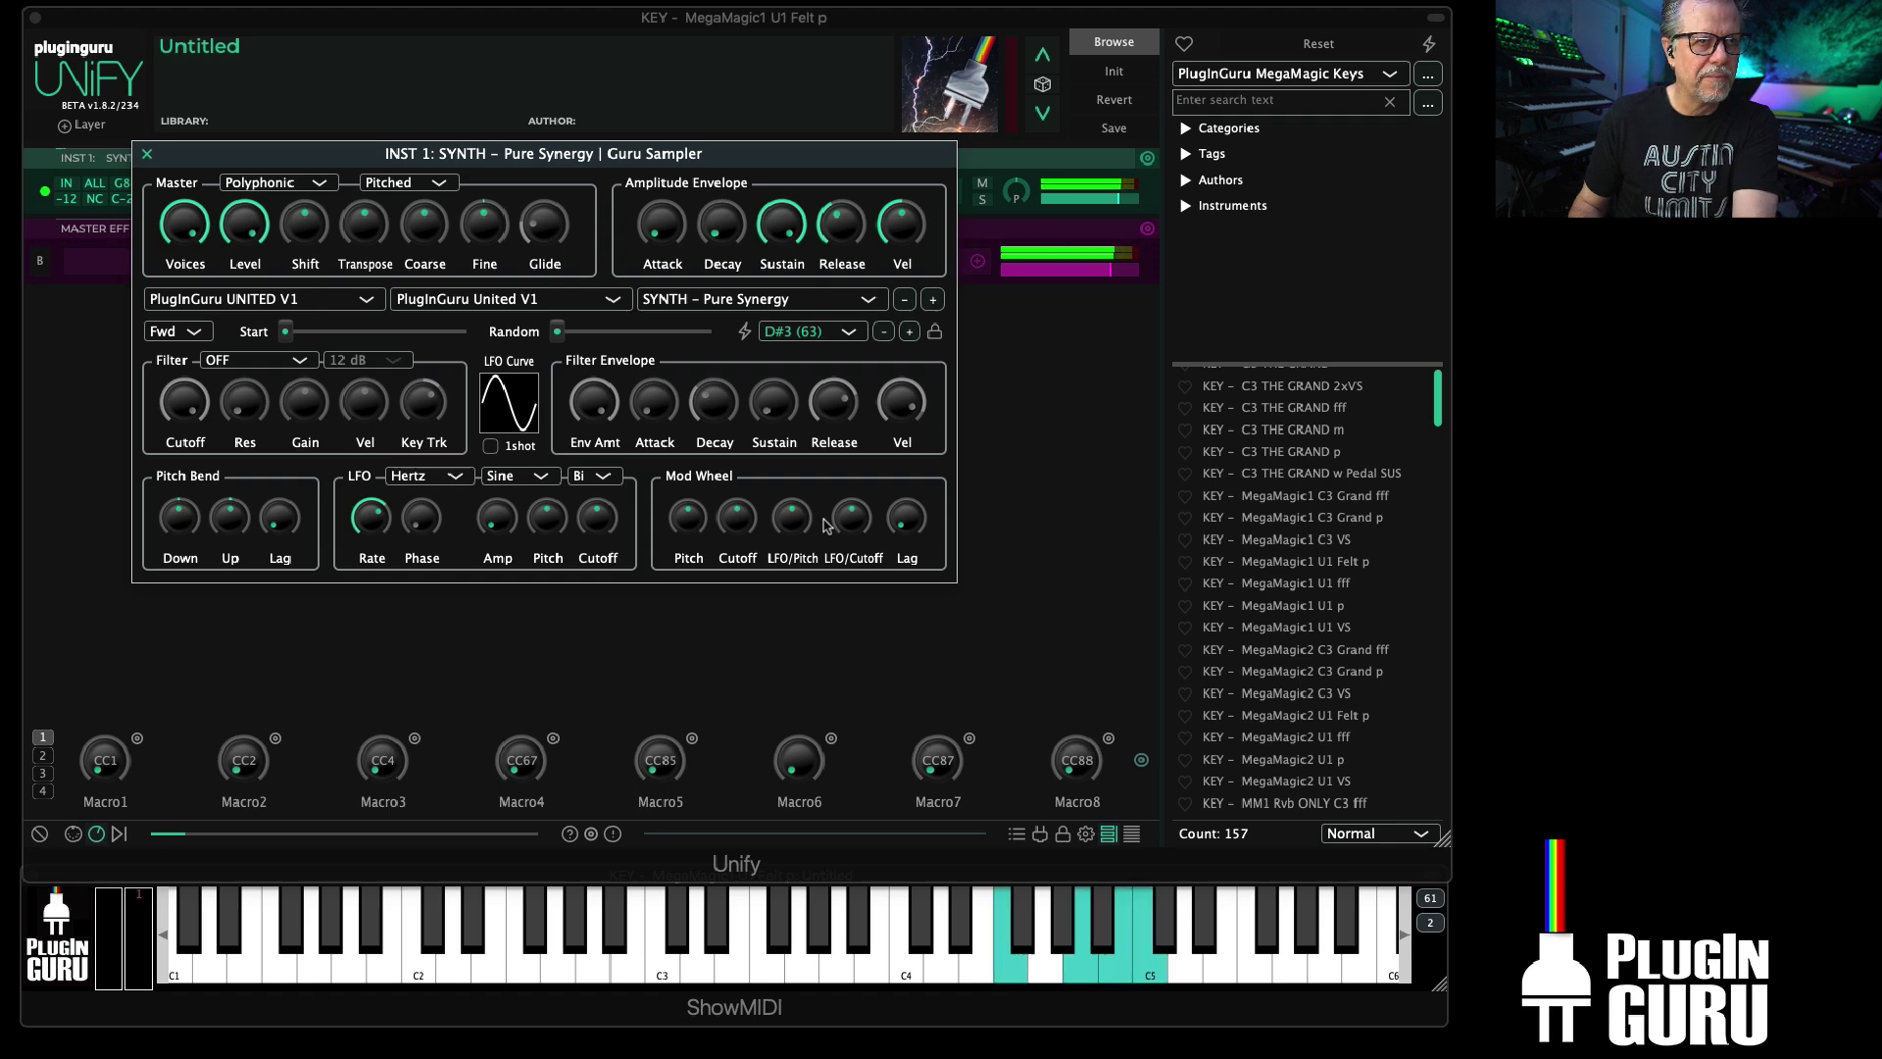
left_click(812, 332)
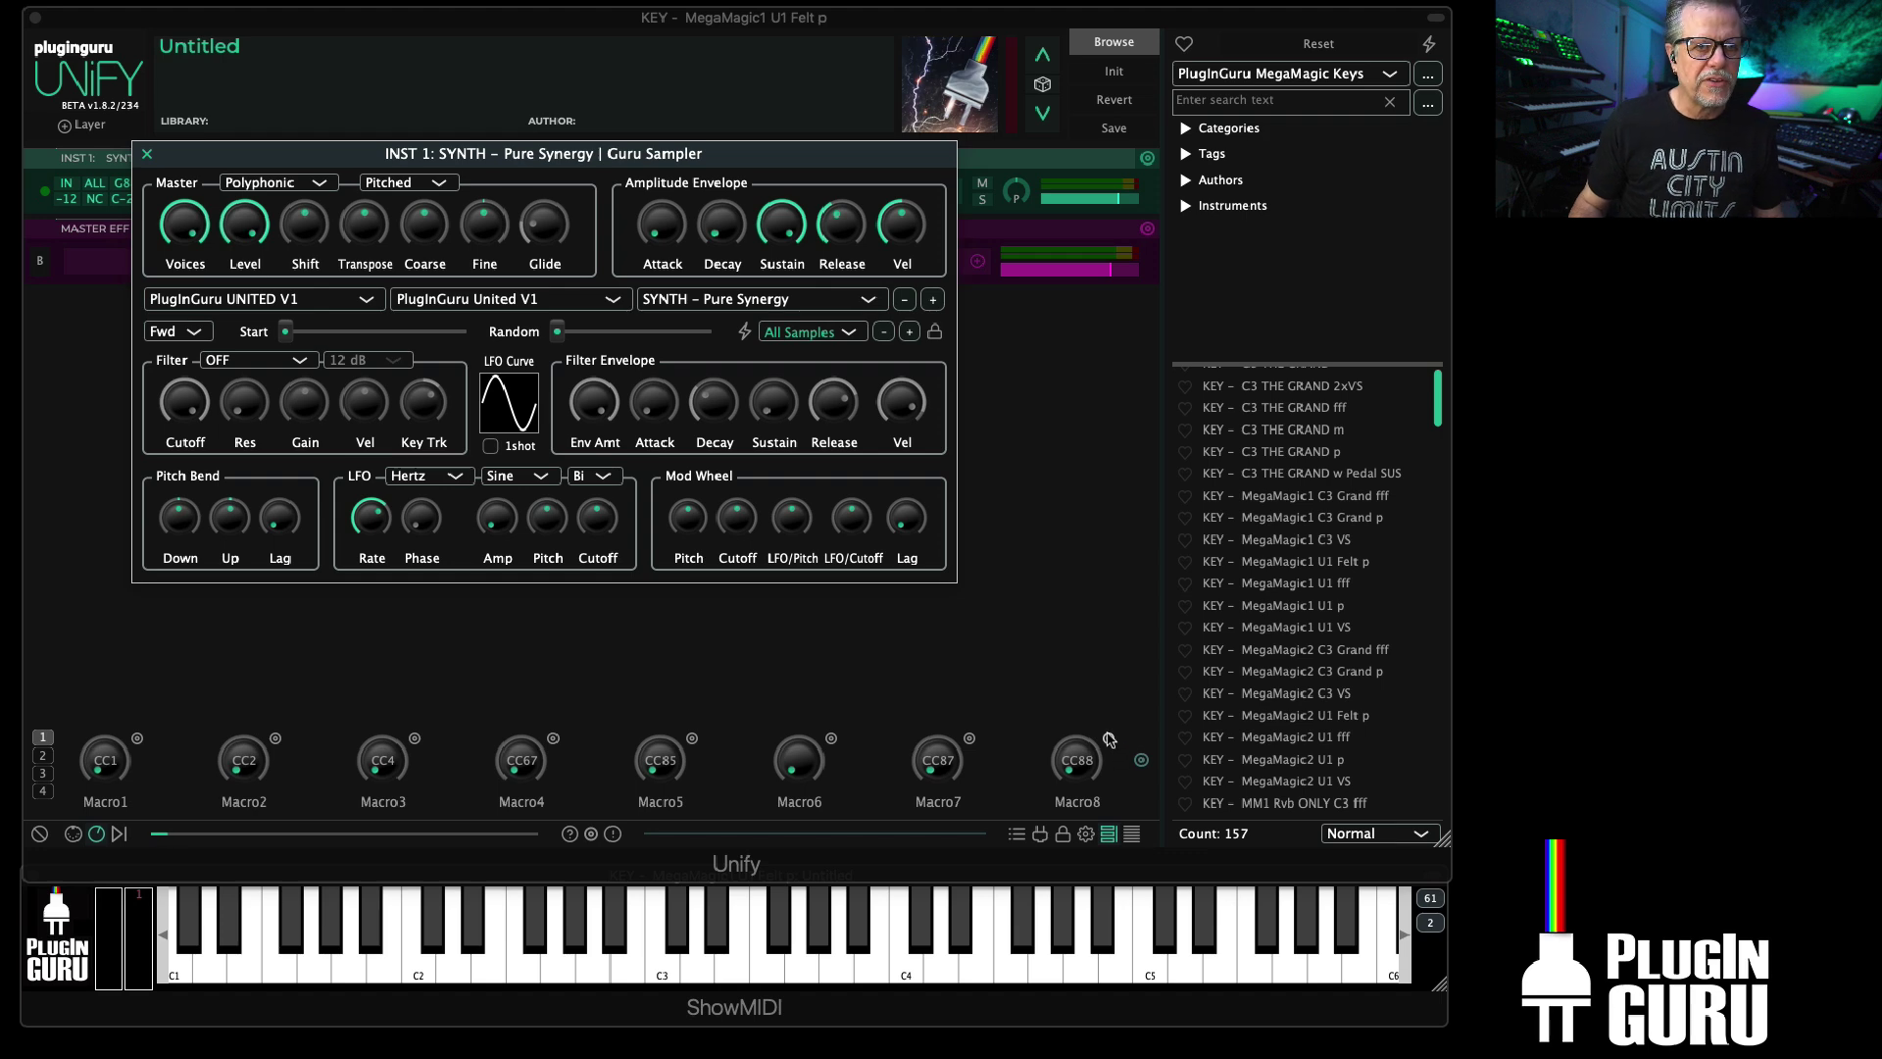
Step: Turn up Macro8, reopen the Guru Sampler and review its list of individual samples, keeping All Samples
left_click(1086, 755)
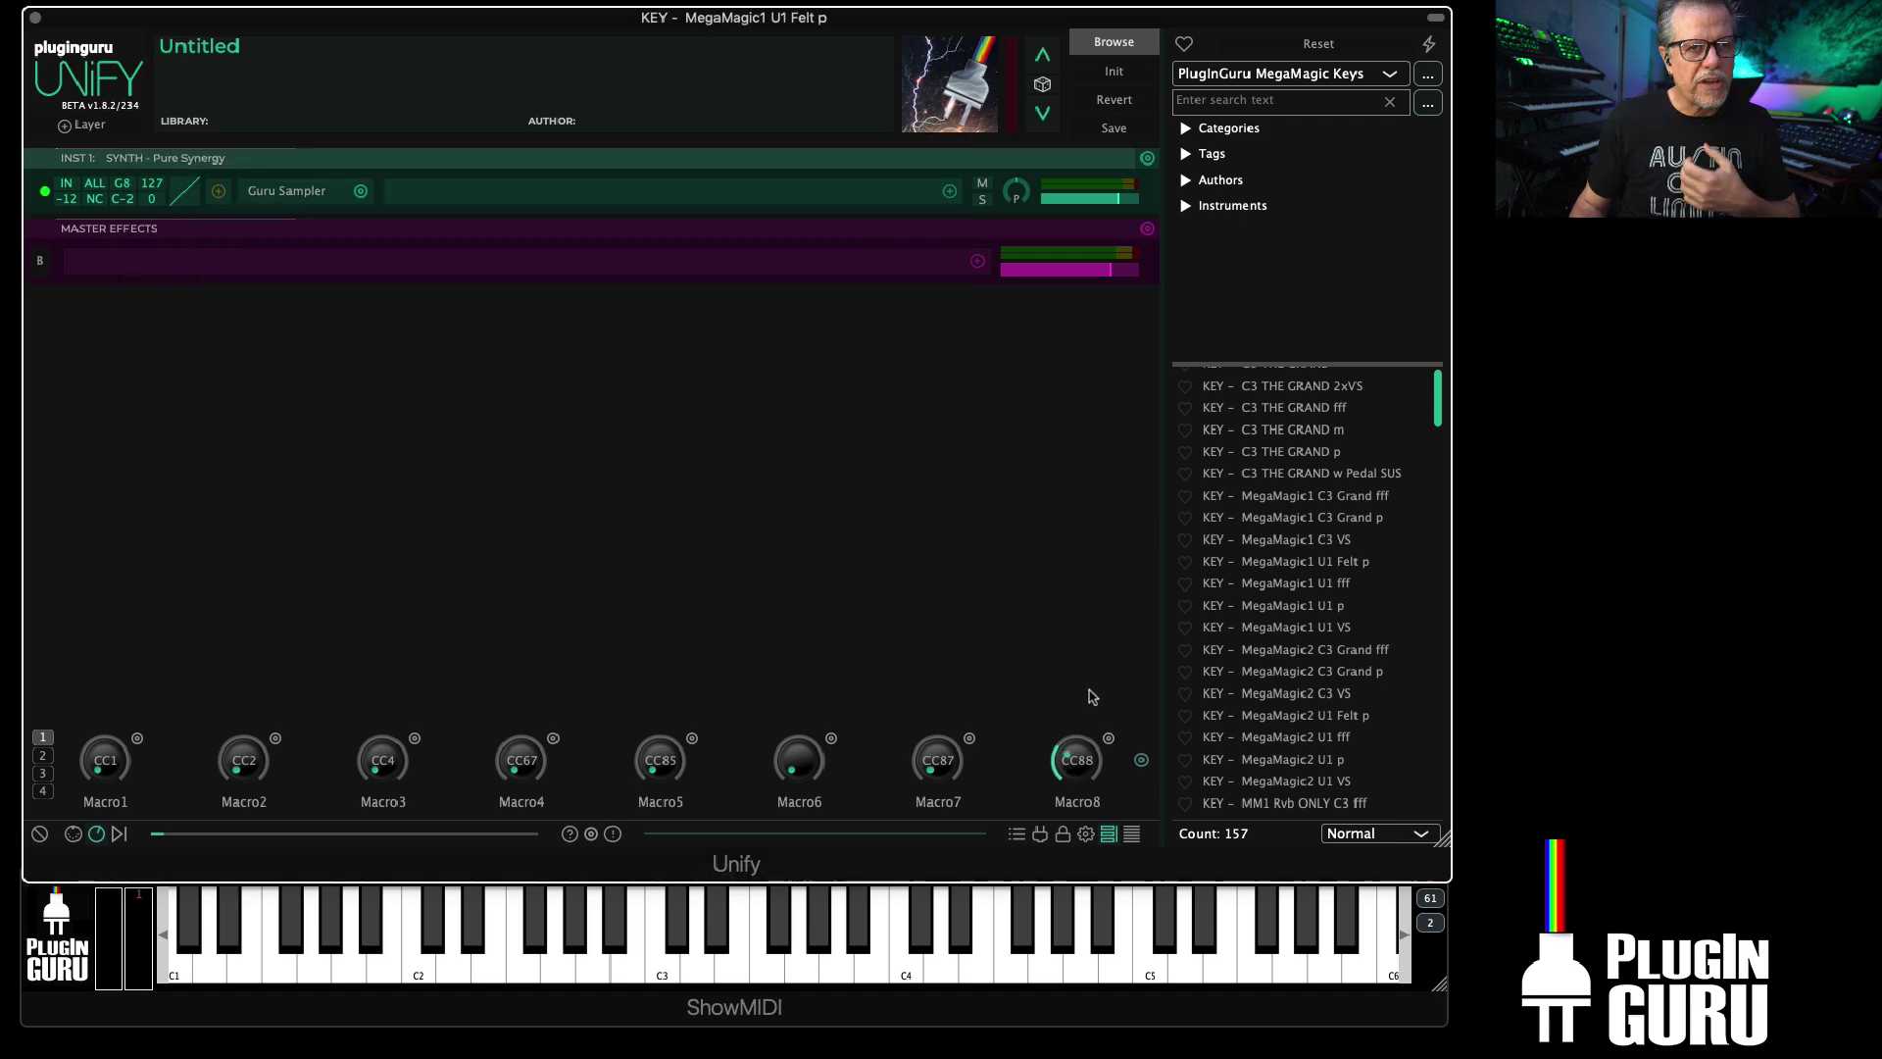
left_click(299, 191)
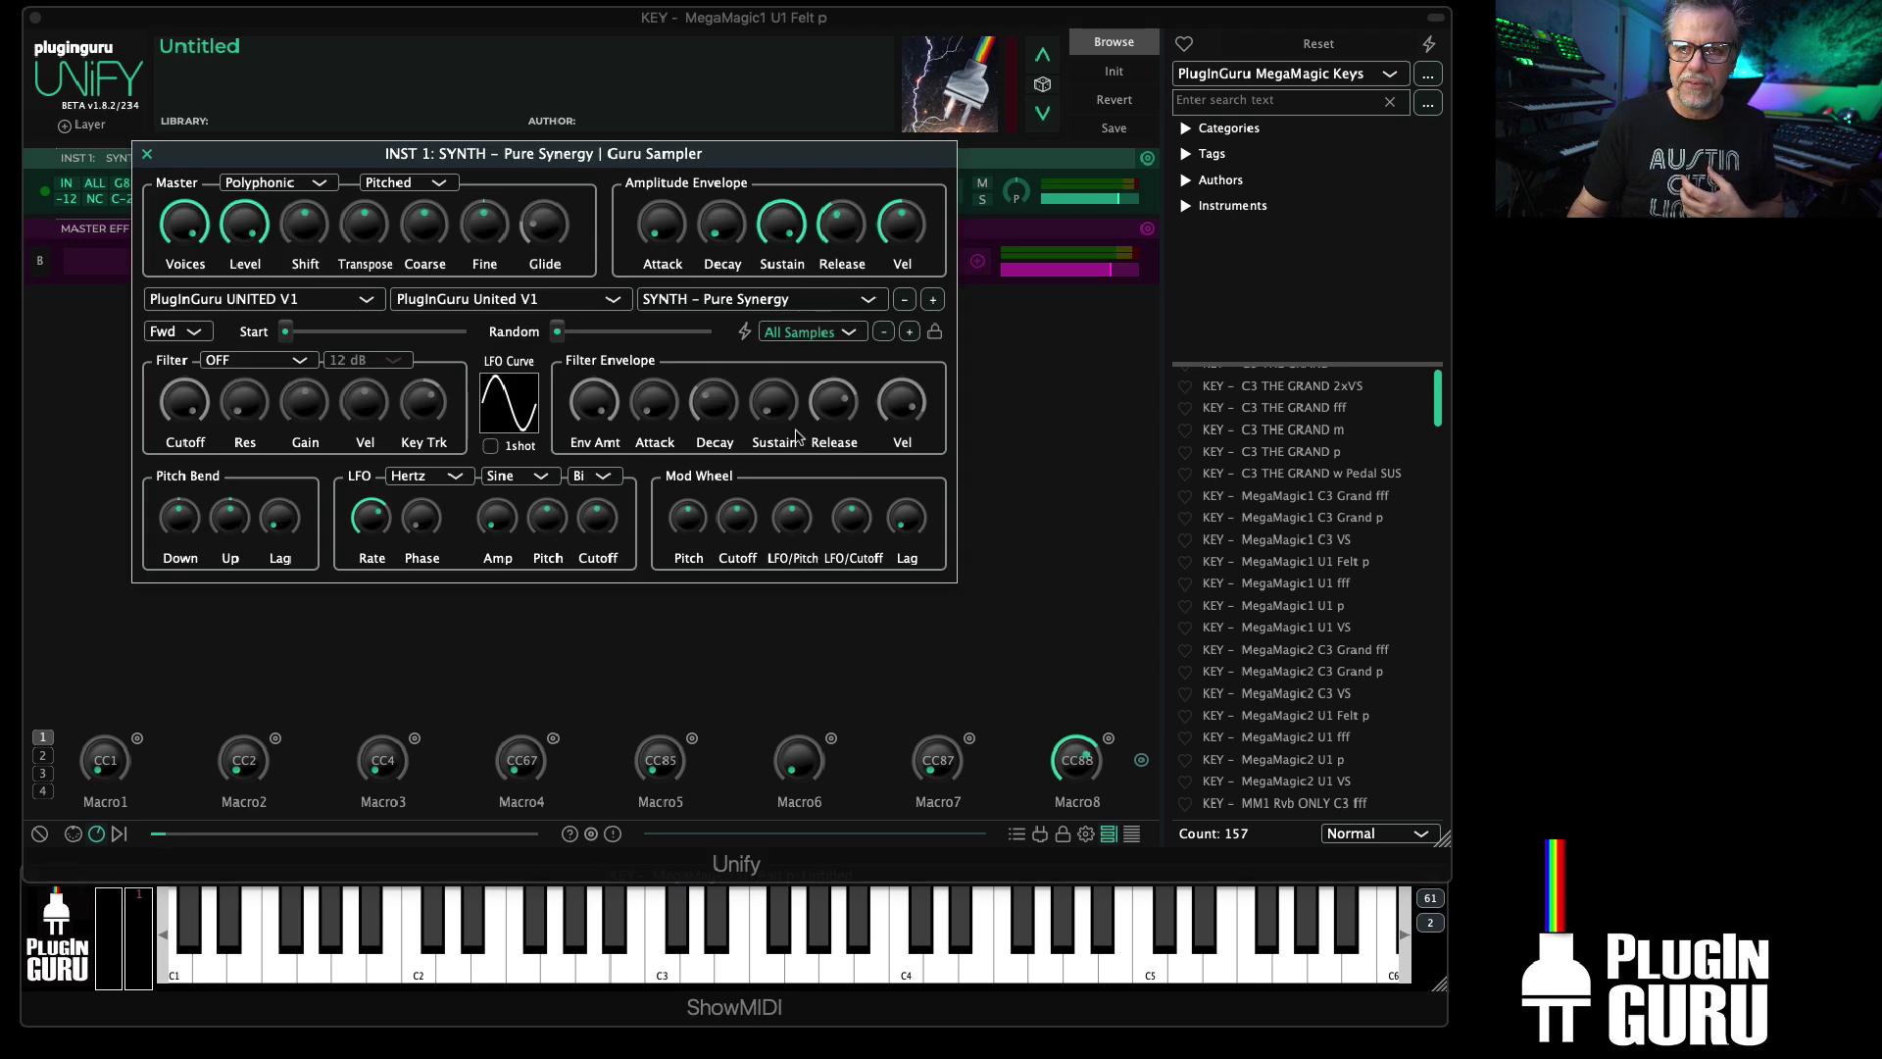
left_click(811, 335)
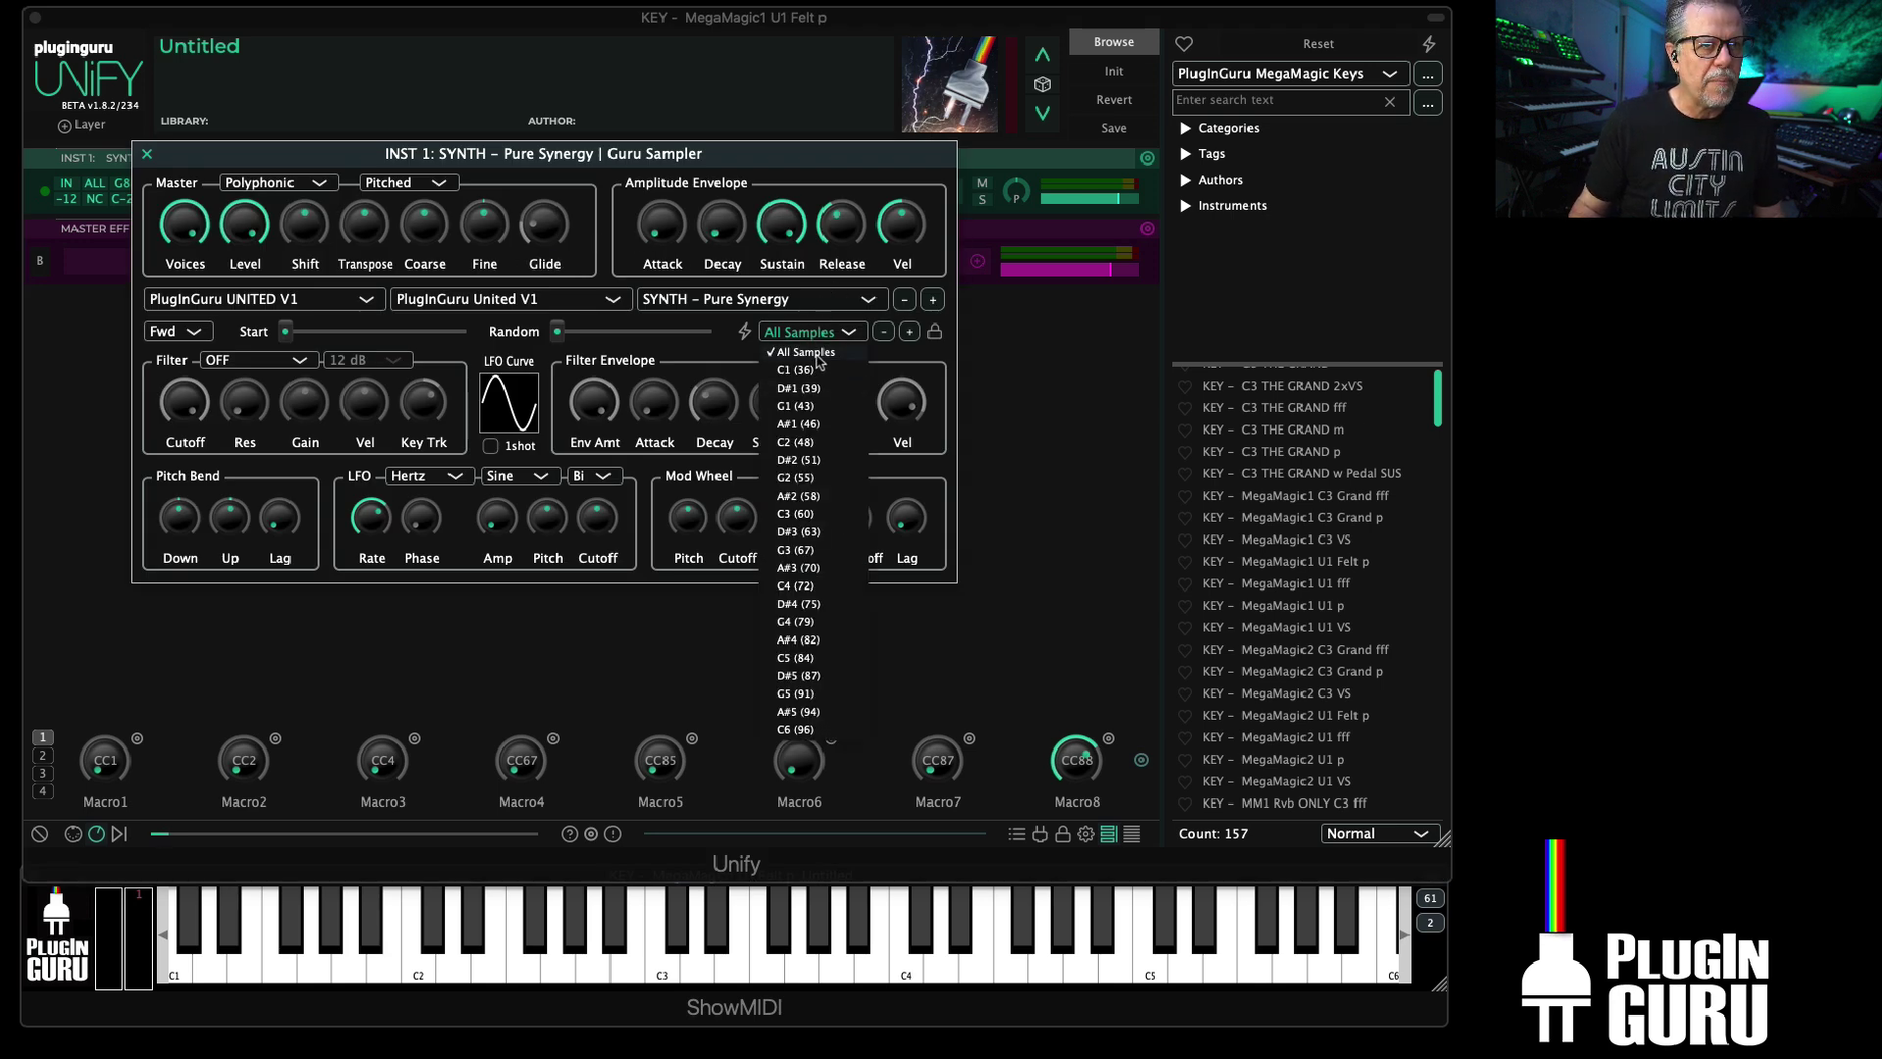
left_click(816, 354)
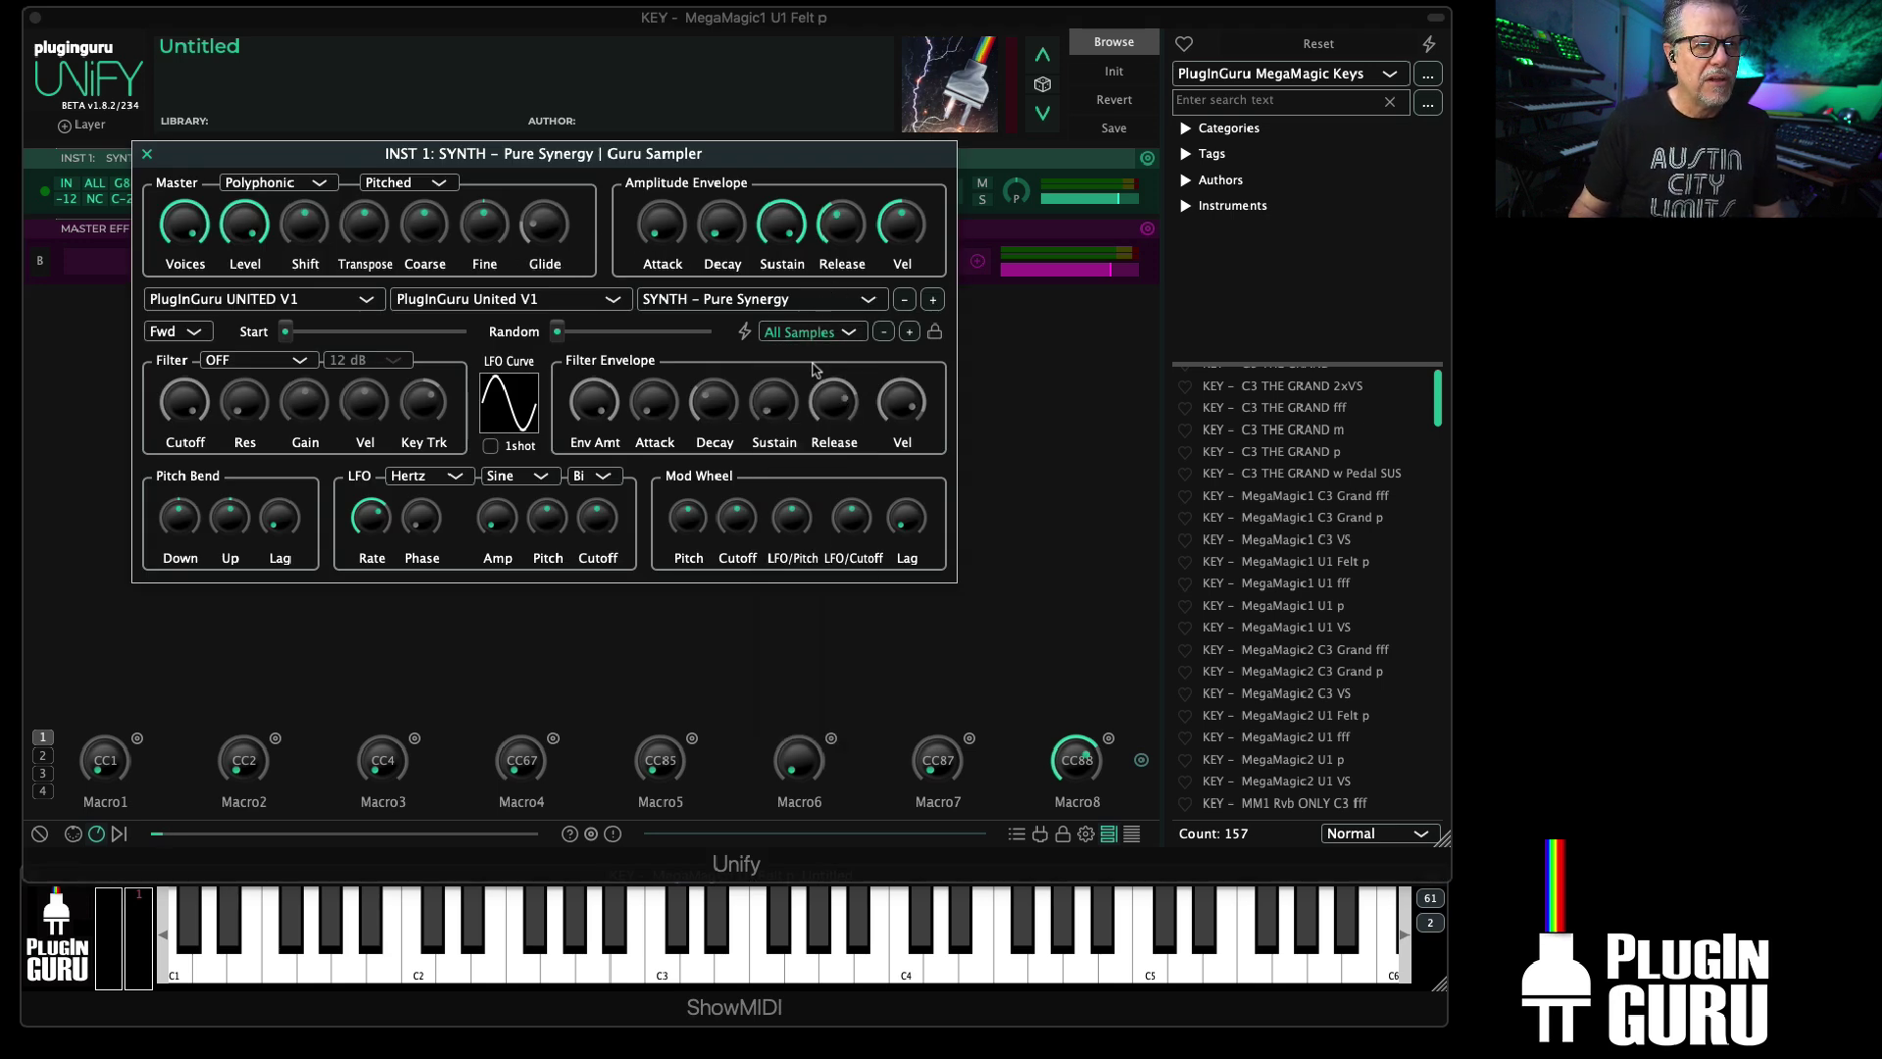
Step: Load the BPM SPLIT - Phrase JAM 085 patch from PlugInGuru ChillyPop Phrases V1 and set PHR GRV # to phrase Ph24 - Ebm - Abm
left_click(1301, 78)
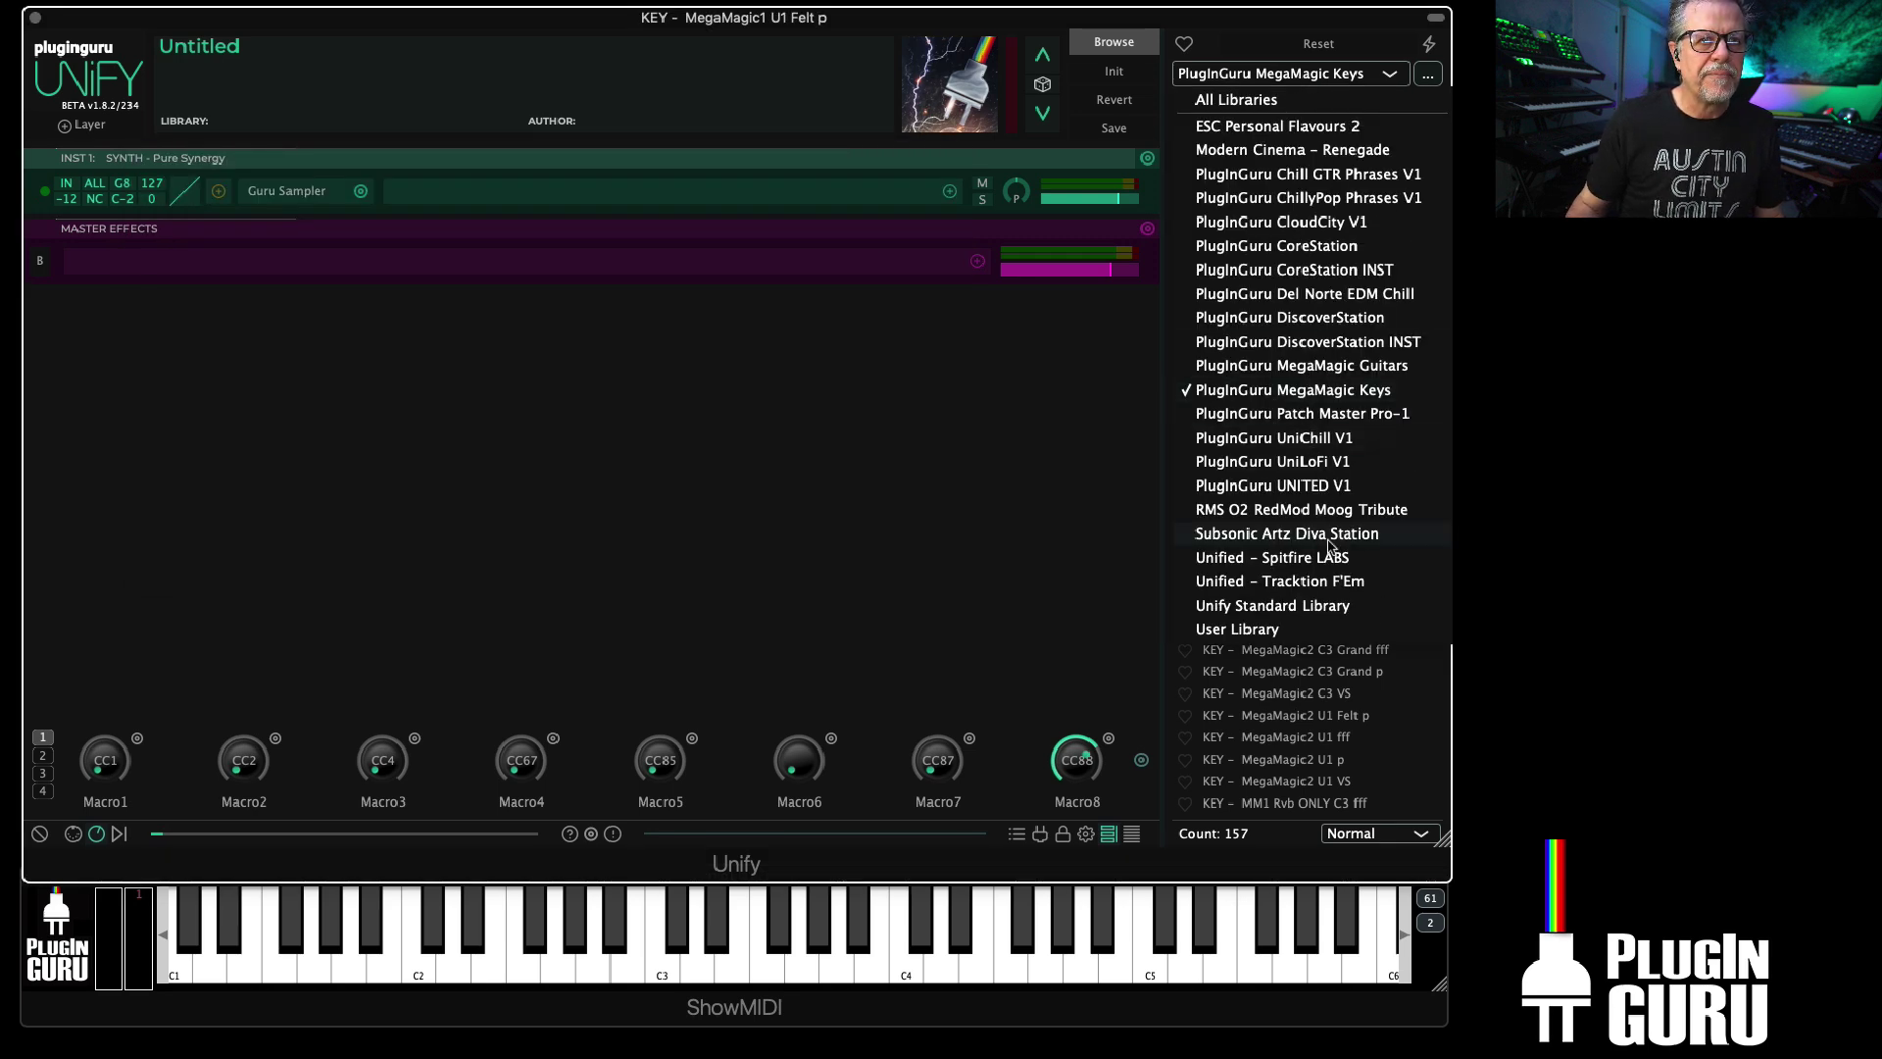
left_click(1335, 199)
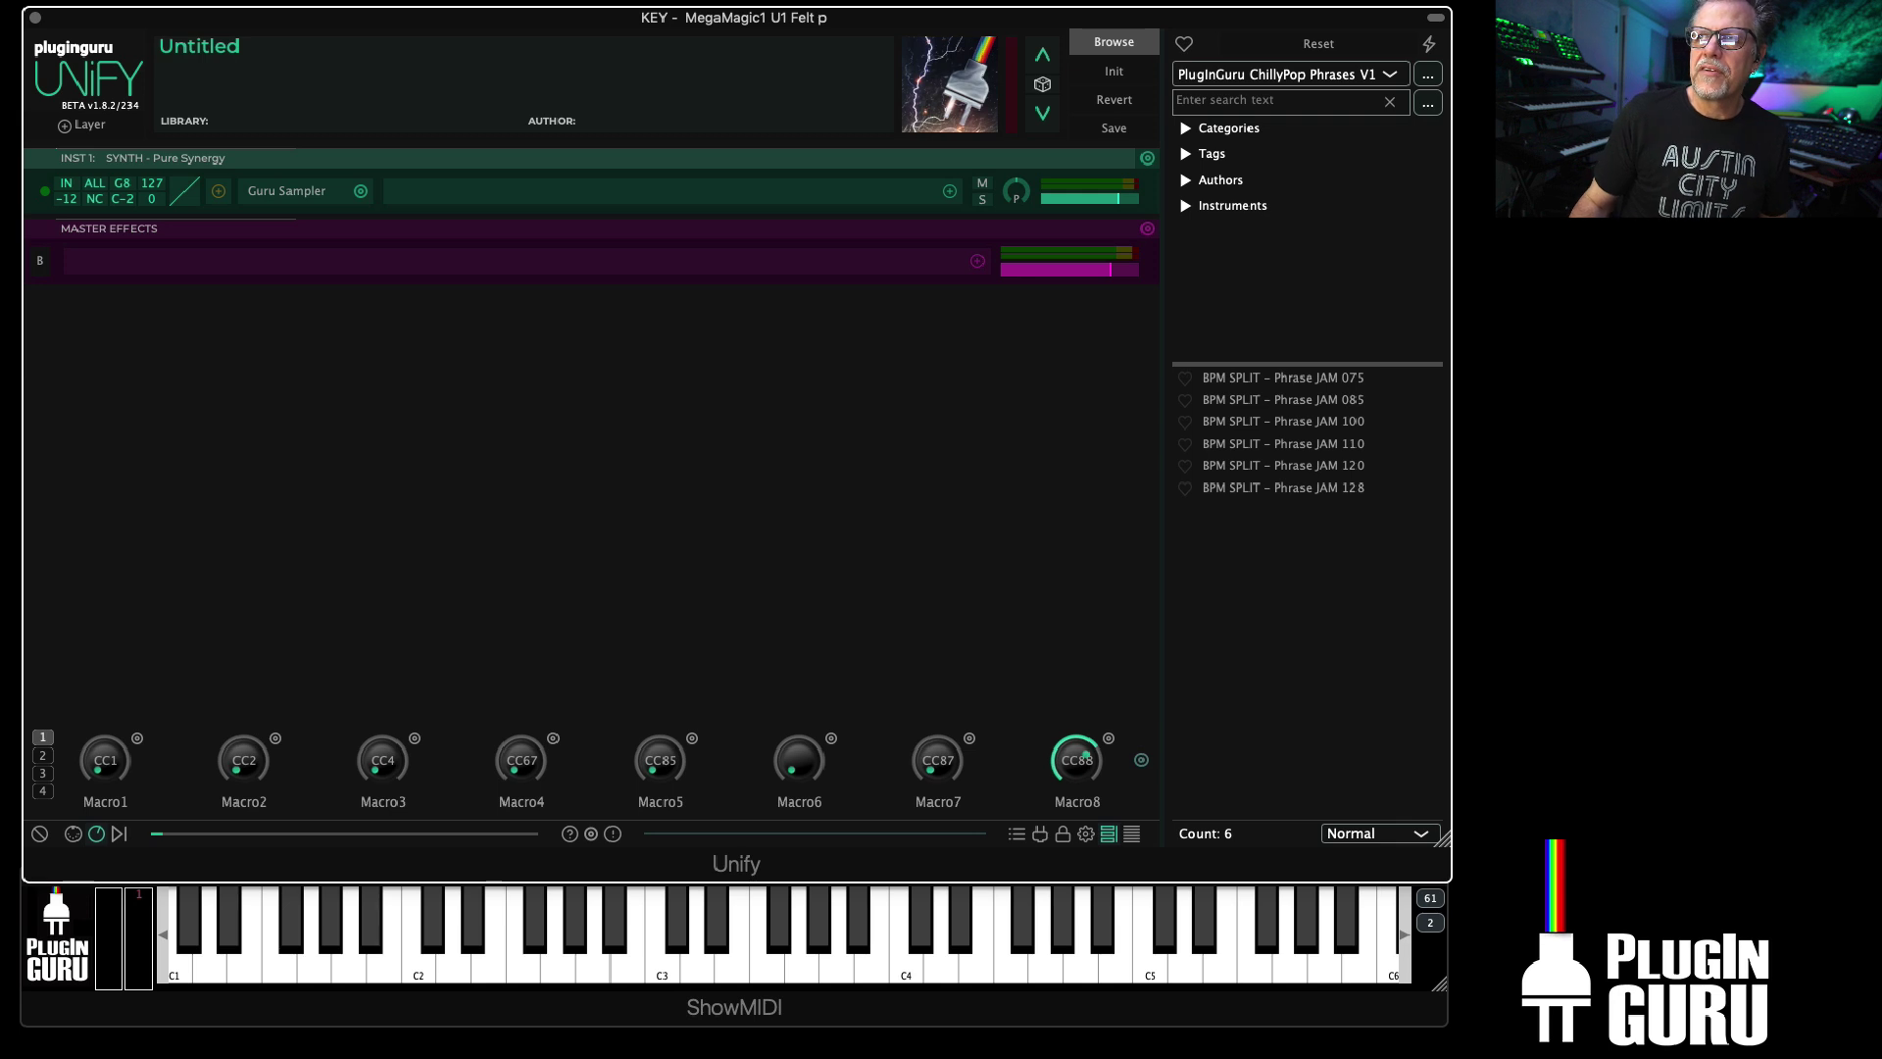
left_click(1284, 399)
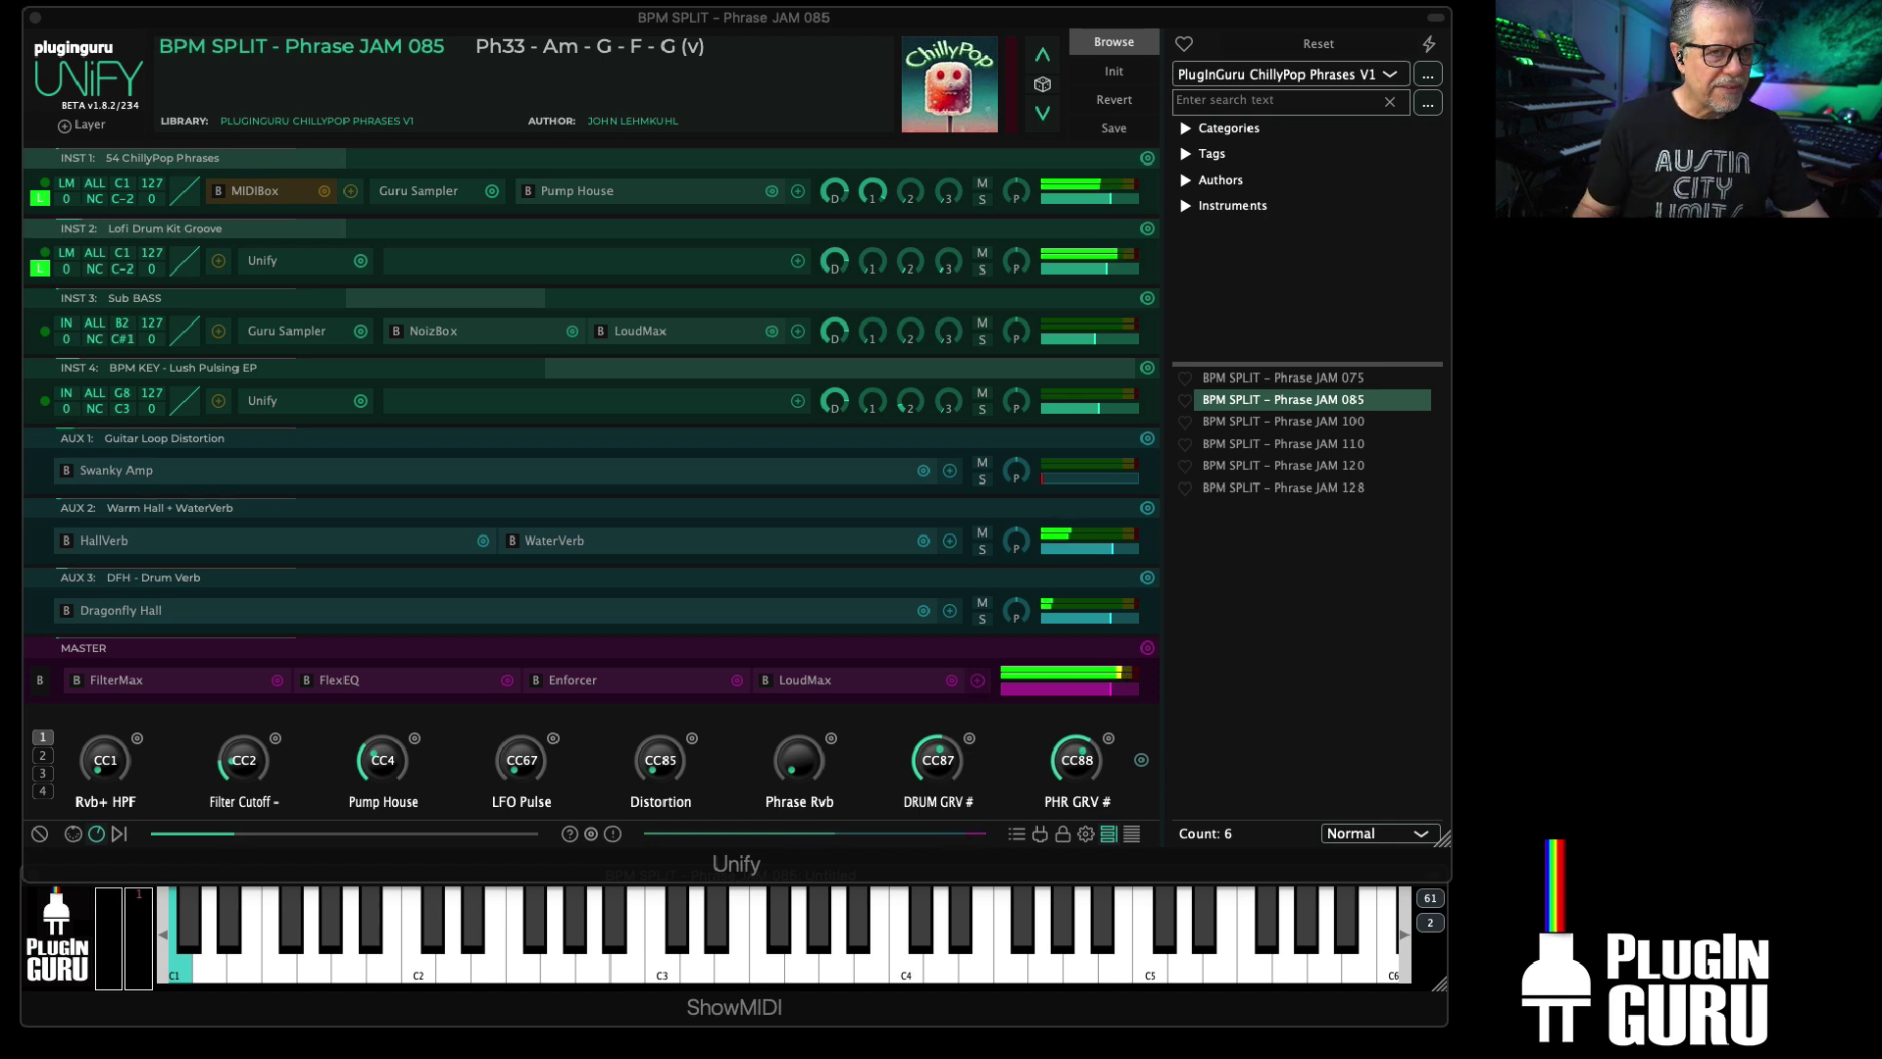
left_click(1085, 779)
left_click_drag(1085, 779, 1085, 804)
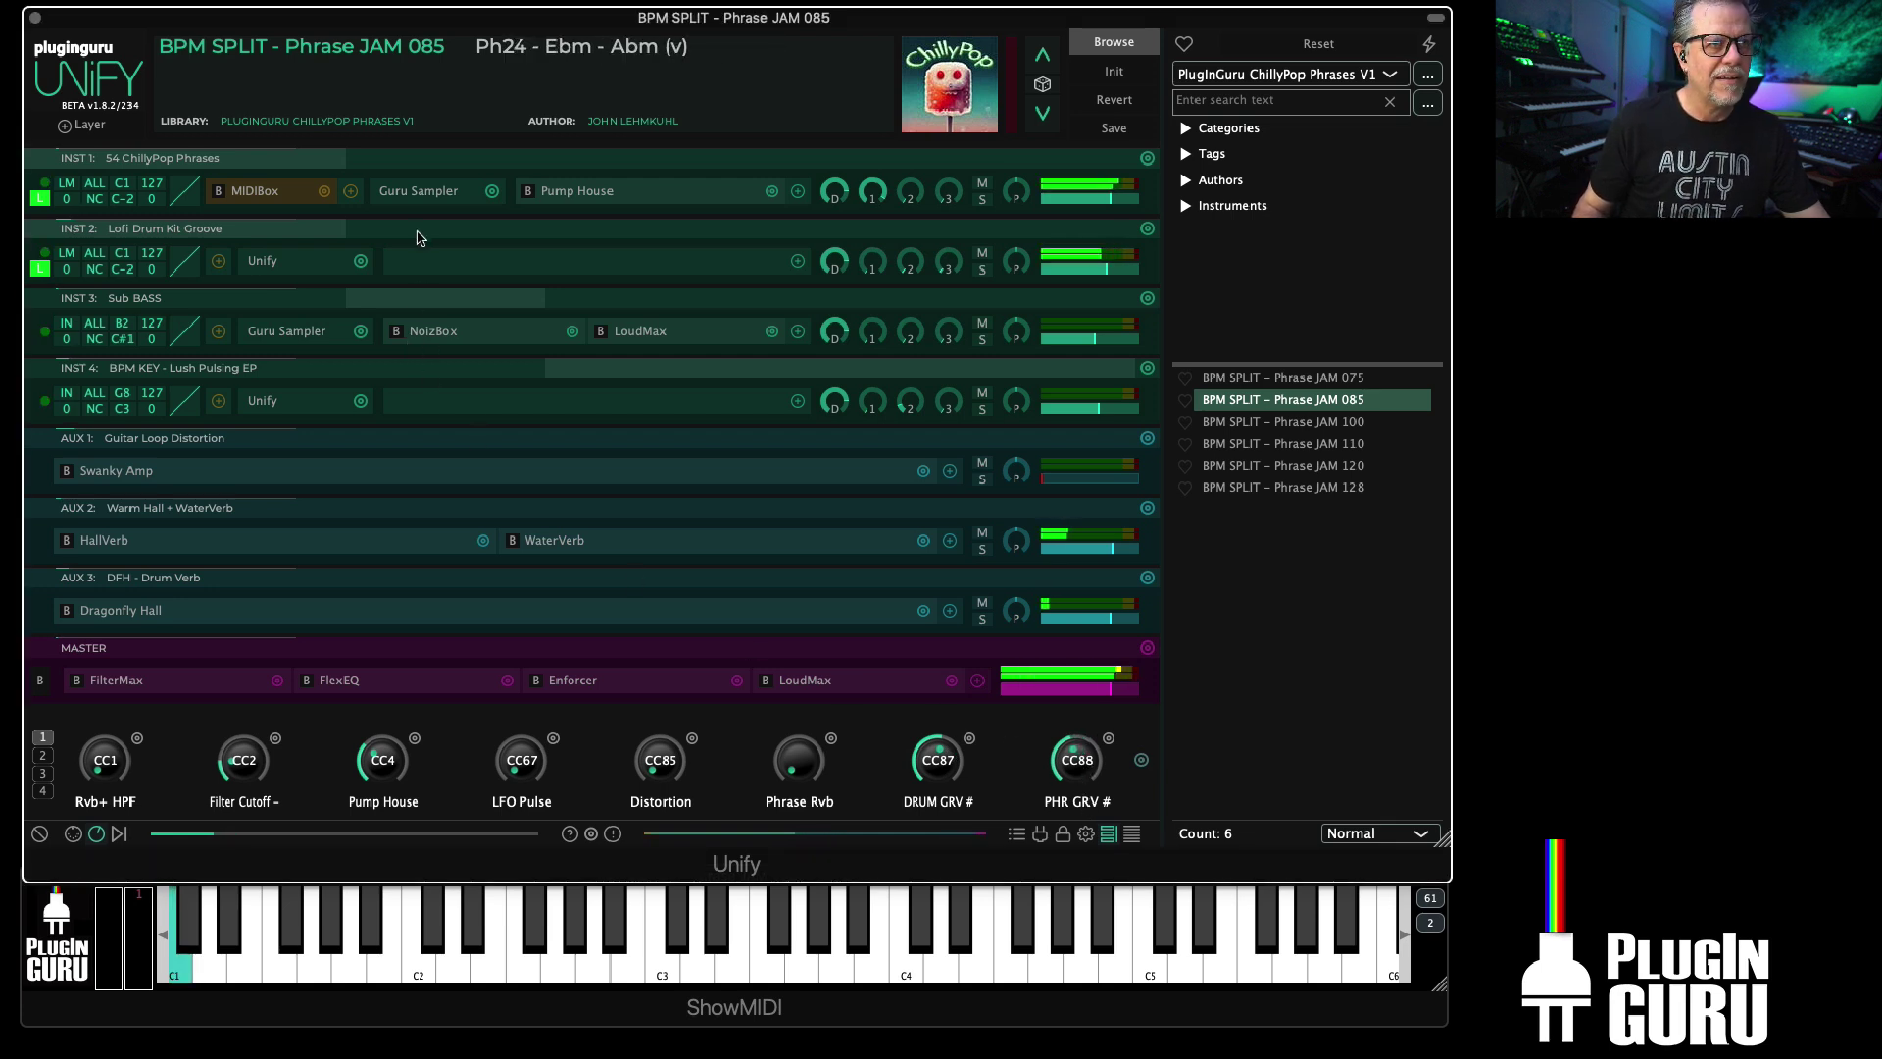
Step: Open the Guru Sampler of the 54 ChillyPop Phrases layer and arrange the windows so its sample selector and the macros are both visible
left_click(443, 218)
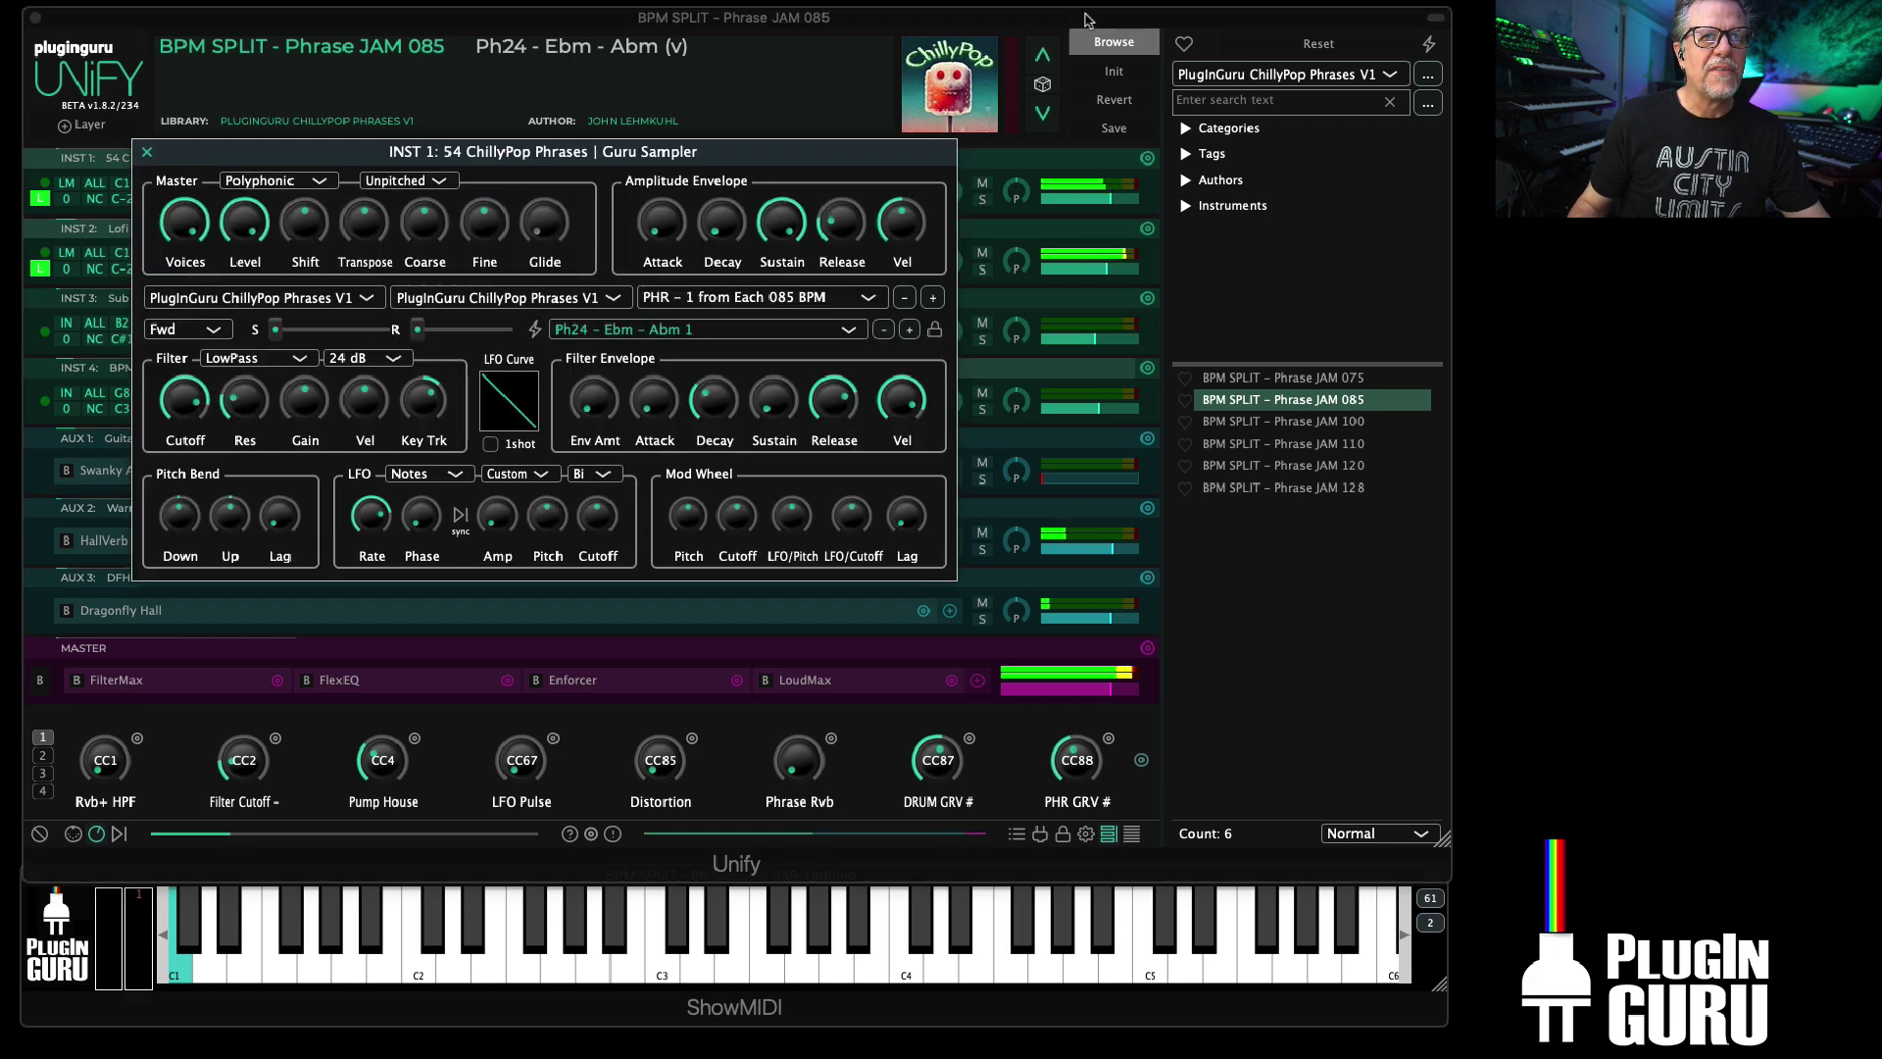
left_click(1083, 162)
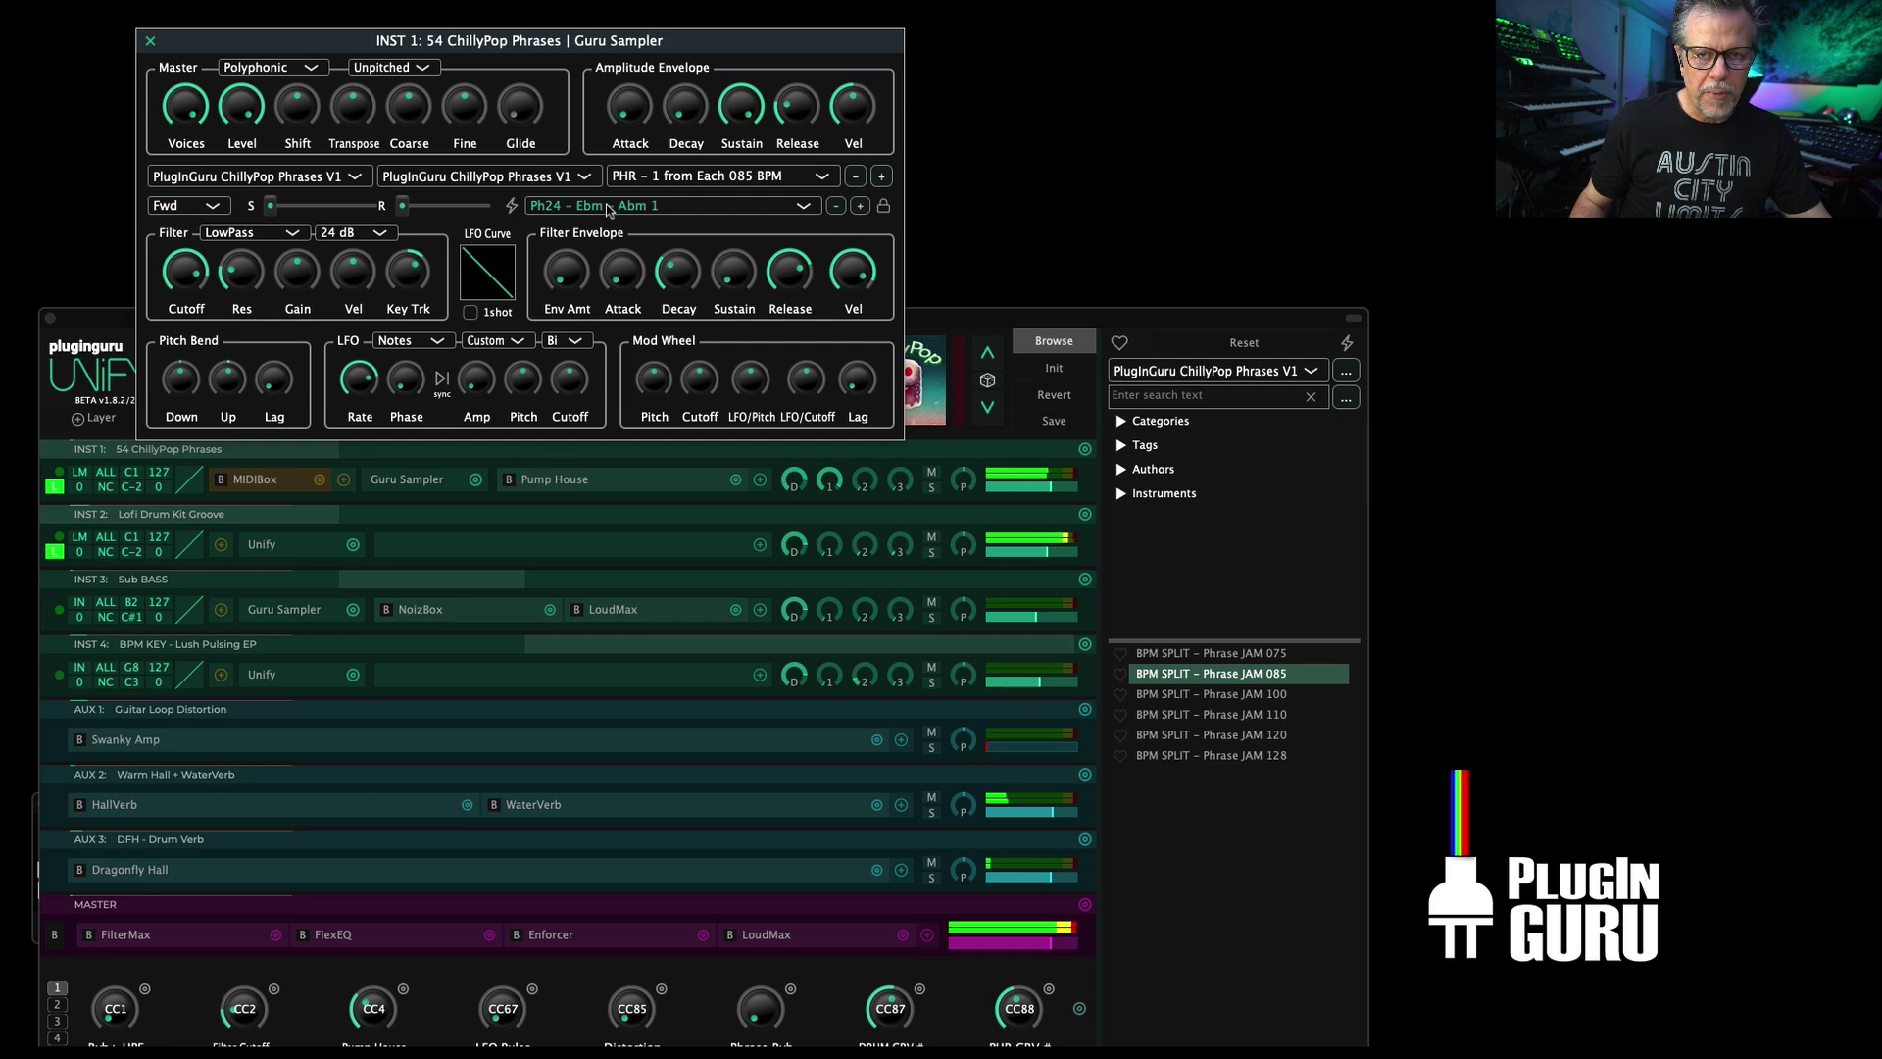
left_click(985, 318)
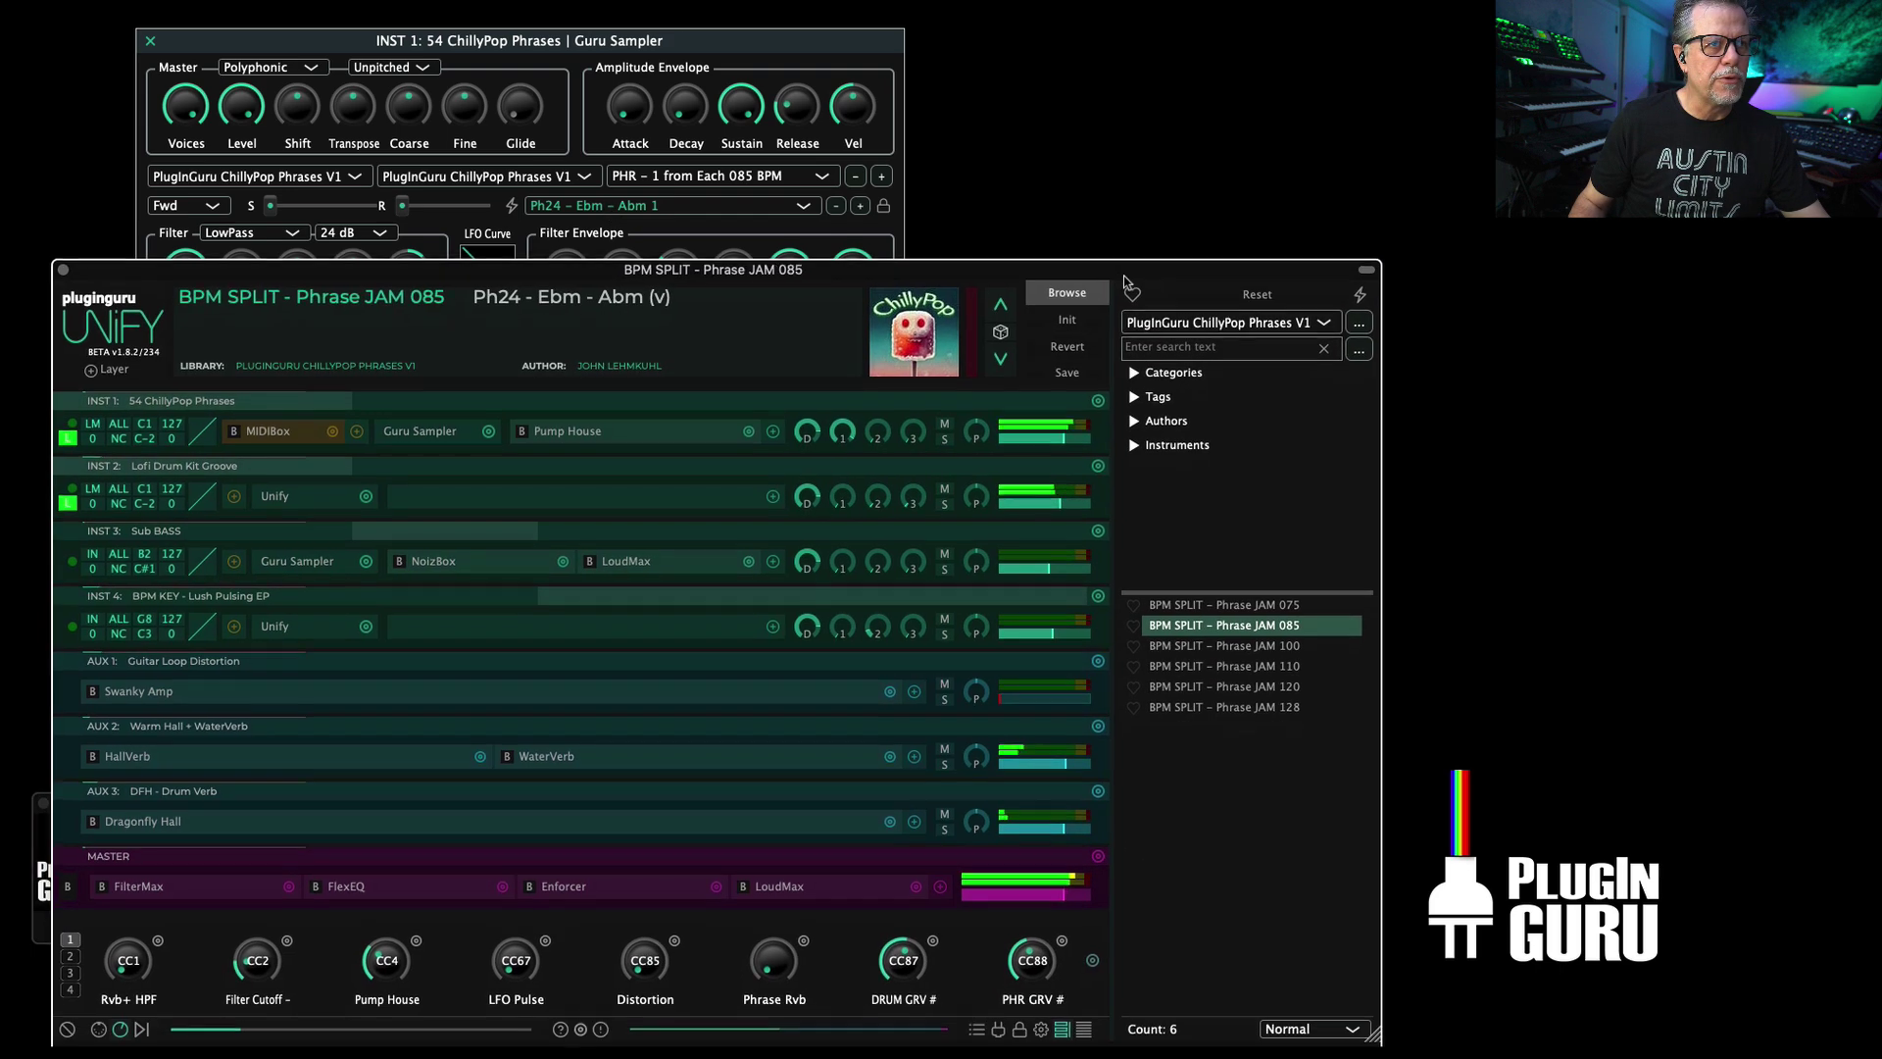
Step: Audition phrases Ph35, Ph40 and Ph43 with the PHR GRV # macro, and settle on Ph27 - Em - D - Am - C
left_click_drag(1041, 949, 1049, 913)
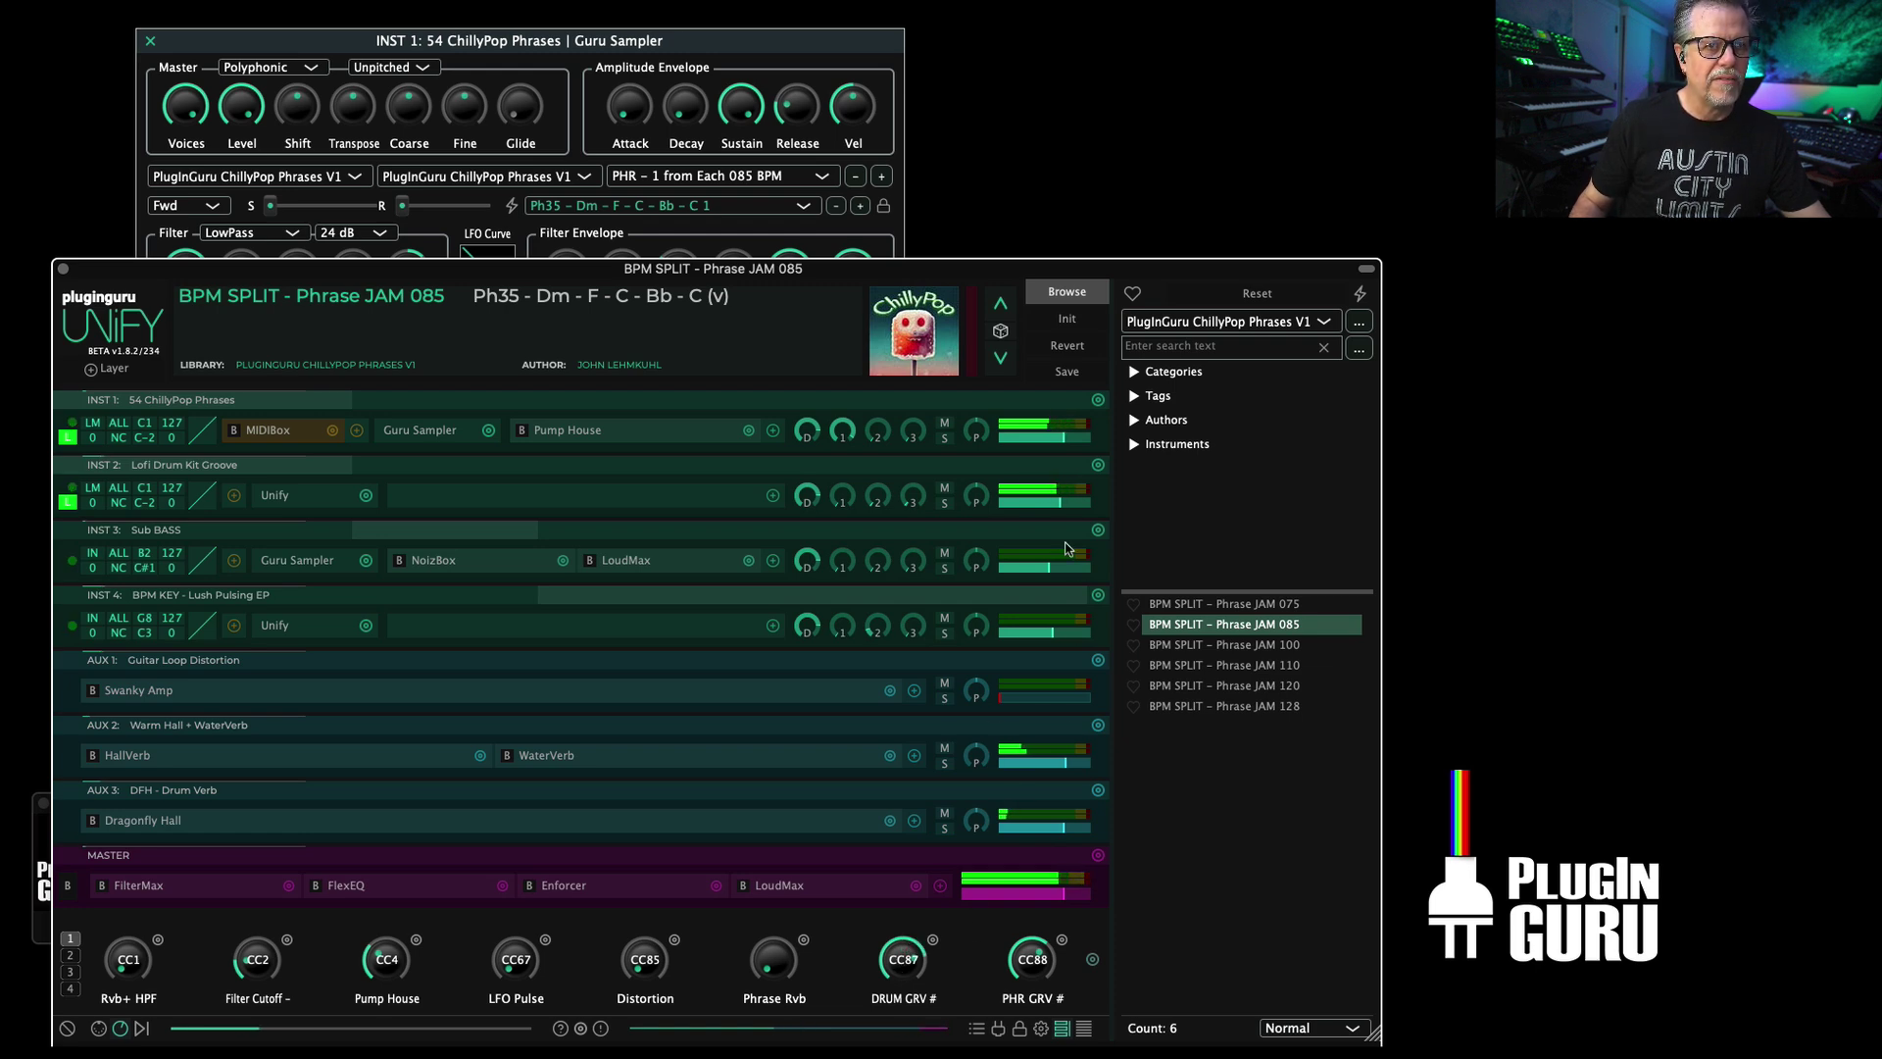
mouse_move(1061, 505)
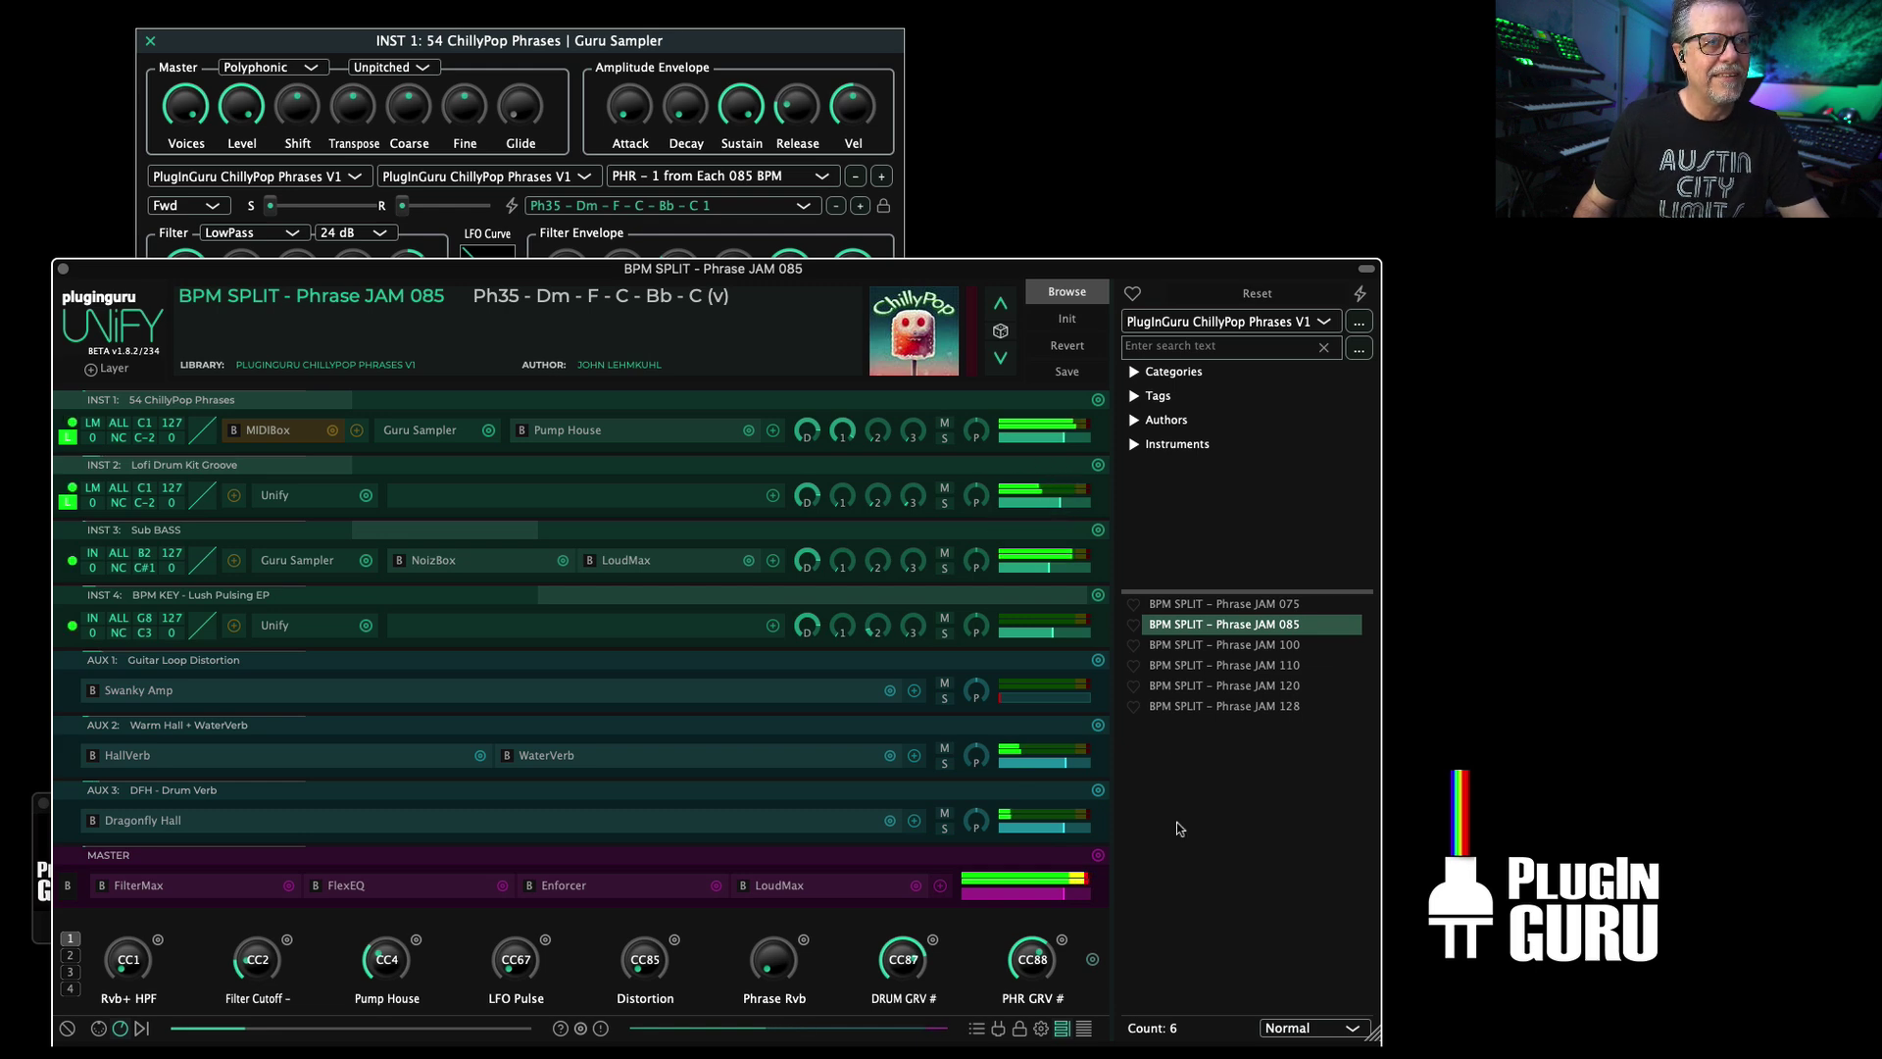
scroll(1039, 960, "up", 5)
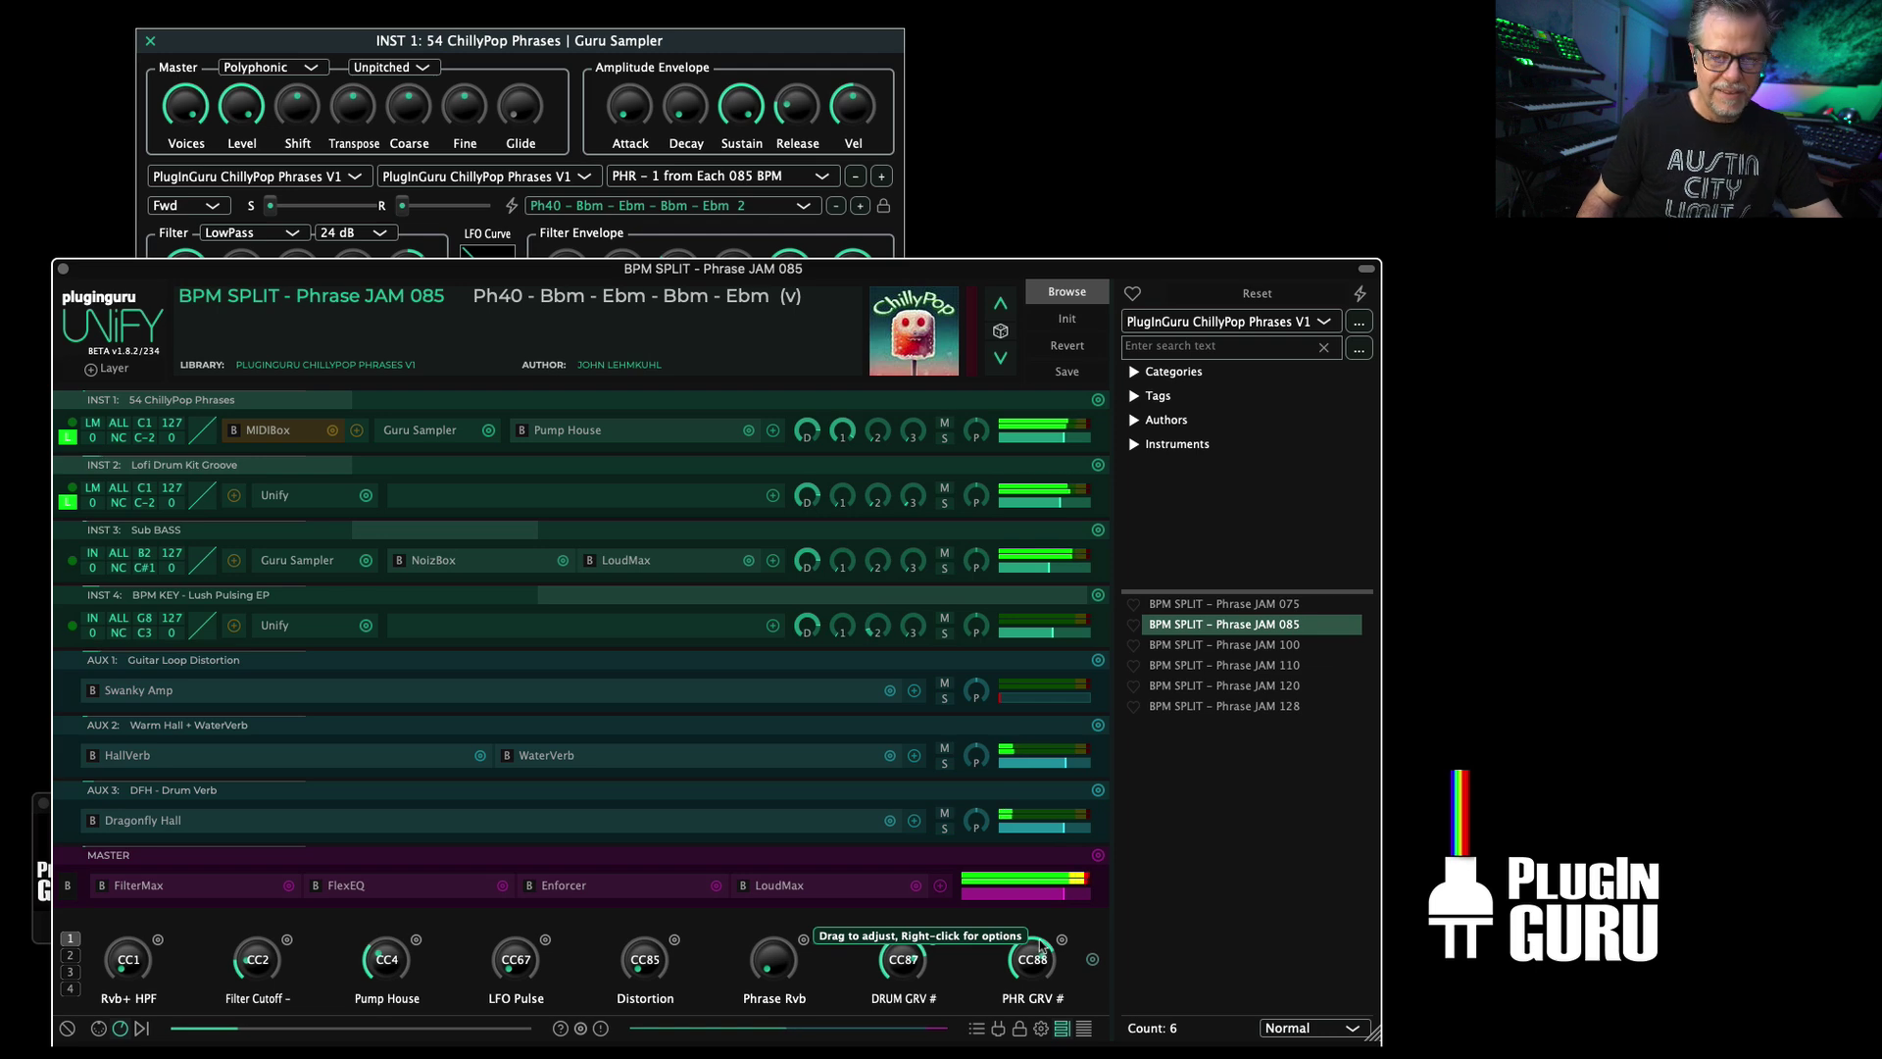
left_click_drag(1042, 949, 1035, 963)
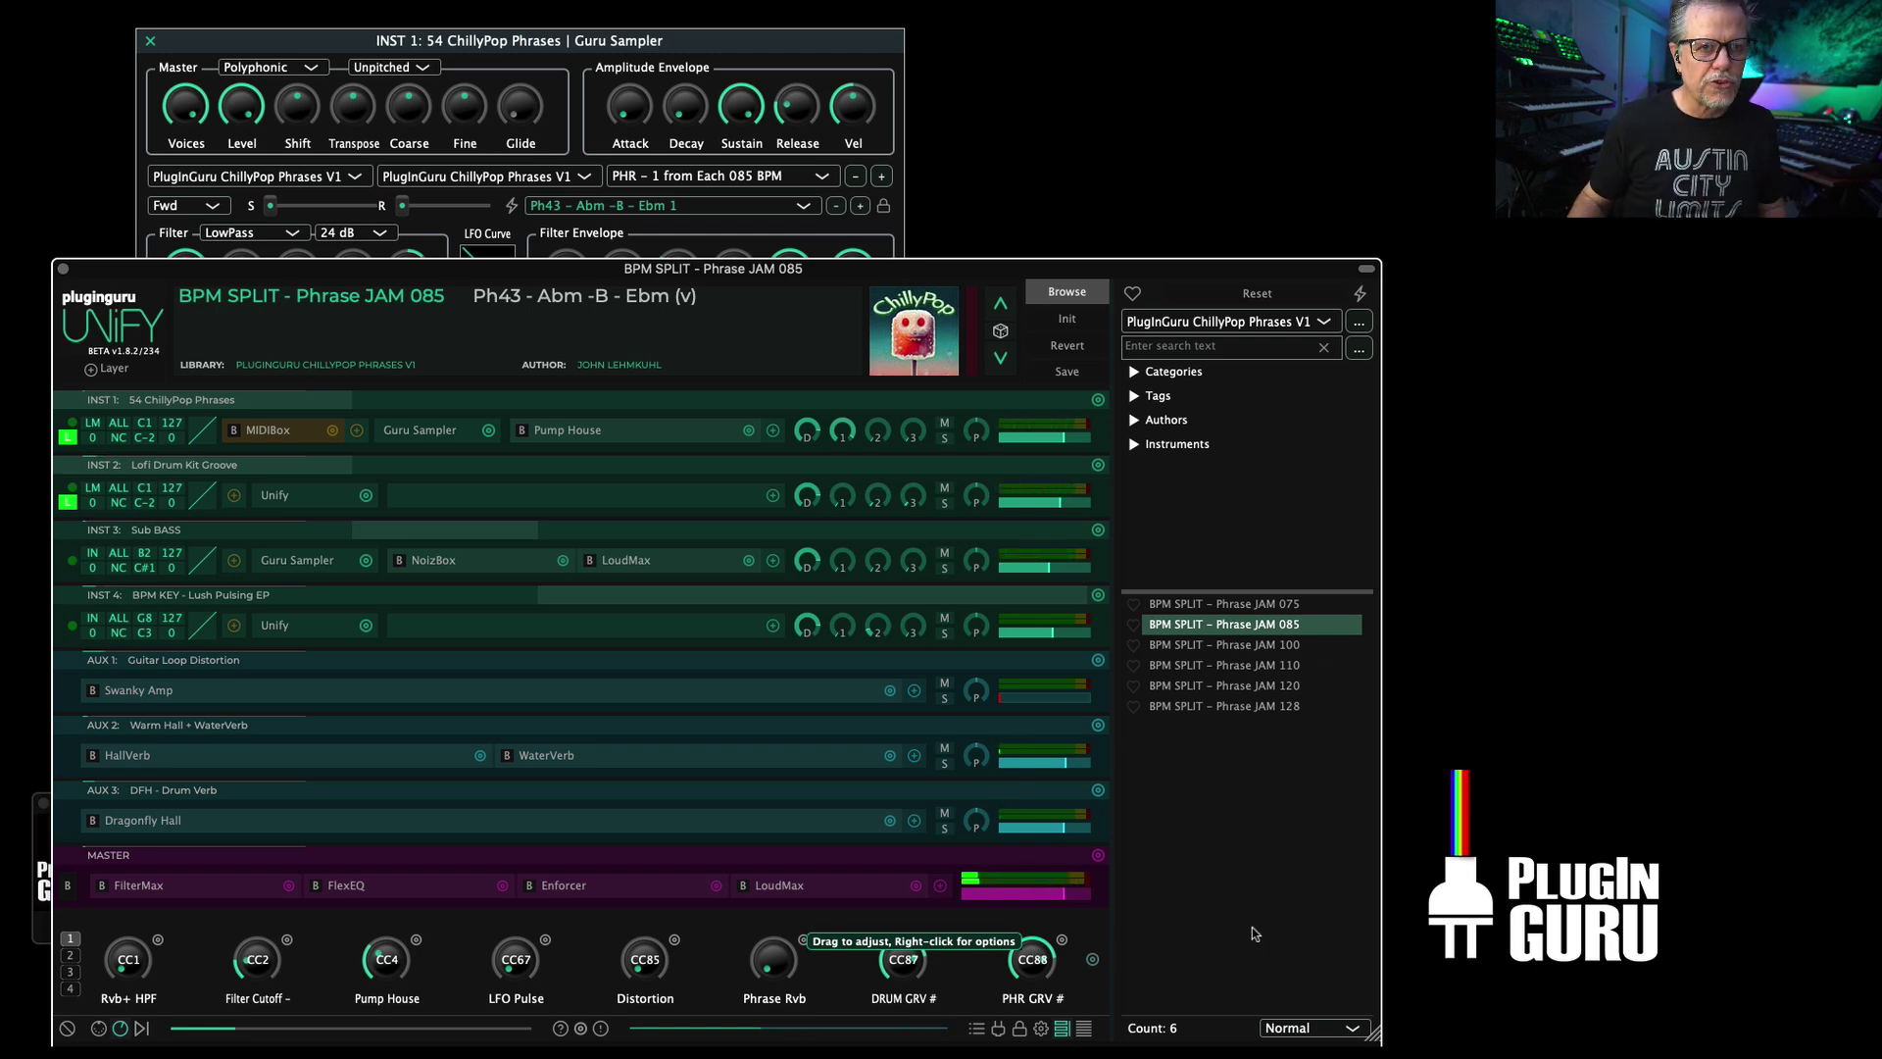
left_click_drag(1032, 962, 1030, 1026)
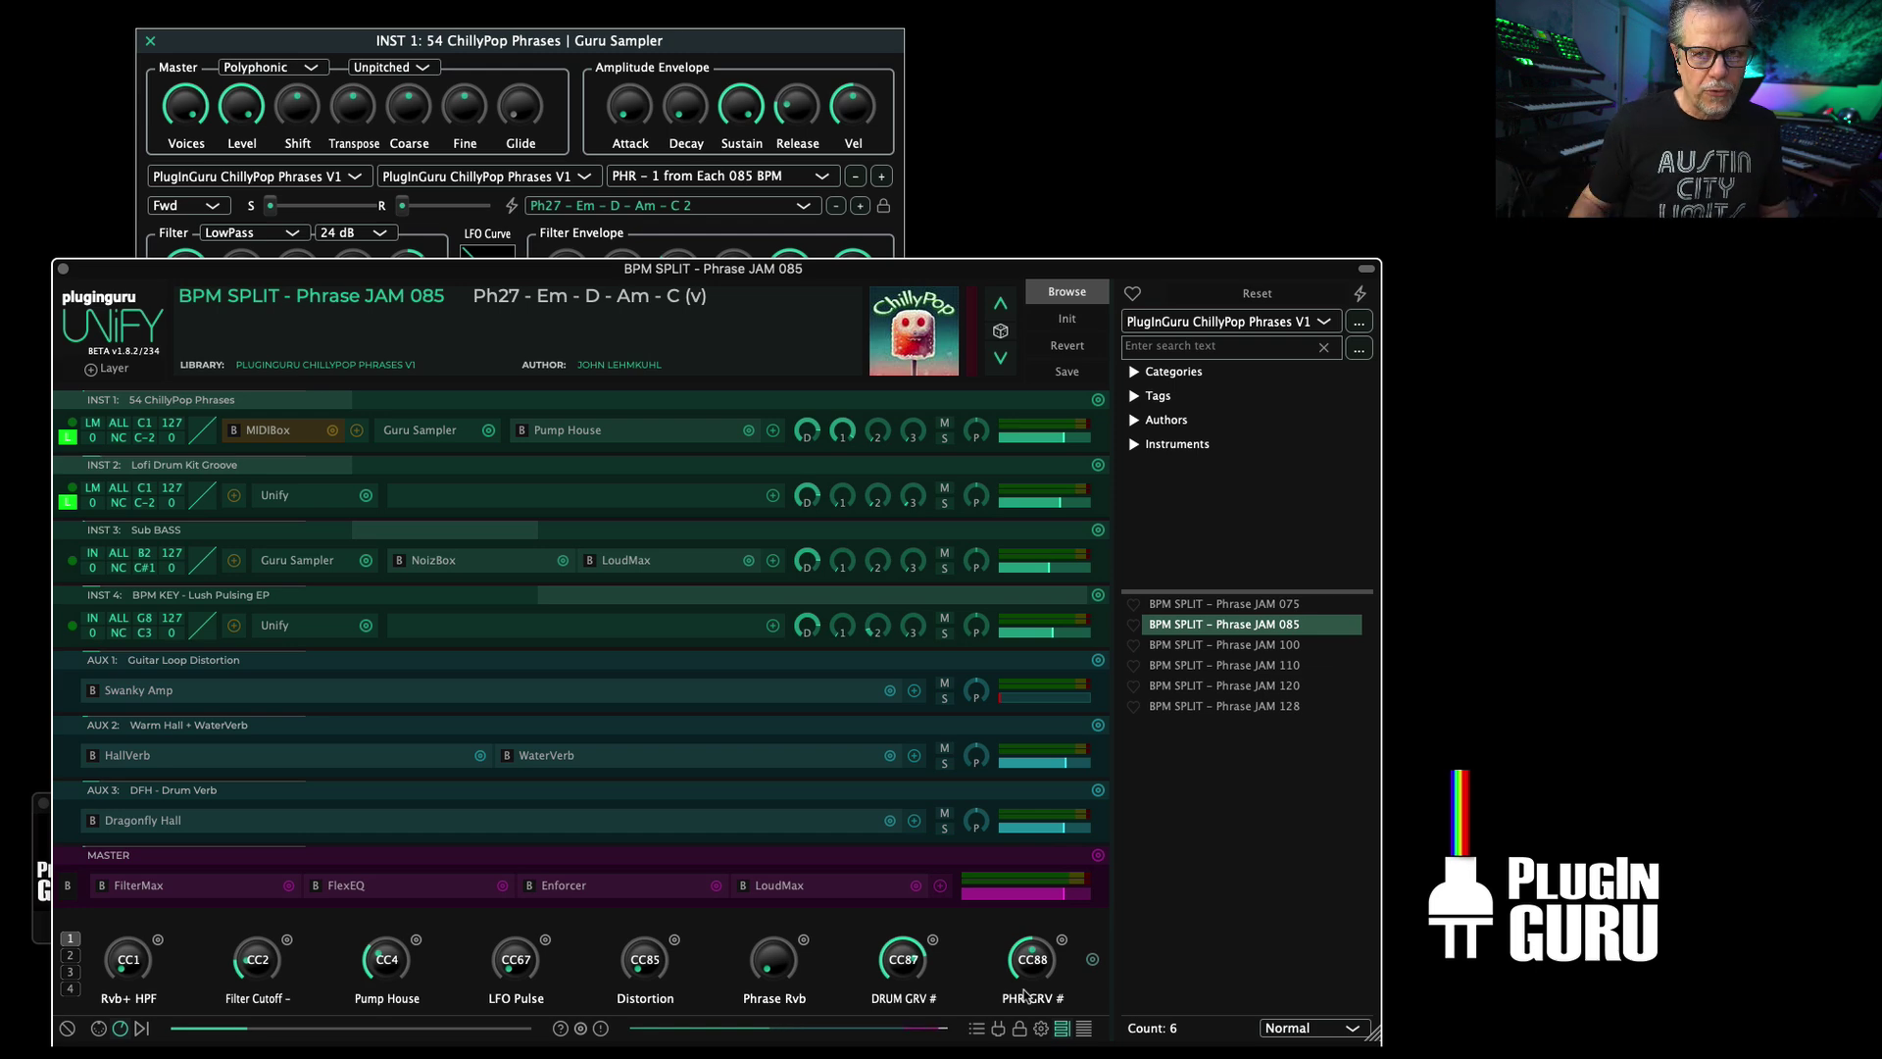
Step: Close the Guru Sampler, move the main window back up and open the parameter links of the PHR GRV # macro
left_click(150, 40)
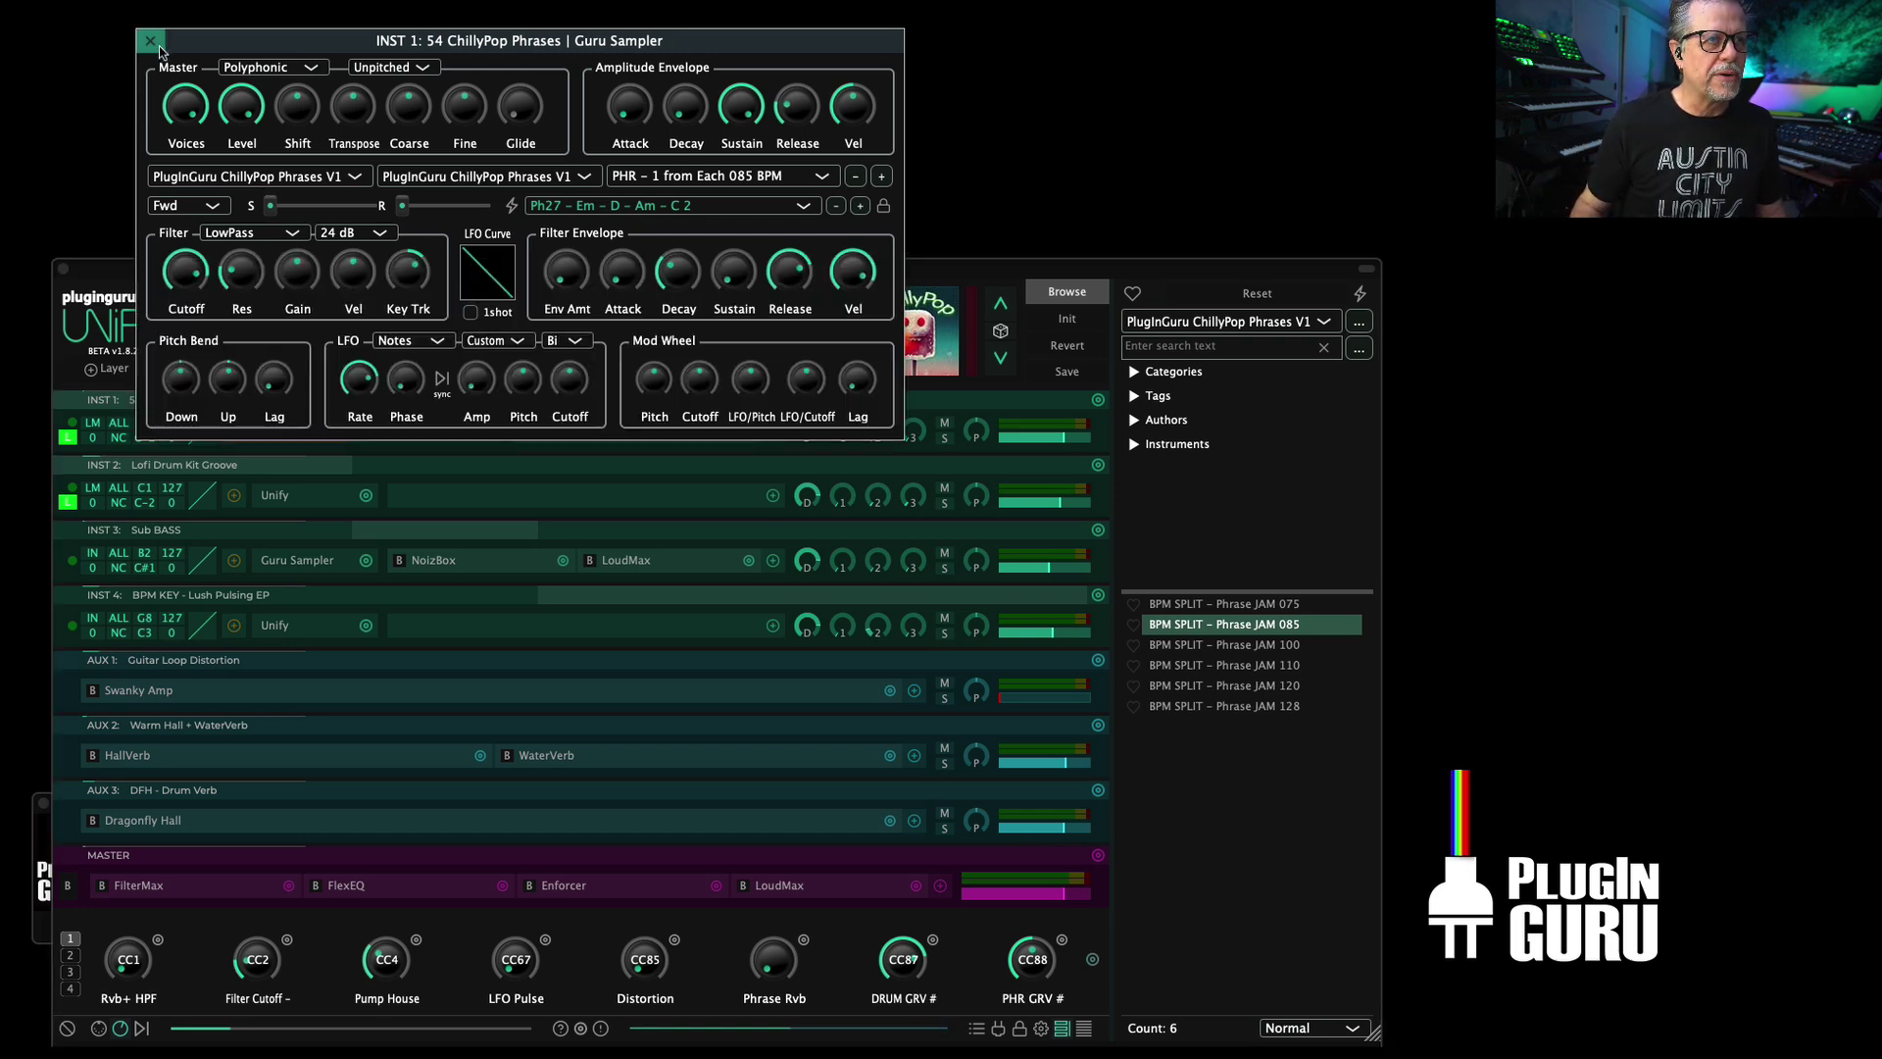
left_click_drag(563, 276, 546, 9)
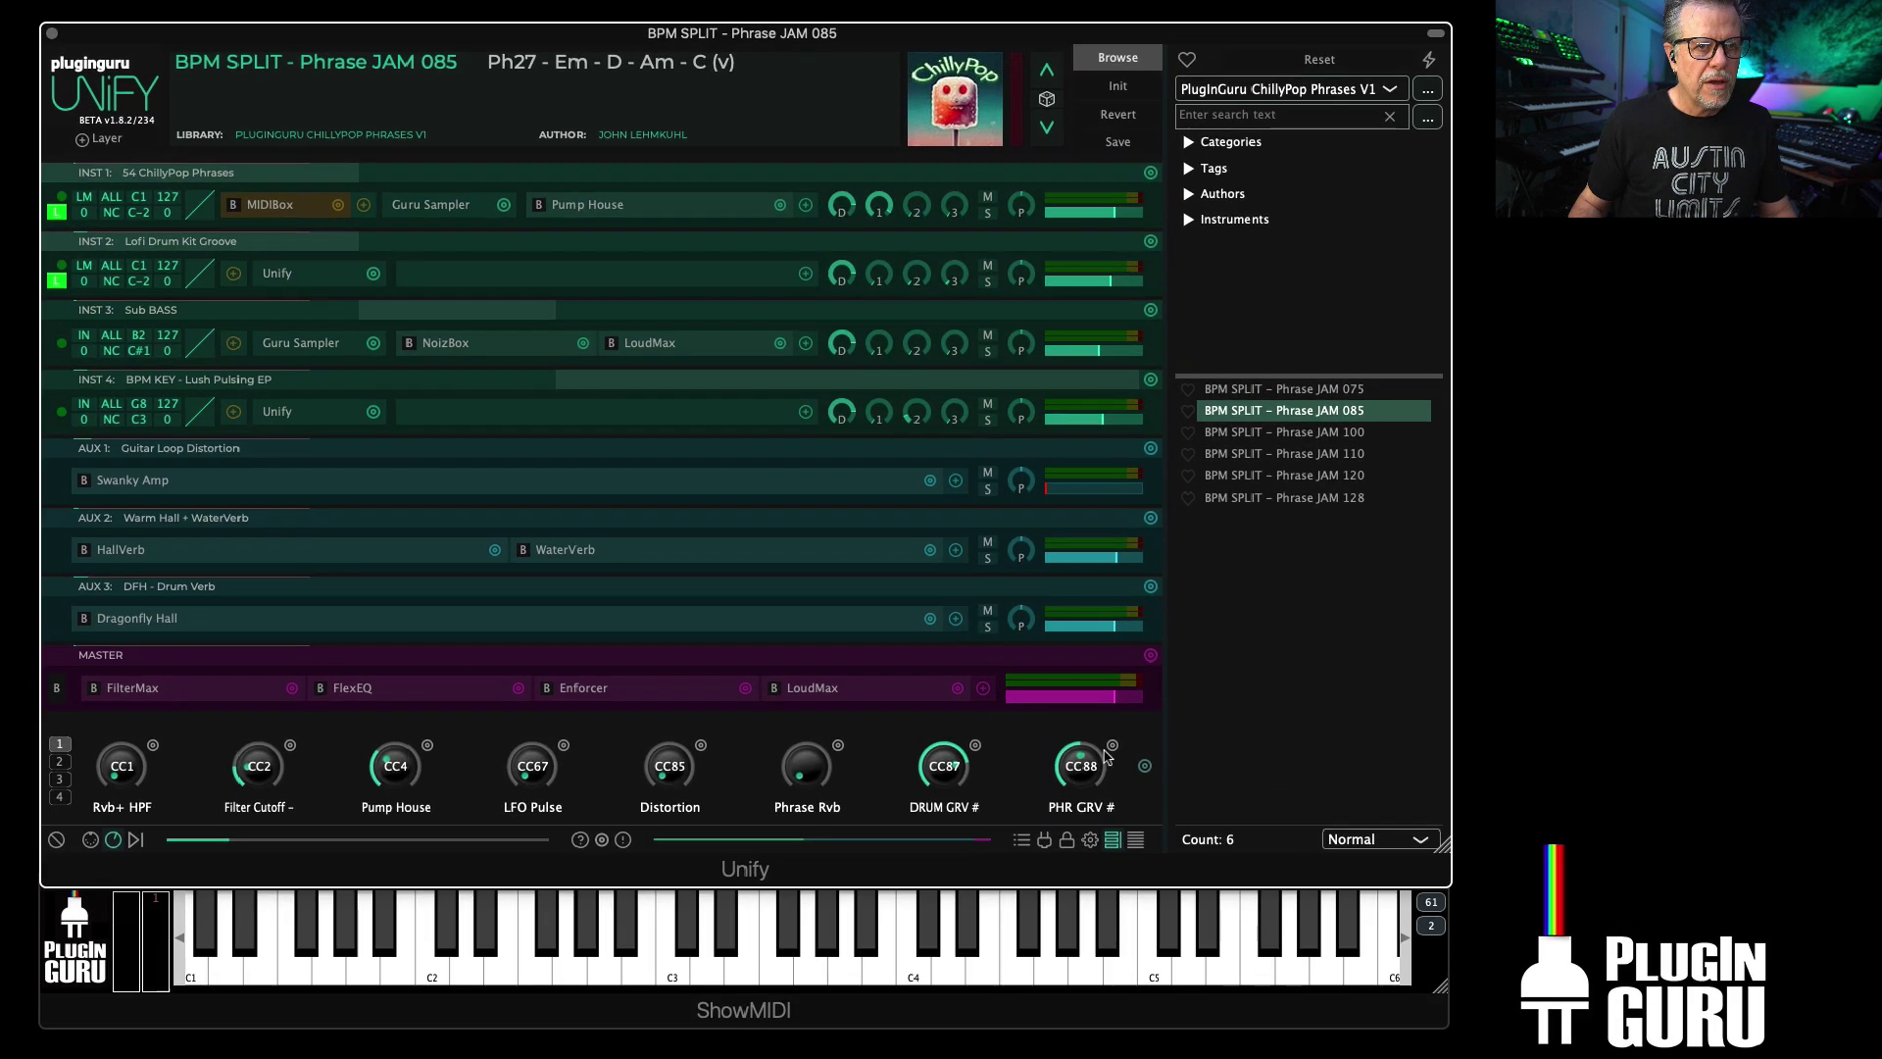
left_click(1113, 745)
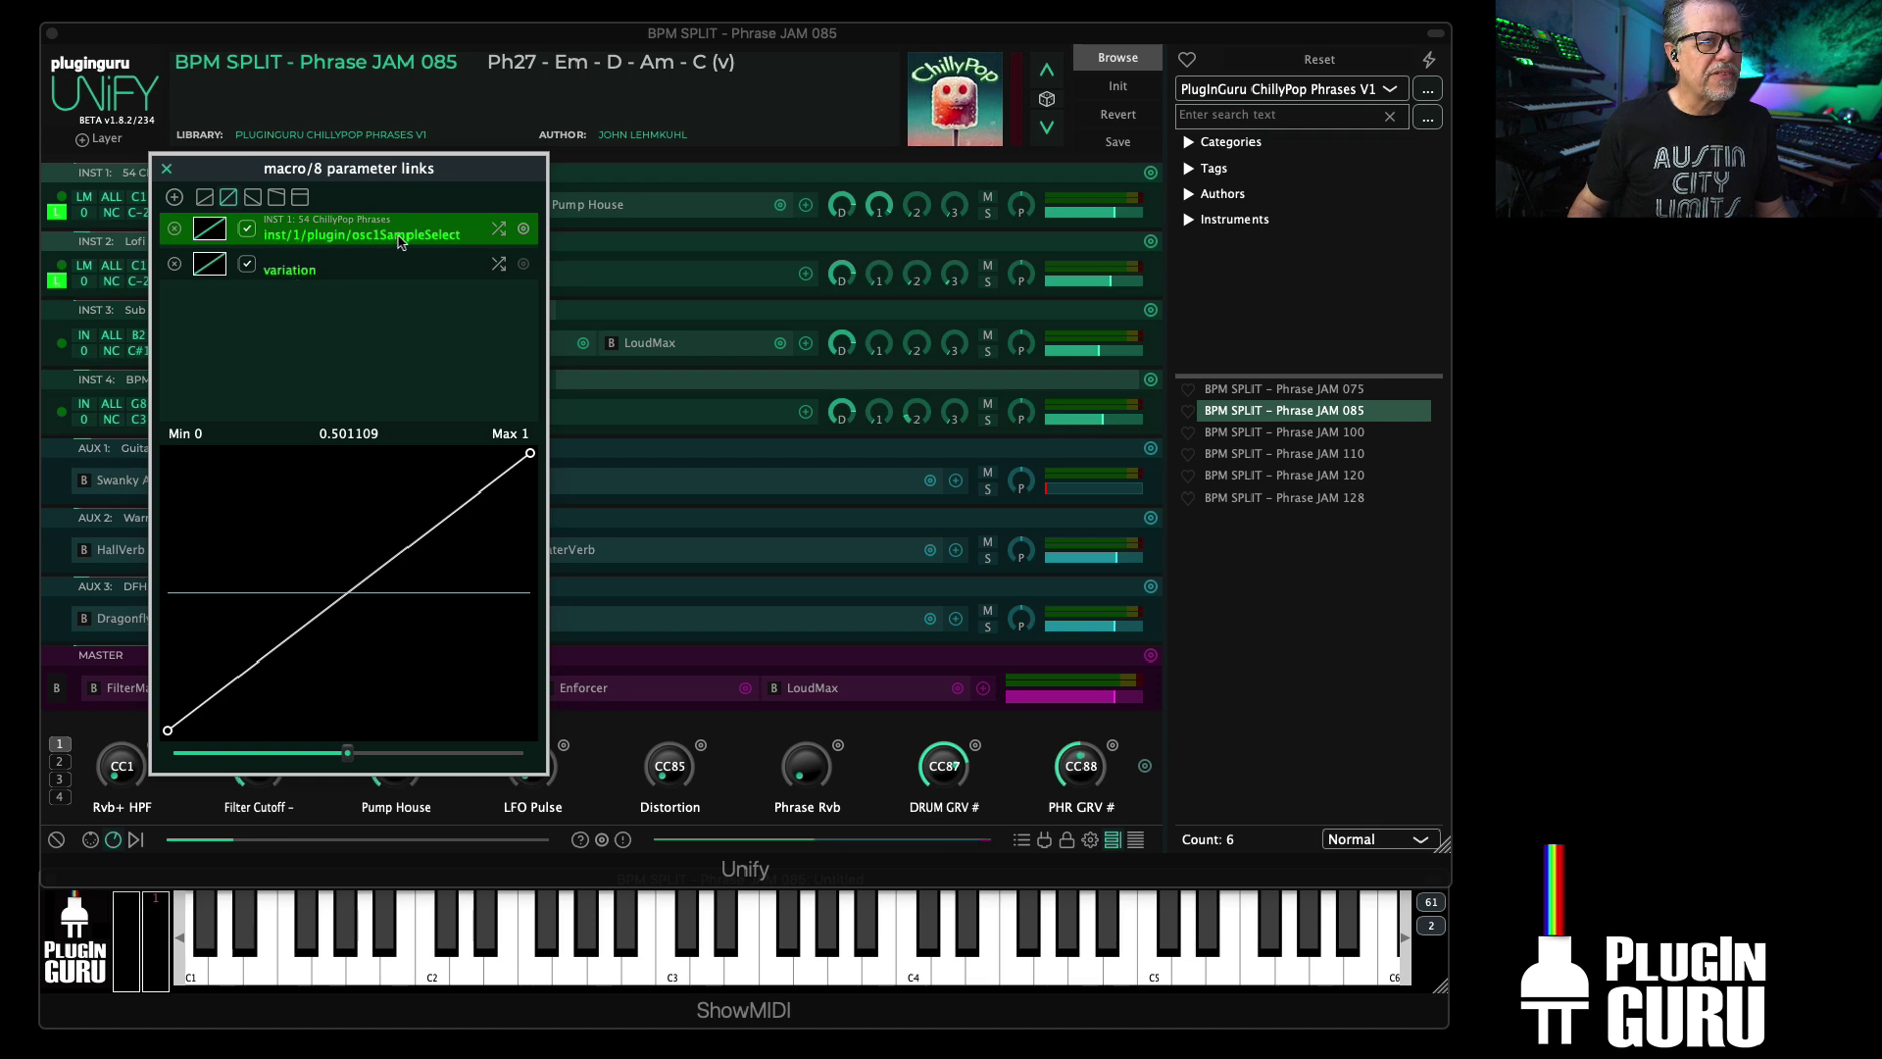
Step: Examine the replacement parameters offered for the osc1SampleSelect link under the 54 ChillyPop Phrases layer, keeping the existing assignment
left_click(523, 228)
mouse_move(629, 241)
mouse_move(718, 261)
mouse_move(997, 262)
mouse_move(1117, 349)
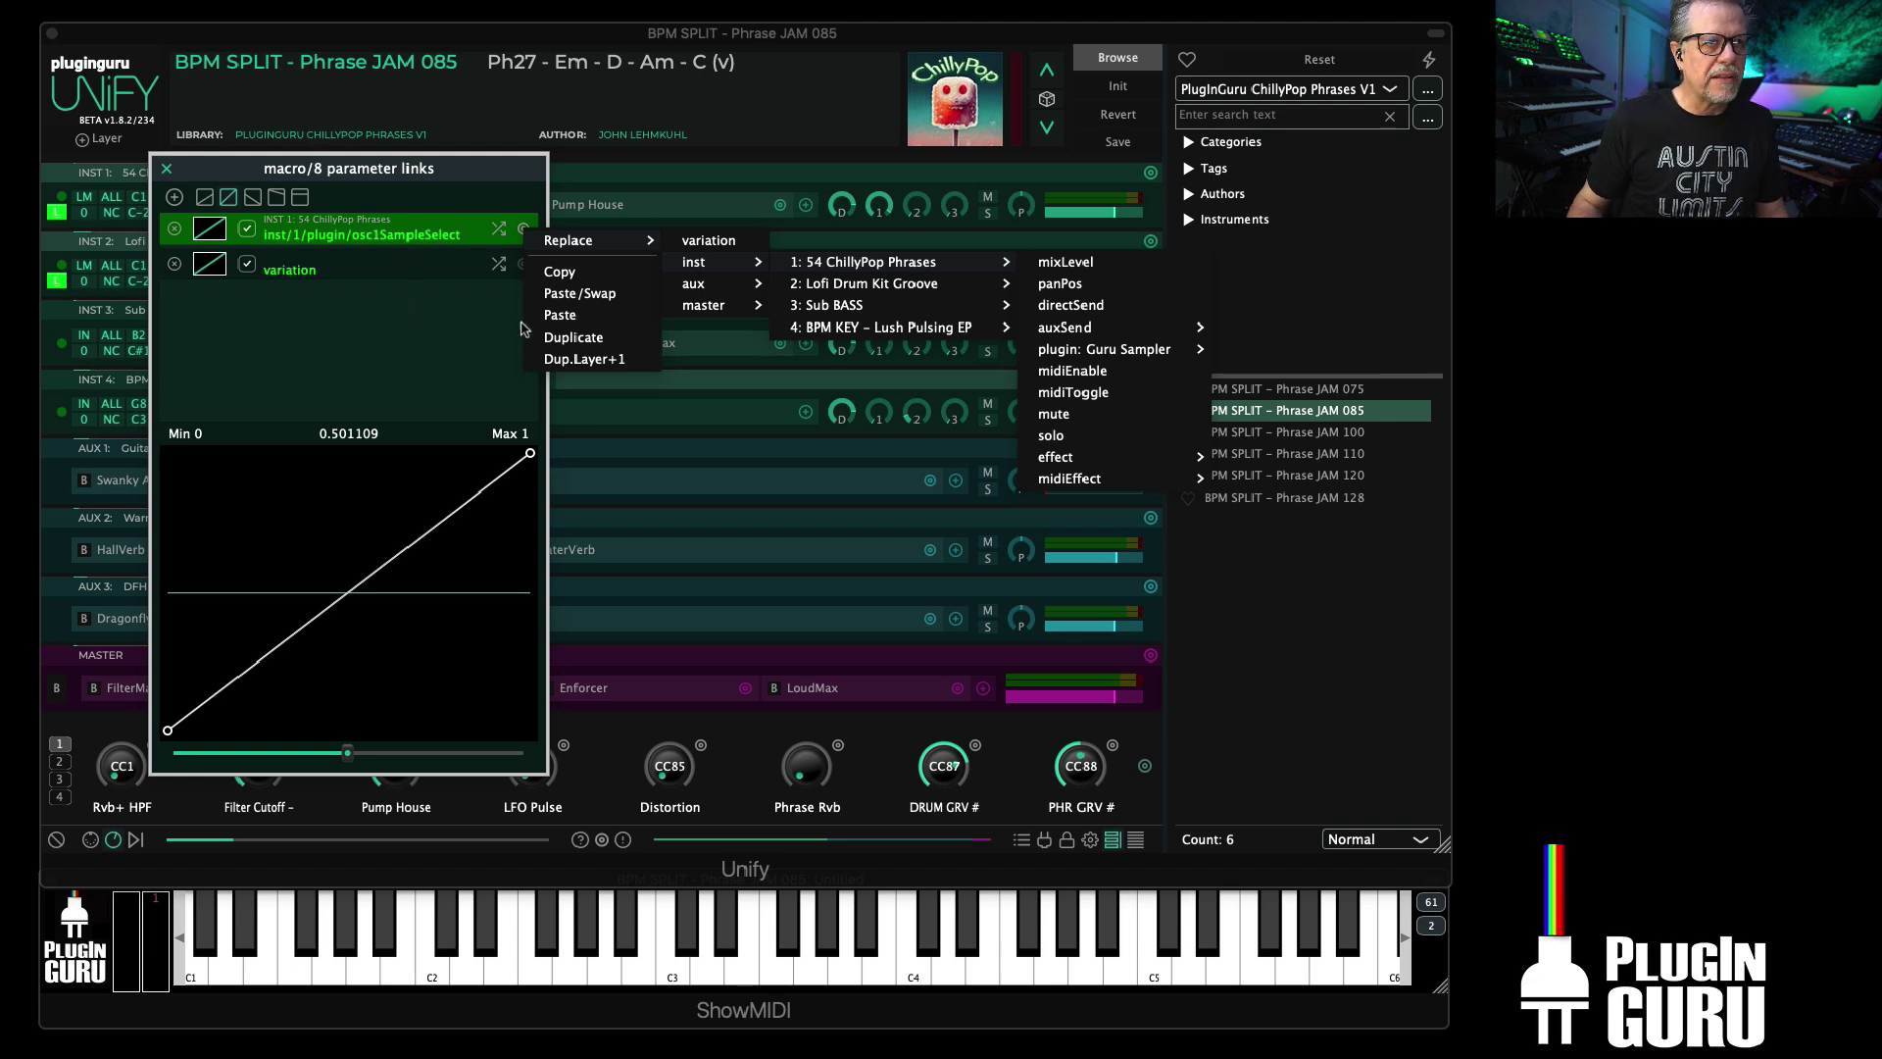
left_click(422, 336)
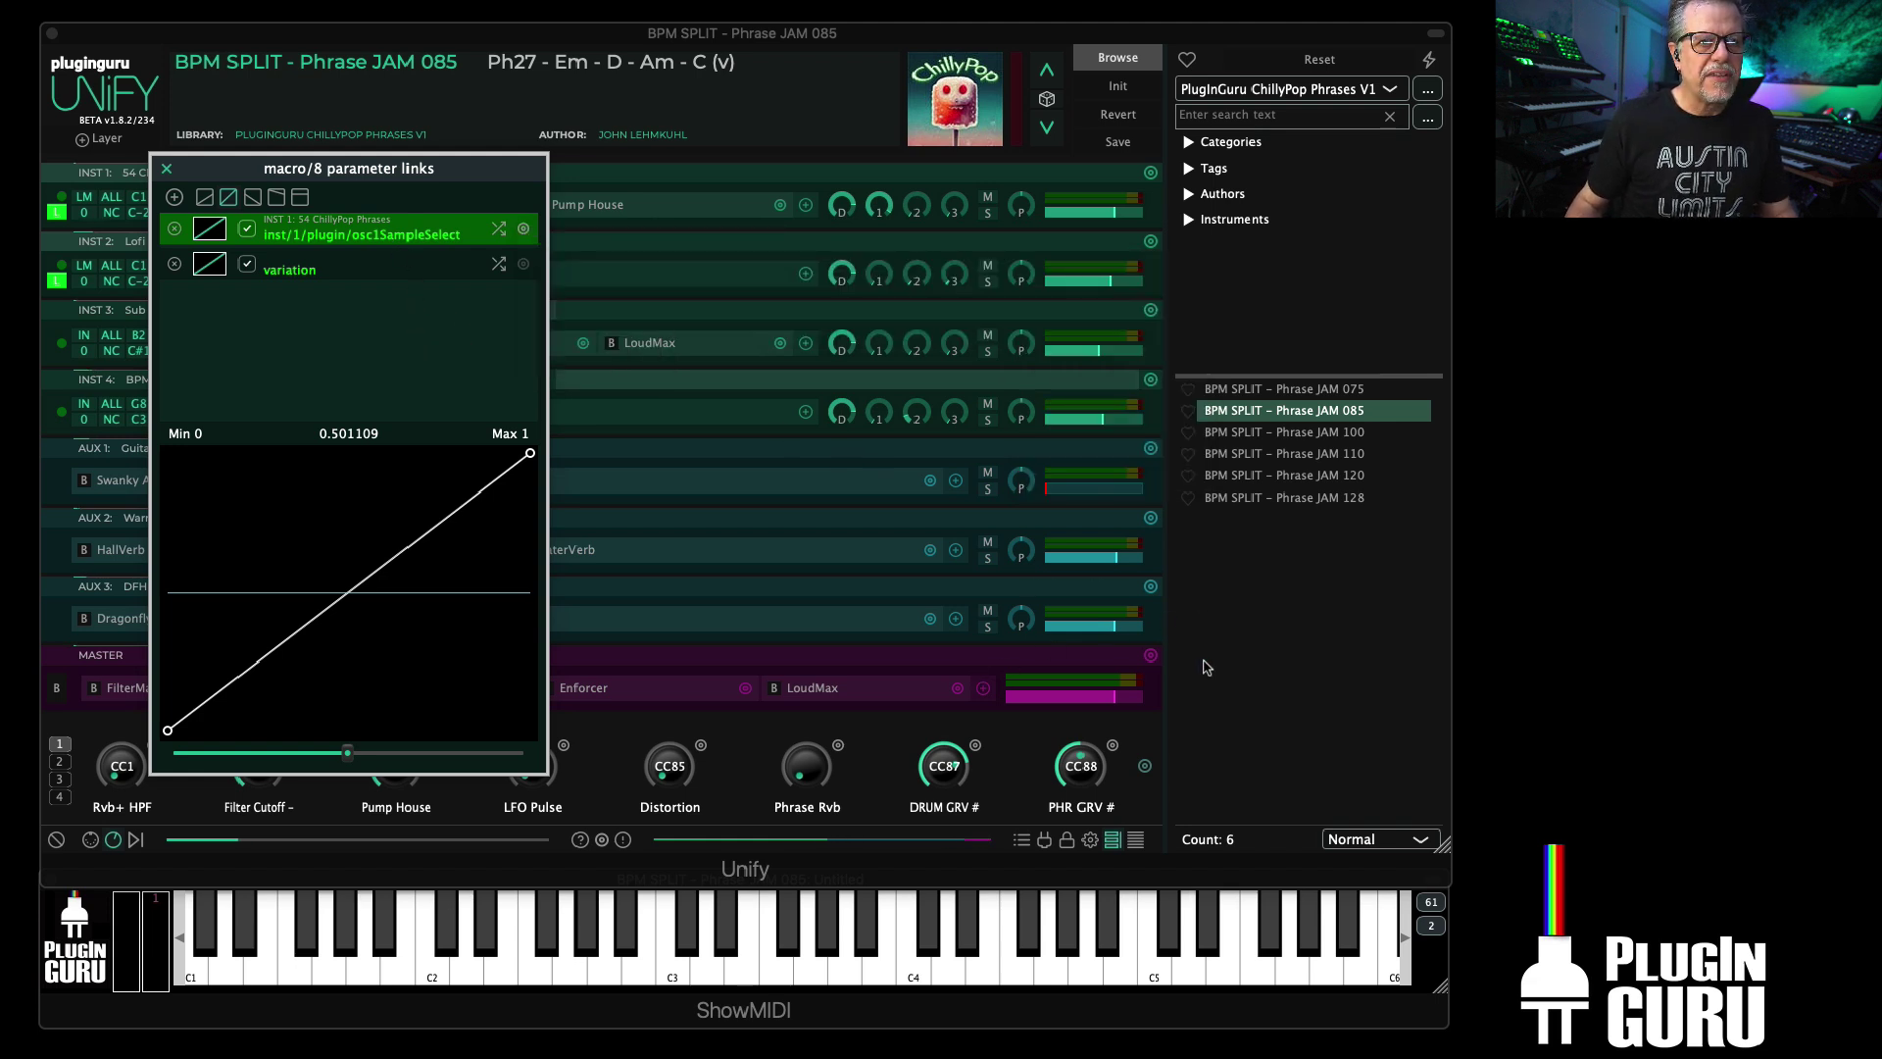
Step: Reveal the BPM SPLIT - Phrase JAM 128 patch file in Finder, close the macro links window and shrink the Finder window
right_click(1290, 499)
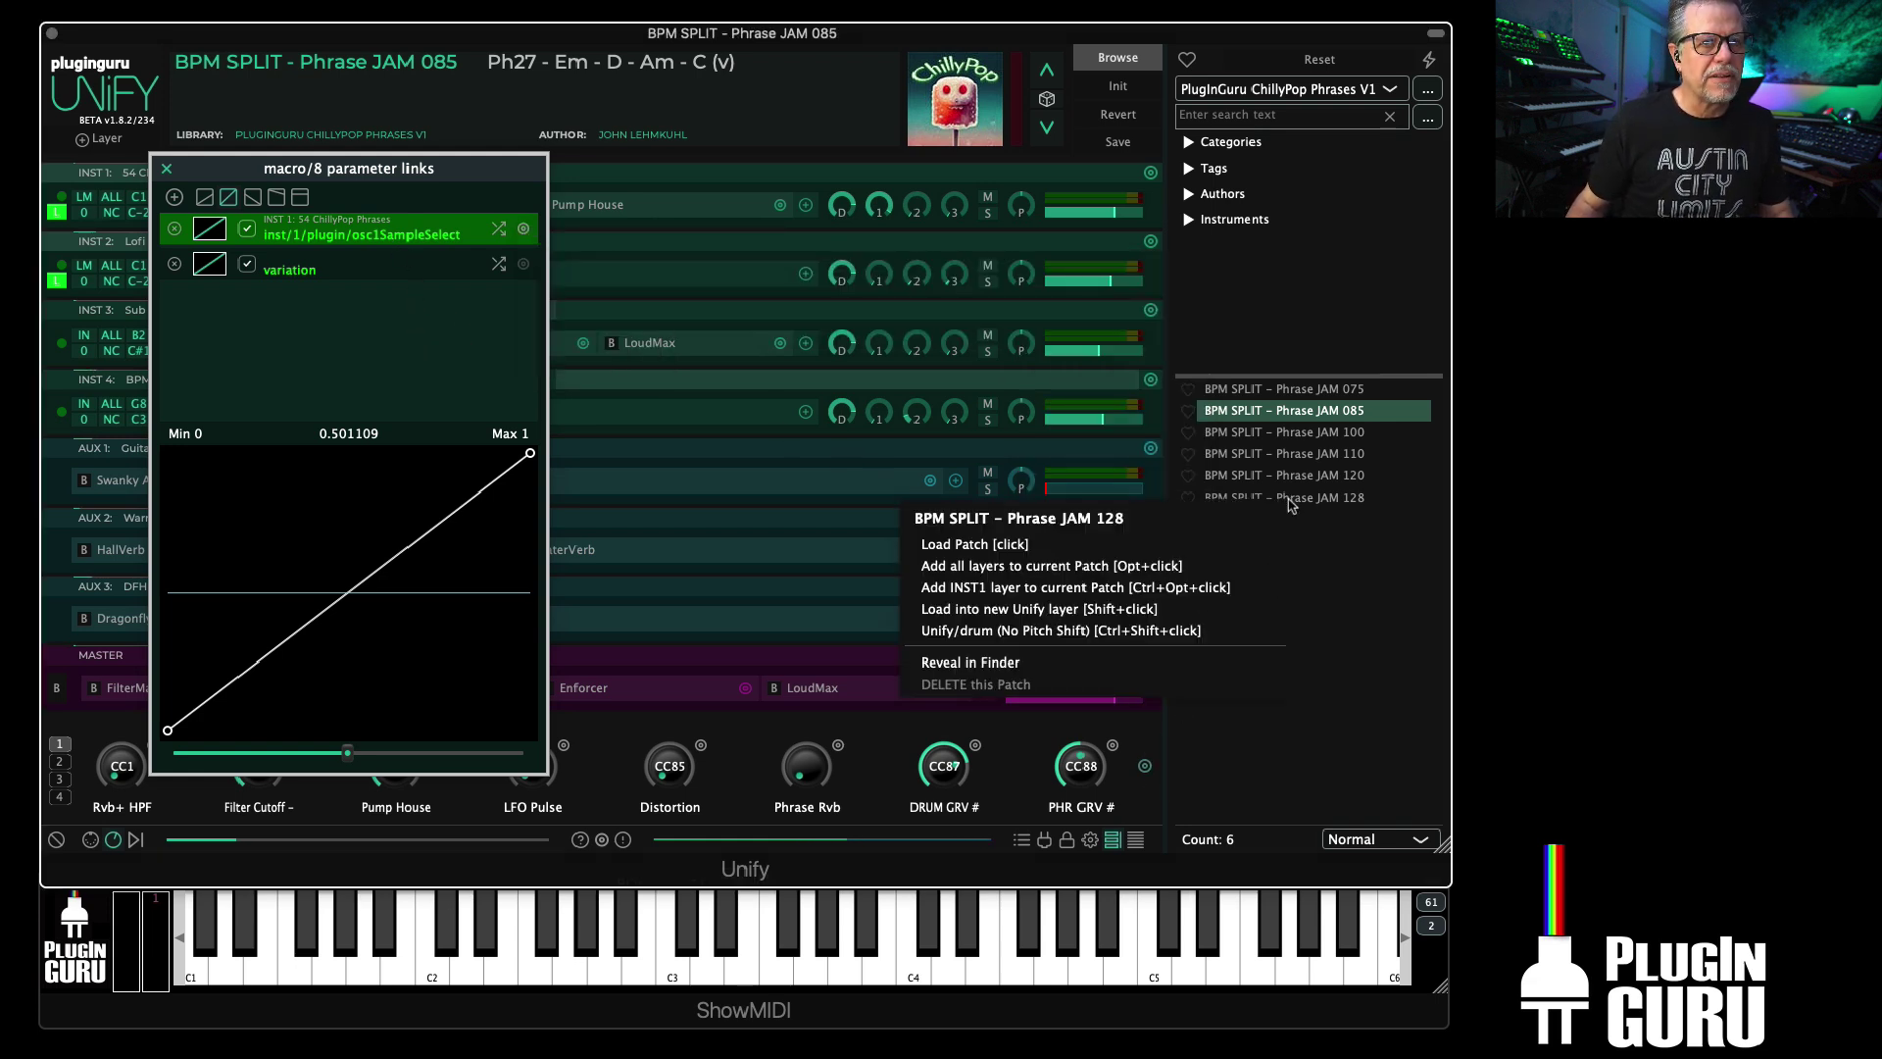
left_click(958, 663)
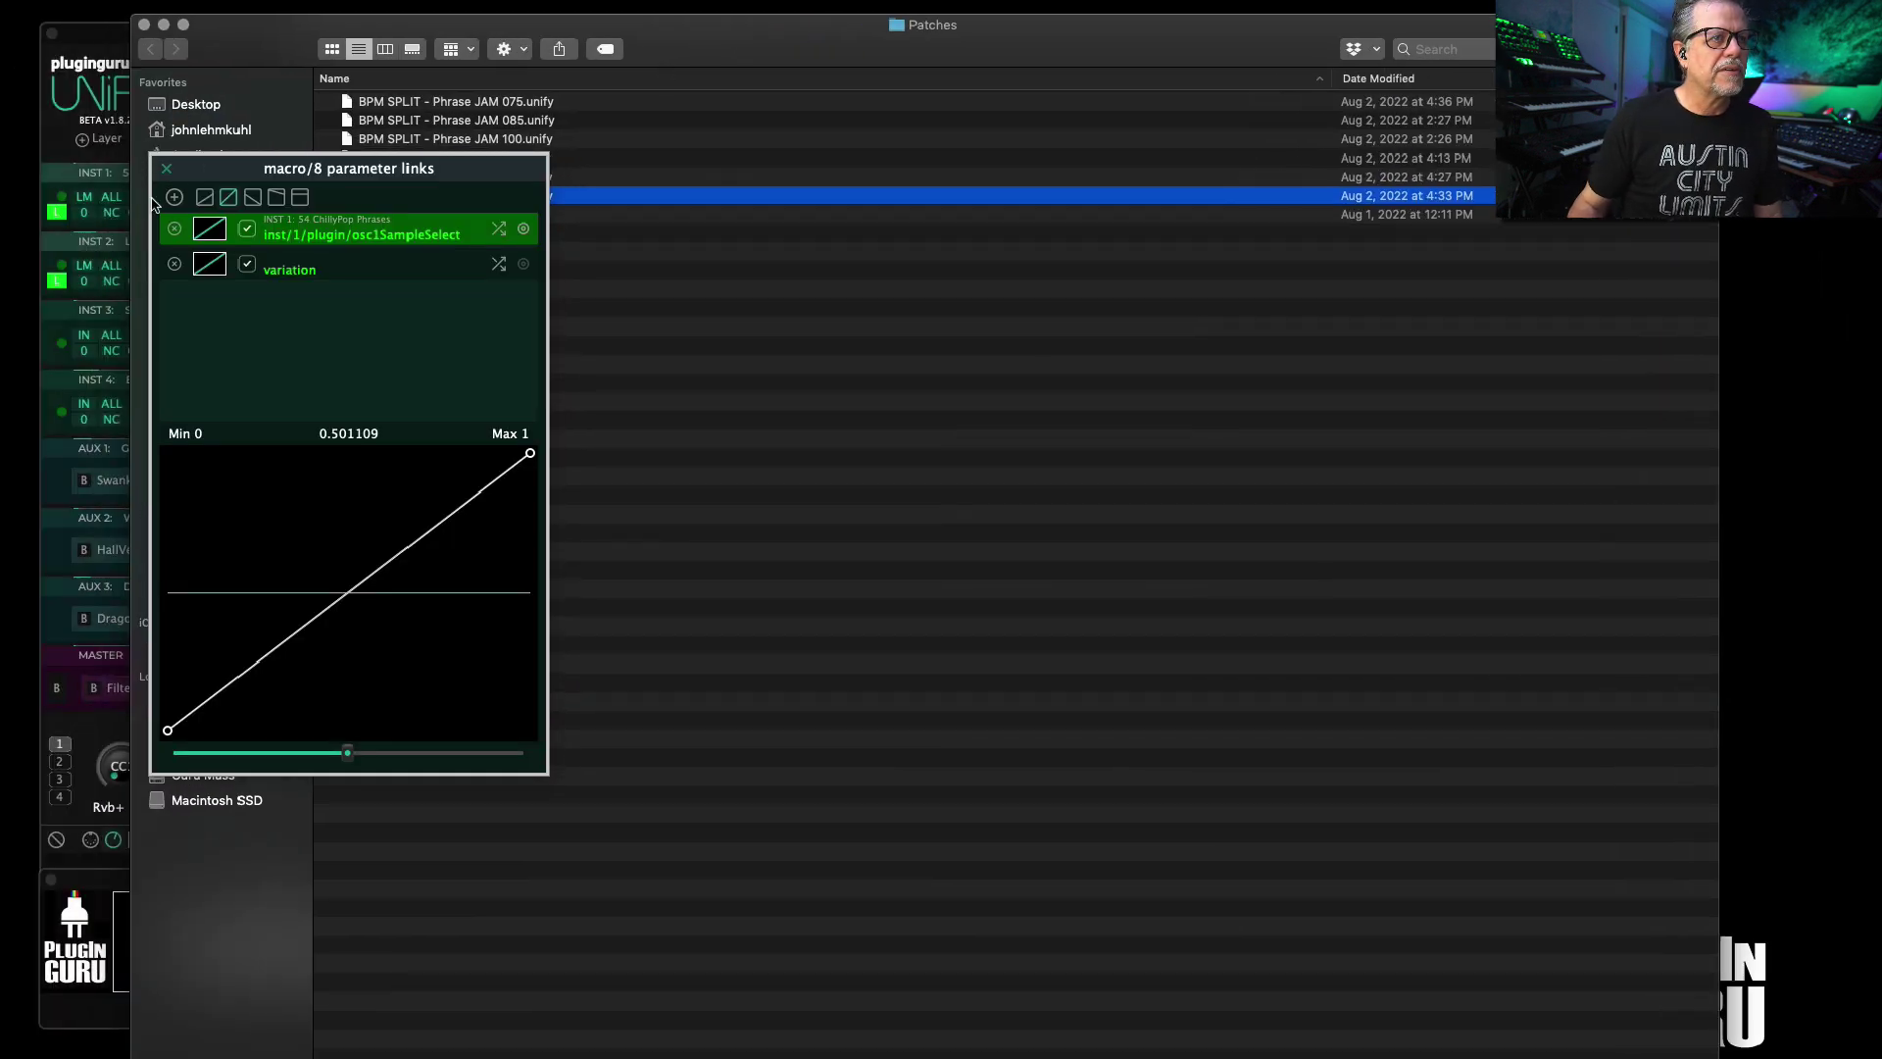
left_click(167, 177)
left_click(166, 177)
left_click_drag(1718, 1056, 1299, 1007)
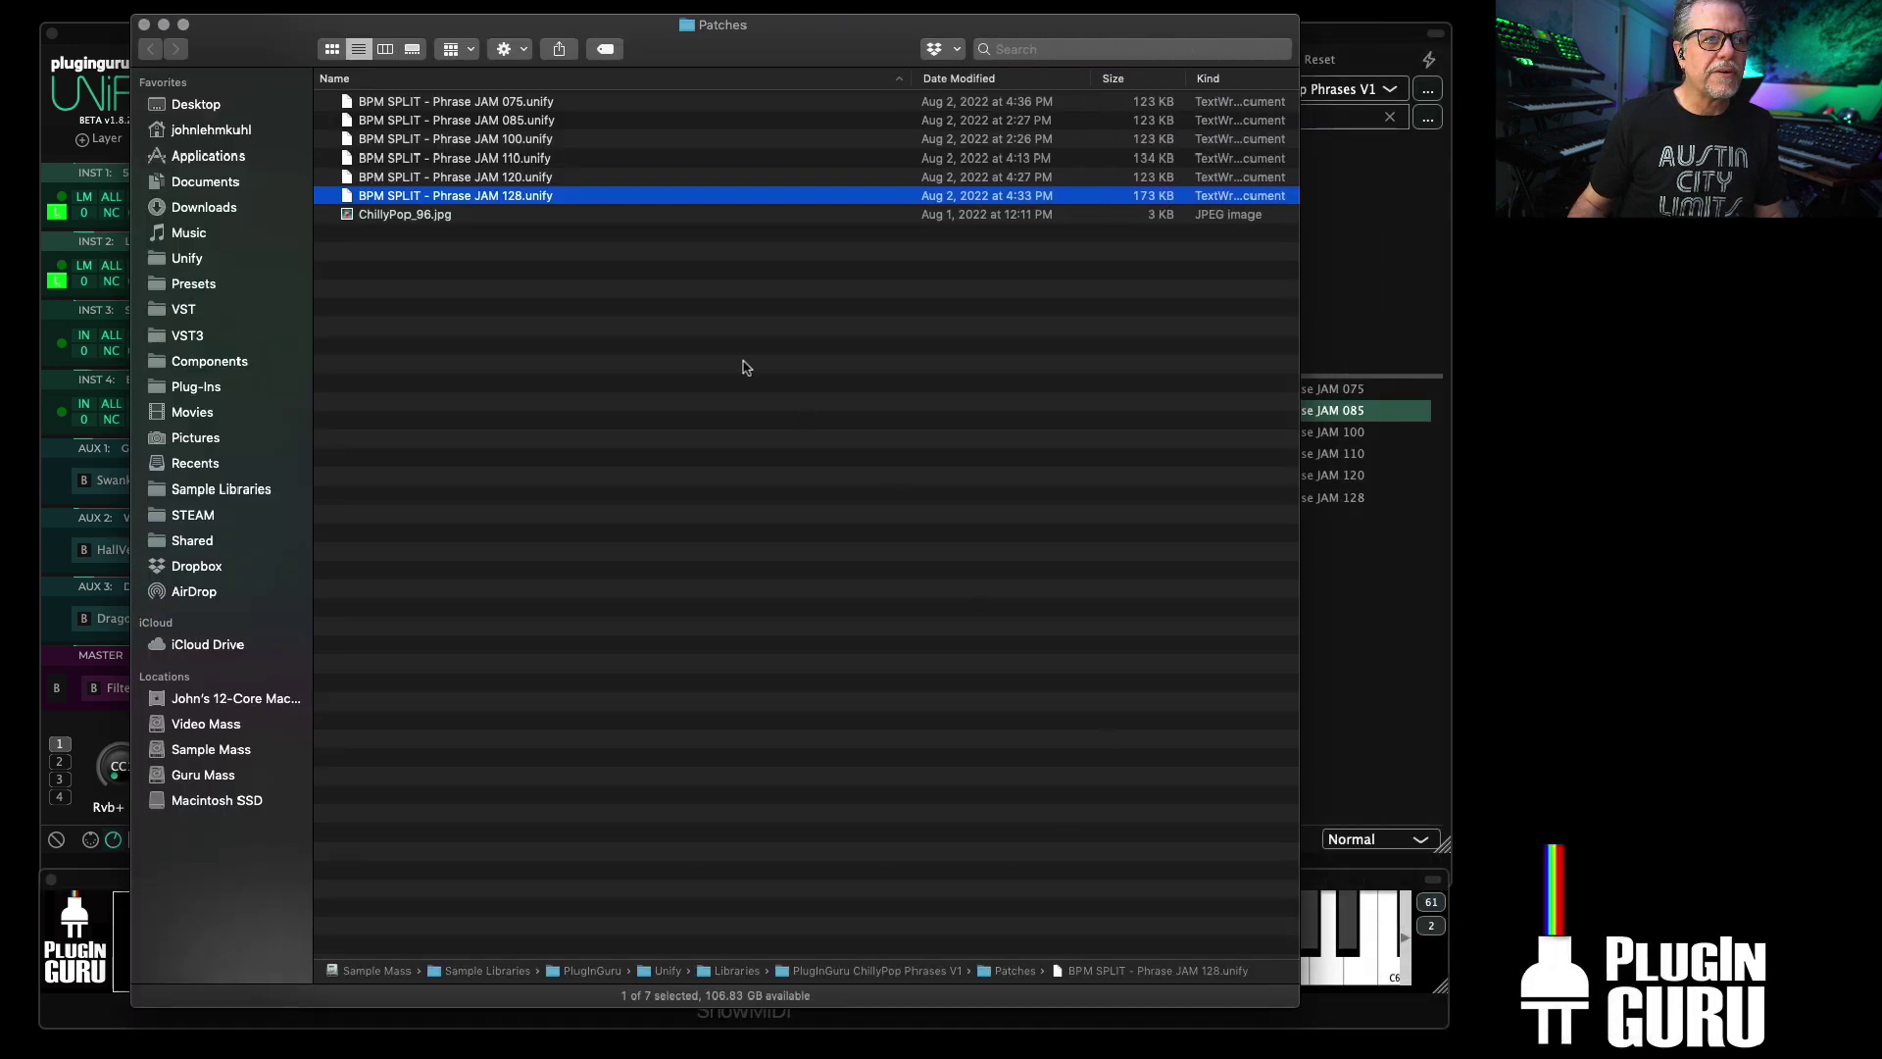
Step: Open PHR - No 1 Only LIST.txt from the Media folder of the PlugInGuru ChillyPop Phrases V1 library and enlarge its window
left_click(694, 29, "super")
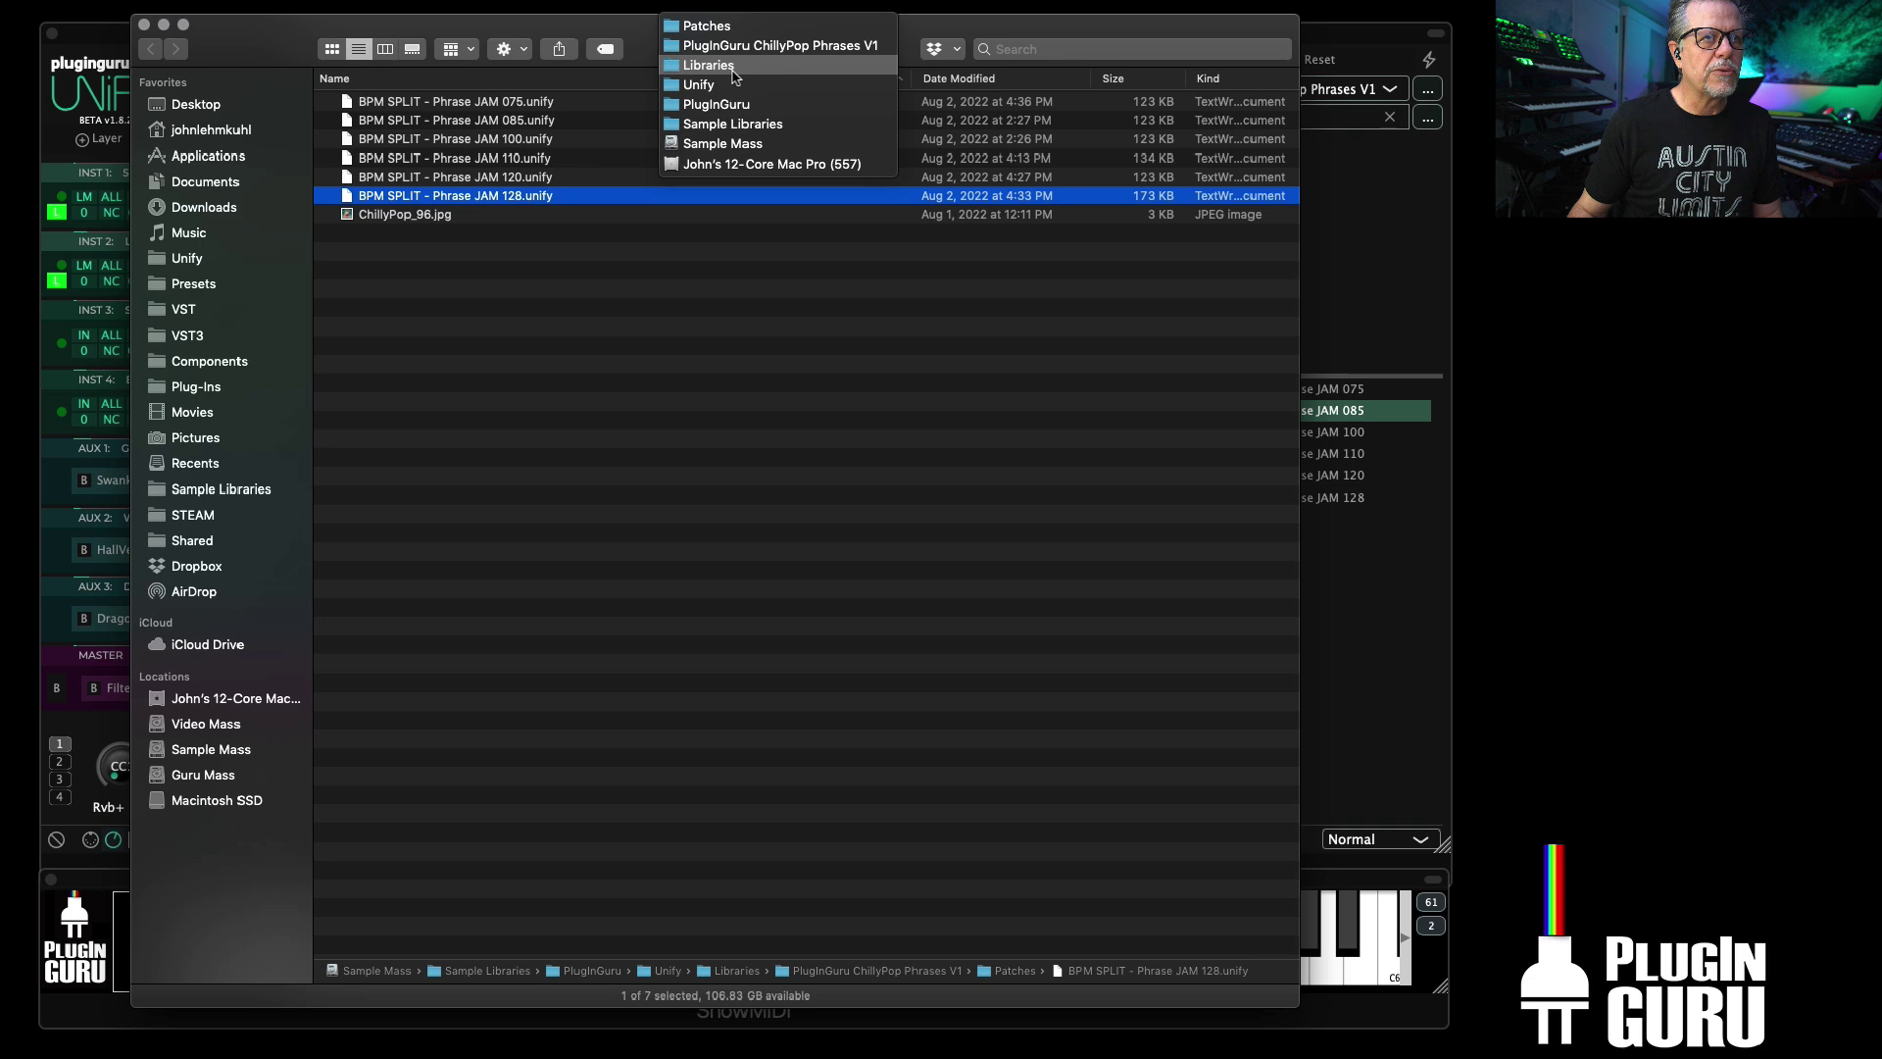
left_click(732, 66)
double_click(431, 176)
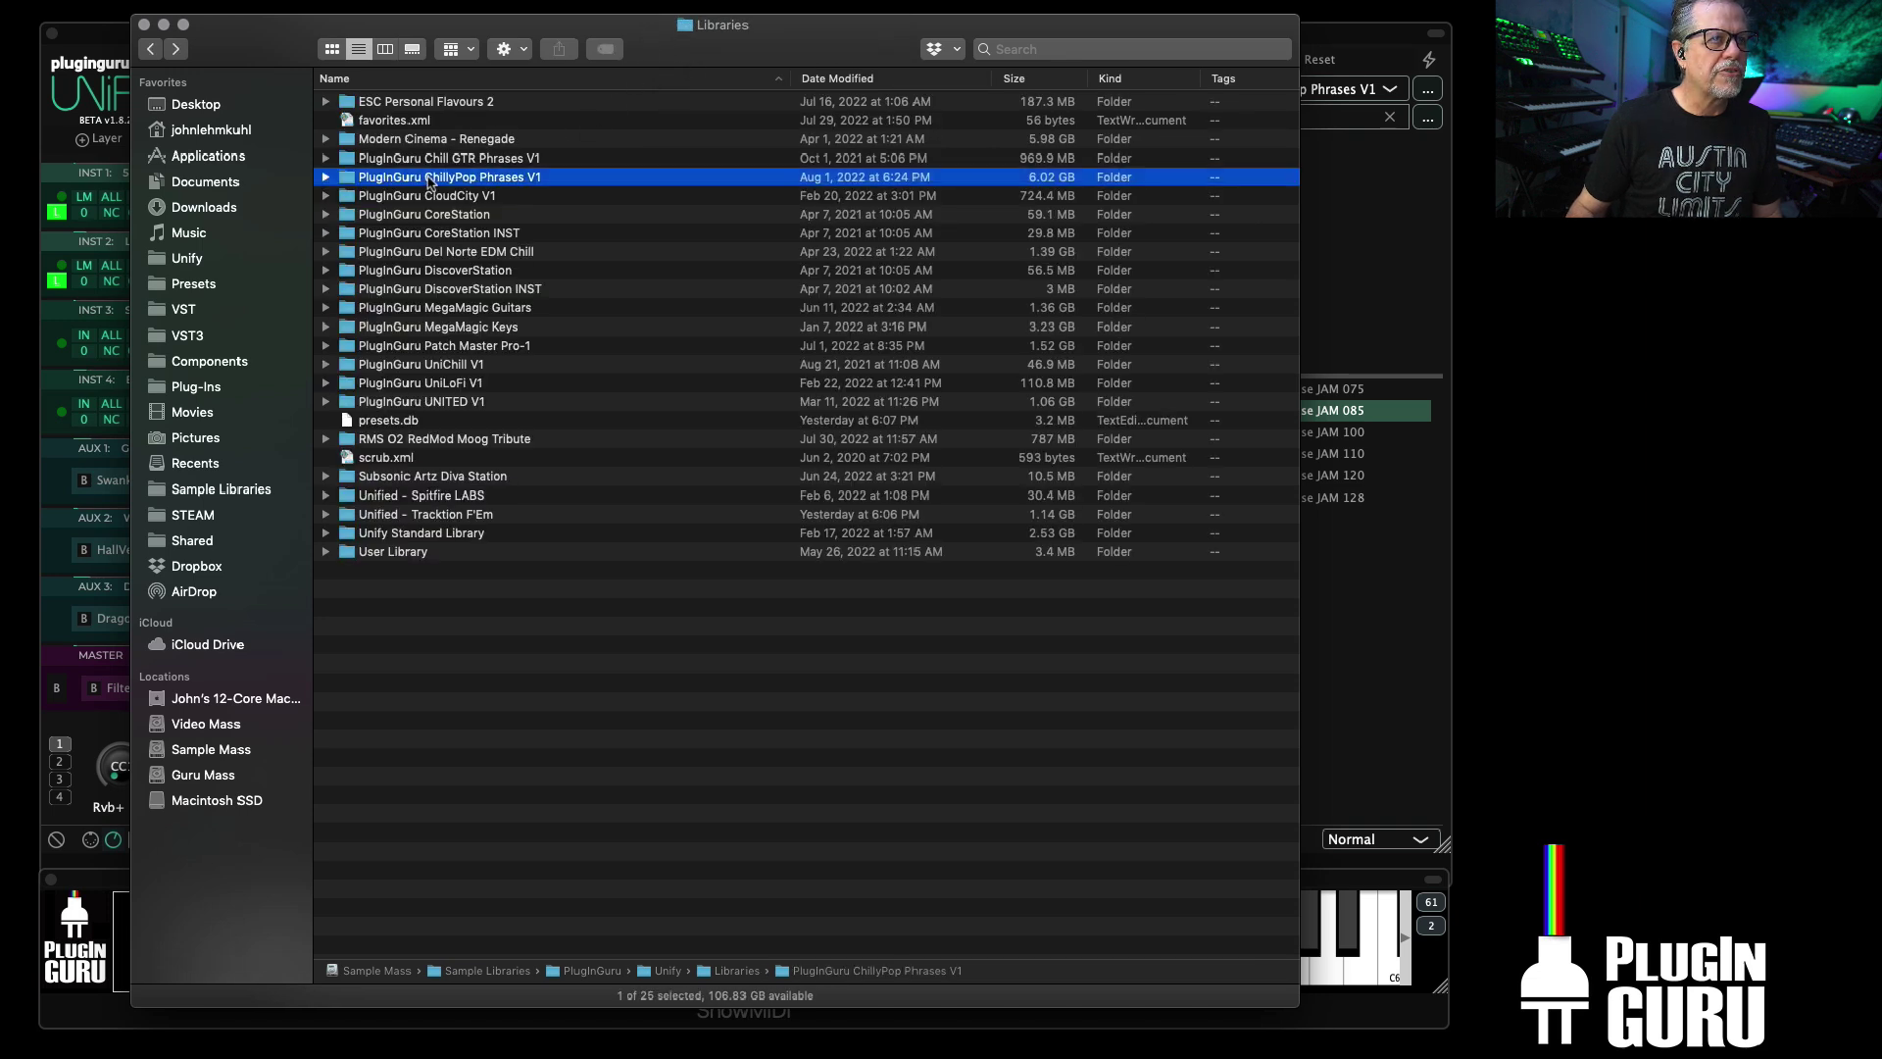
double_click(373, 102)
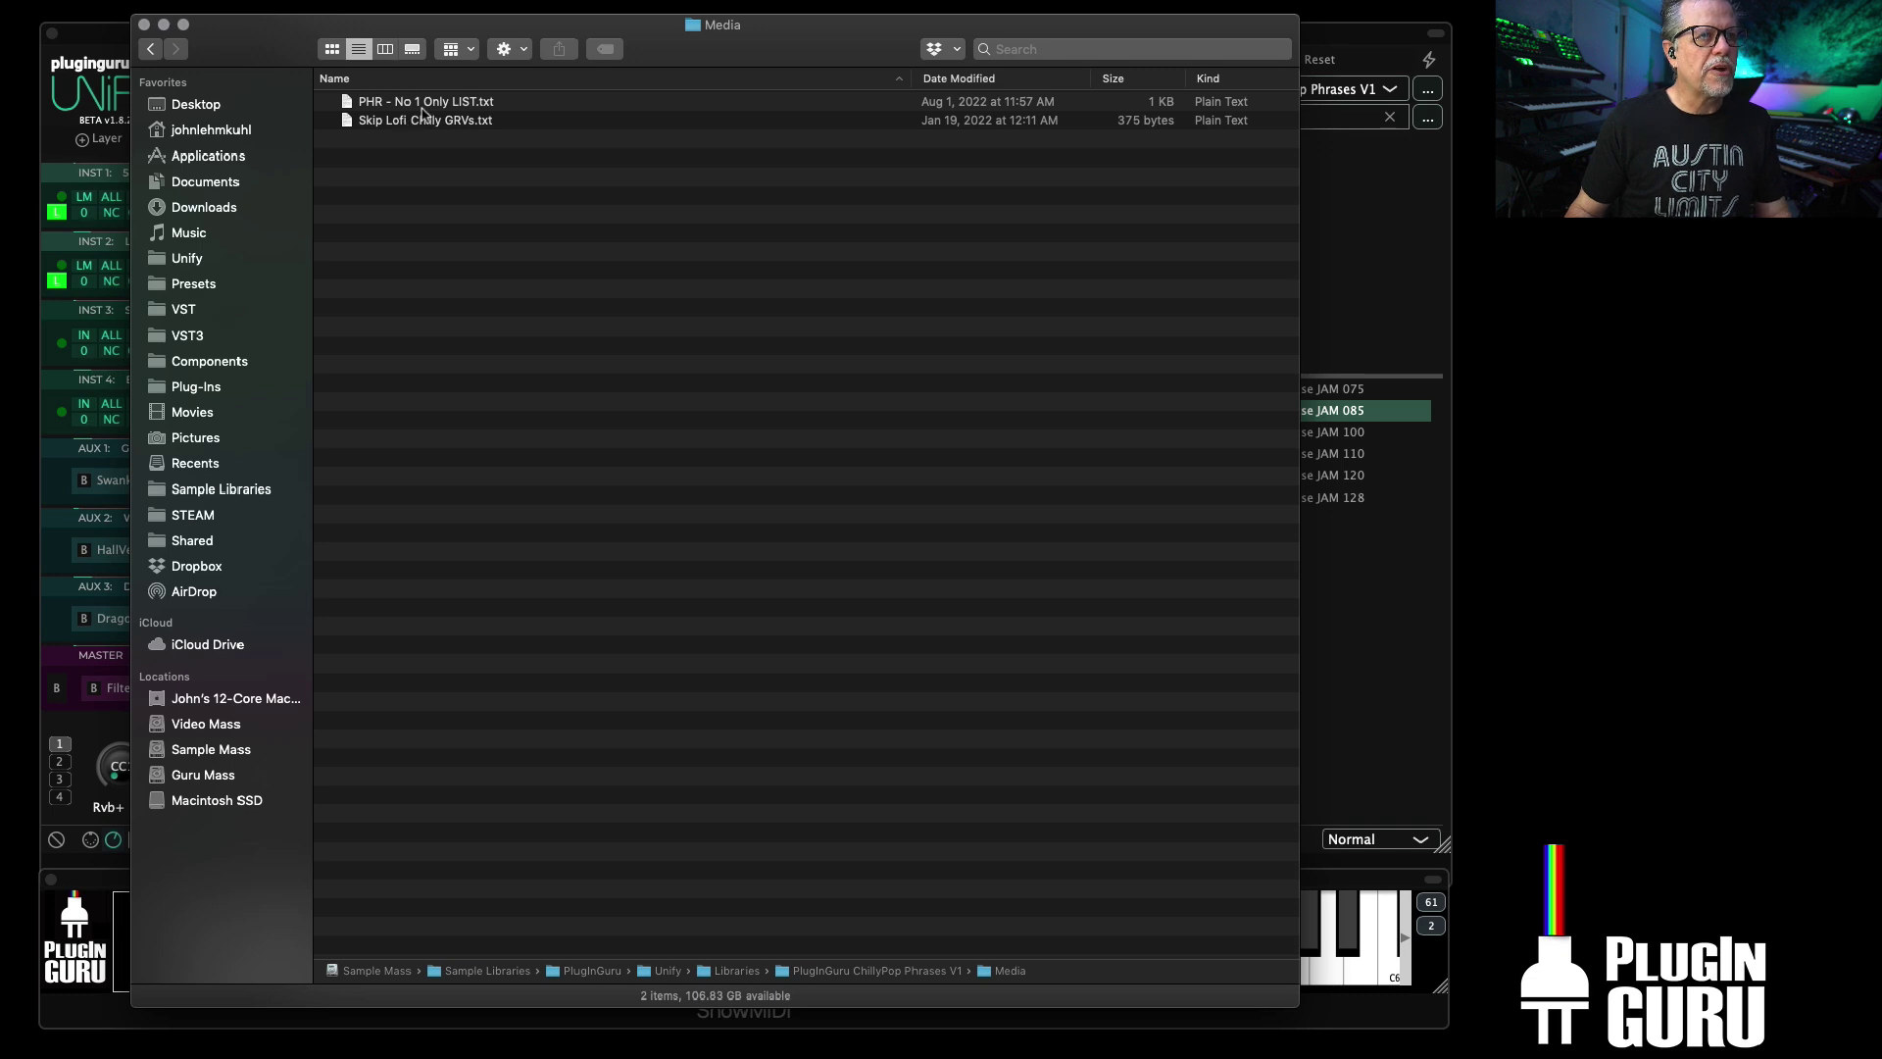
double_click(426, 102)
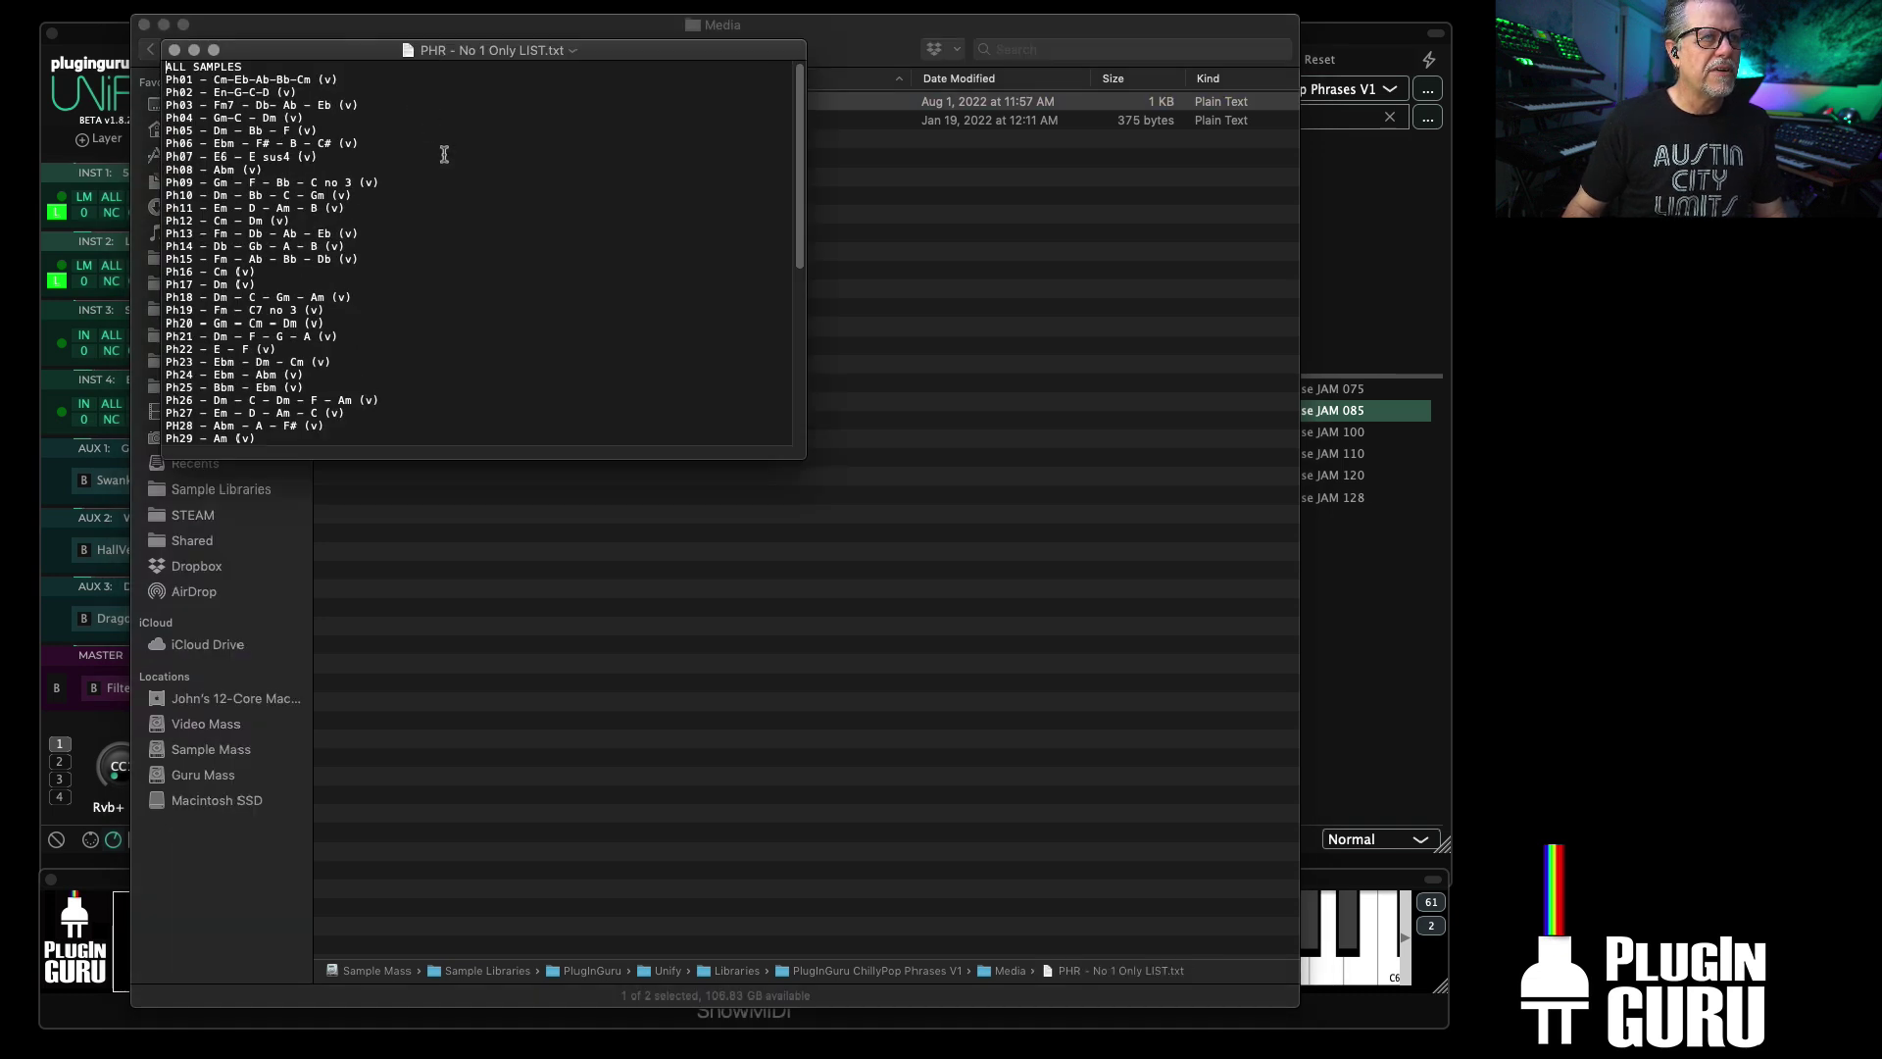
left_click_drag(799, 453, 1047, 841)
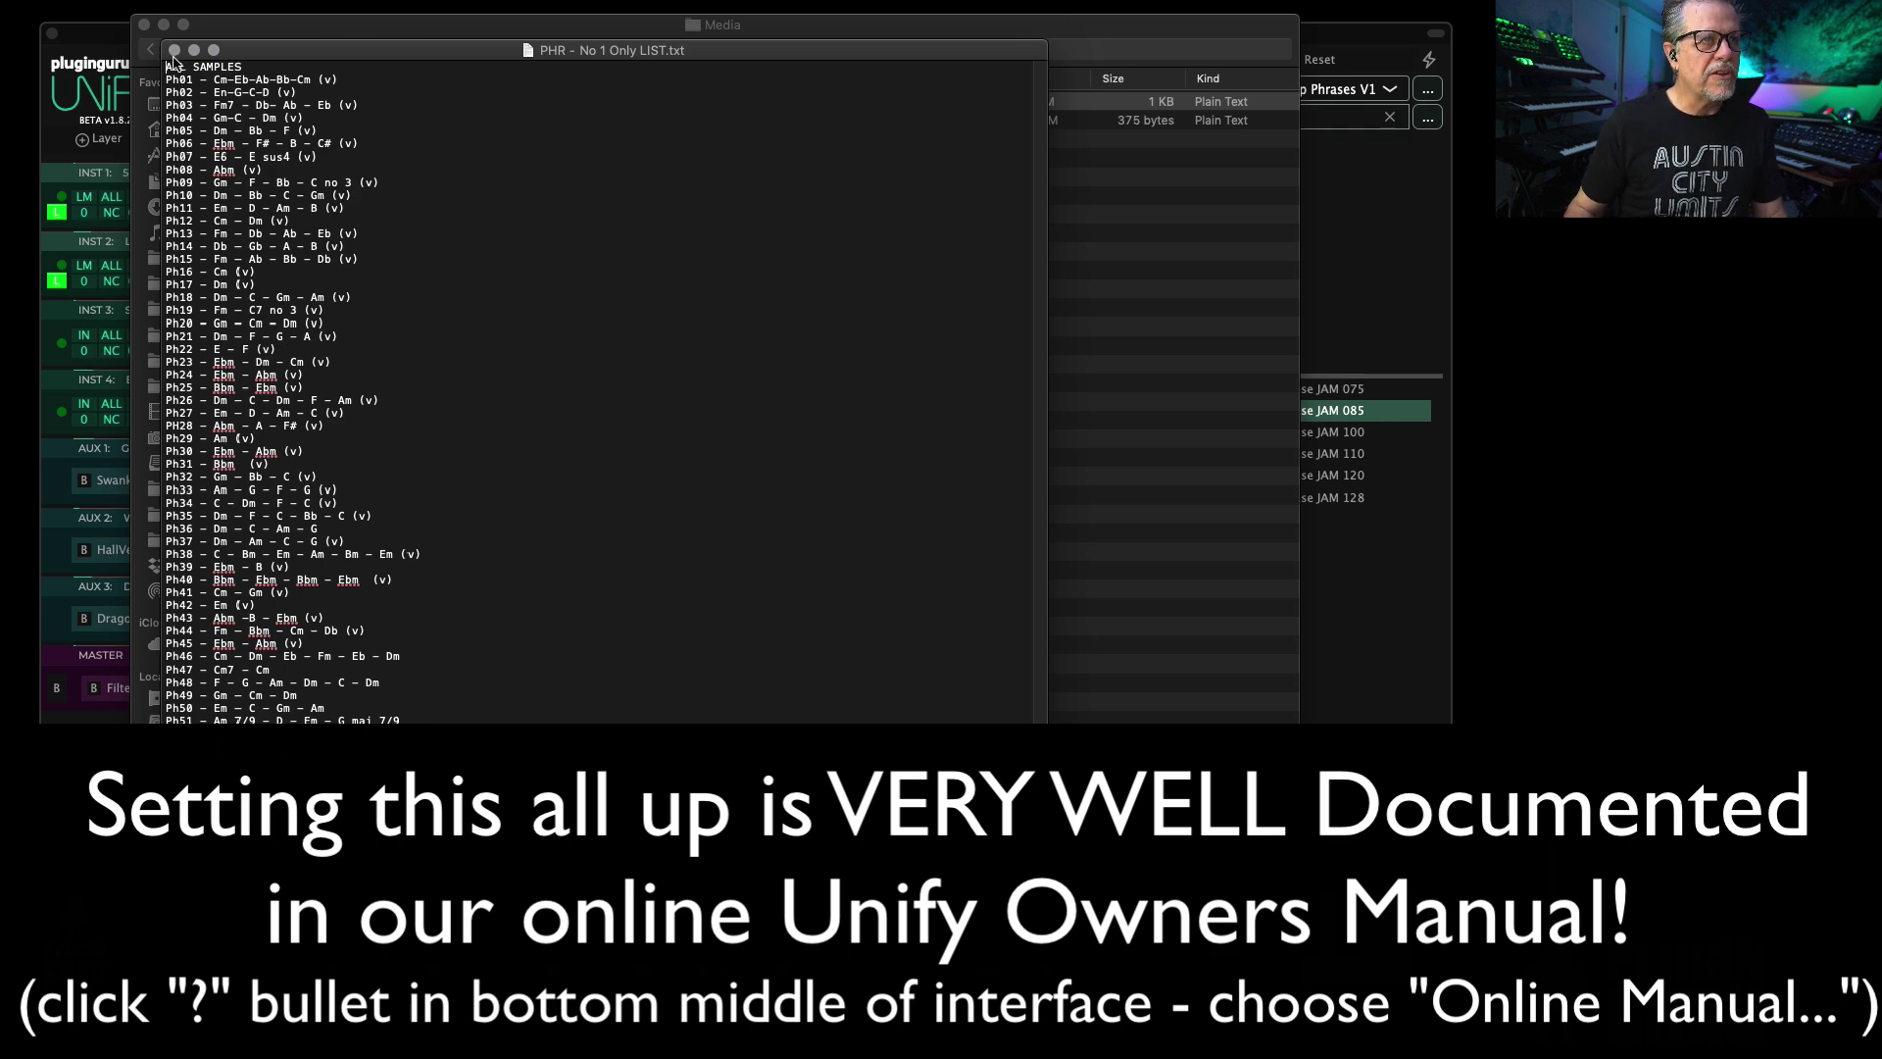
Step: Check the current phrase in the Guru Sampler of the 54 ChillyPop Phrases layer, close the sampler and switch back to Finder
left_click(108, 34)
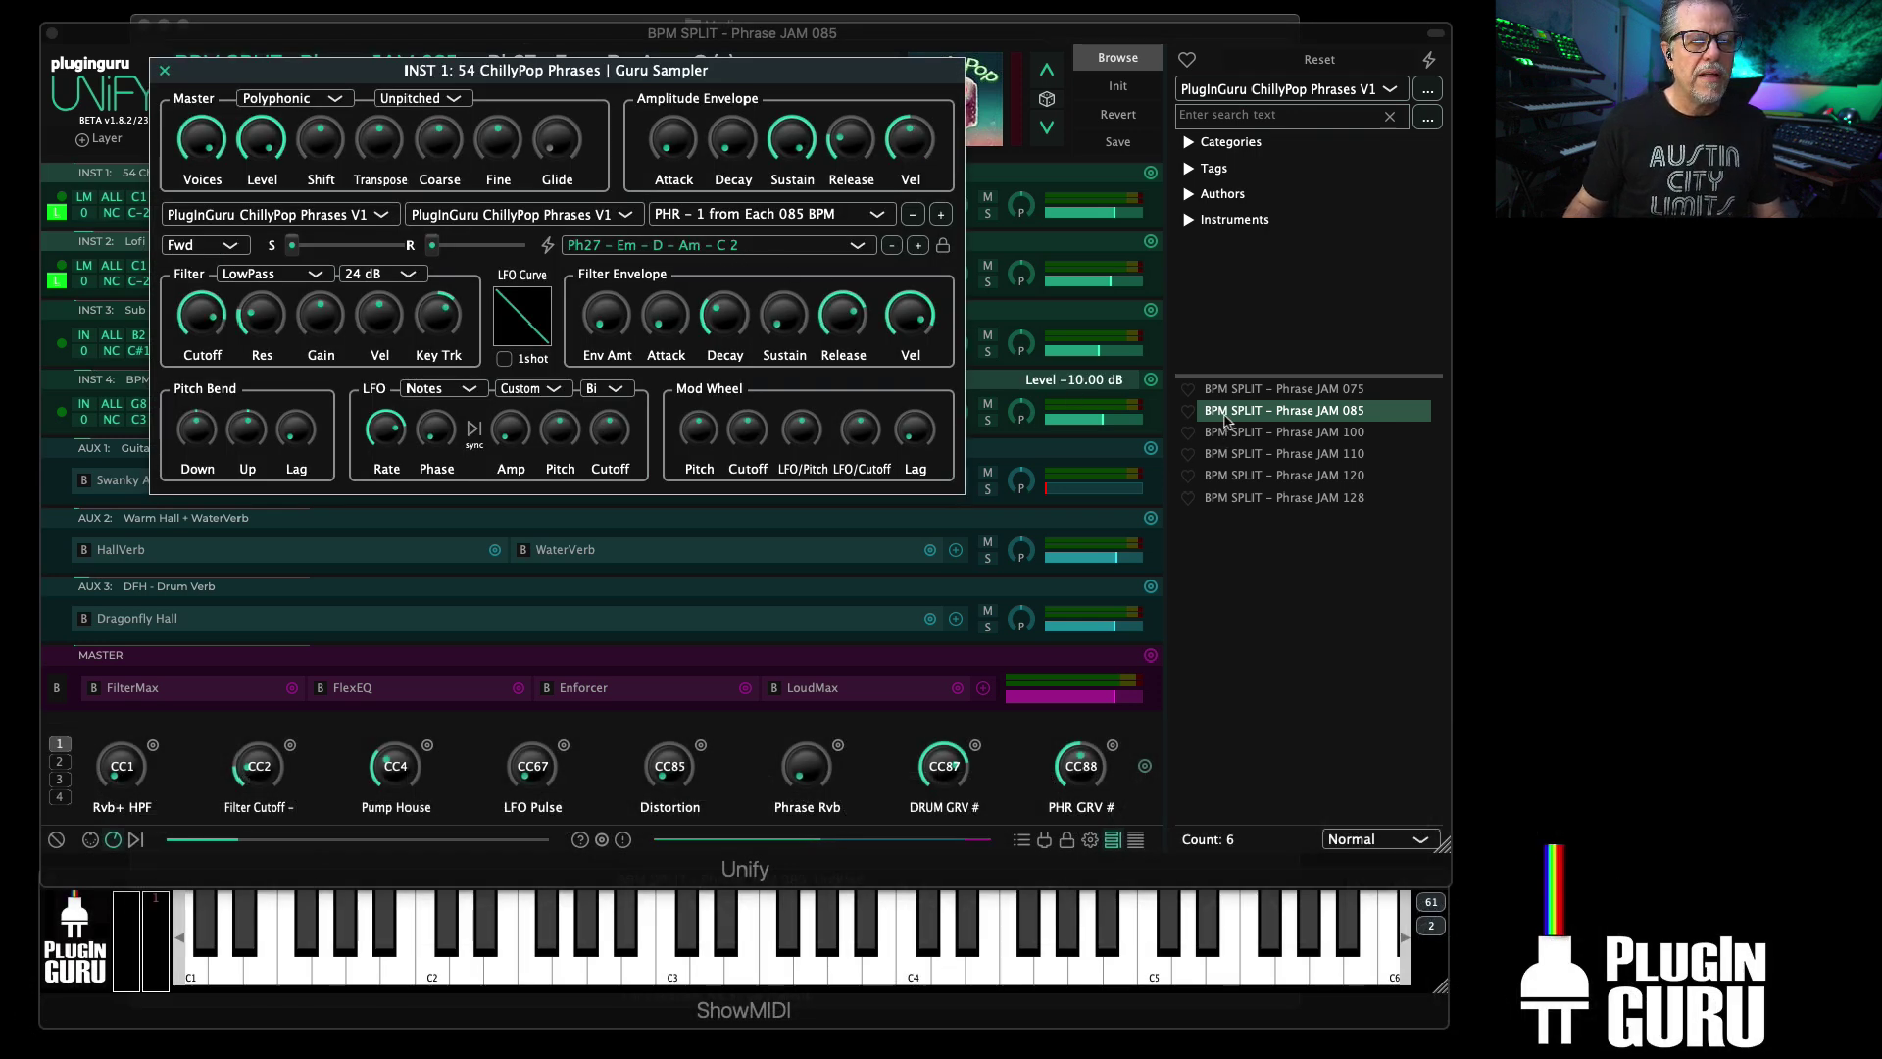
key("super+Tab")
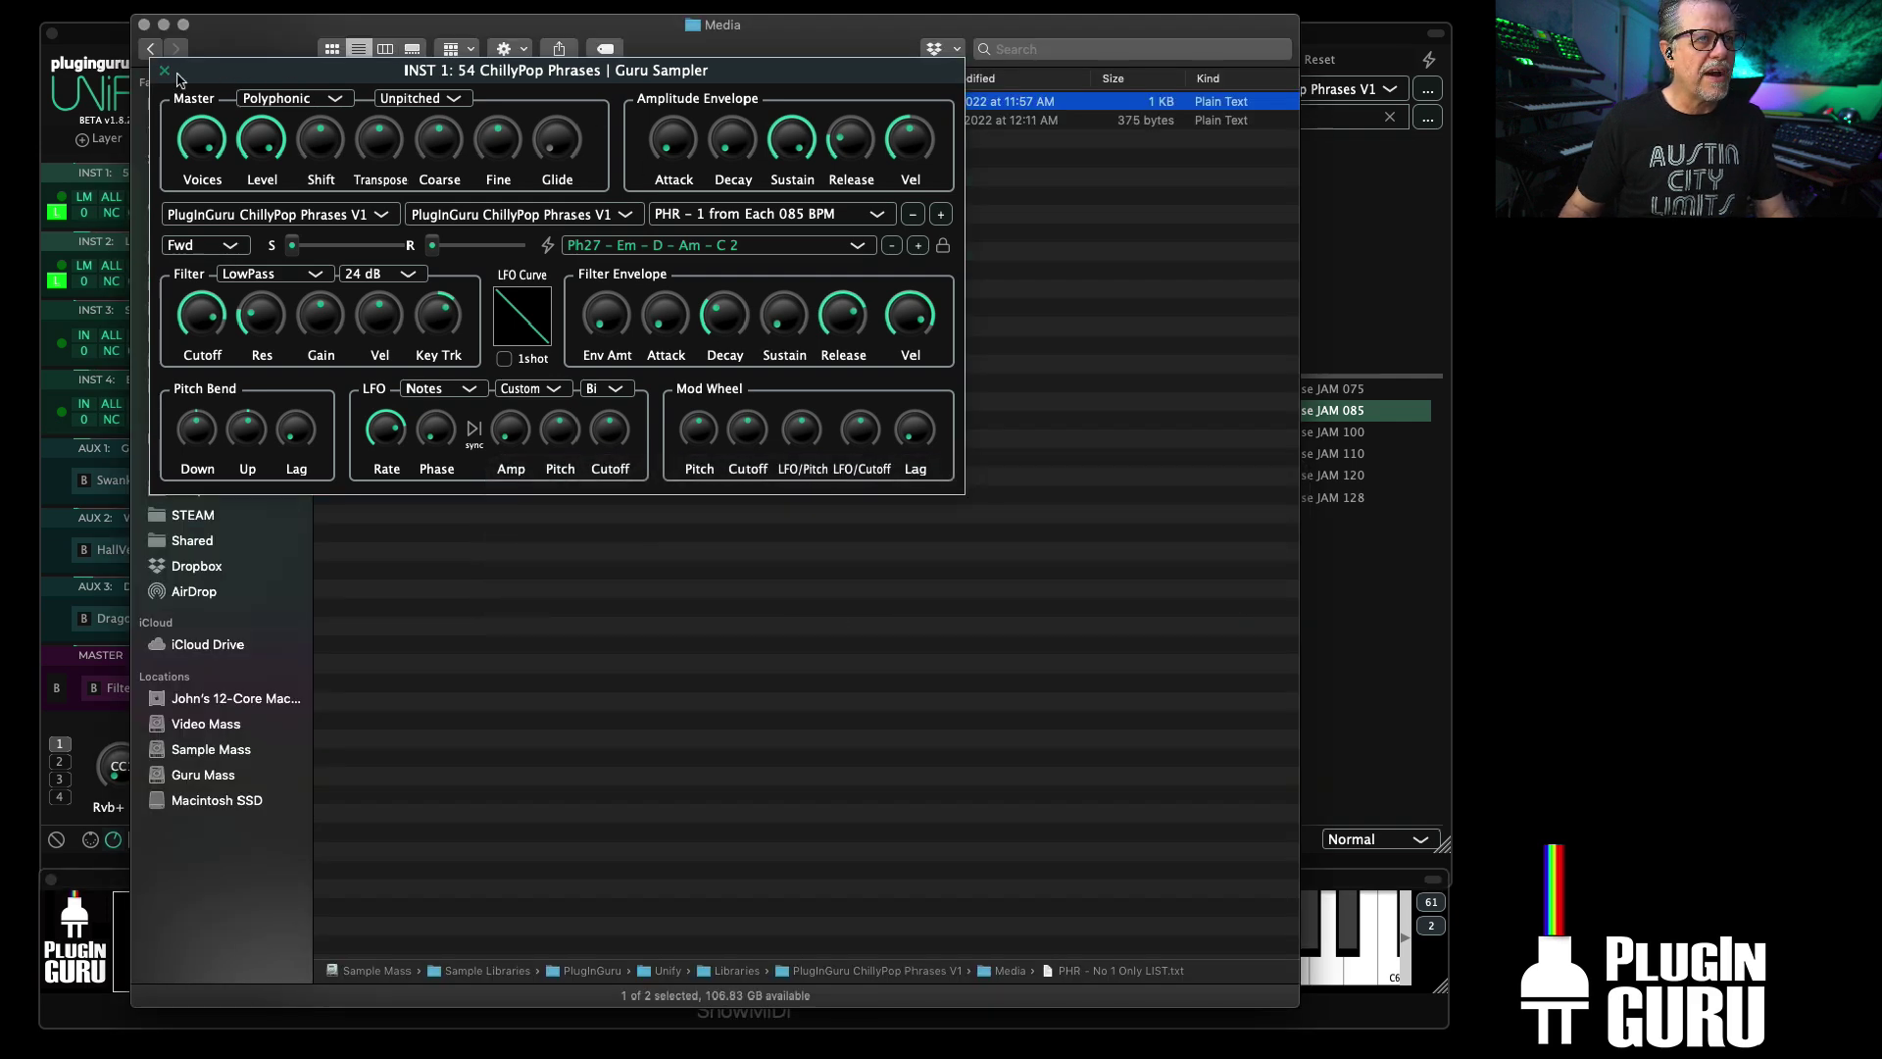
left_click(164, 69)
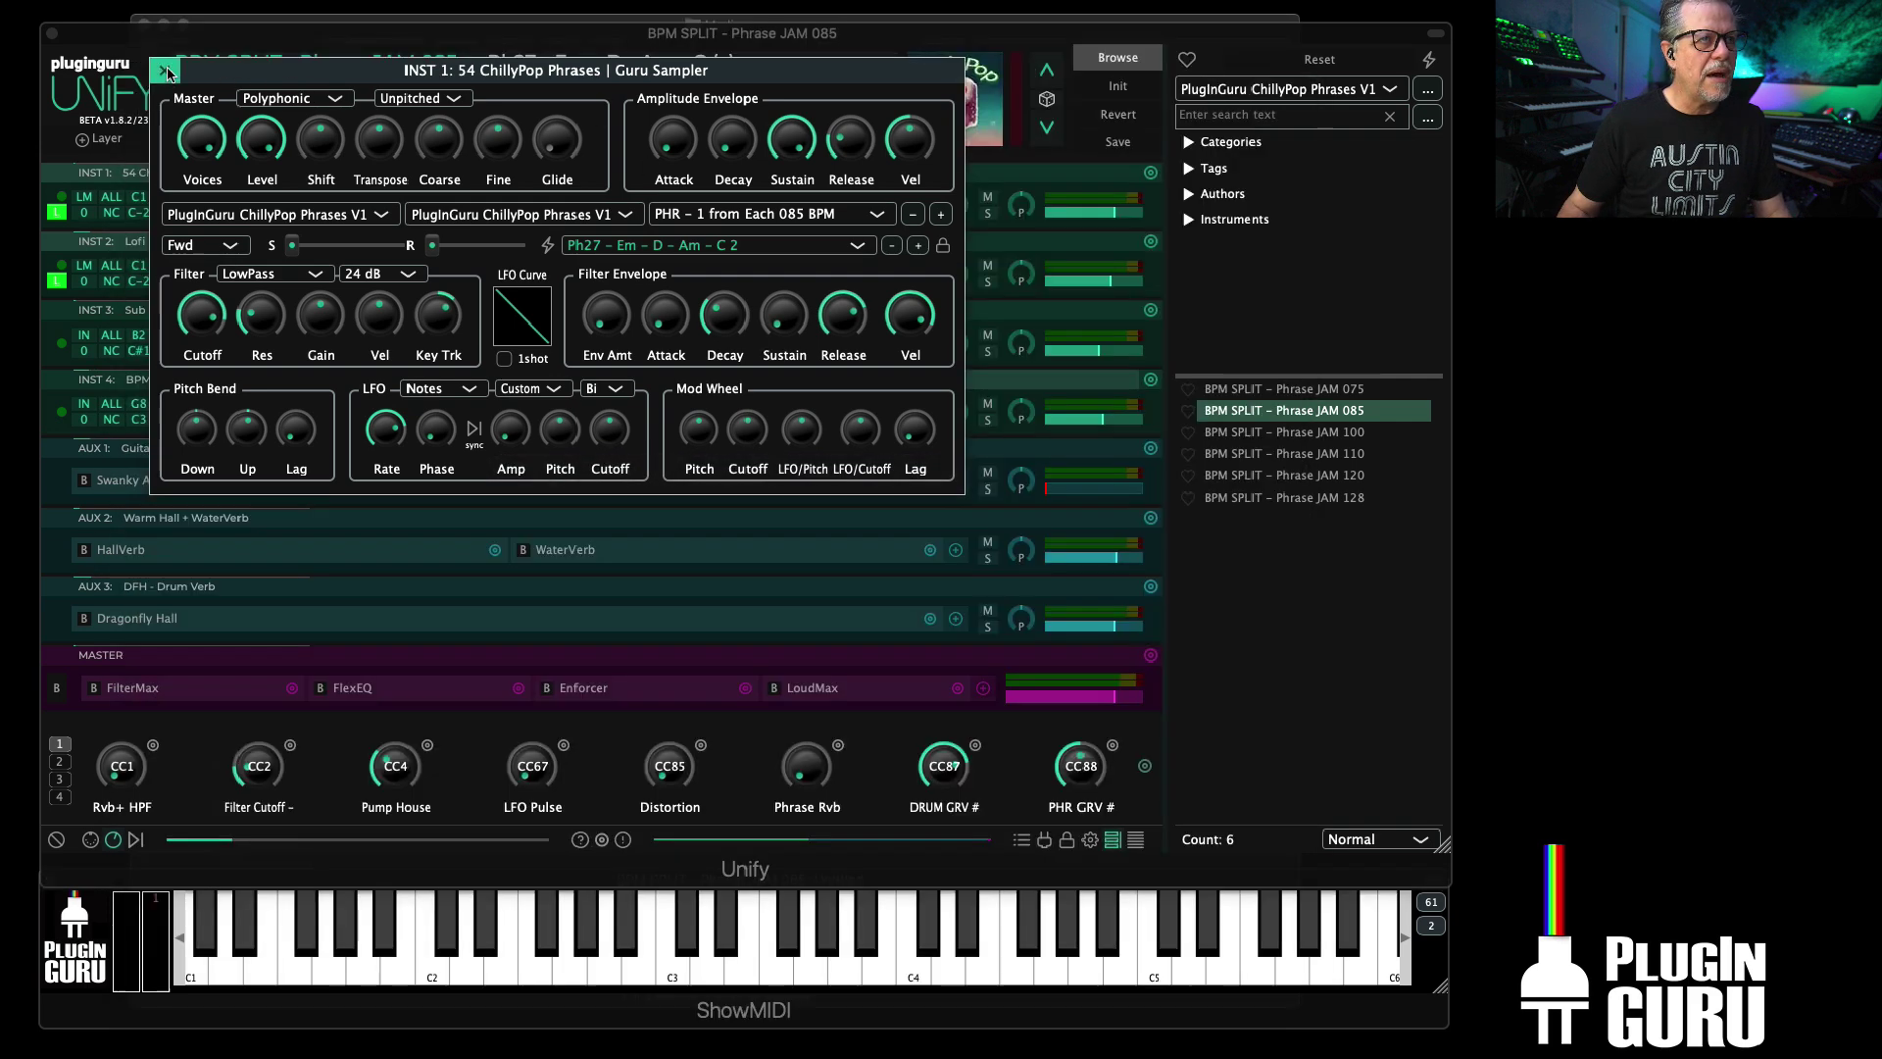
key("super+Tab")
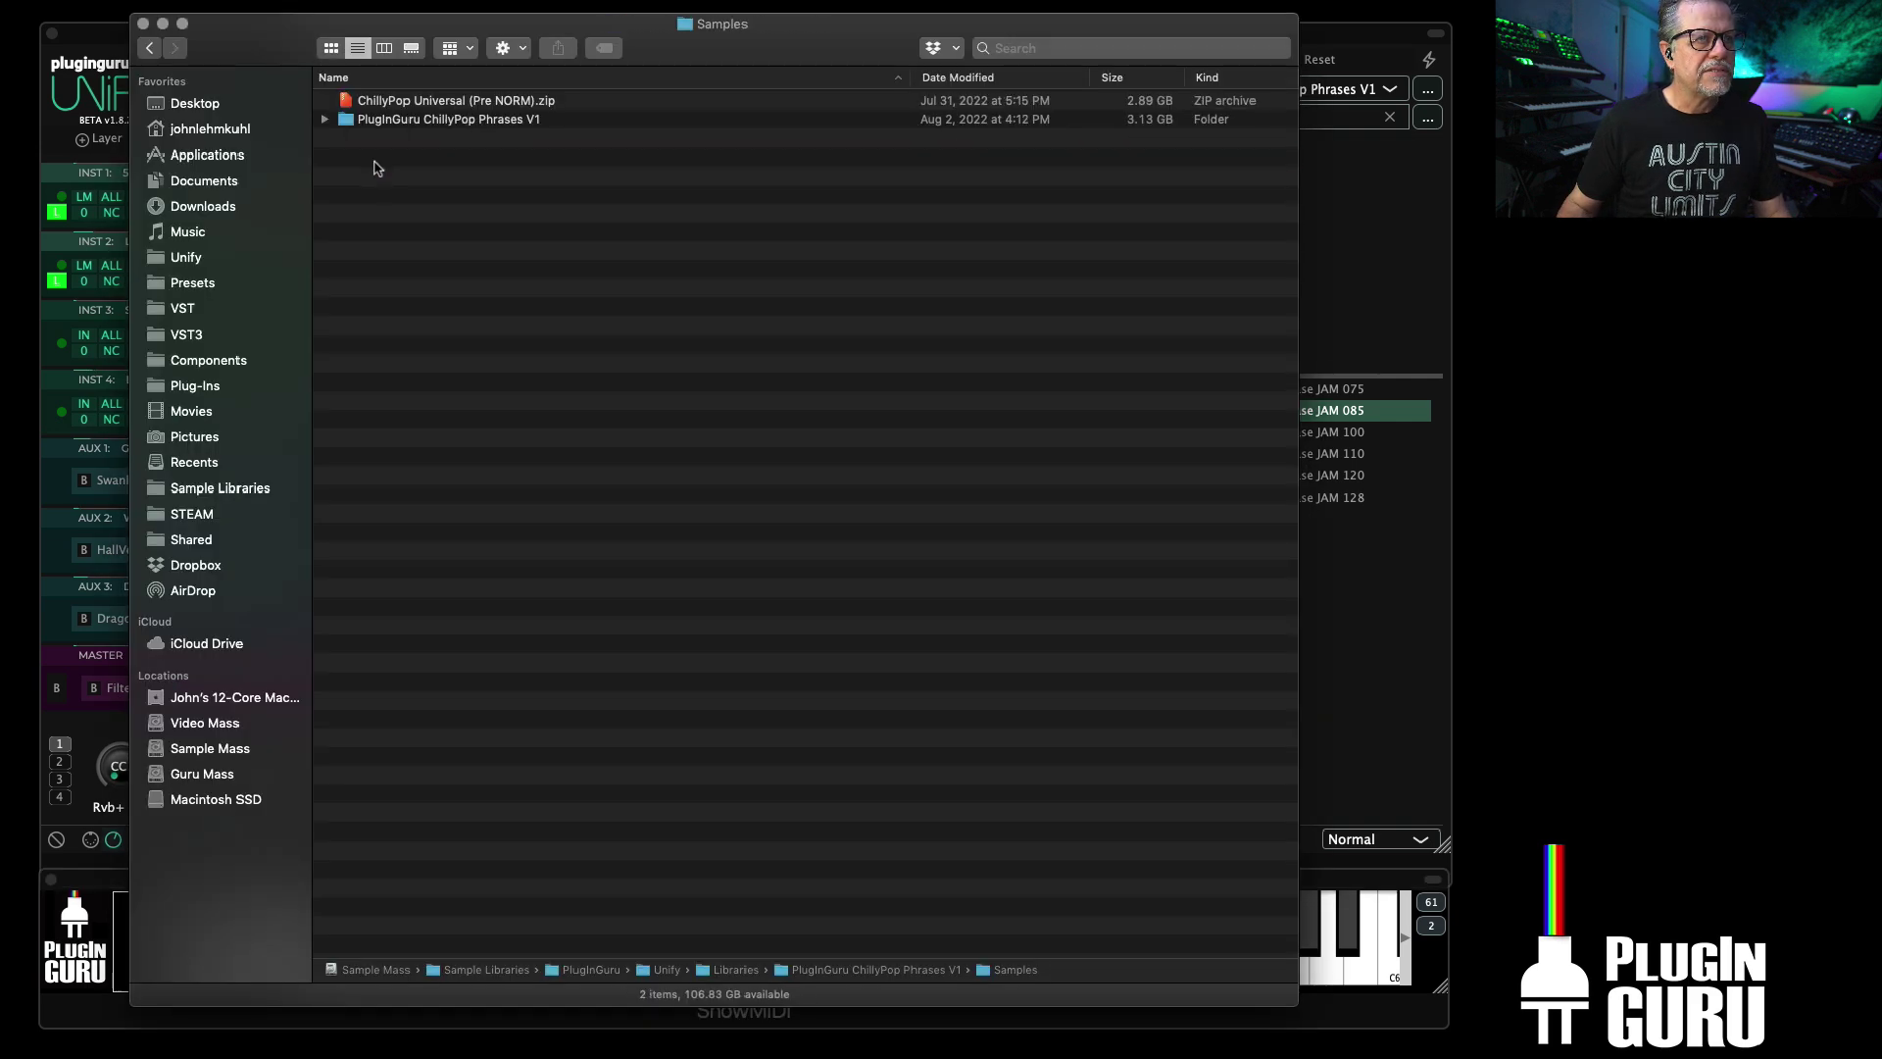
Step: Open PHR - 1 from Each 075 BPM.txt from the PlugInGuru ChillyPop Phrases V1 samples folder, enlarging its window and placing it beside the first list
left_click(431, 120)
double_click(436, 120)
scroll(441, 208, "up", 3)
scroll(443, 211, "down", 3)
scroll(468, 549, "down", 3)
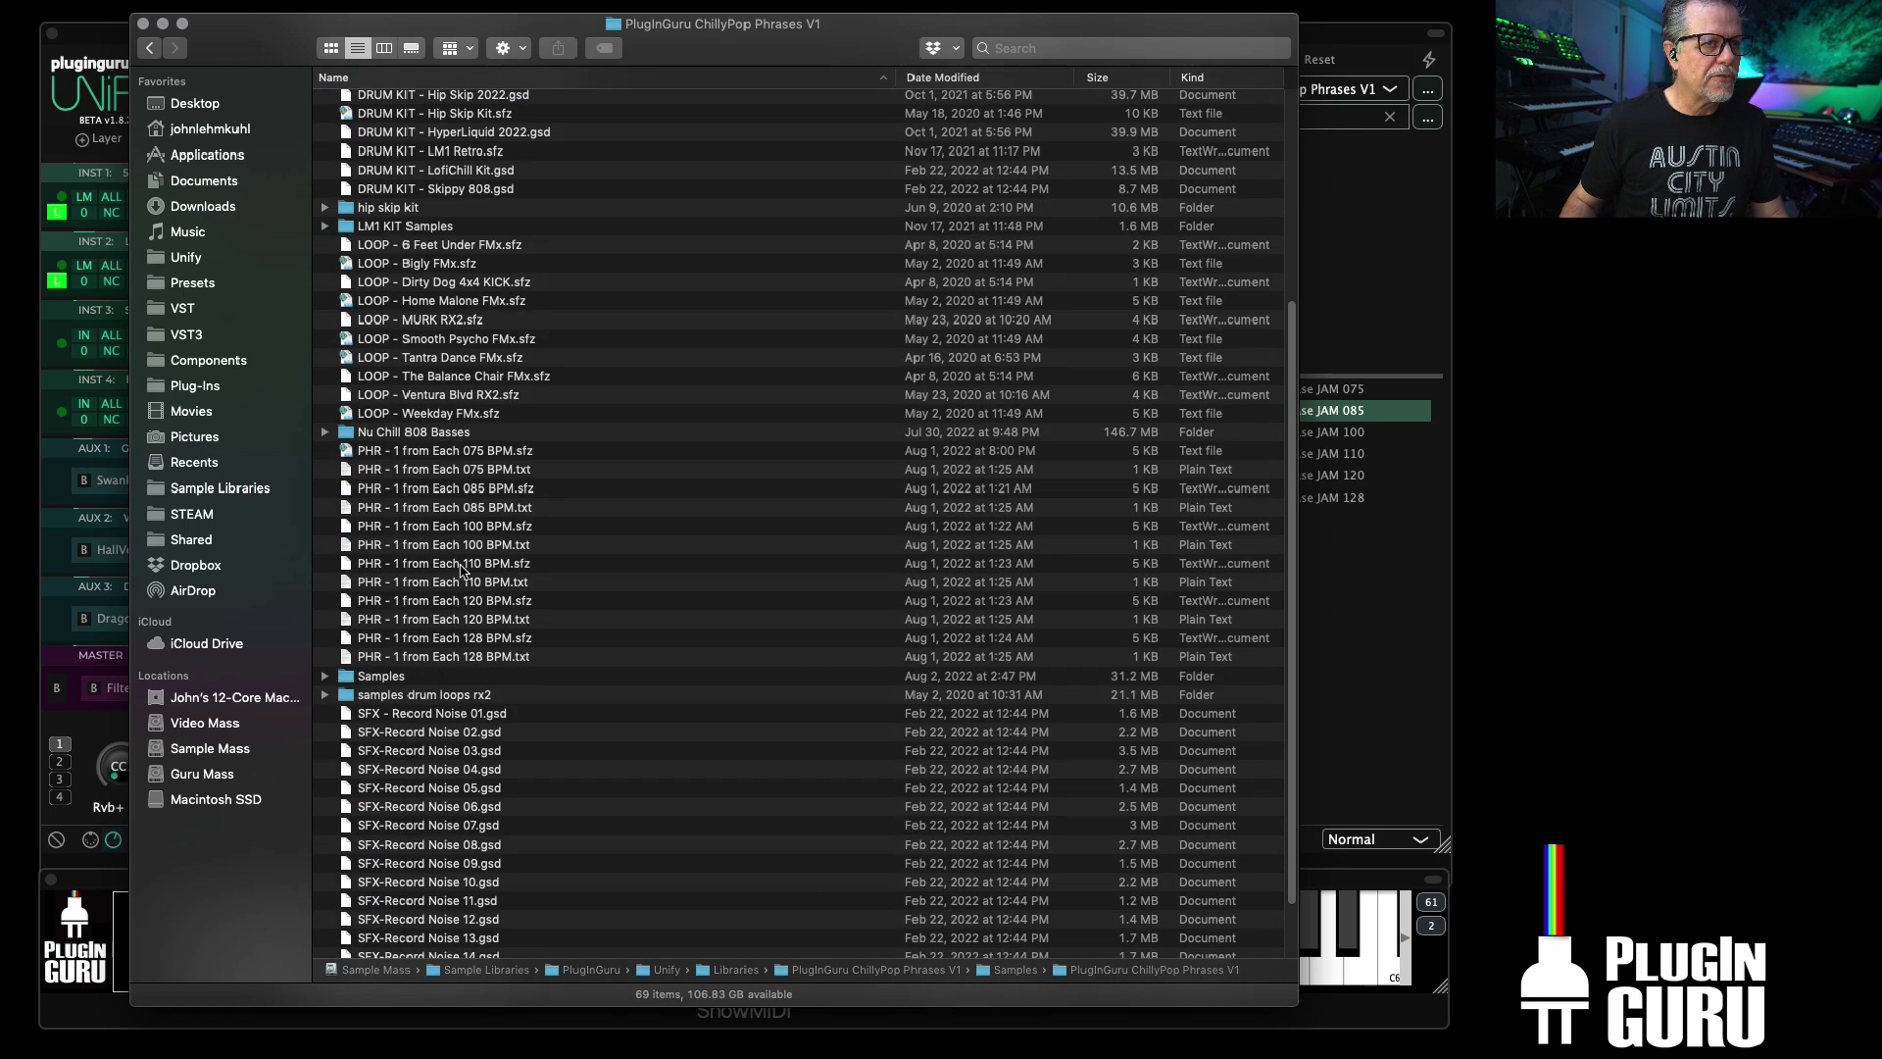
double_click(516, 475)
left_click_drag(826, 479, 1052, 869)
left_click_drag(385, 88, 648, 54)
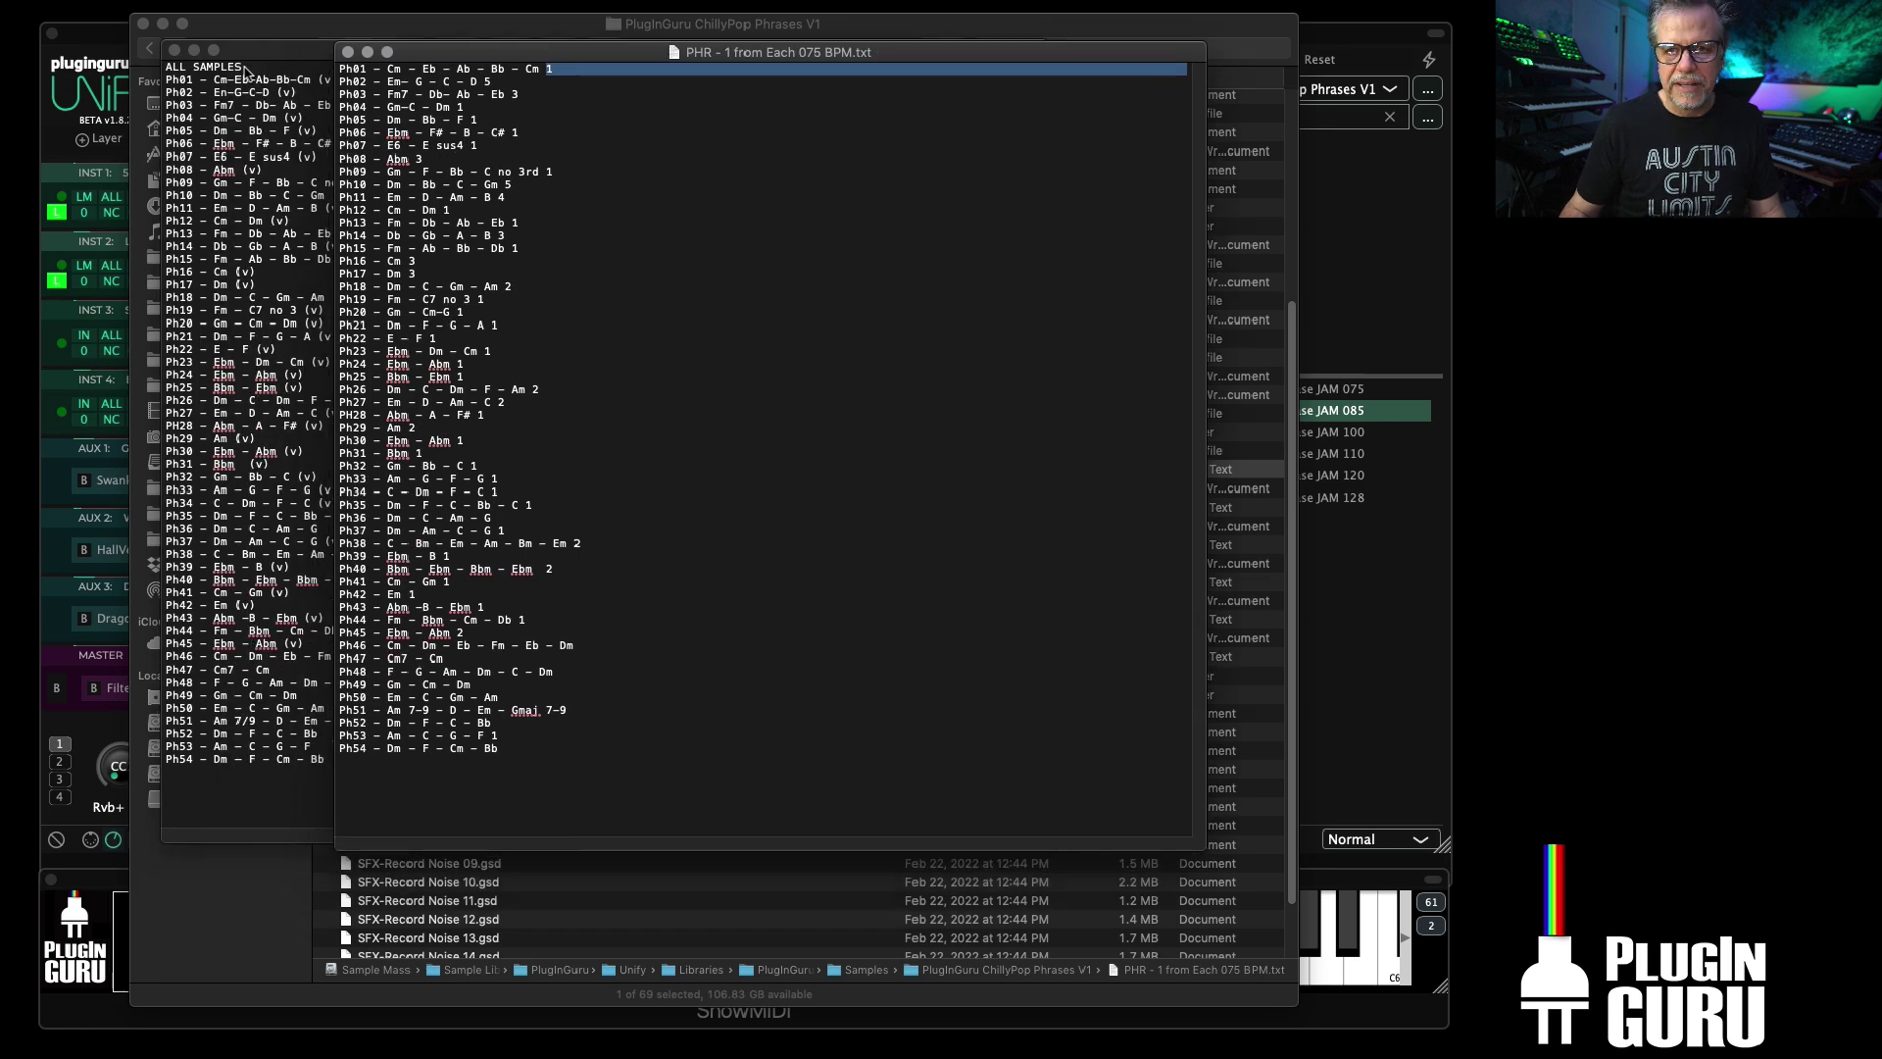
left_click(610, 184)
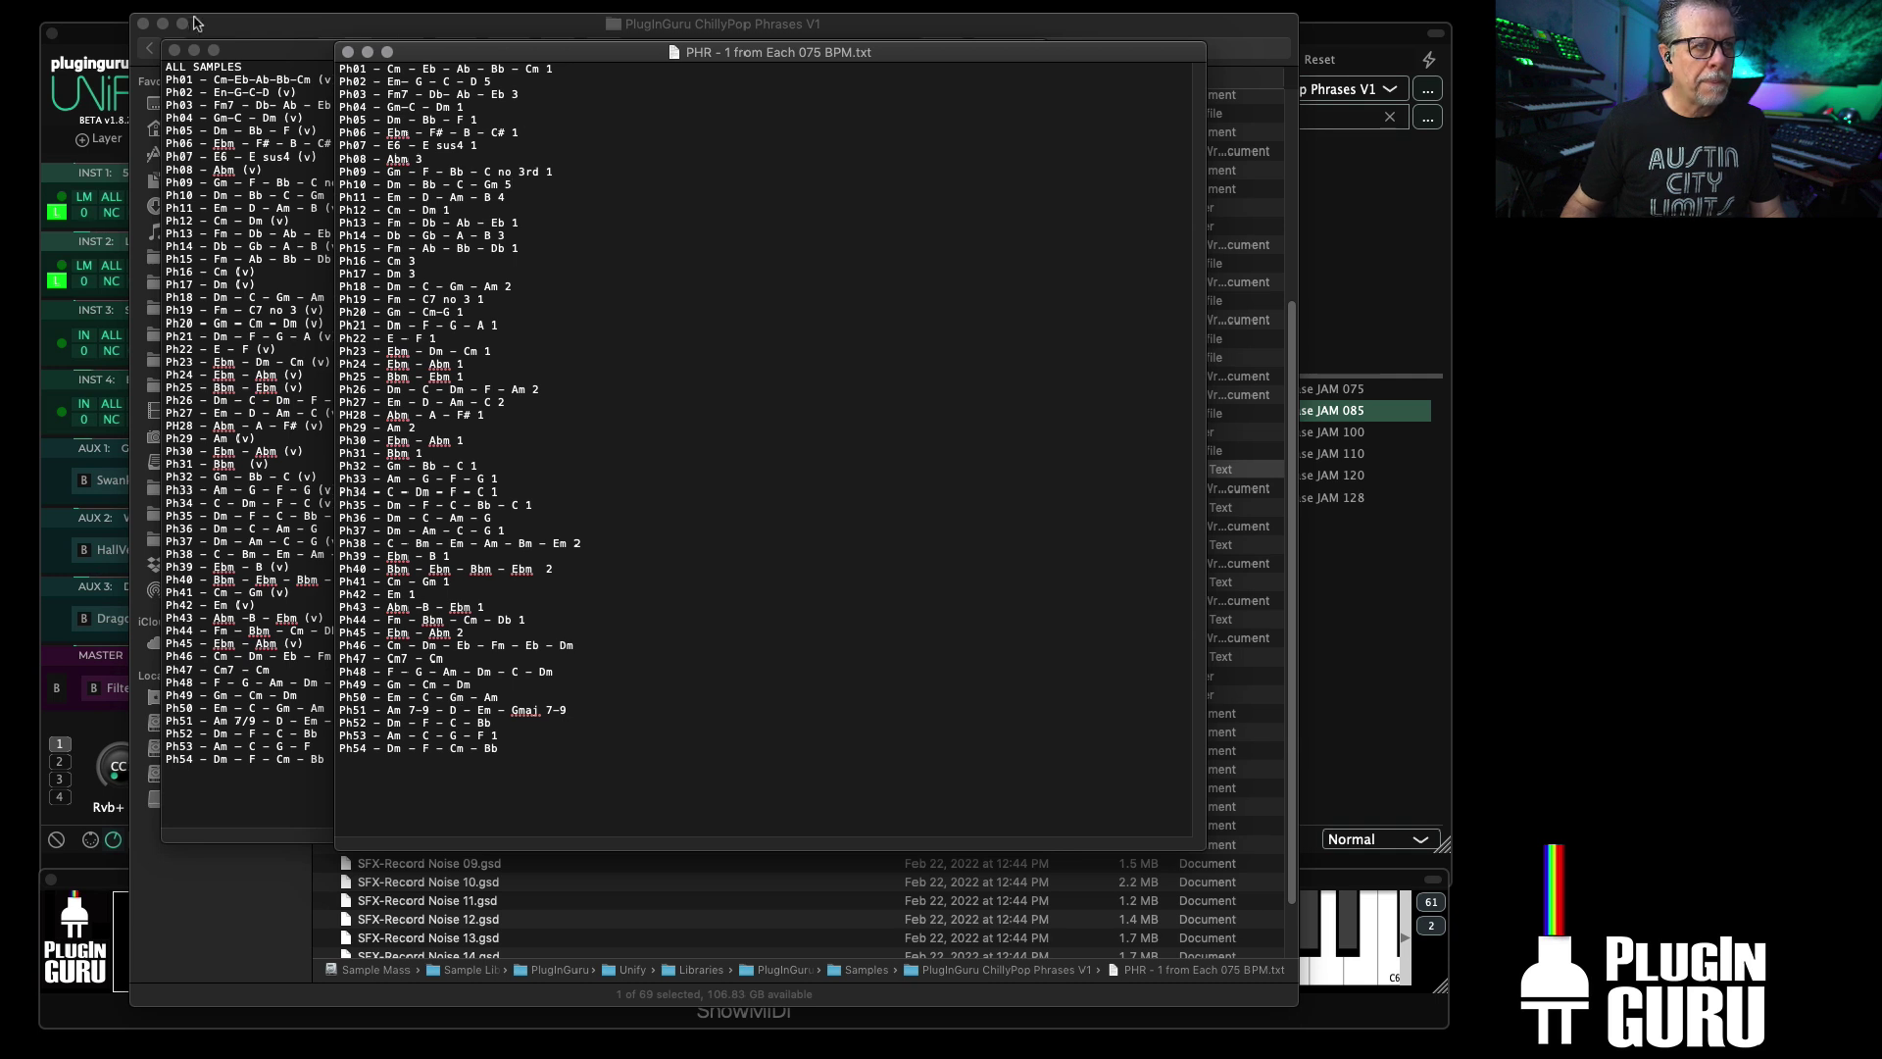
Step: Close both phrase text lists and the Finder window
left_click(348, 52)
left_click(173, 50)
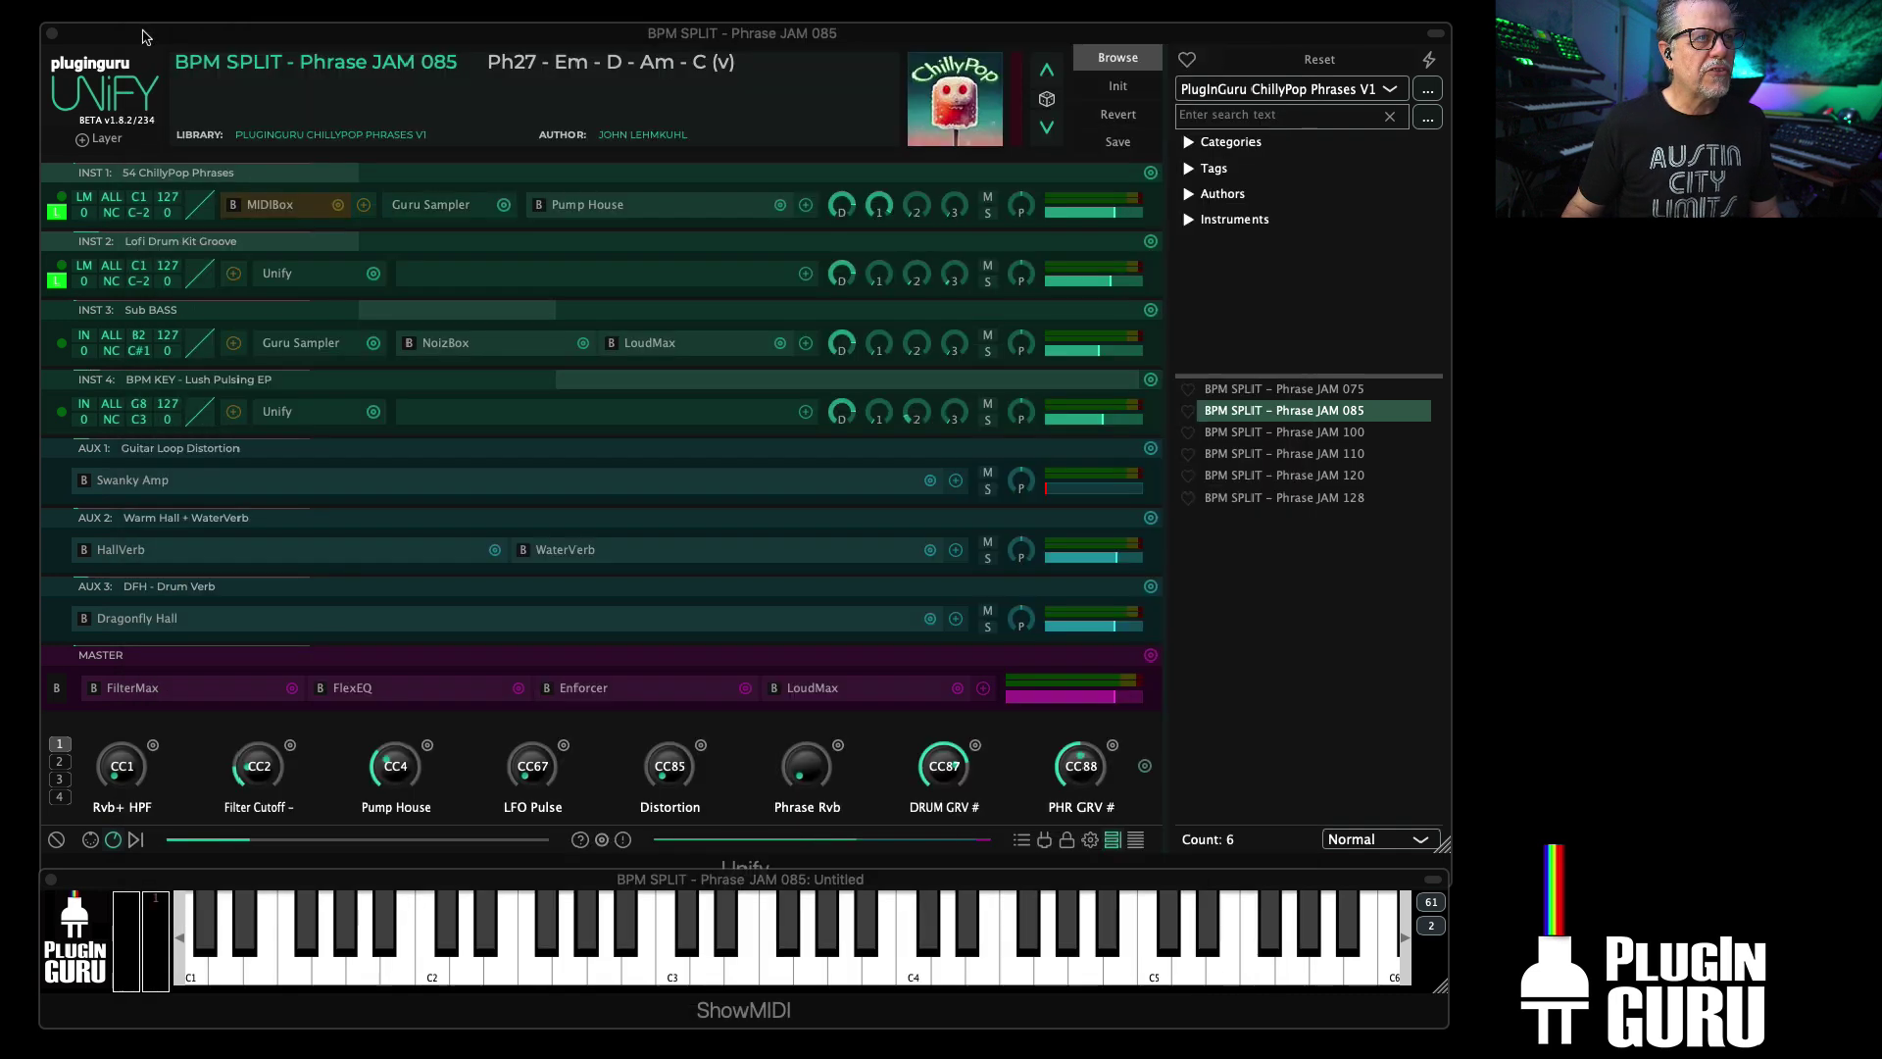
left_click(143, 23)
Step: Examine the named samples offered by the Guru Sampler of the 54 ChillyPop Phrases layer, keeping the selection, and close the sampler
left_click(411, 208)
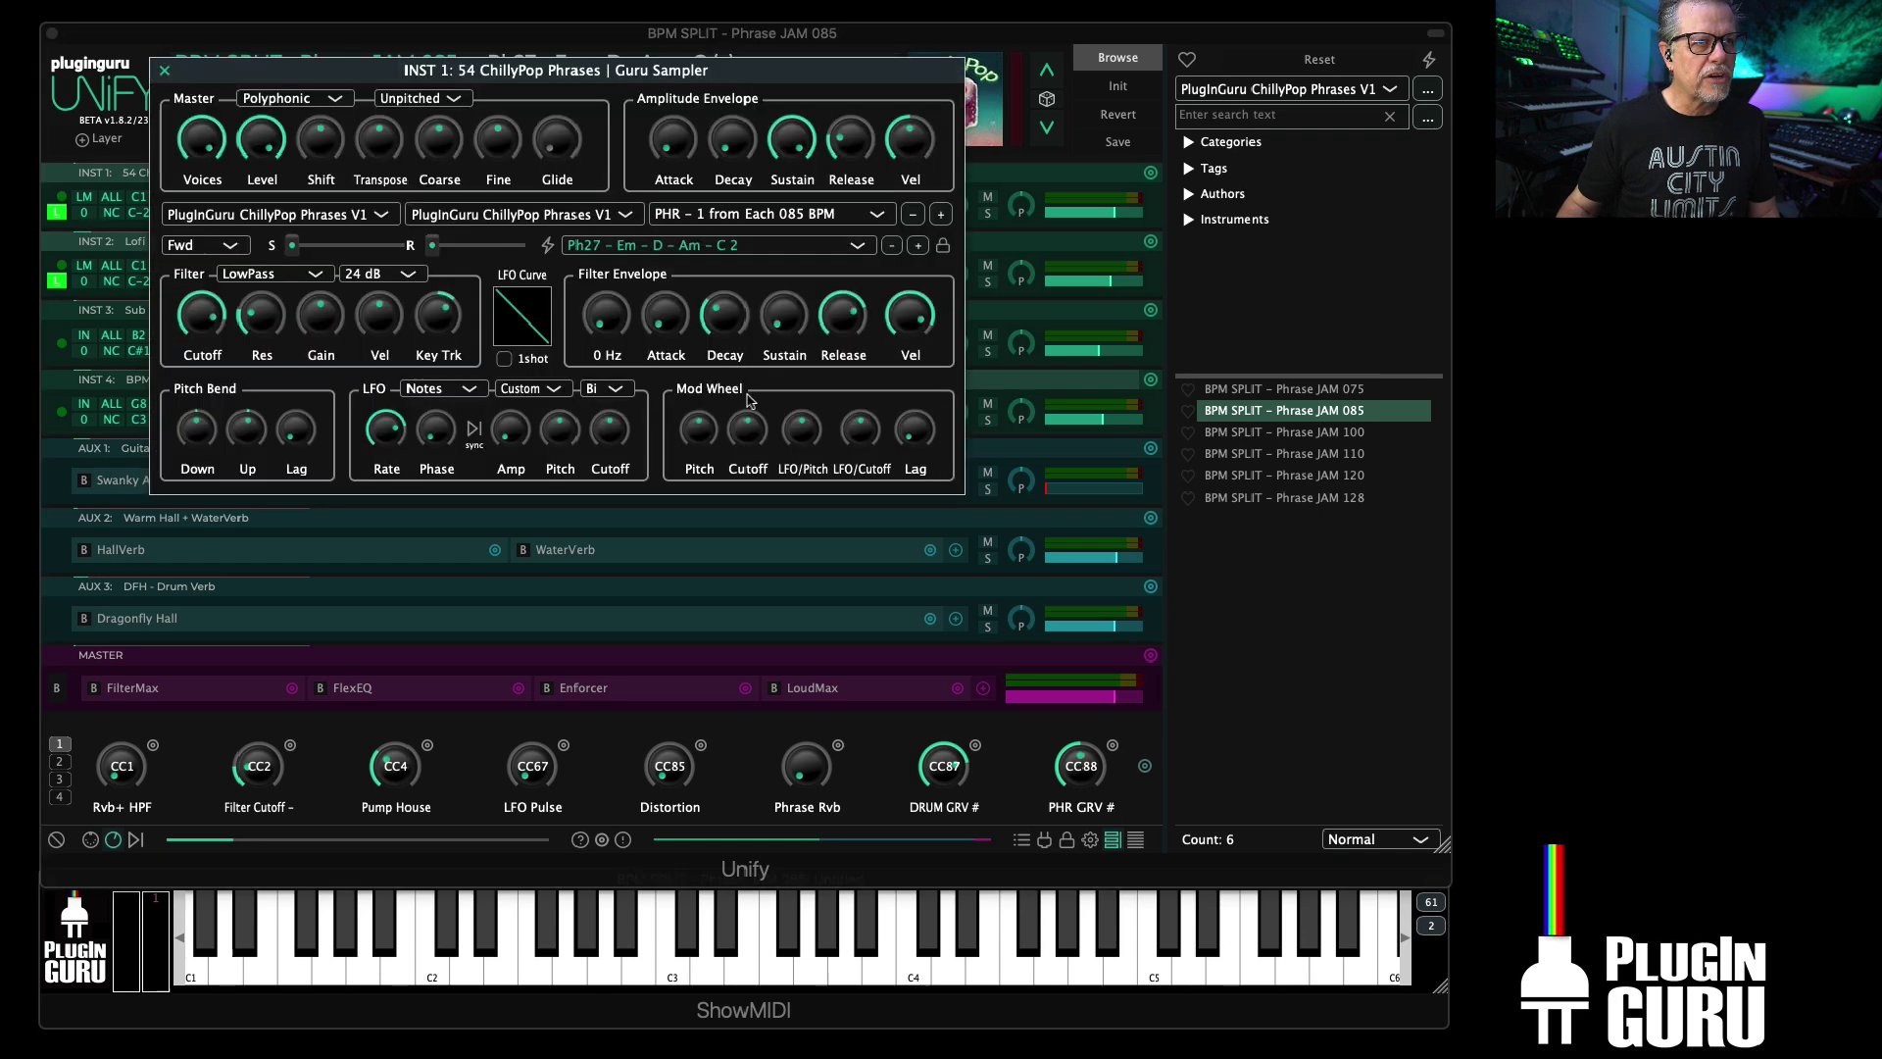
left_click(722, 249)
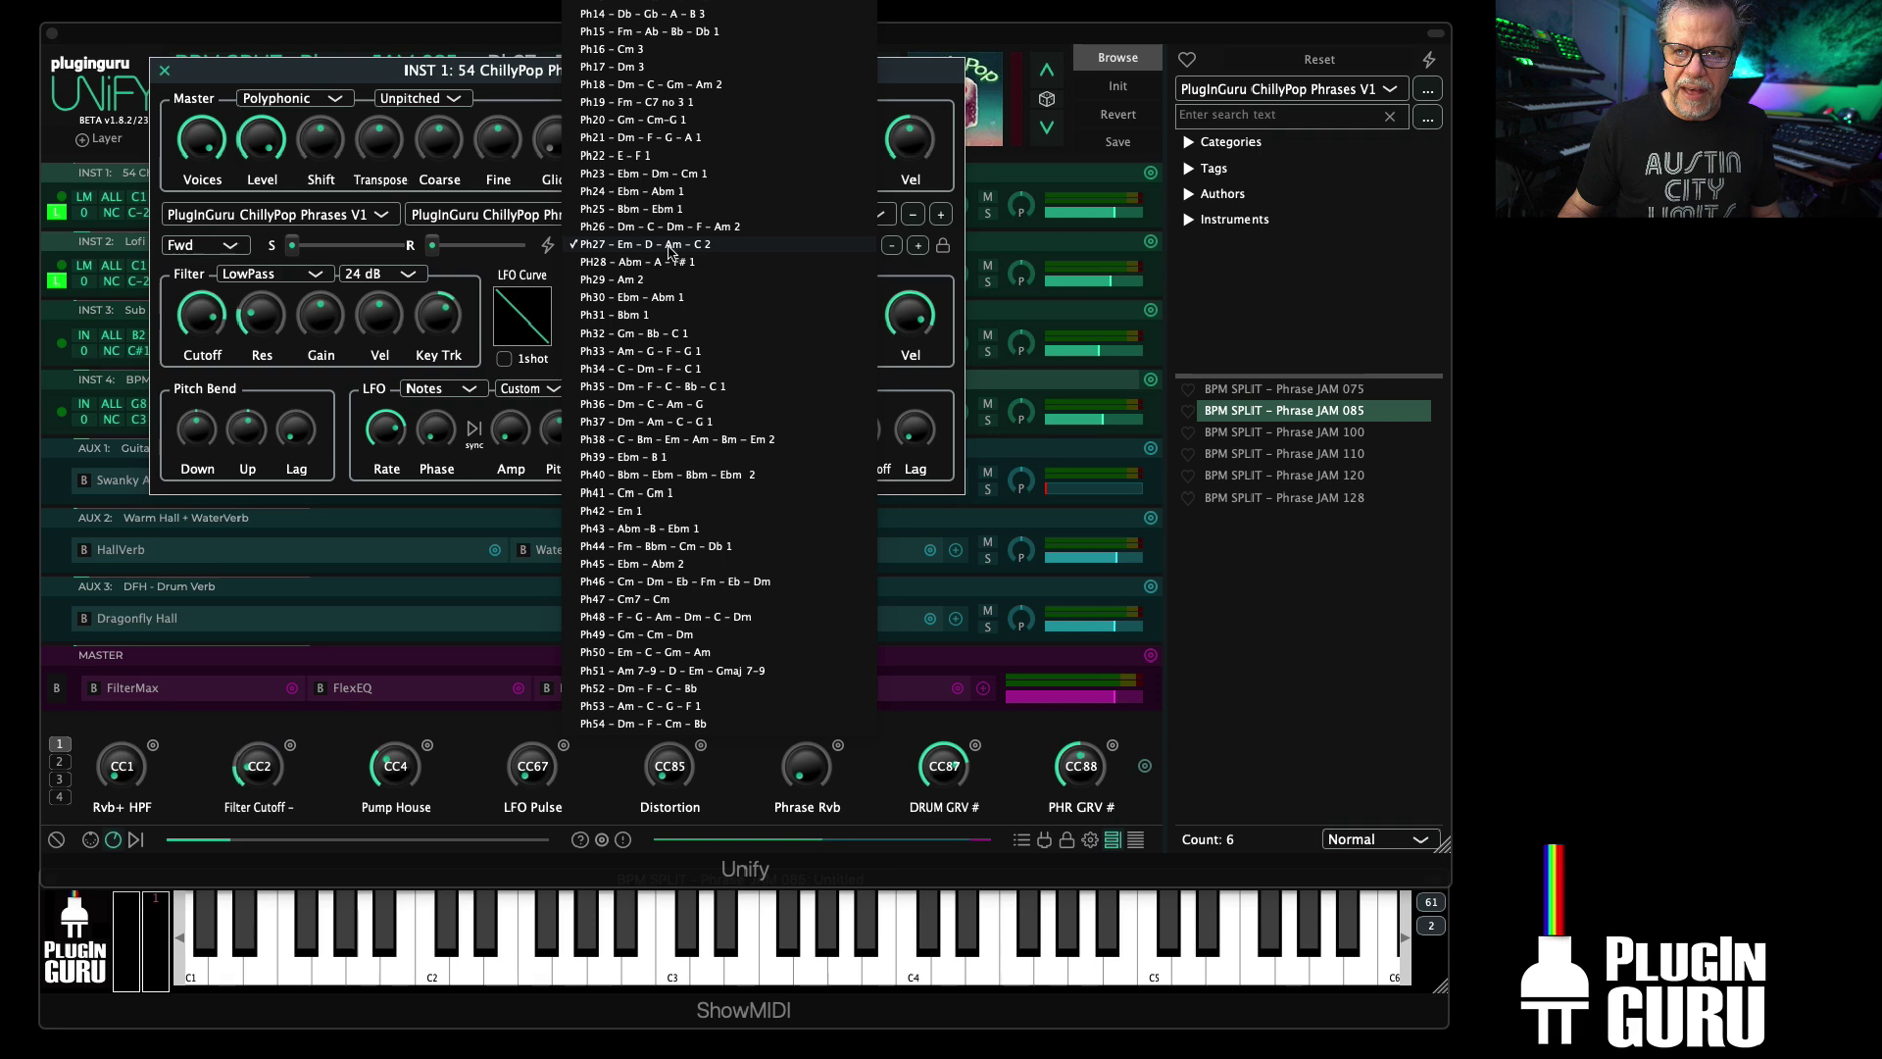
left_click(172, 73)
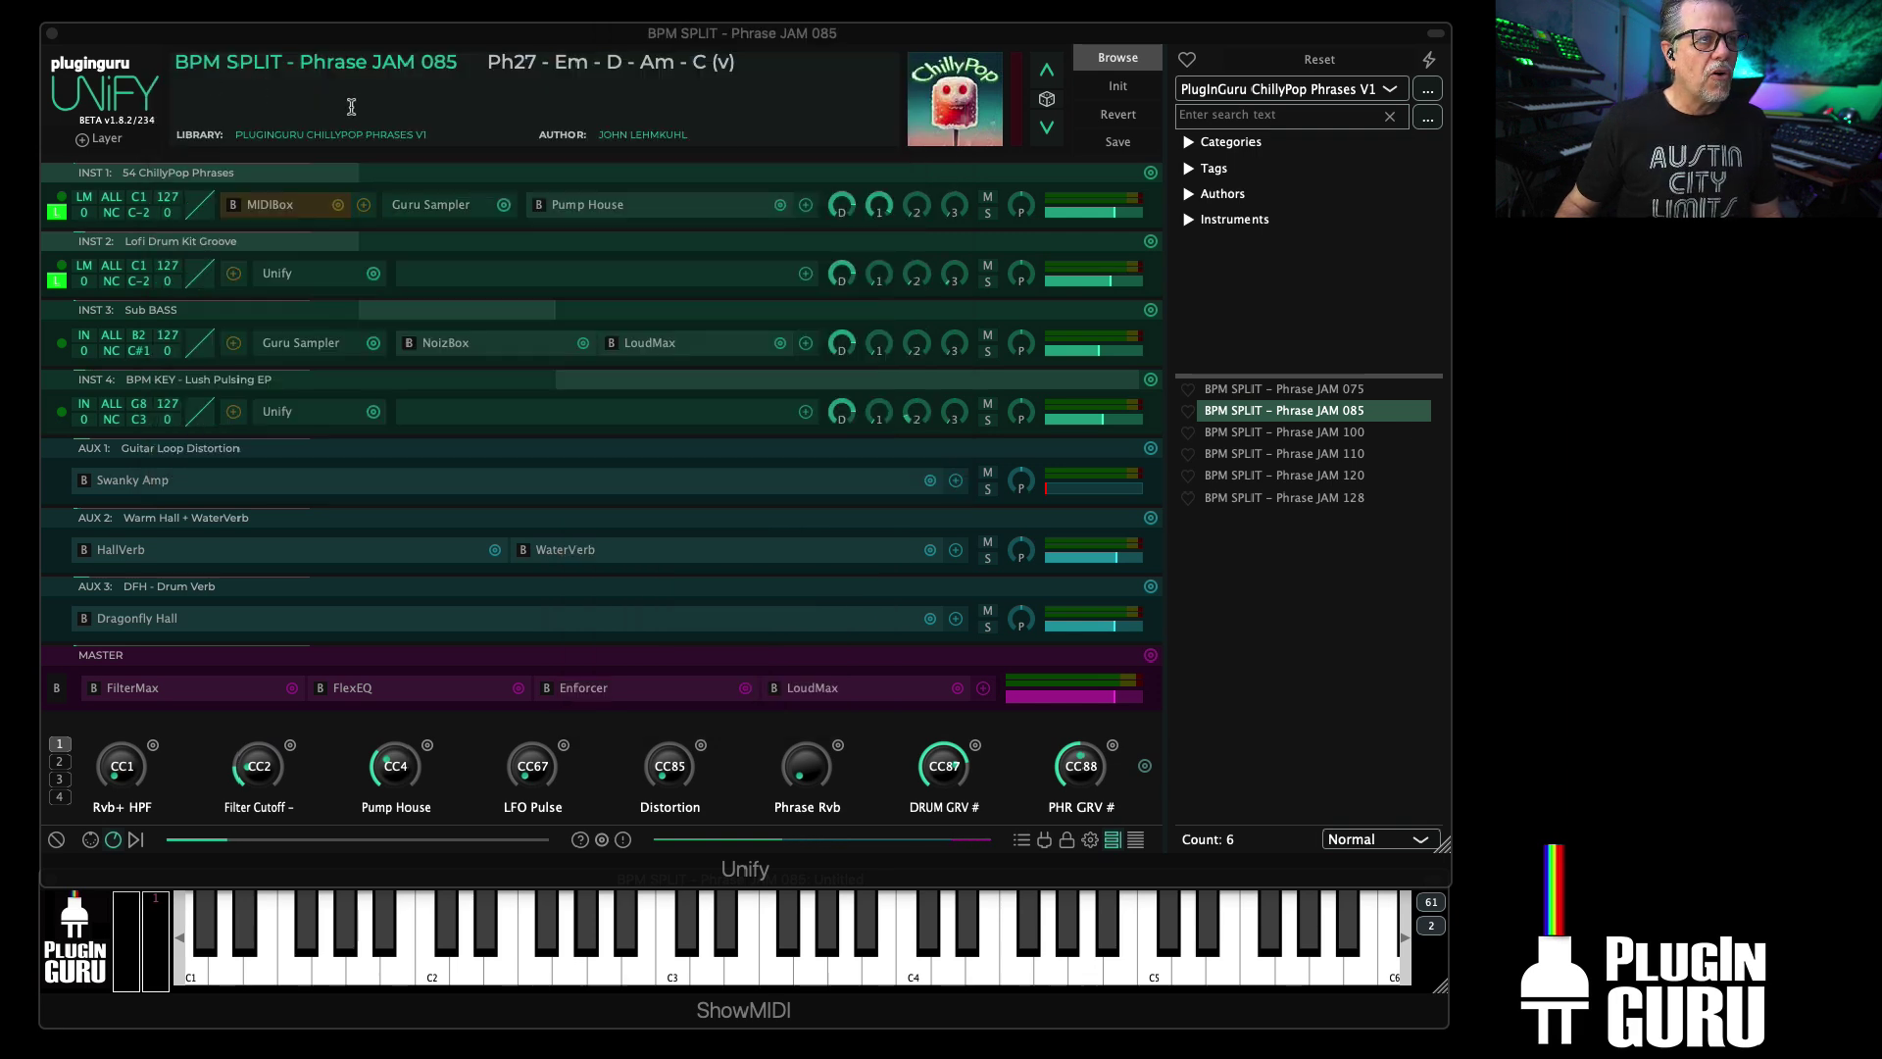
Step: Choose Skip Lofi Chilly GRVs as the patch's variations list and turn the PHR GRV # macro to test the displayed names
left_click(1118, 144)
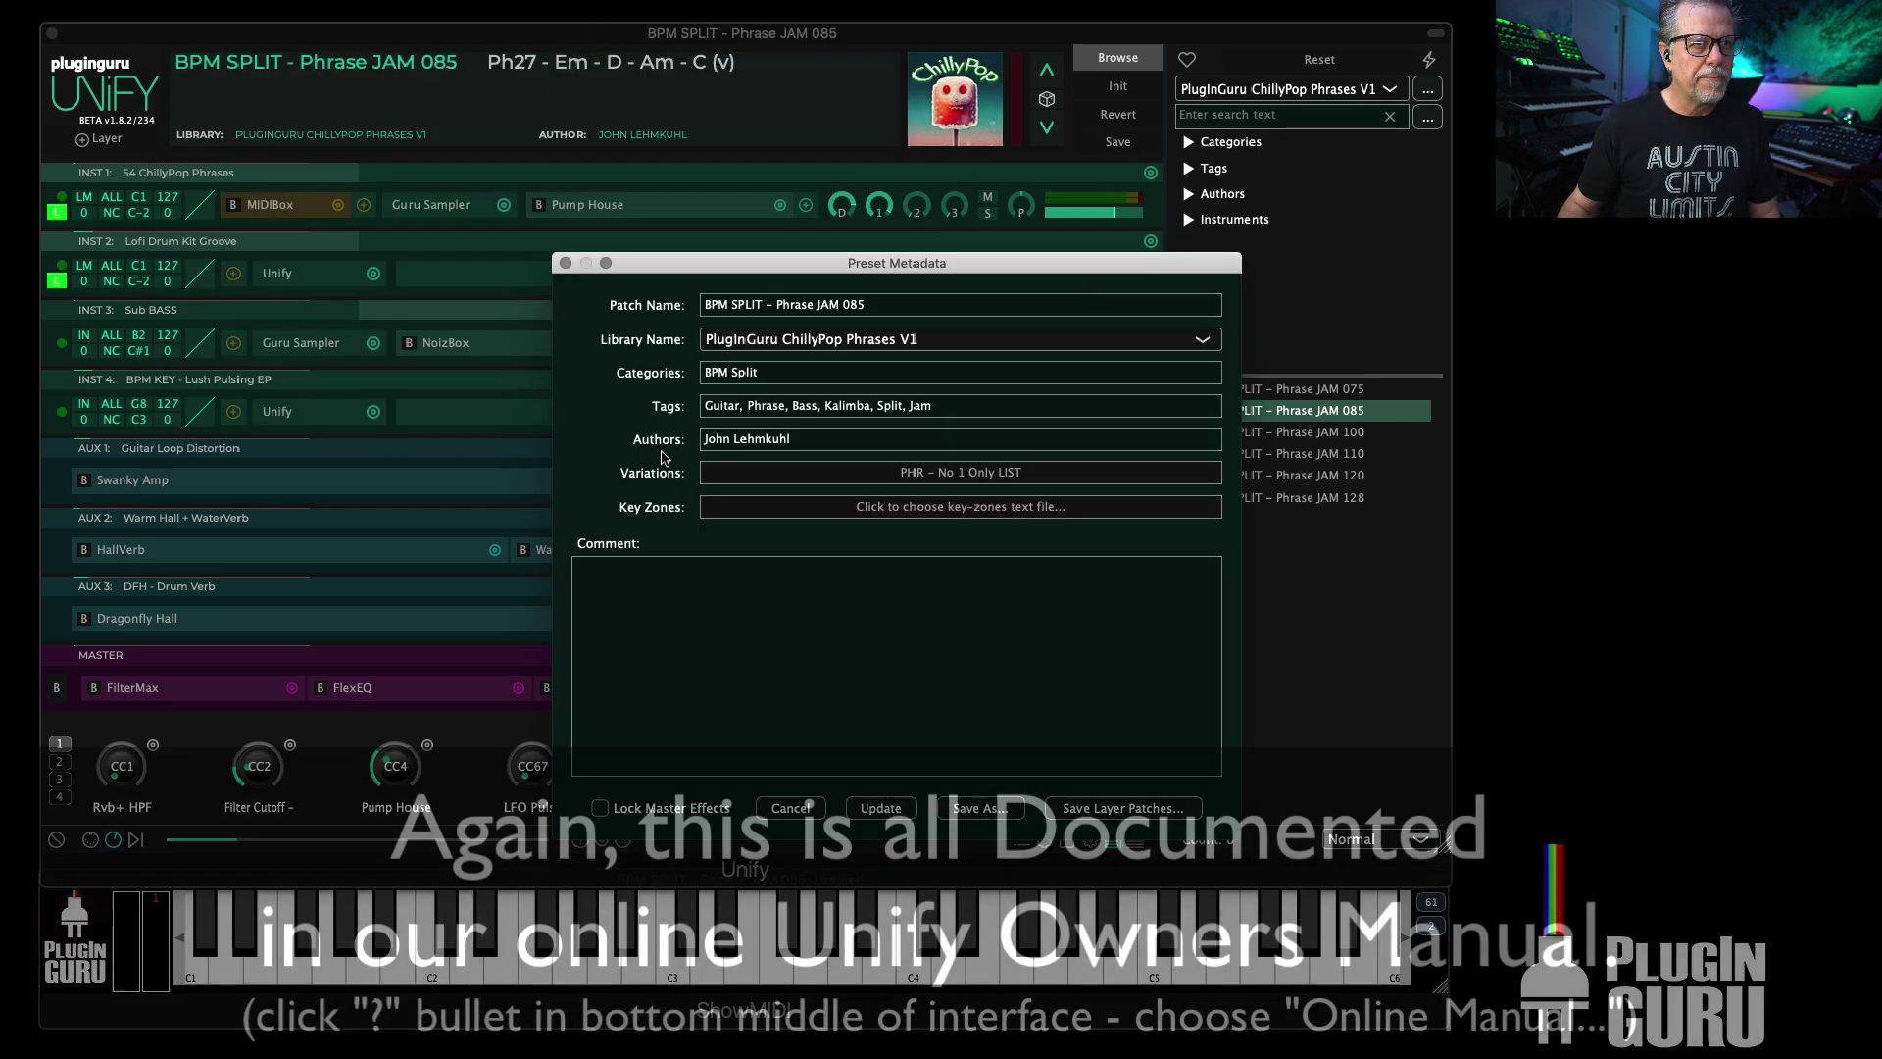
left_click(941, 478)
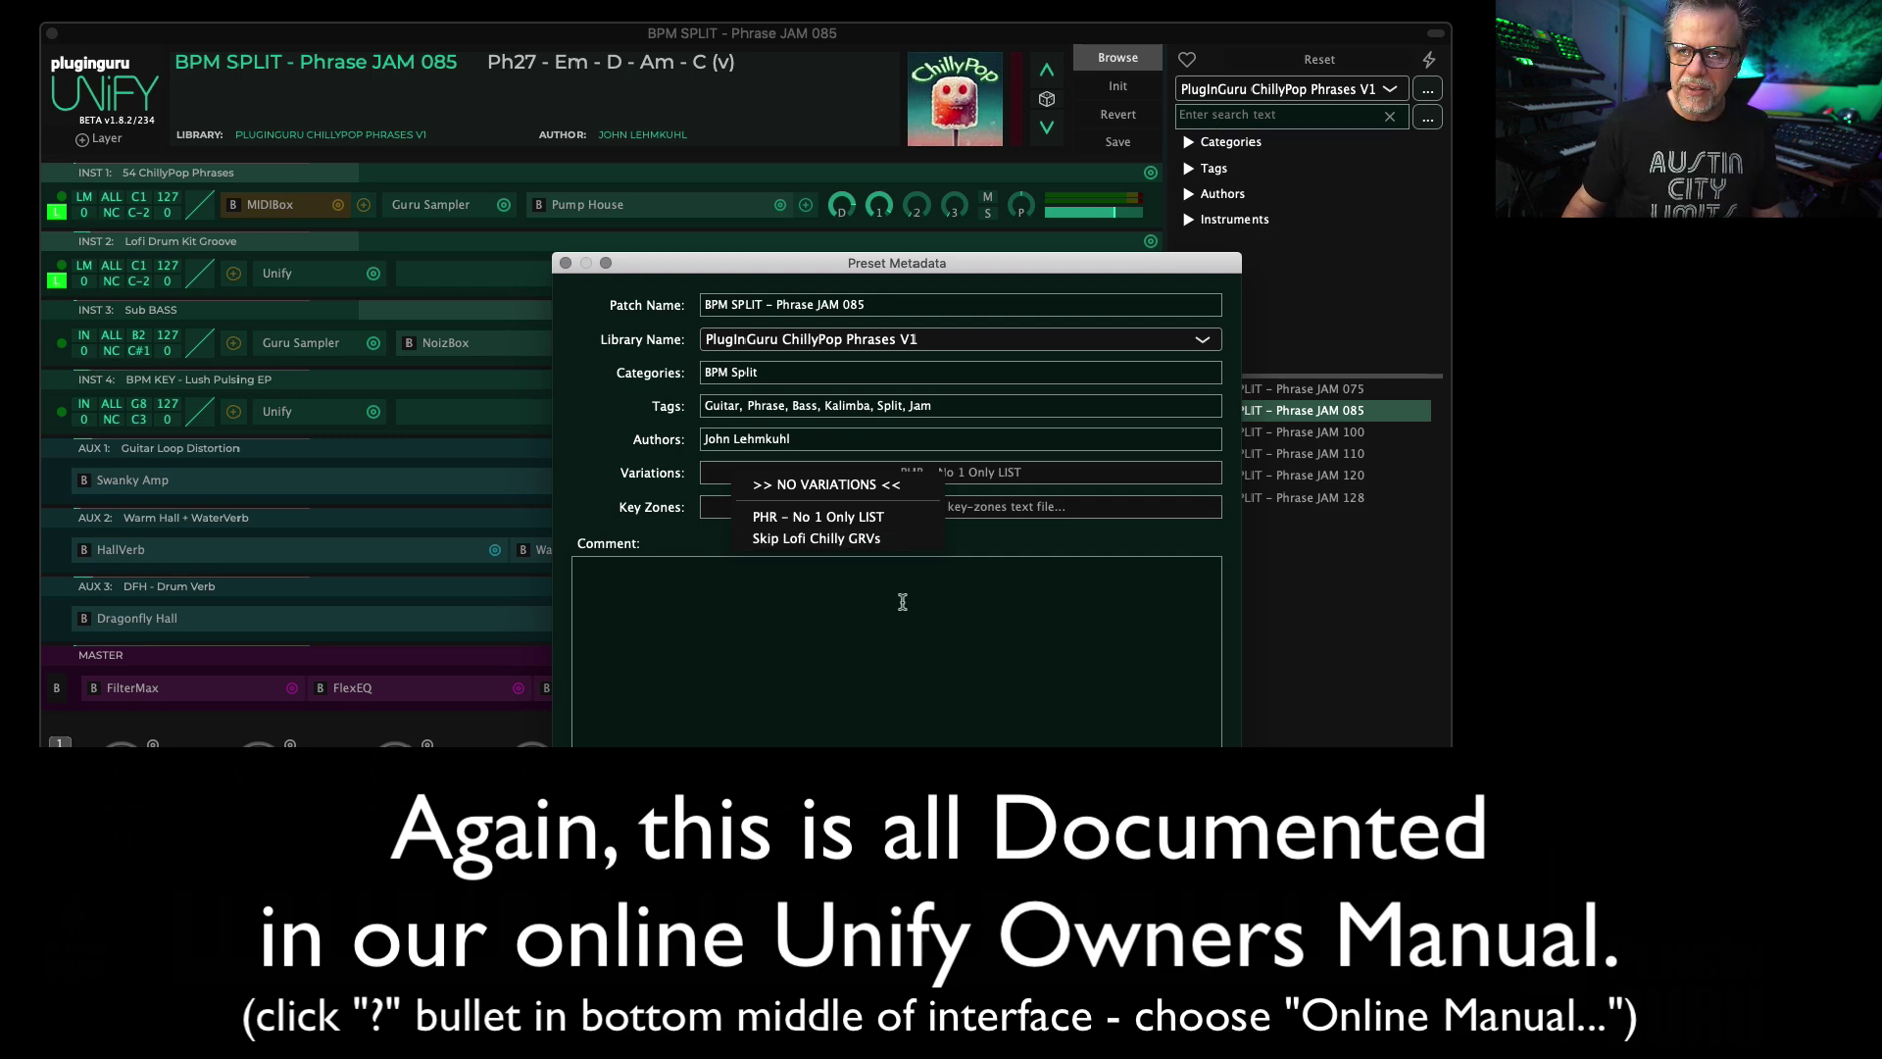
left_click(808, 538)
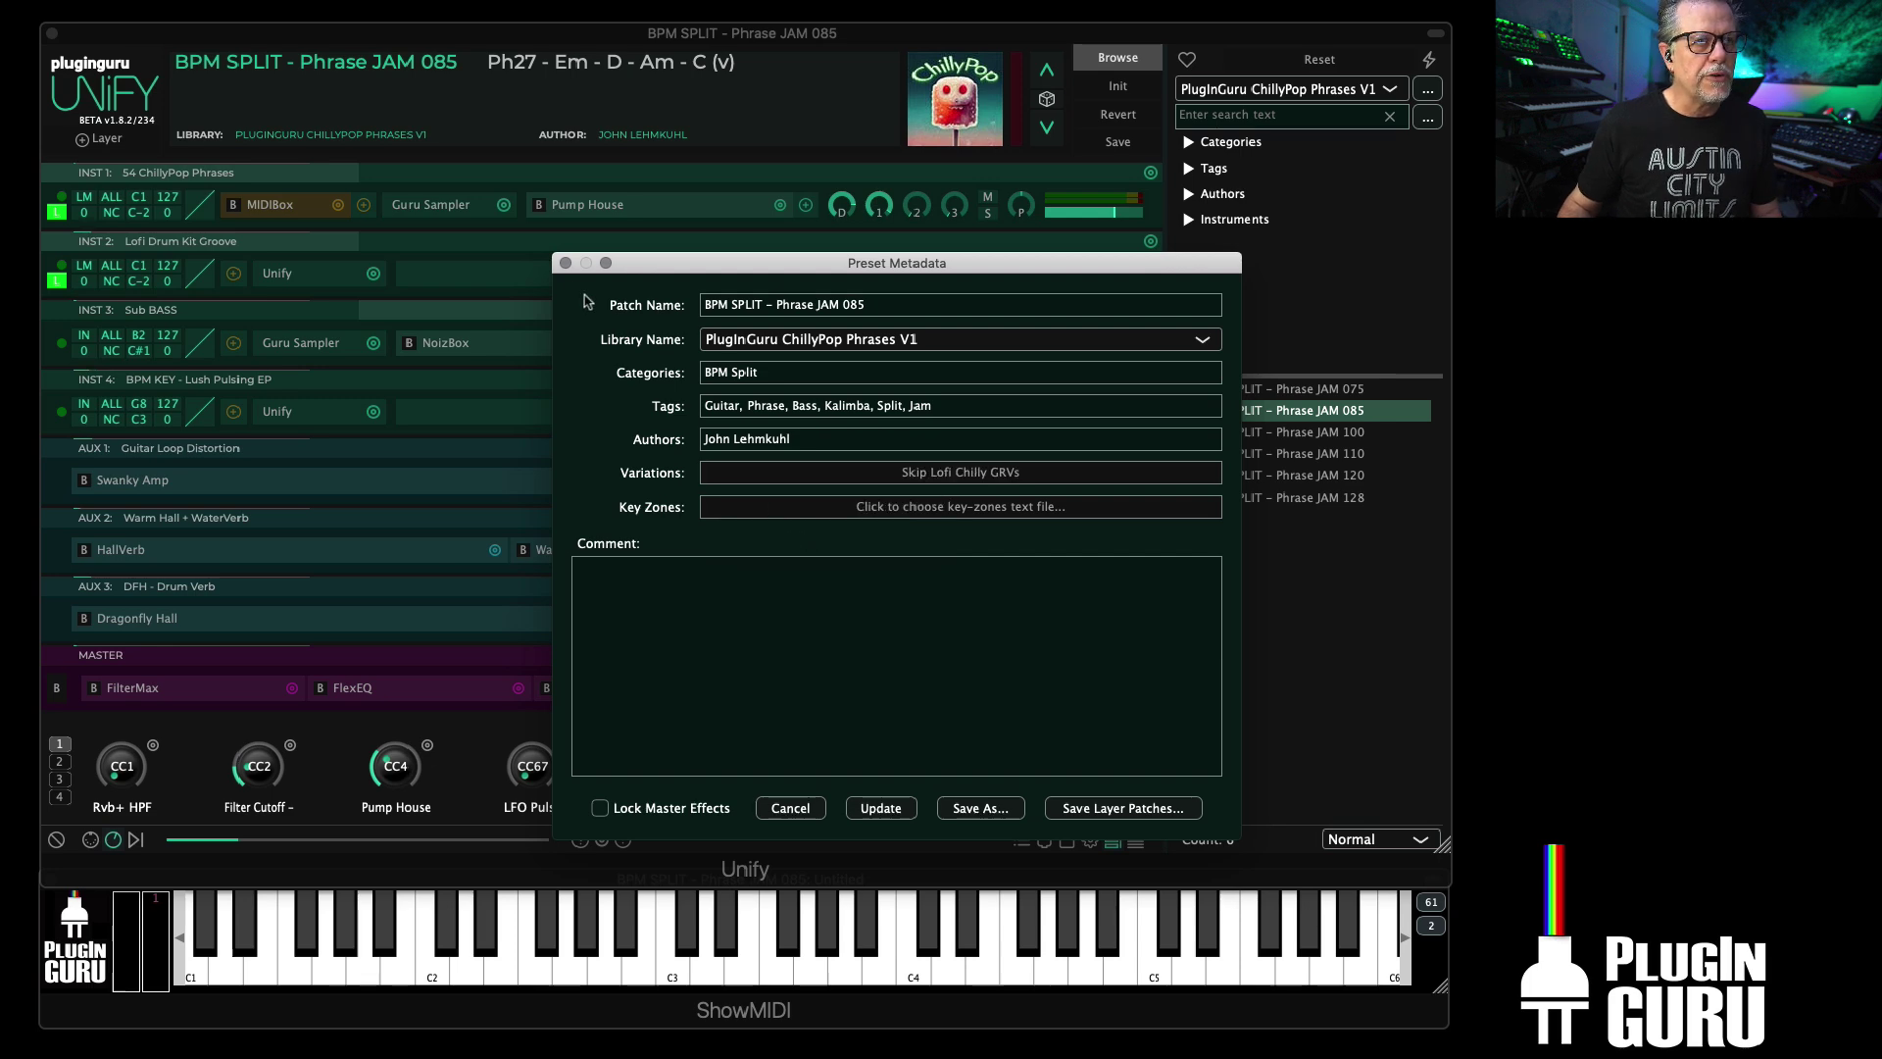
left_click(790, 810)
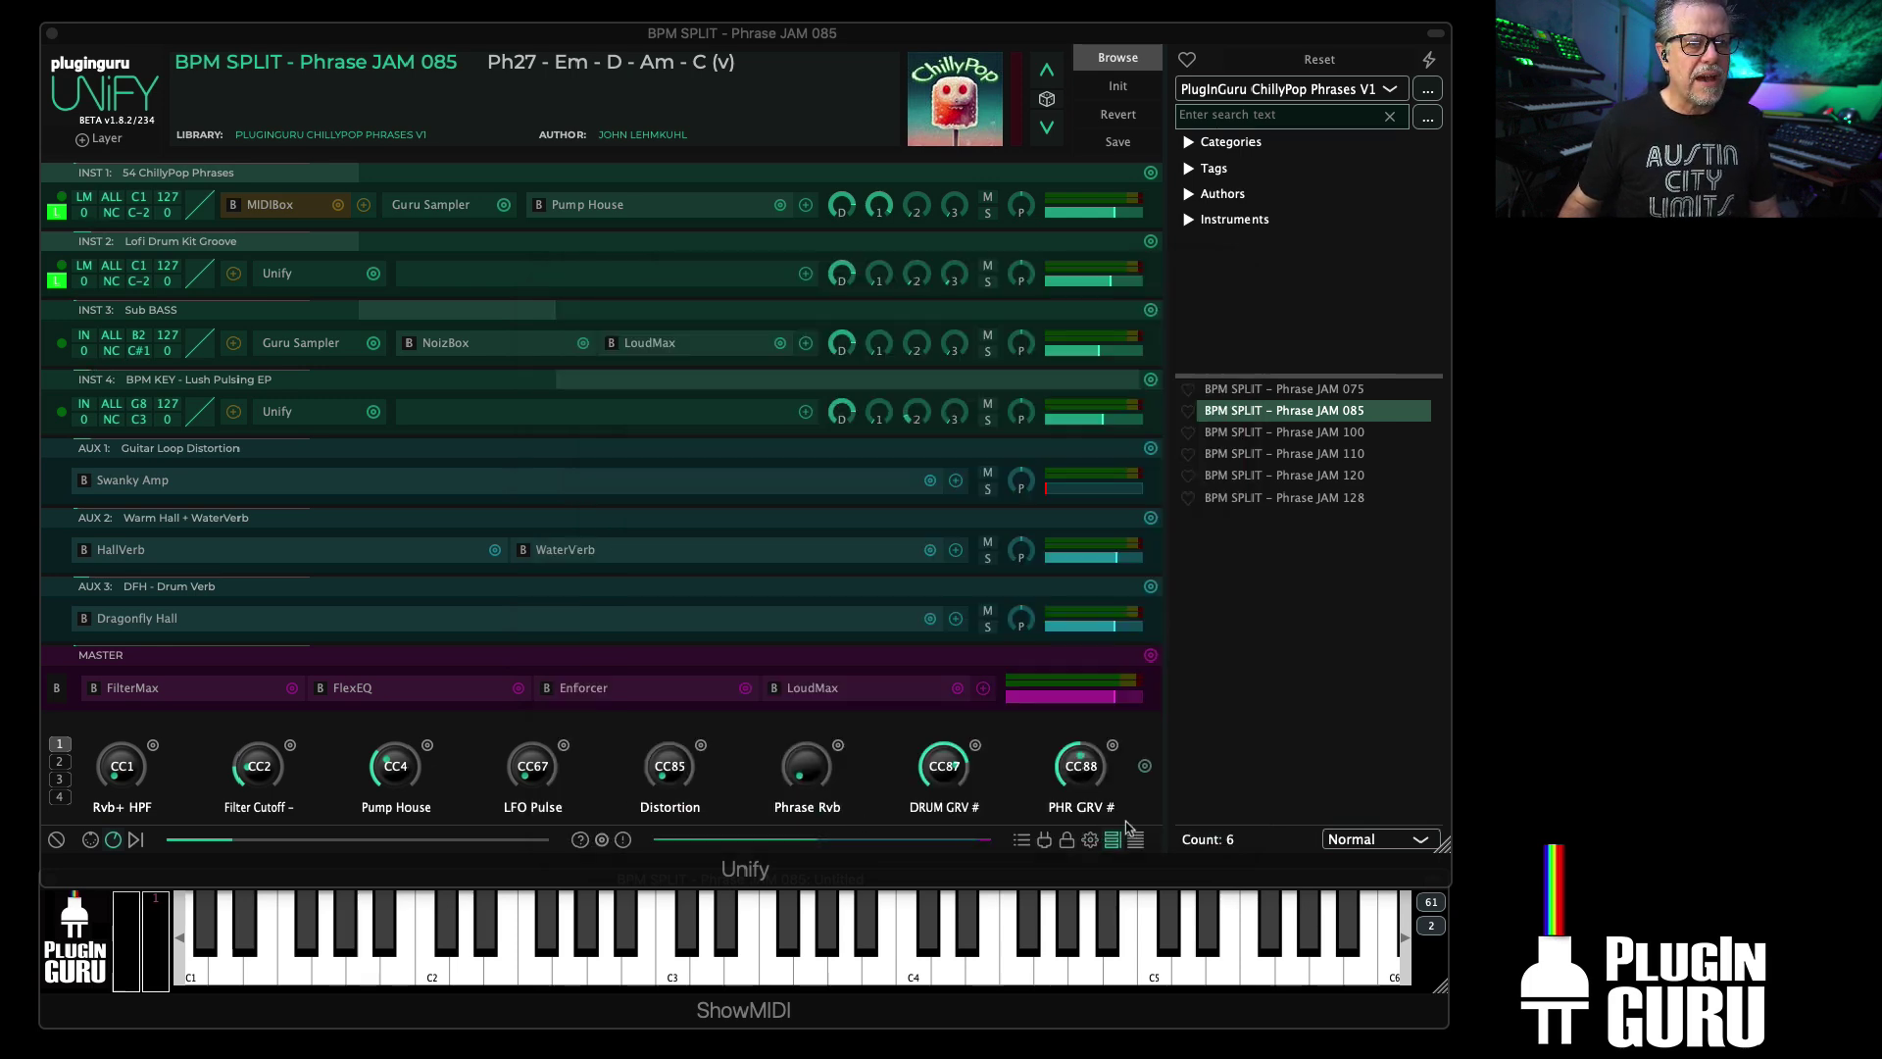
scroll(1091, 779, "down", 5)
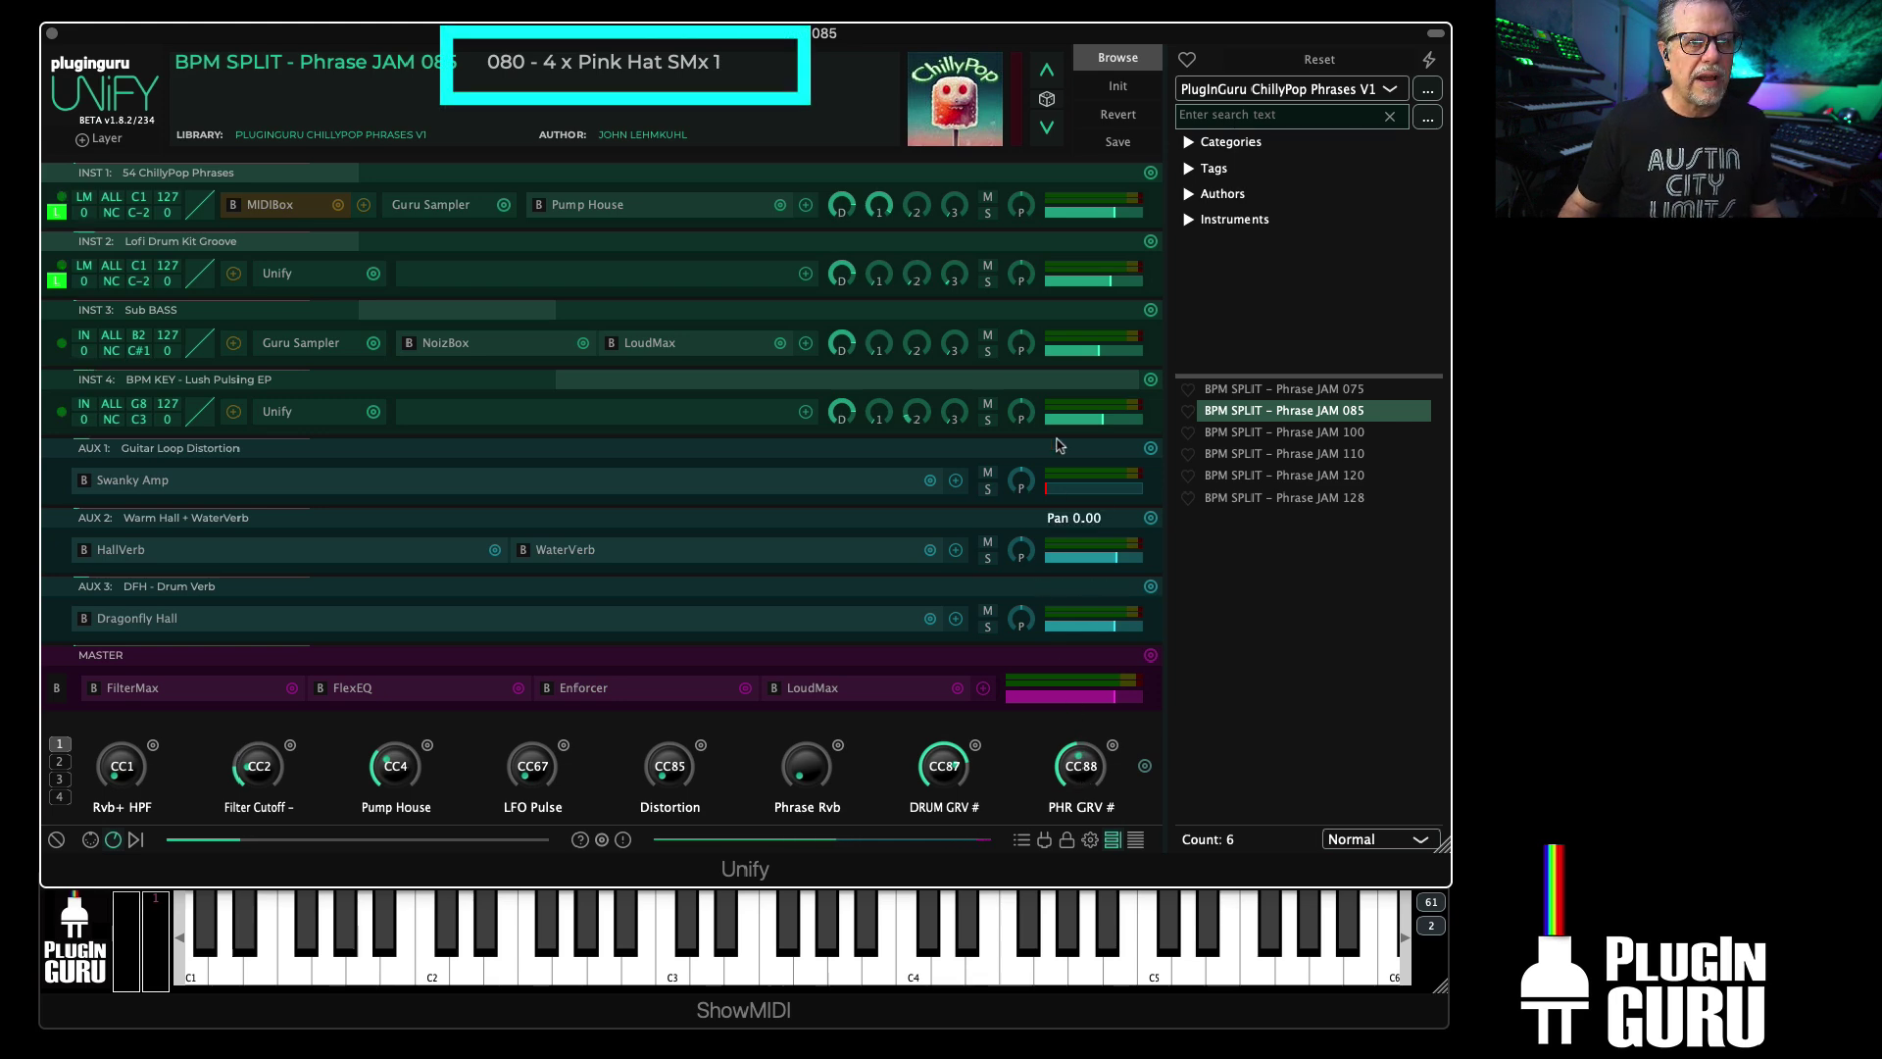
Step: Restore PHR - No 1 Only LIST as the patch's variations list and close the preset metadata
left_click(1118, 143)
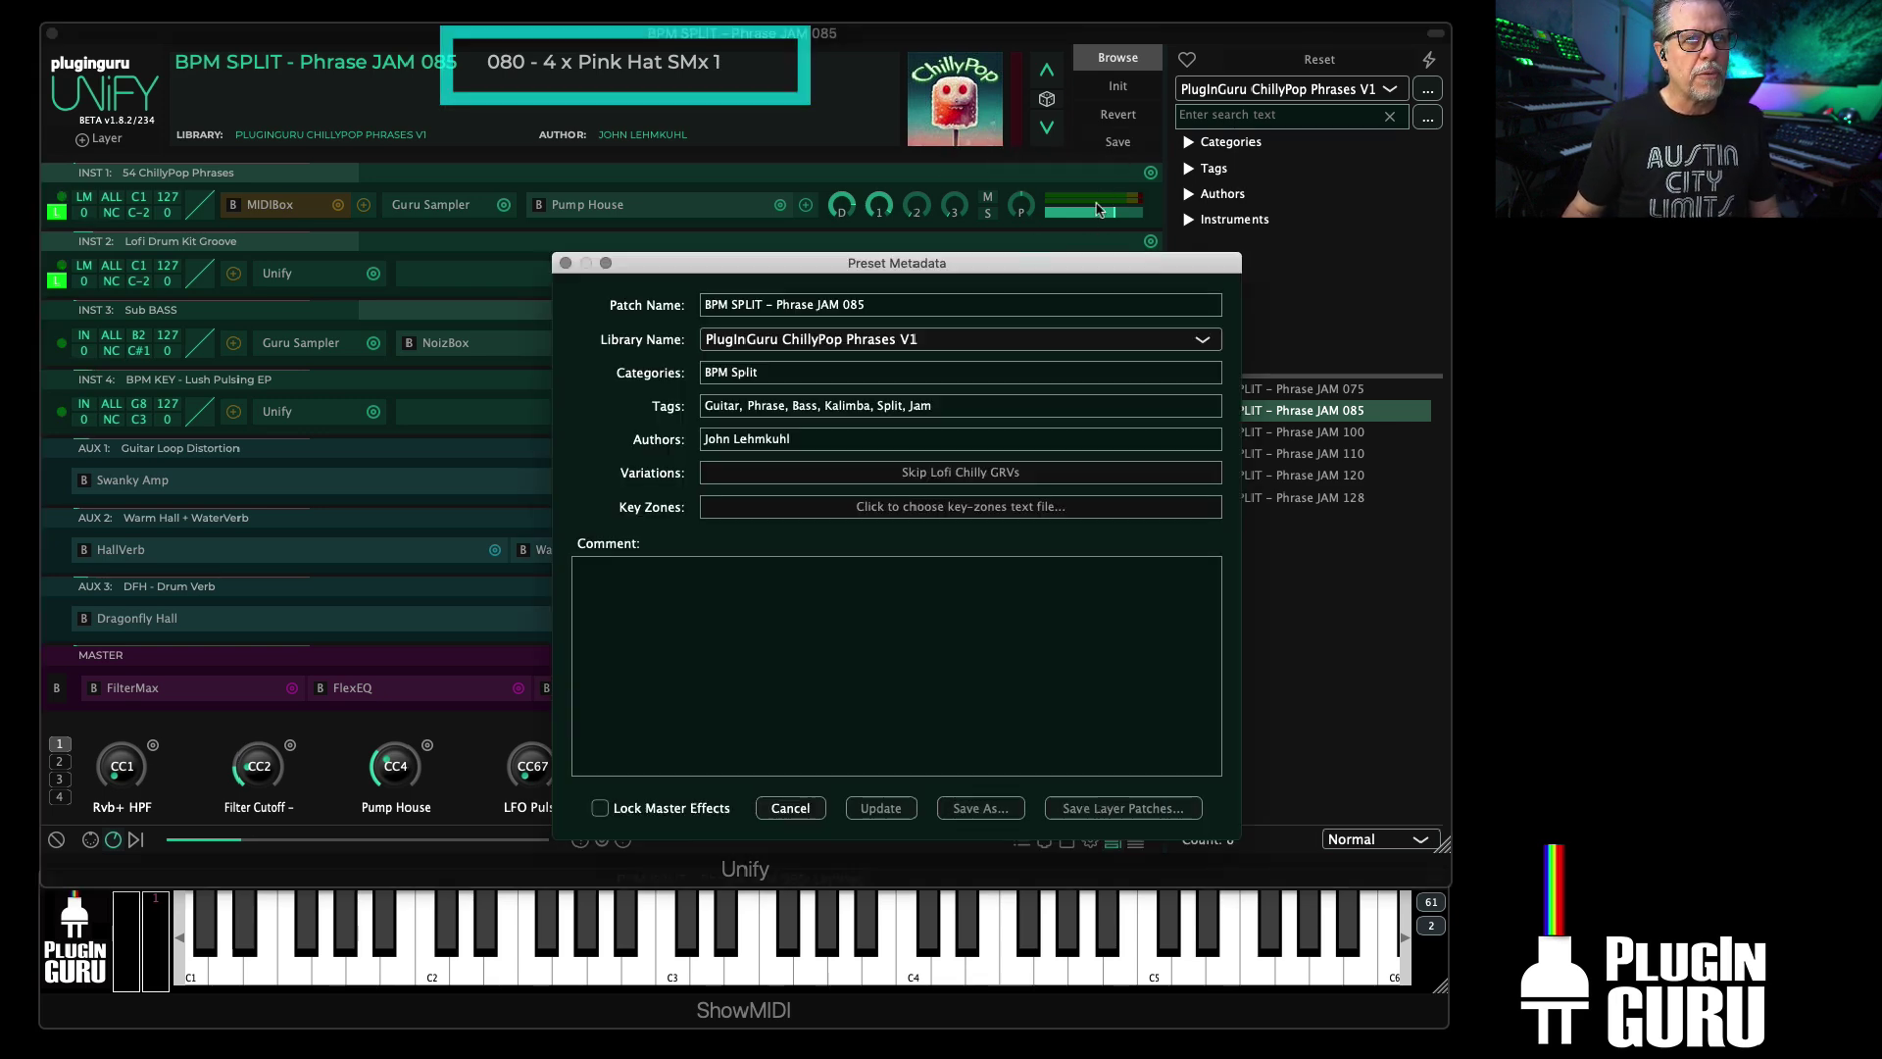
left_click(902, 473)
left_click(951, 526)
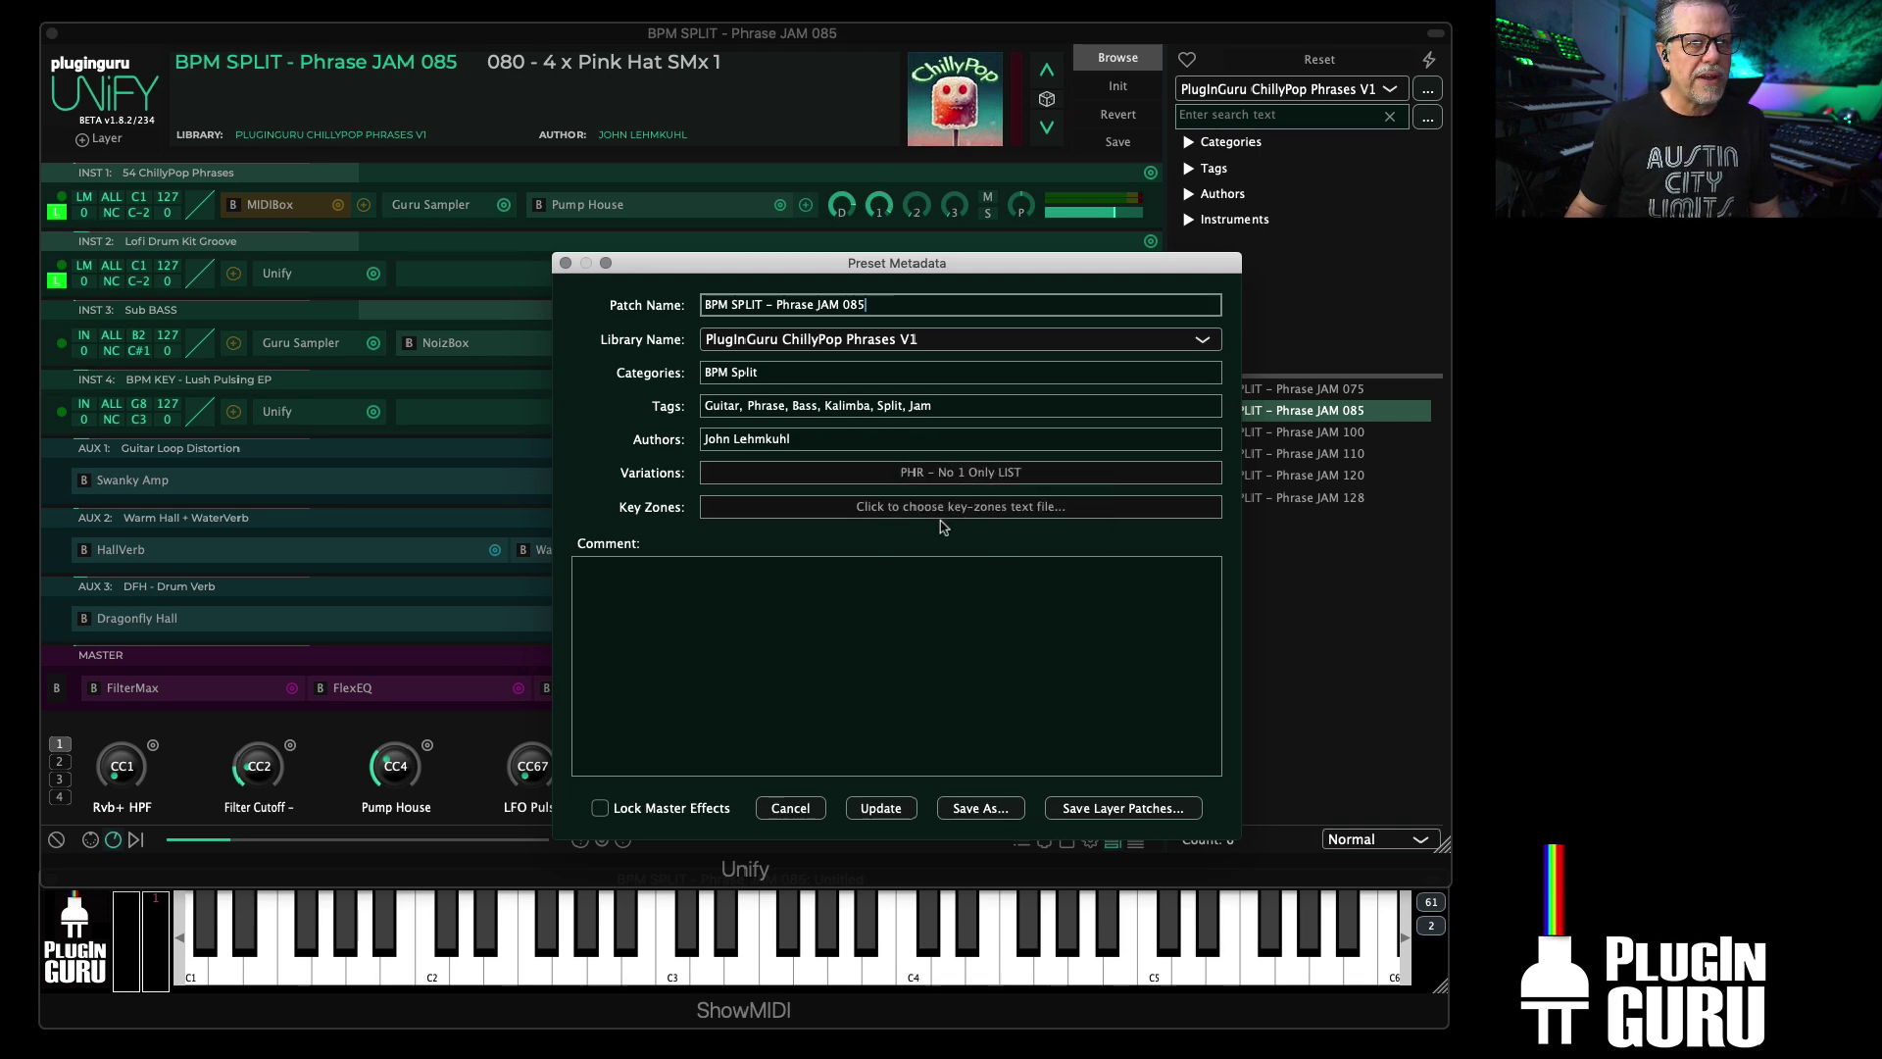
left_click(790, 807)
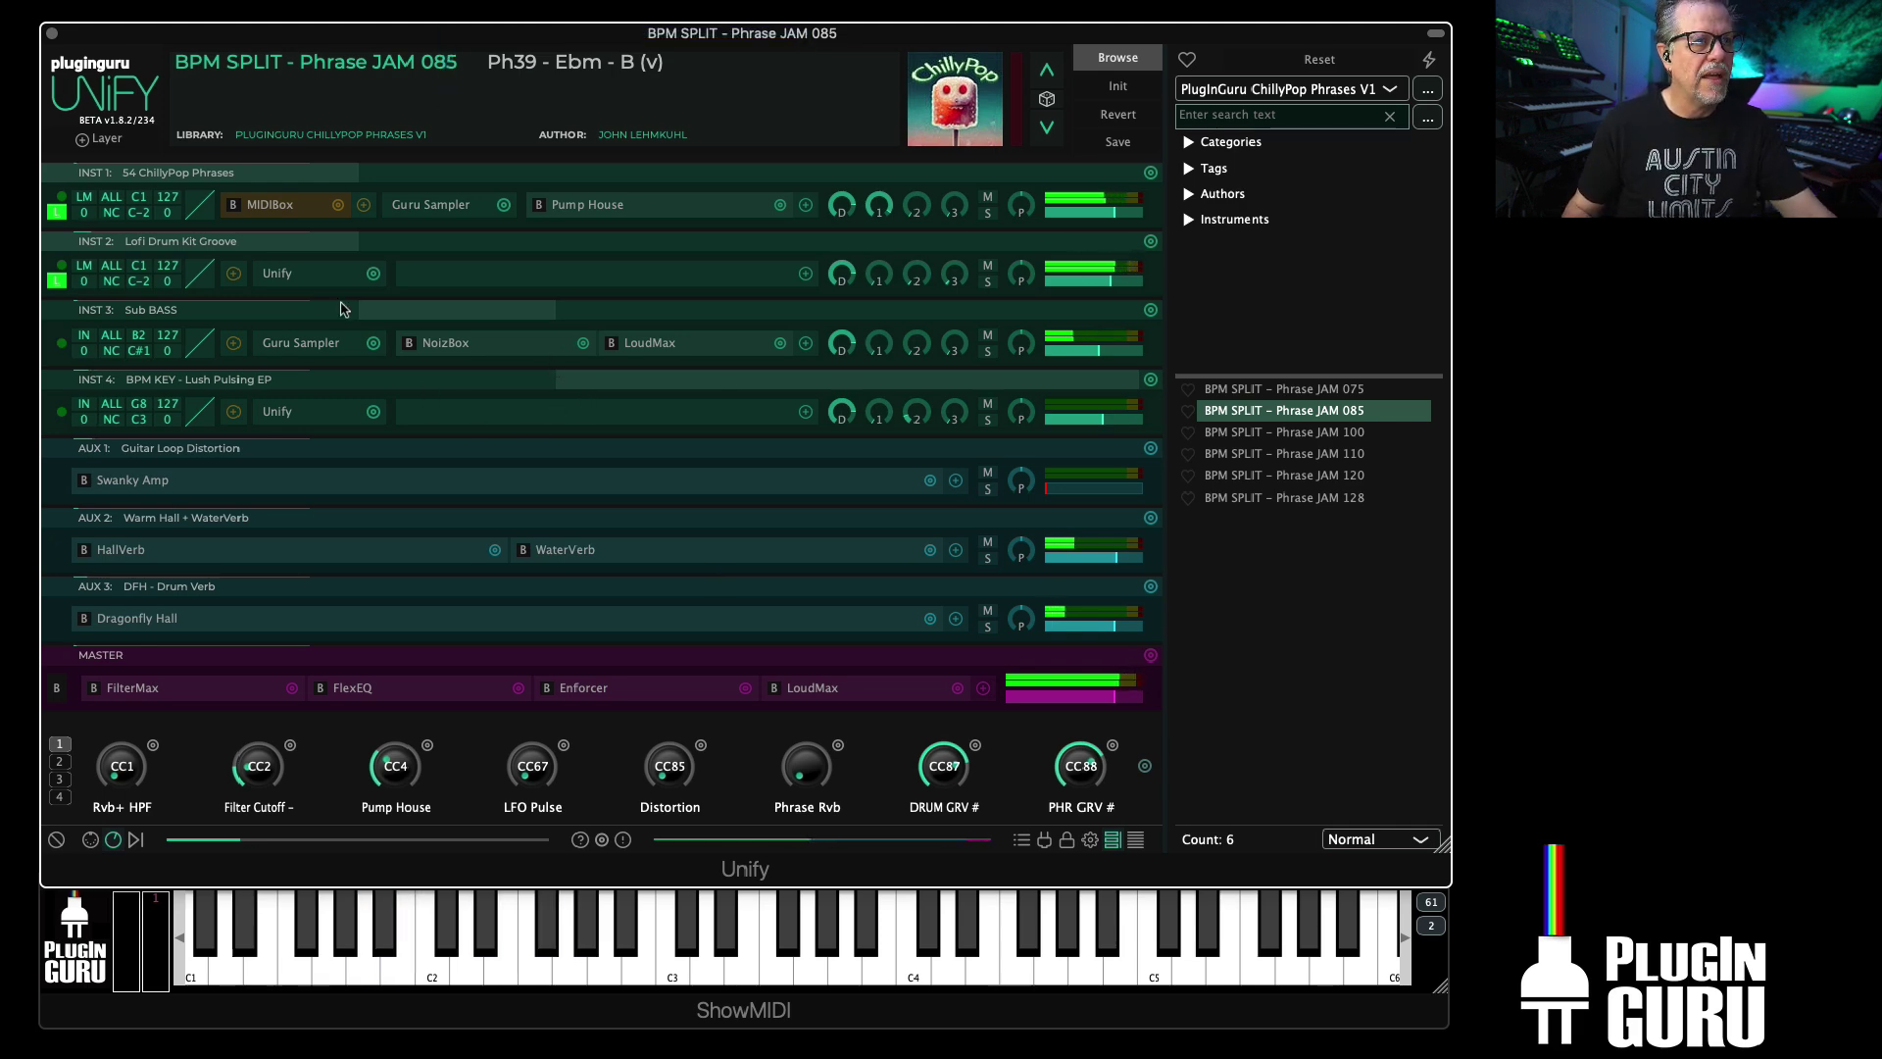
Step: Switch the Sub BASS layer's Guru Sampler to the BASS - 808 BASS 5 sample and close the sampler
left_click(304, 345)
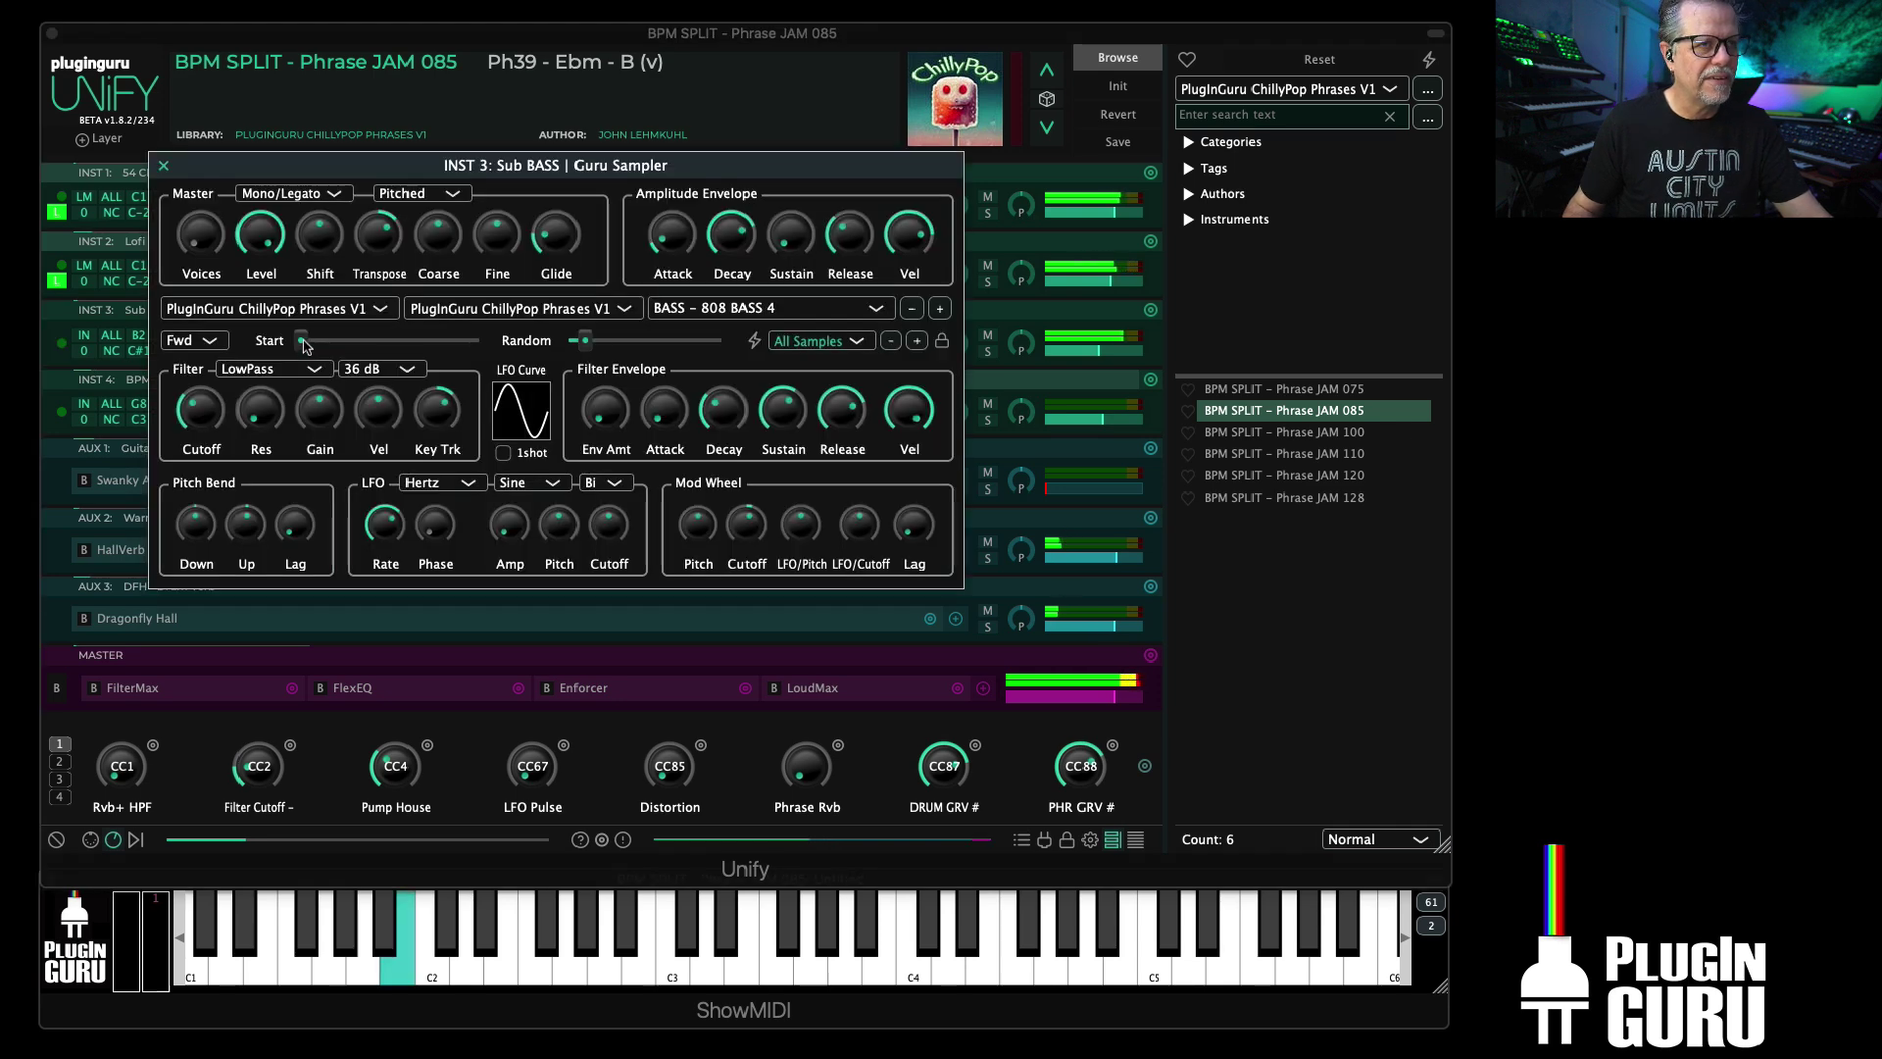
left_click(939, 309)
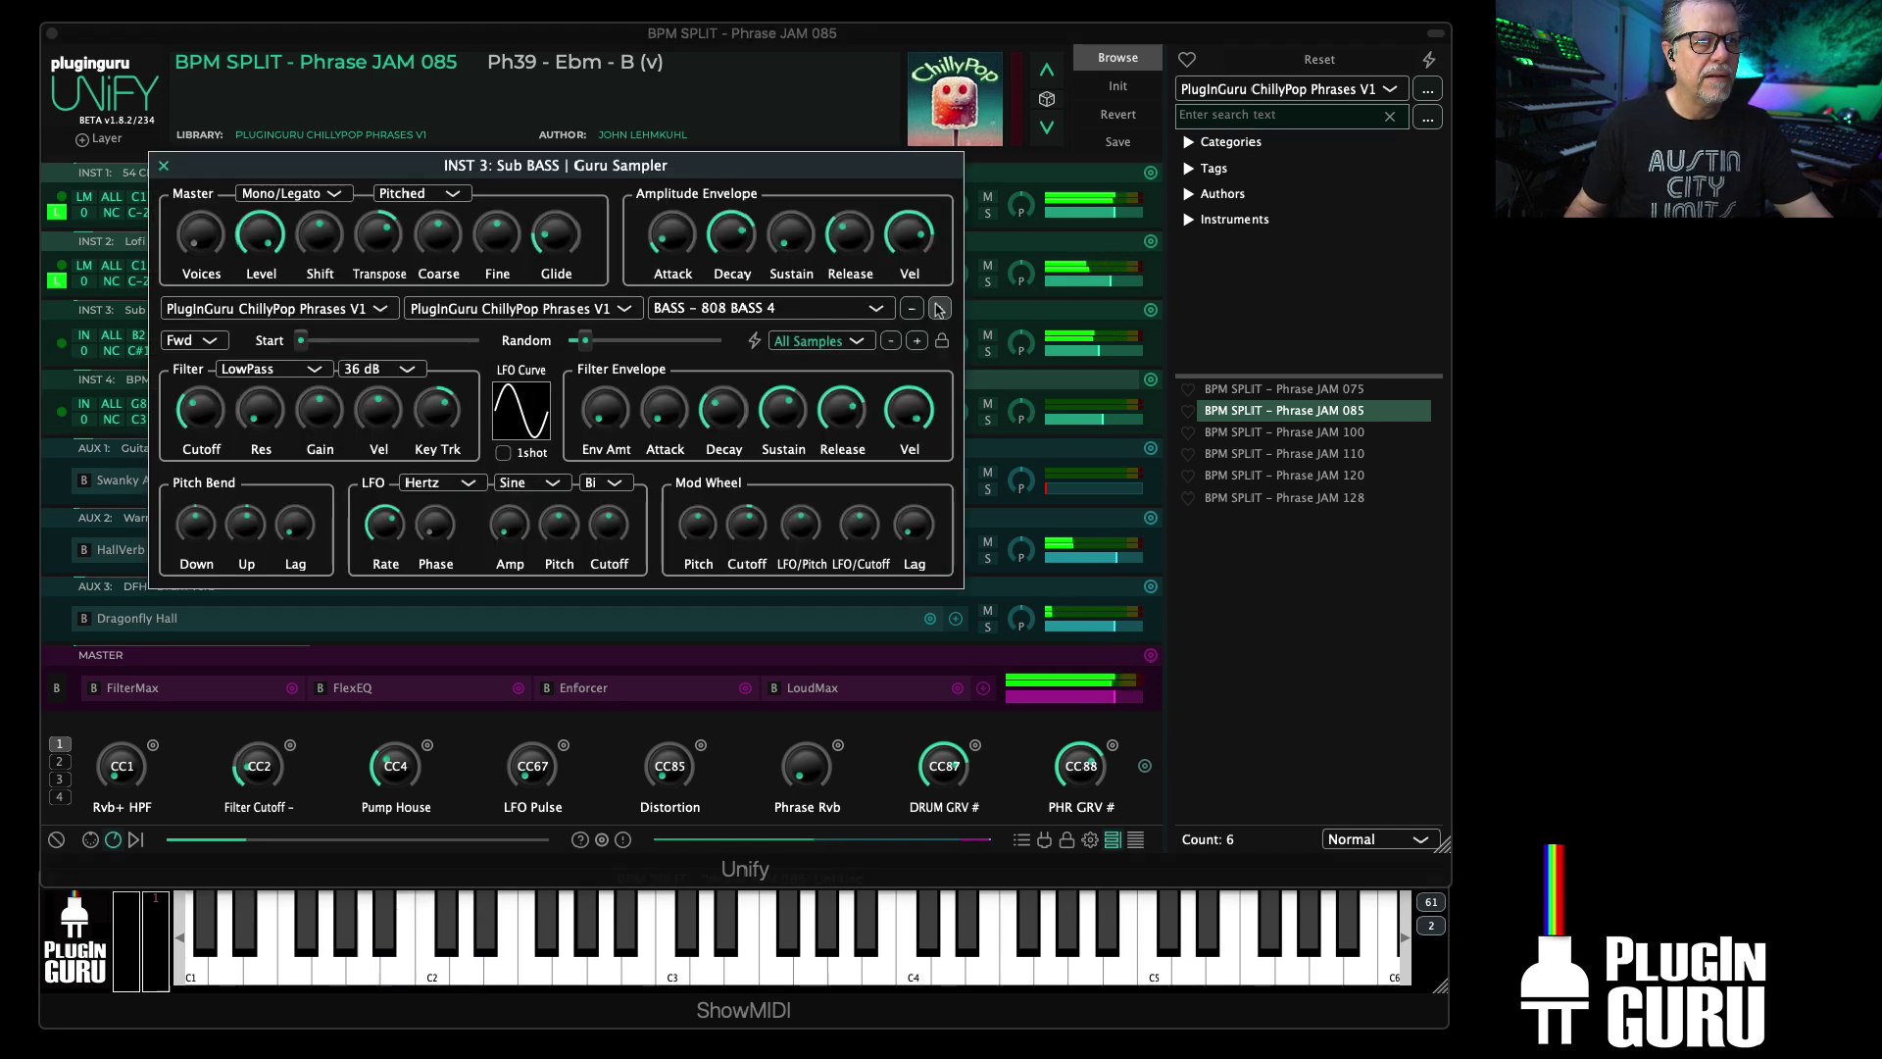
mouse_move(376, 241)
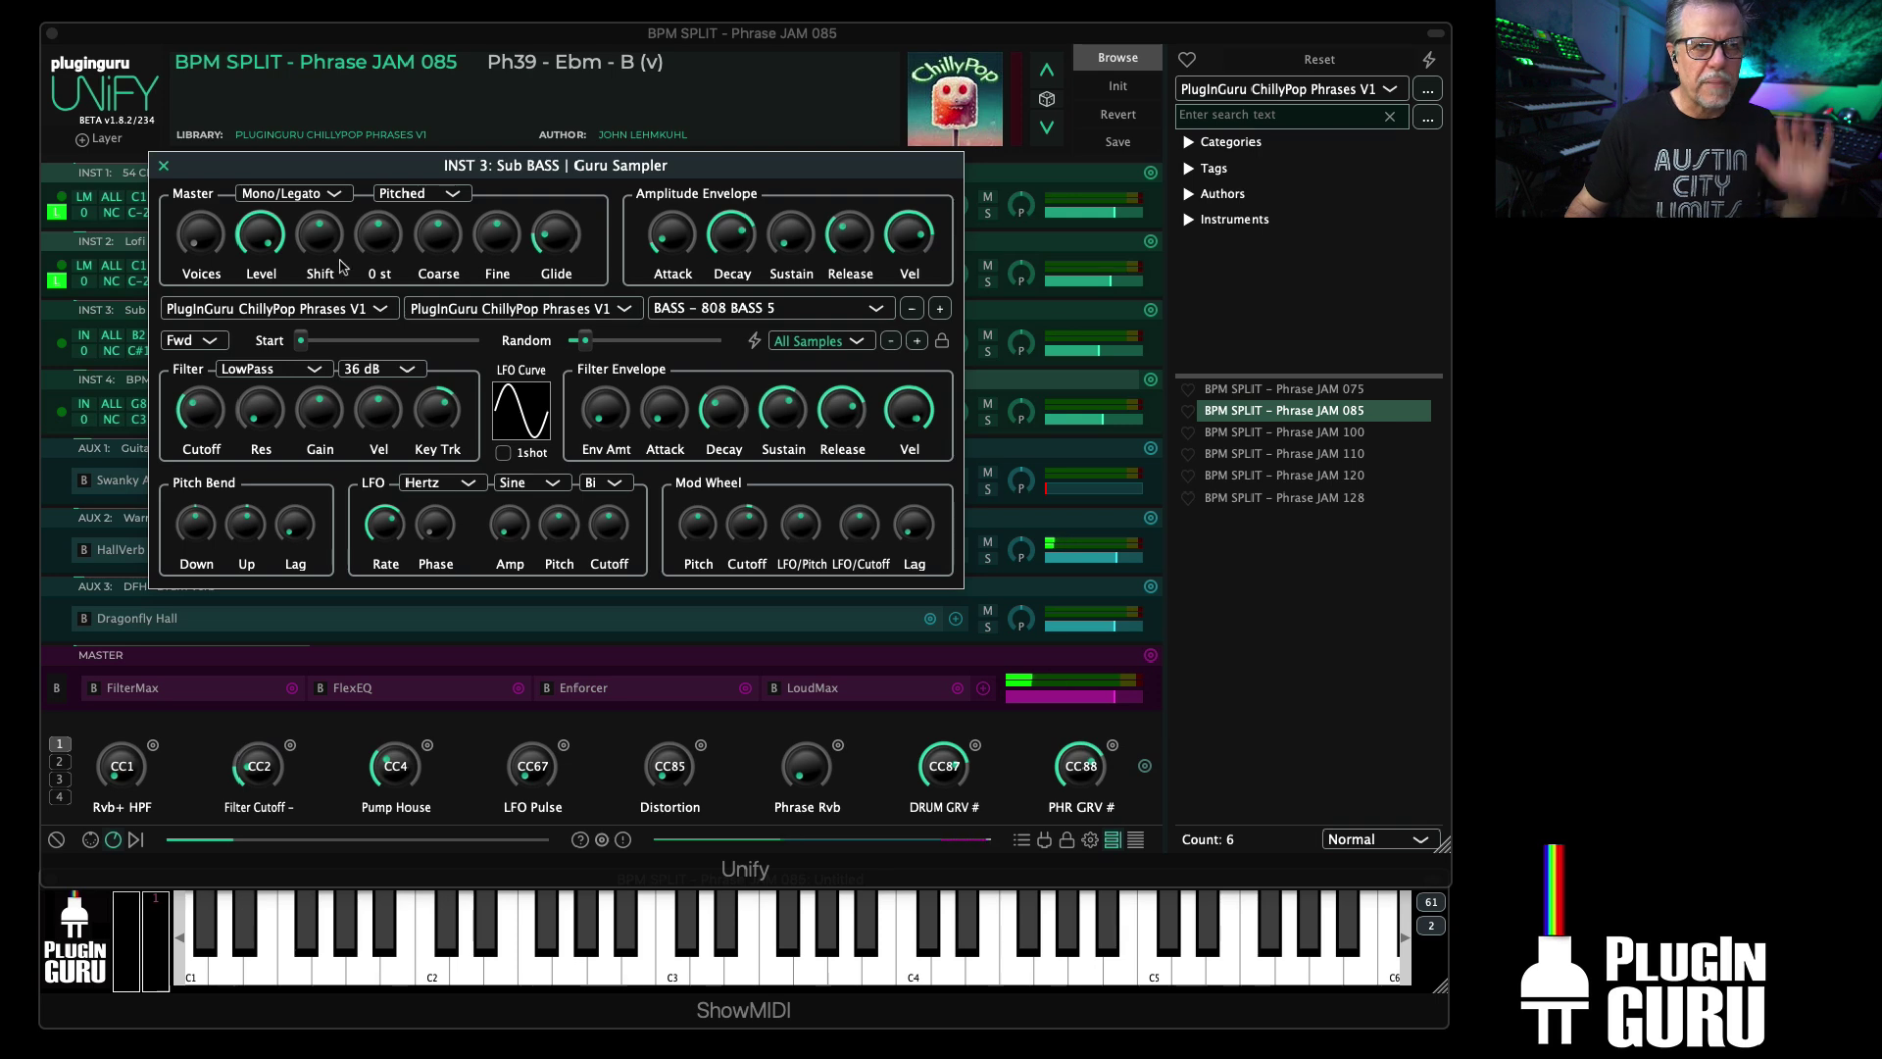
left_click(164, 165)
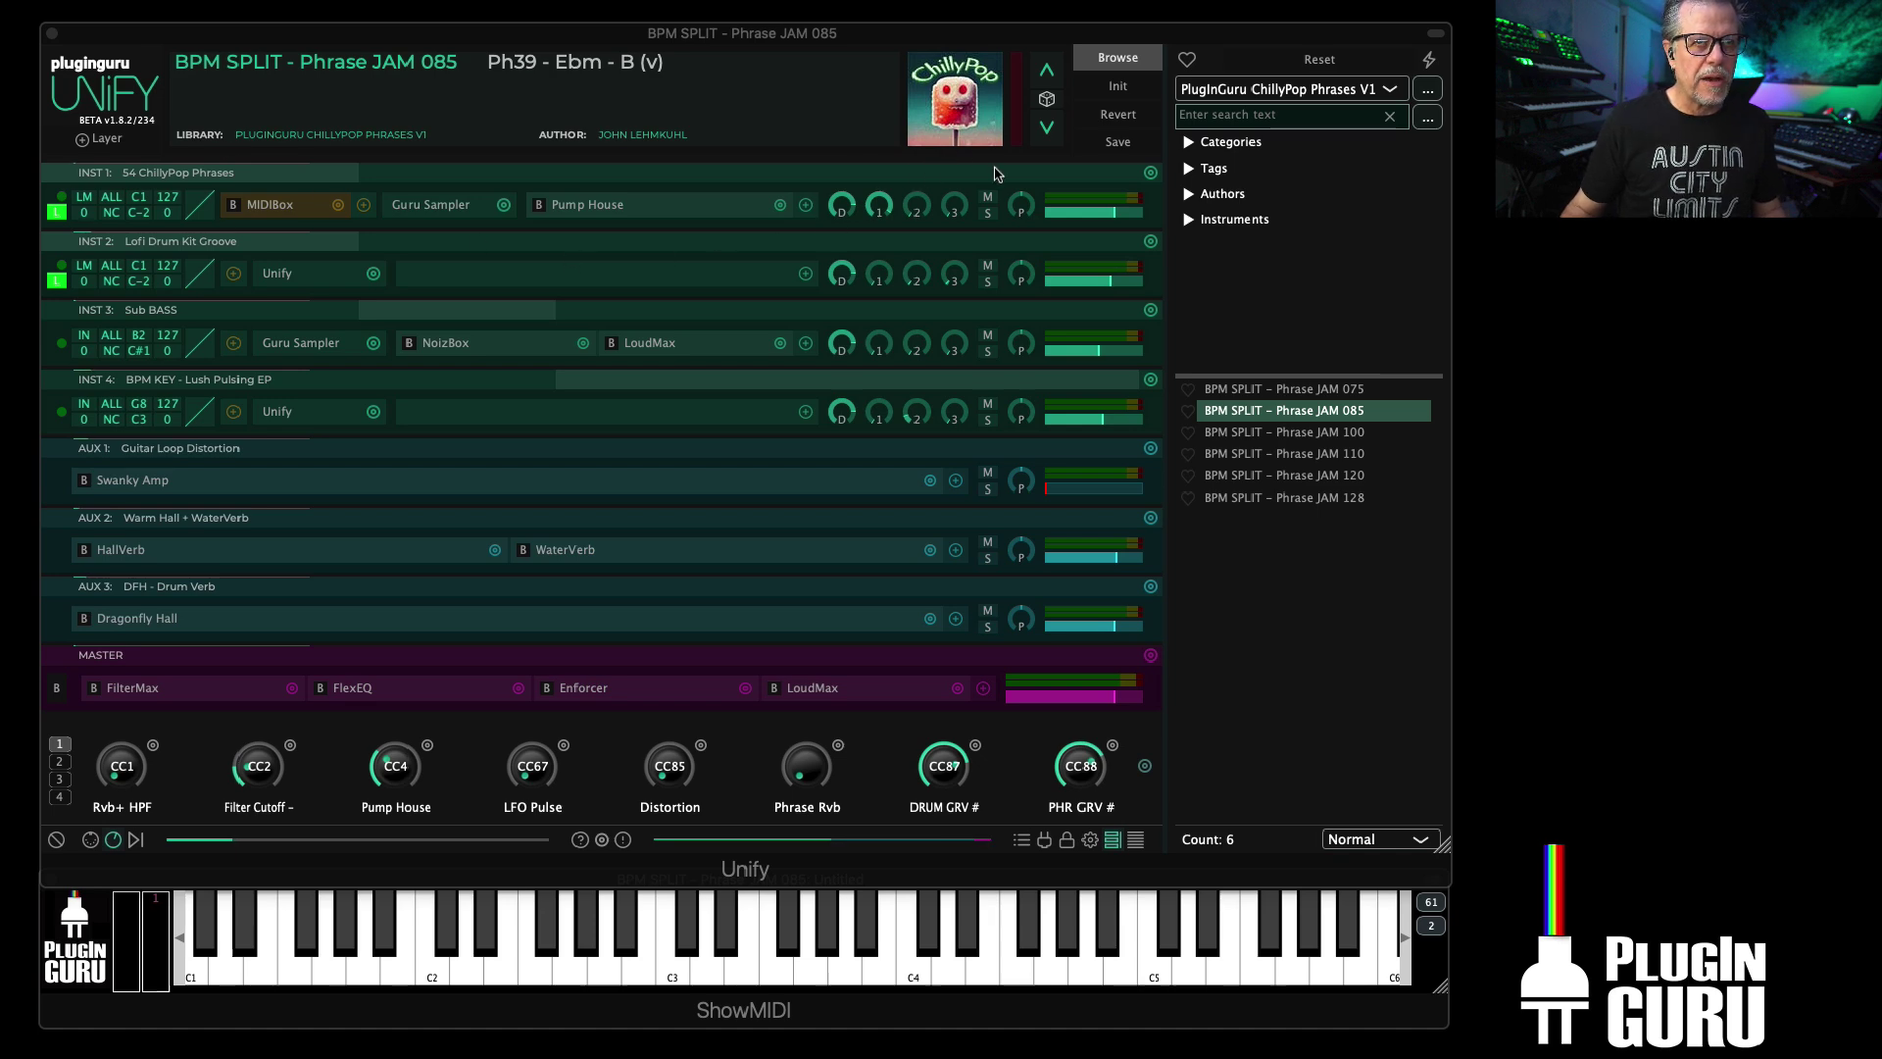
Step: Initialize the patch, replace the Sine Wave Synth with the Guru Sampler and reposition its window slightly
left_click(1117, 87)
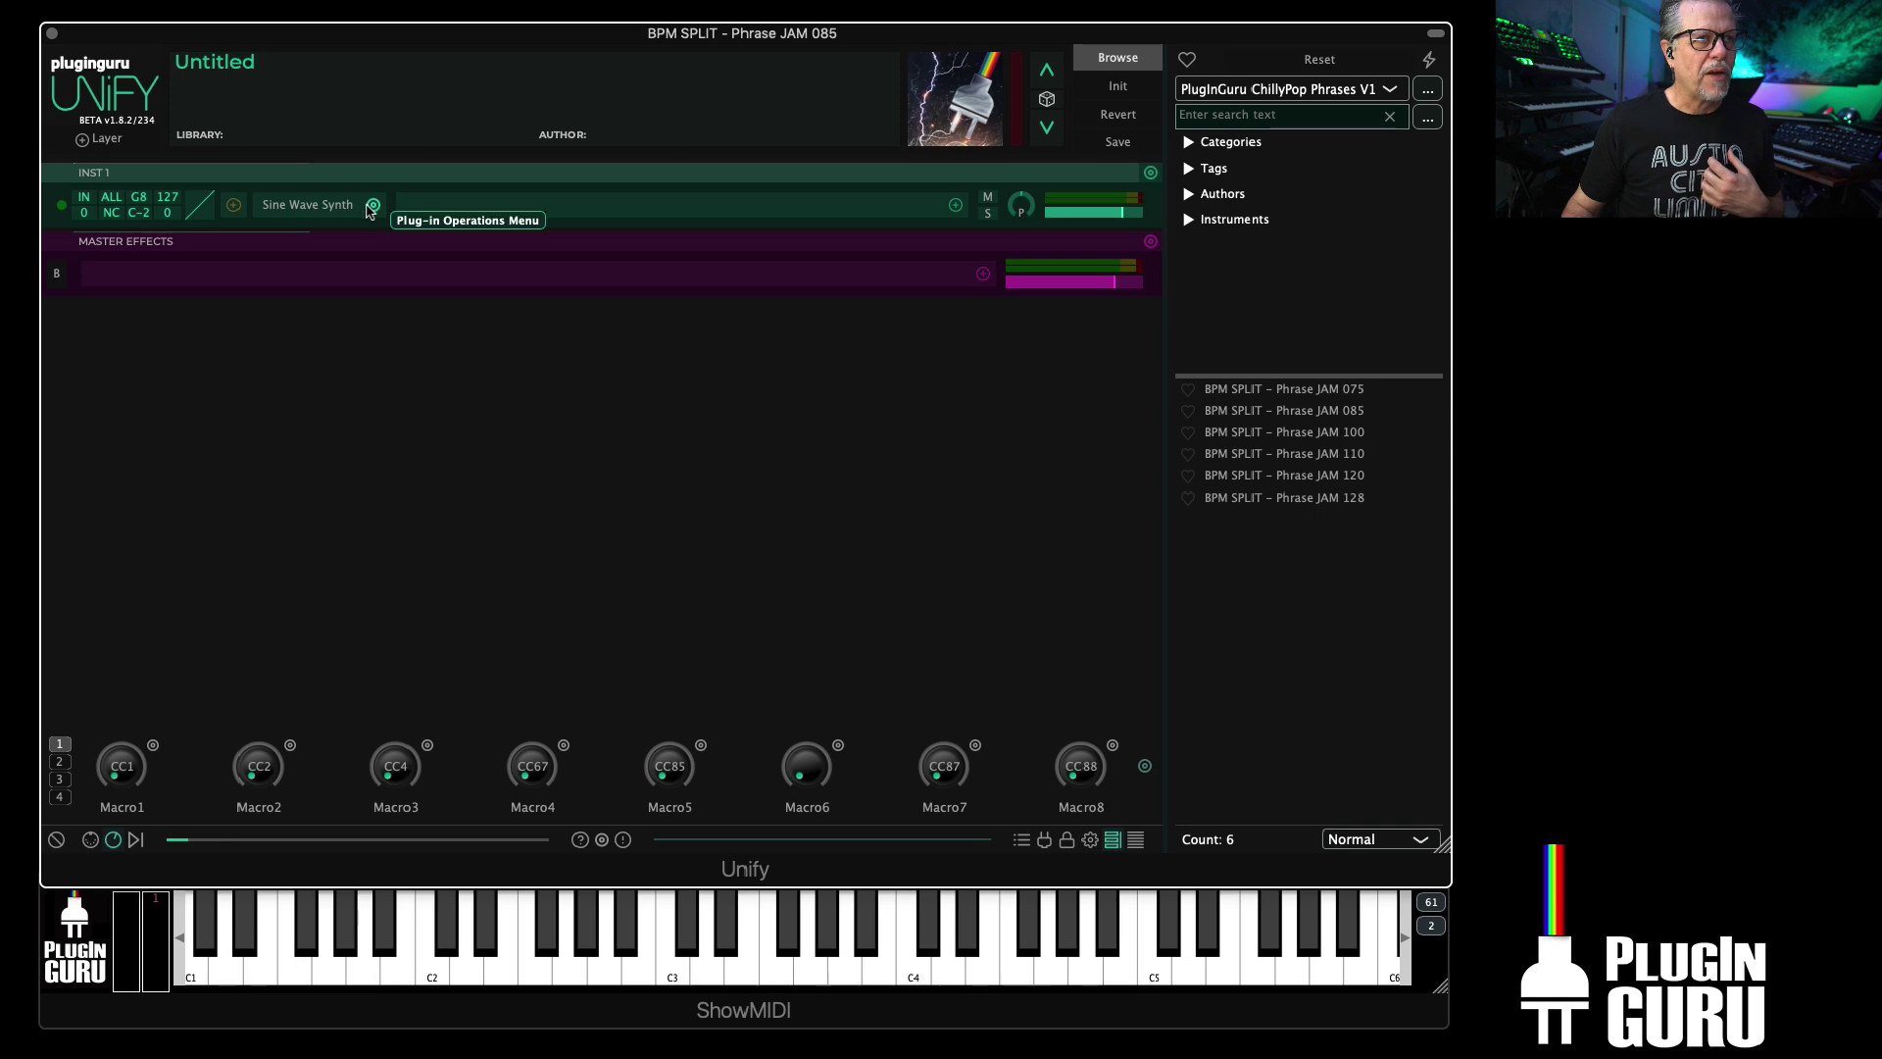
left_click(373, 204)
mouse_move(595, 225)
mouse_move(712, 221)
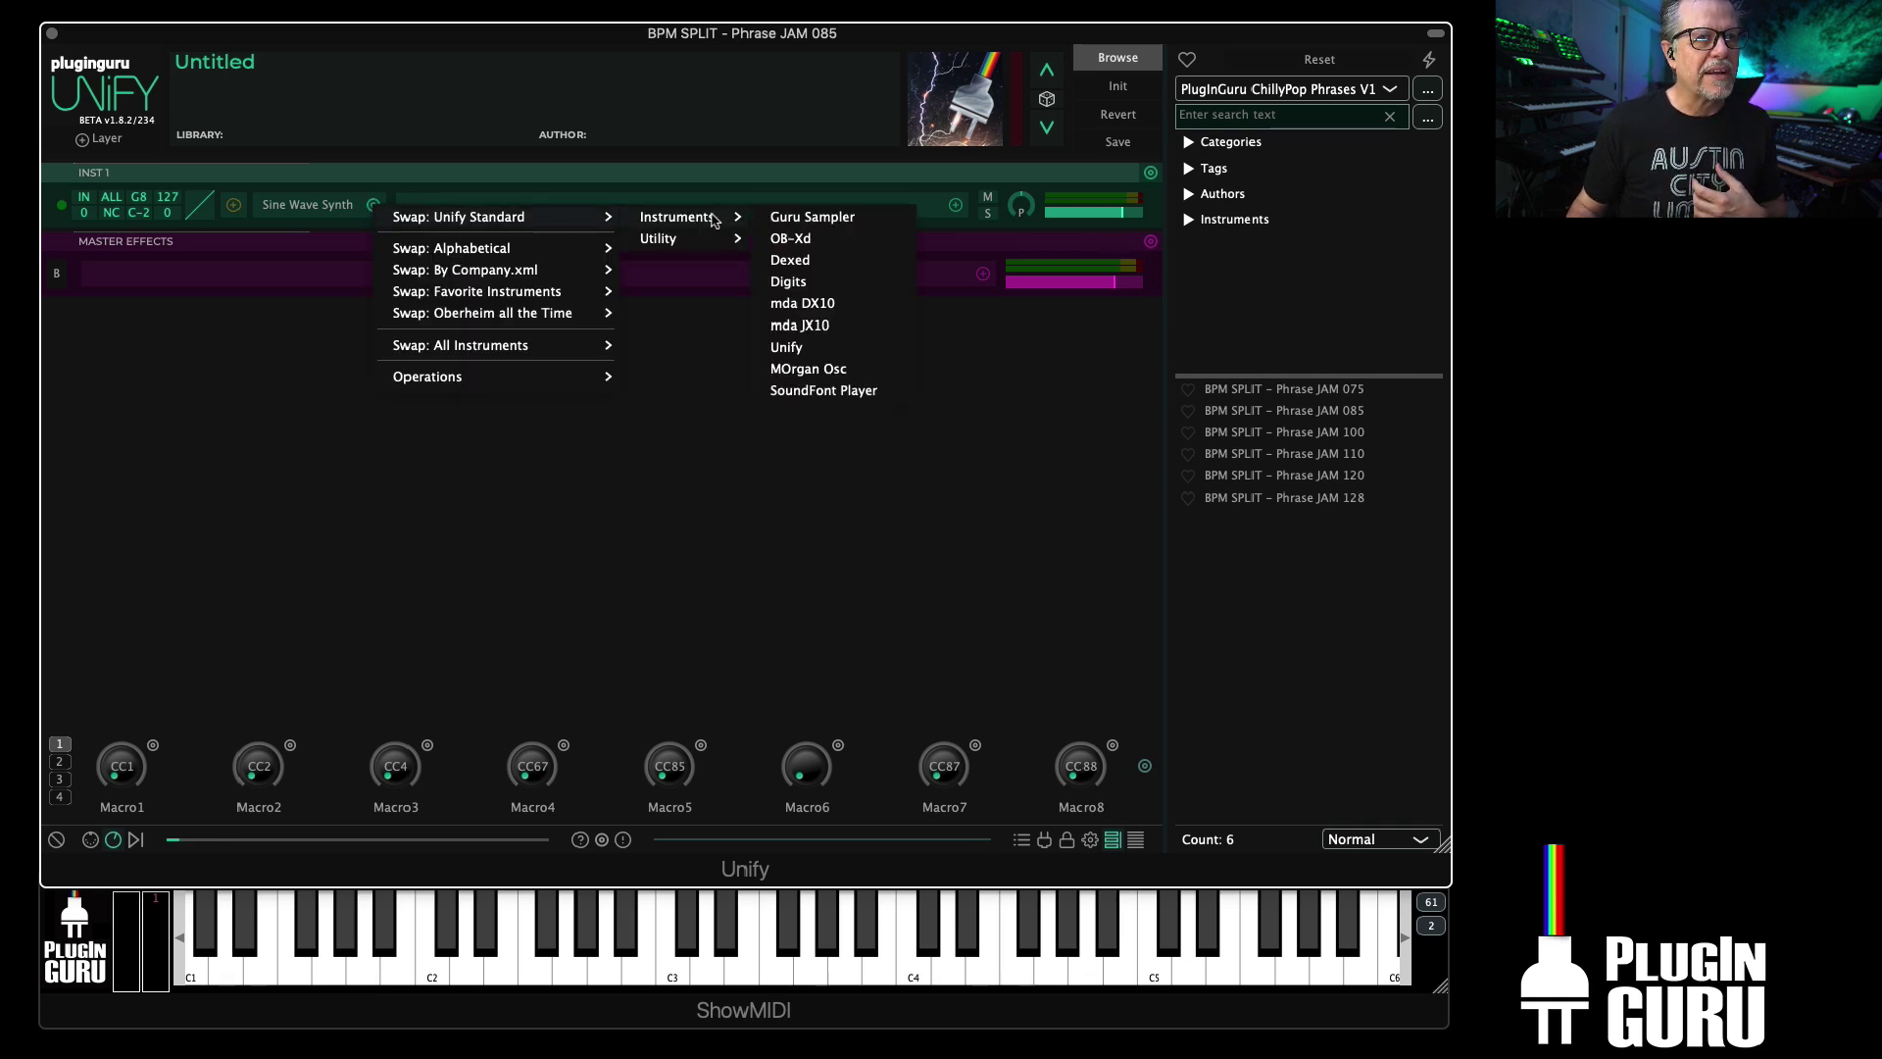
left_click(832, 218)
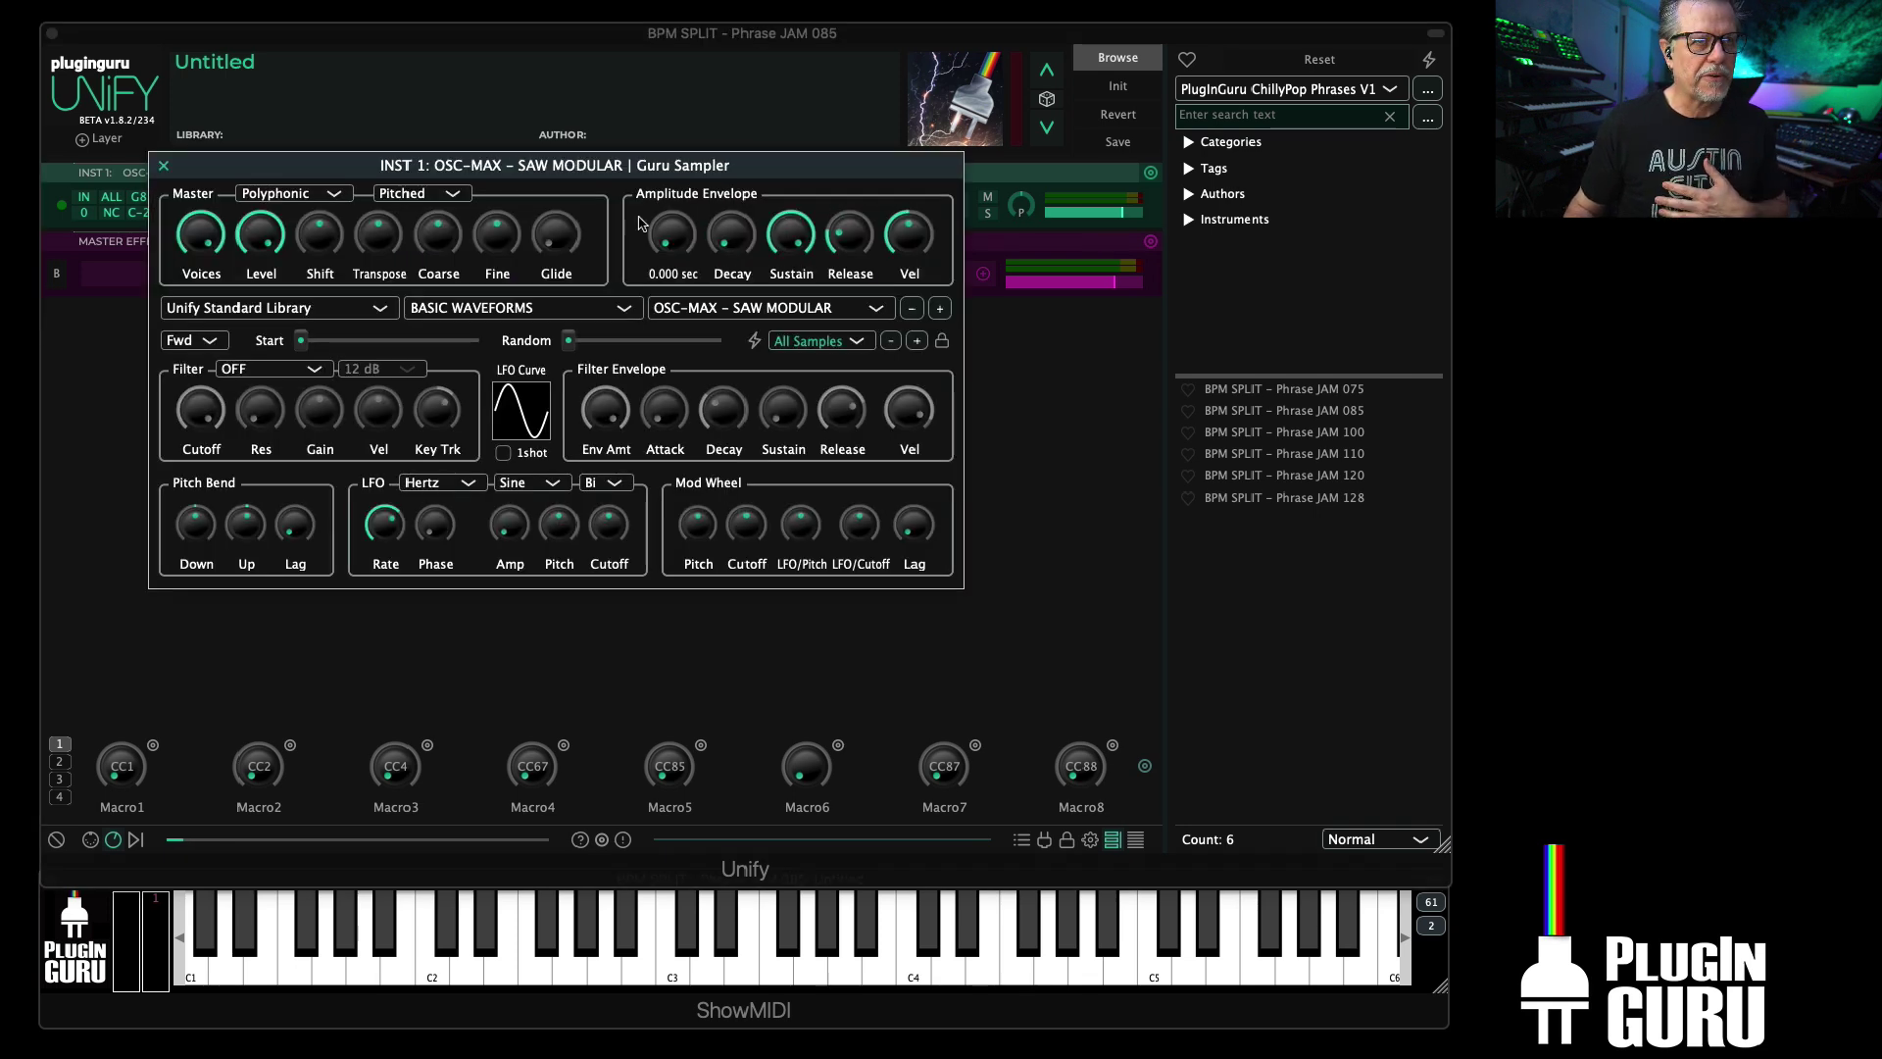
left_click_drag(814, 173, 823, 203)
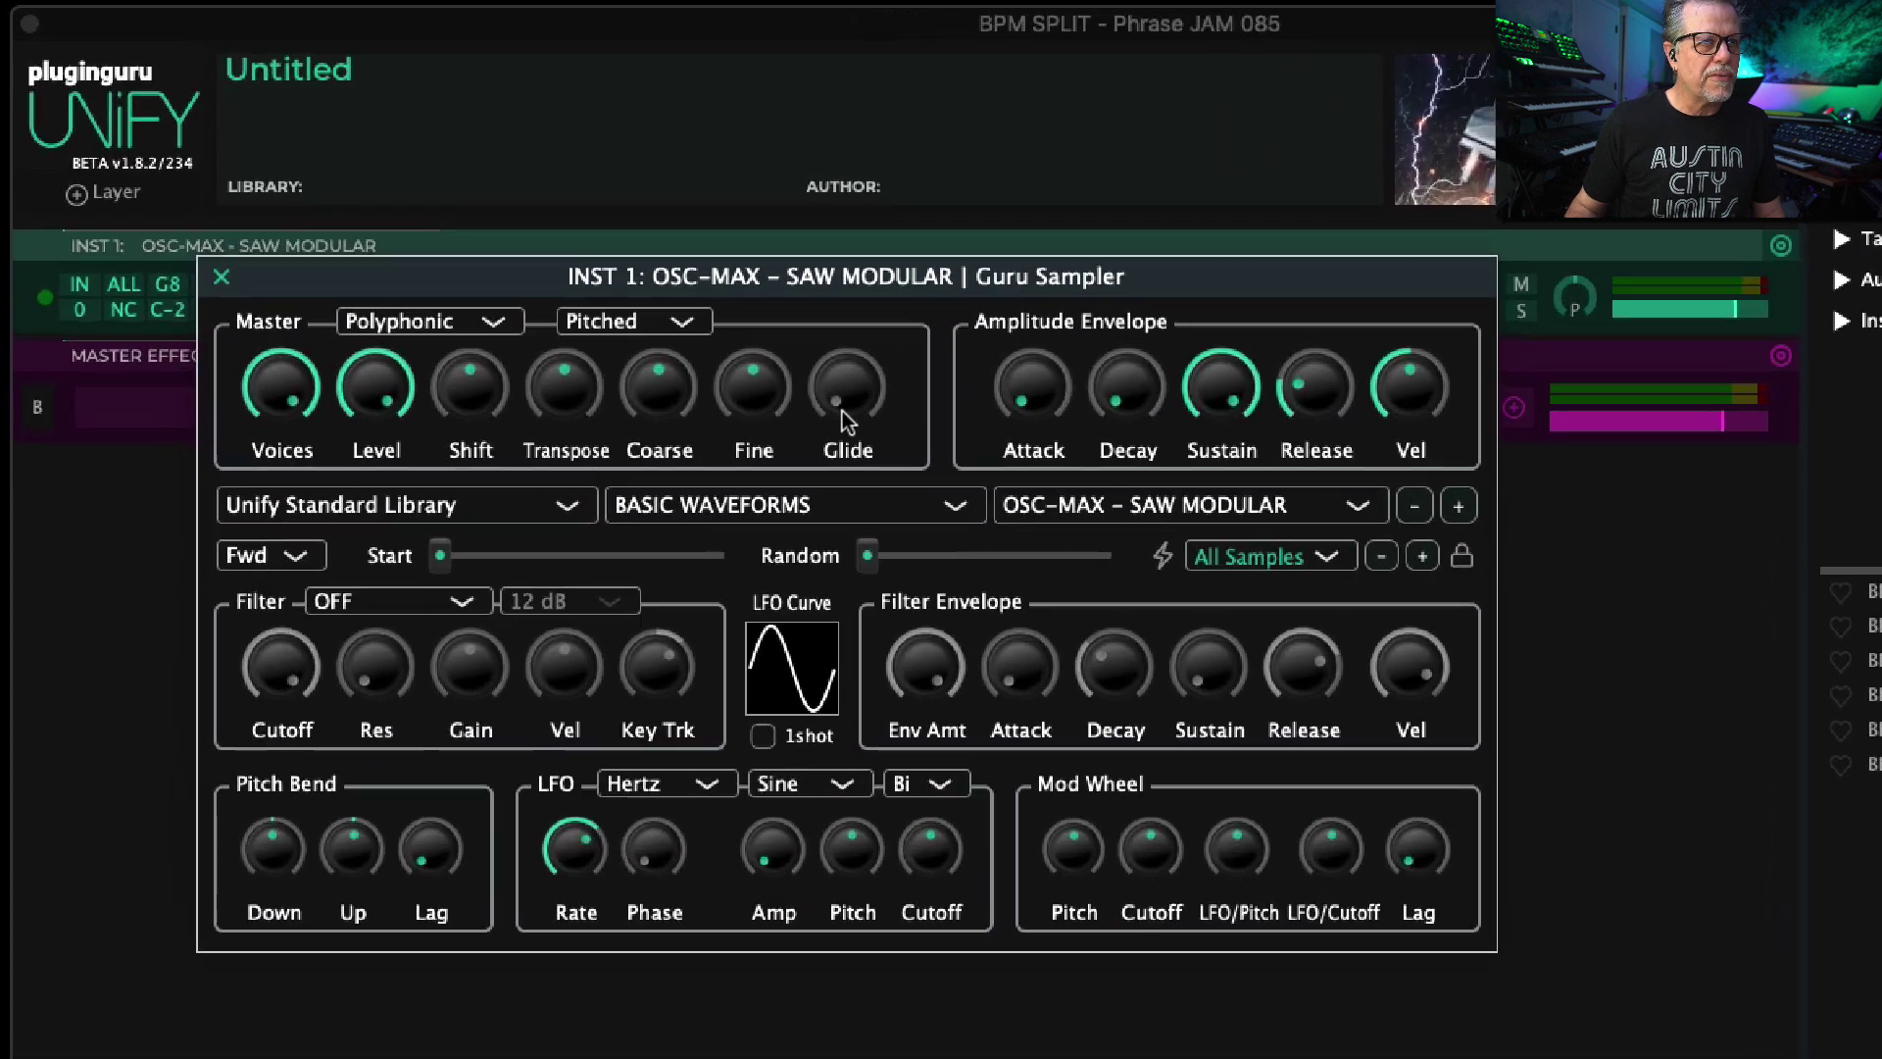
Step: Lower the saw sample's transposition, then enable a LowPass filter with a reduced cutoff
mouse_move(676, 281)
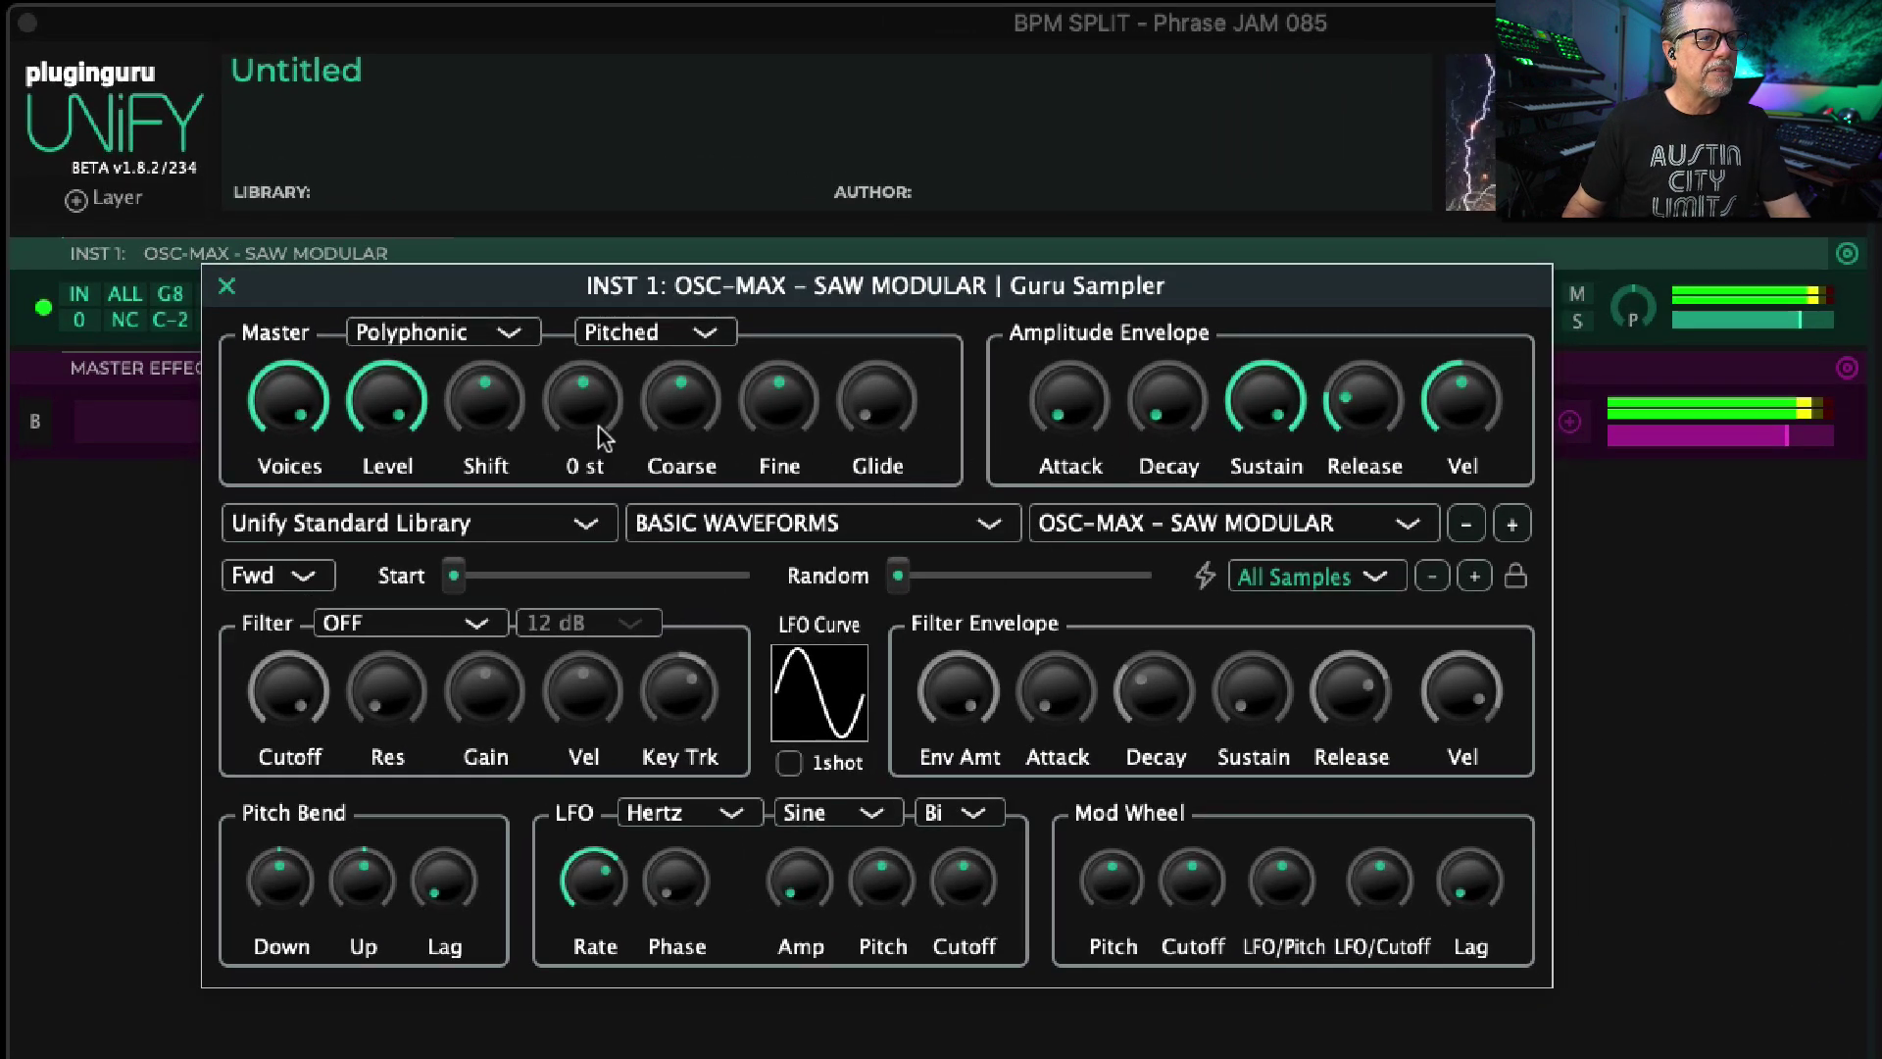
left_click_drag(583, 402, 600, 485)
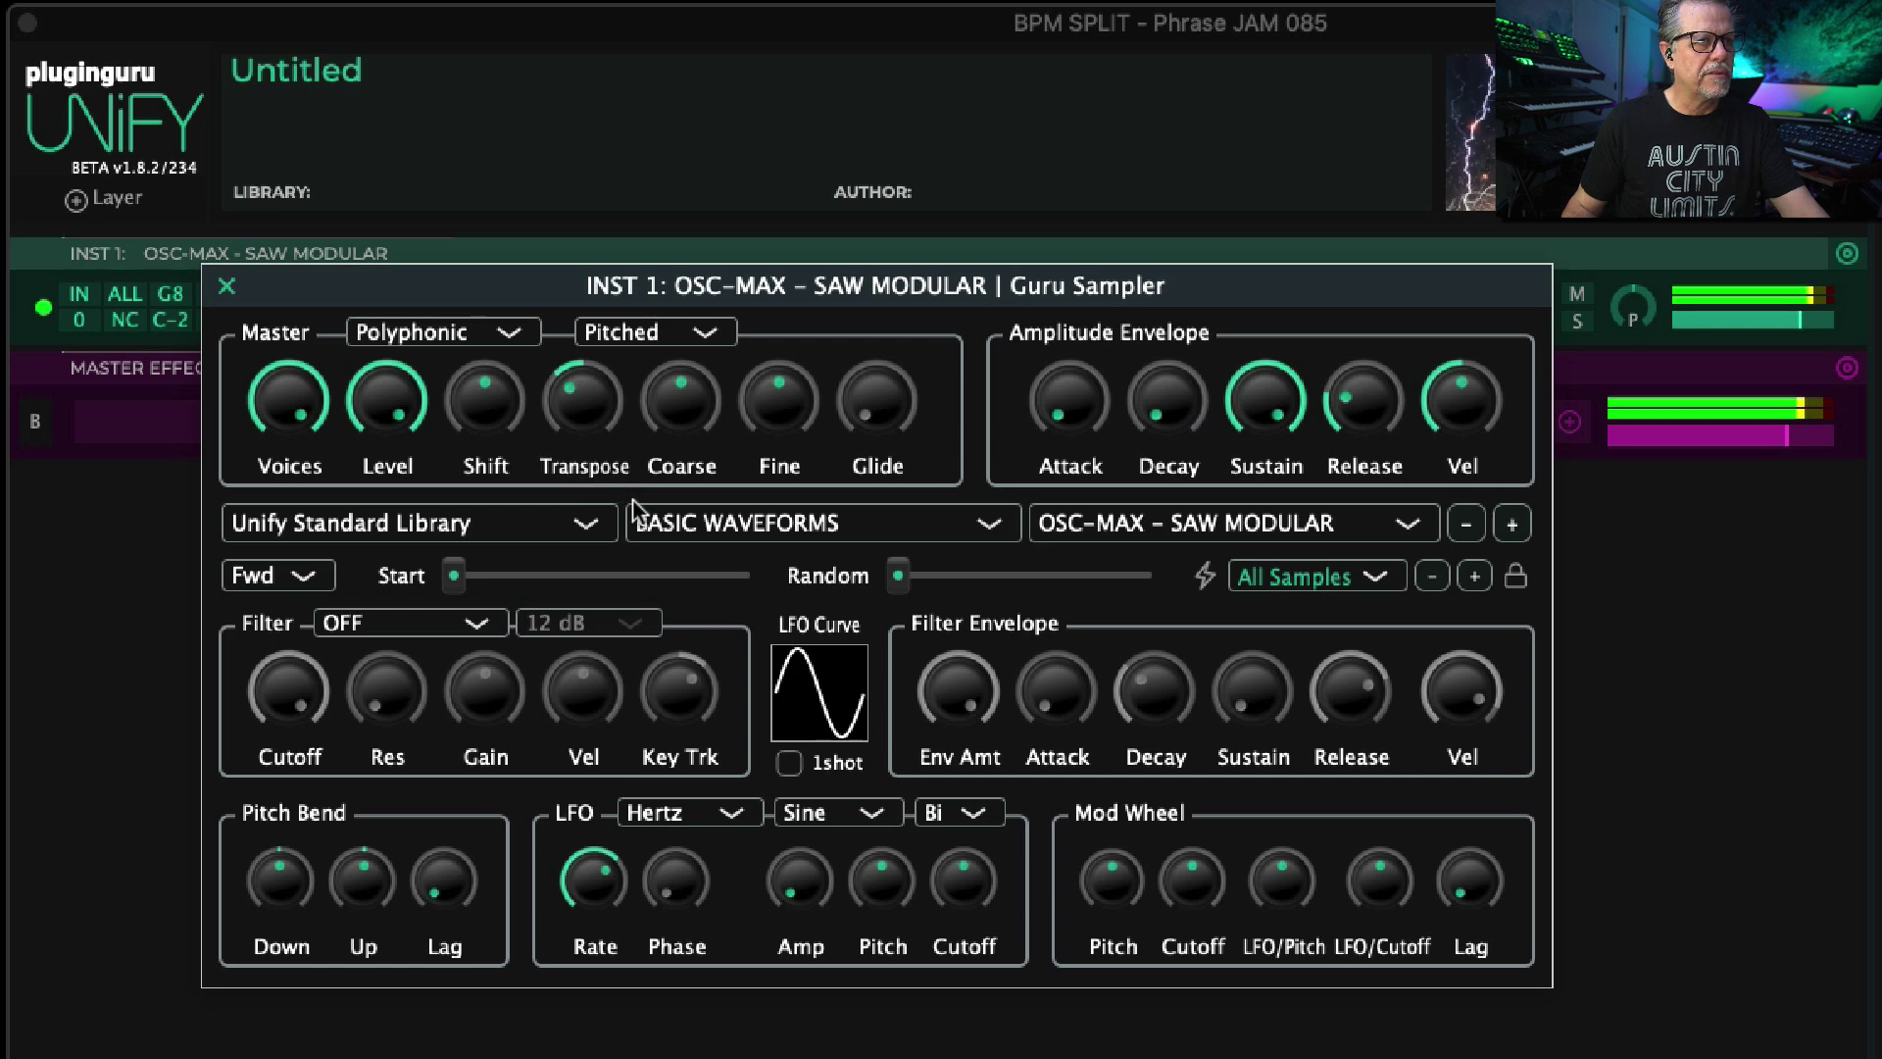
left_click(408, 630)
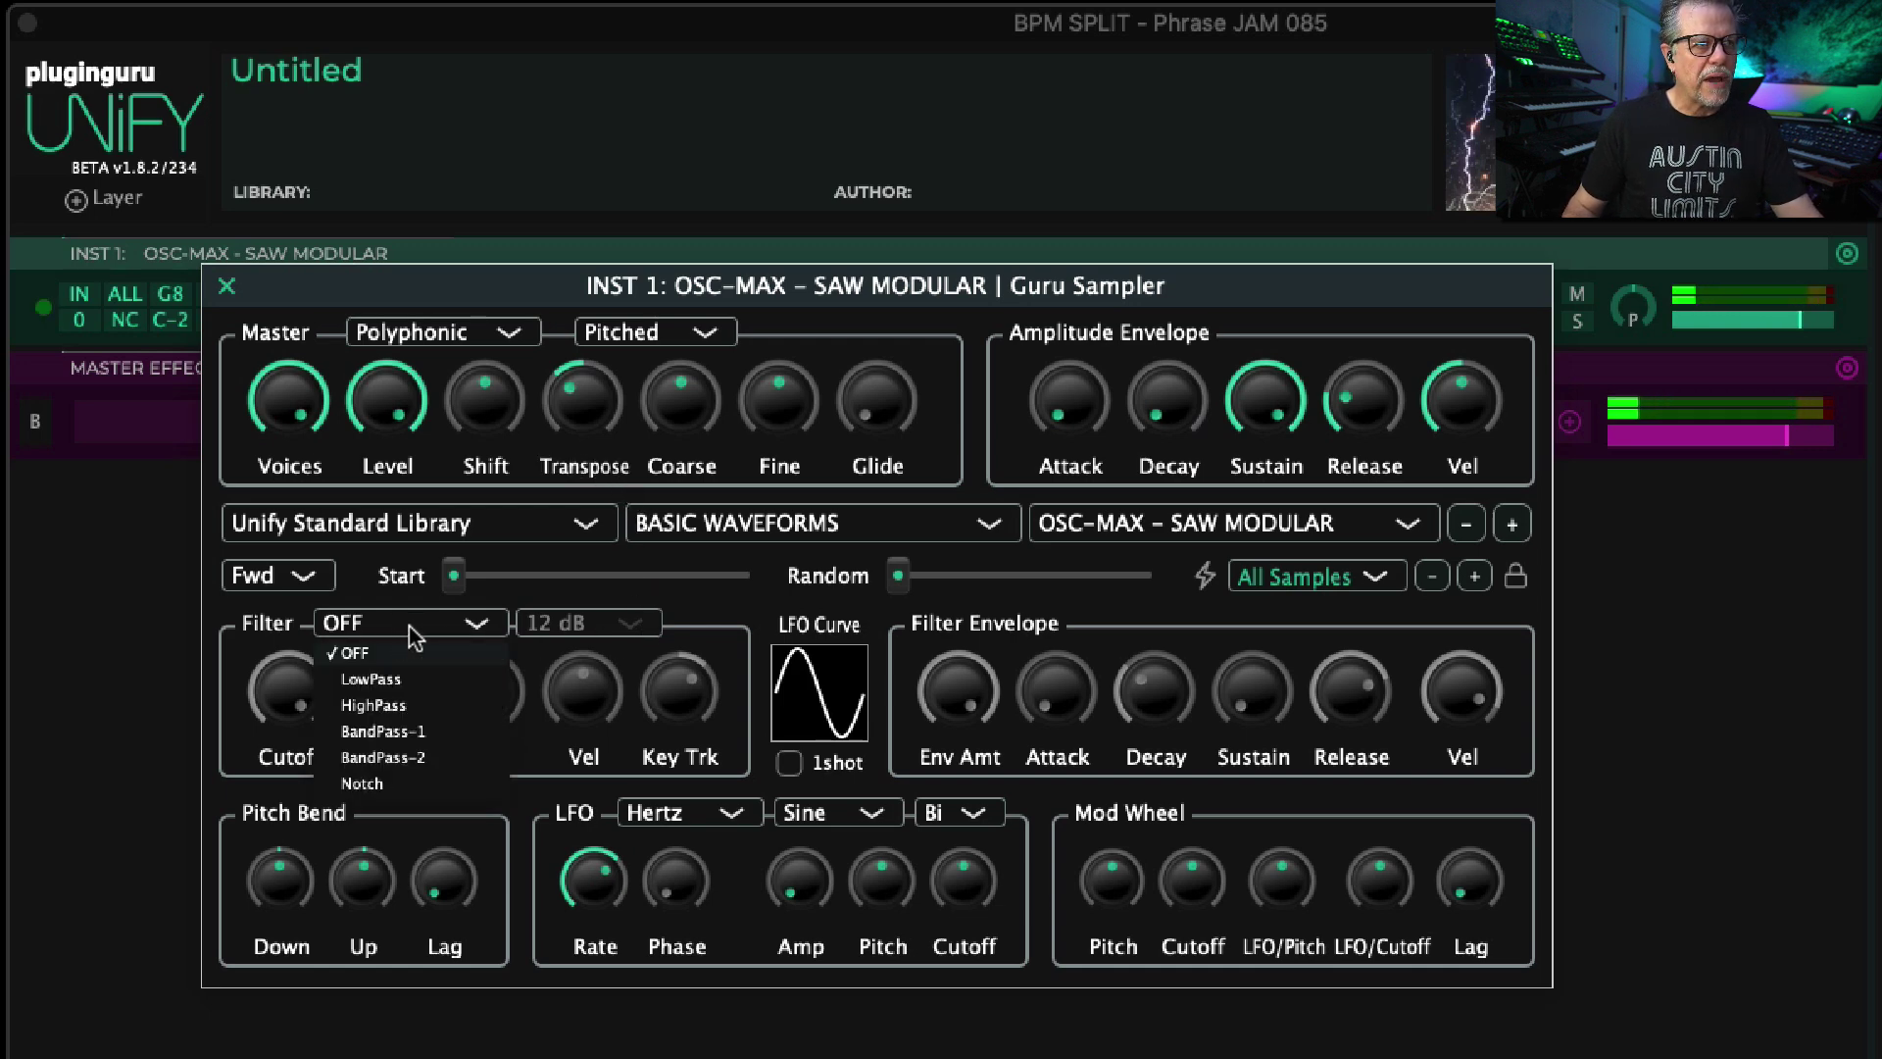
left_click(395, 679)
left_click_drag(302, 674, 252, 949)
Step: Raise the filter envelope's amount and adjust its decay, and give the amplitude envelope a longer decay with a reduced sustain
left_click_drag(991, 692, 1078, 666)
mouse_move(1154, 686)
left_mouse_down()
mouse_move(1147, 733)
mouse_move(1160, 698)
left_mouse_up()
mouse_move(1299, 407)
left_click_drag(1298, 407, 1248, 1029)
left_click_drag(1166, 402, 1219, 226)
left_click_drag(1273, 390, 1312, 221)
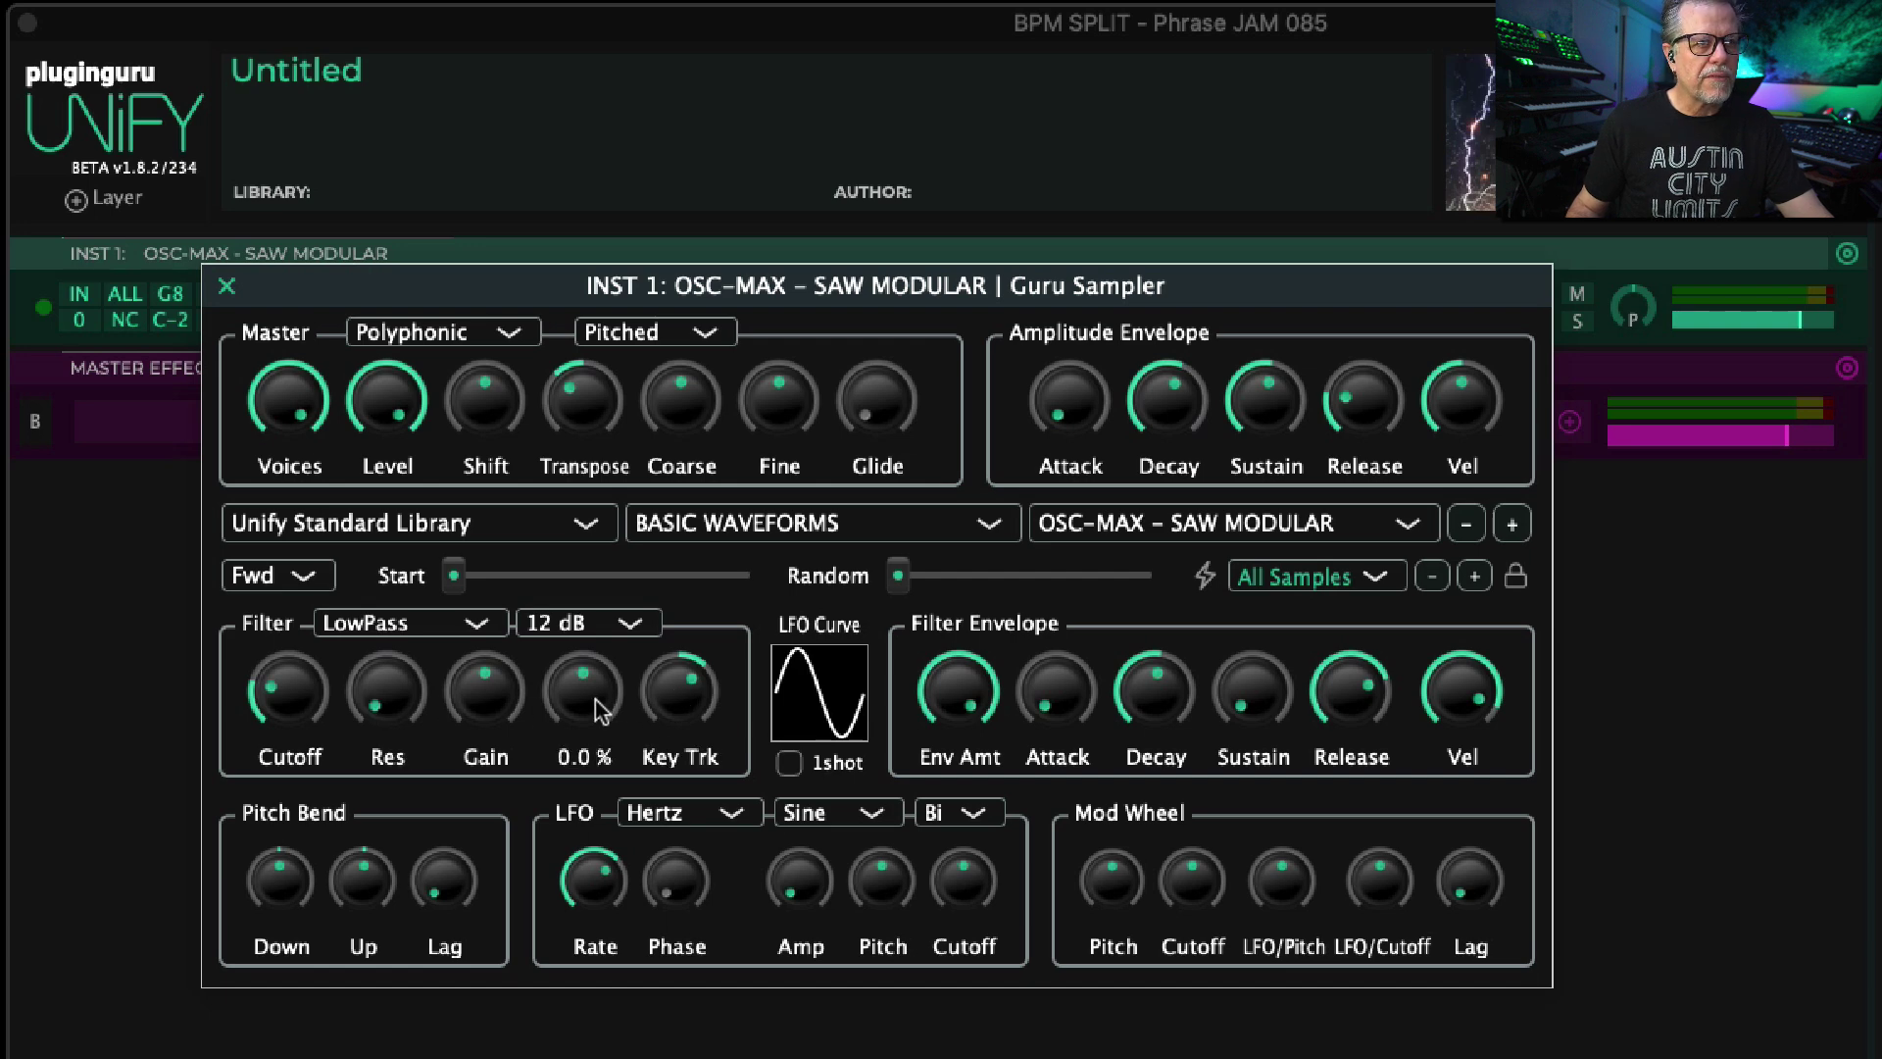
Step: Set the filter cutoff to 38 Hz, try a higher filter velocity amount and reset it to 0.0 %
left_click_drag(298, 686, 292, 725)
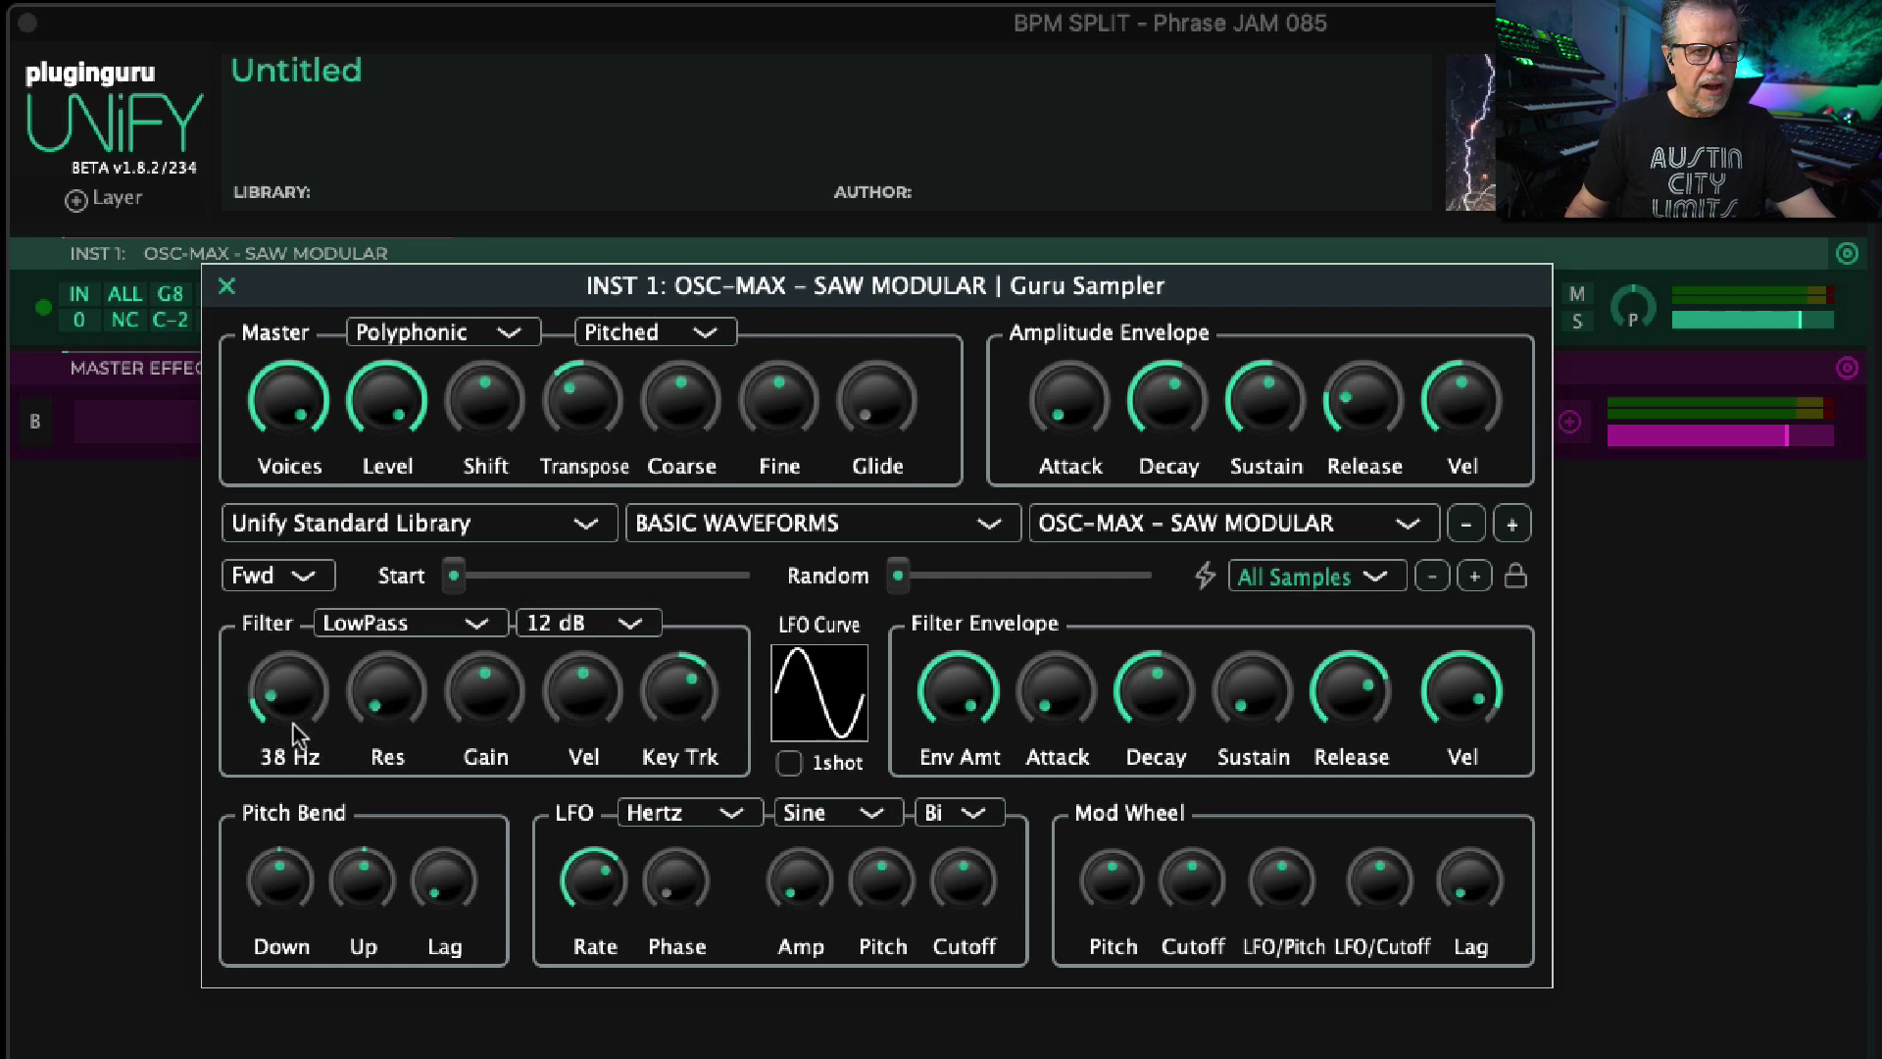
left_click_drag(585, 691, 633, 580)
double_click(586, 685)
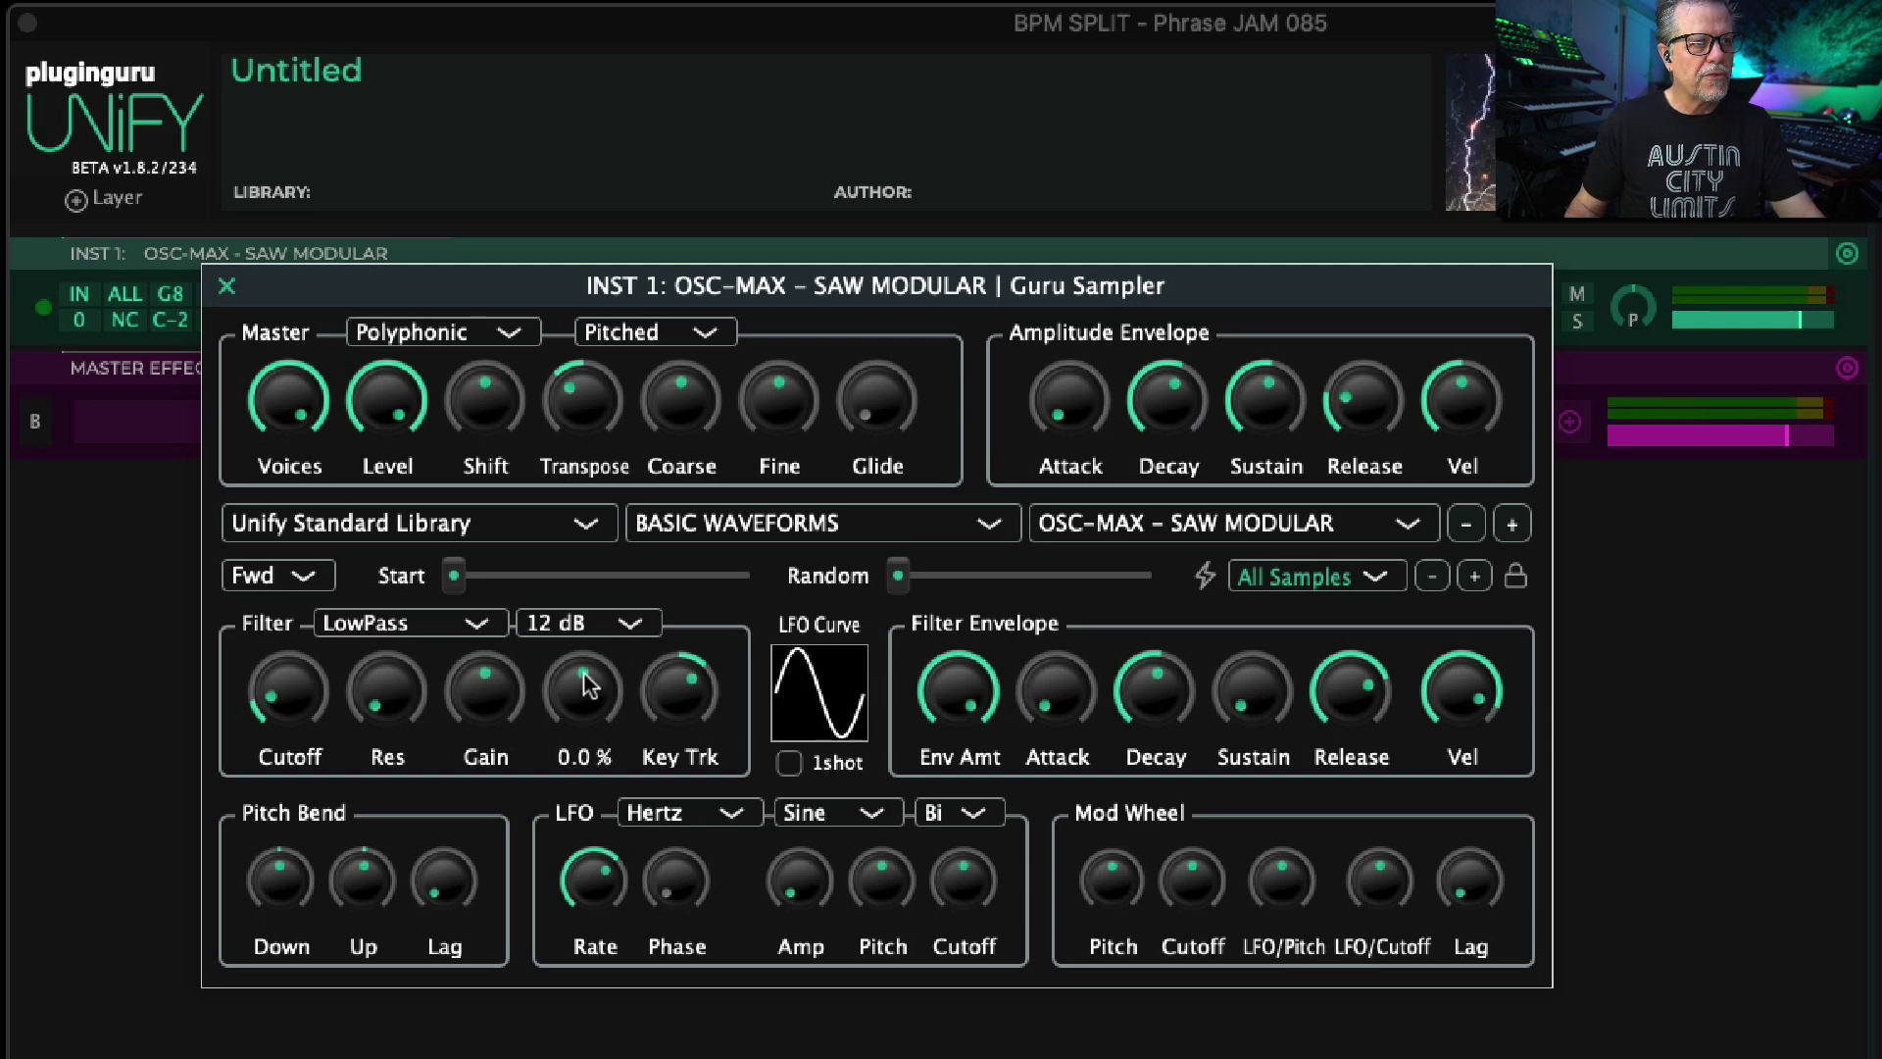
Step: Set the filter envelope's velocity amount to 100.0 % and its decay to 0.817 sec
left_click_drag(573, 817, 596, 755)
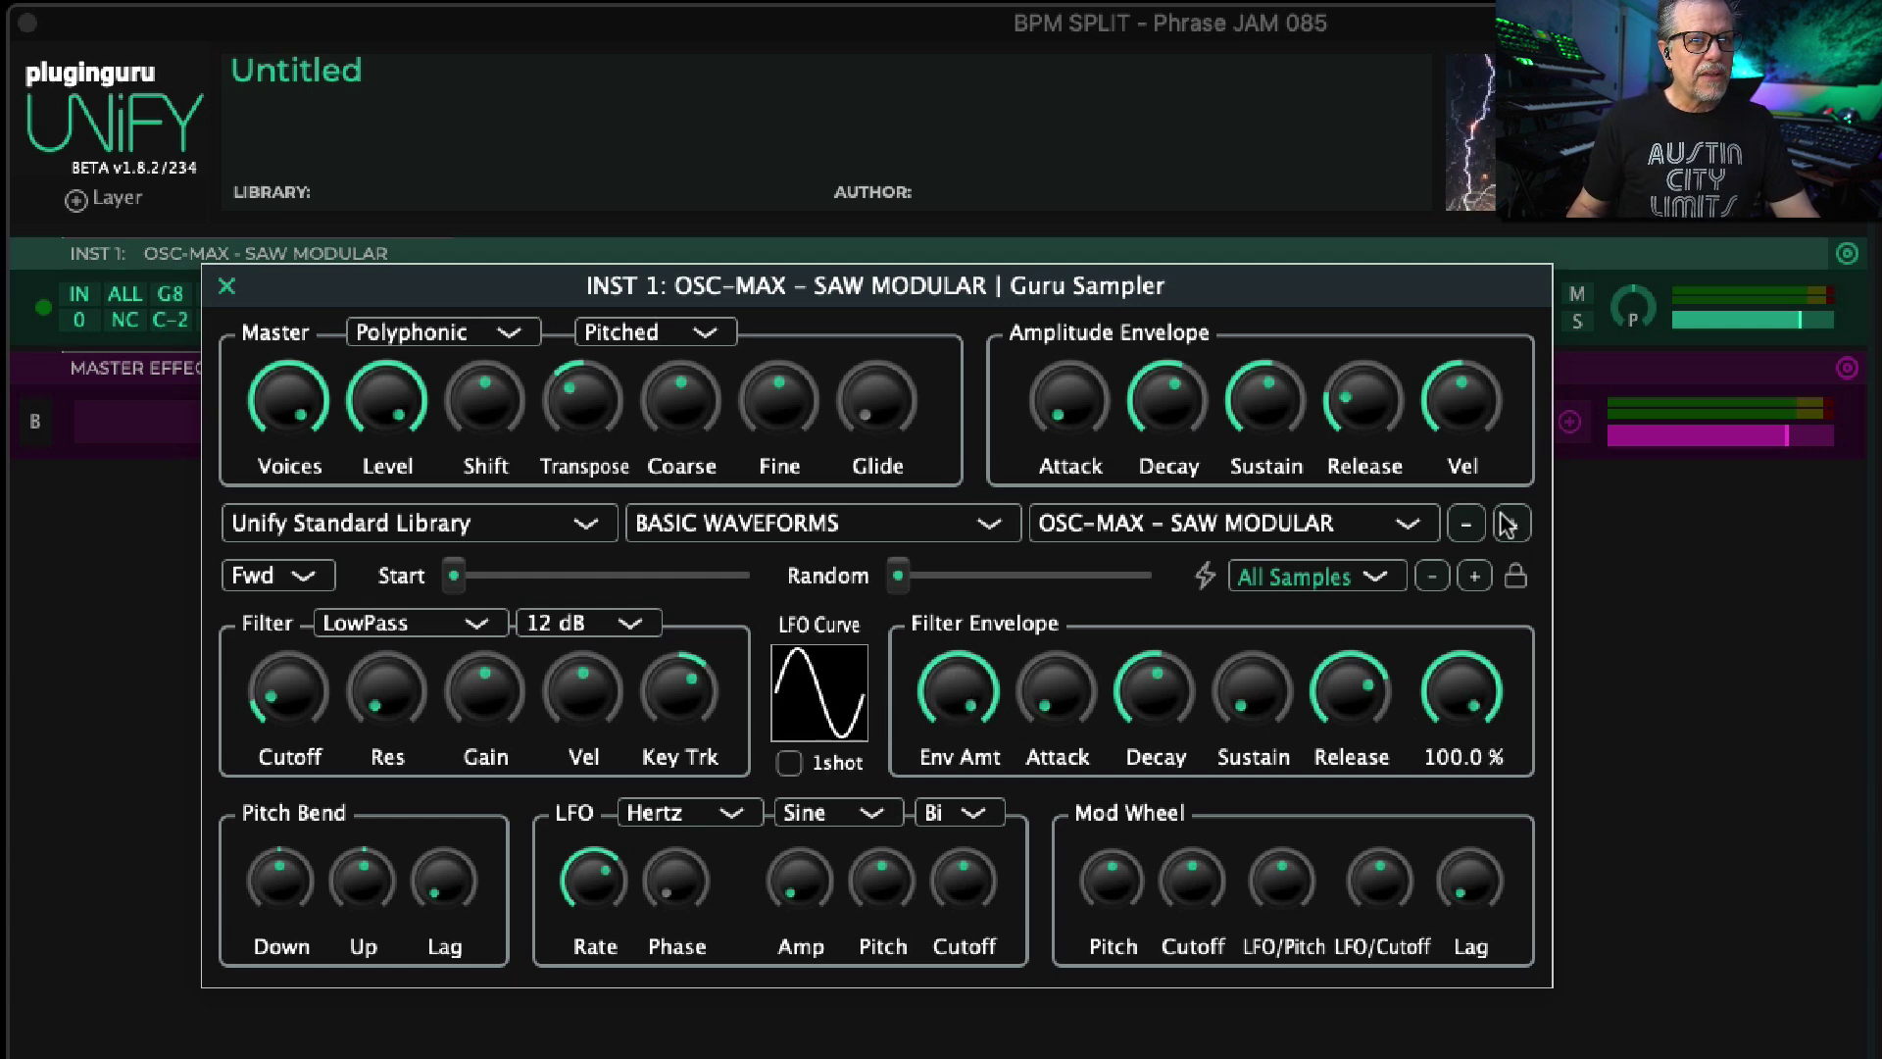
left_click_drag(1162, 698, 1158, 742)
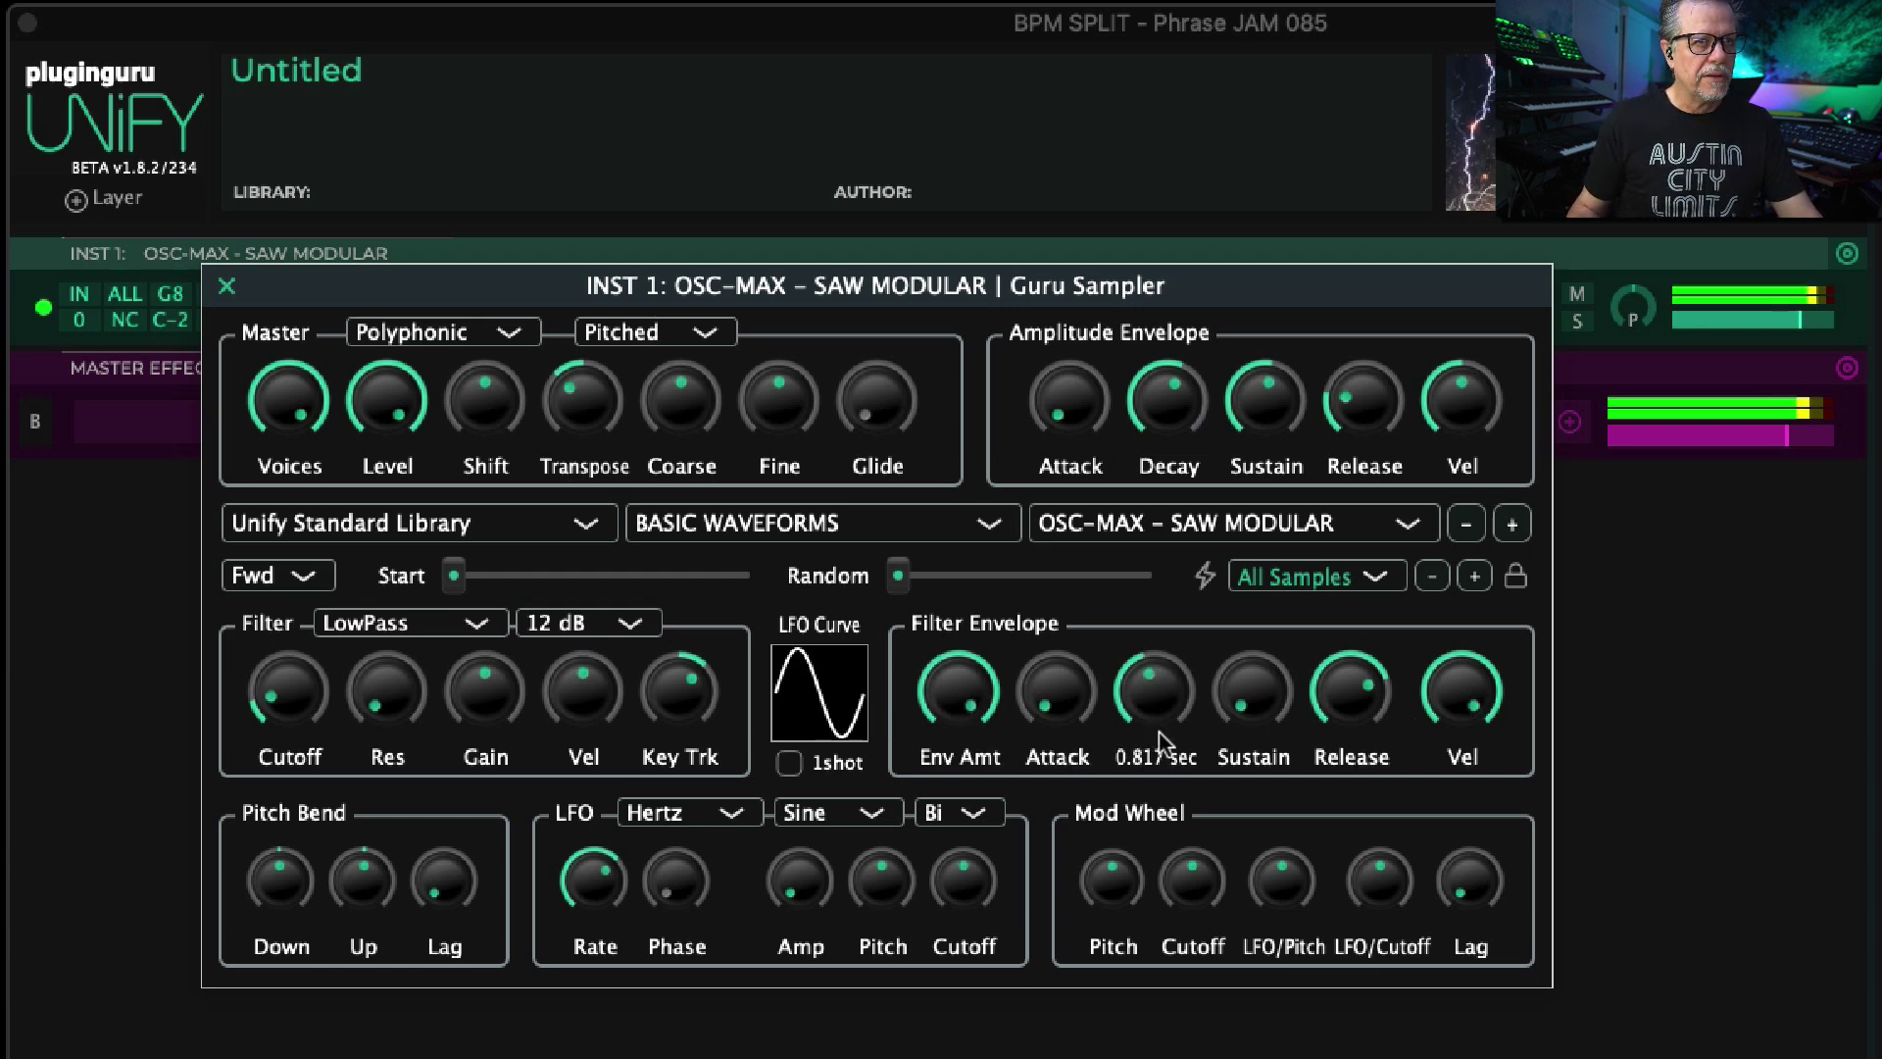
Step: Reduce the filter cutoff to its minimum and set the filter envelope's decay to 0.410 sec
left_click_drag(287, 691, 294, 784)
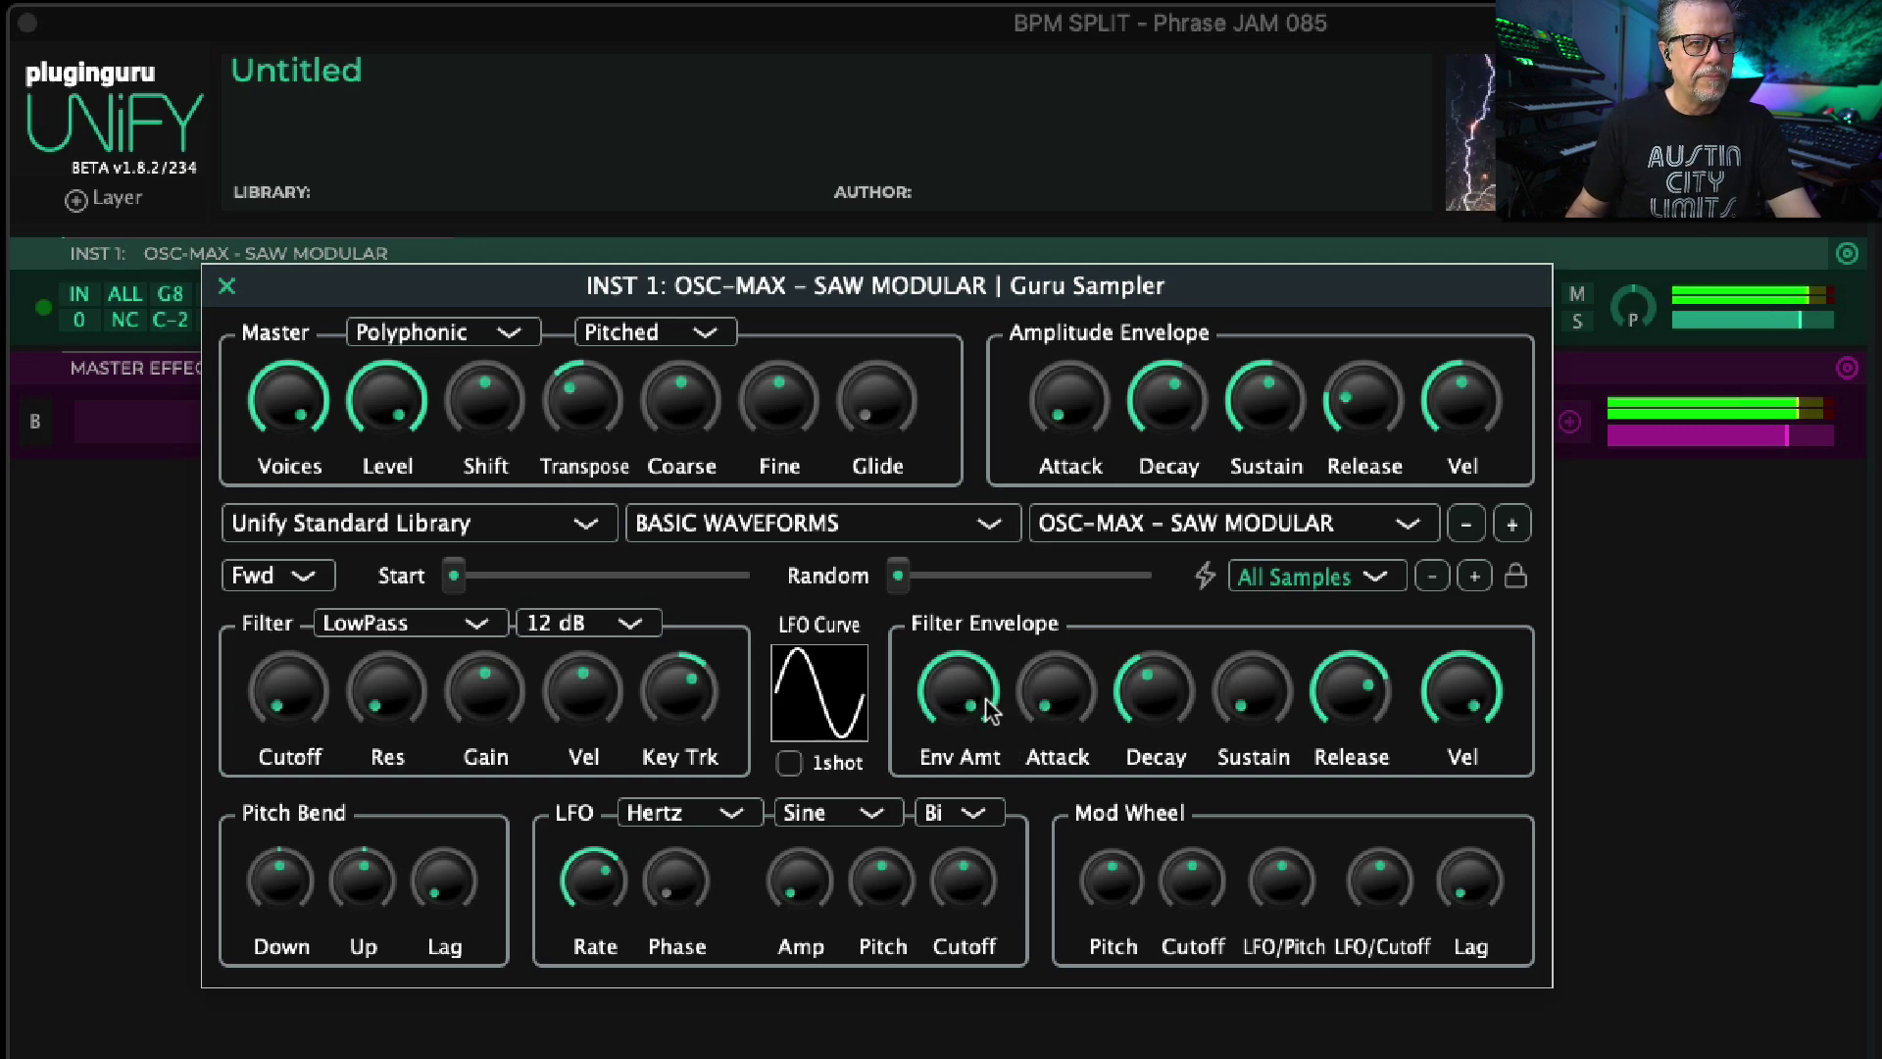
left_click_drag(1153, 704, 1148, 722)
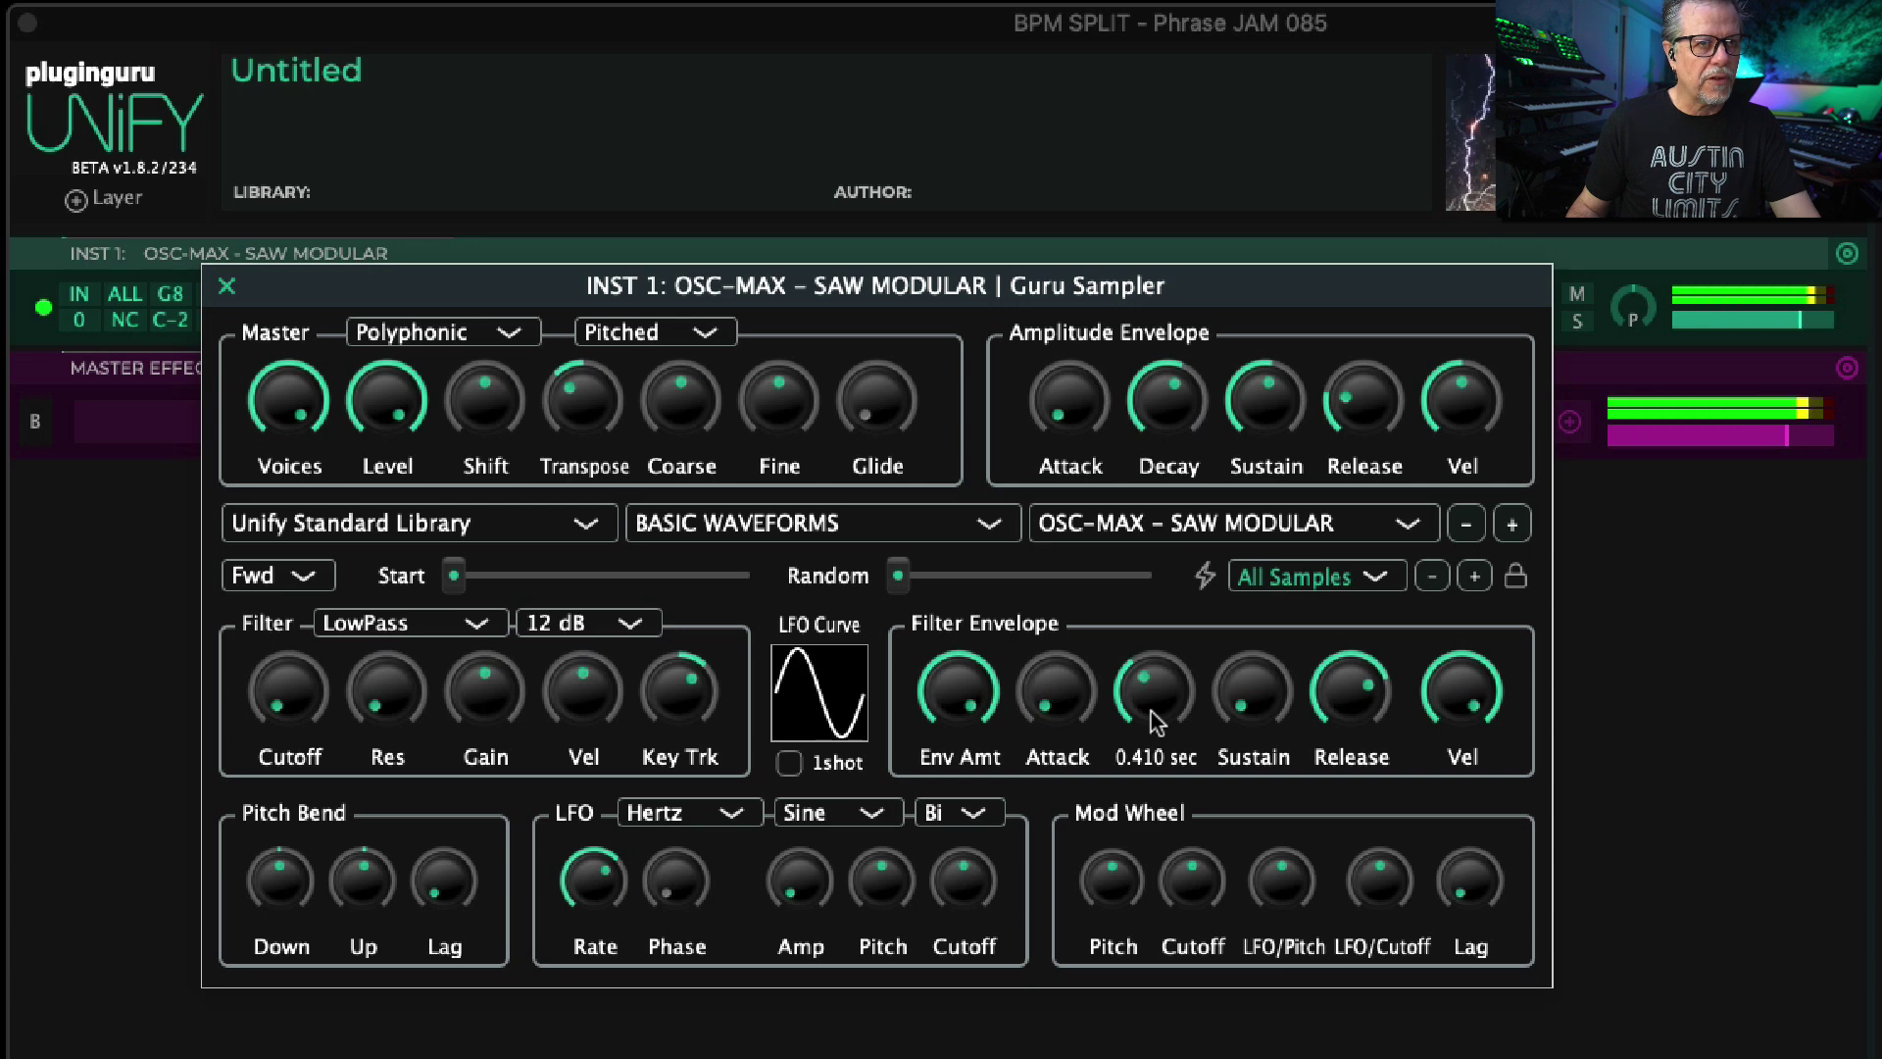
Step: Set the filter velocity amount to 38.6 %, with more resonance and a longer filter envelope attack
left_click_drag(588, 708, 615, 635)
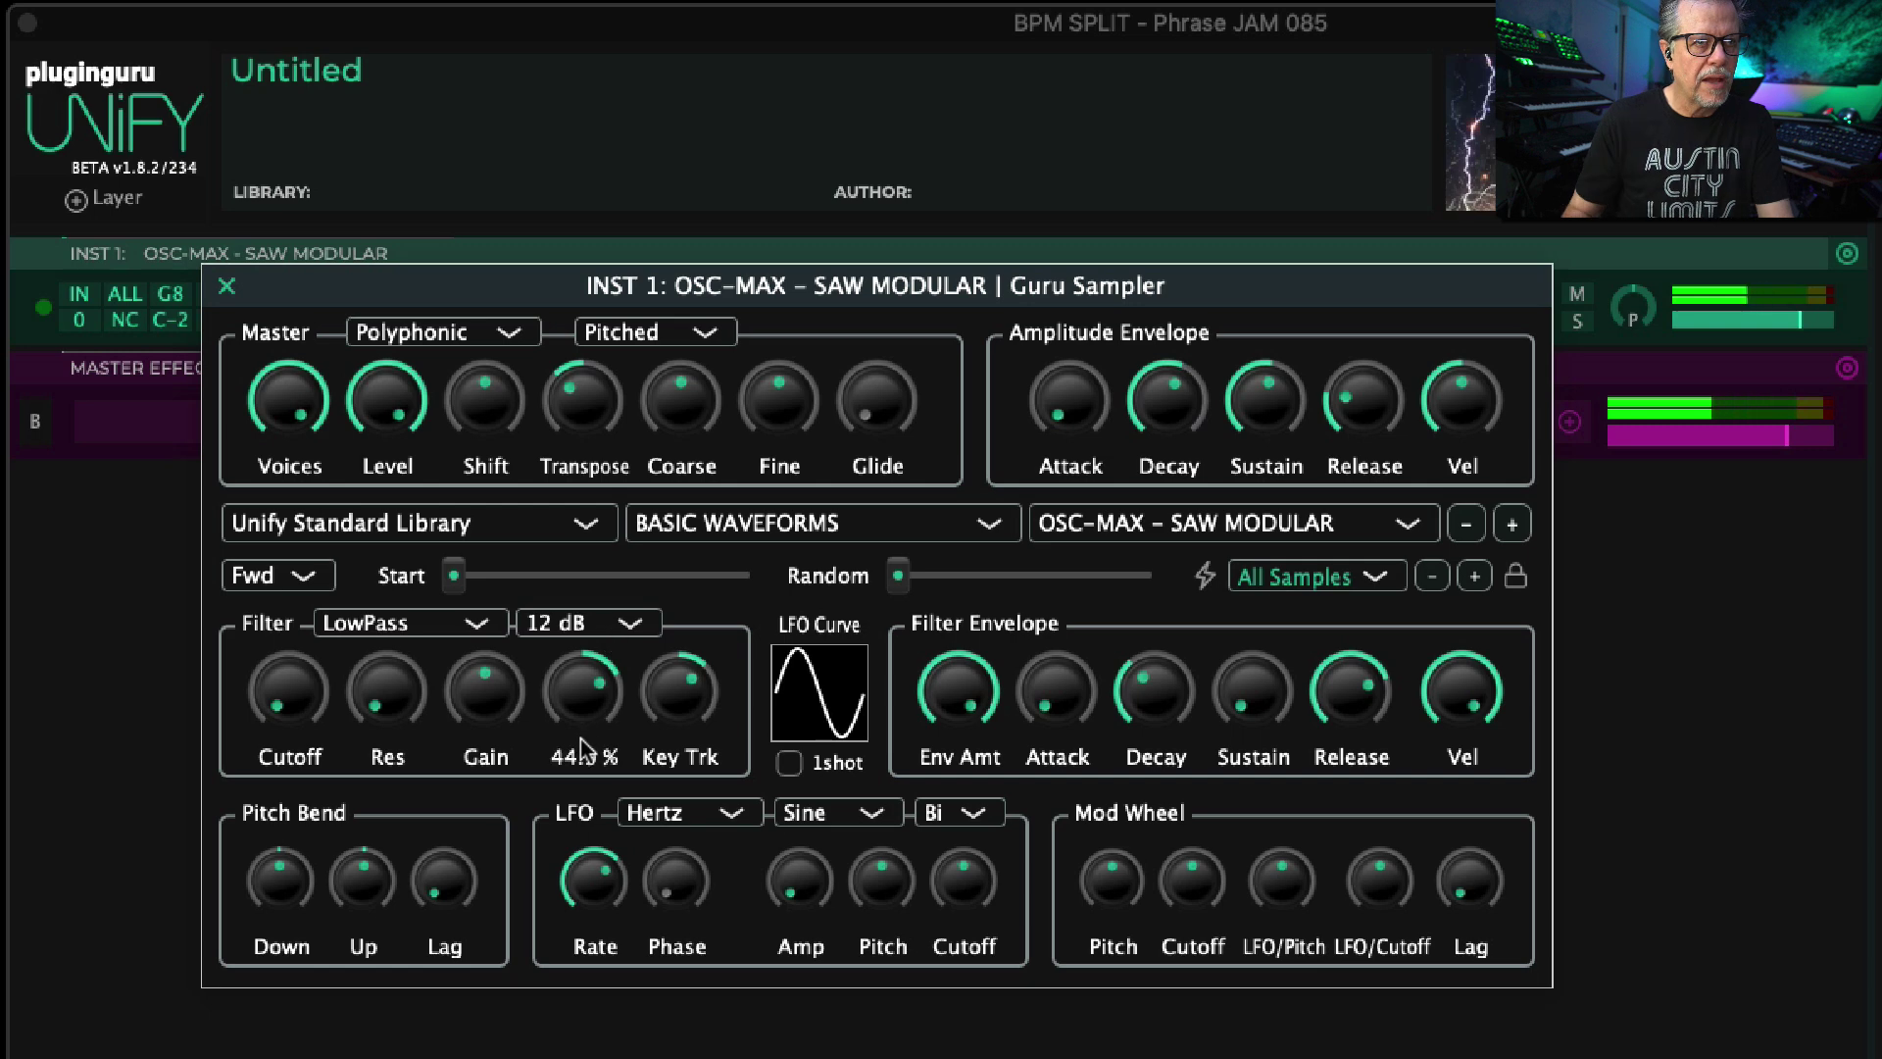
left_click_drag(1061, 627, 1062, 599)
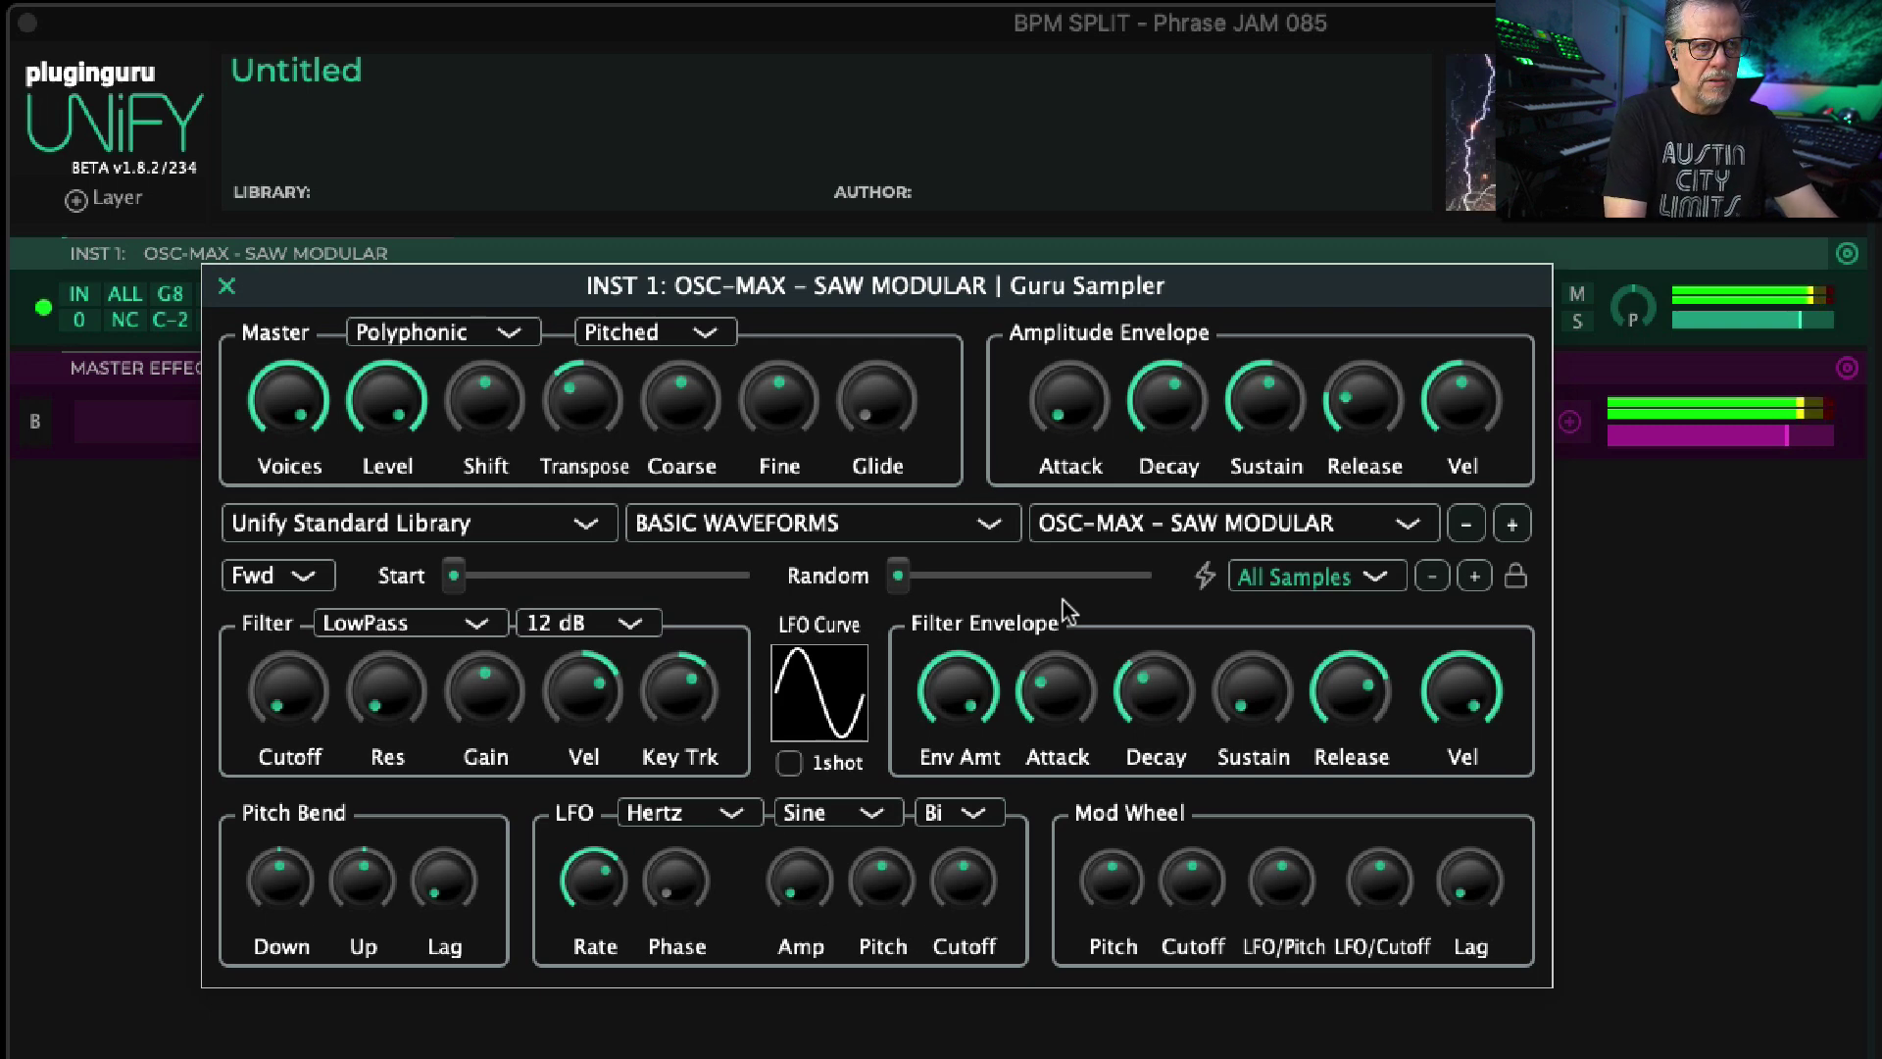
left_click_drag(412, 696, 423, 573)
left_click_drag(580, 692, 583, 690)
Step: Step the filter slope through 24, 36 and 48 dB, with an 8951 Hz envelope amount and maximum resonance
left_click(585, 623)
left_click(580, 674)
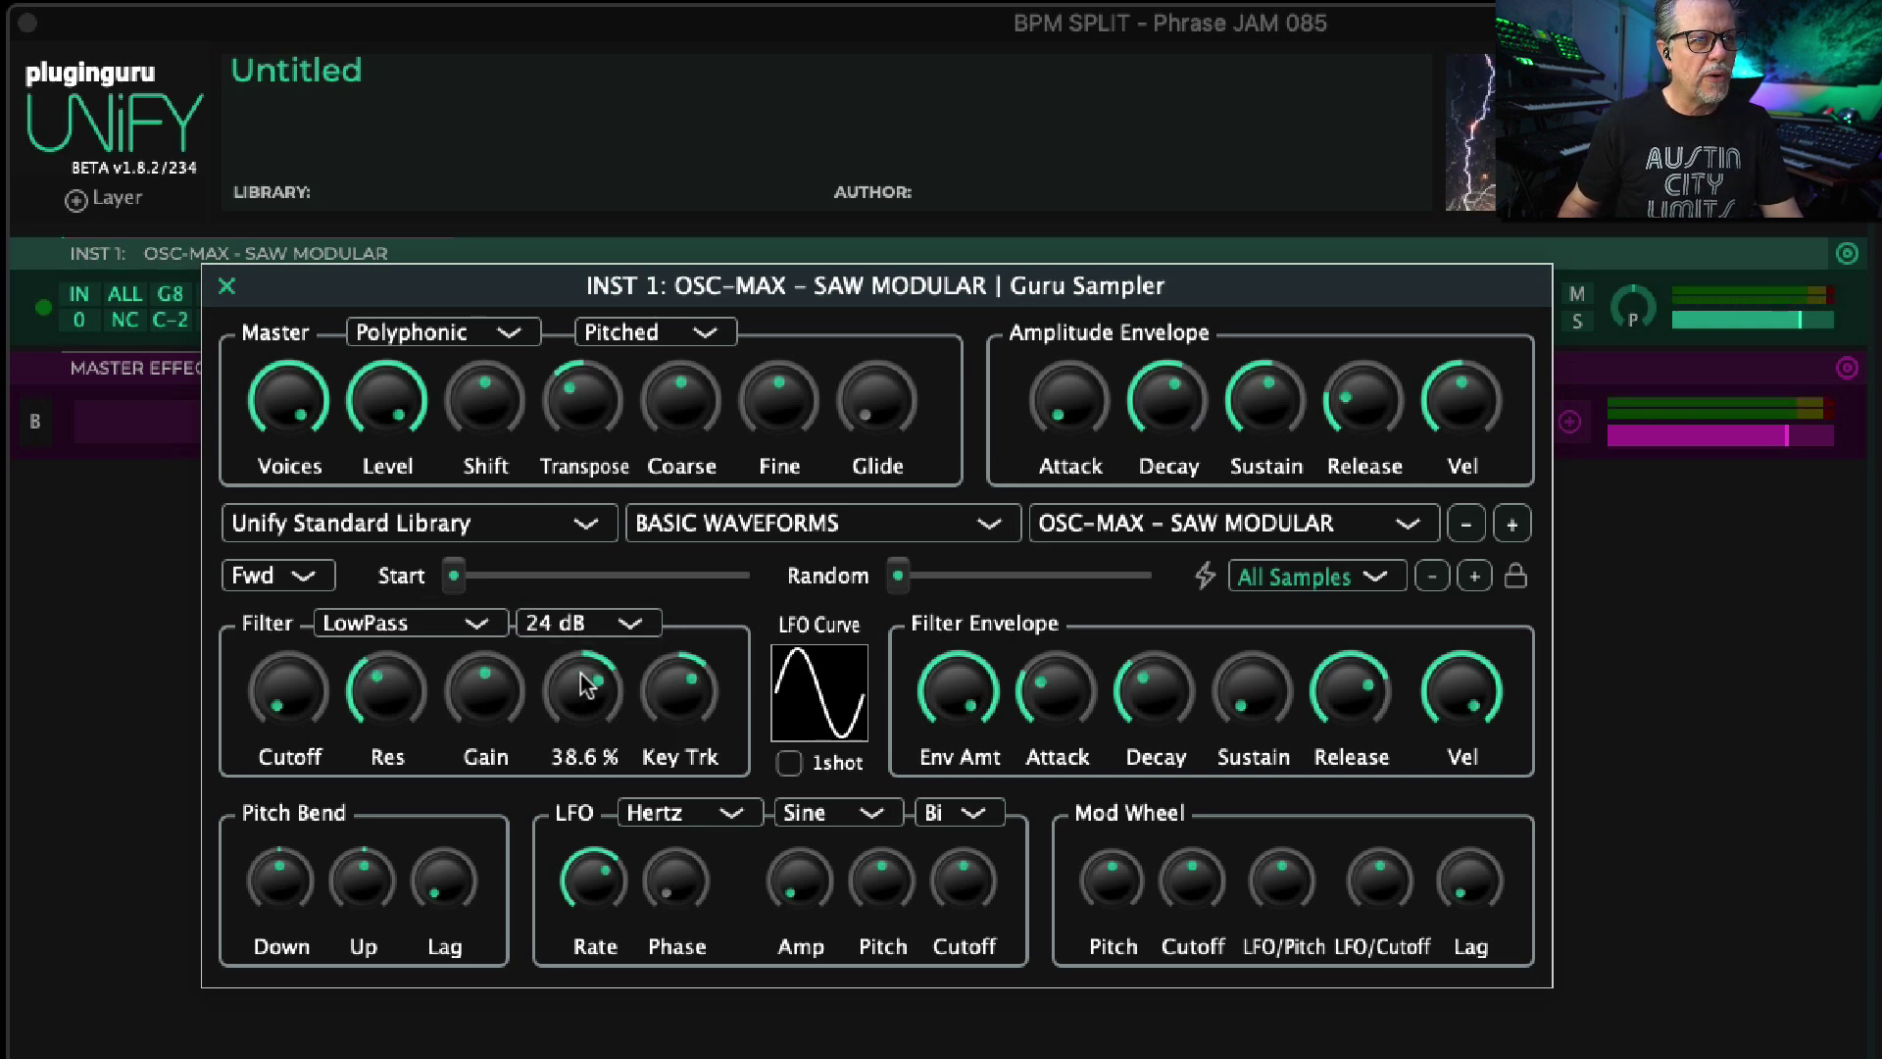
left_click(568, 625)
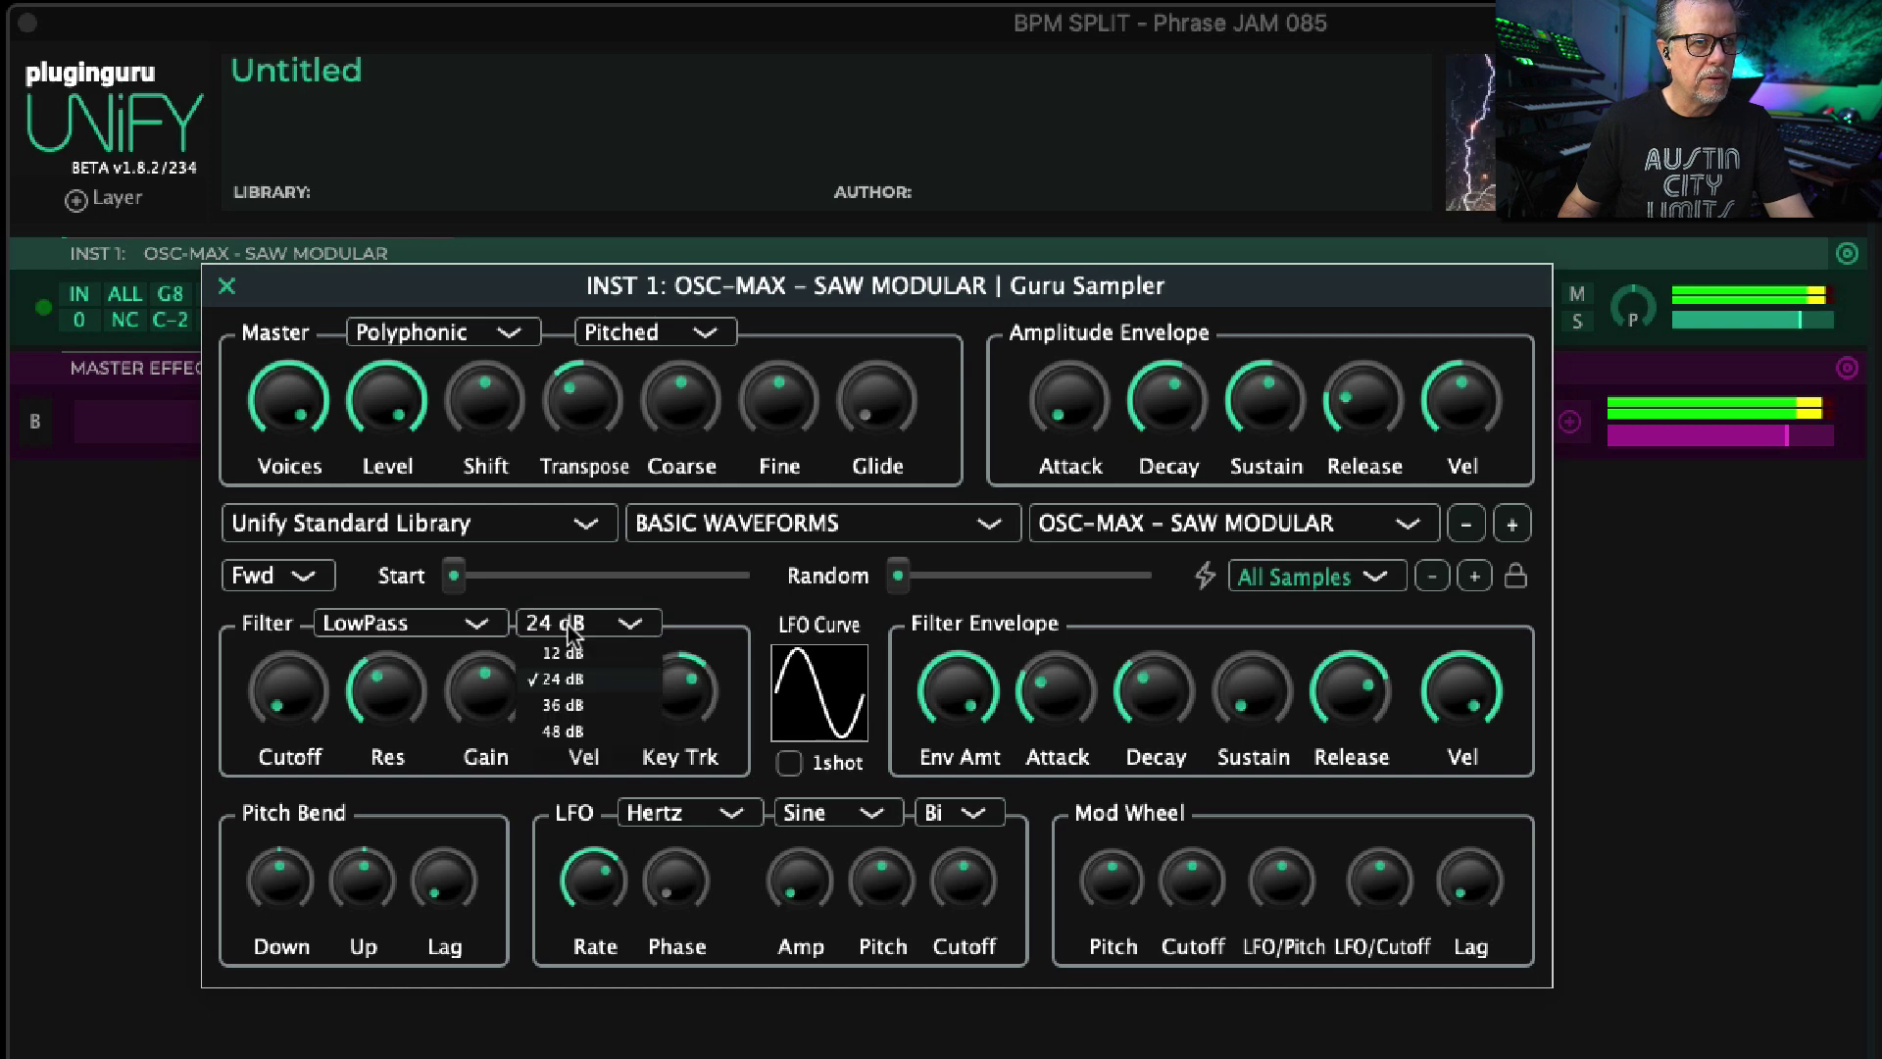
left_click(569, 704)
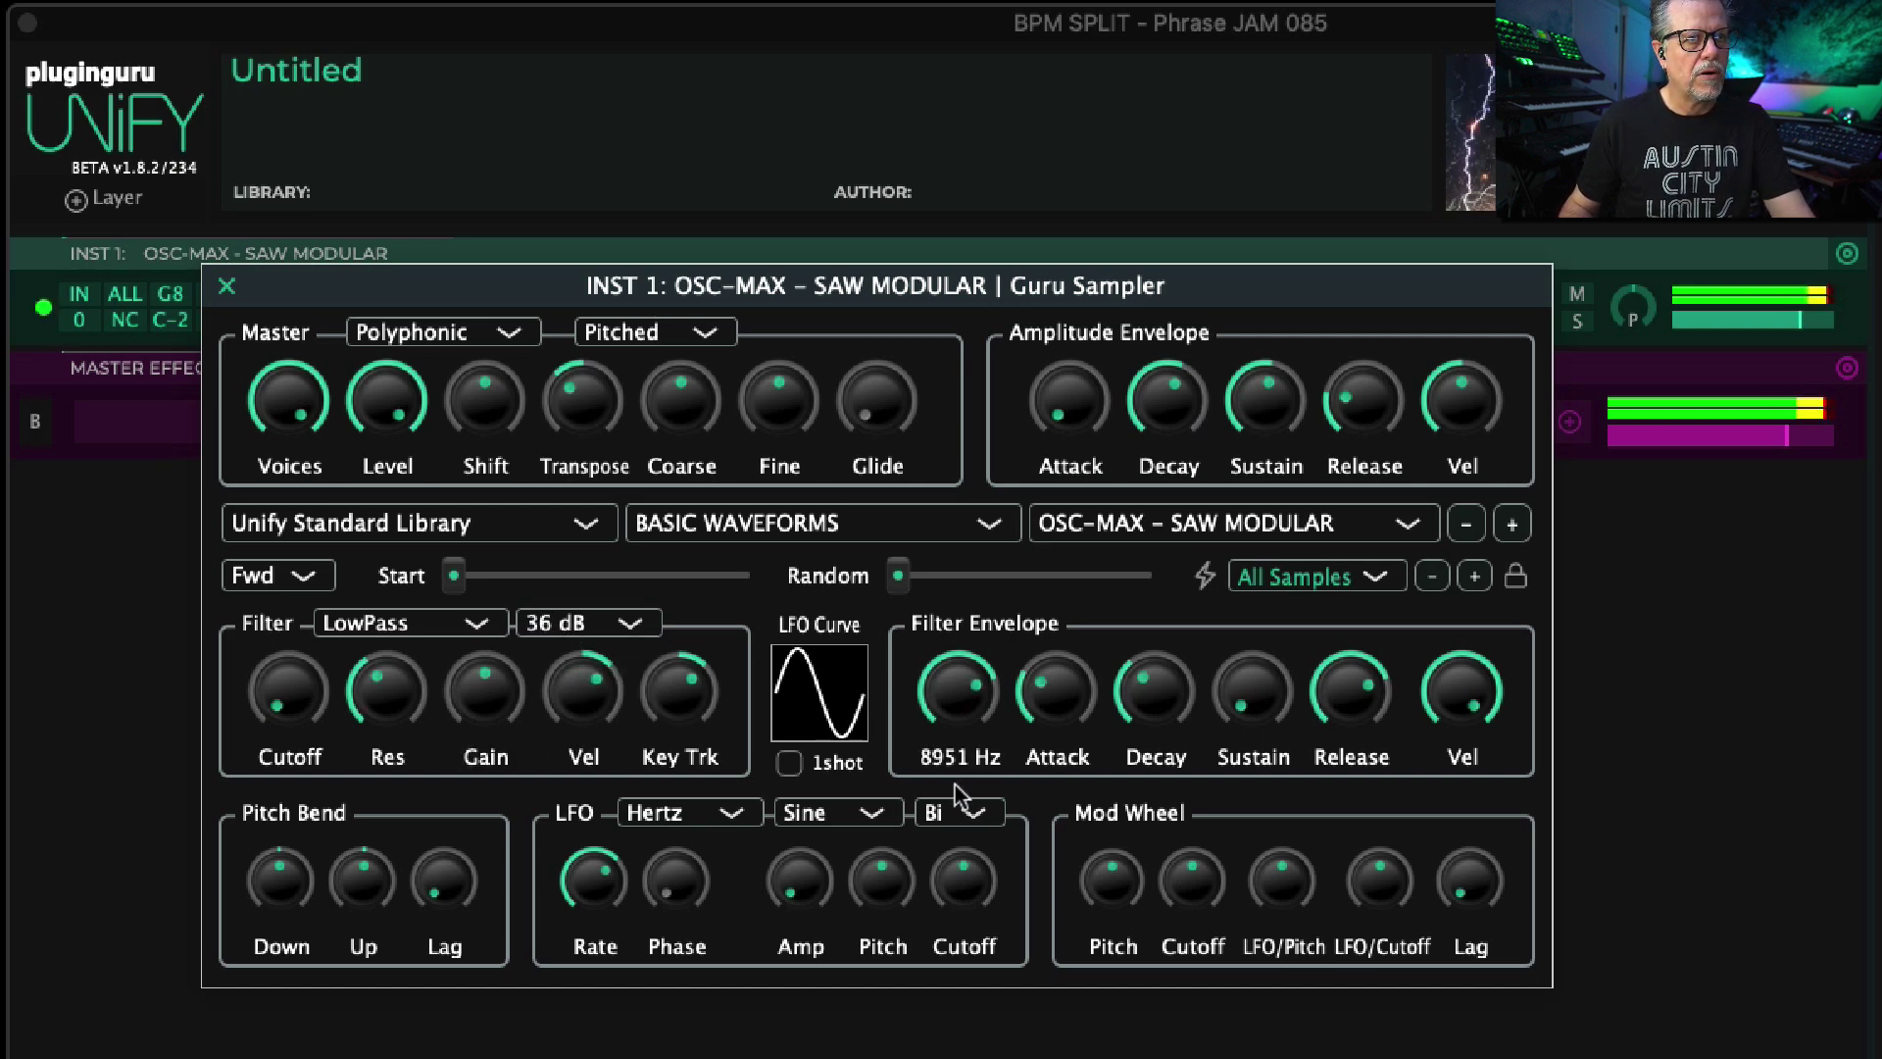
left_click(554, 628)
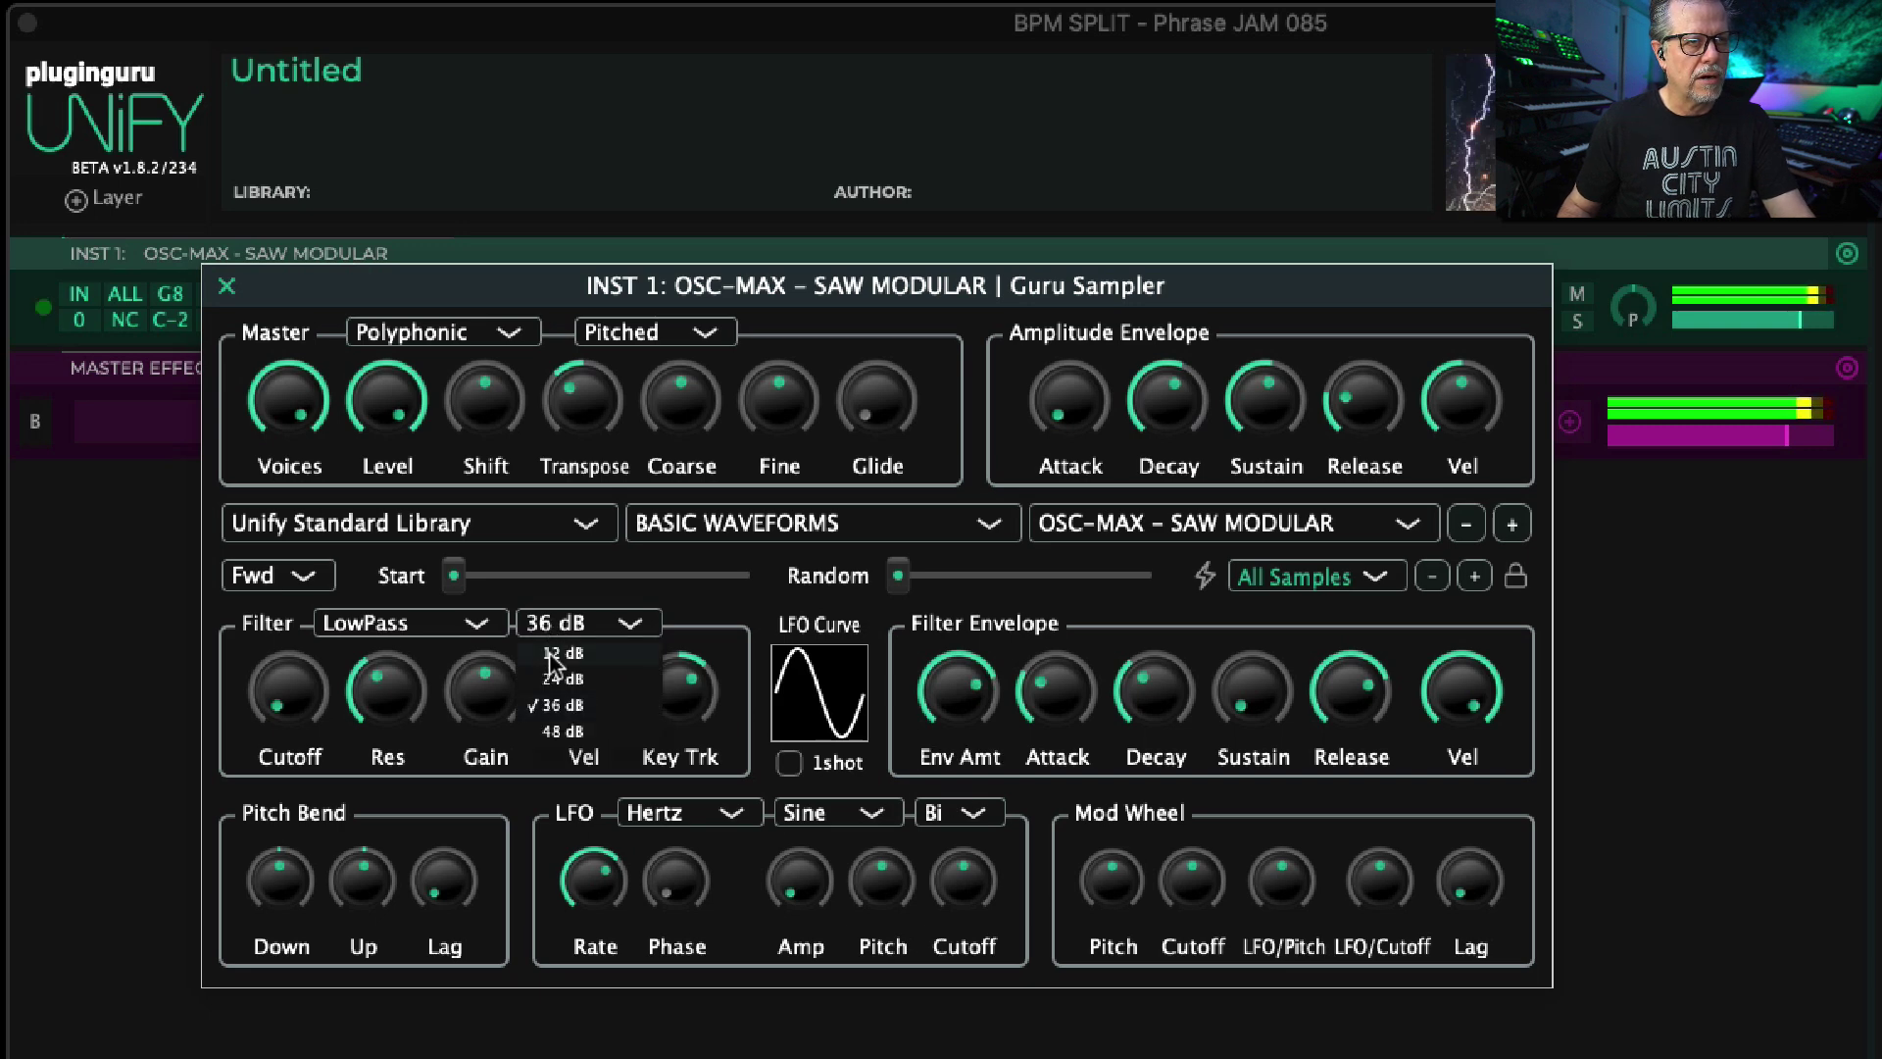
left_click(564, 732)
left_click_drag(397, 706, 431, 578)
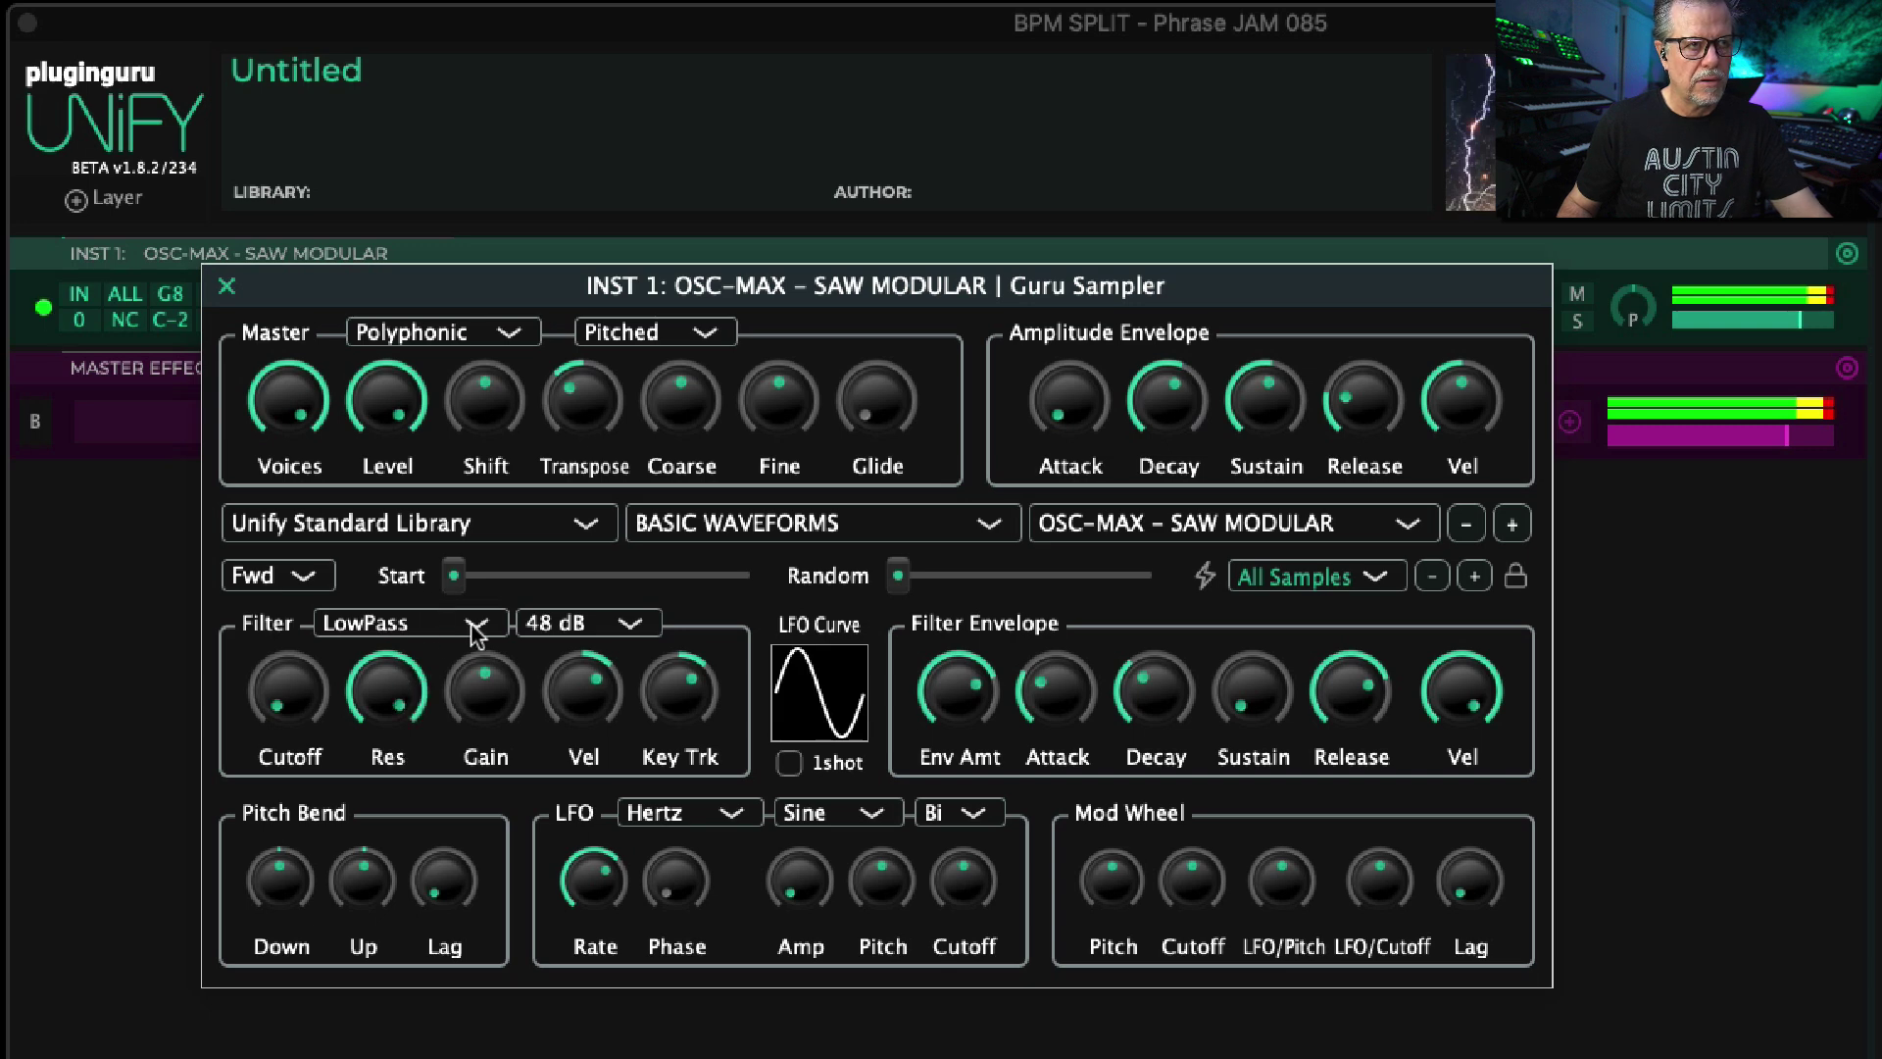
Step: Compare the 24 dB, 12 dB and 36 dB filter slopes and settle on 12 dB
left_click(558, 625)
left_click(575, 680)
left_click(600, 628)
left_click(594, 654)
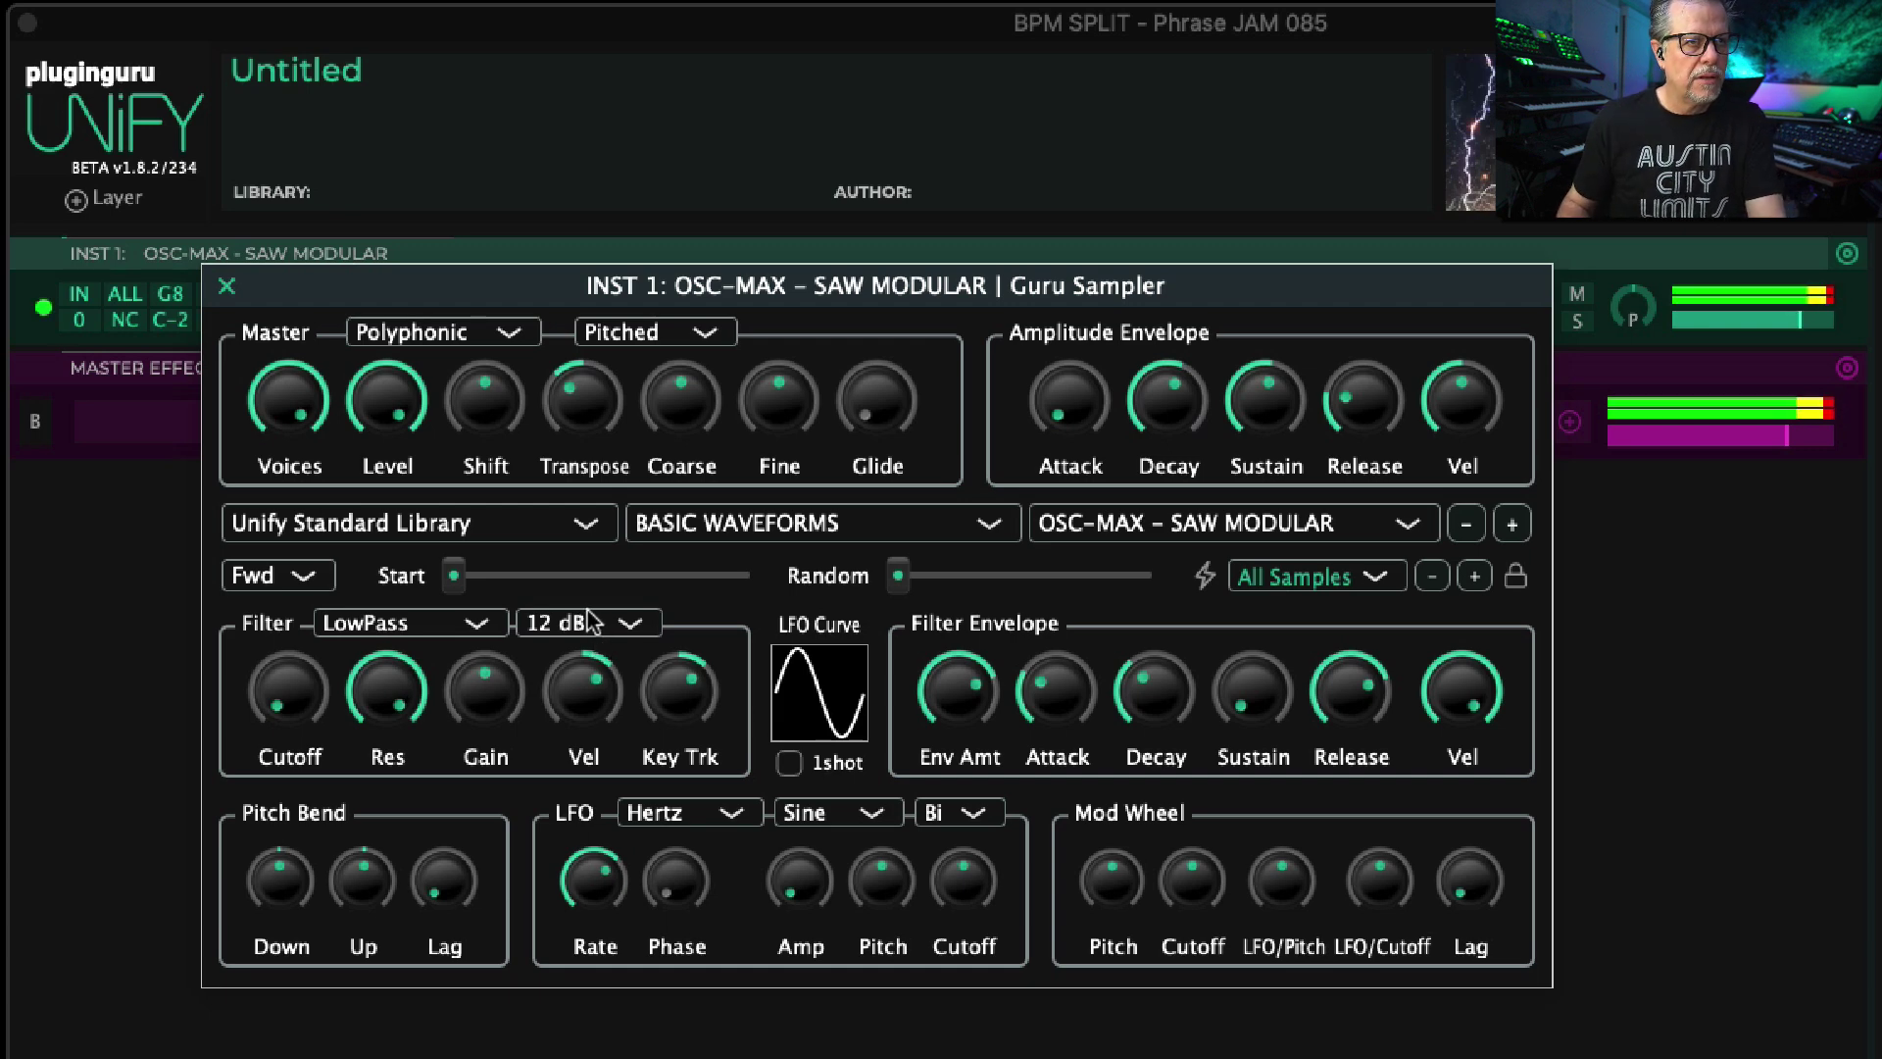
left_click(588, 627)
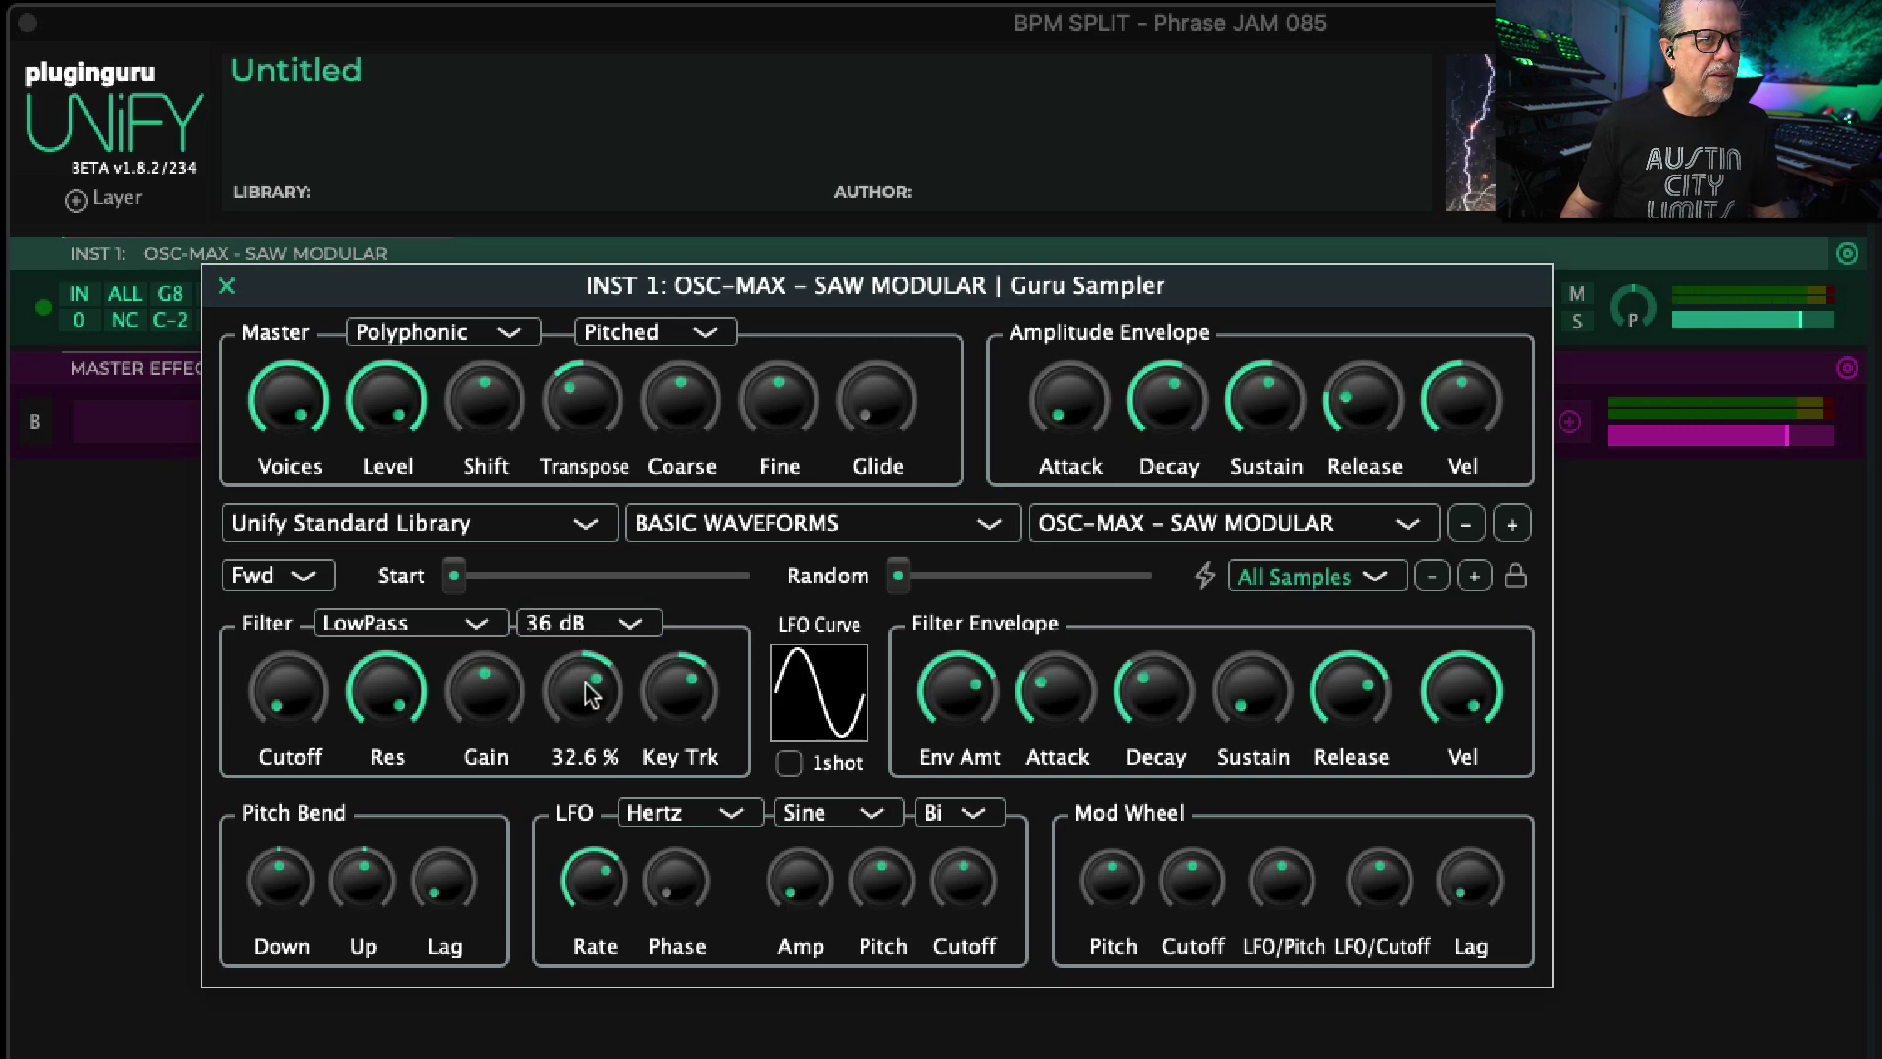
left_click(566, 624)
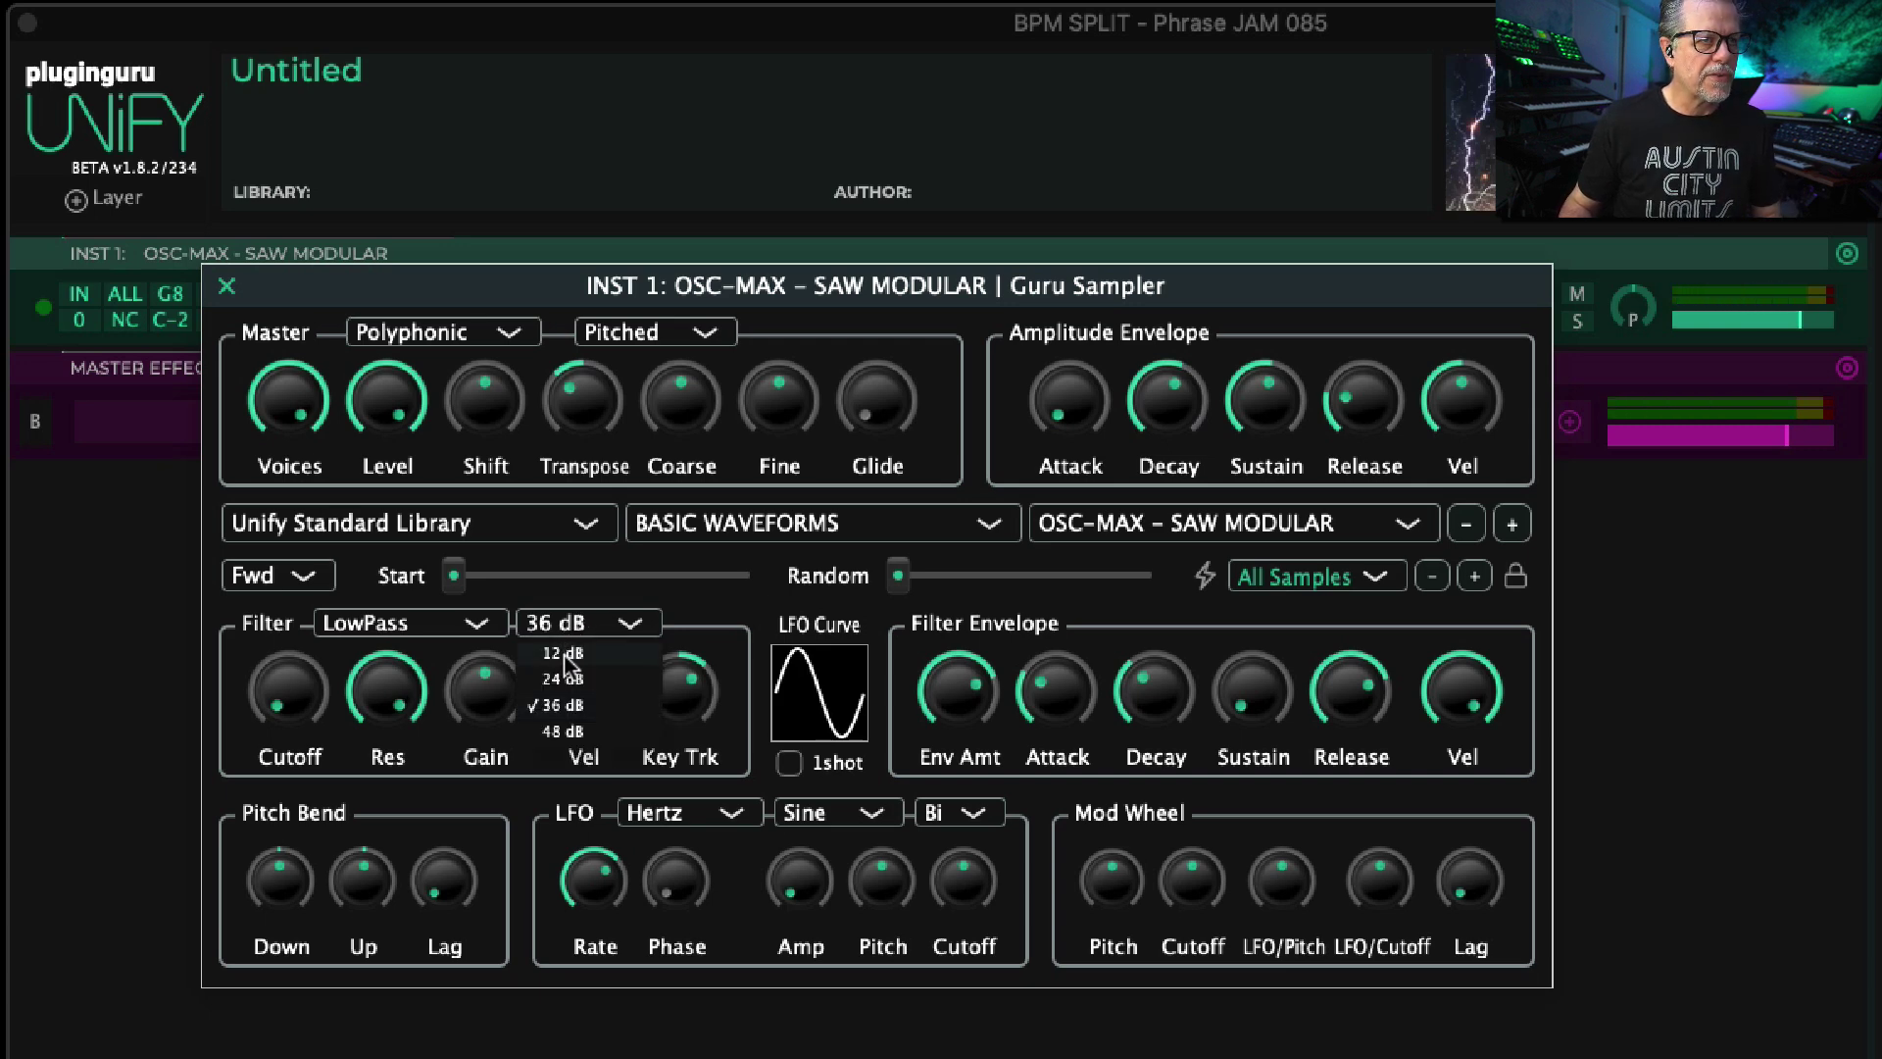
left_click(564, 653)
Step: Raise the filter key tracking slightly, and try a 4.5 dB filter gain before resetting it to 0.0 dB
left_click_drag(680, 686, 725, 702)
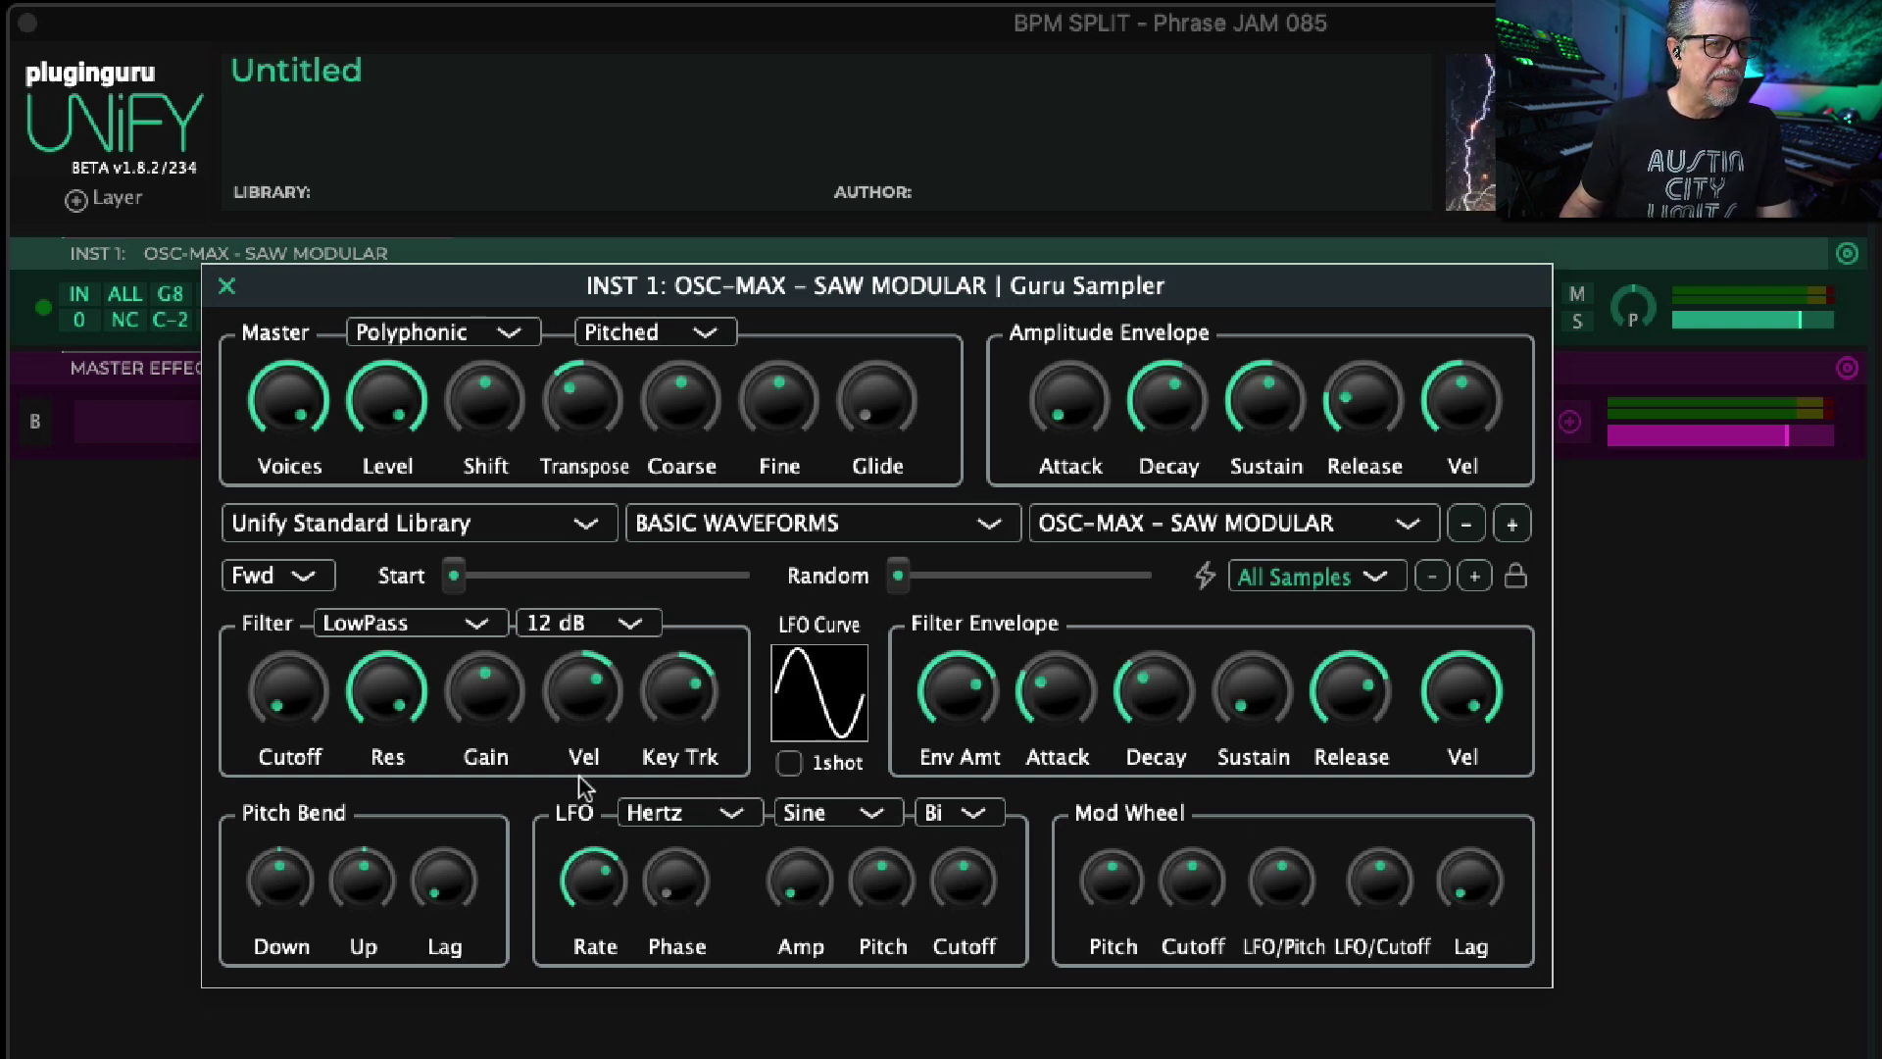
left_click_drag(490, 755, 498, 705)
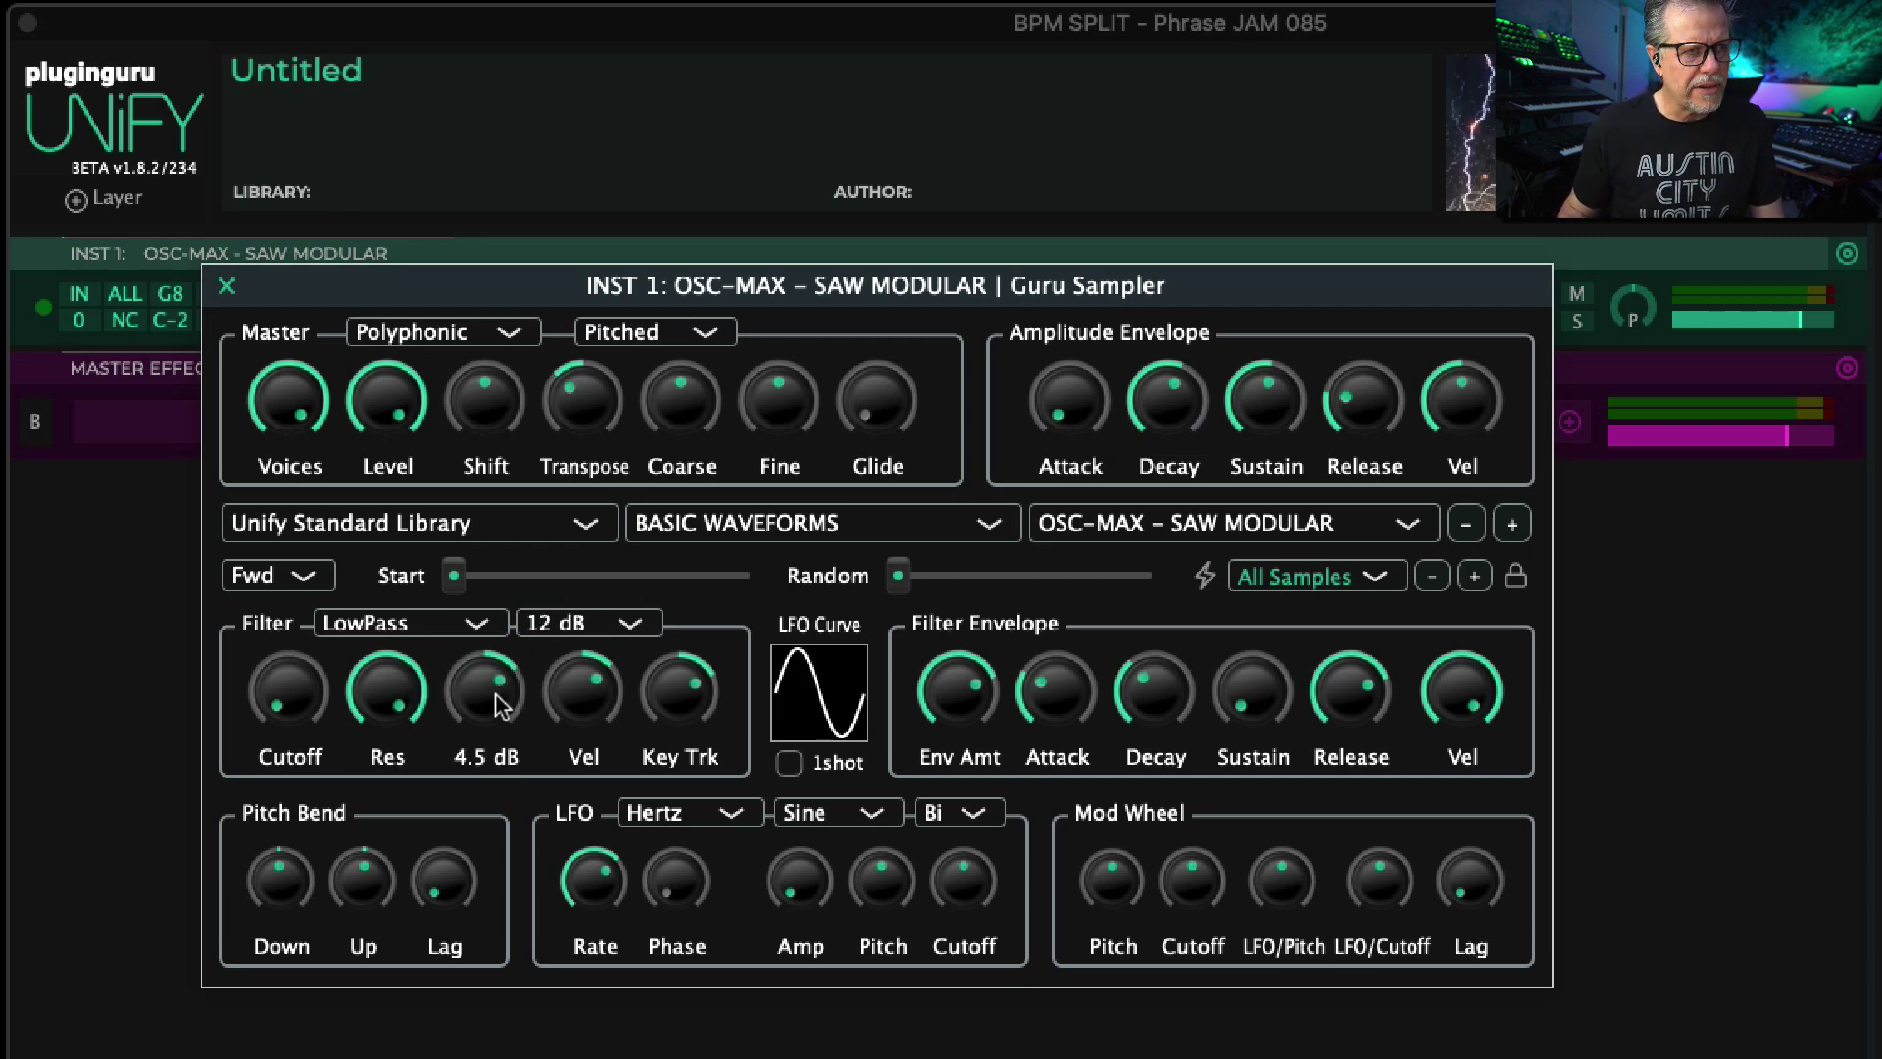
double_click(493, 704)
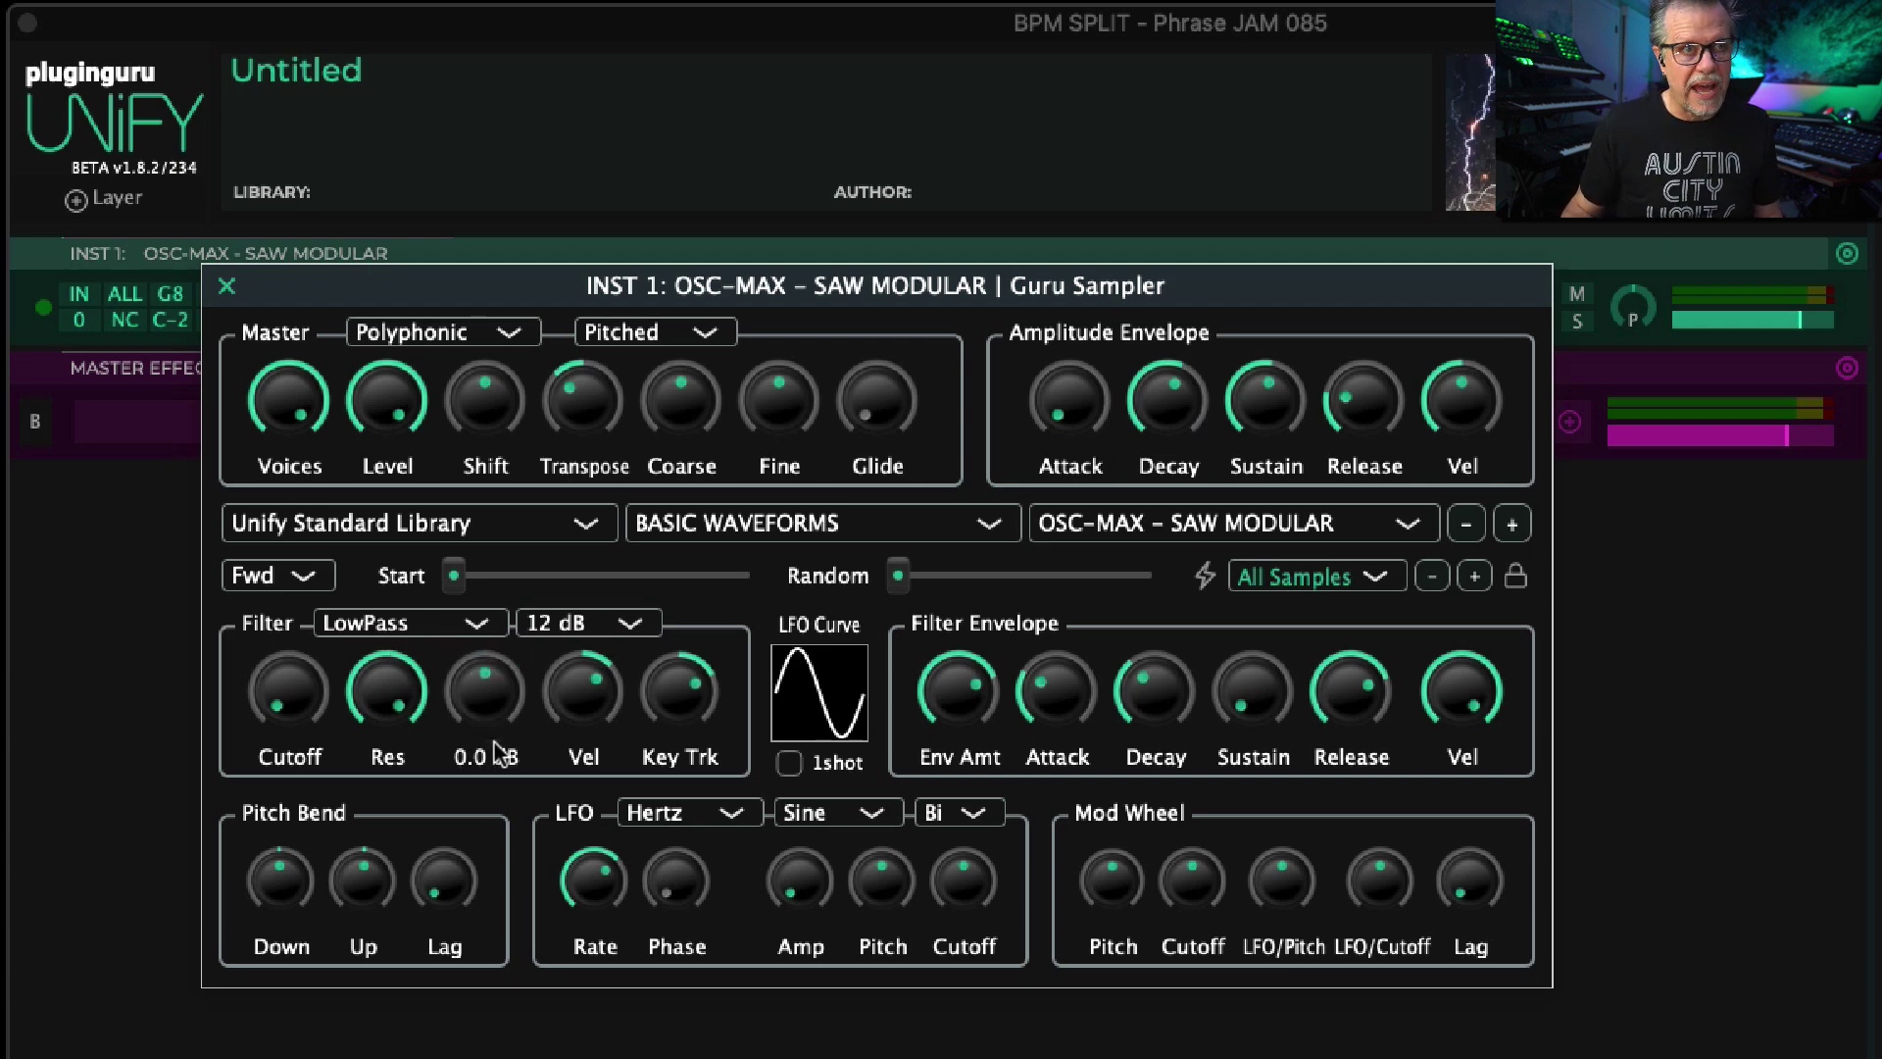
mouse_move(490, 702)
left_mouse_down()
mouse_move(492, 780)
mouse_move(492, 666)
mouse_move(492, 695)
left_mouse_up()
double_click(492, 698)
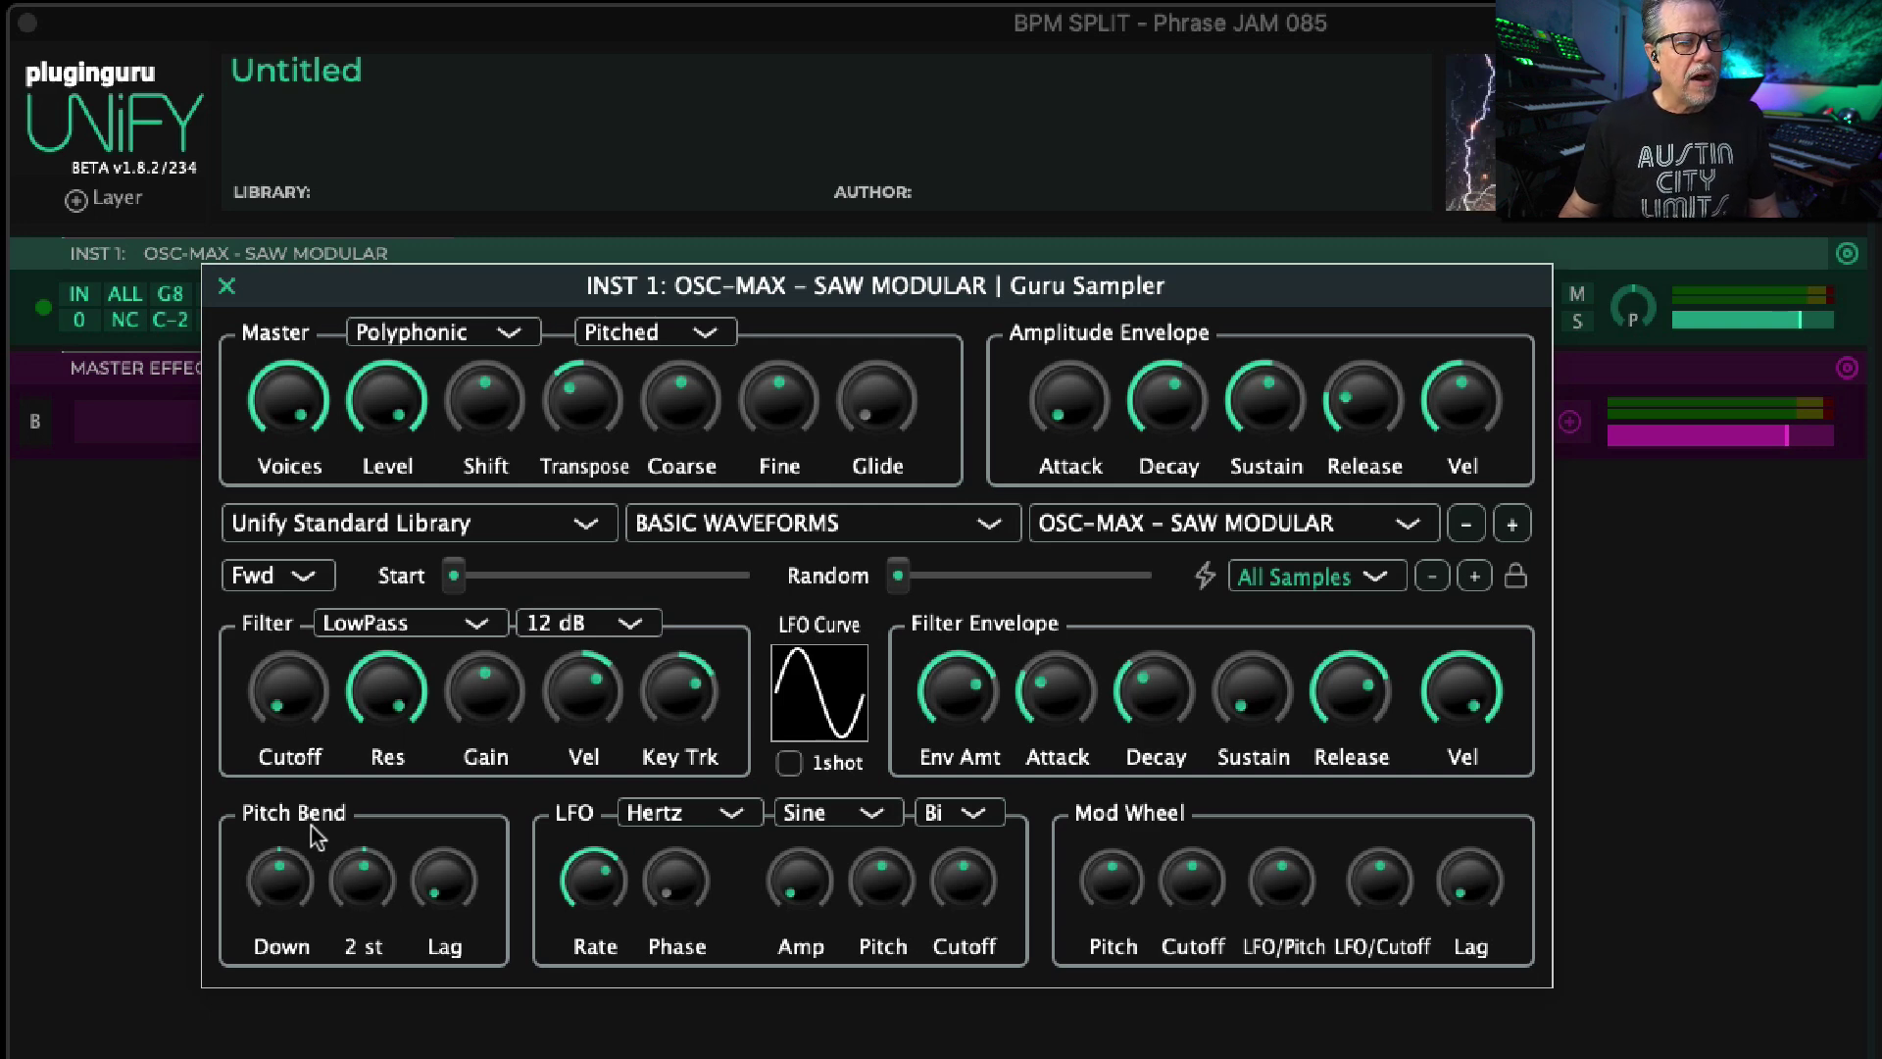
Step: Try pitch bend down ranges of 48 st, 46 st and negative values, and a pitch bend up range of 21 st
left_click_drag(284, 953, 382, 585)
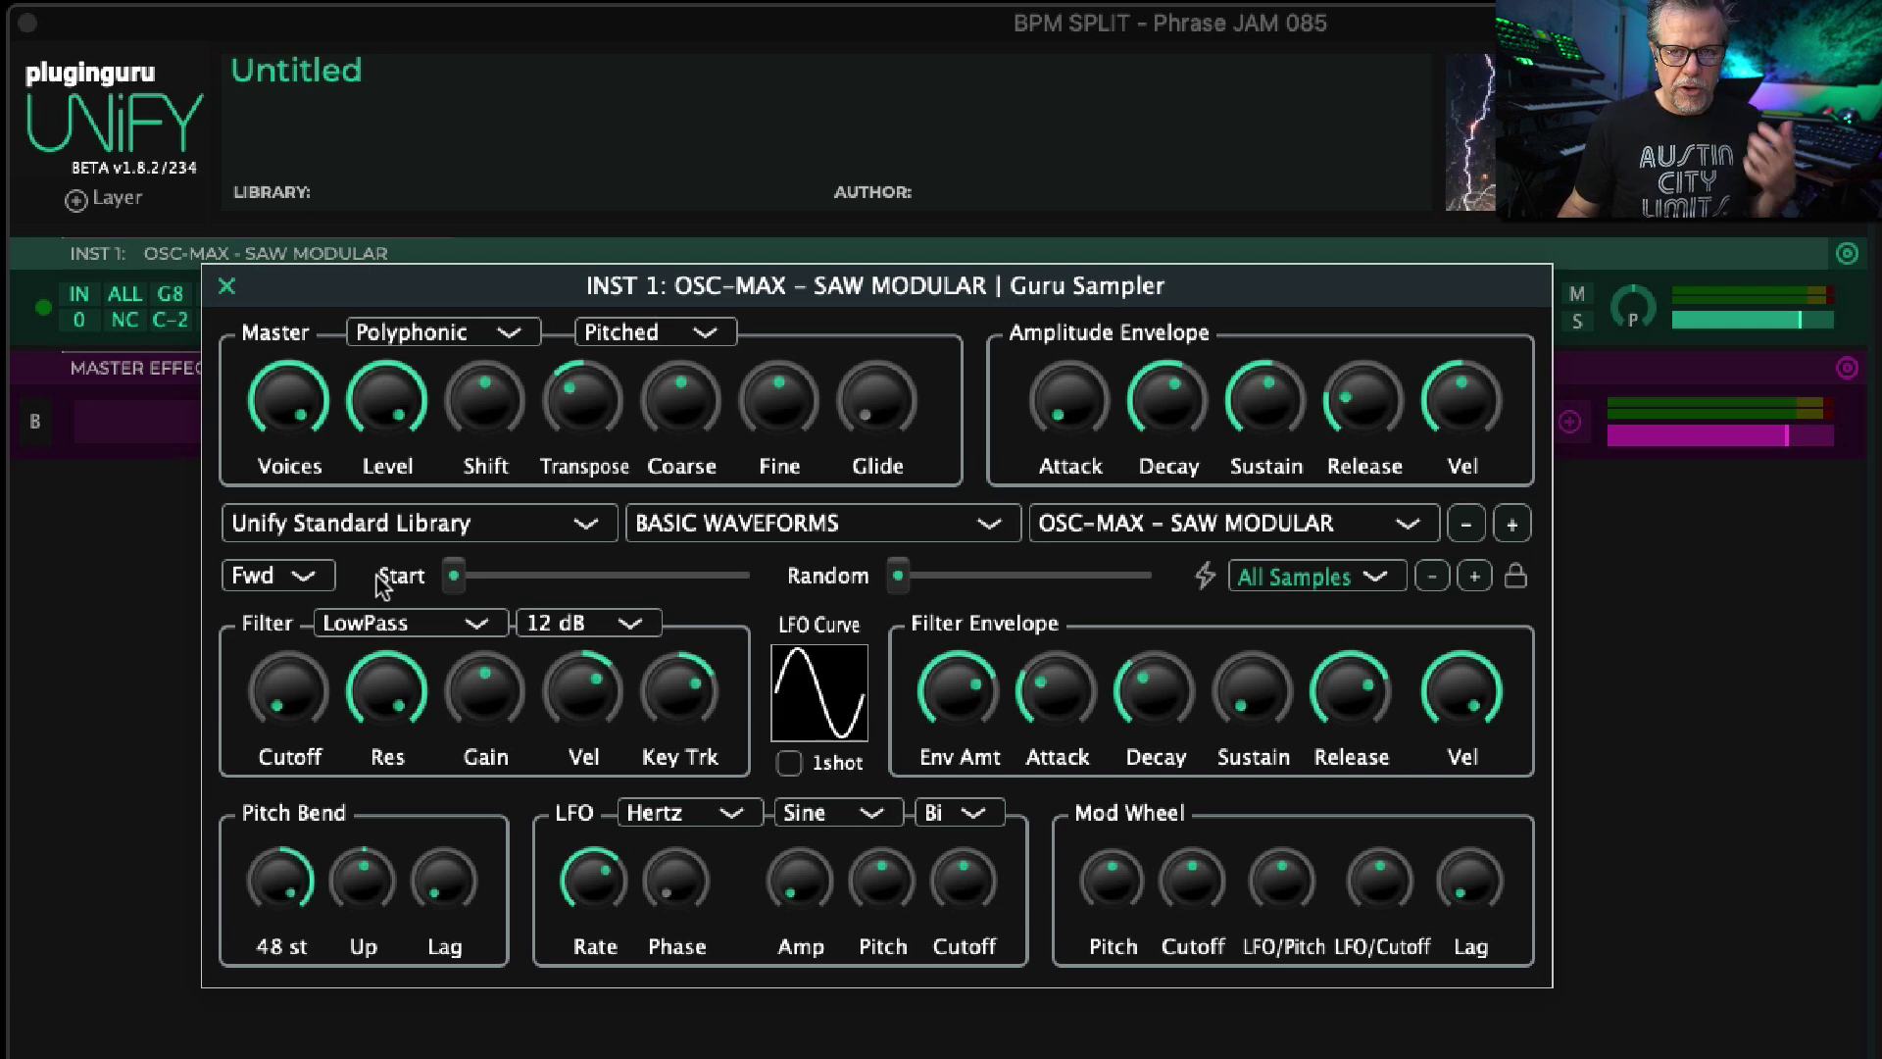
left_click_drag(280, 879, 358, 765)
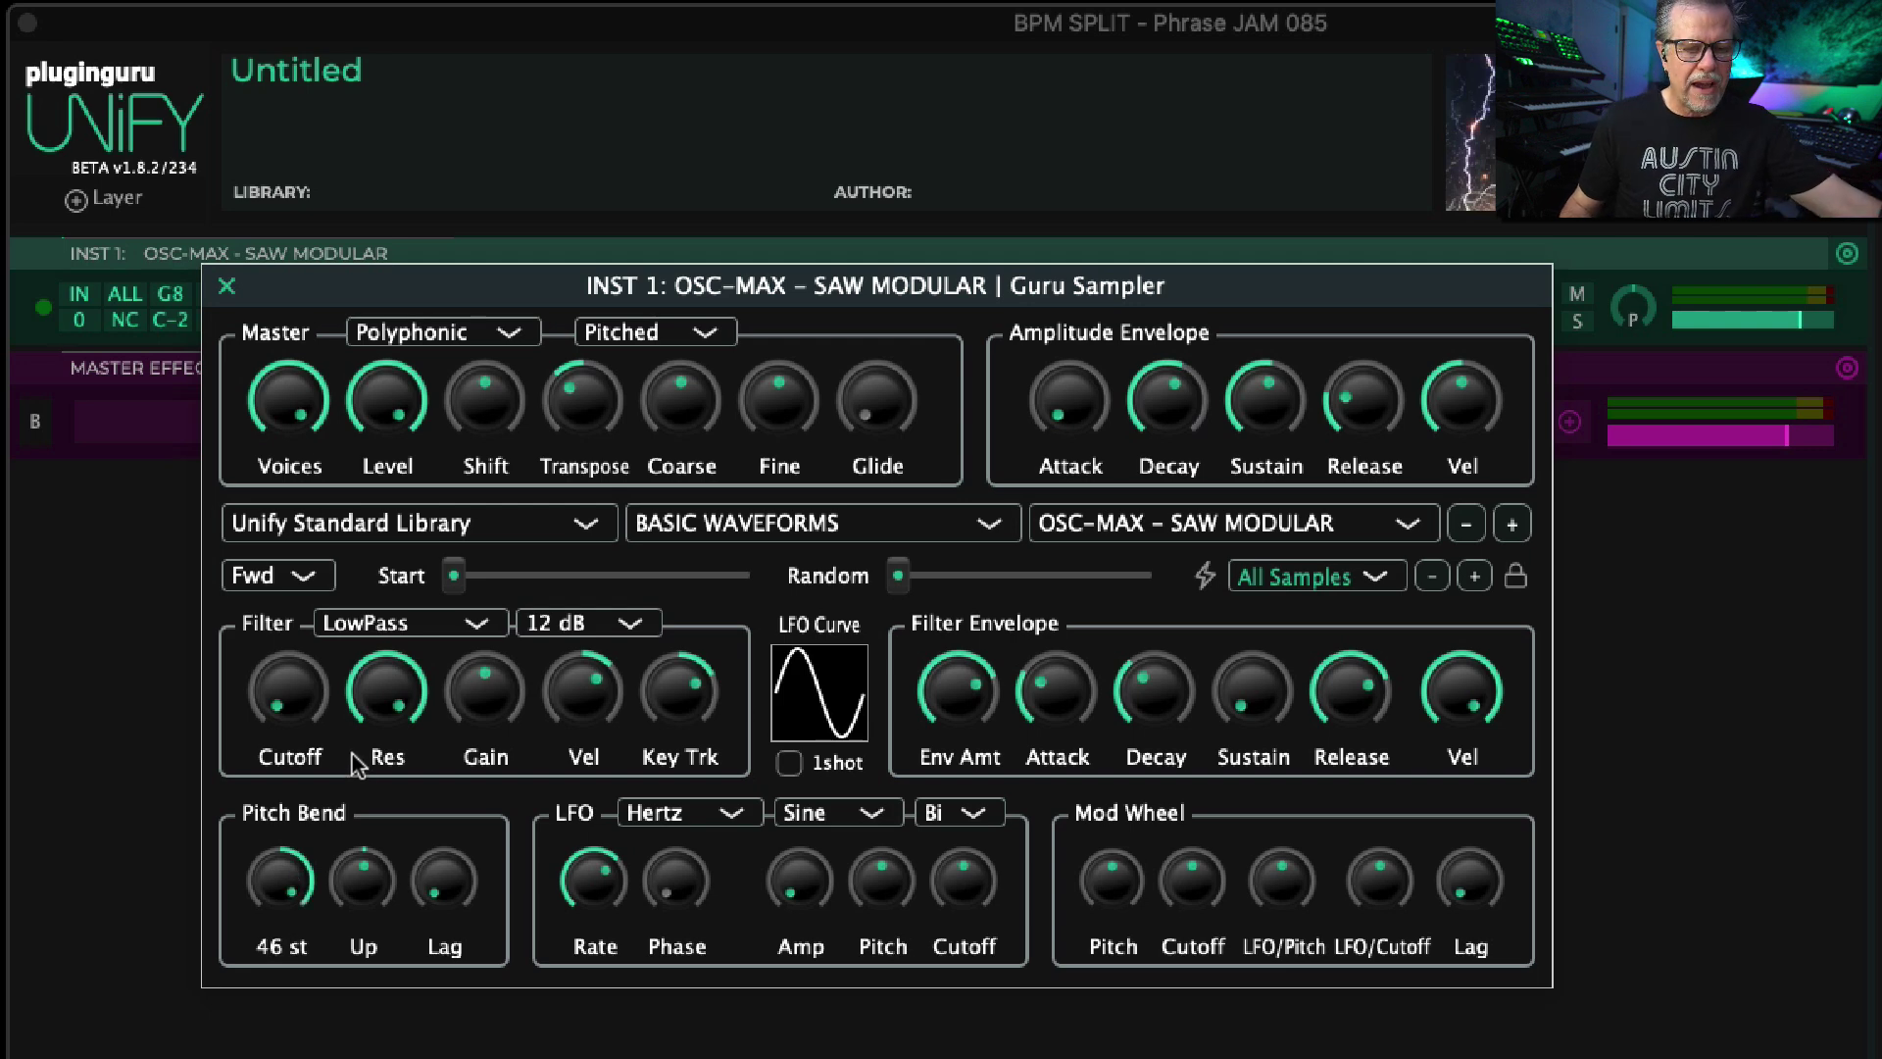
left_click_drag(260, 932, 264, 1015)
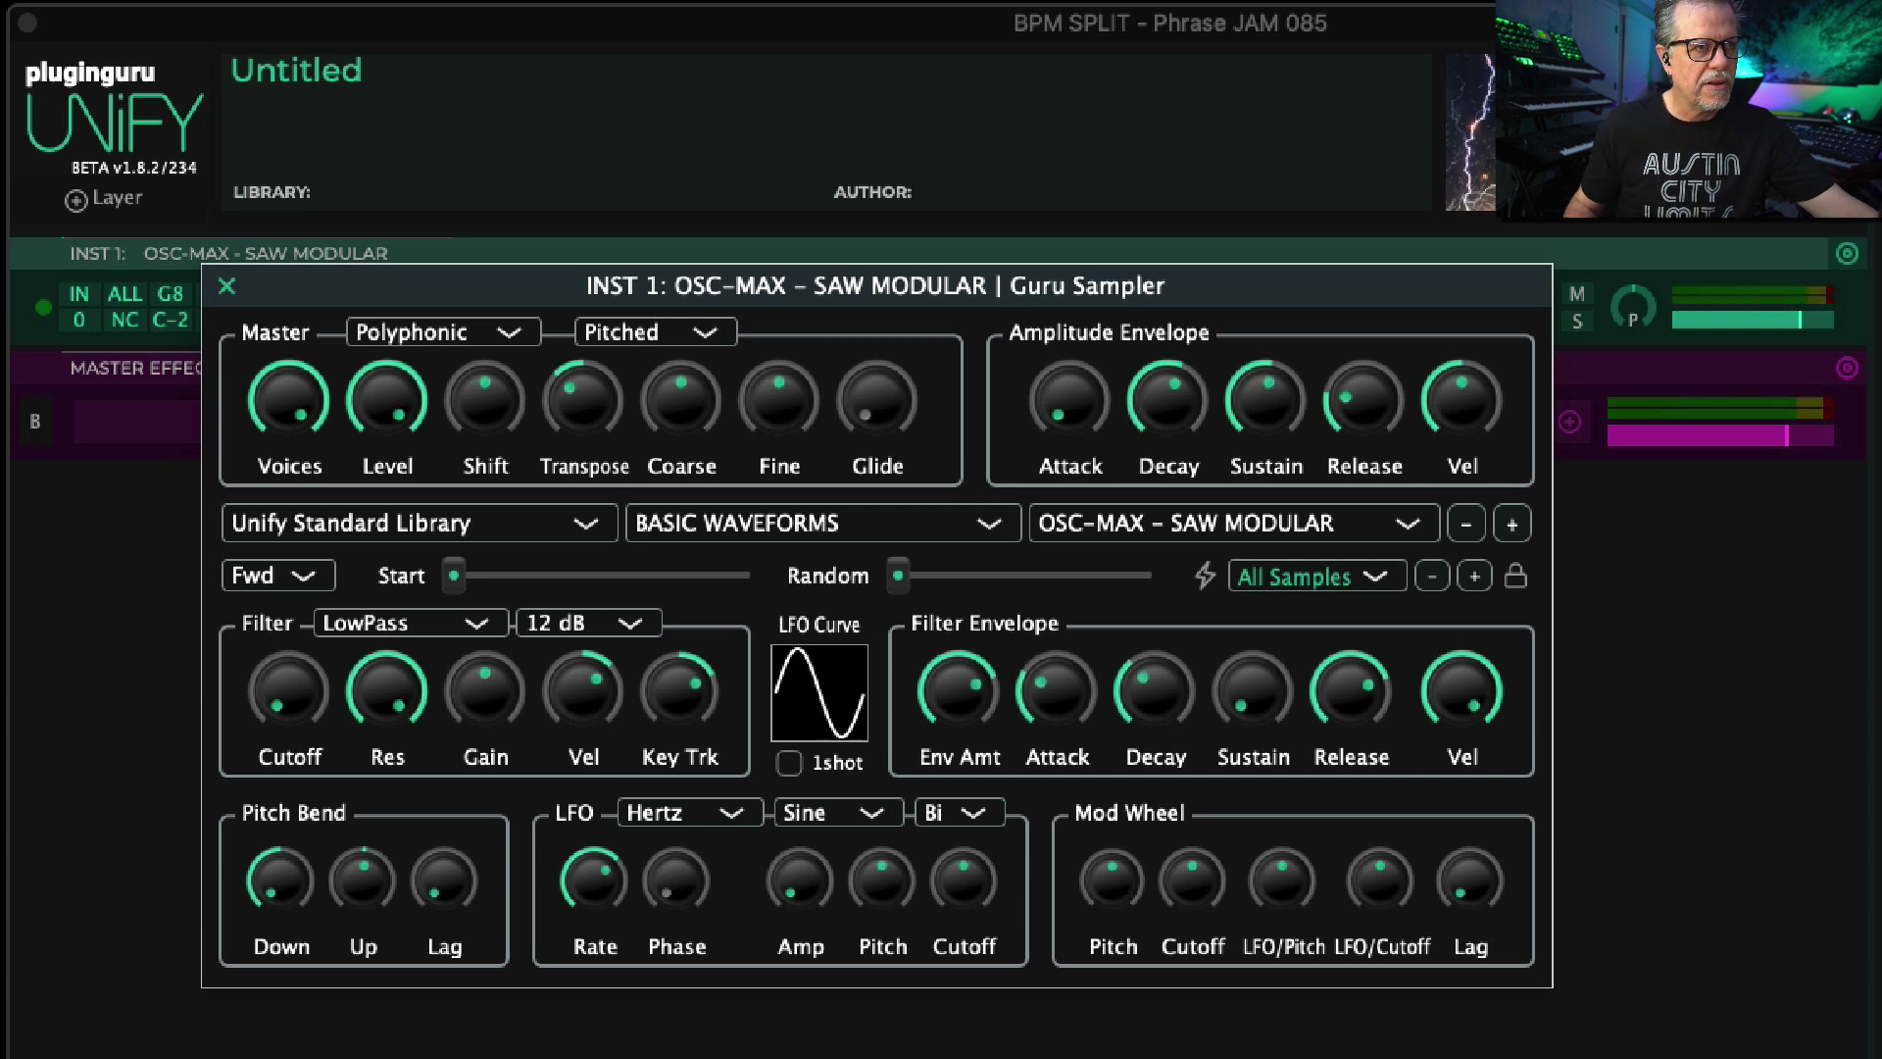
left_click_drag(284, 887, 328, 647)
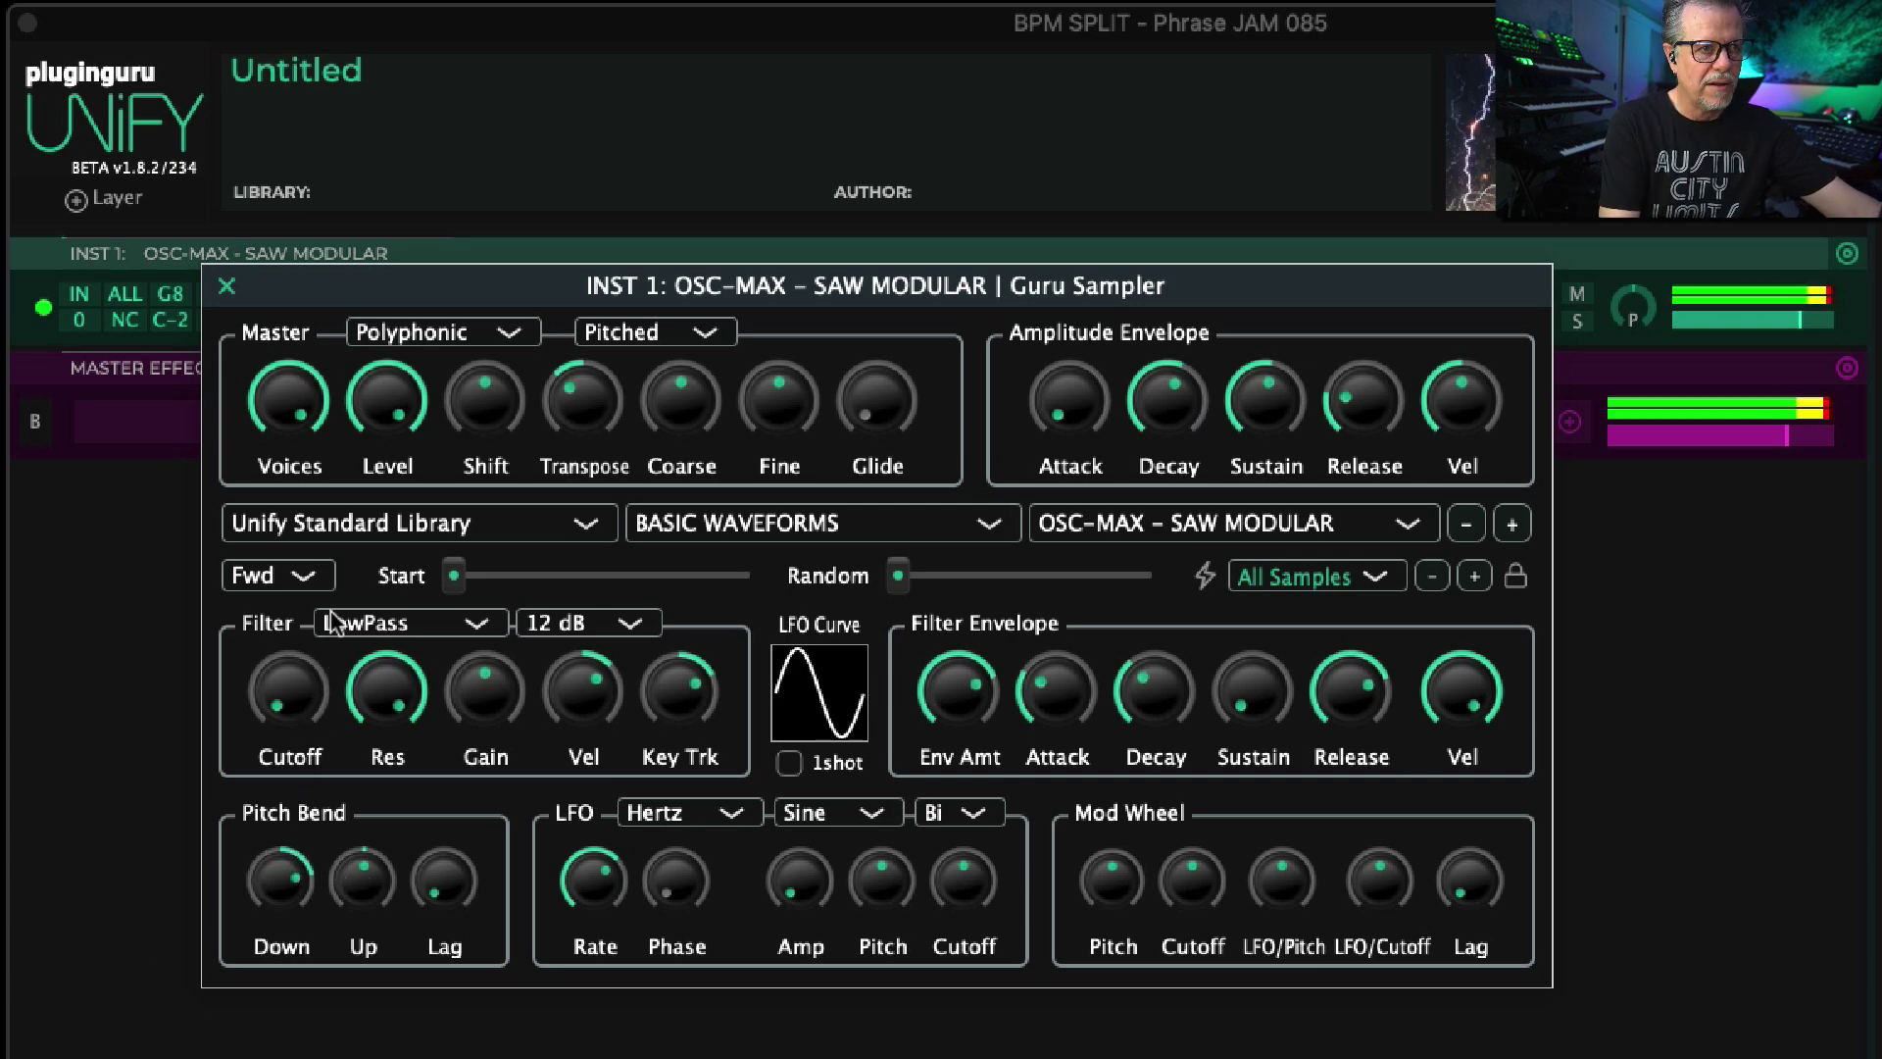
left_click_drag(277, 877, 260, 1039)
mouse_move(361, 872)
left_click_drag(360, 872, 385, 833)
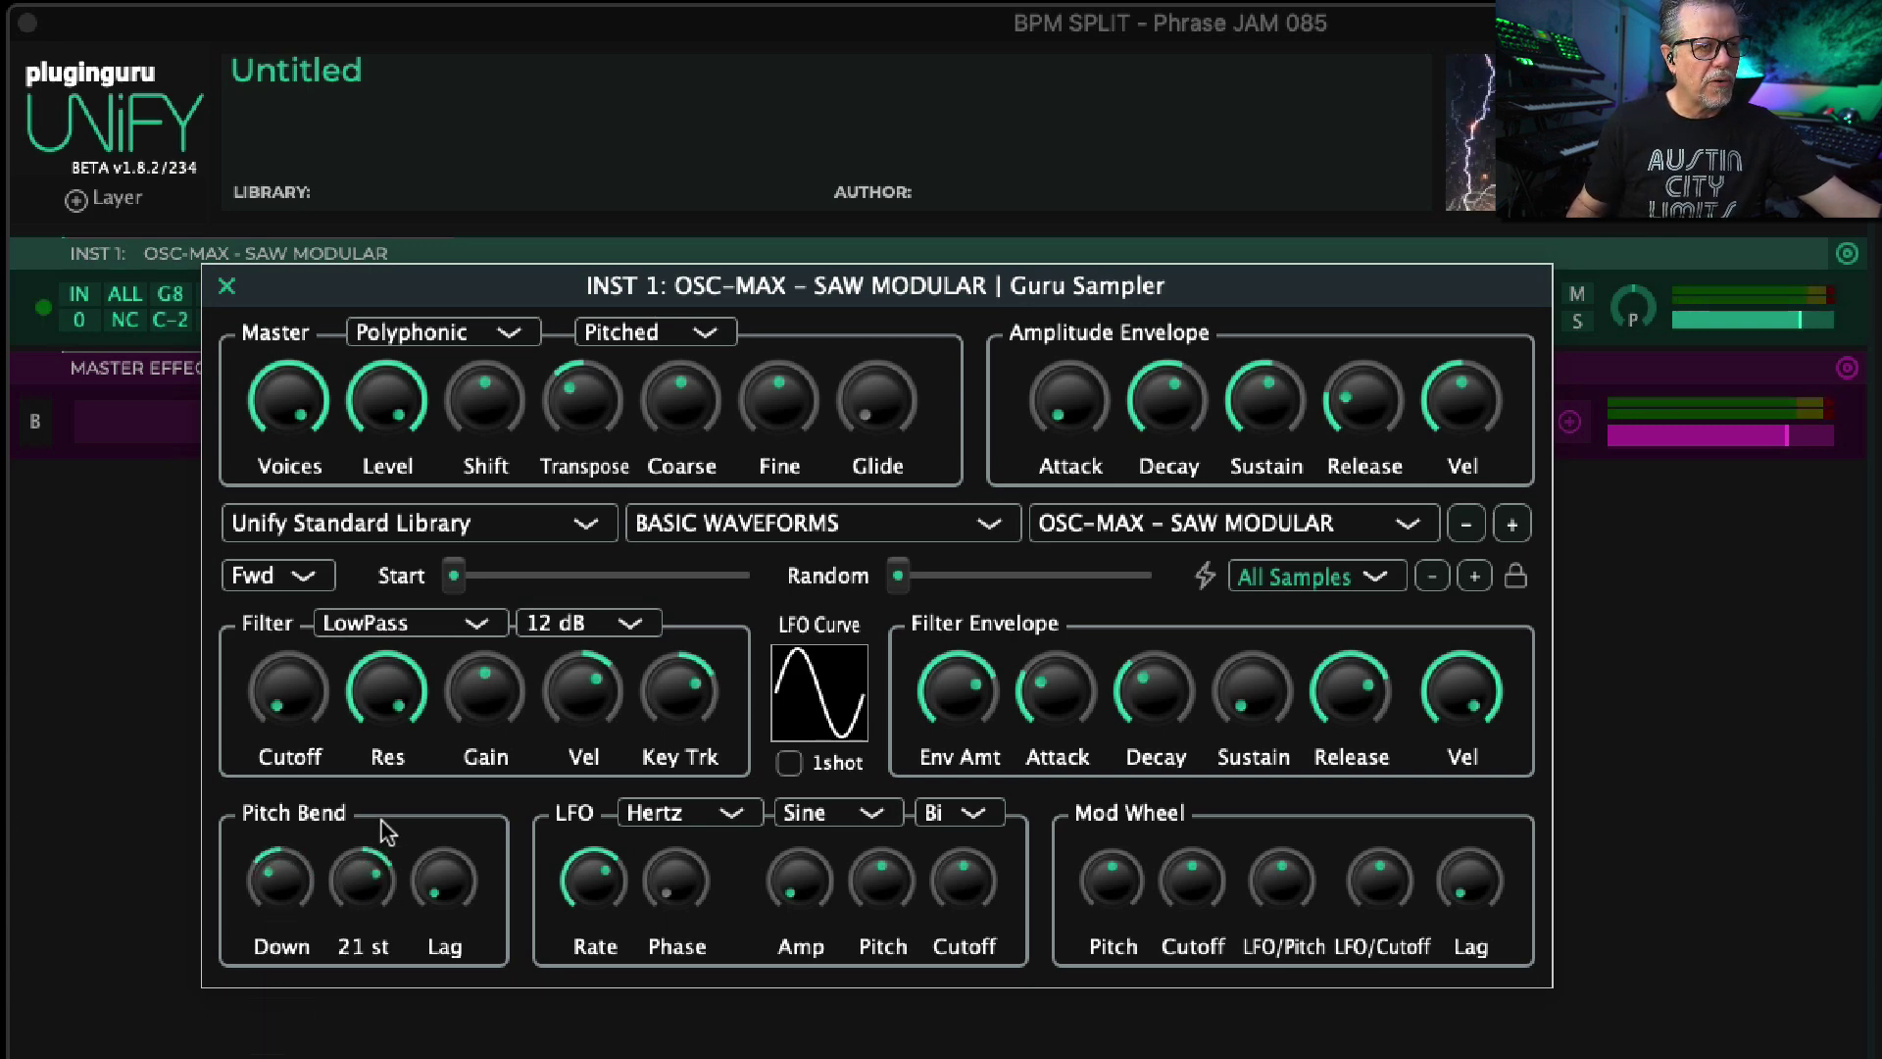
left_click_drag(364, 955, 364, 959)
double_click(386, 865)
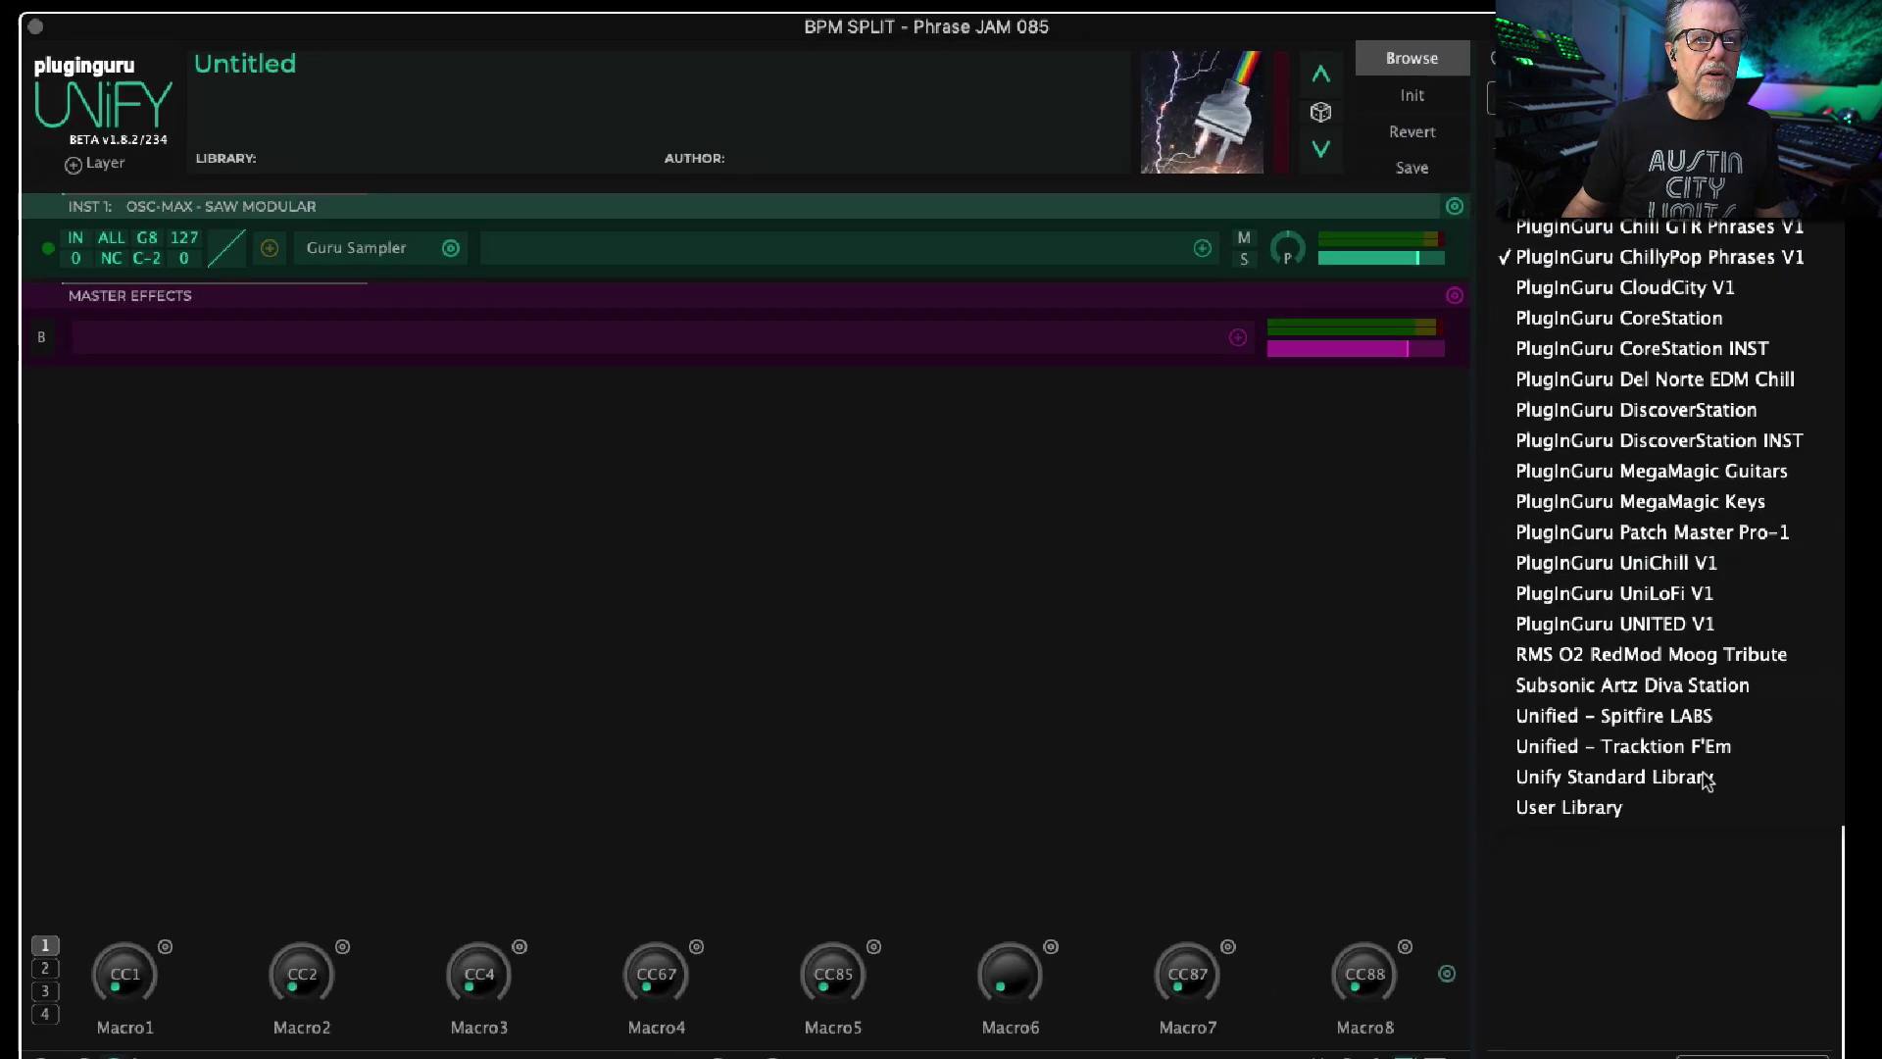
Step: Load the patch "LEAD - Power 64X MONSTER UniGlide" from the Unify Standard Library
left_click(1714, 824)
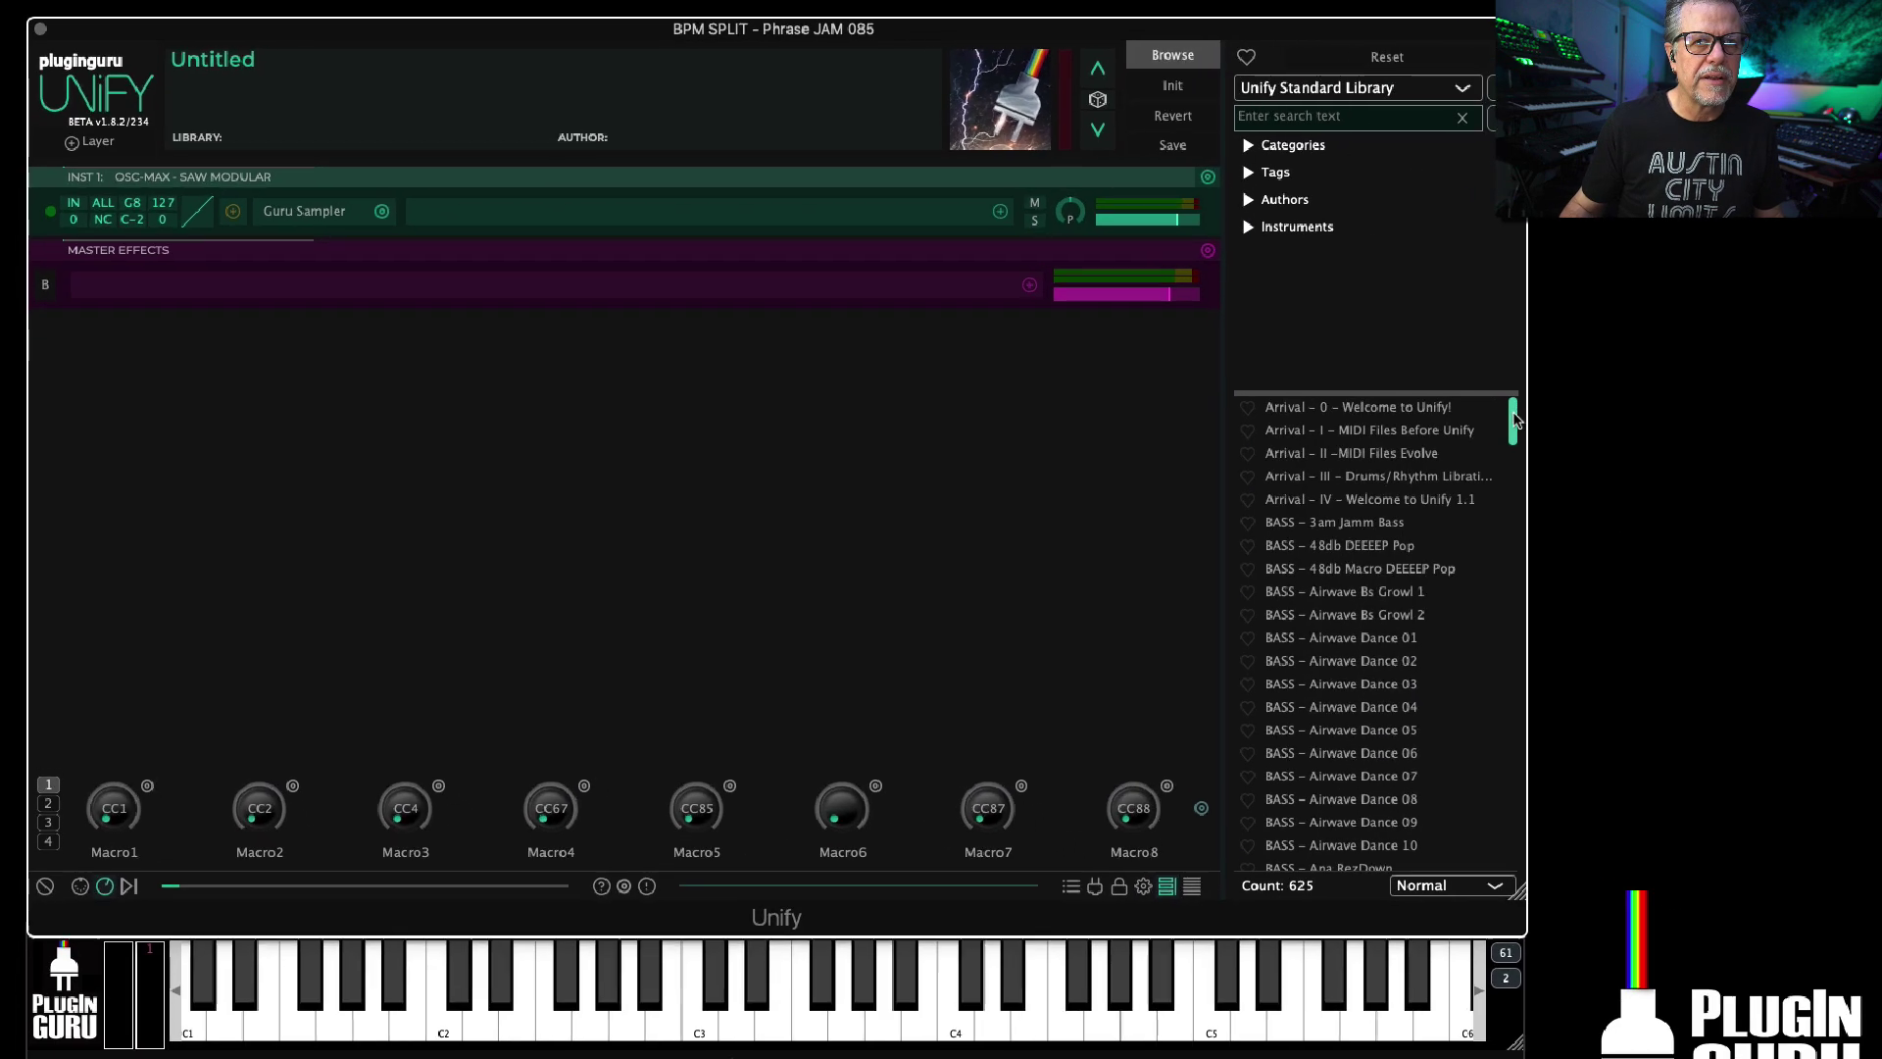
left_click_drag(1514, 419, 1512, 674)
left_click_drag(1421, 634, 1420, 639)
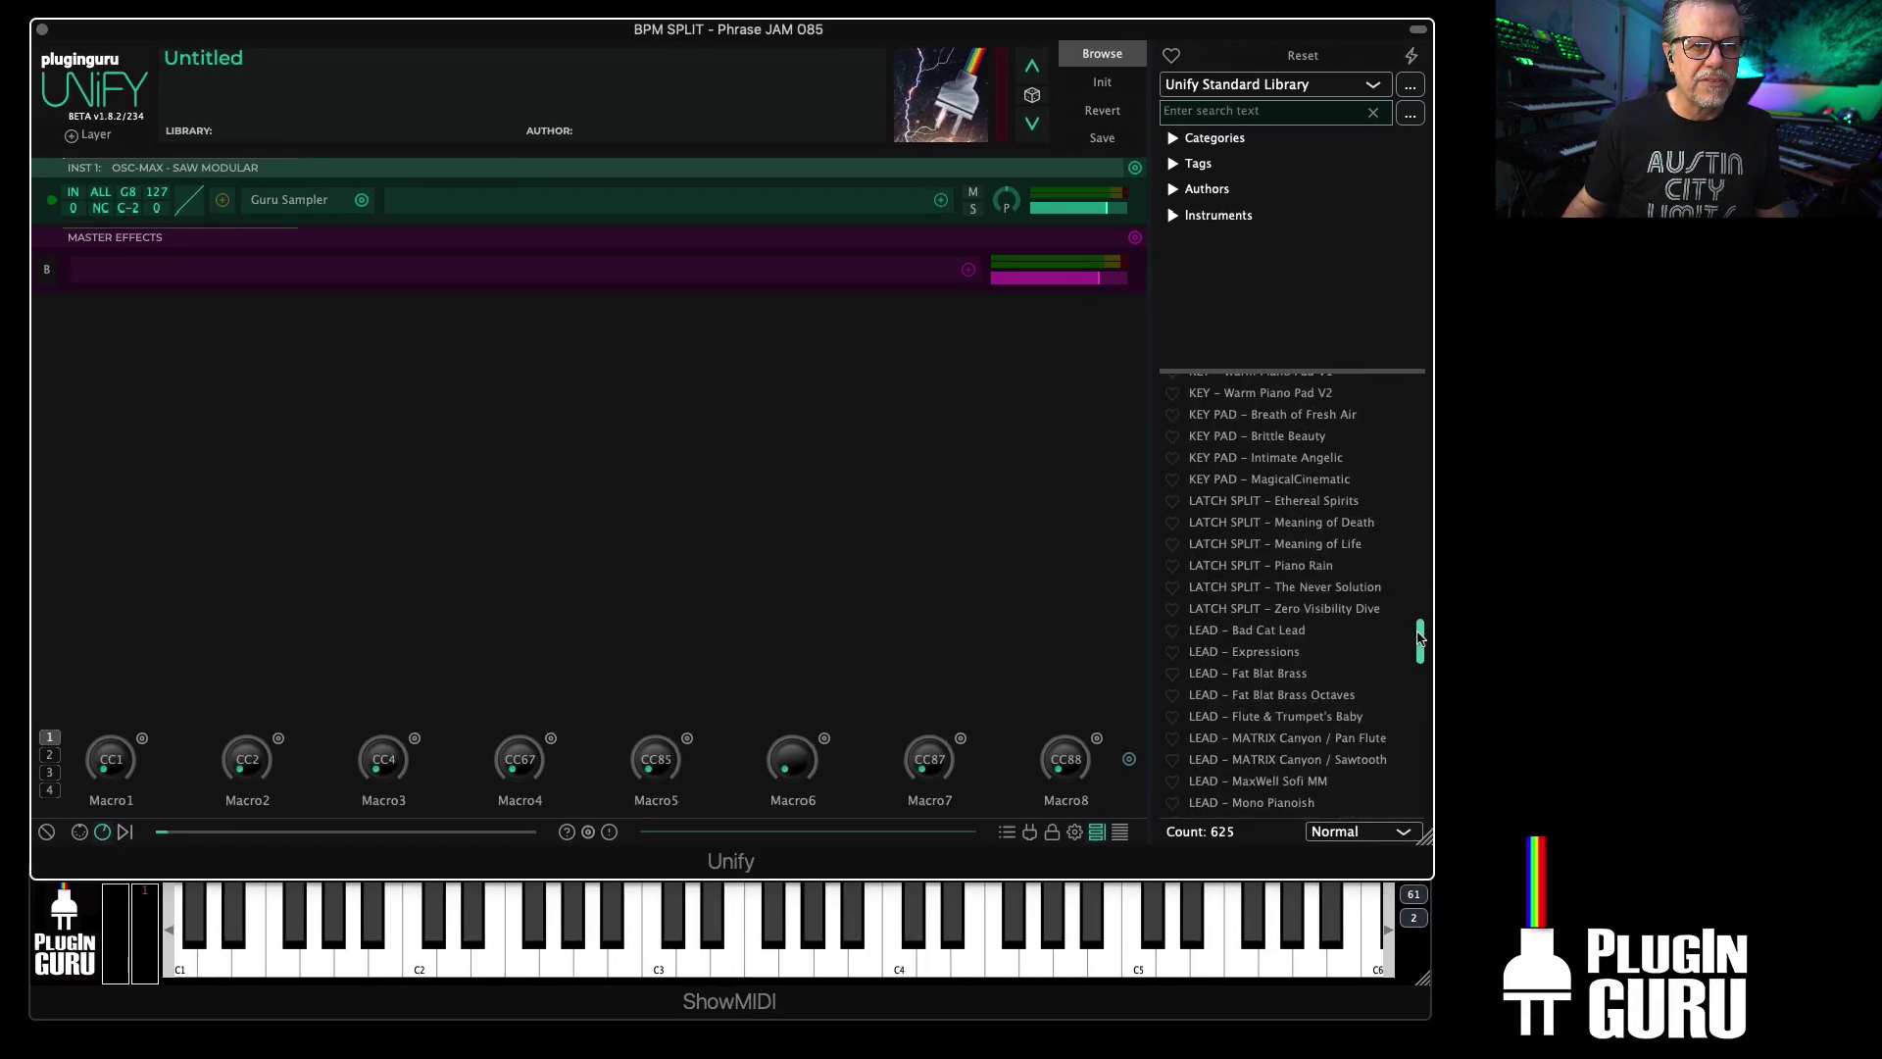
scroll(1289, 677, "down", 6)
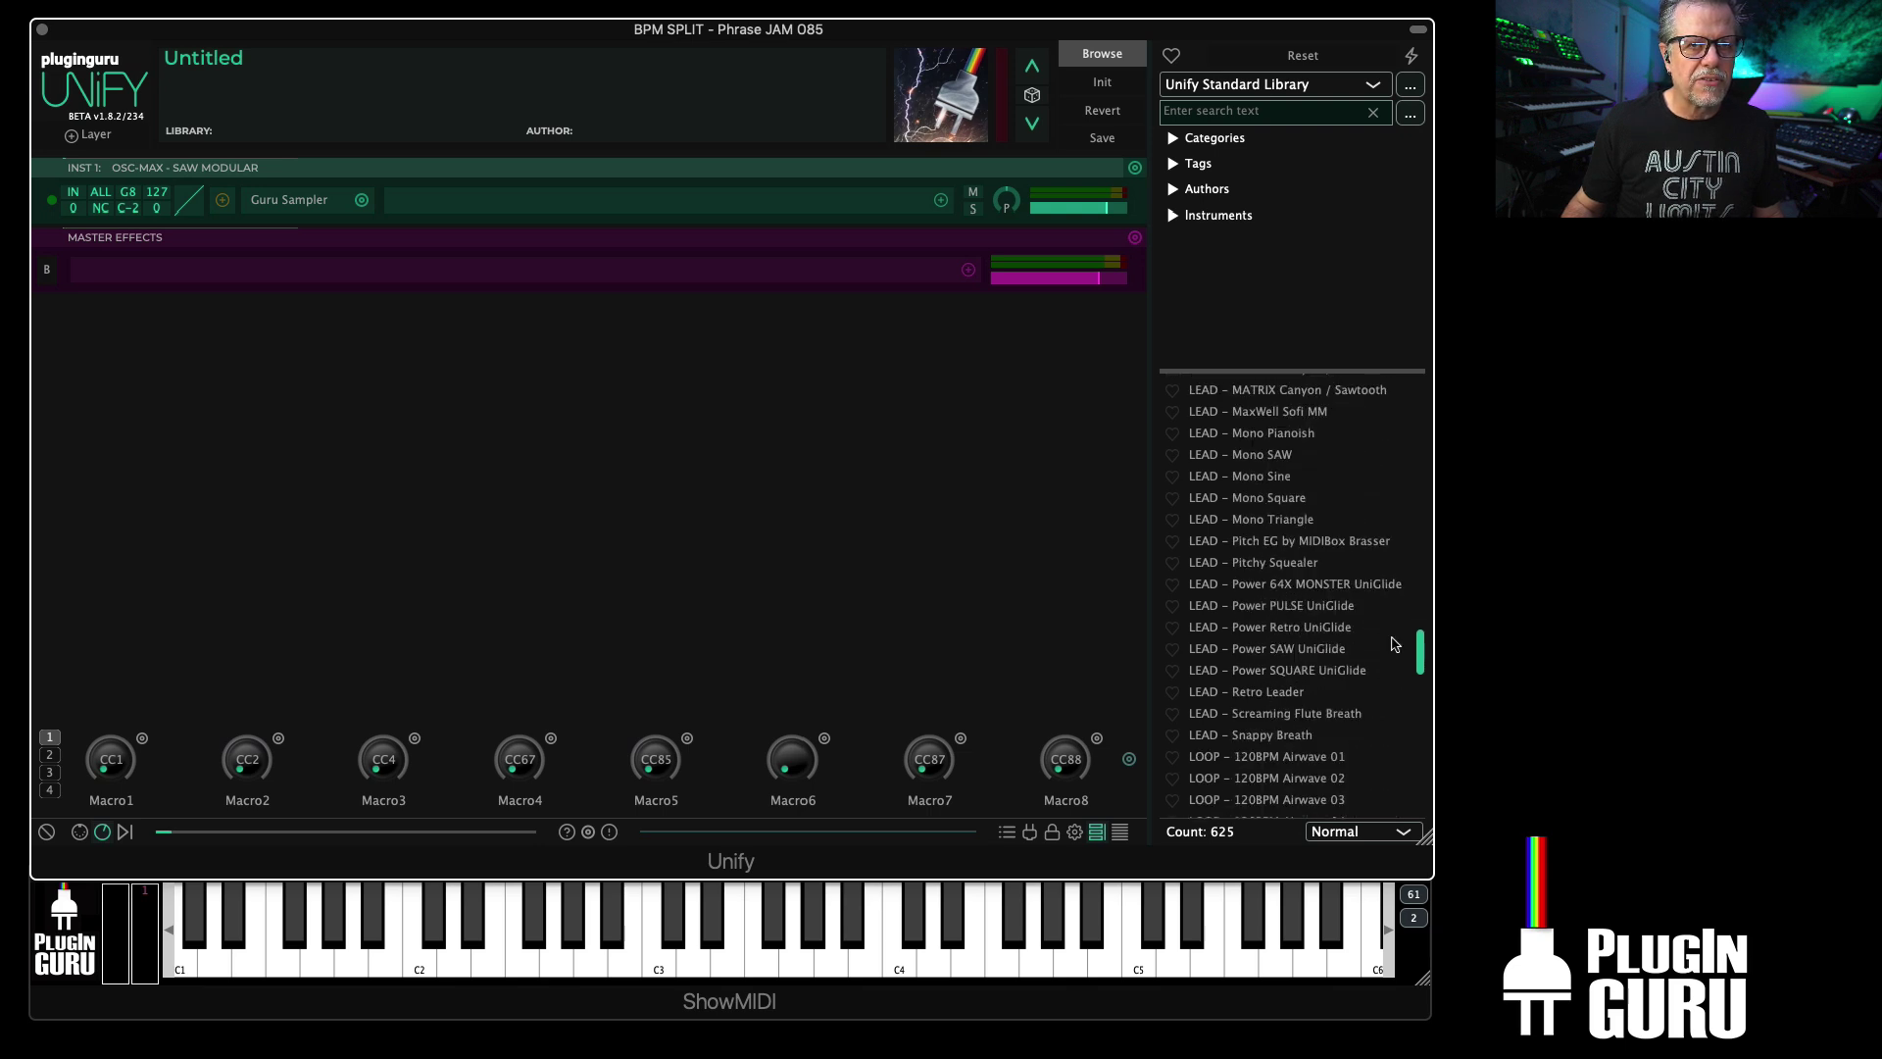
left_click(1304, 584)
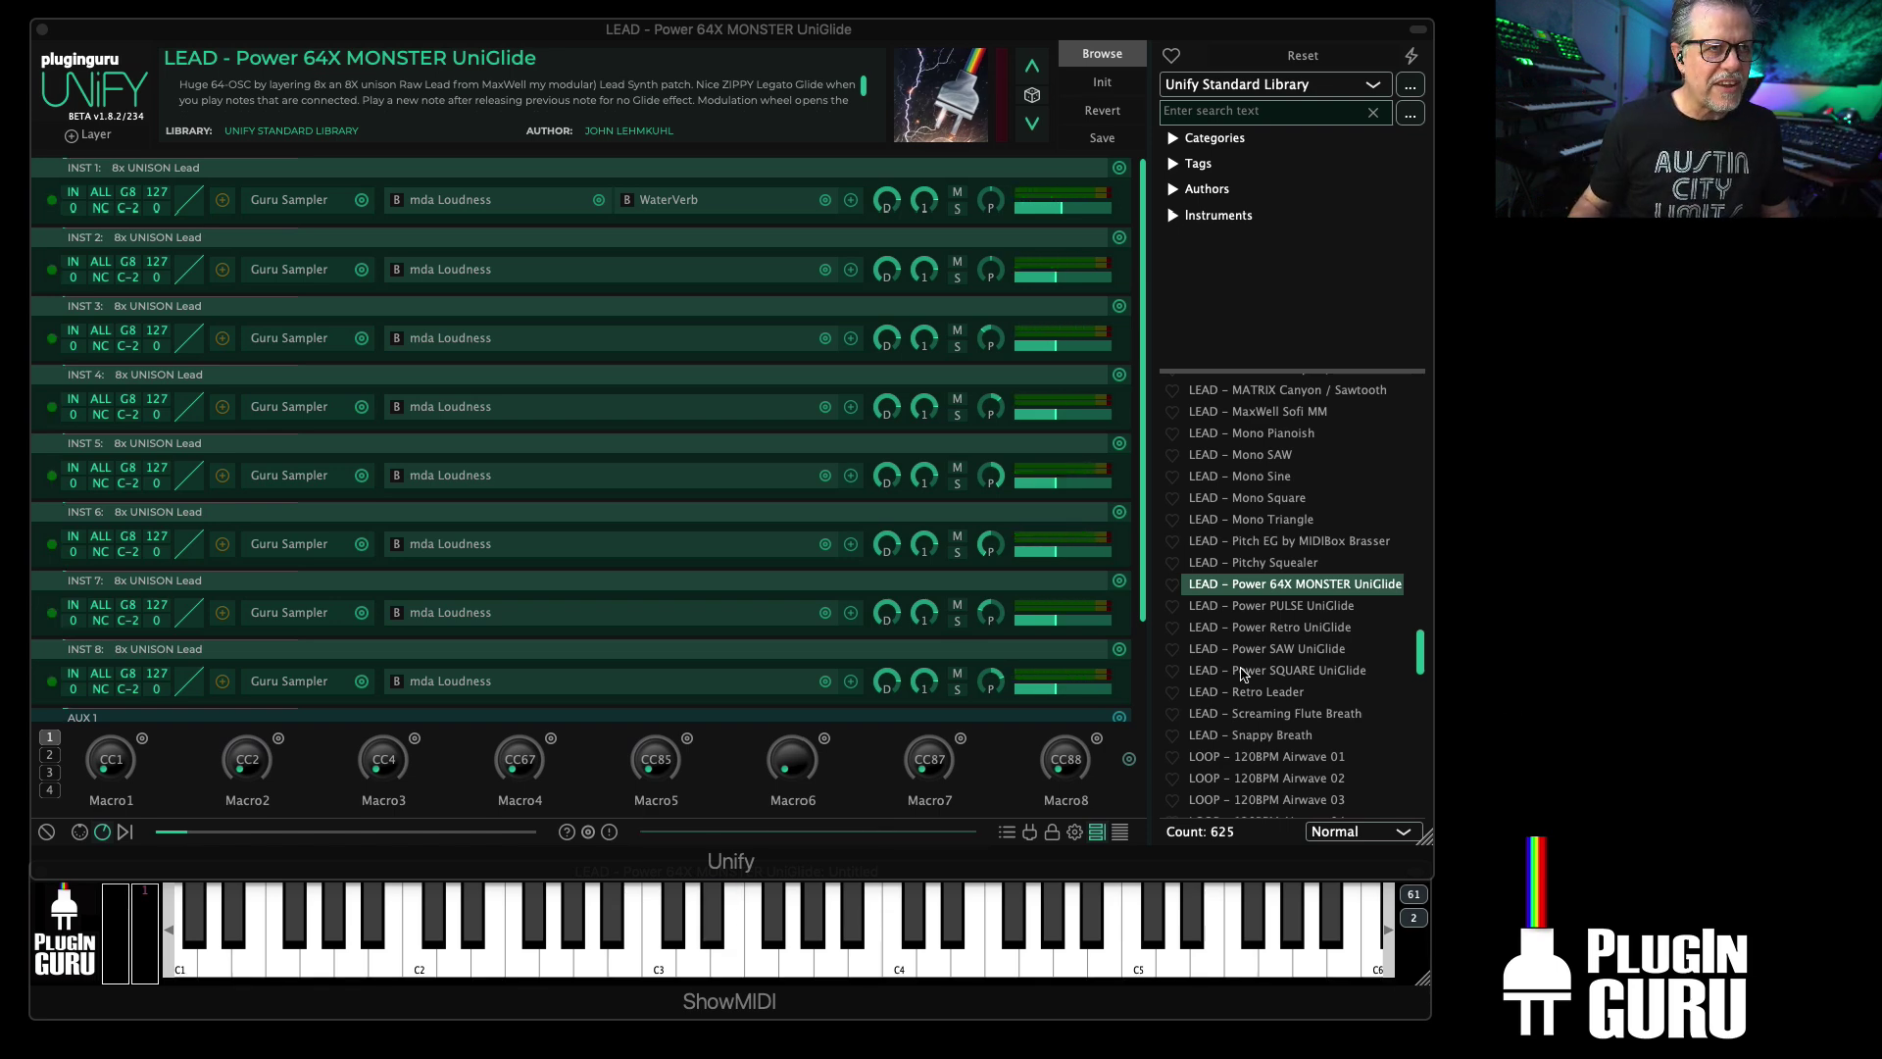
Step: Inspect the Guru Sampler settings of the INST 1 8x UNISON Lead layer and close them
left_click(276, 218)
left_click(276, 205)
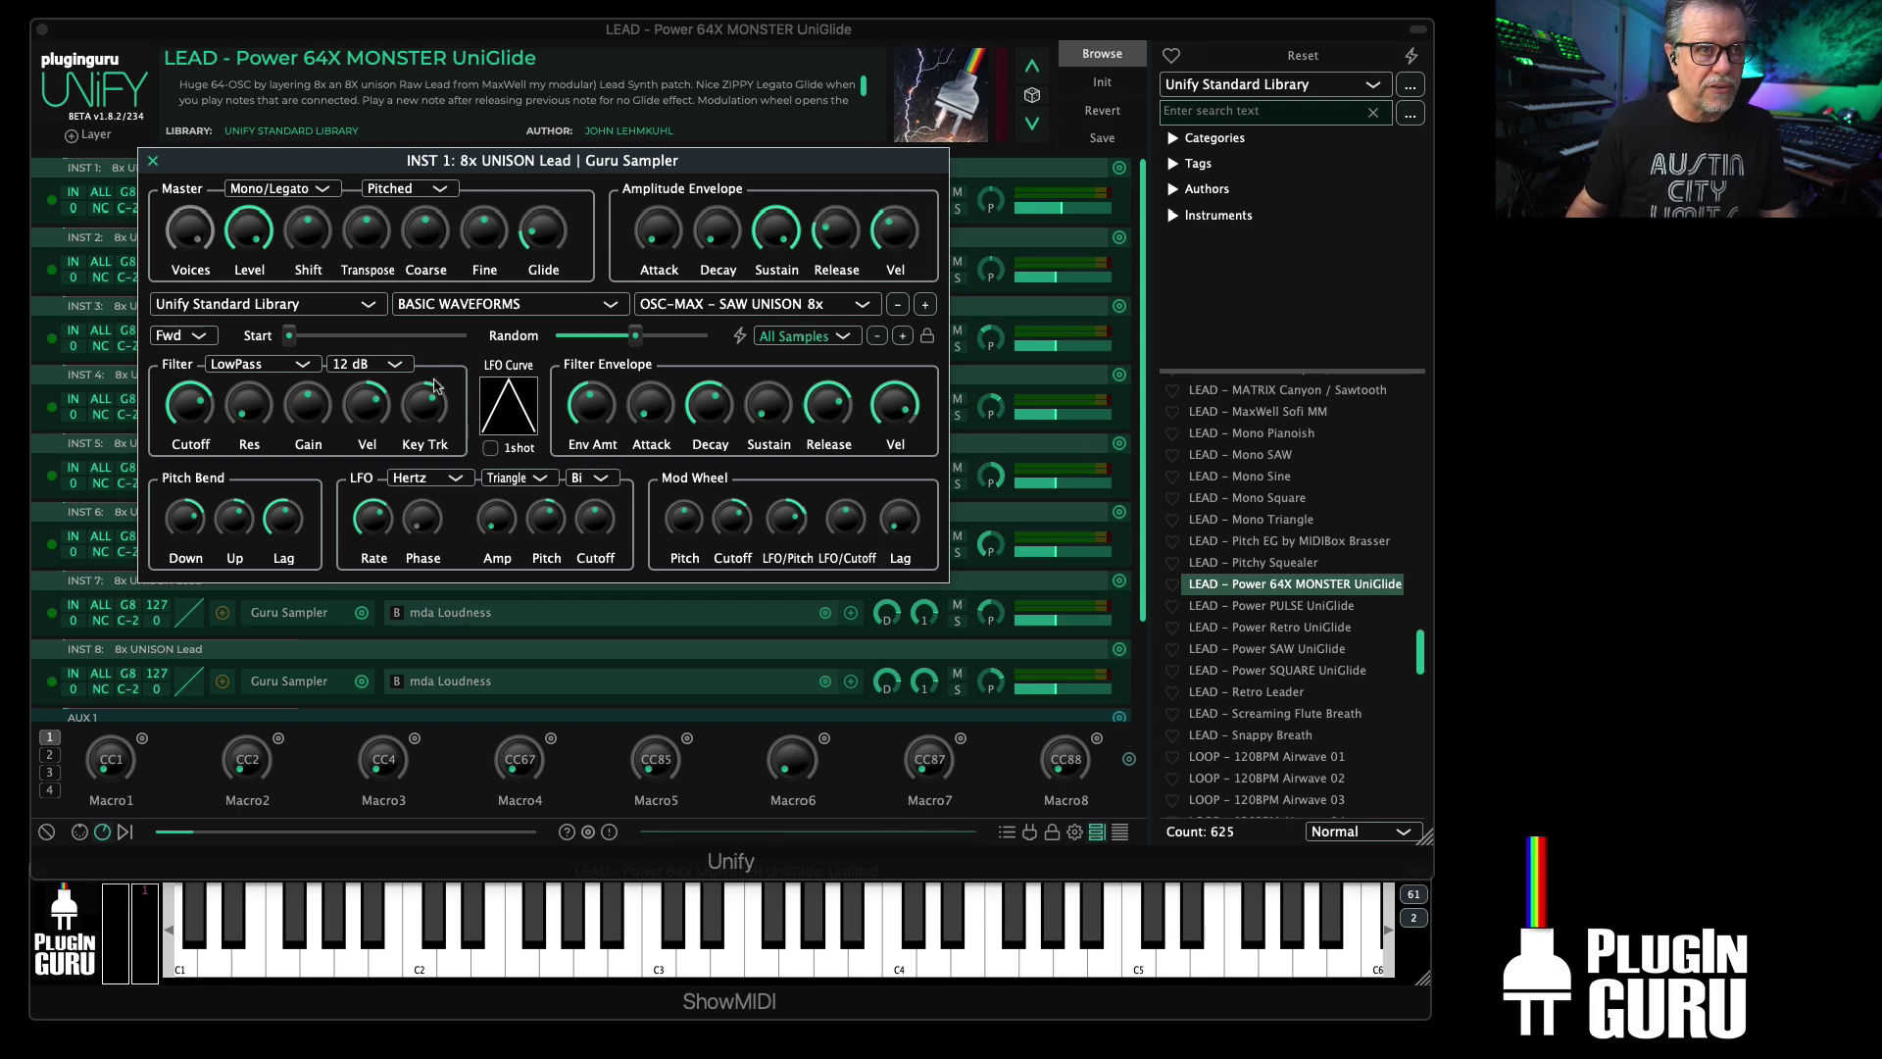
left_click(154, 162)
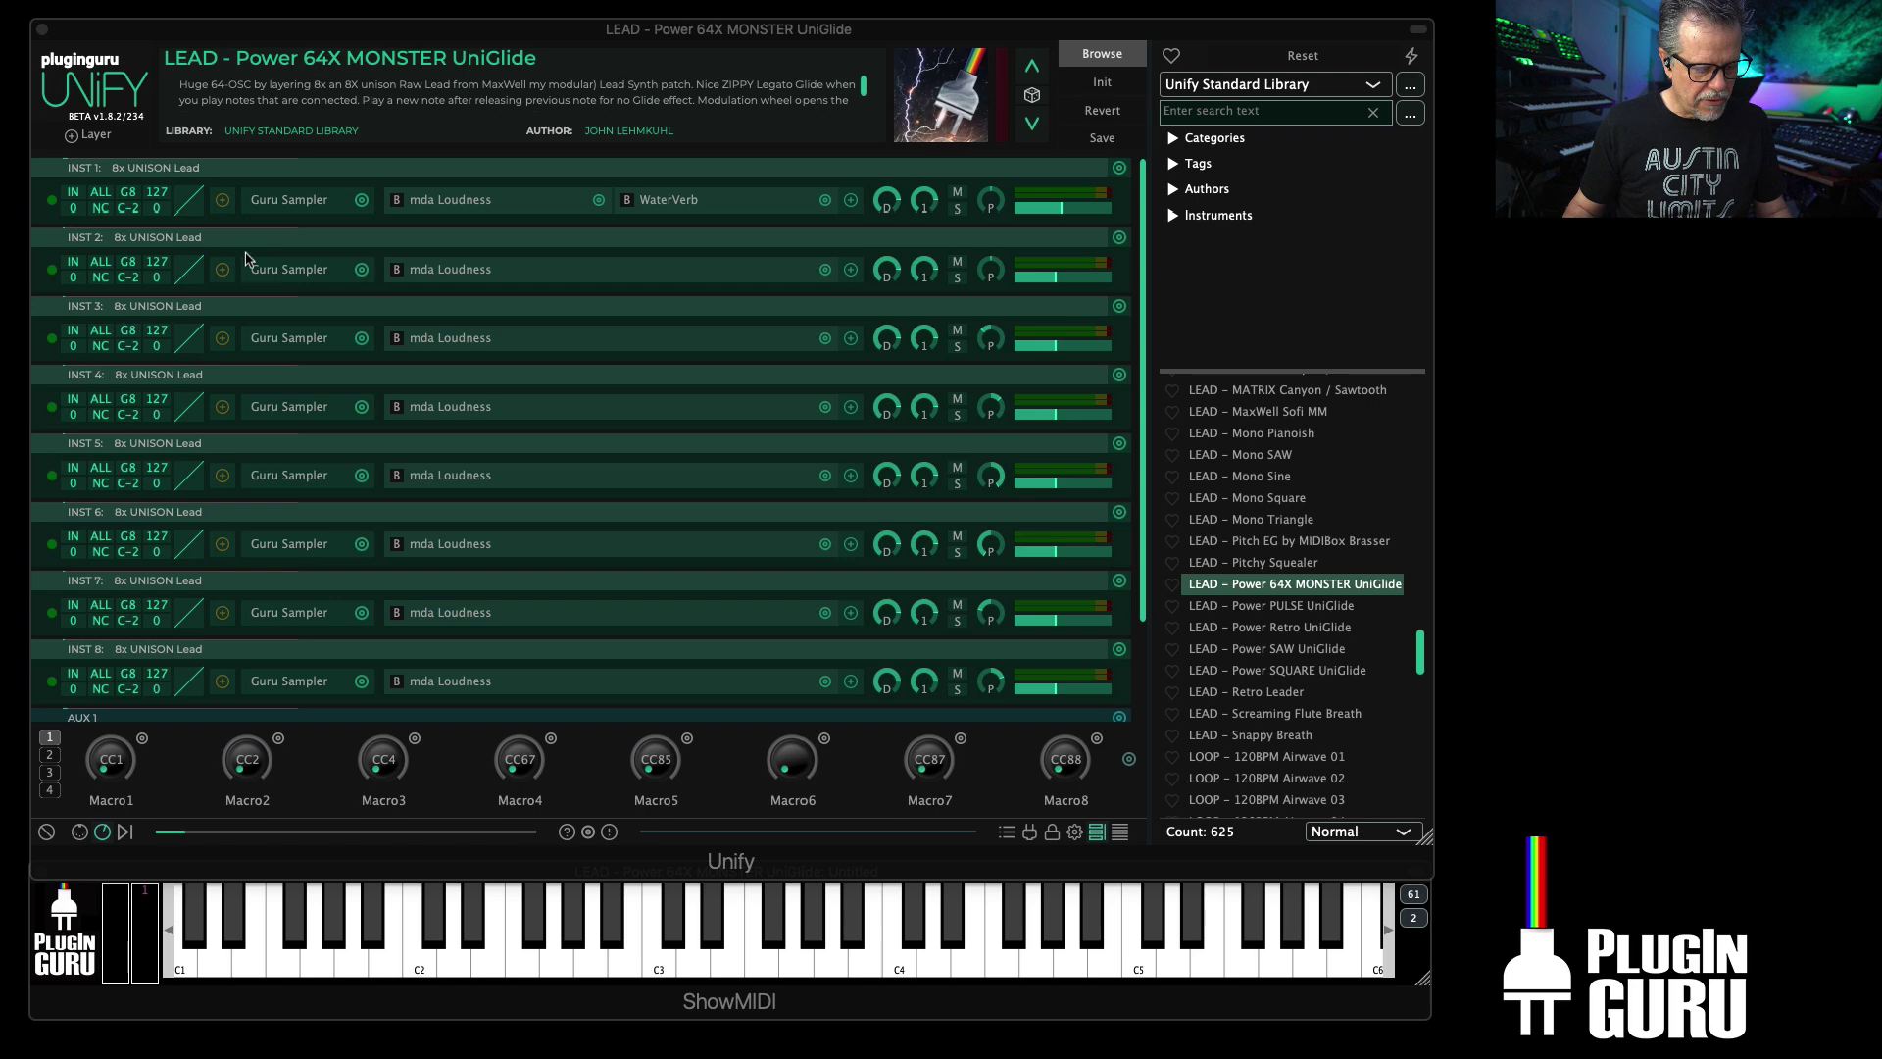
Step: Strip the lead patch down to its INST 1 layer, with AUX 1 muted and the WaterVerb effect bypassed
left_click(1101, 109)
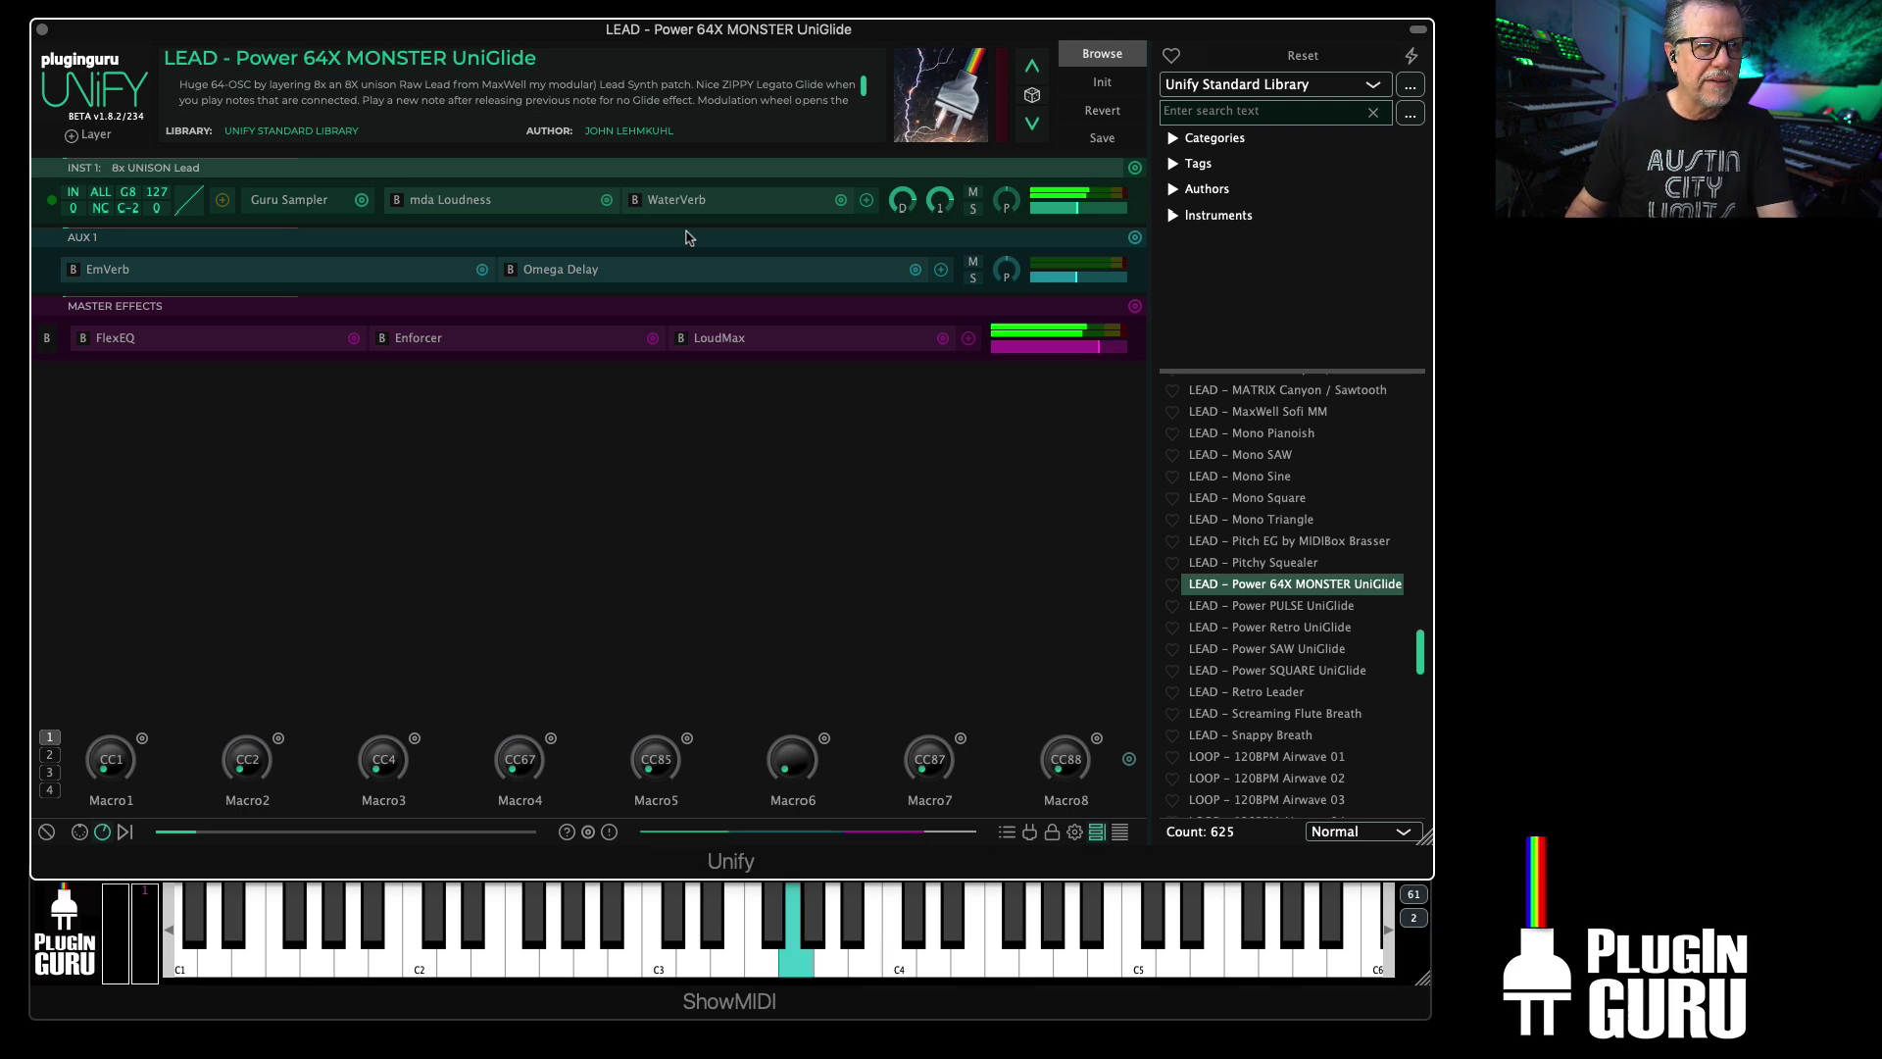
mouse_move(1053, 210)
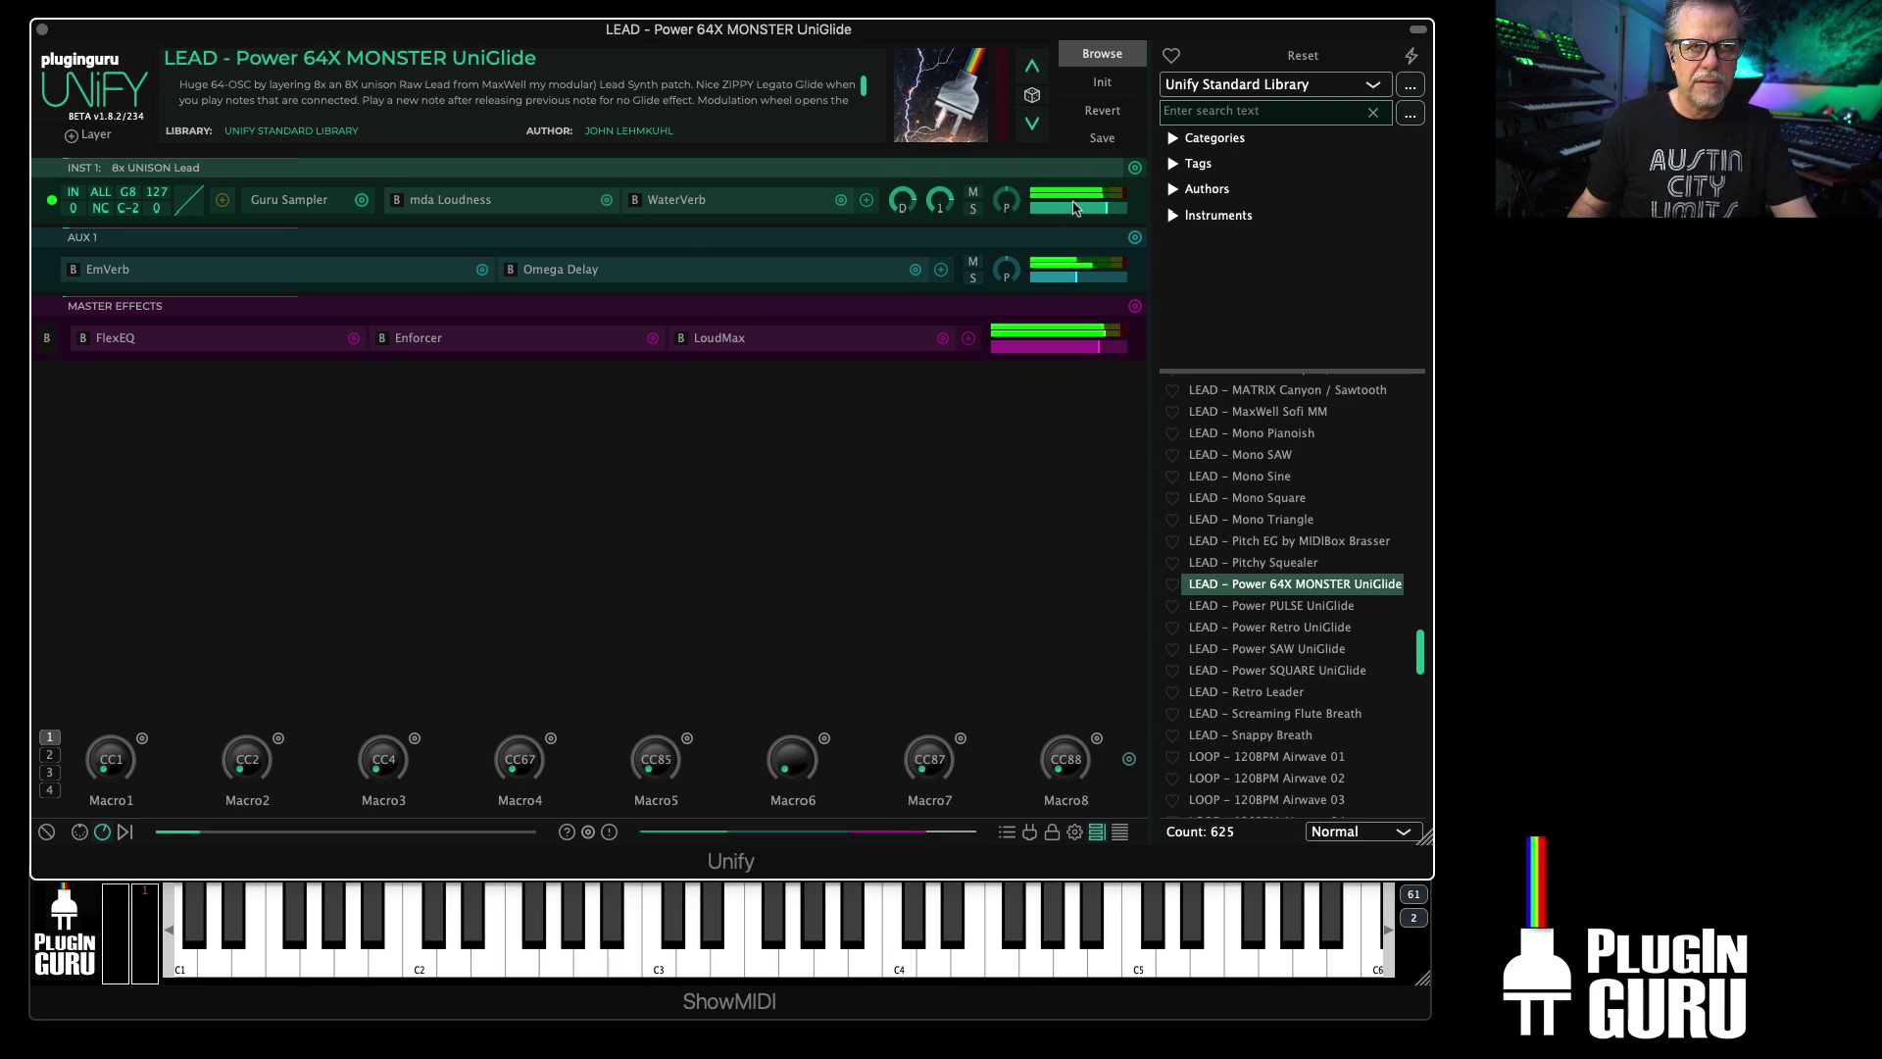
left_click(972, 261)
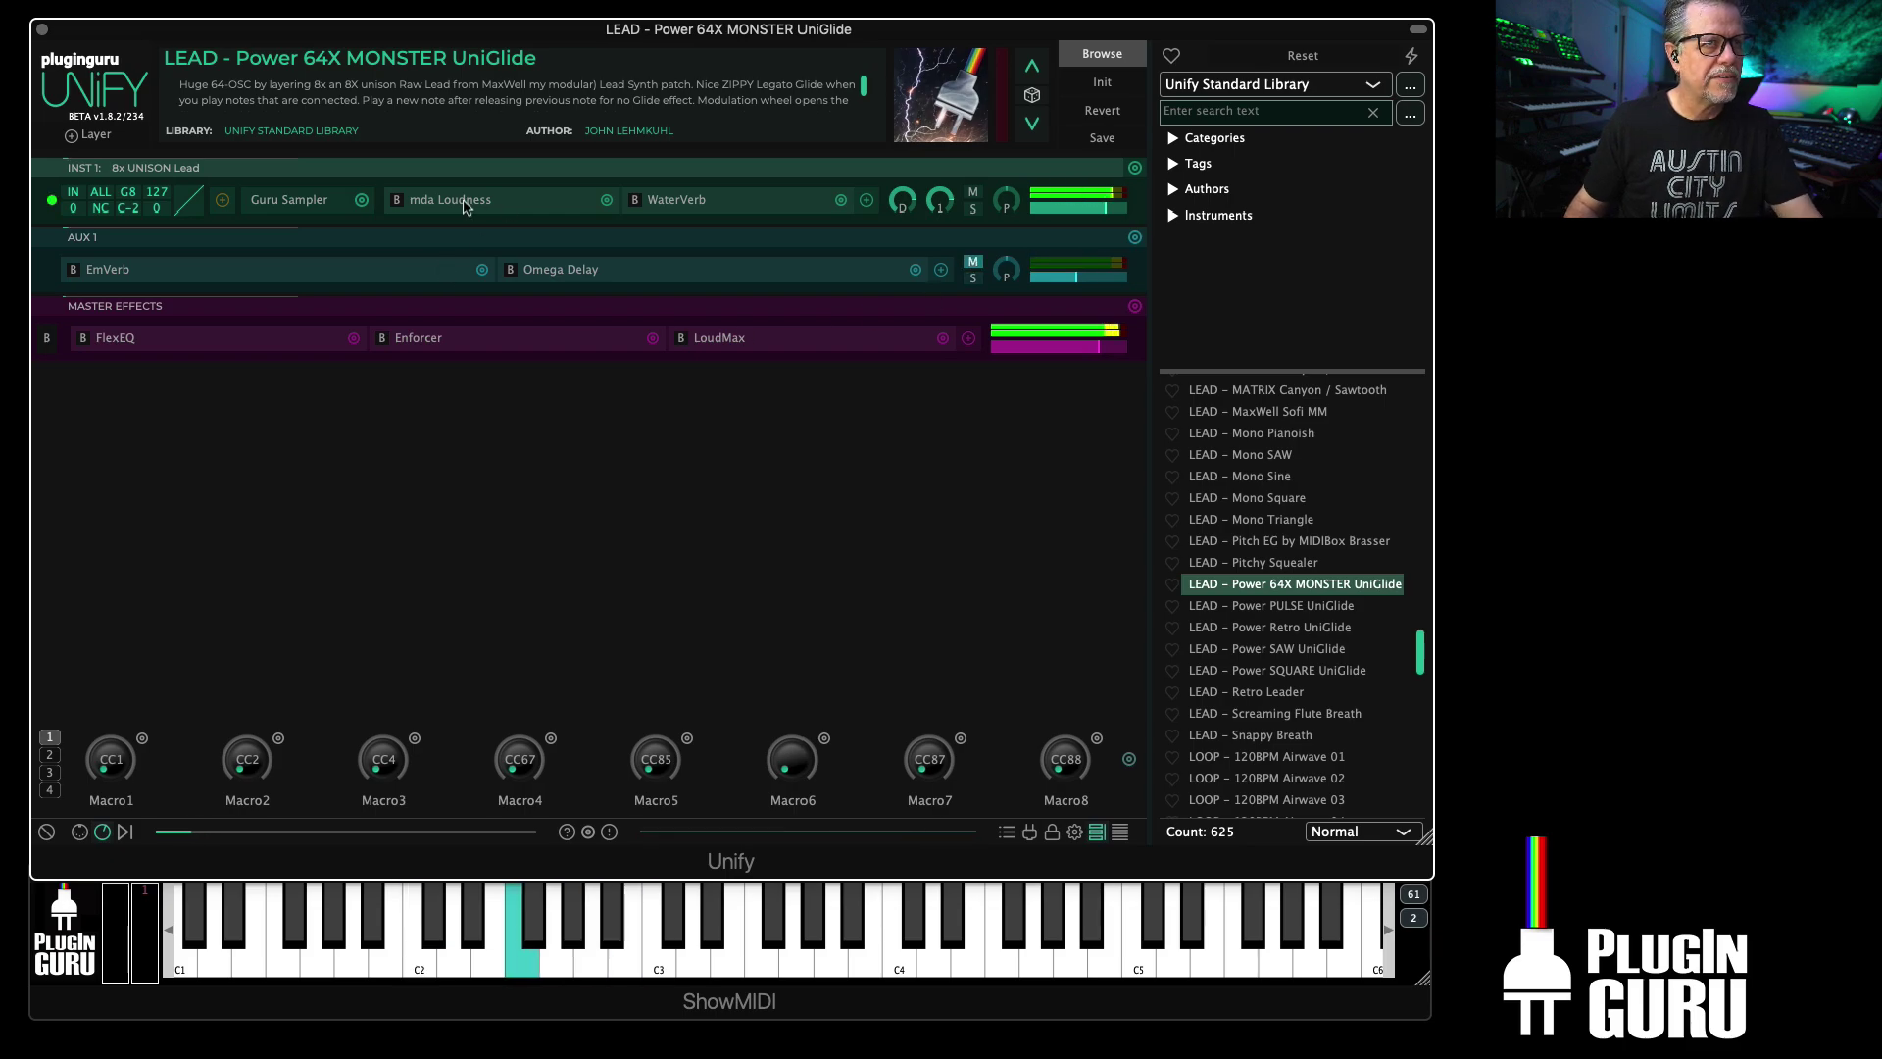
left_click(634, 199)
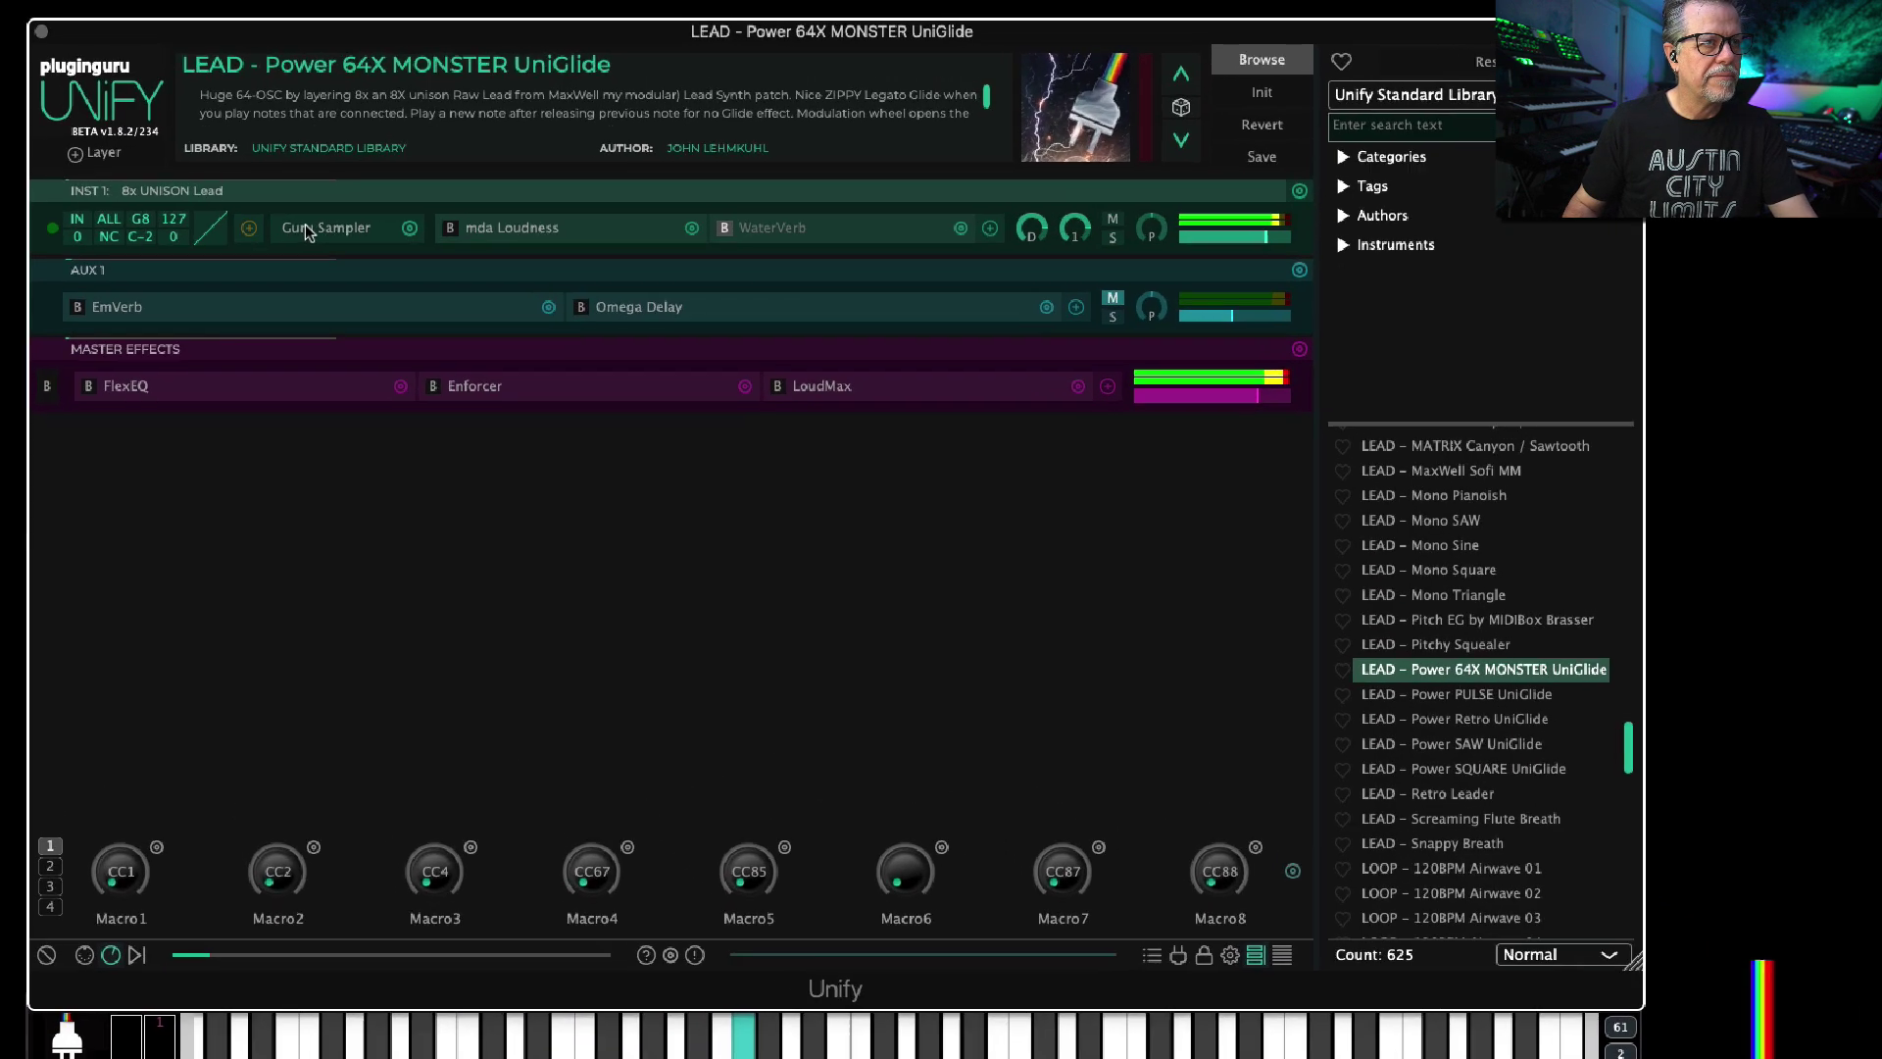
Step: Open the Guru Sampler settings of INST 1 and examine its pitch bend lag and down range
left_click(362, 199)
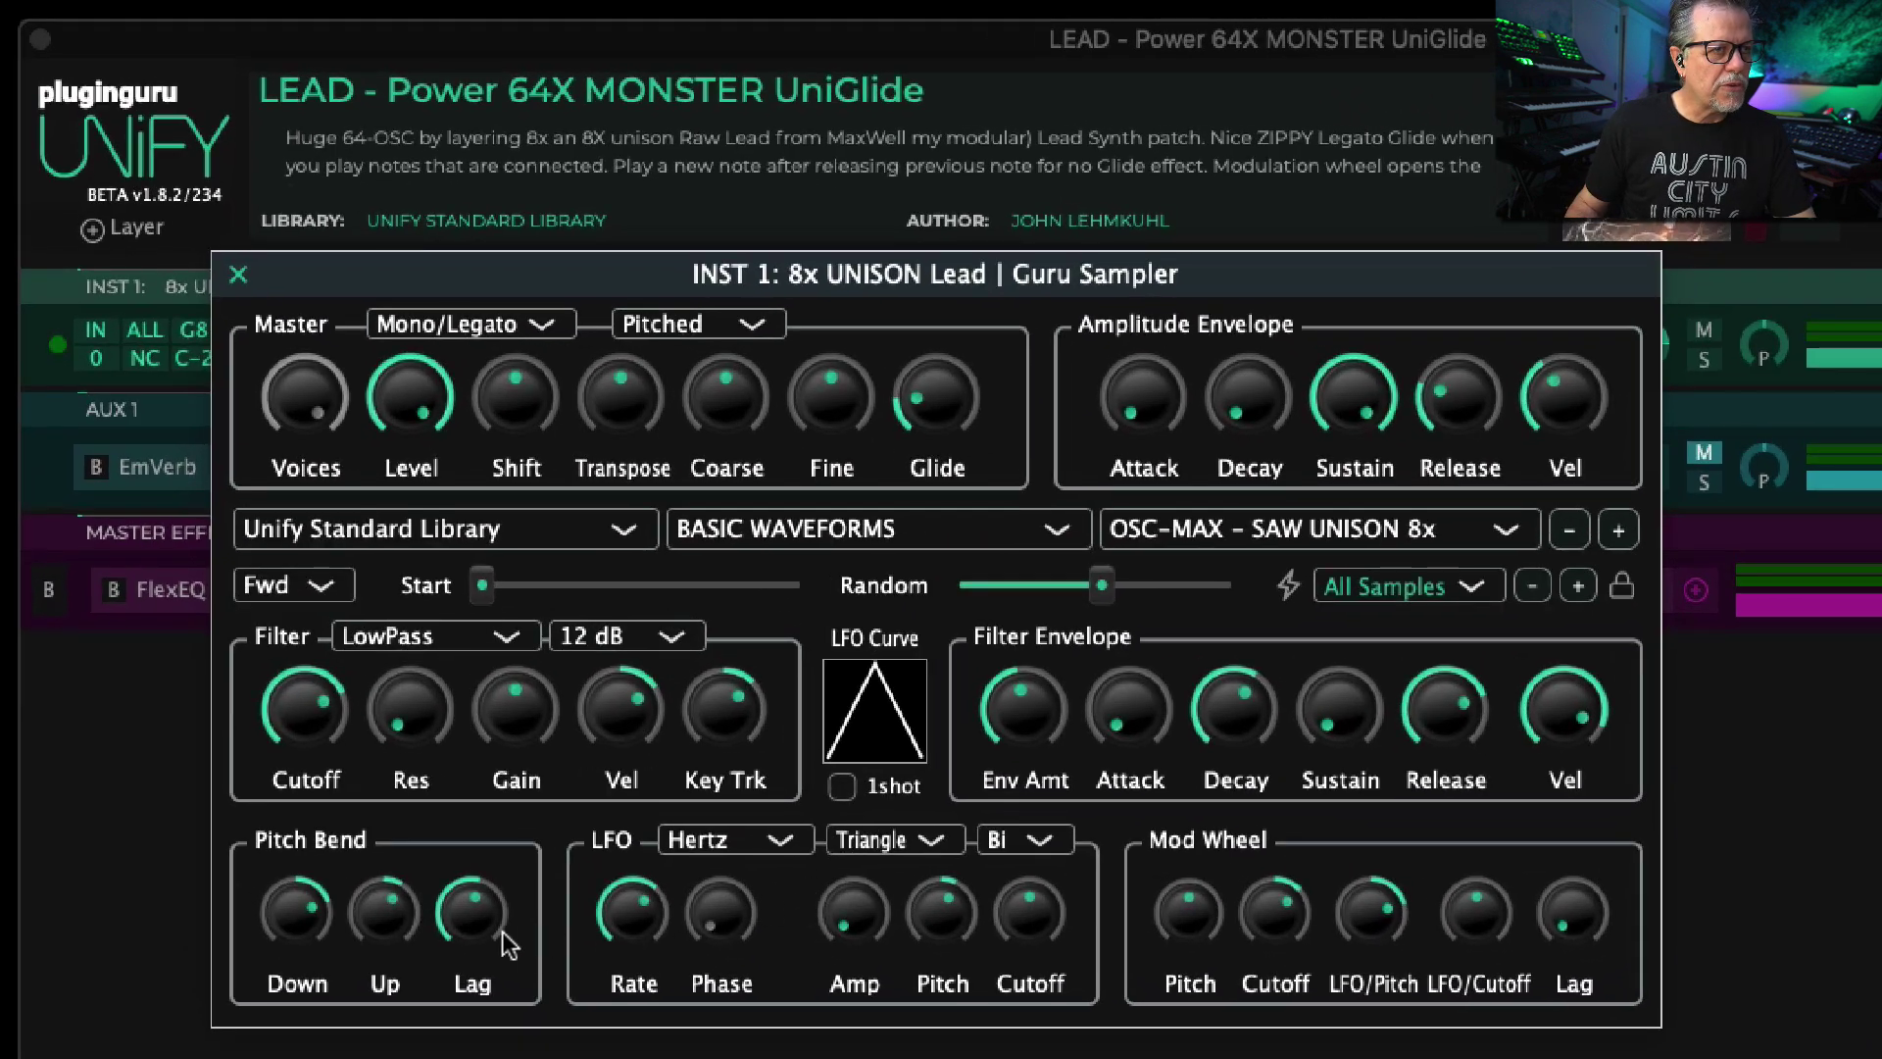
mouse_move(477, 921)
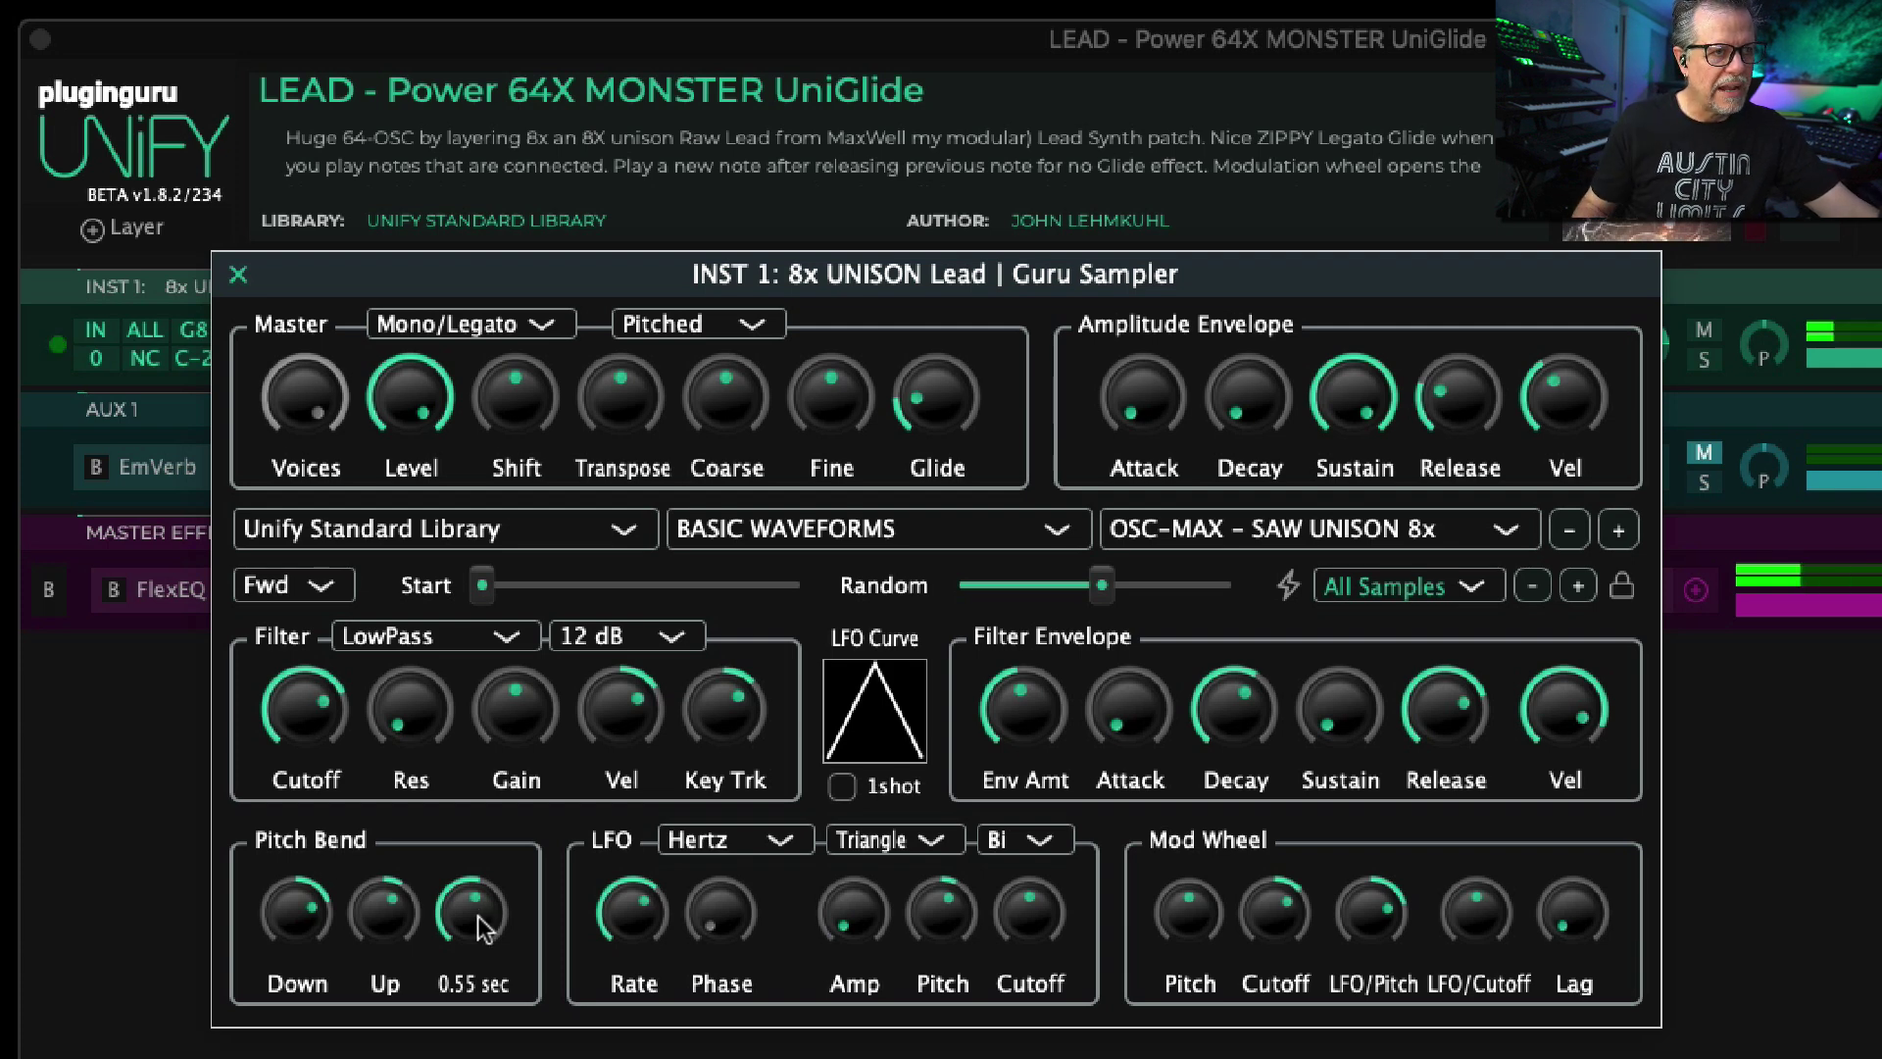
mouse_move(310, 912)
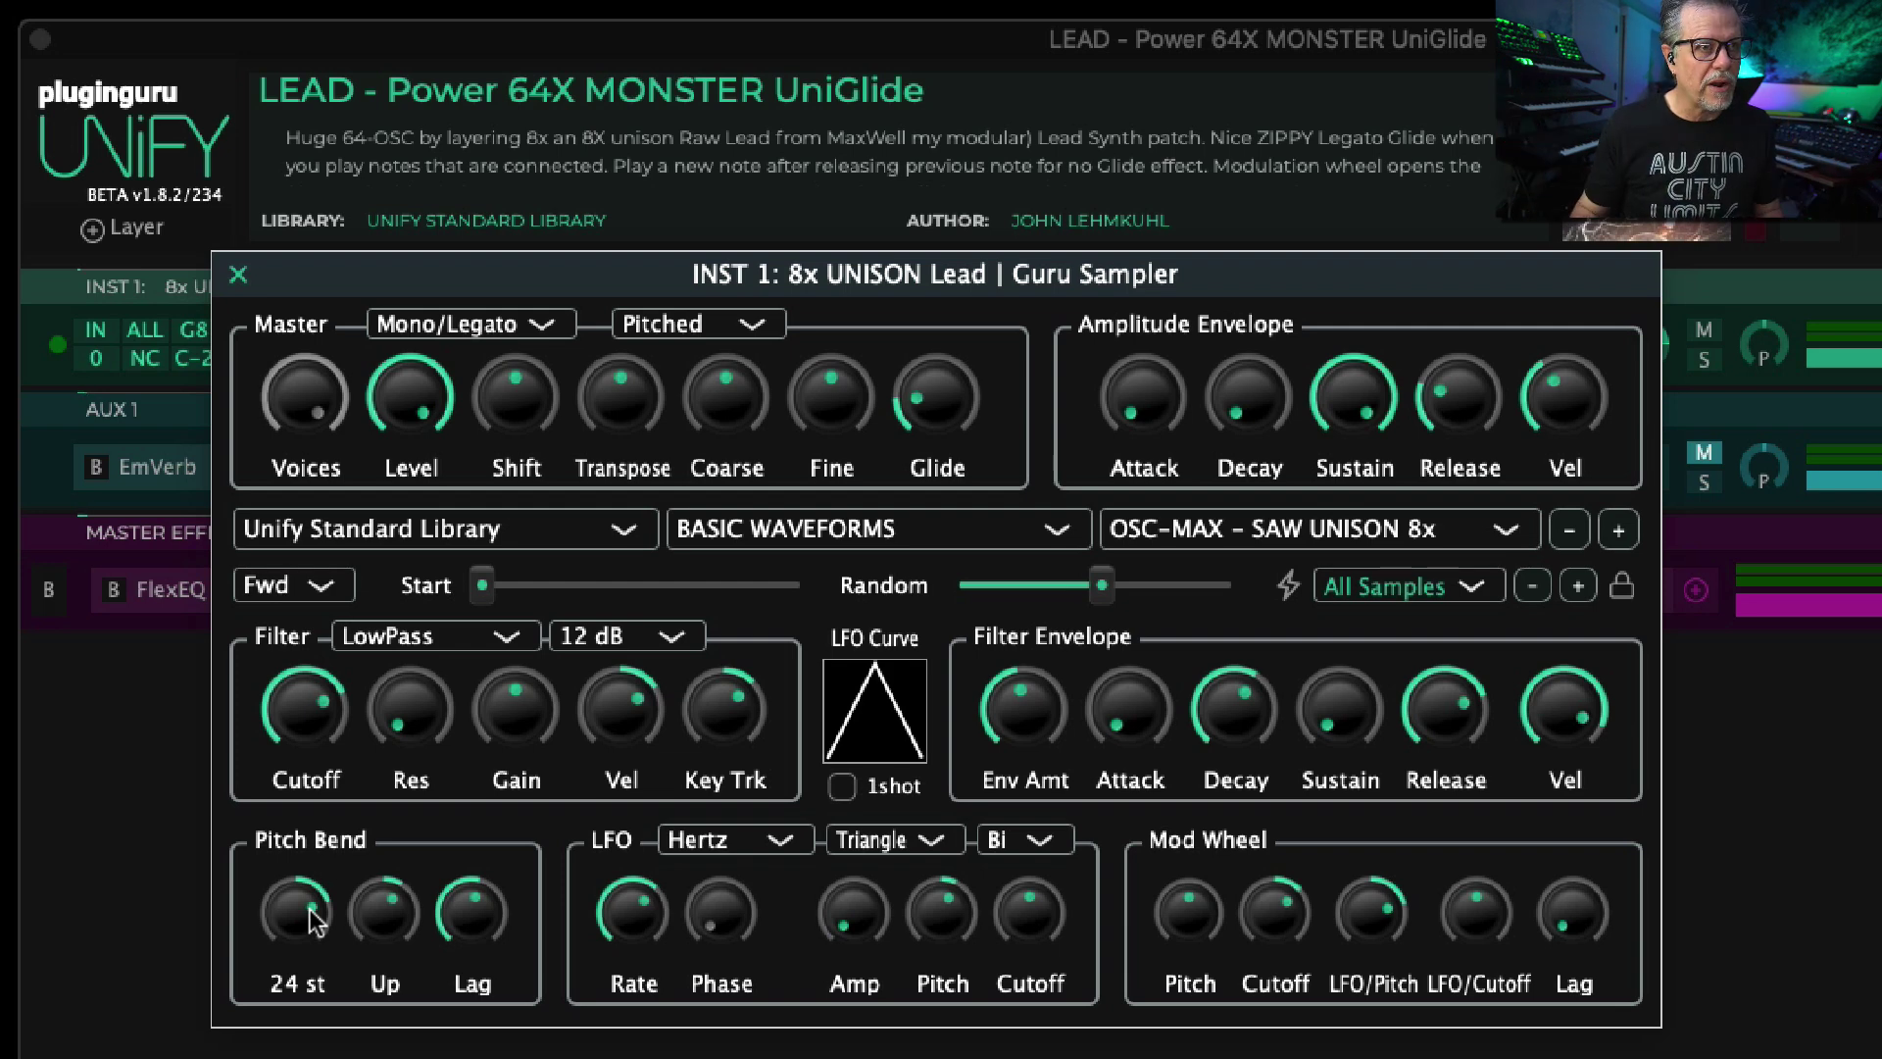
Step: Reset the filter envelope amount and filter velocity, lower the filter cutoff and raise the LFO's cutoff amount
mouse_move(367, 949)
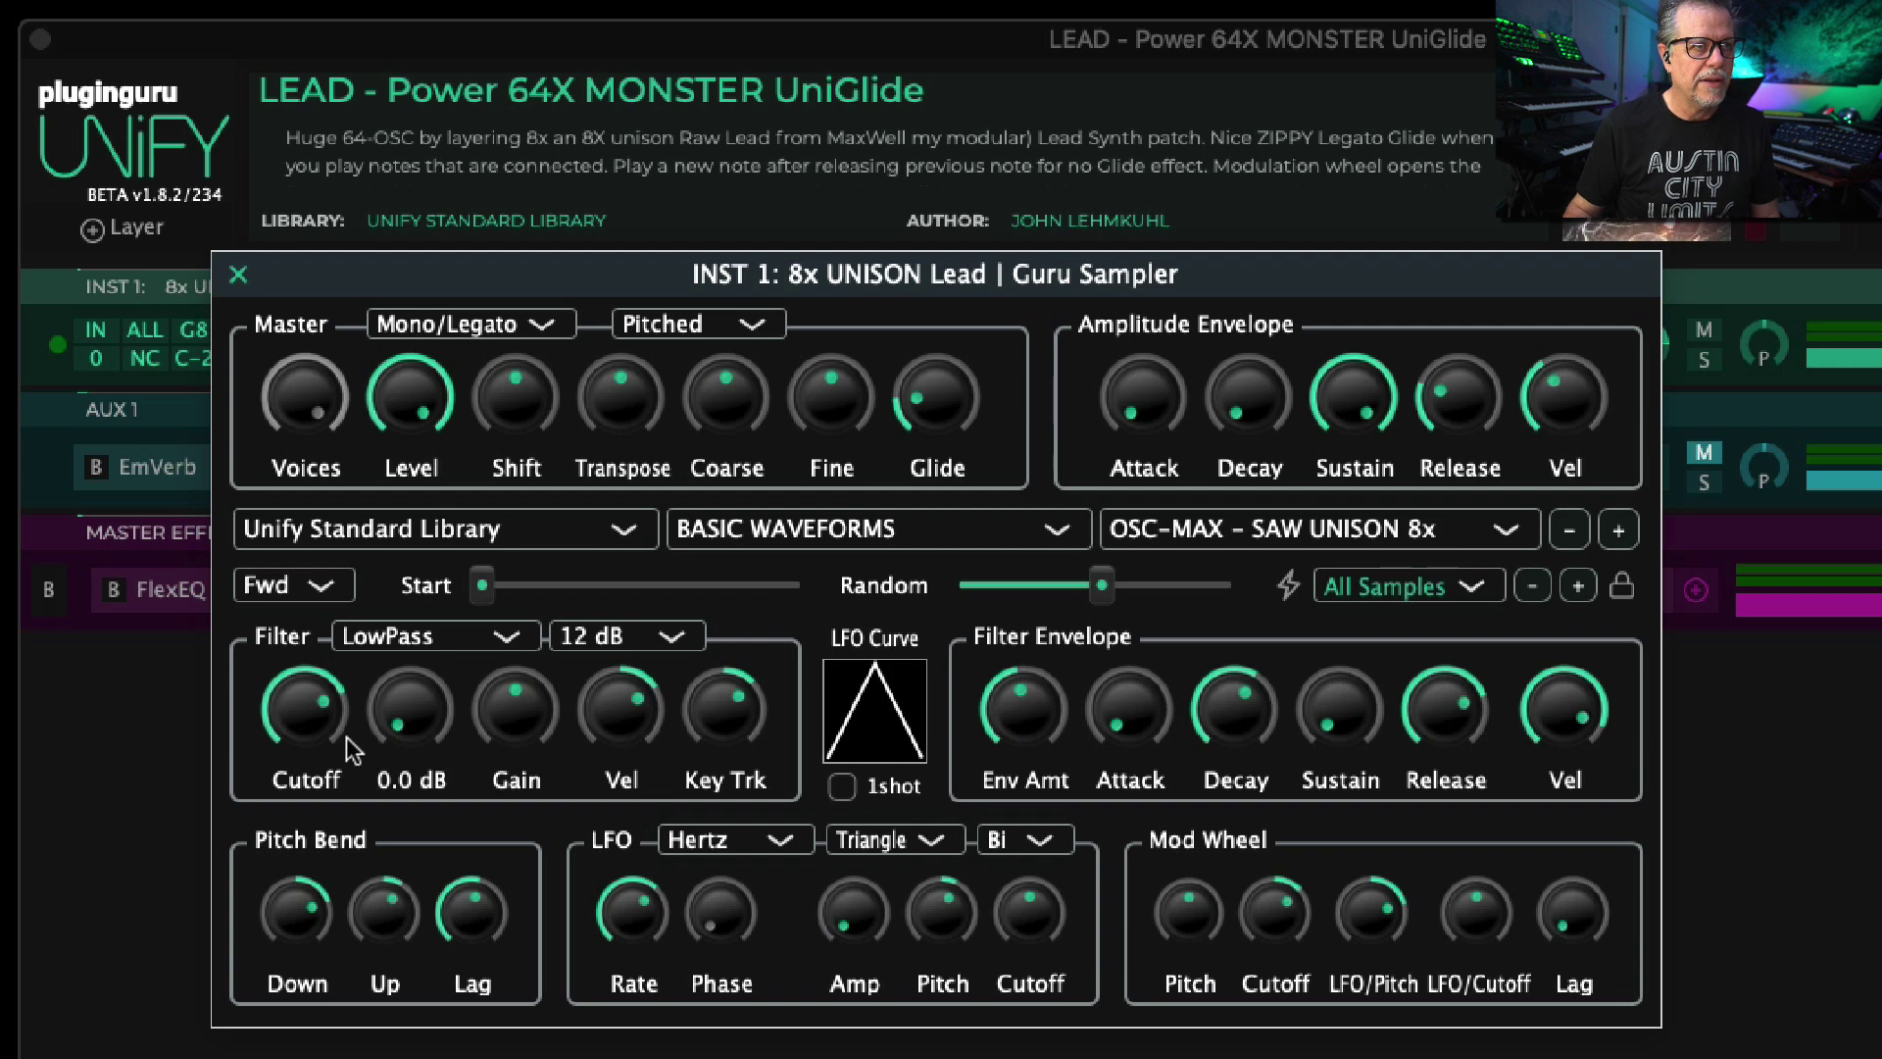
double_click(1022, 708)
double_click(620, 707)
left_click_drag(322, 698, 326, 933)
left_click_drag(1031, 911, 1067, 790)
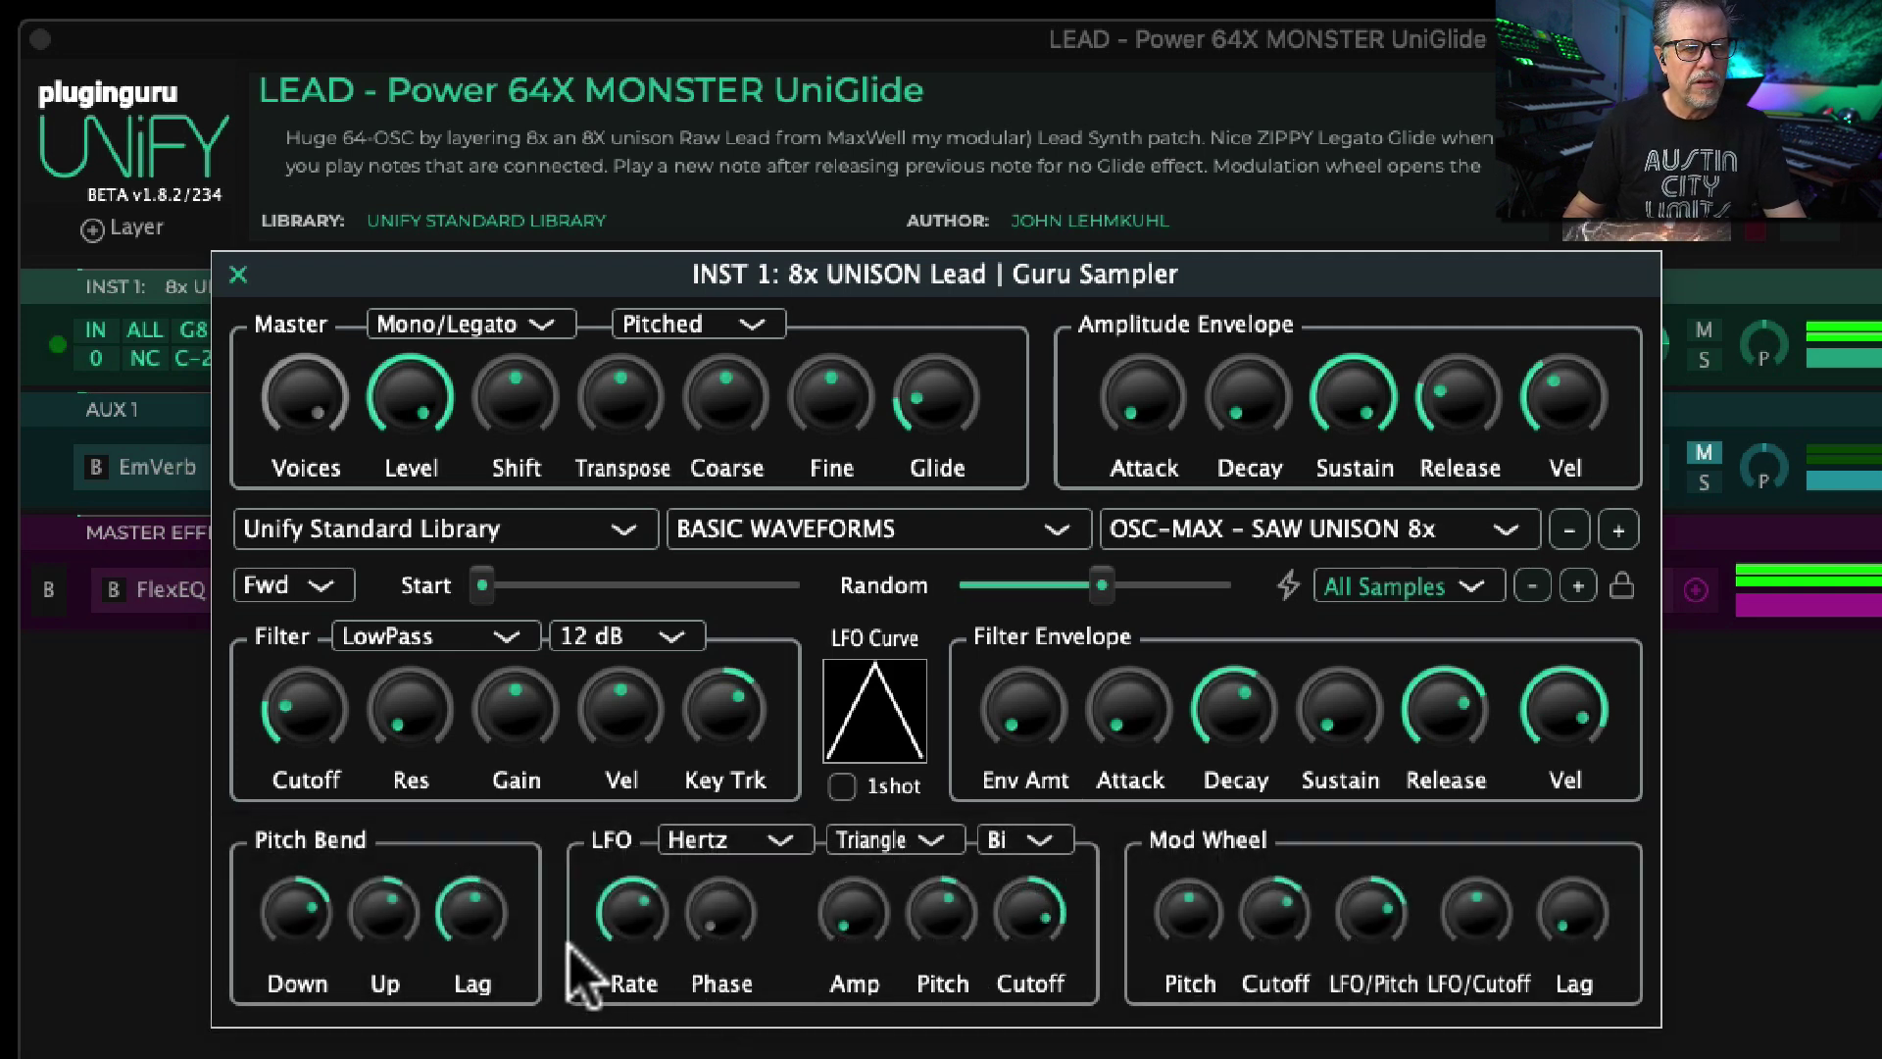
Step: Check the LFO rate modes and try a slow rate of 0.14 Hz in Hertz mode
mouse_move(735, 887)
left_click(734, 841)
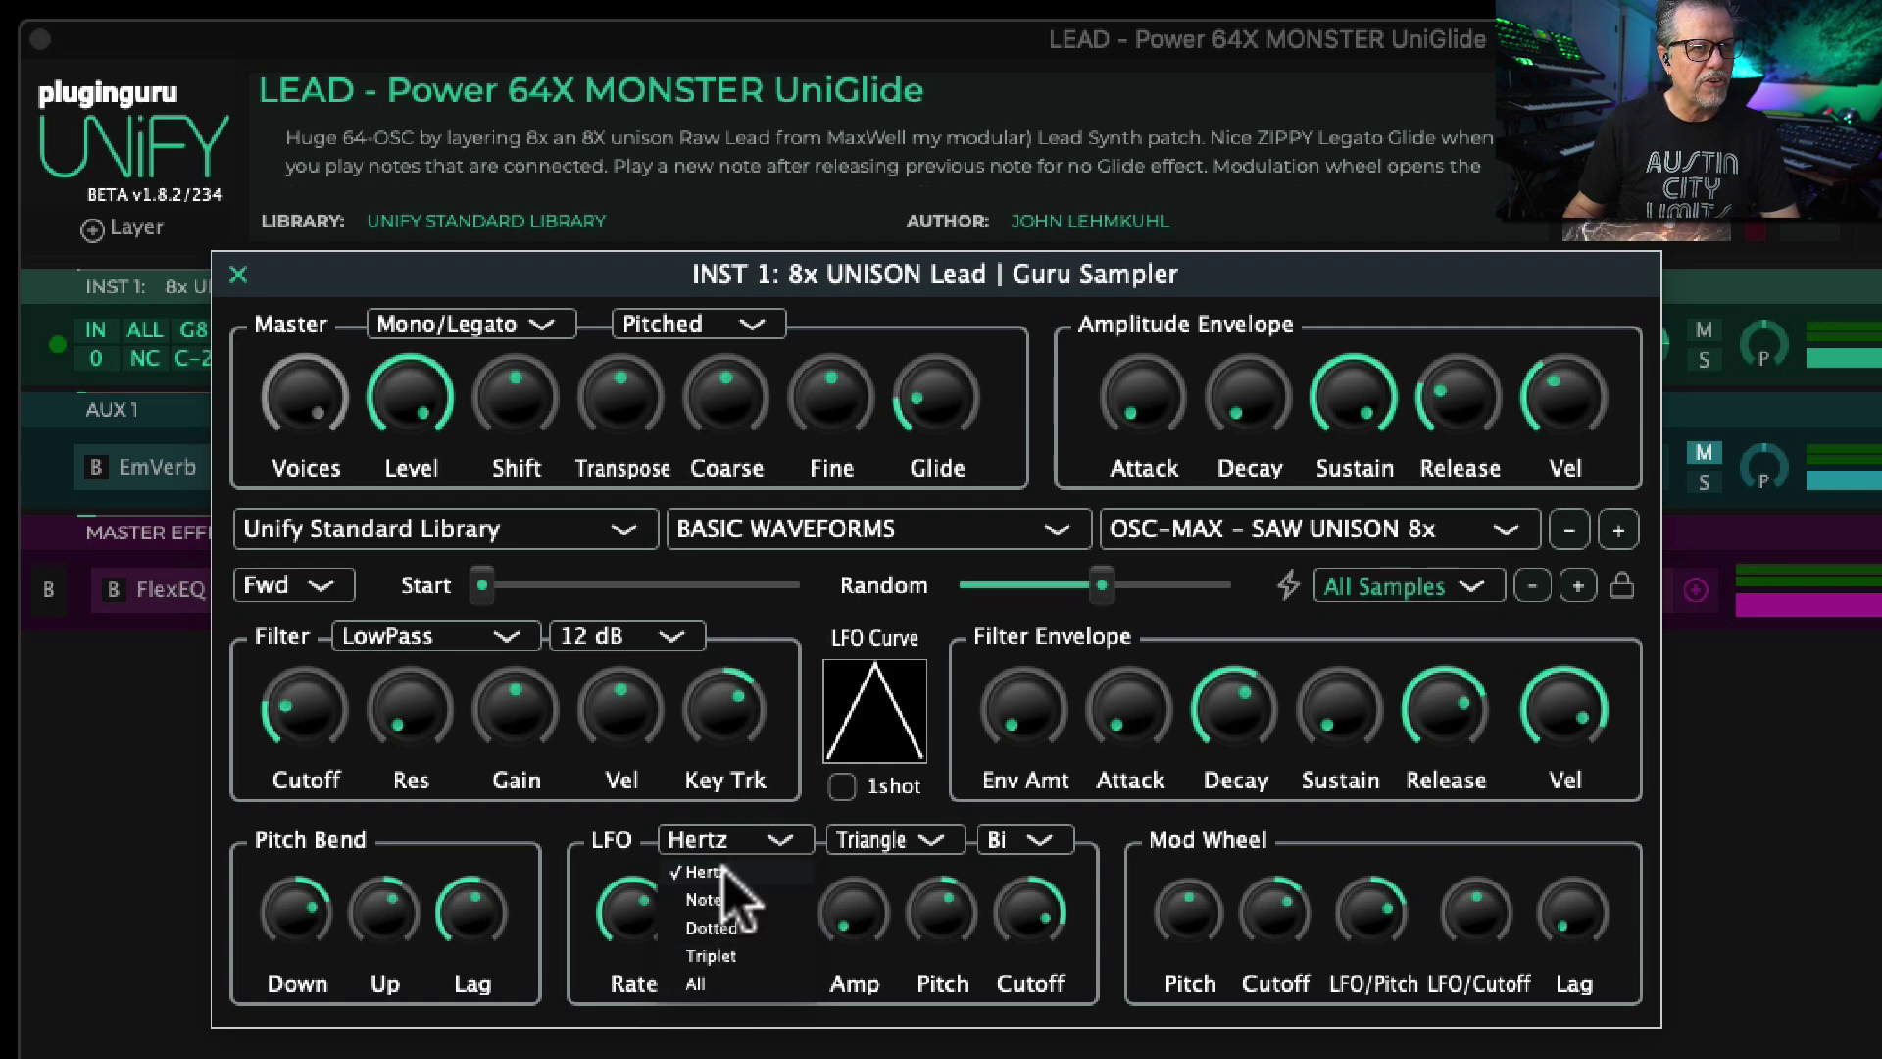
left_click_drag(642, 941, 671, 853)
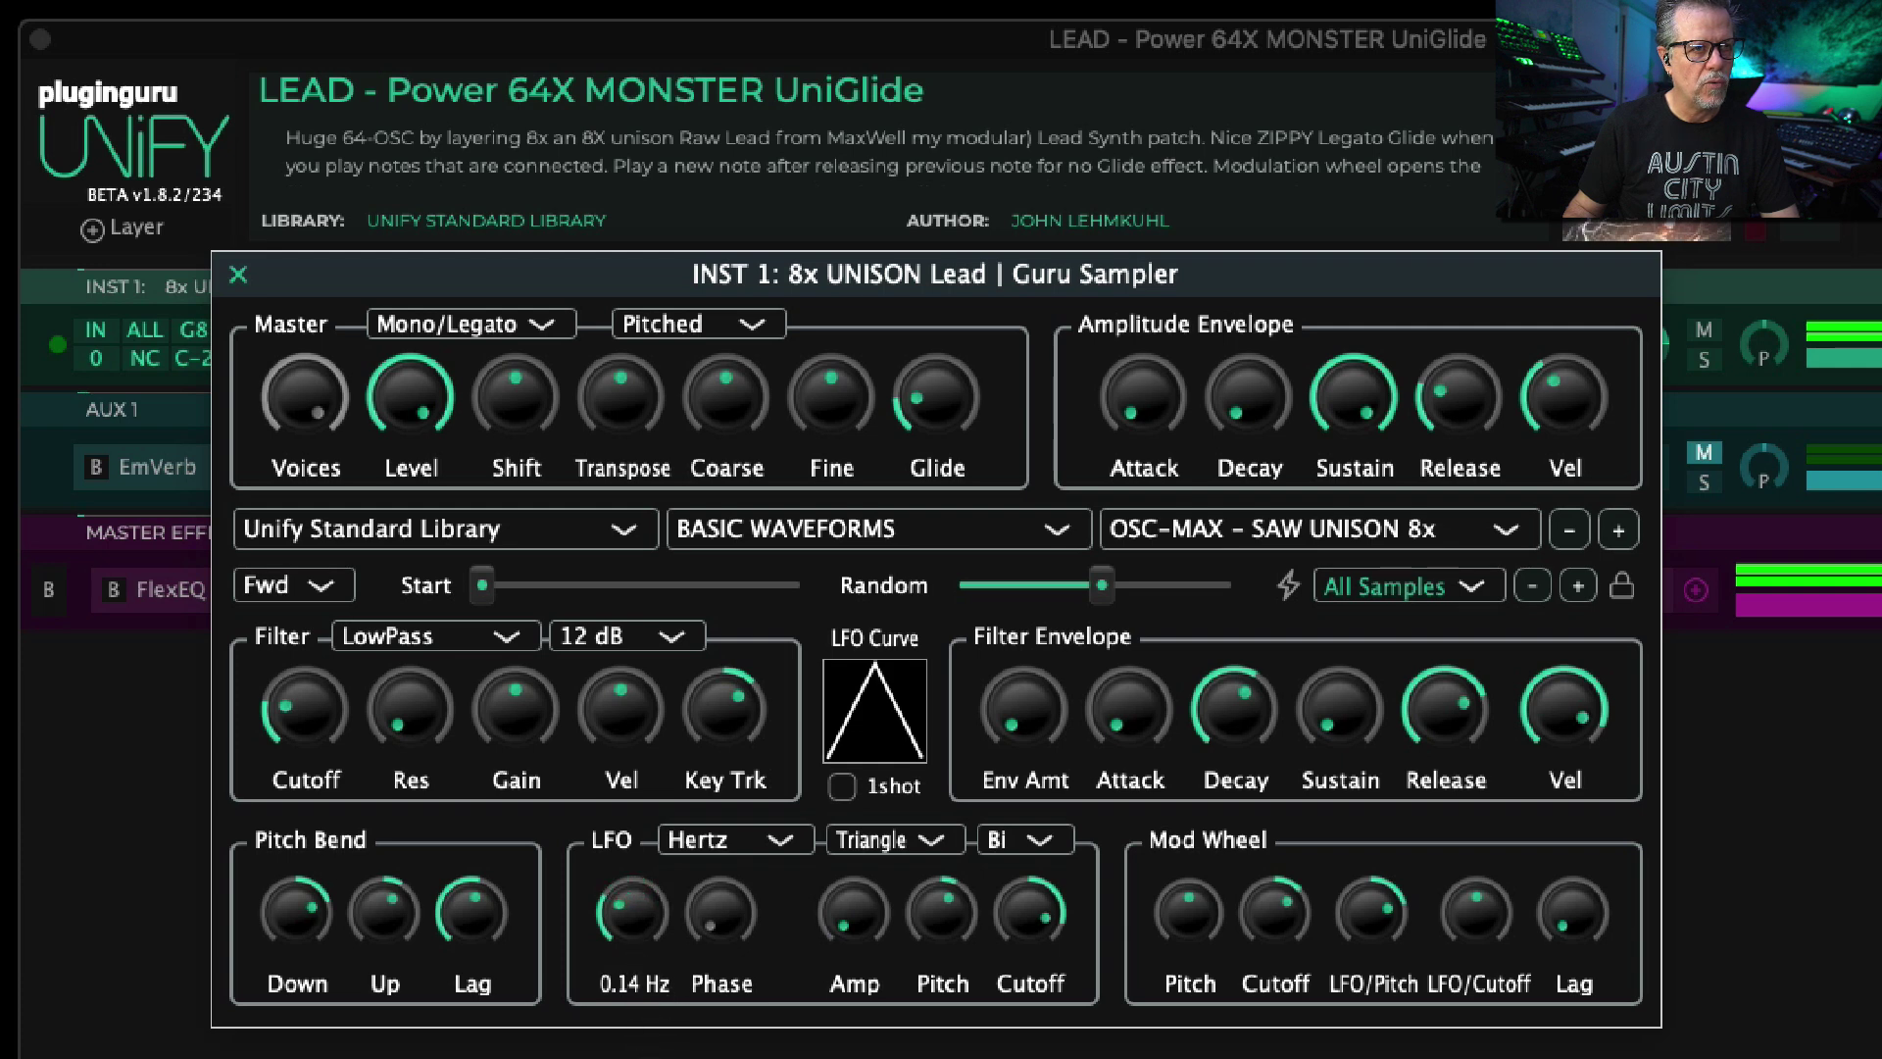
Step: Switch the LFO rate mode to Notes and set the rate to 1/8
left_click(737, 840)
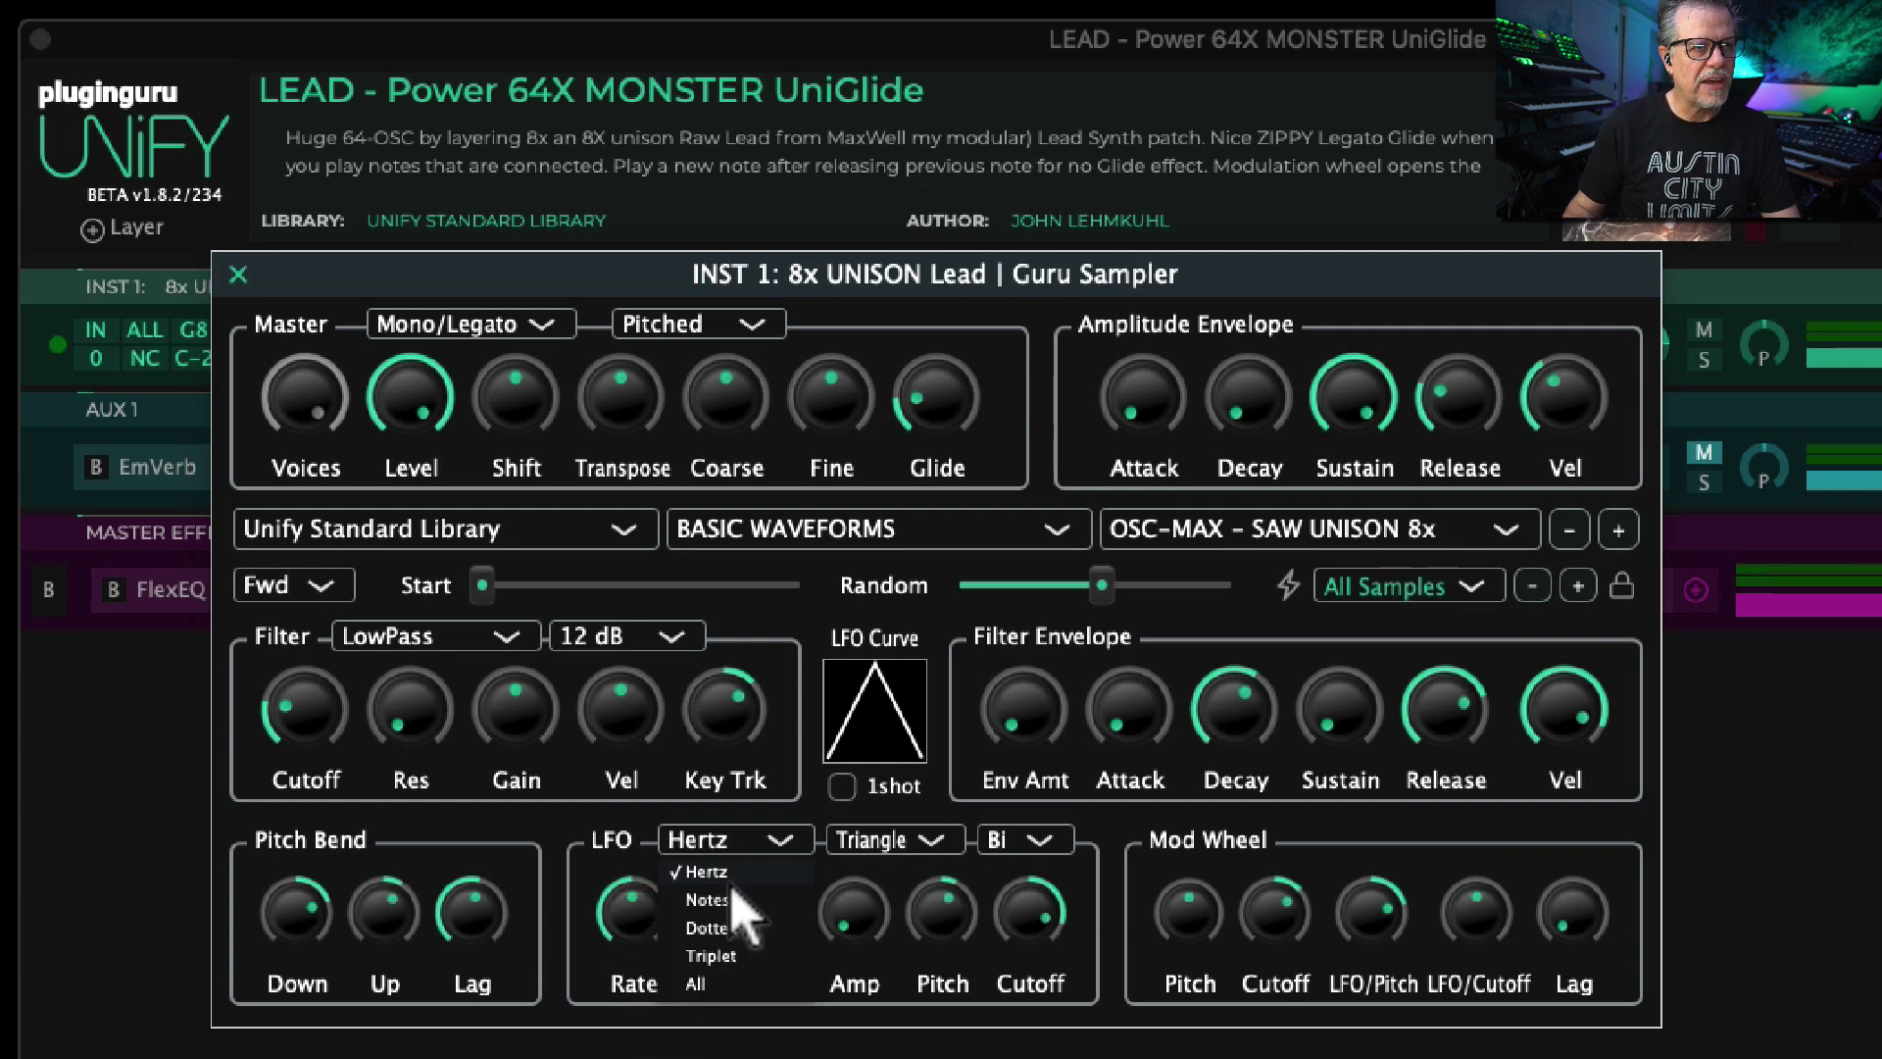
left_click(734, 892)
left_click_drag(657, 850, 698, 916)
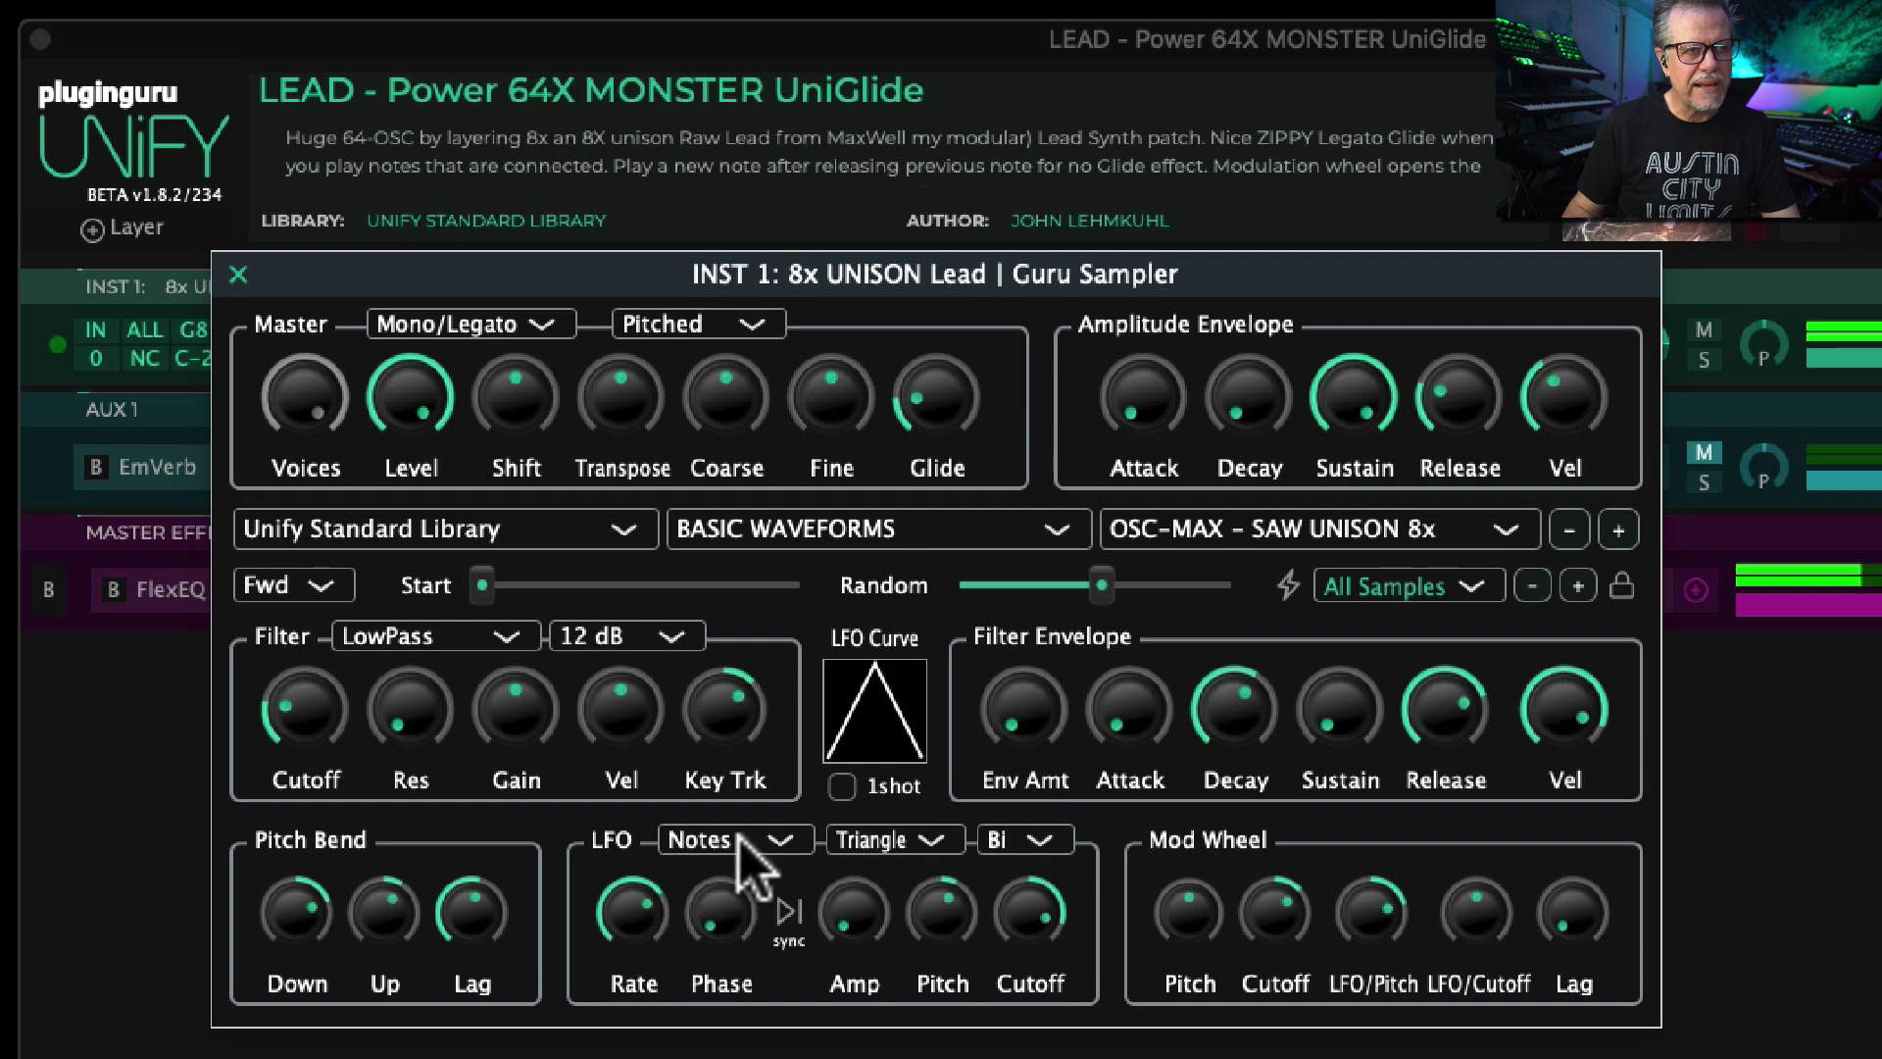
left_click(739, 839)
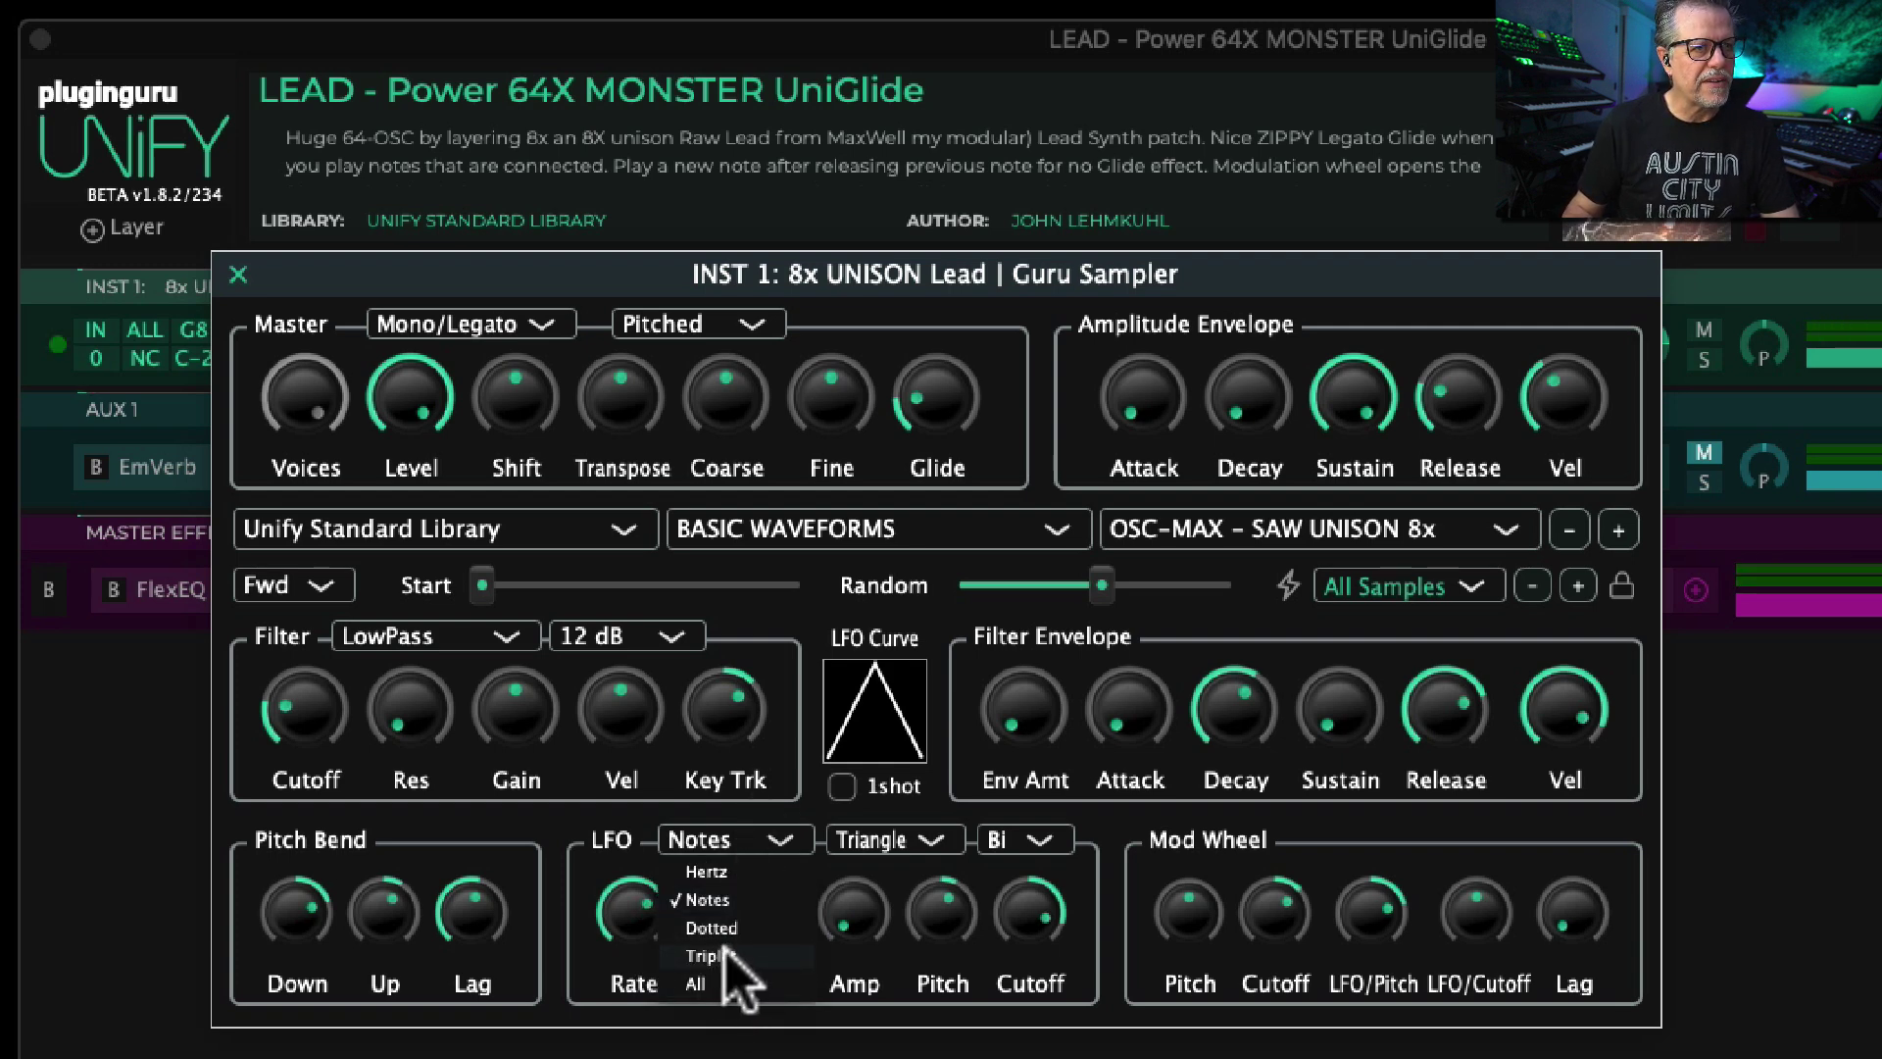
left_click(731, 896)
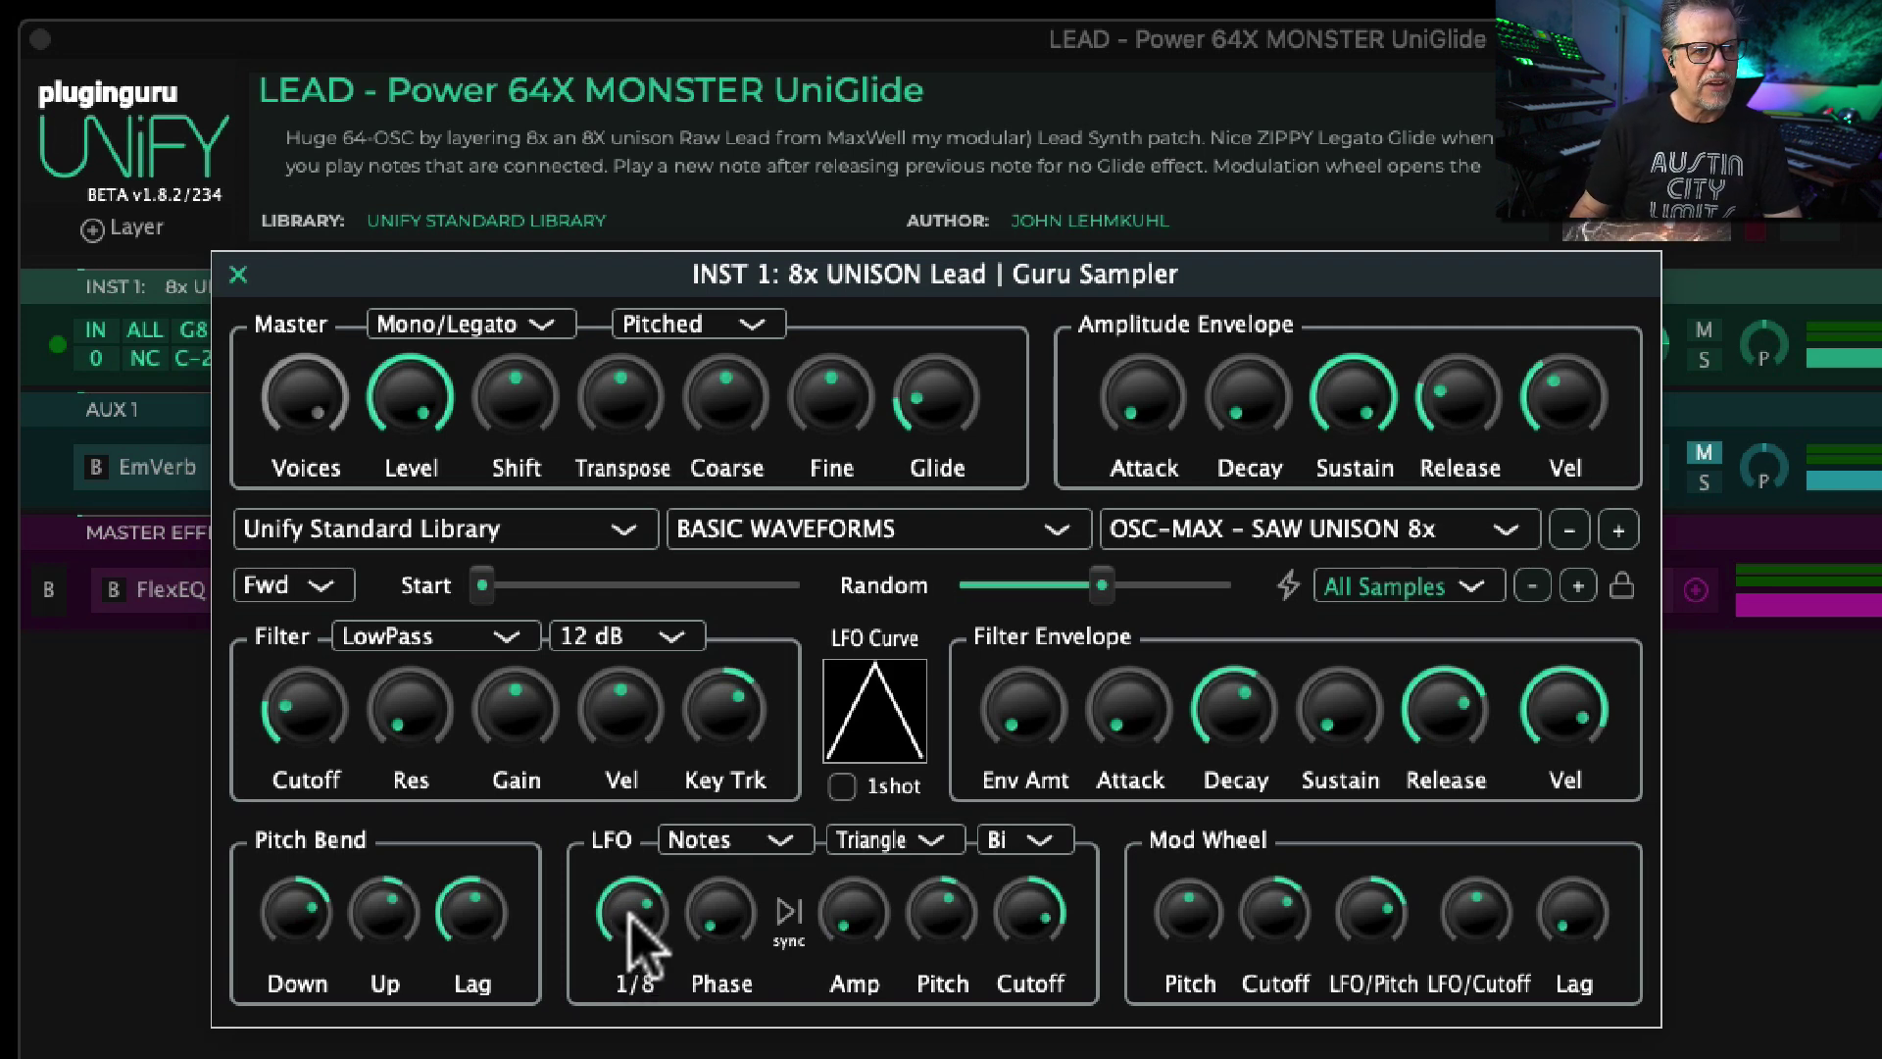
Step: Set the LFO waveform to Saw Dn with sync on, trying a 1/2 rate before raising it to a faster one
left_click(877, 841)
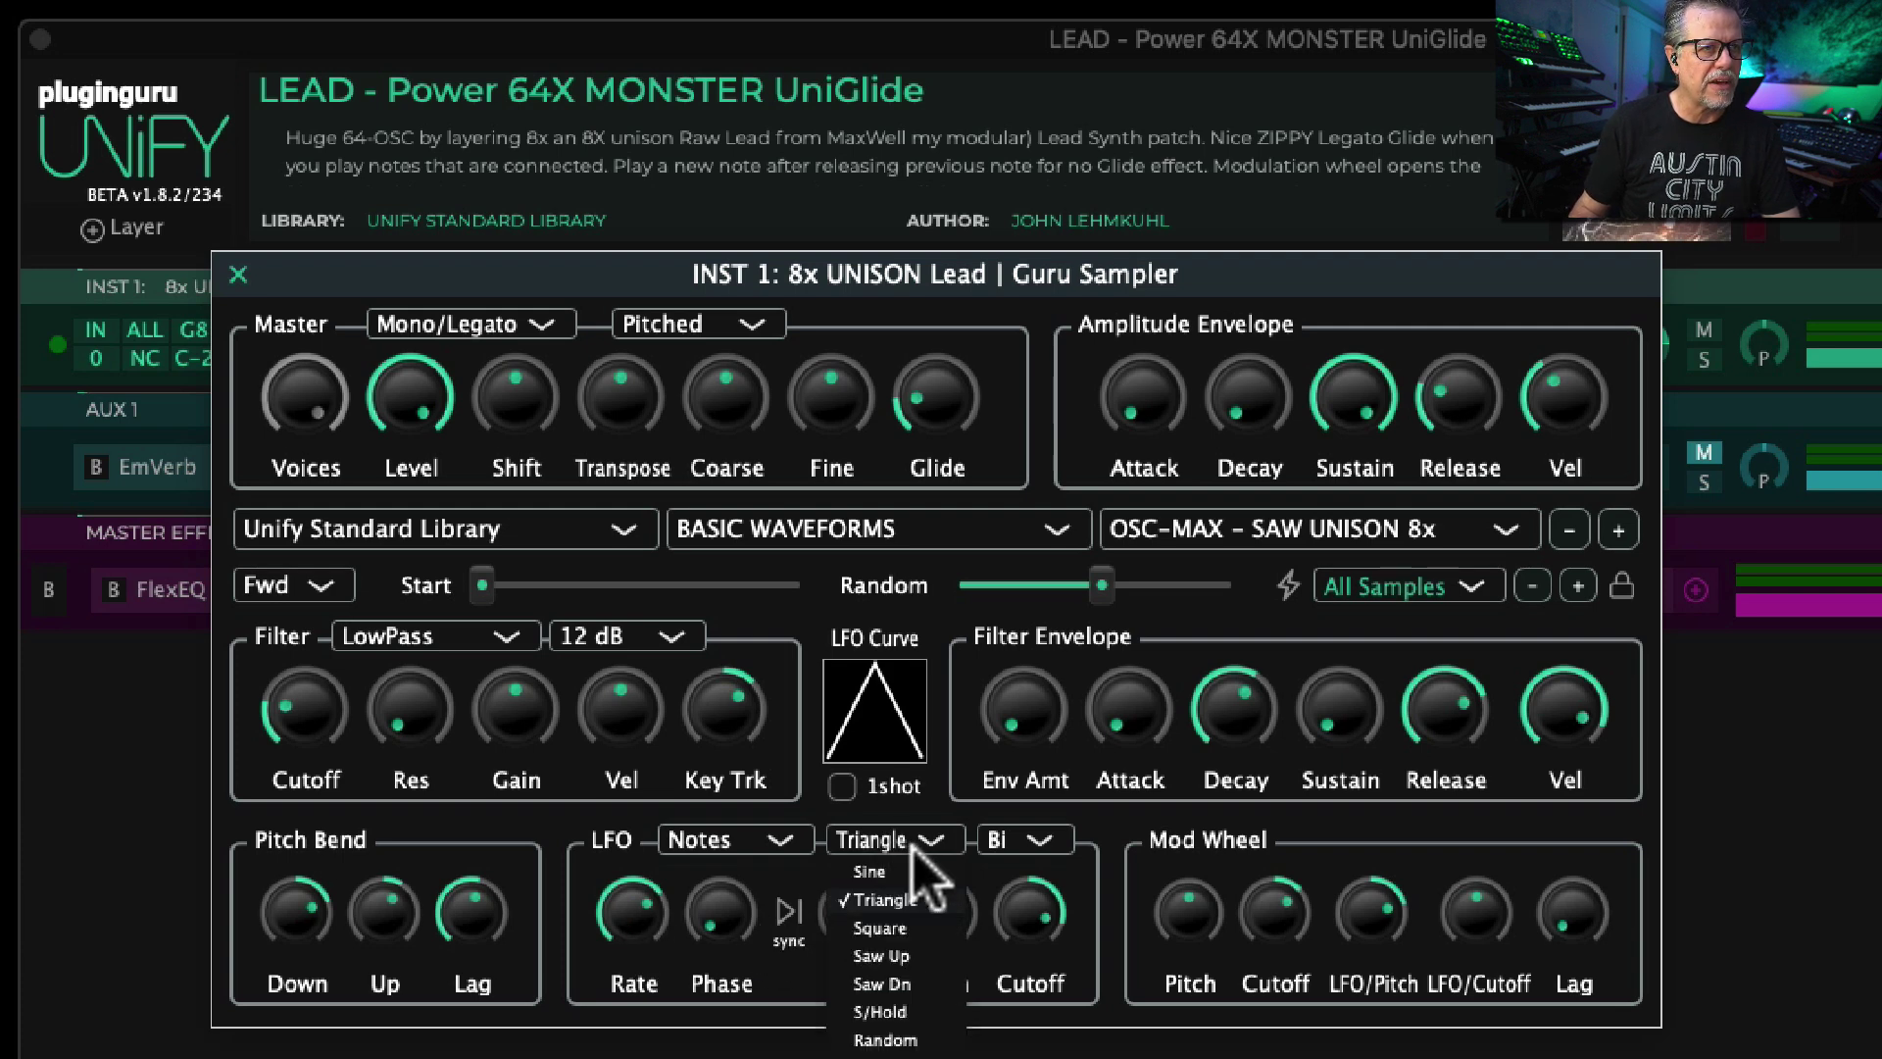
left_click(879, 983)
left_click_drag(642, 927, 726, 956)
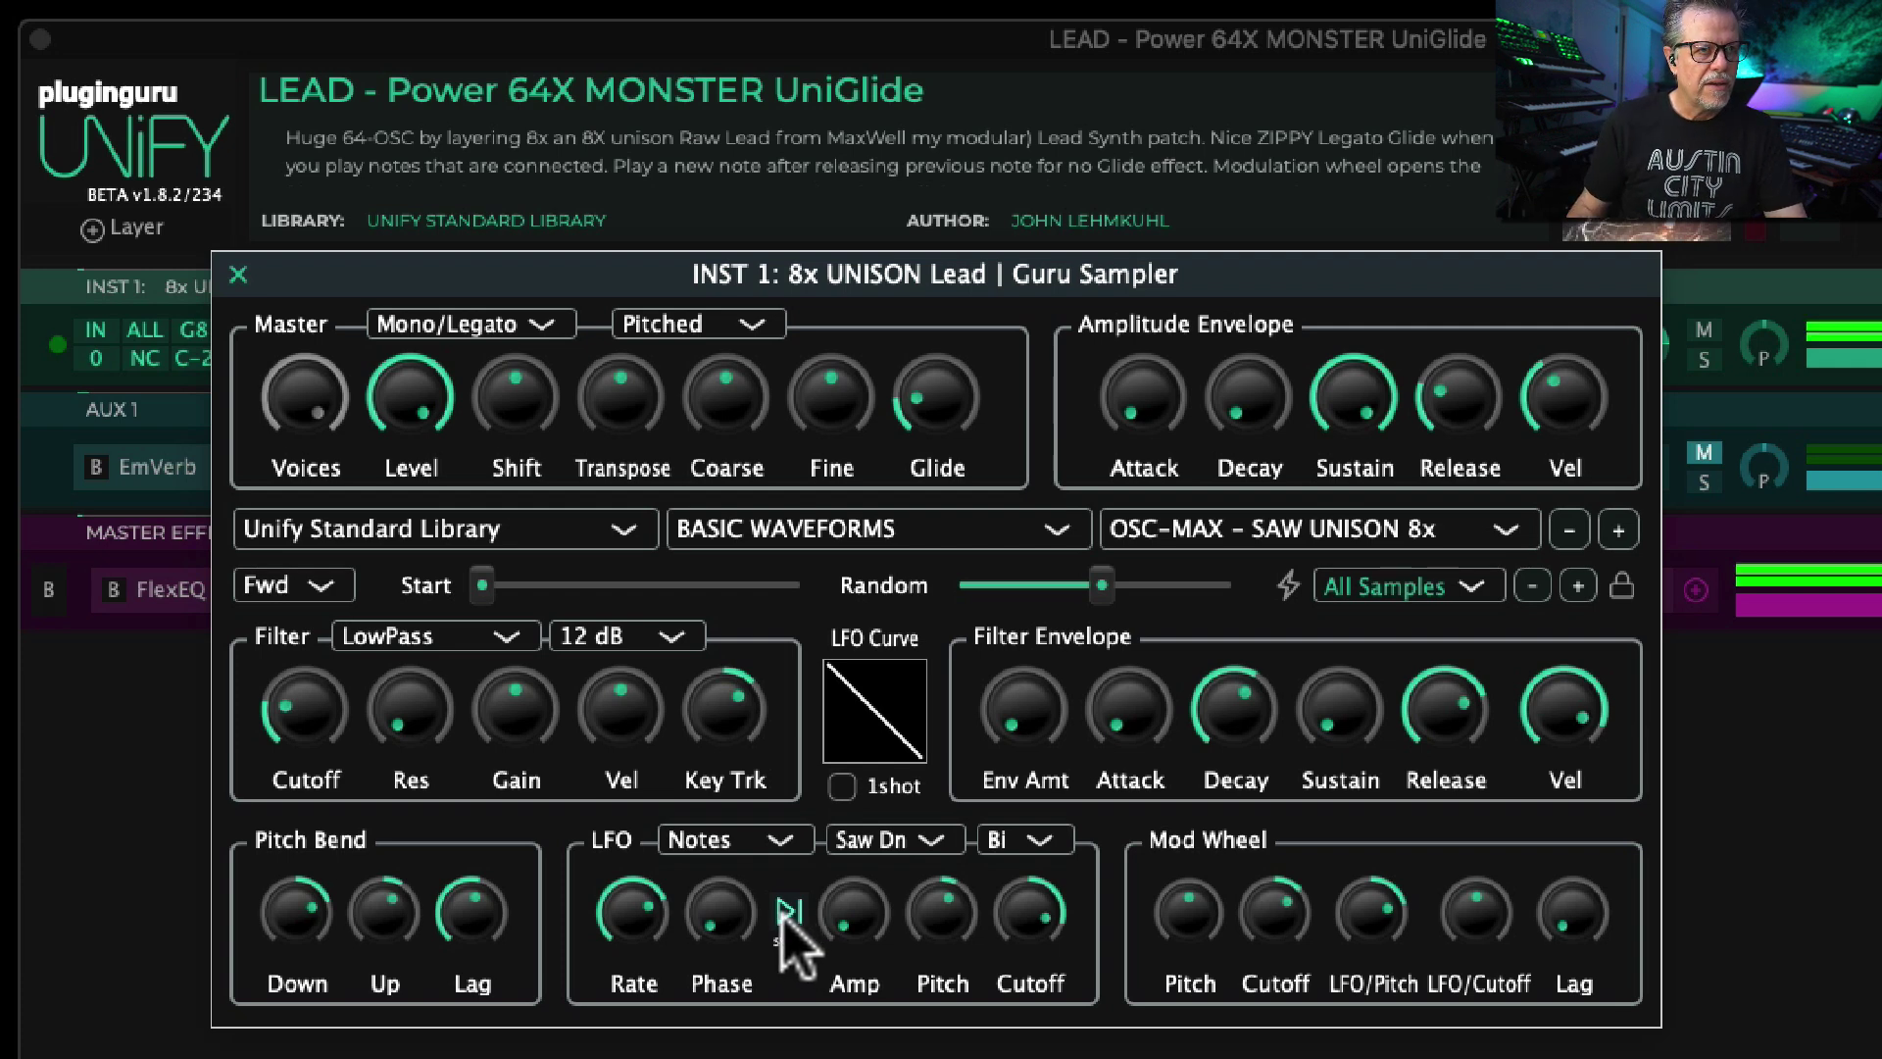
left_click_drag(632, 916, 635, 1019)
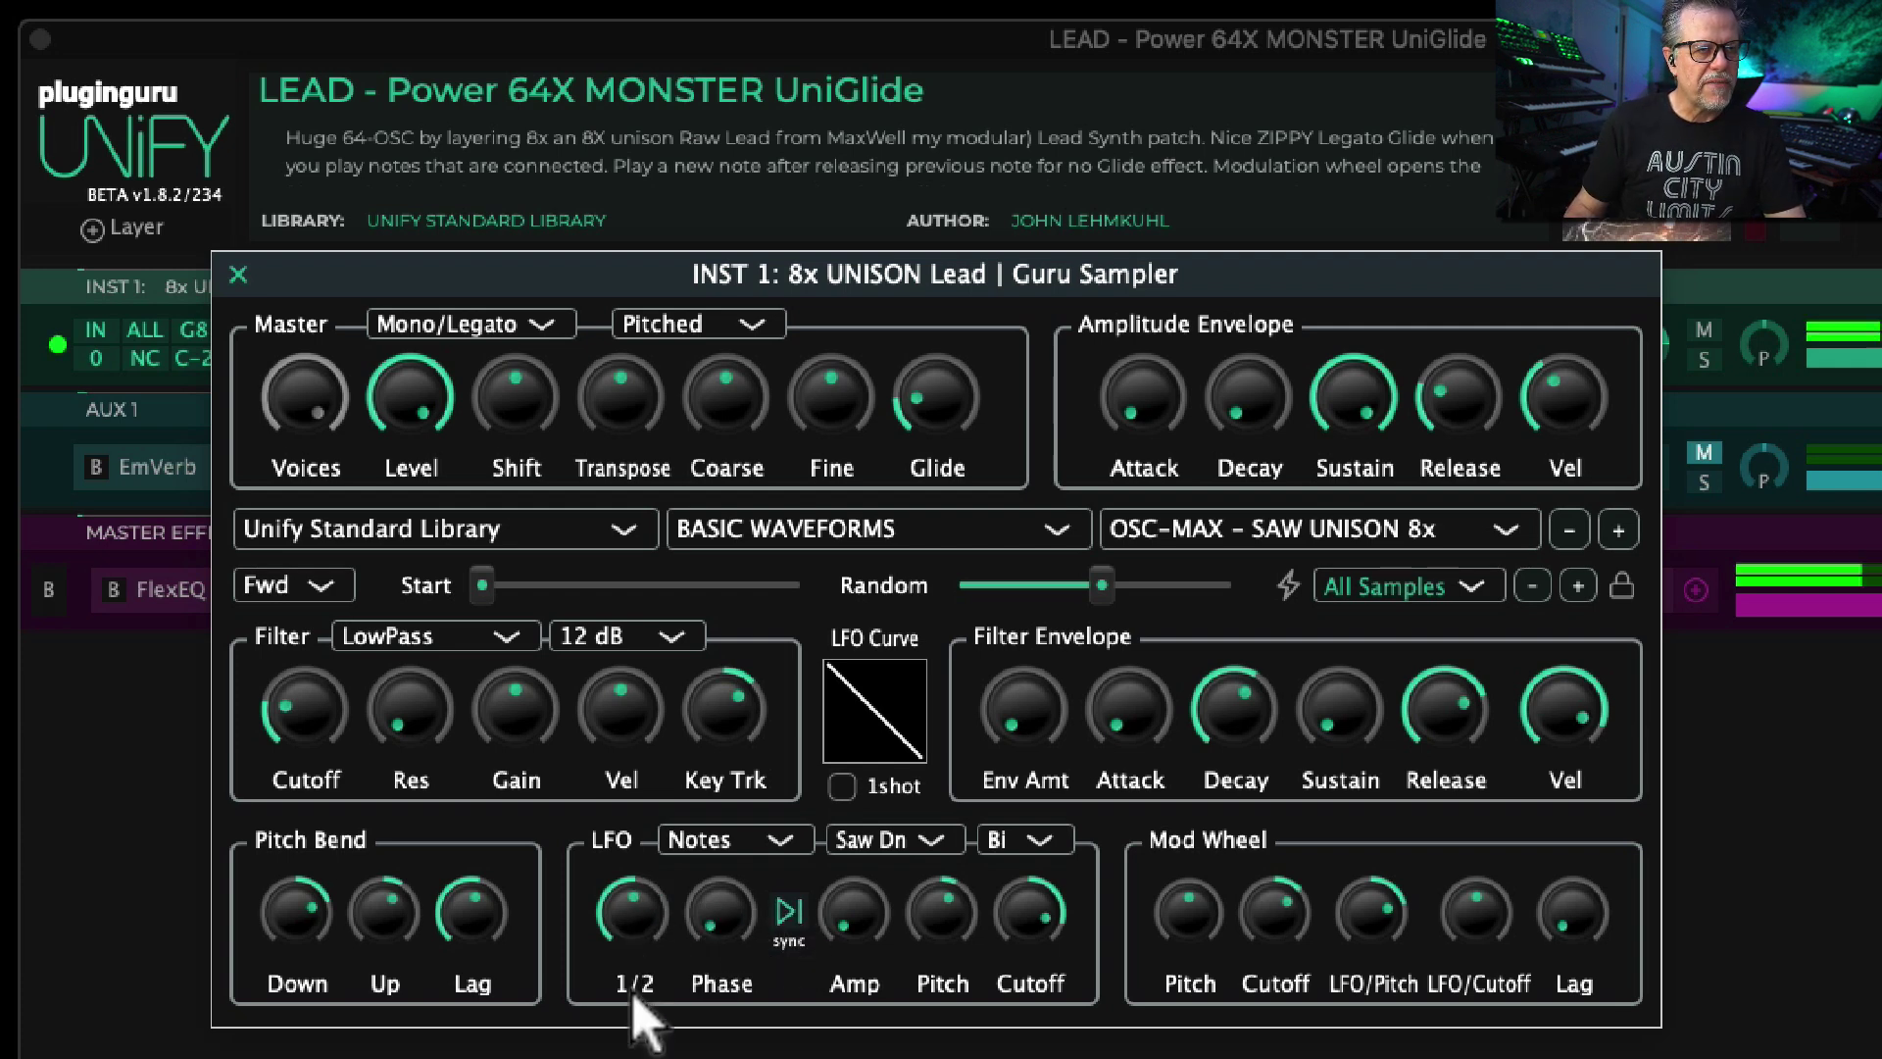
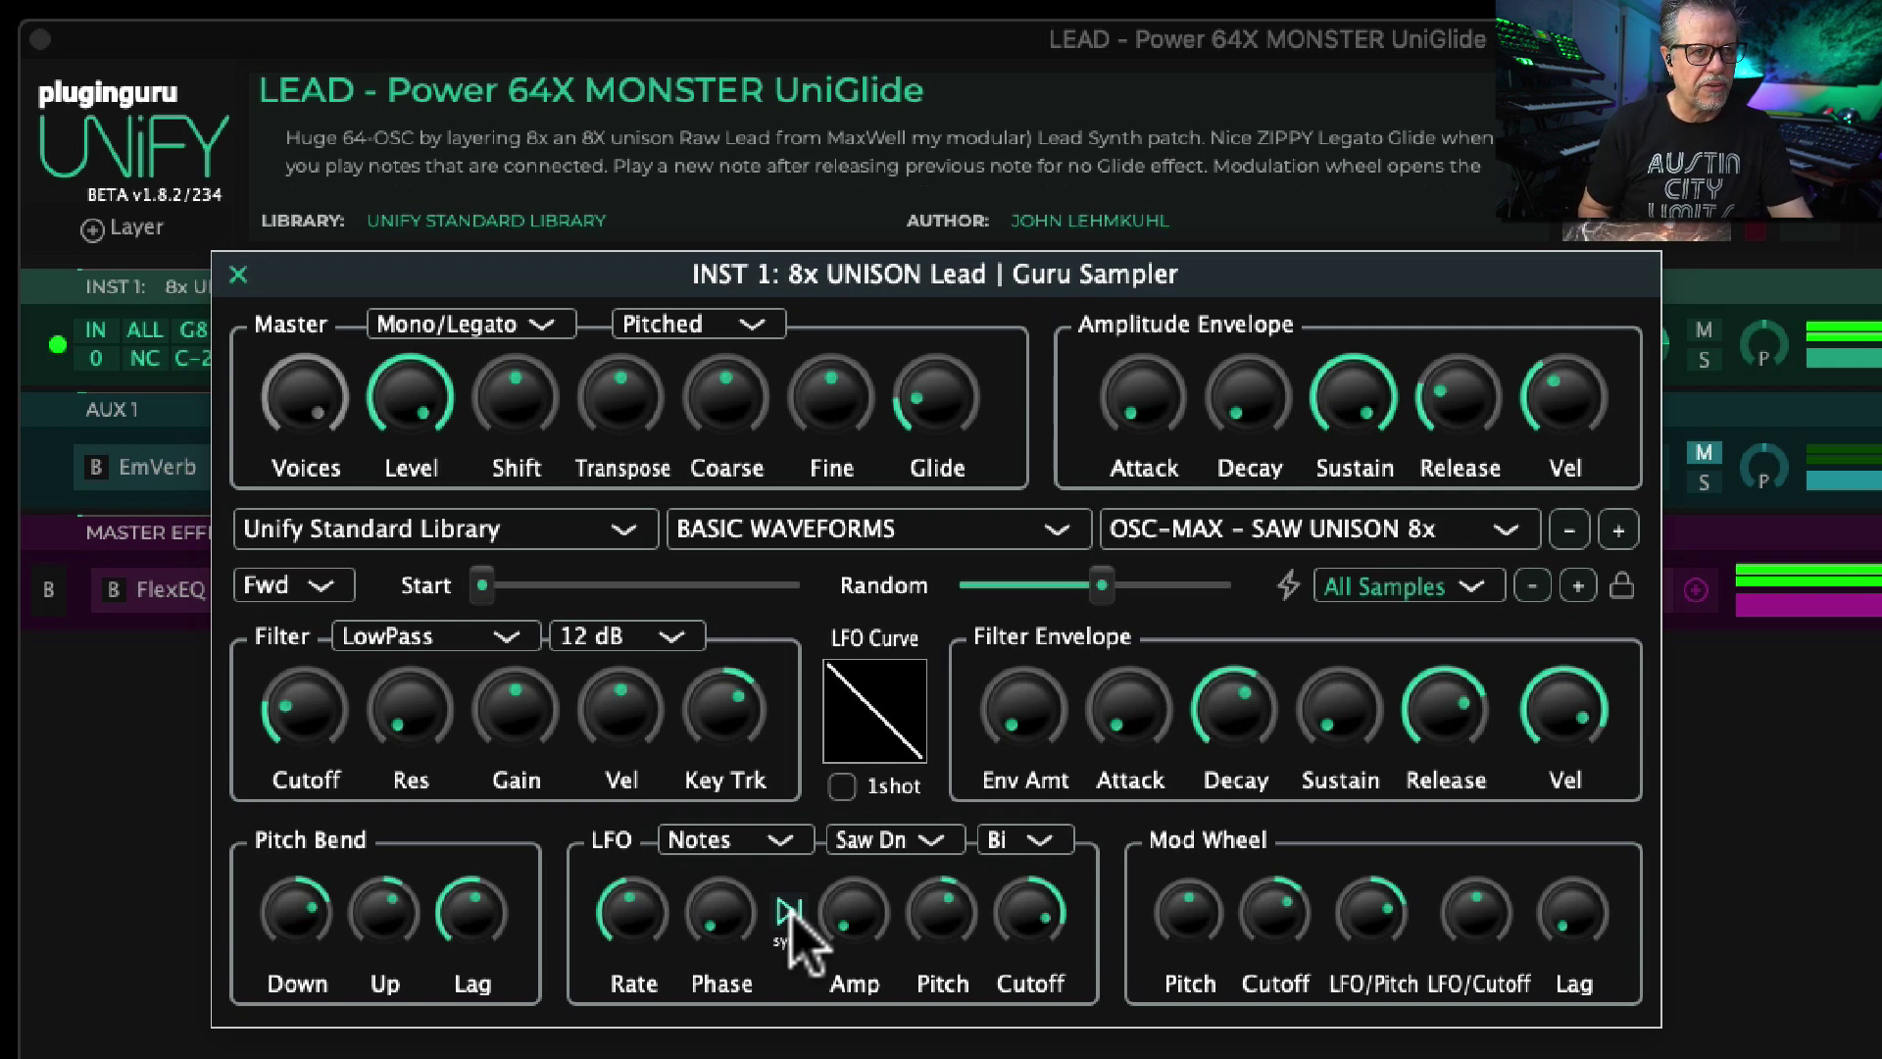
left_click(790, 917)
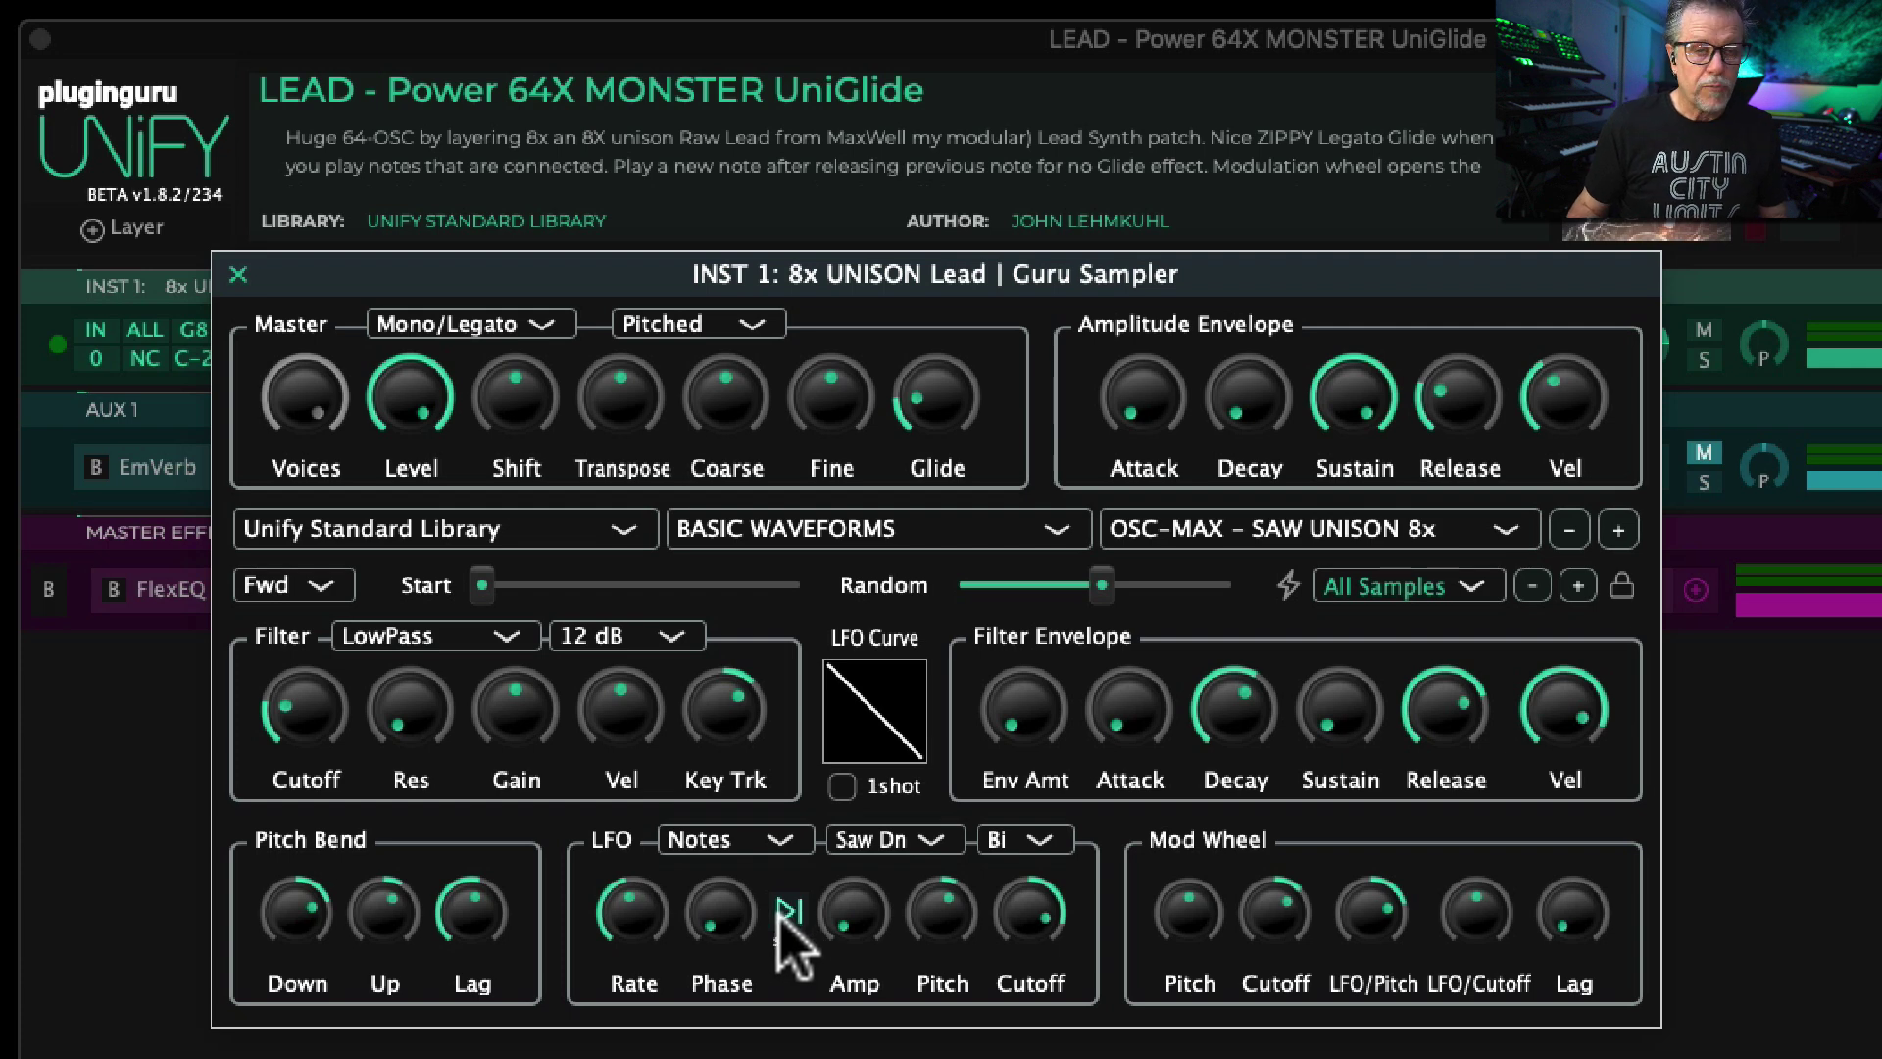
scroll(647, 911, "up", 1)
left_click_drag(642, 887, 664, 798)
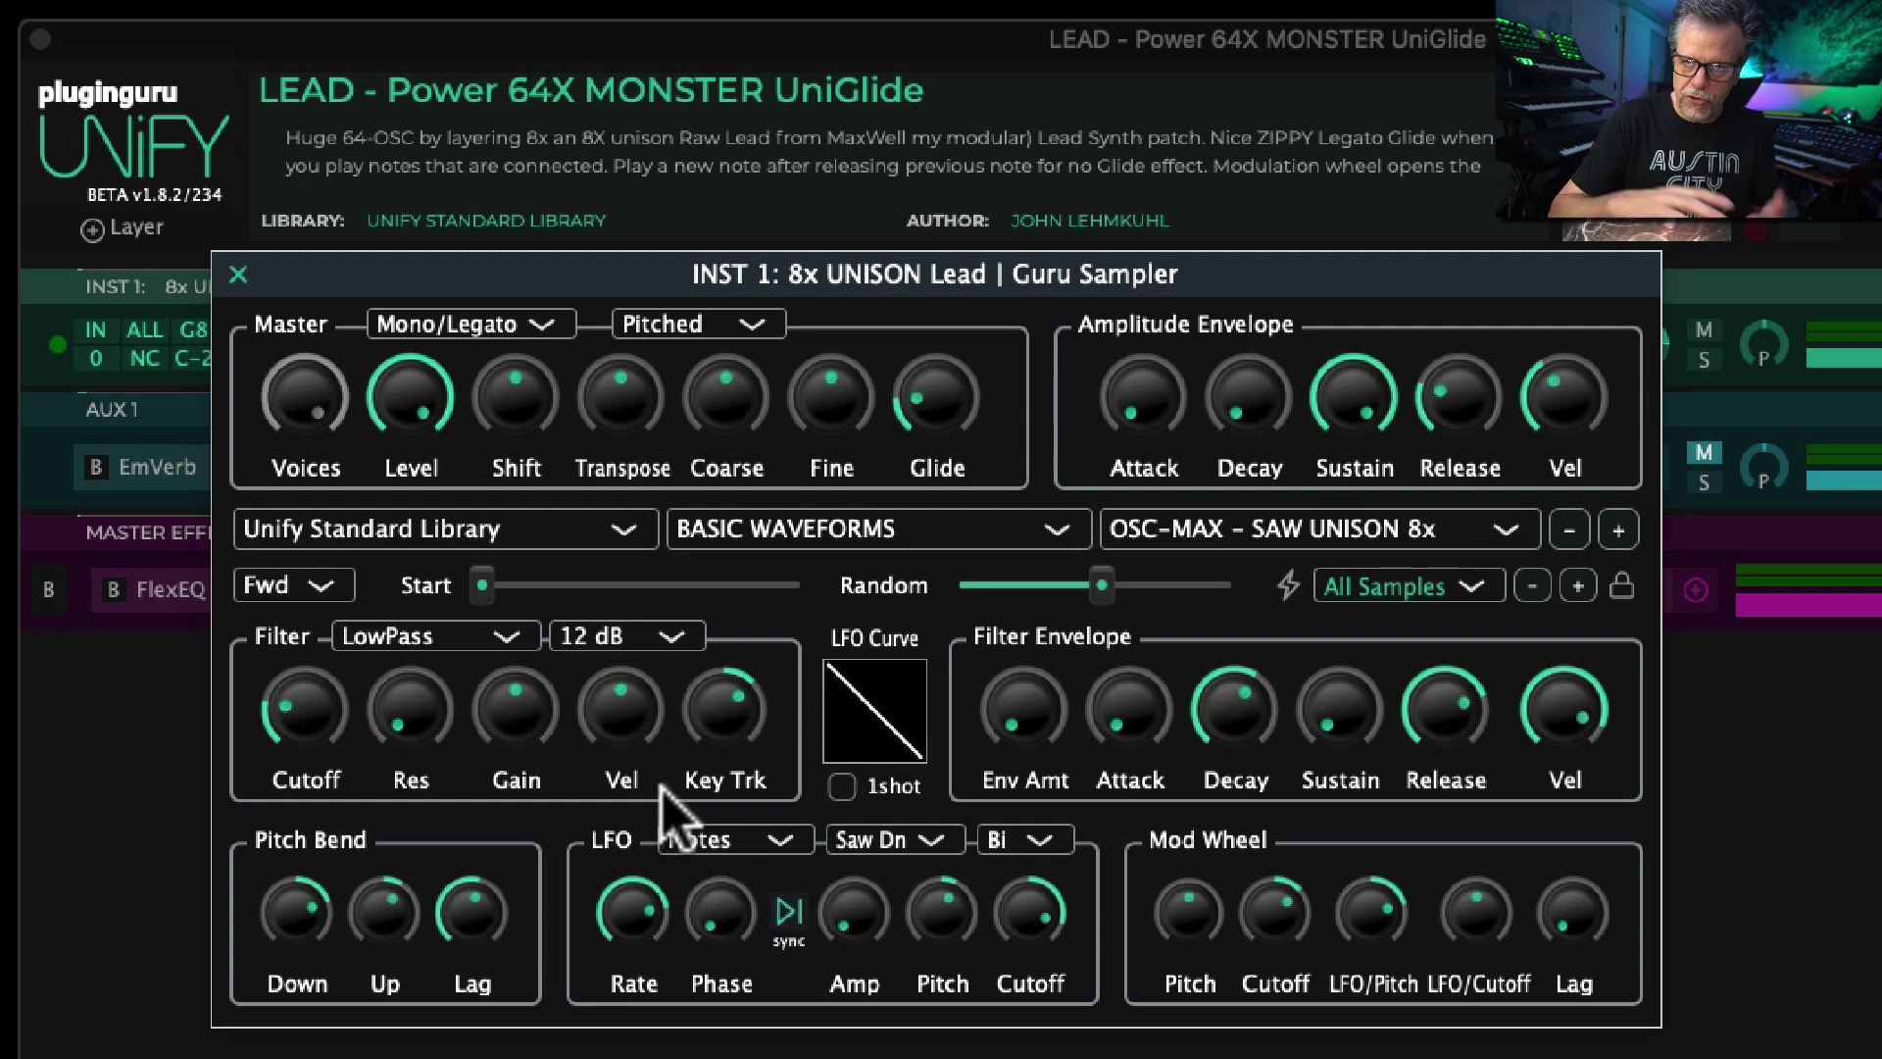
Step: Move the LFO modulation from filter cutoff to amplitude at 100 %, and open the filter cutoff further
mouse_move(850, 918)
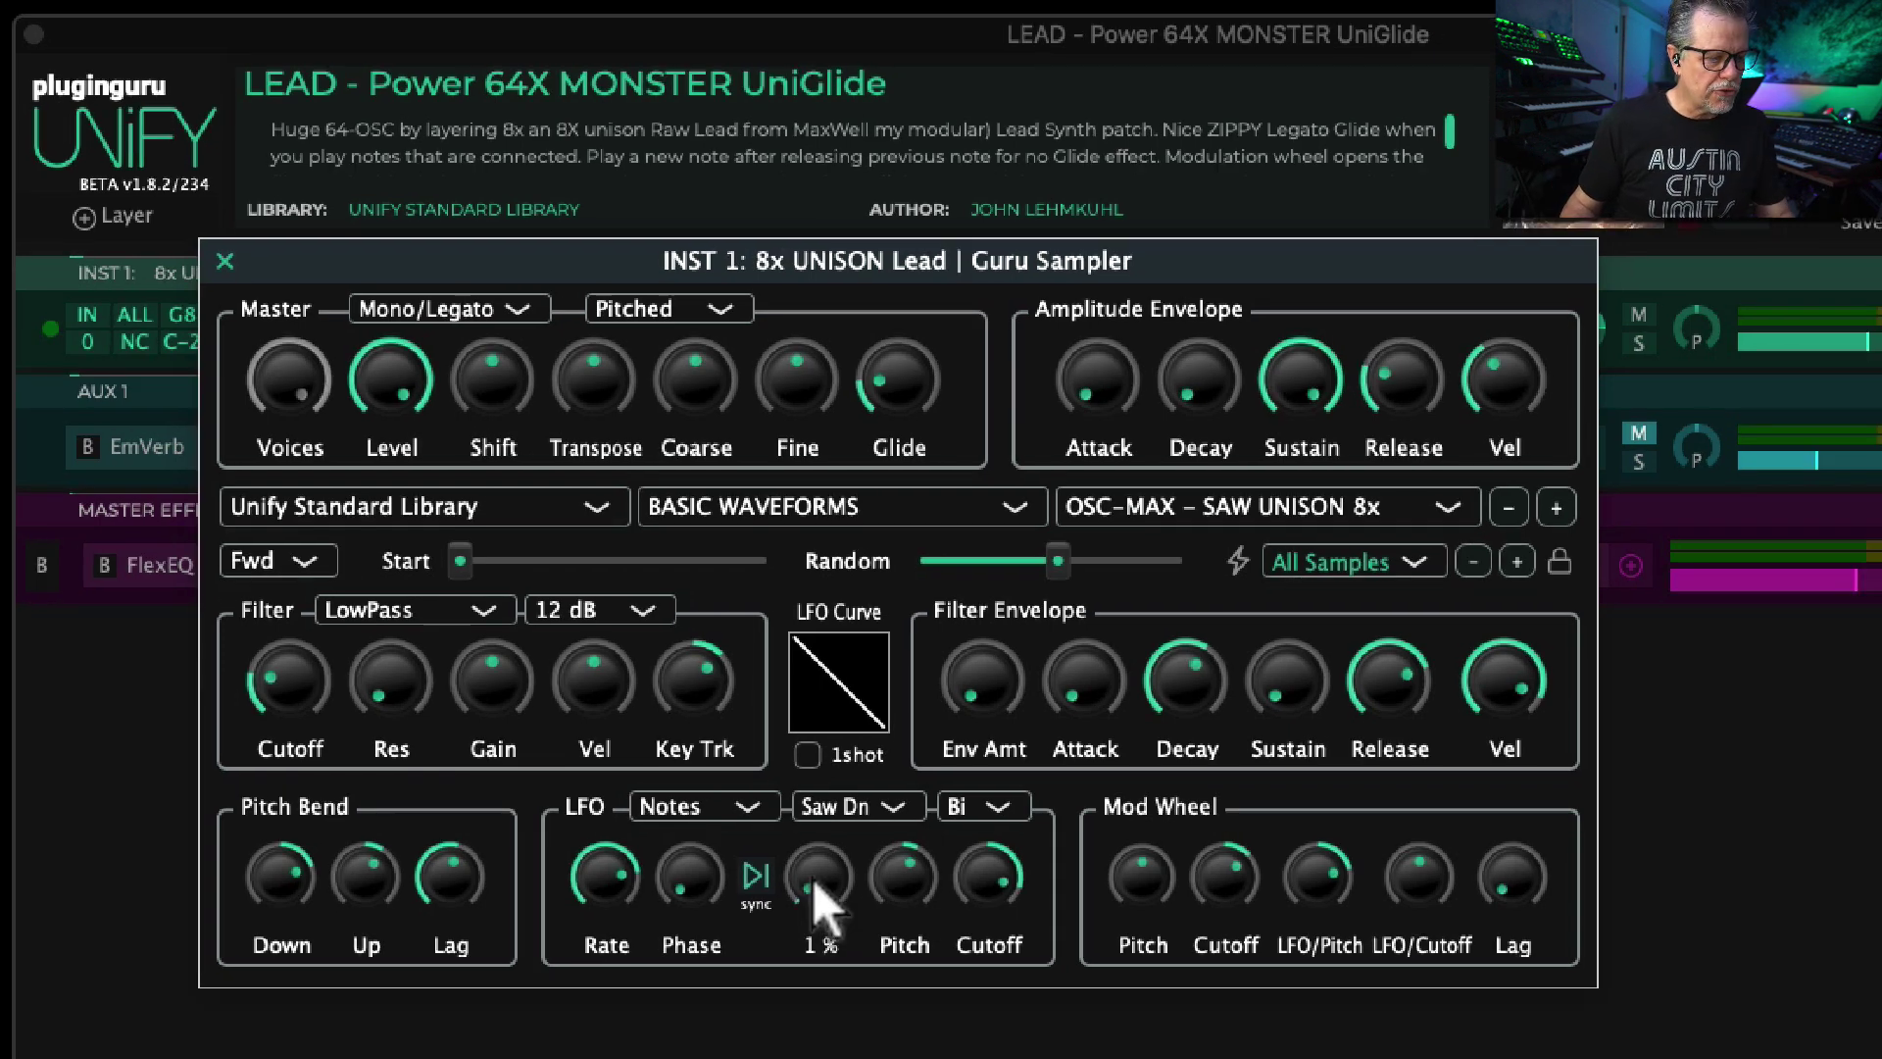
left_click_drag(813, 879, 996, 392)
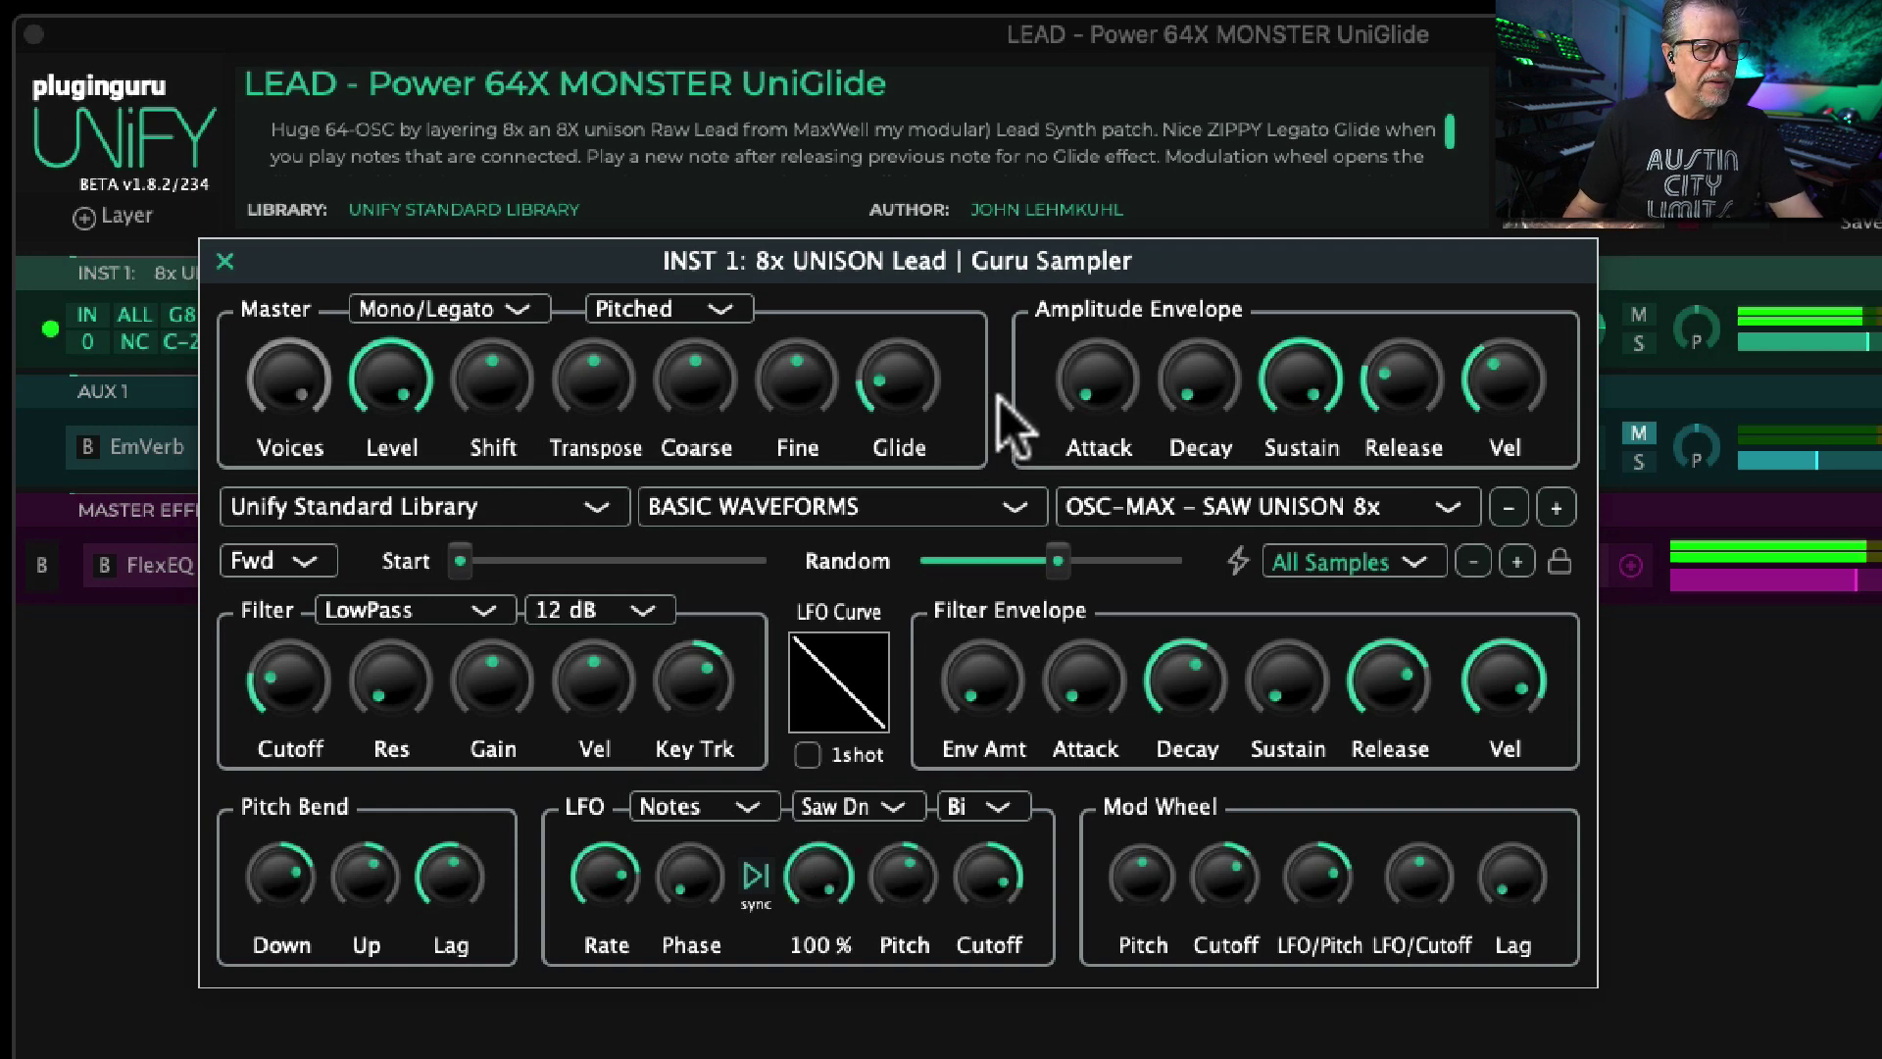
double_click(988, 877)
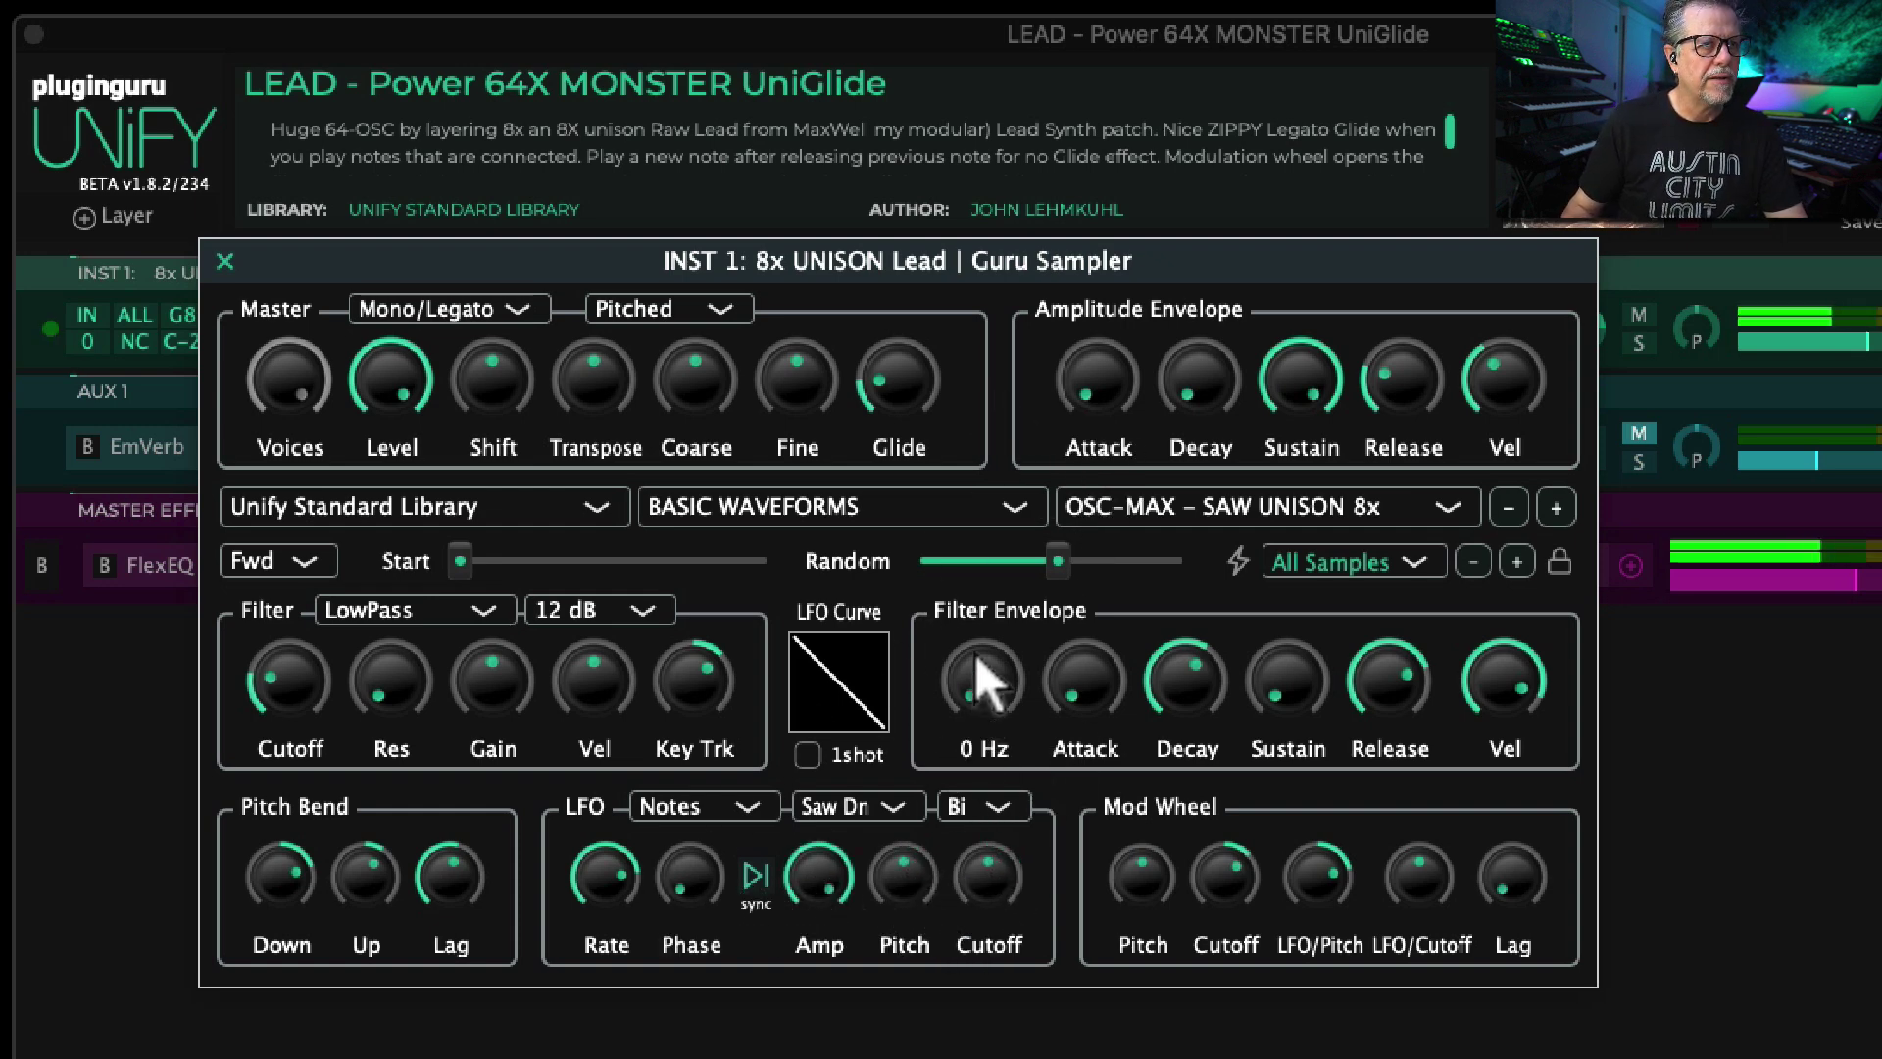
left_click_drag(292, 688, 299, 654)
Step: Compare the Triangle and Saw Dn LFO waveforms on the amplitude modulation
left_click(858, 805)
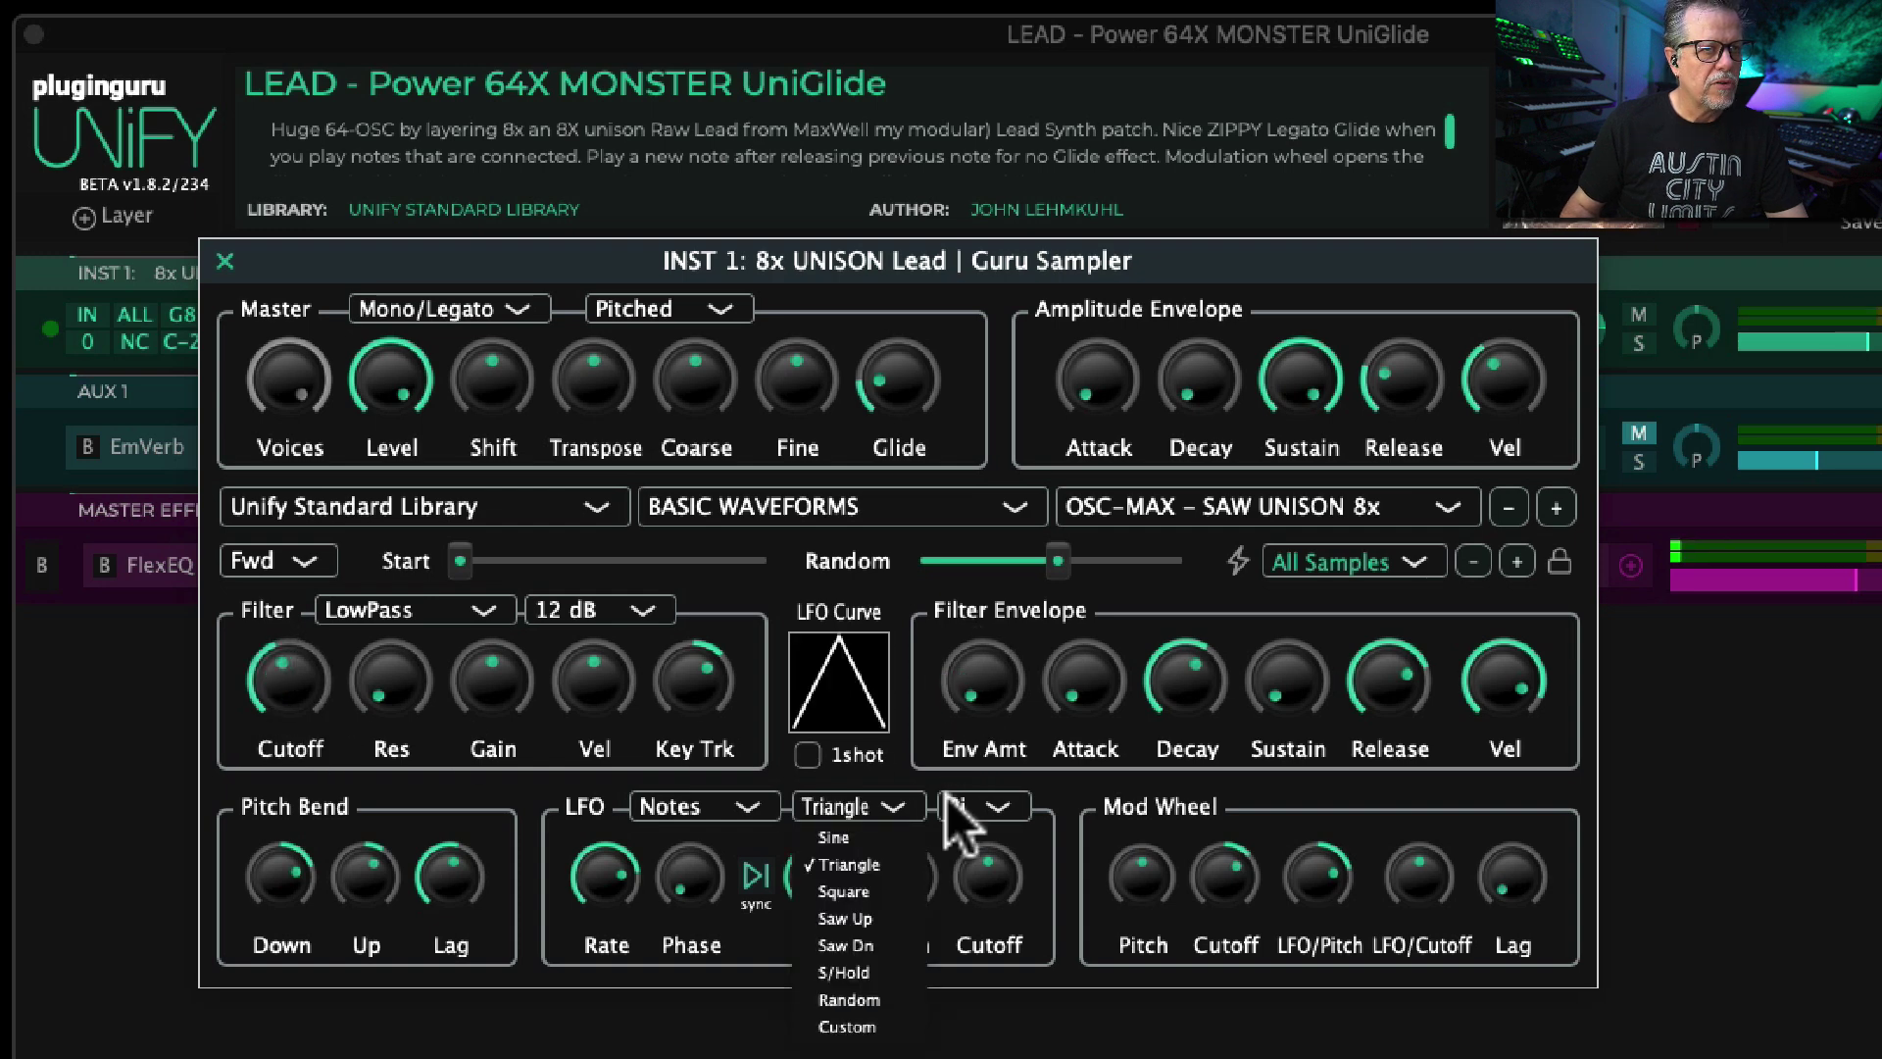
left_click(847, 864)
left_click(858, 809)
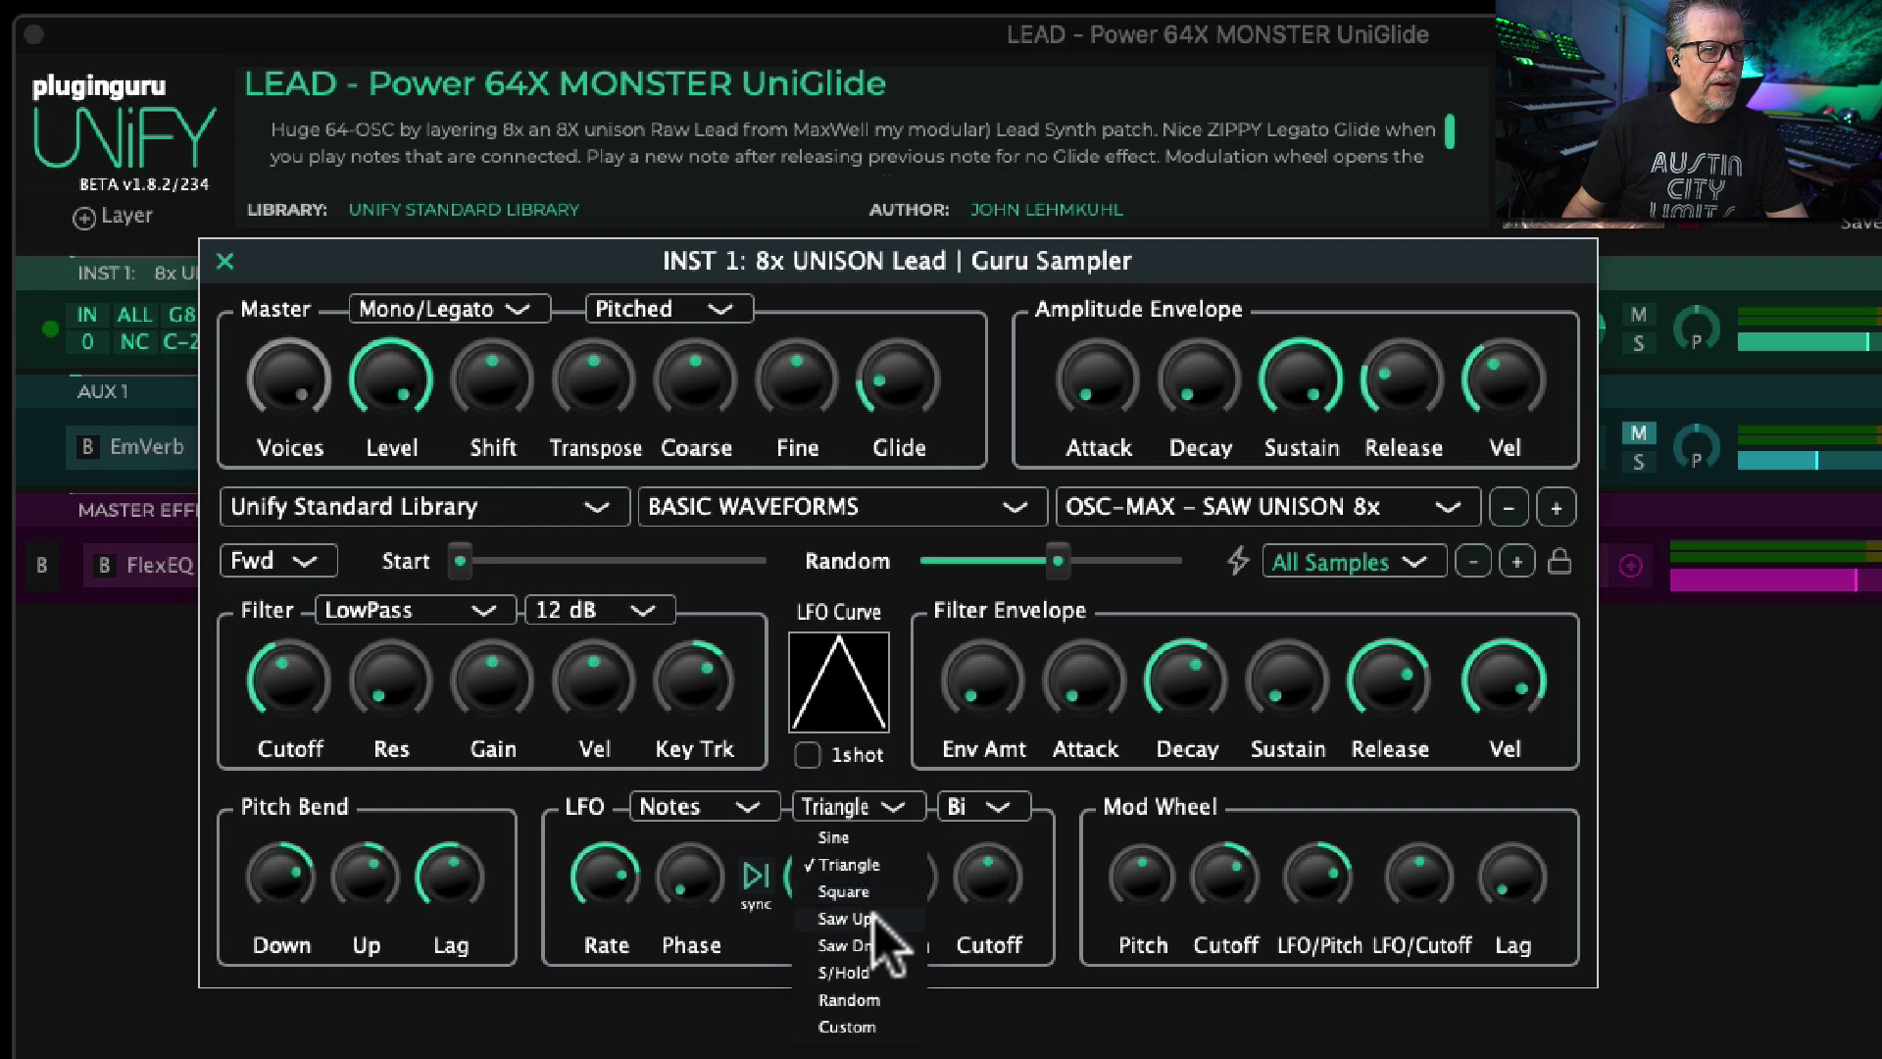
left_click(845, 945)
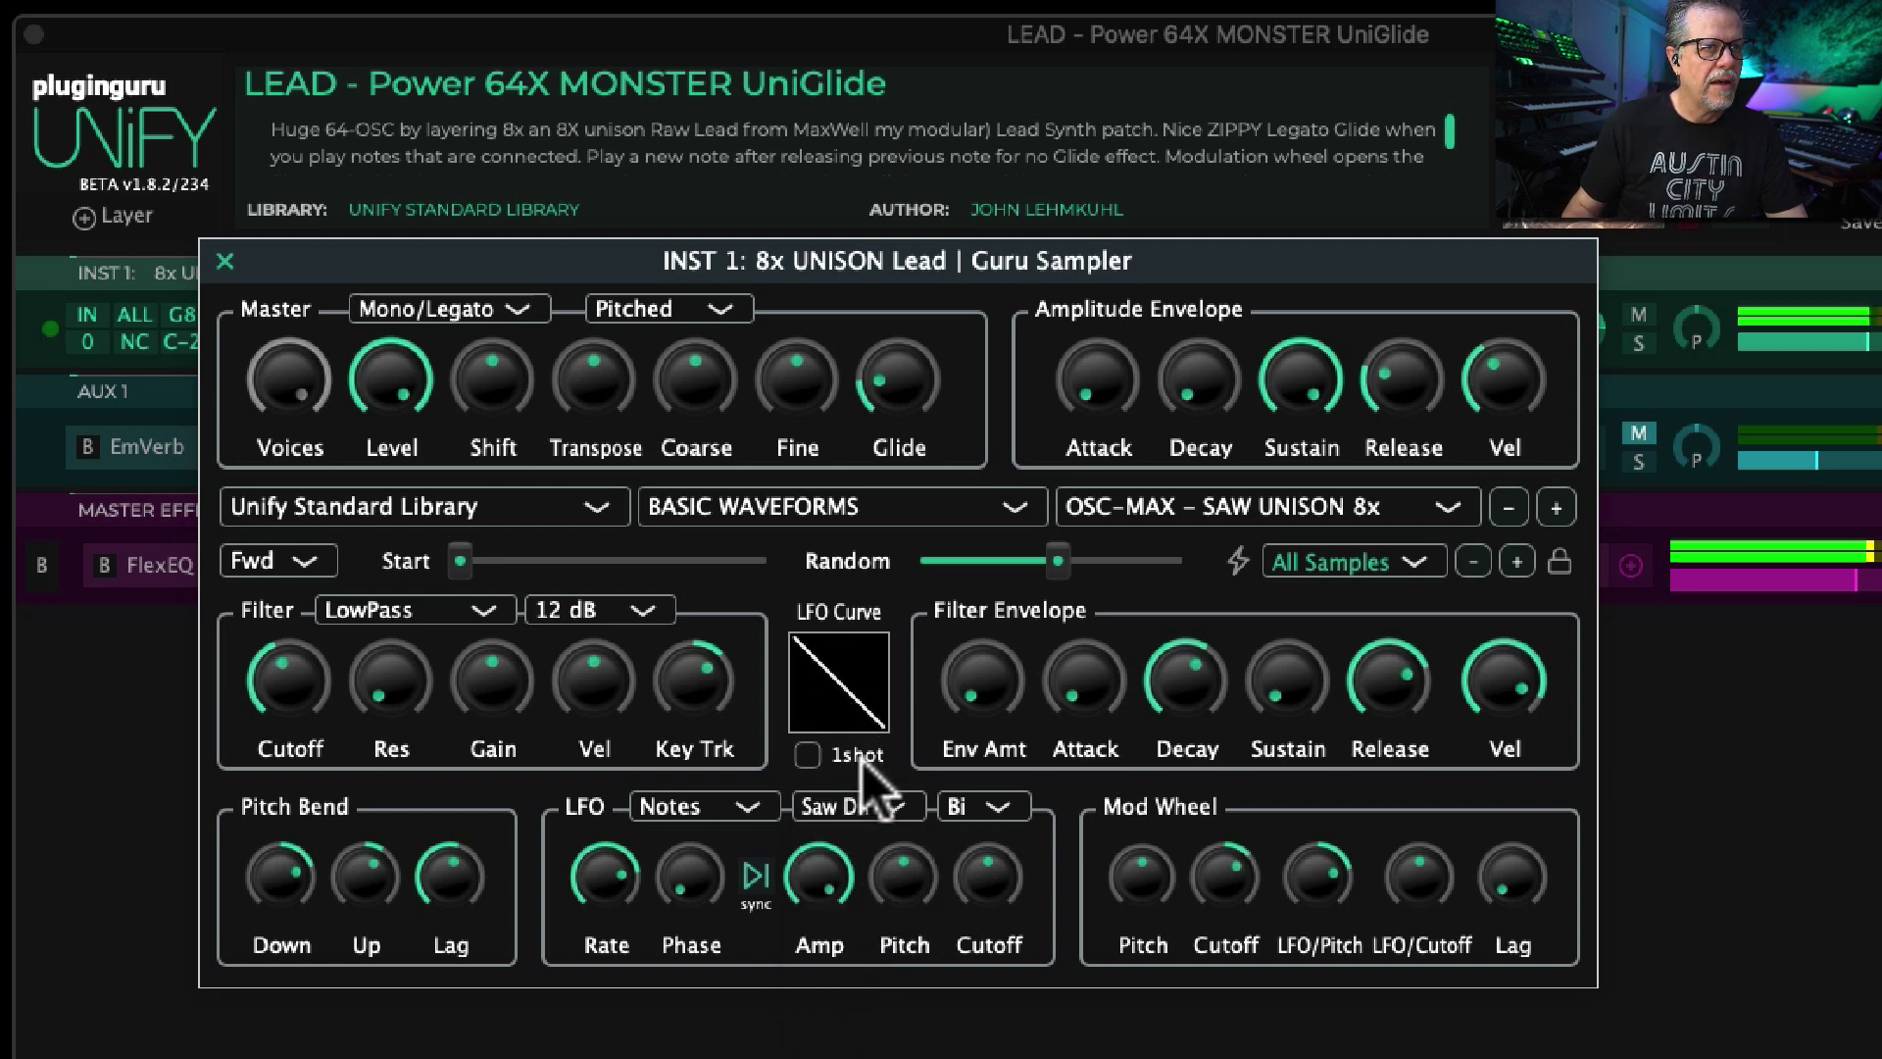
Step: Set the LFO waveform to Random and apply it at 90.6 % to a highly resonant filter cutoff instead of the amplitude
left_click(855, 806)
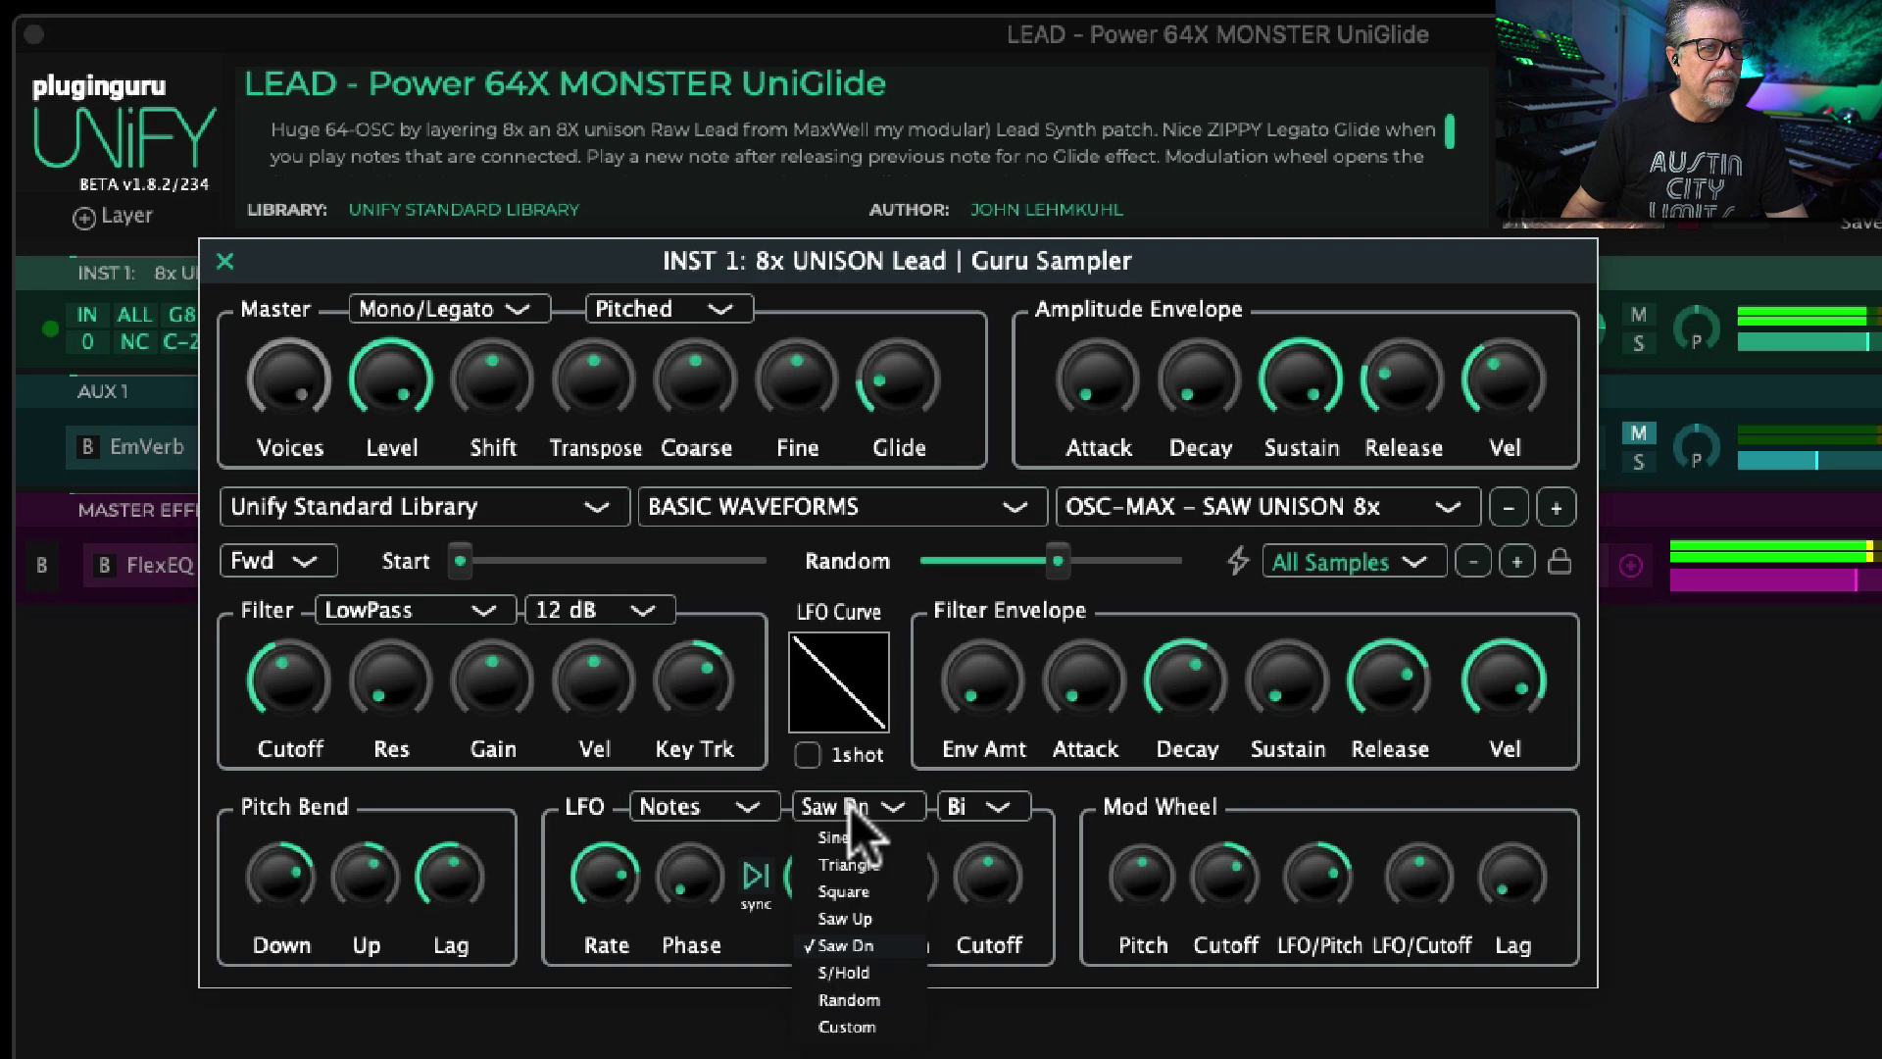
left_click(862, 973)
left_click_drag(421, 627, 470, 470)
left_click_drag(291, 704, 307, 708)
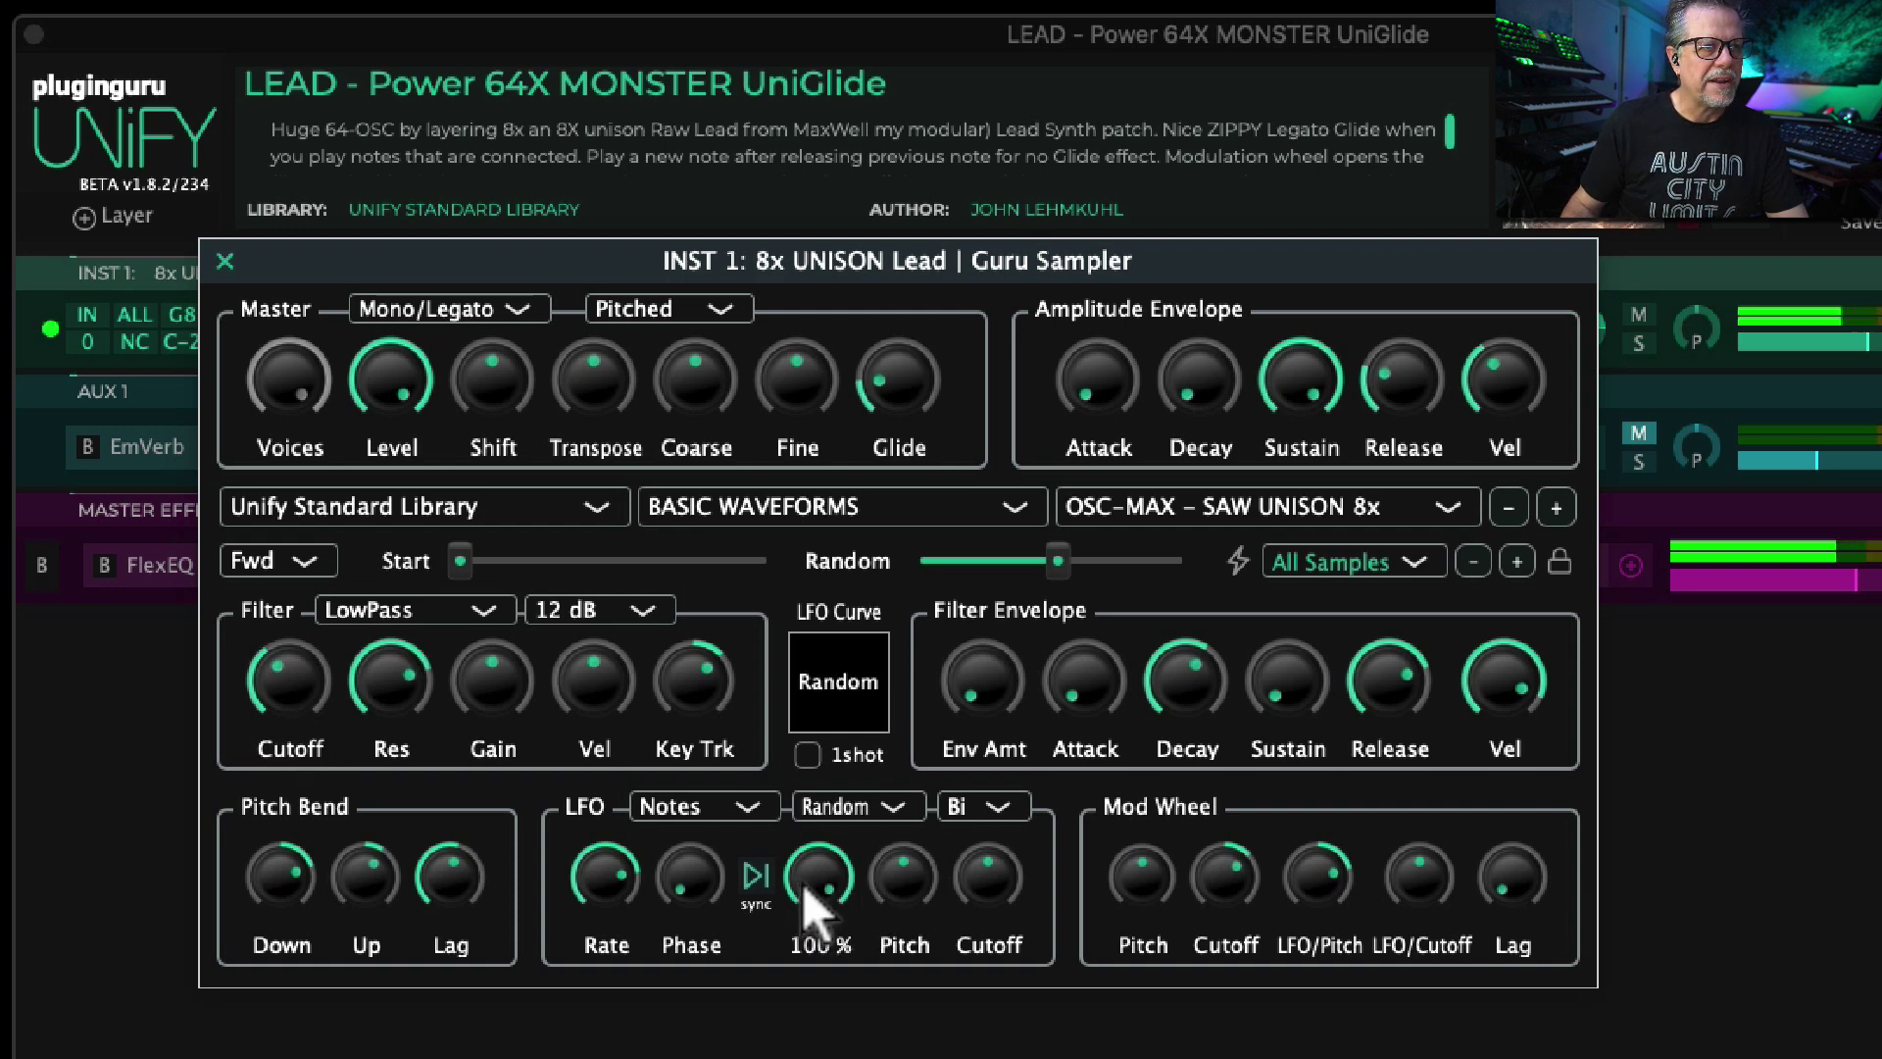
double_click(802, 877)
left_click_drag(992, 875, 1029, 720)
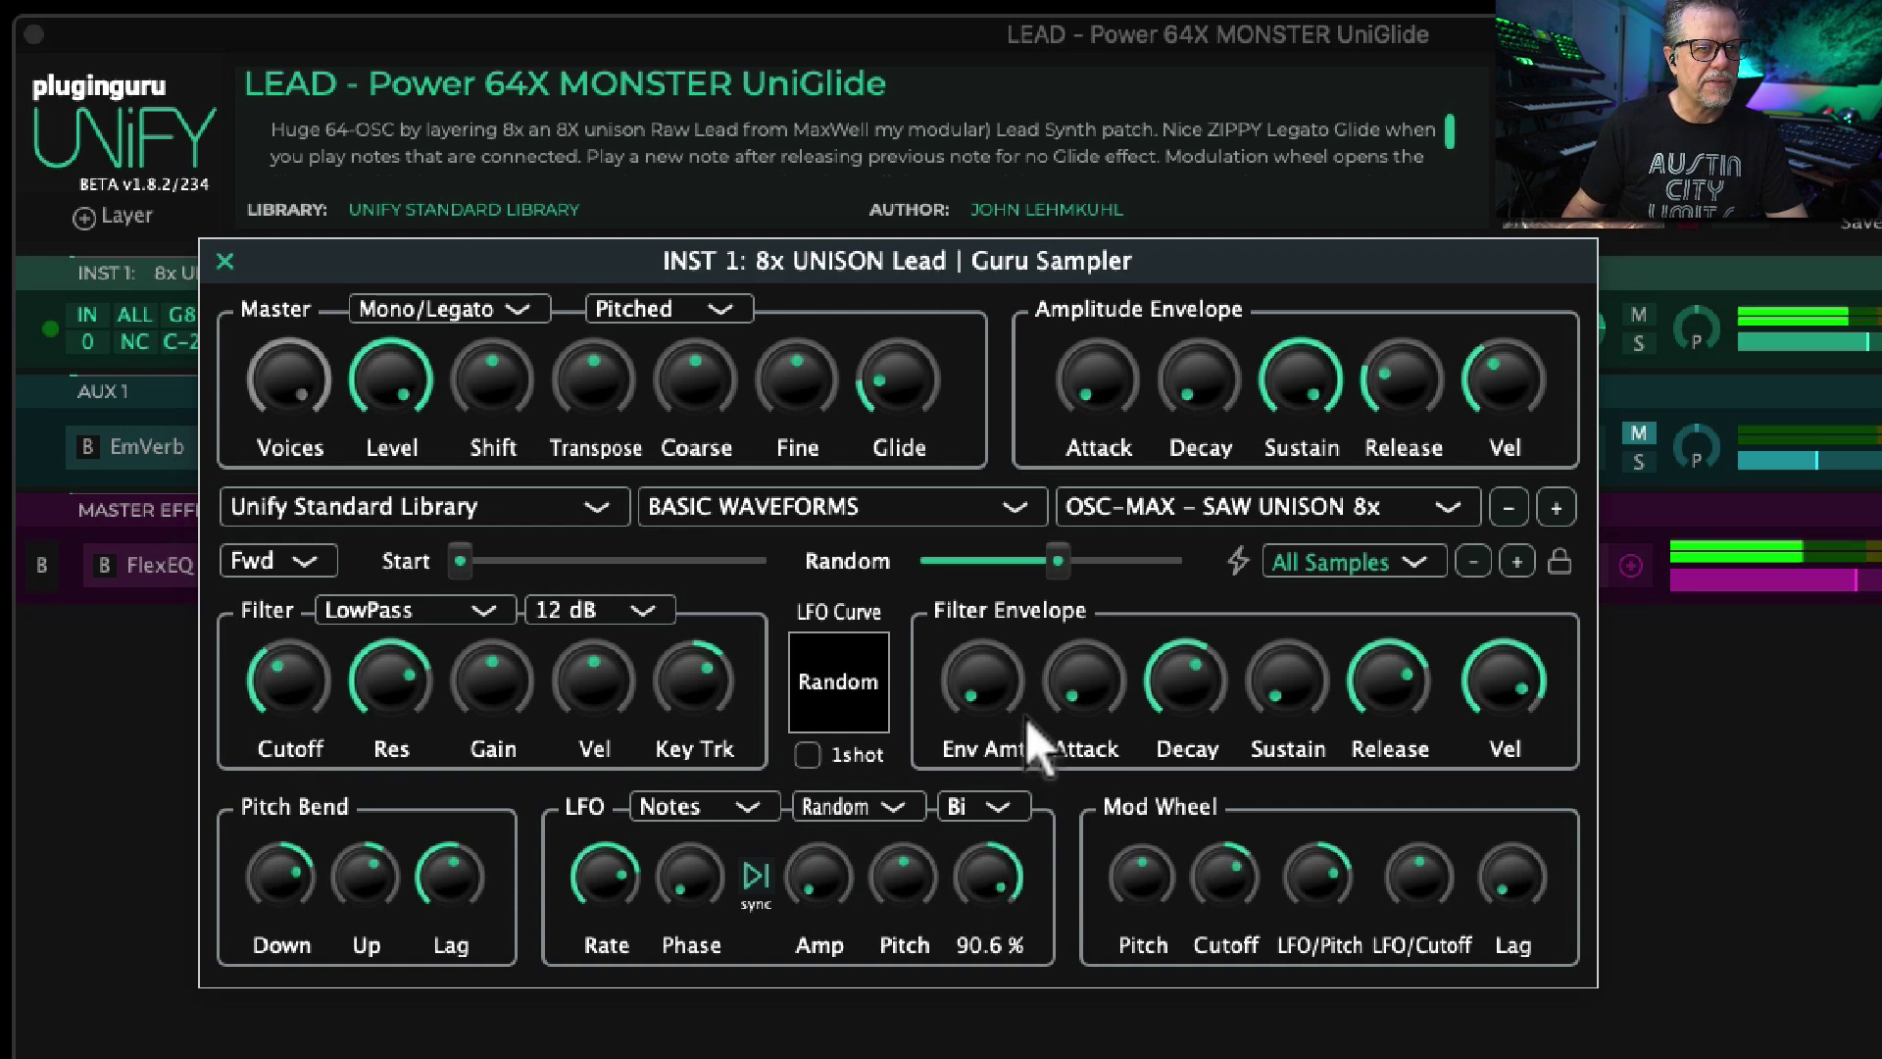
Step: Switch the LFO waveform to S/Hold and reduce the LFO's cutoff amount
left_click(855, 810)
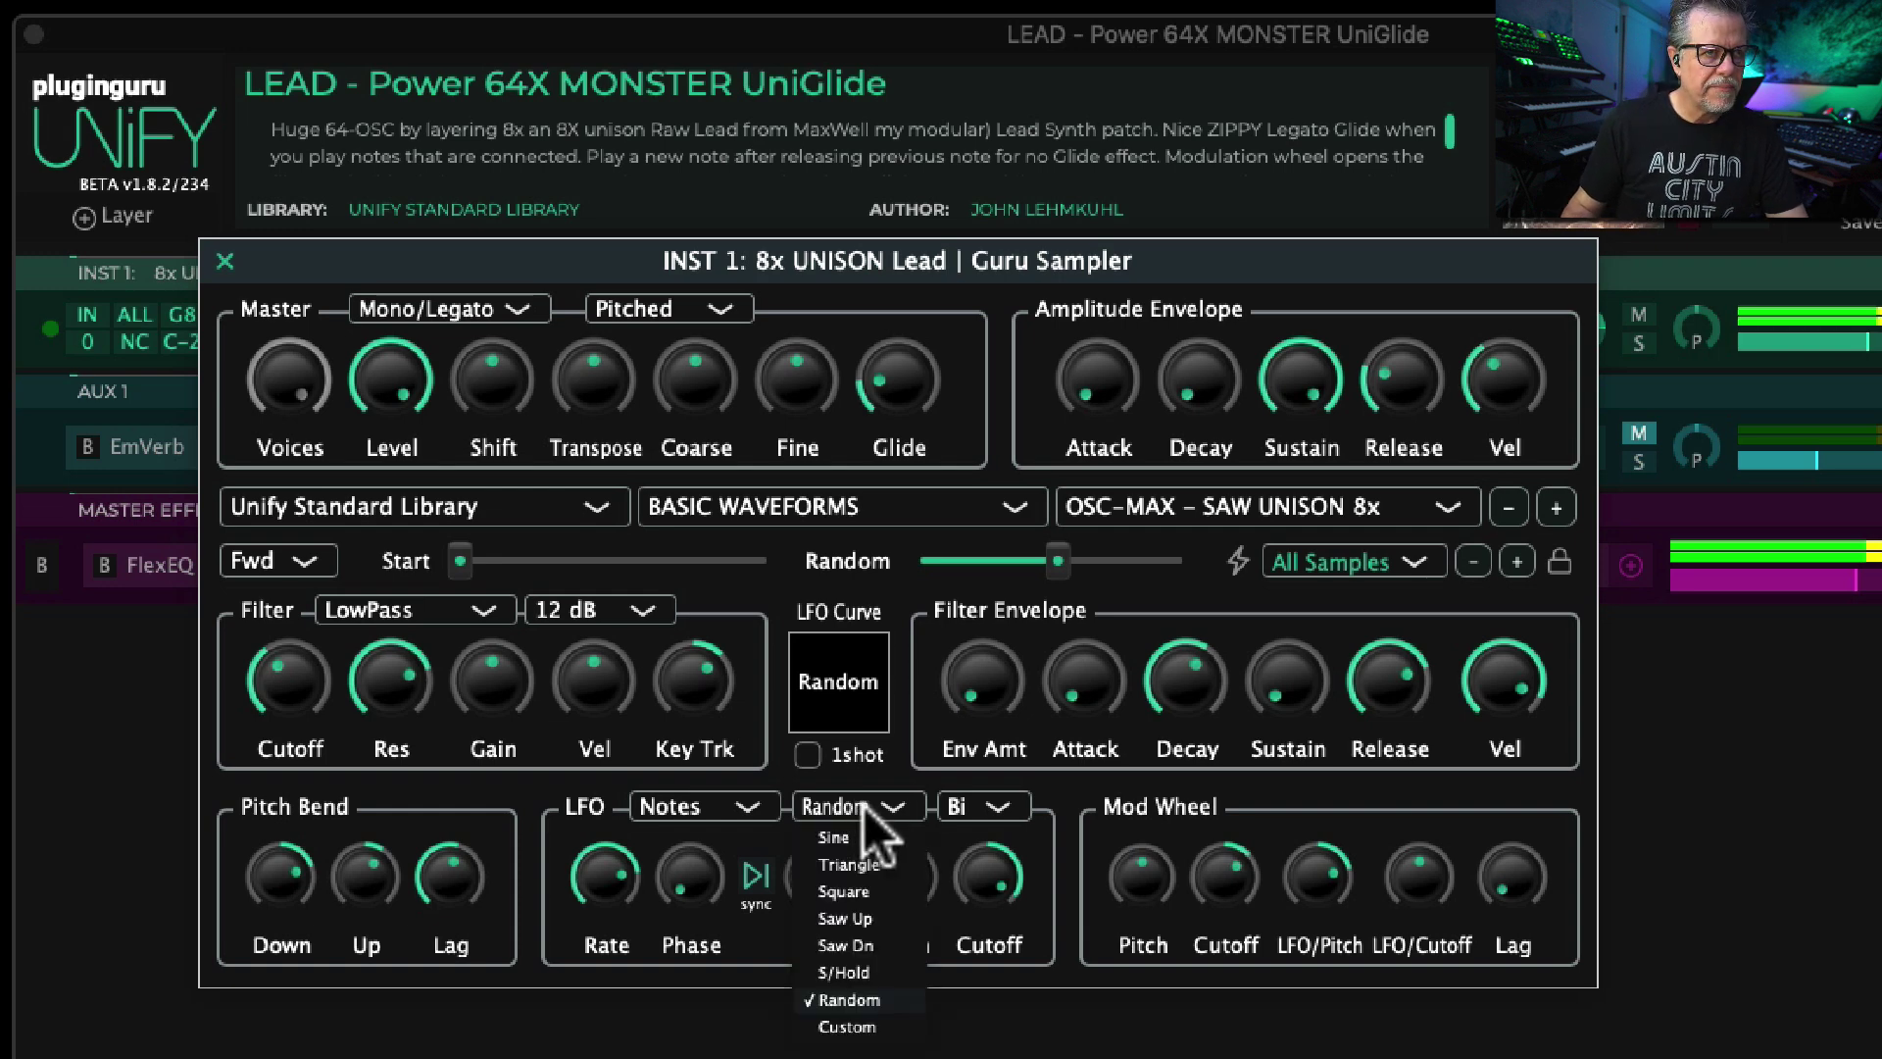
left_click(860, 973)
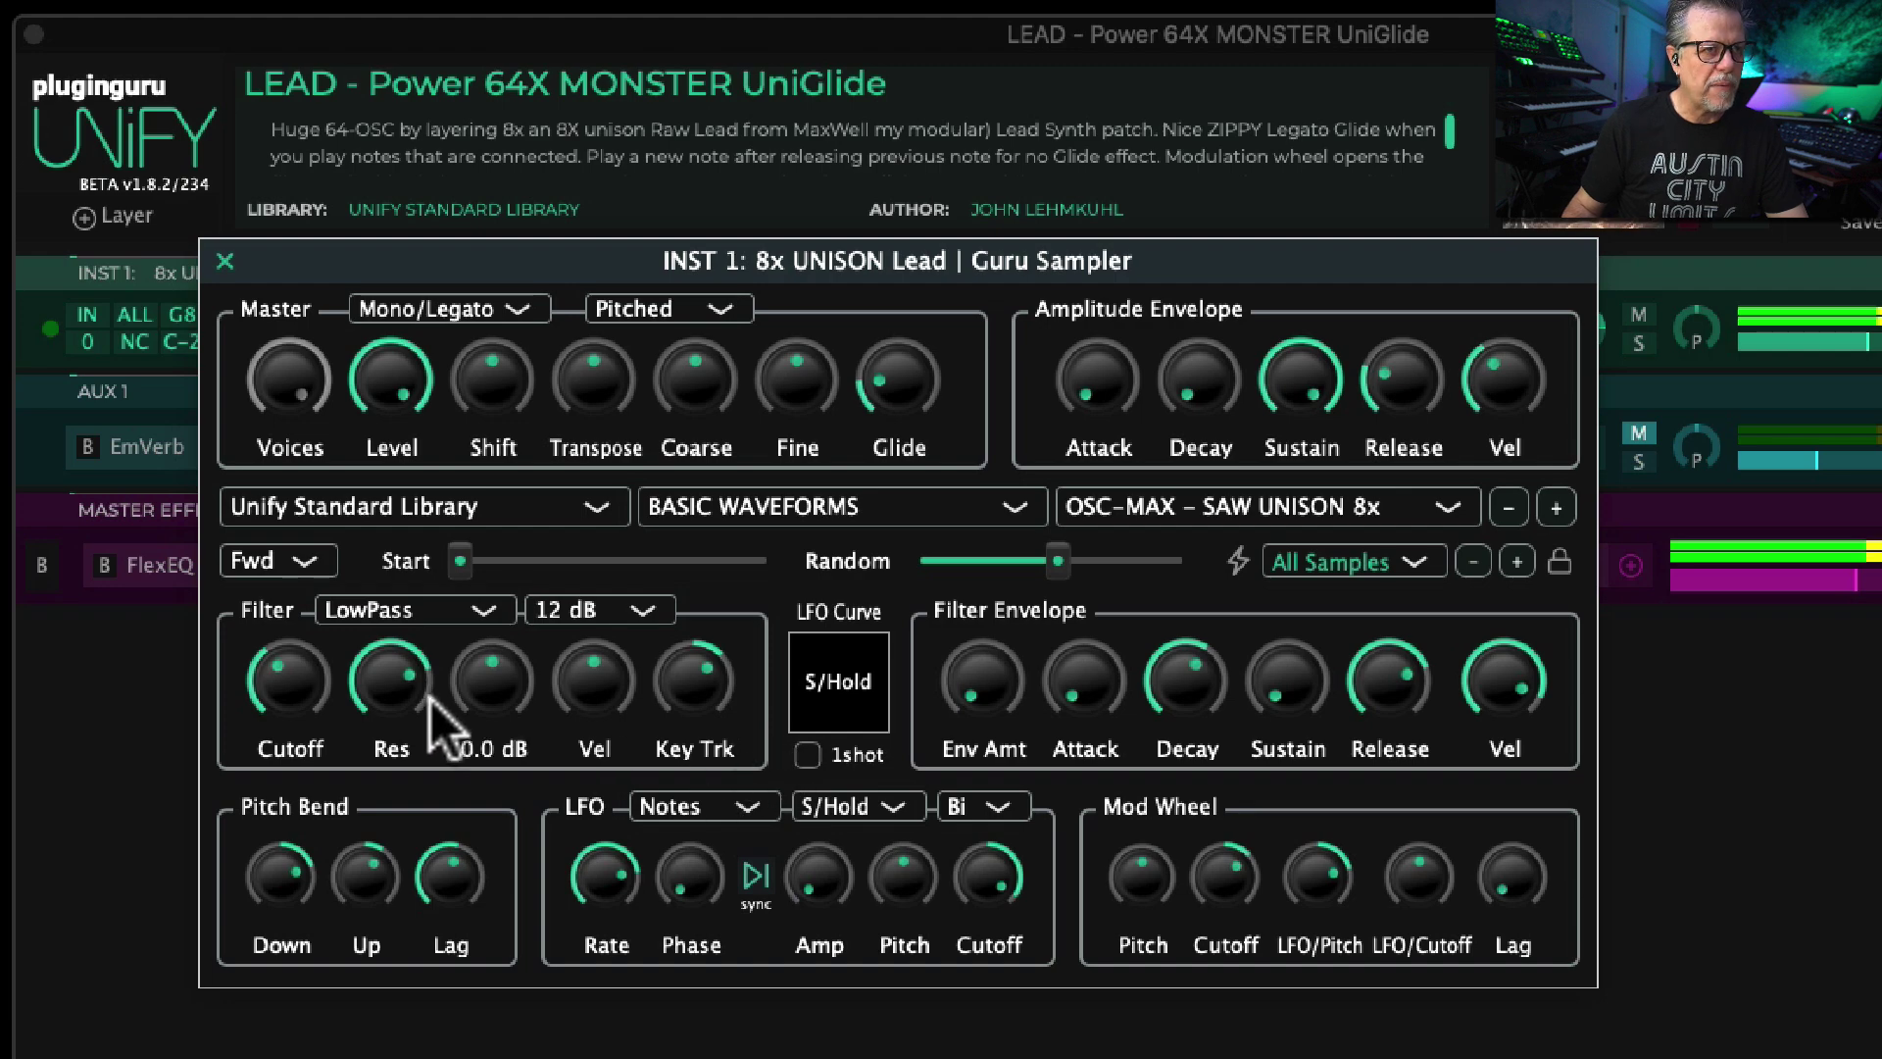
left_click_drag(990, 875, 946, 963)
Step: Set the LFO waveform to Custom and bend its falling line into a concave decay curve
left_click(838, 807)
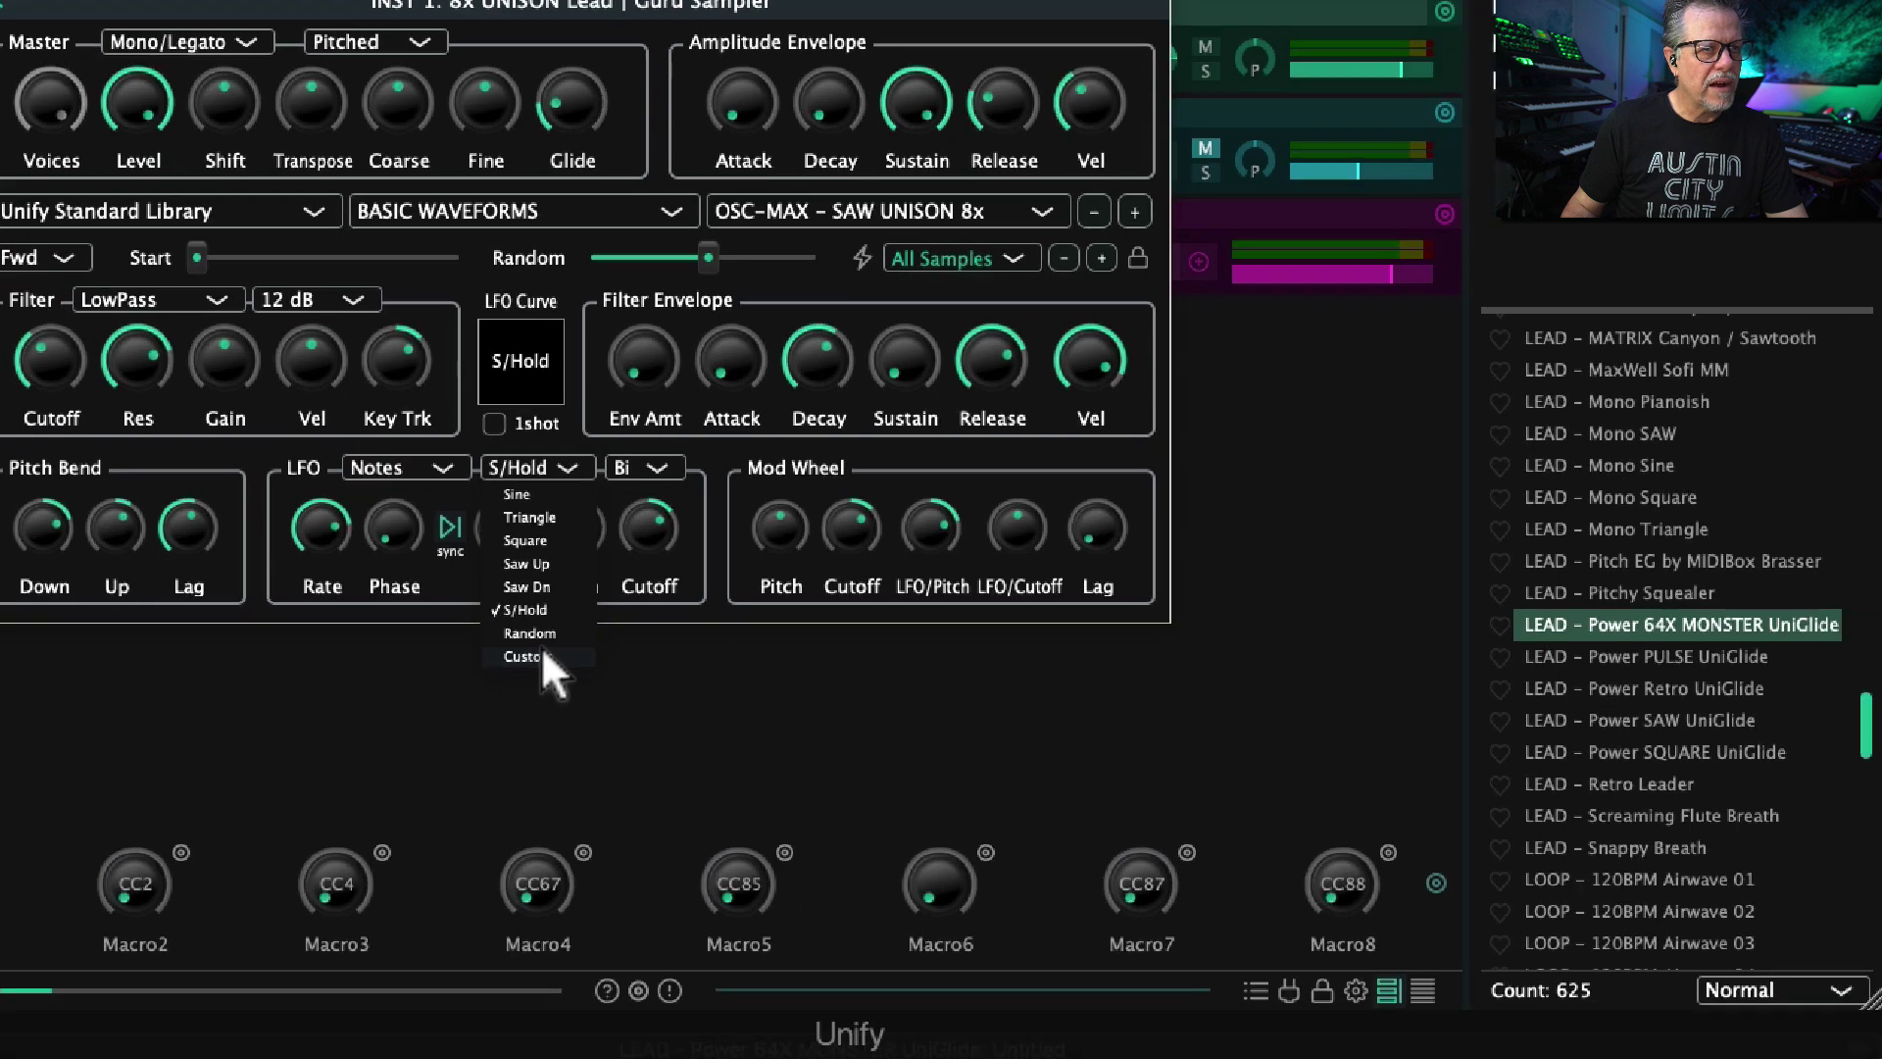
left_click(681, 828)
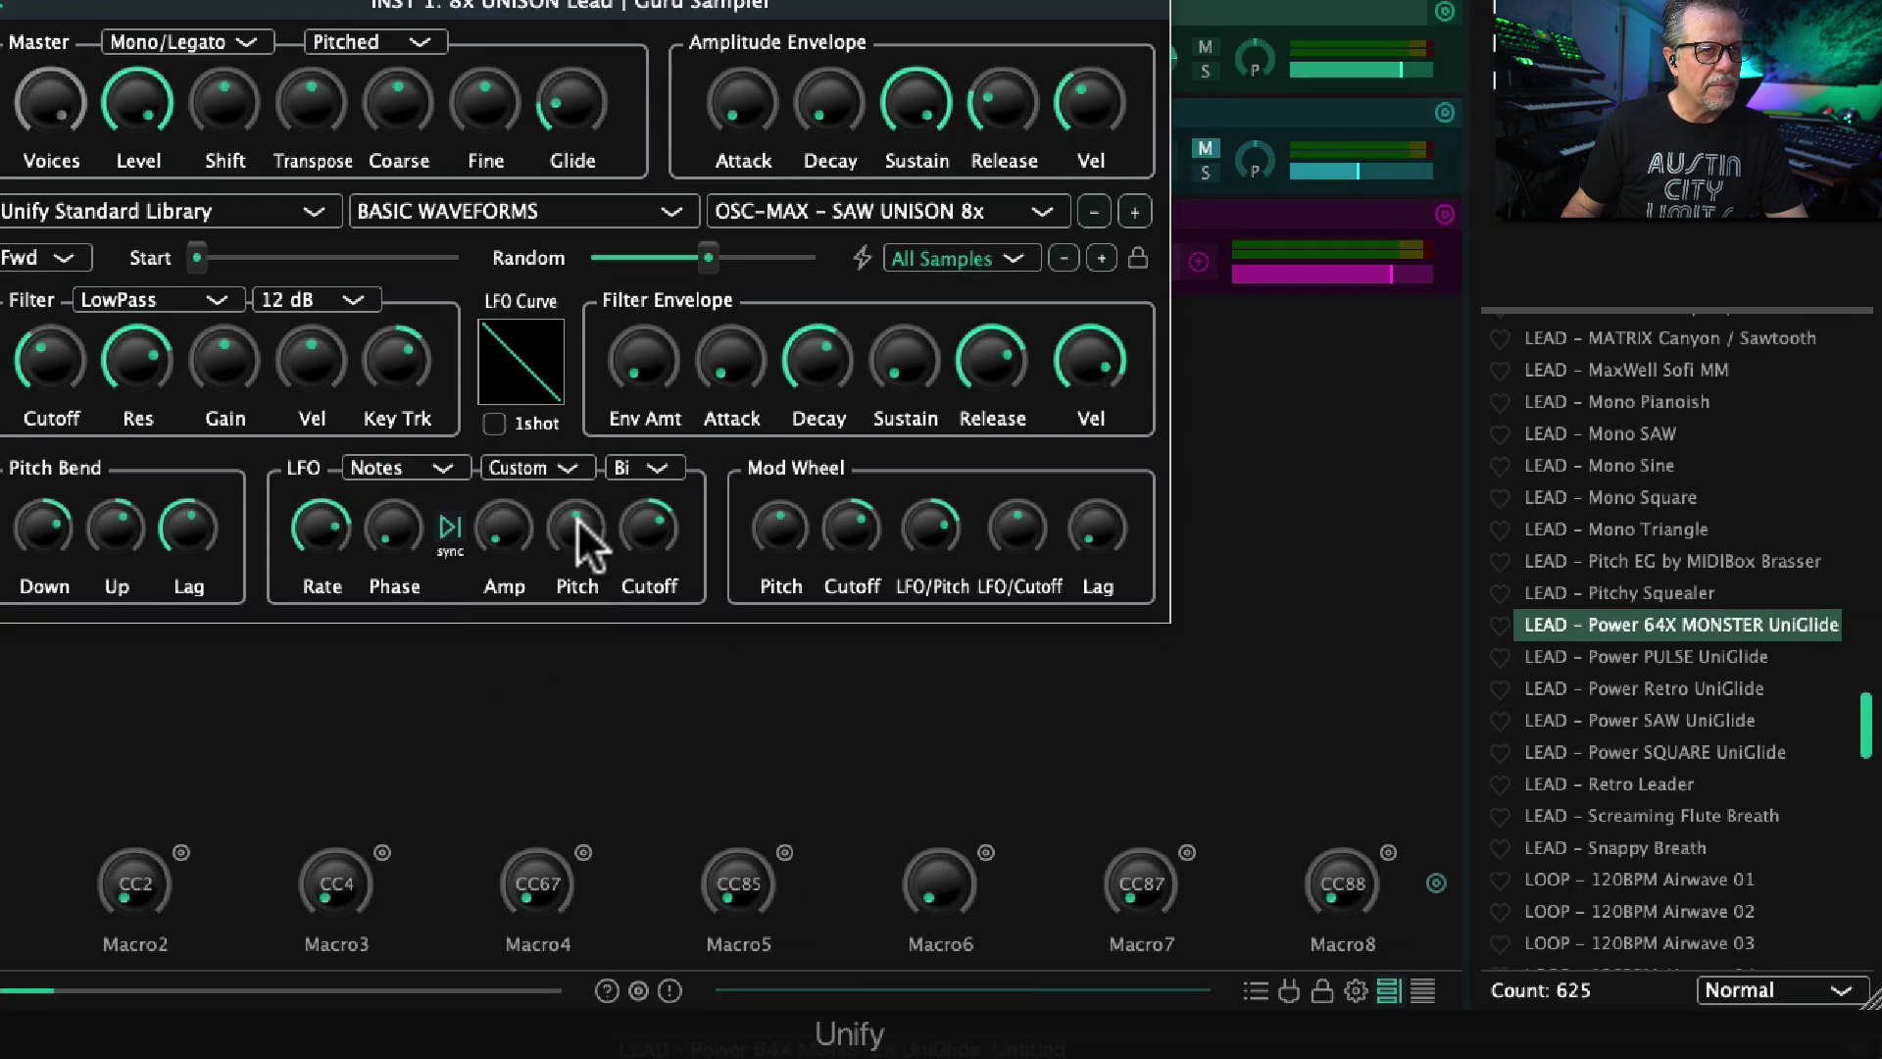
left_click(529, 365)
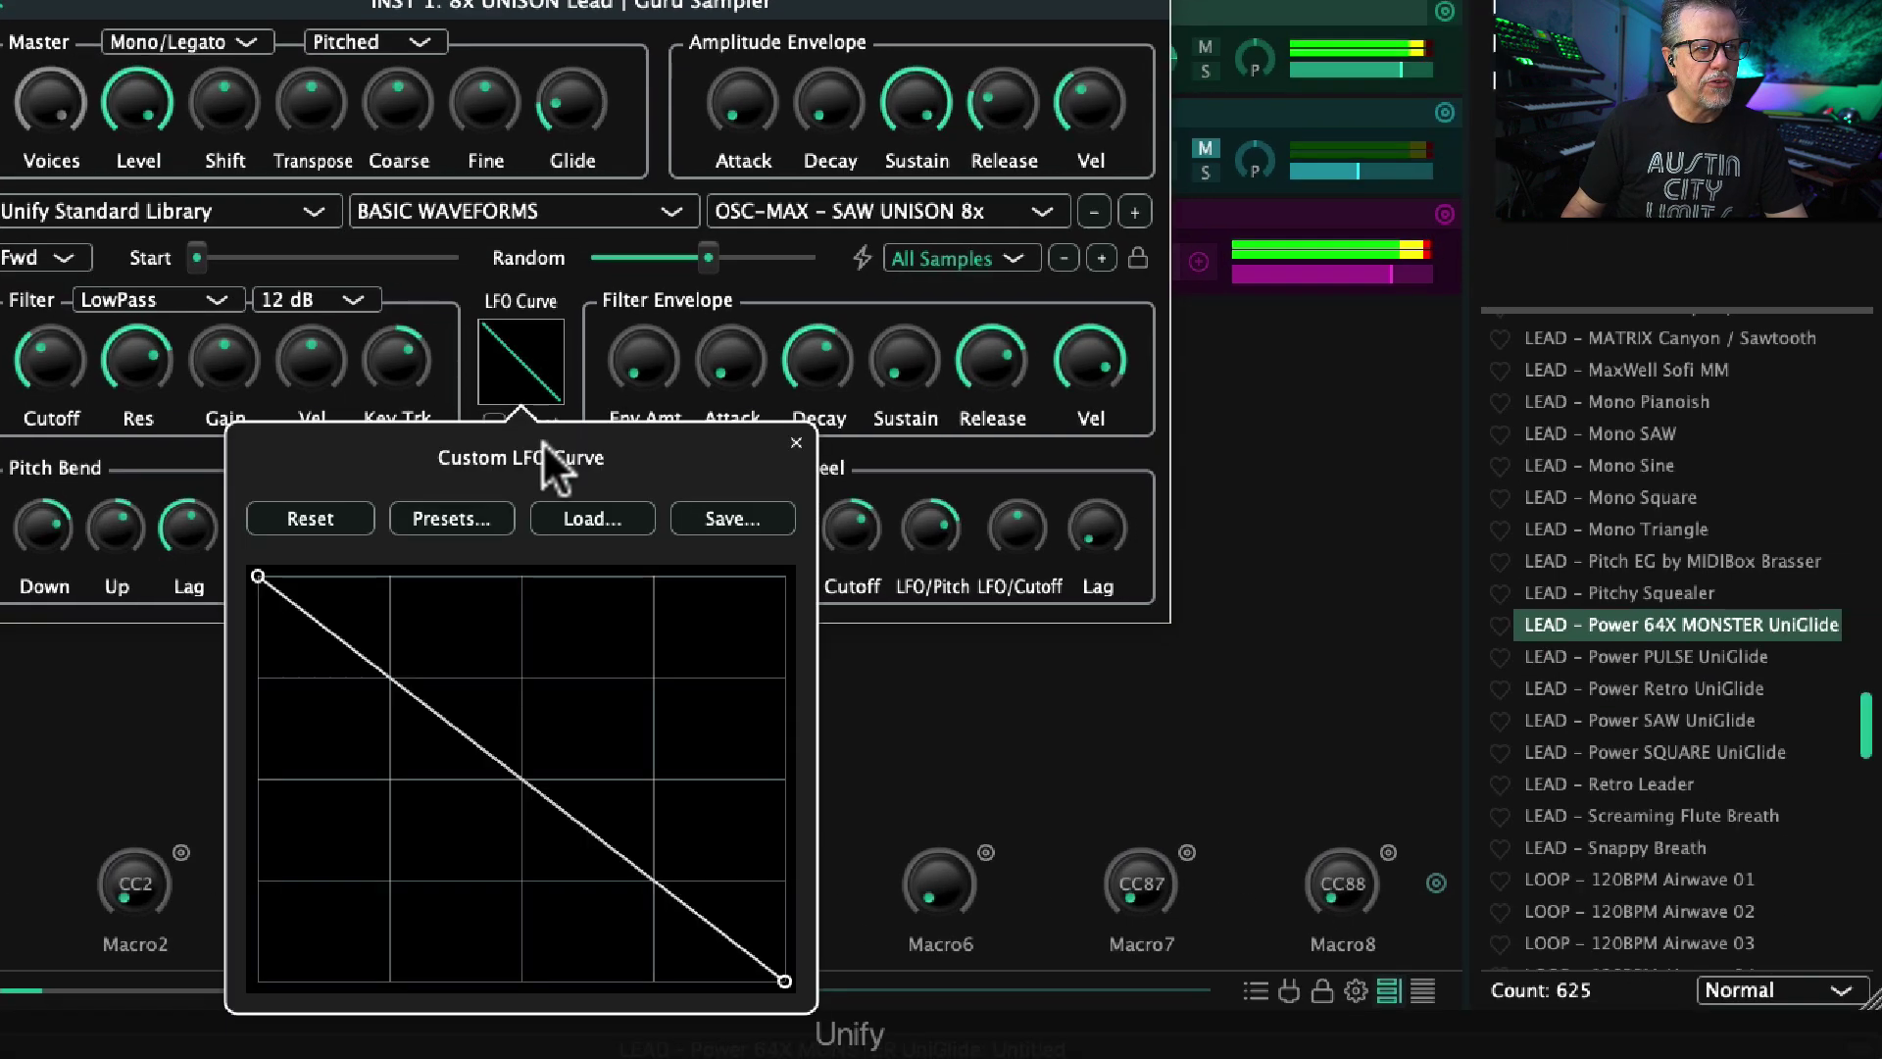
left_click_drag(537, 684, 520, 729)
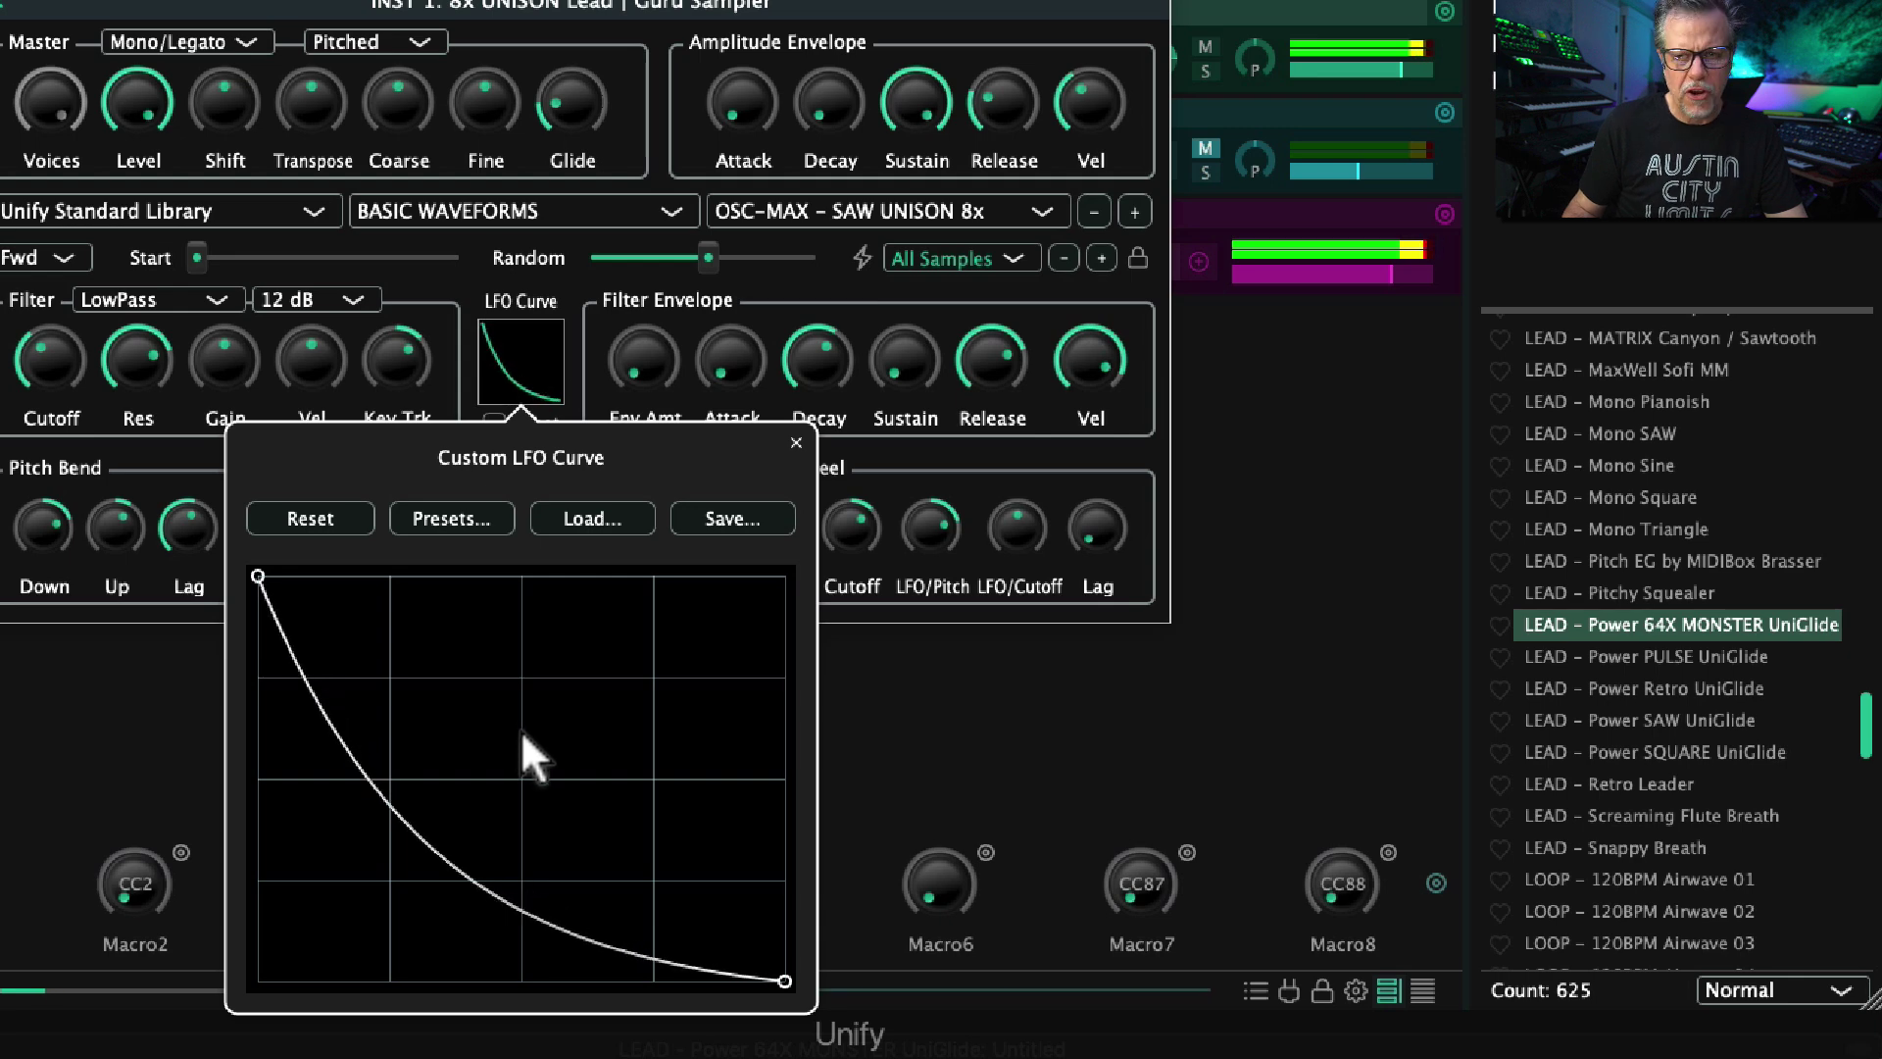
left_click(562, 286)
Step: Reshape the custom LFO curve to start at zero and rise to an added full-height point just before the middle
left_click(502, 385)
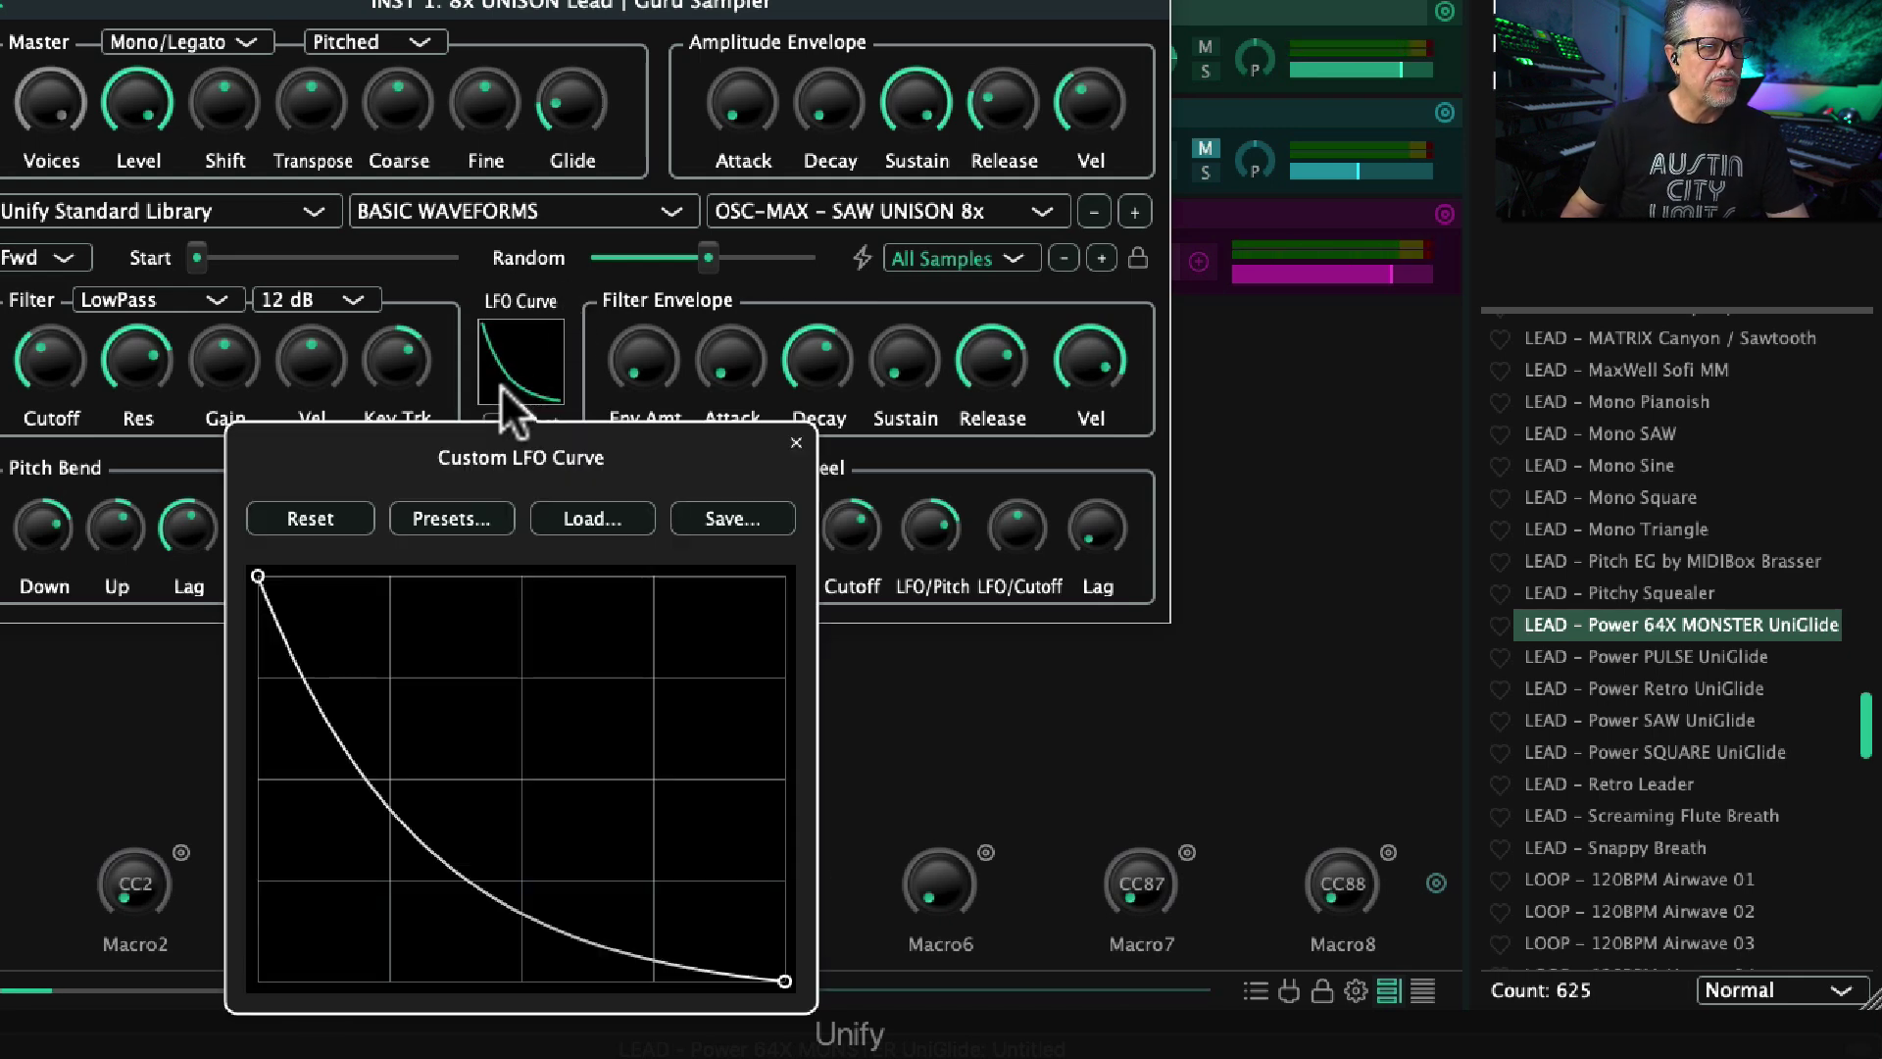
left_click(335, 752)
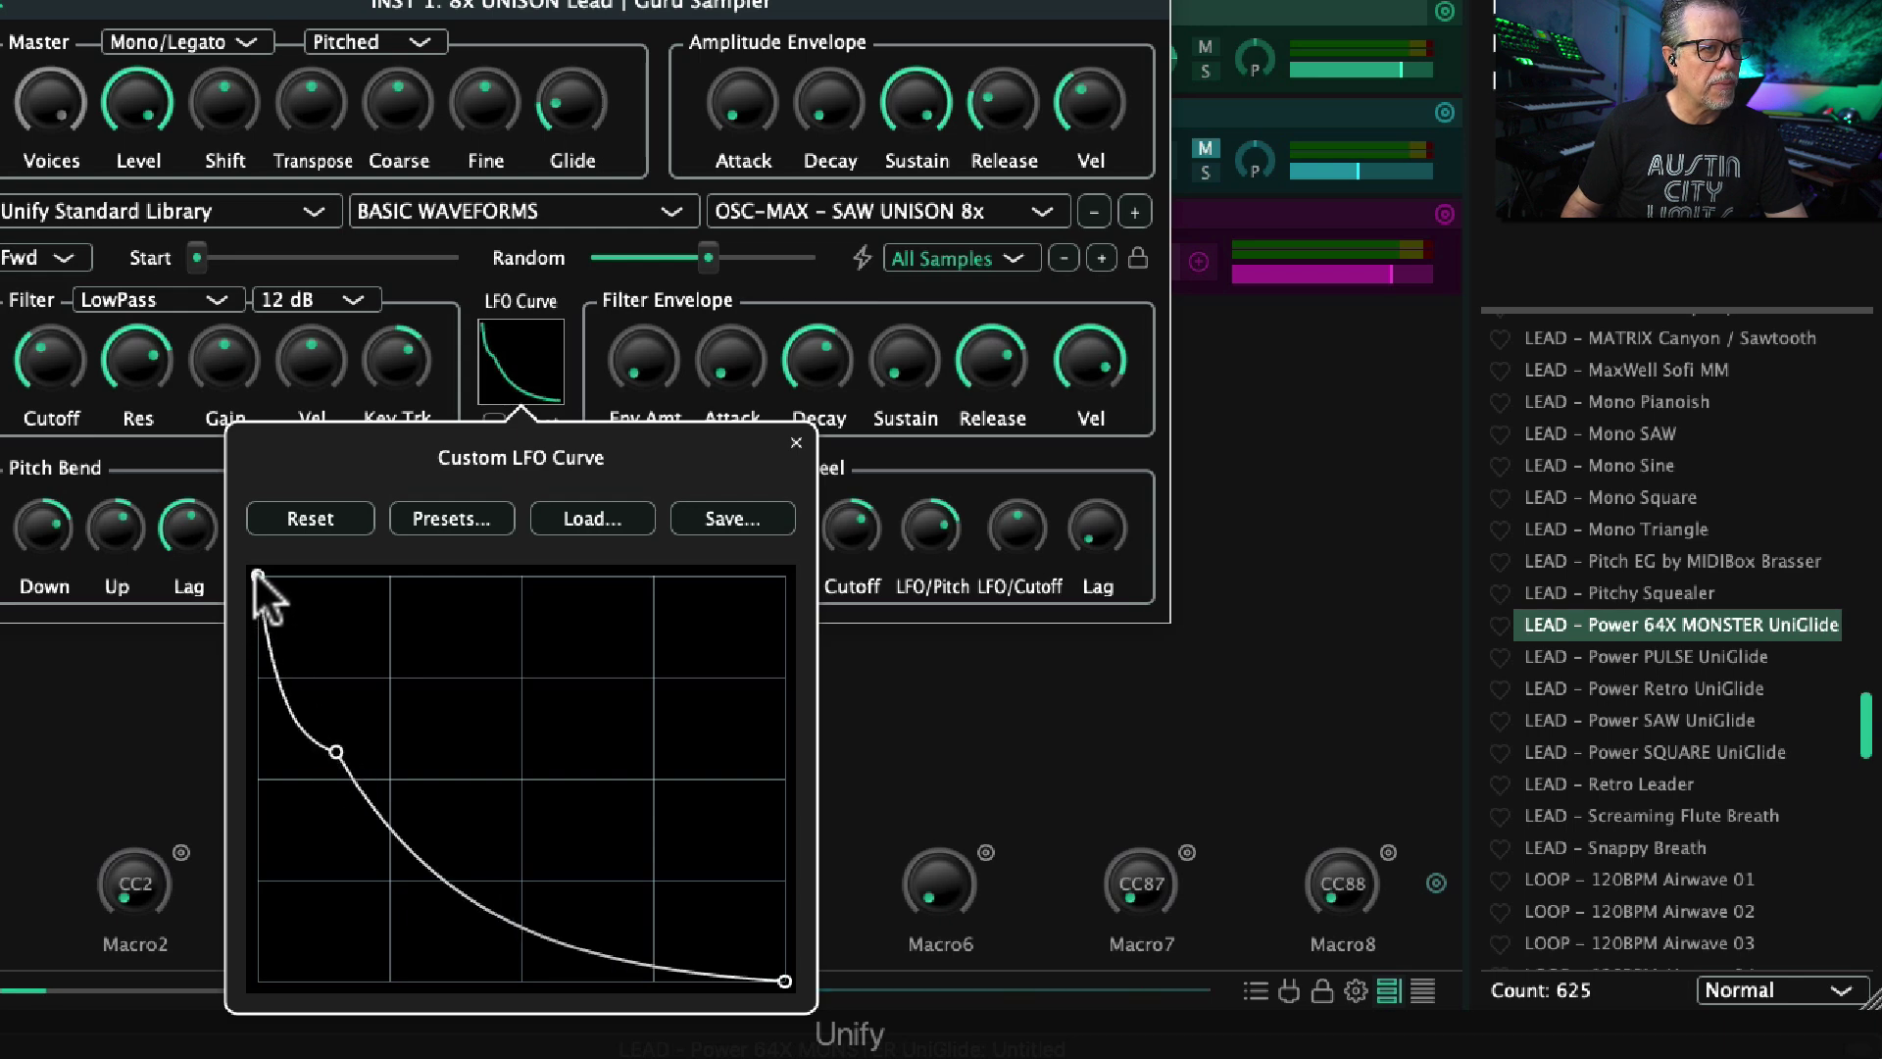
left_click_drag(256, 825, 257, 980)
left_click_drag(335, 752, 474, 561)
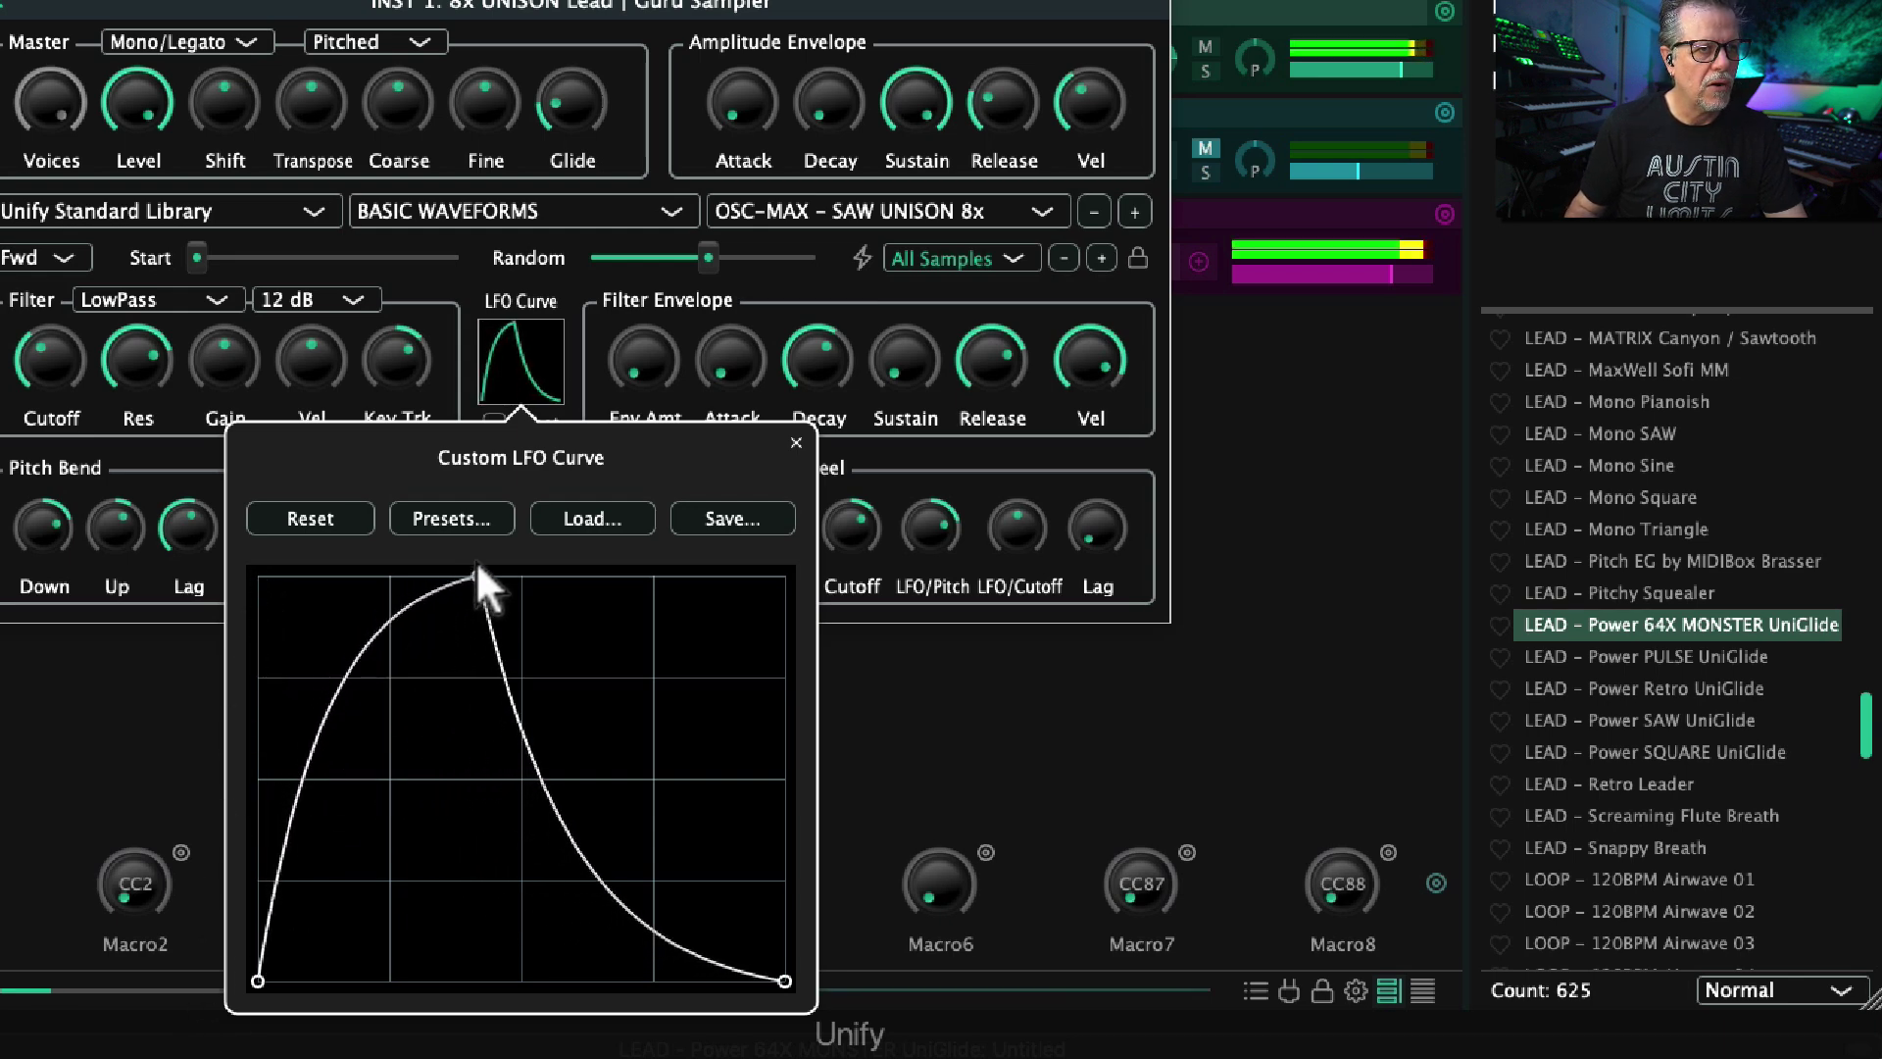
left_click(466, 277)
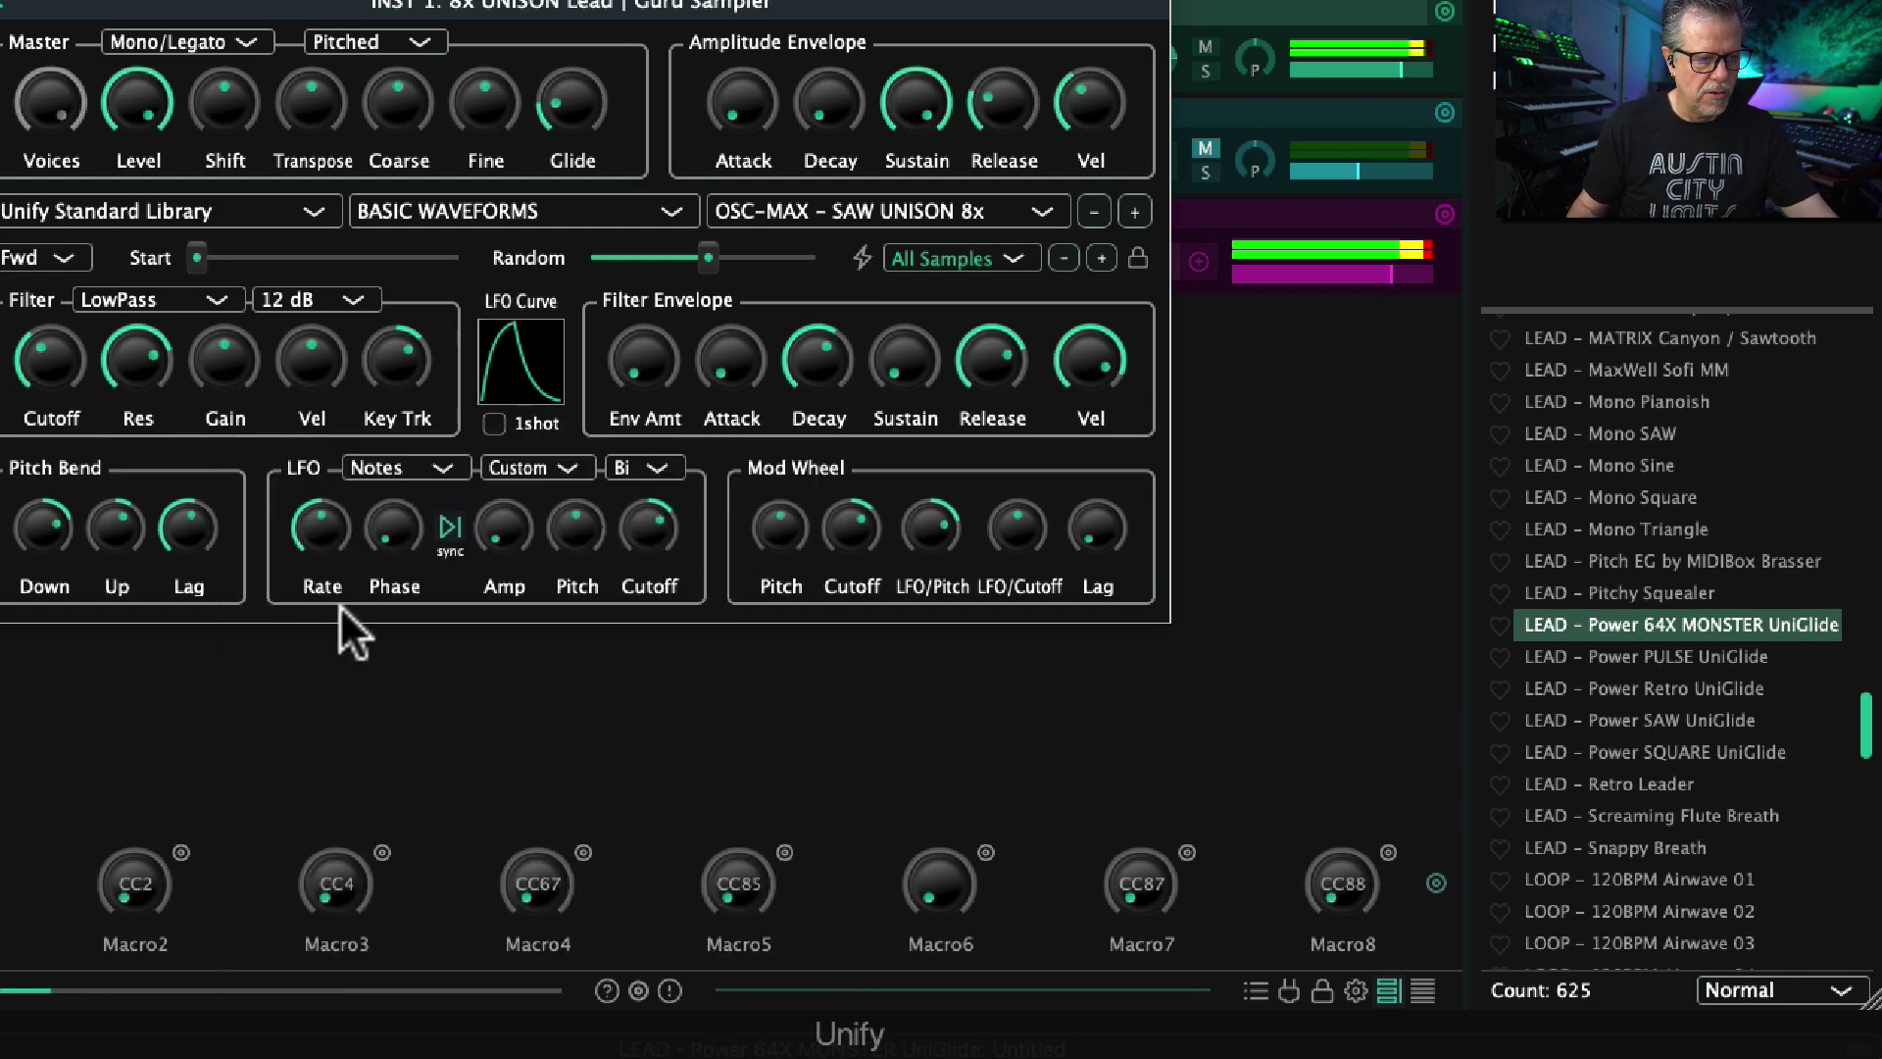
Step: Raise the LFO's amplitude amount to 100 % and enable 1shot for the custom curve
left_click_drag(476, 543, 642, 88)
mouse_move(515, 529)
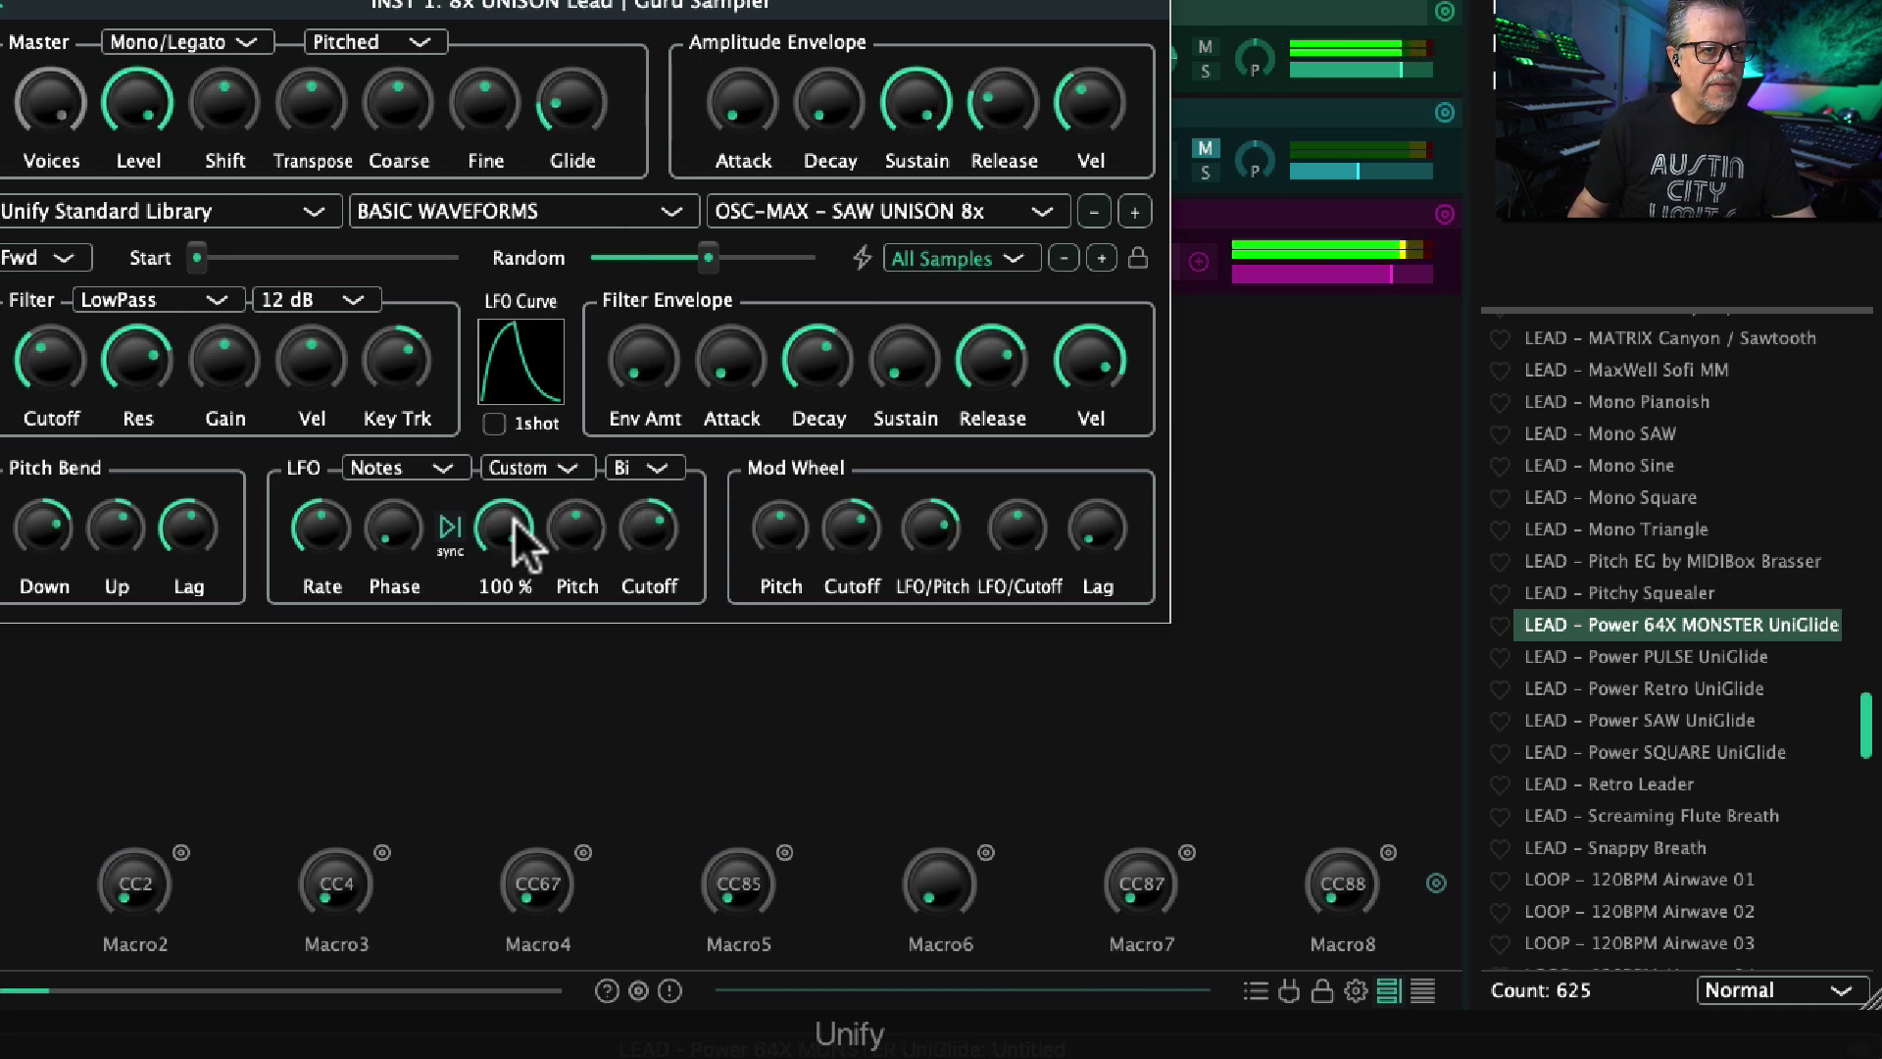
left_click(495, 421)
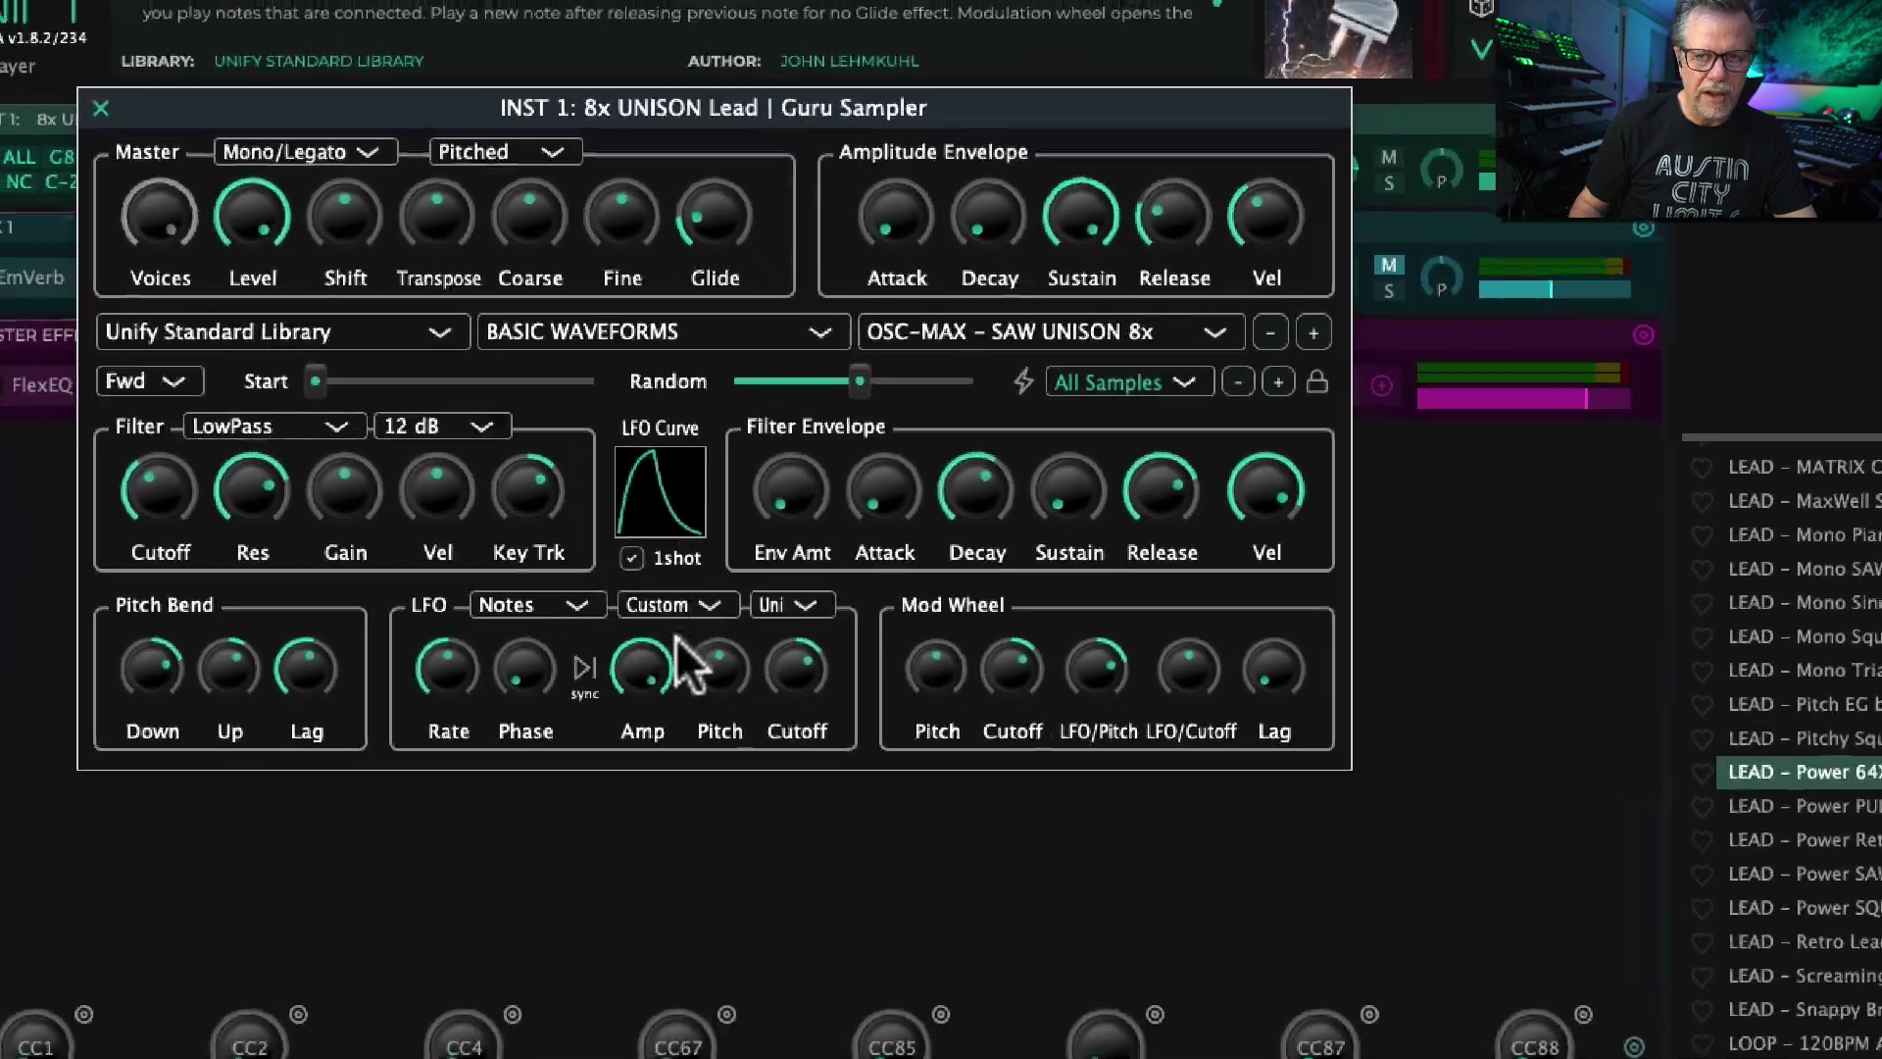
Step: Increase the LFO rate and turn off 1shot so the custom curve repeats
mouse_move(401, 619)
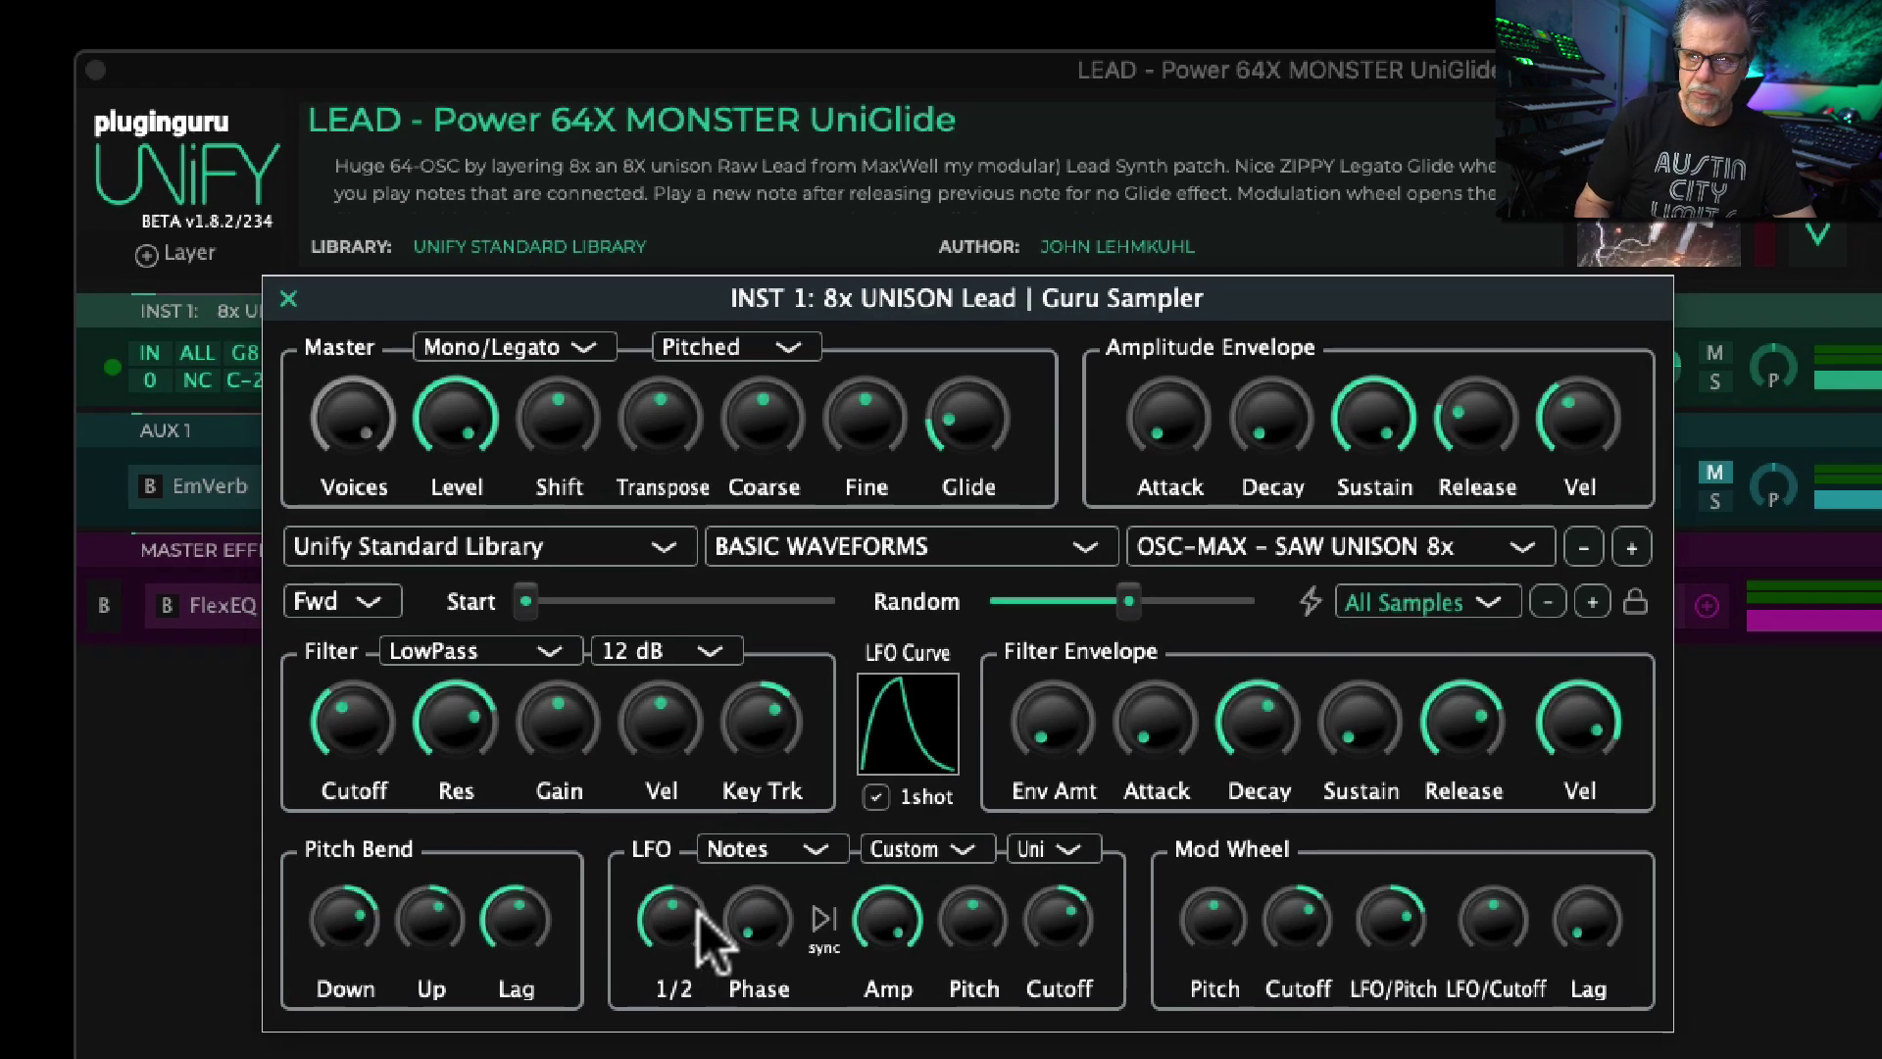
mouse_move(1047, 920)
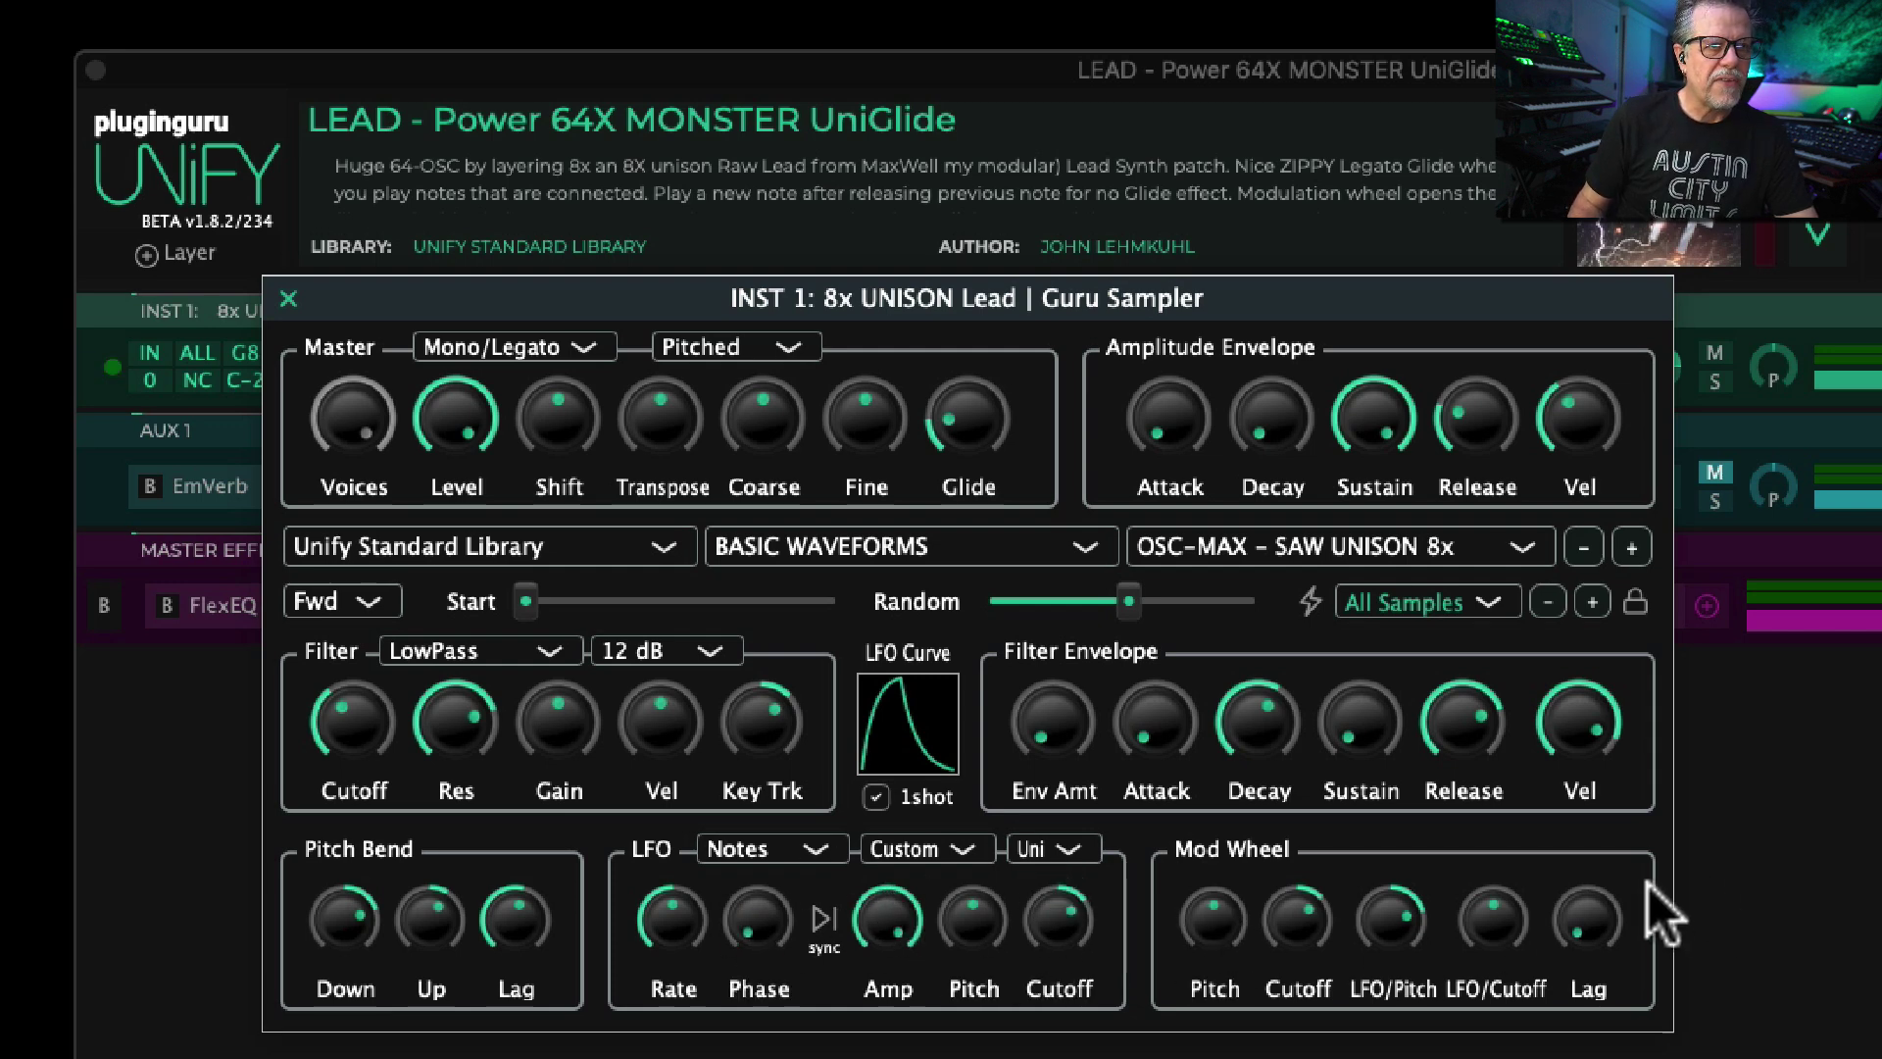
mouse_move(1220, 970)
mouse_move(1308, 965)
mouse_move(1401, 956)
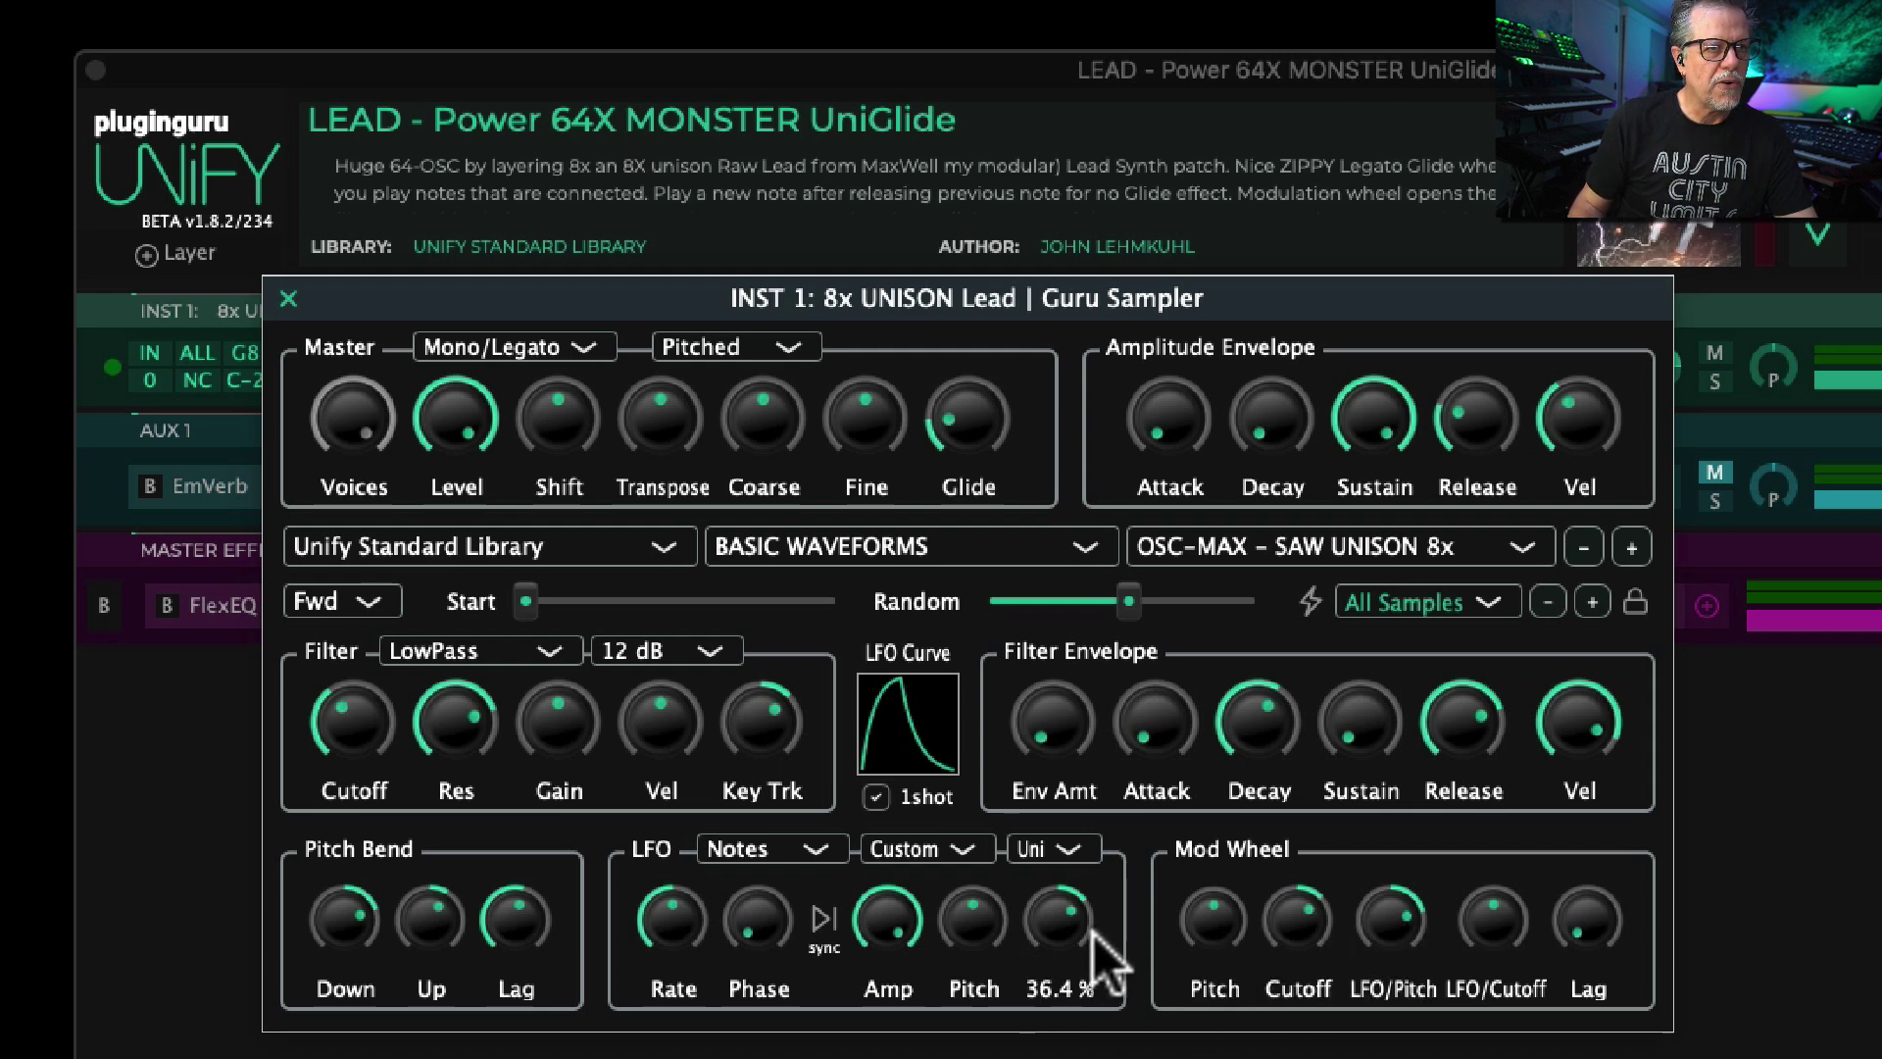
mouse_move(985, 926)
mouse_move(985, 926)
left_mouse_down()
mouse_move(1029, 664)
mouse_move(970, 936)
left_mouse_up()
mouse_move(681, 956)
left_click_drag(682, 956, 693, 840)
left_click(875, 796)
mouse_move(980, 931)
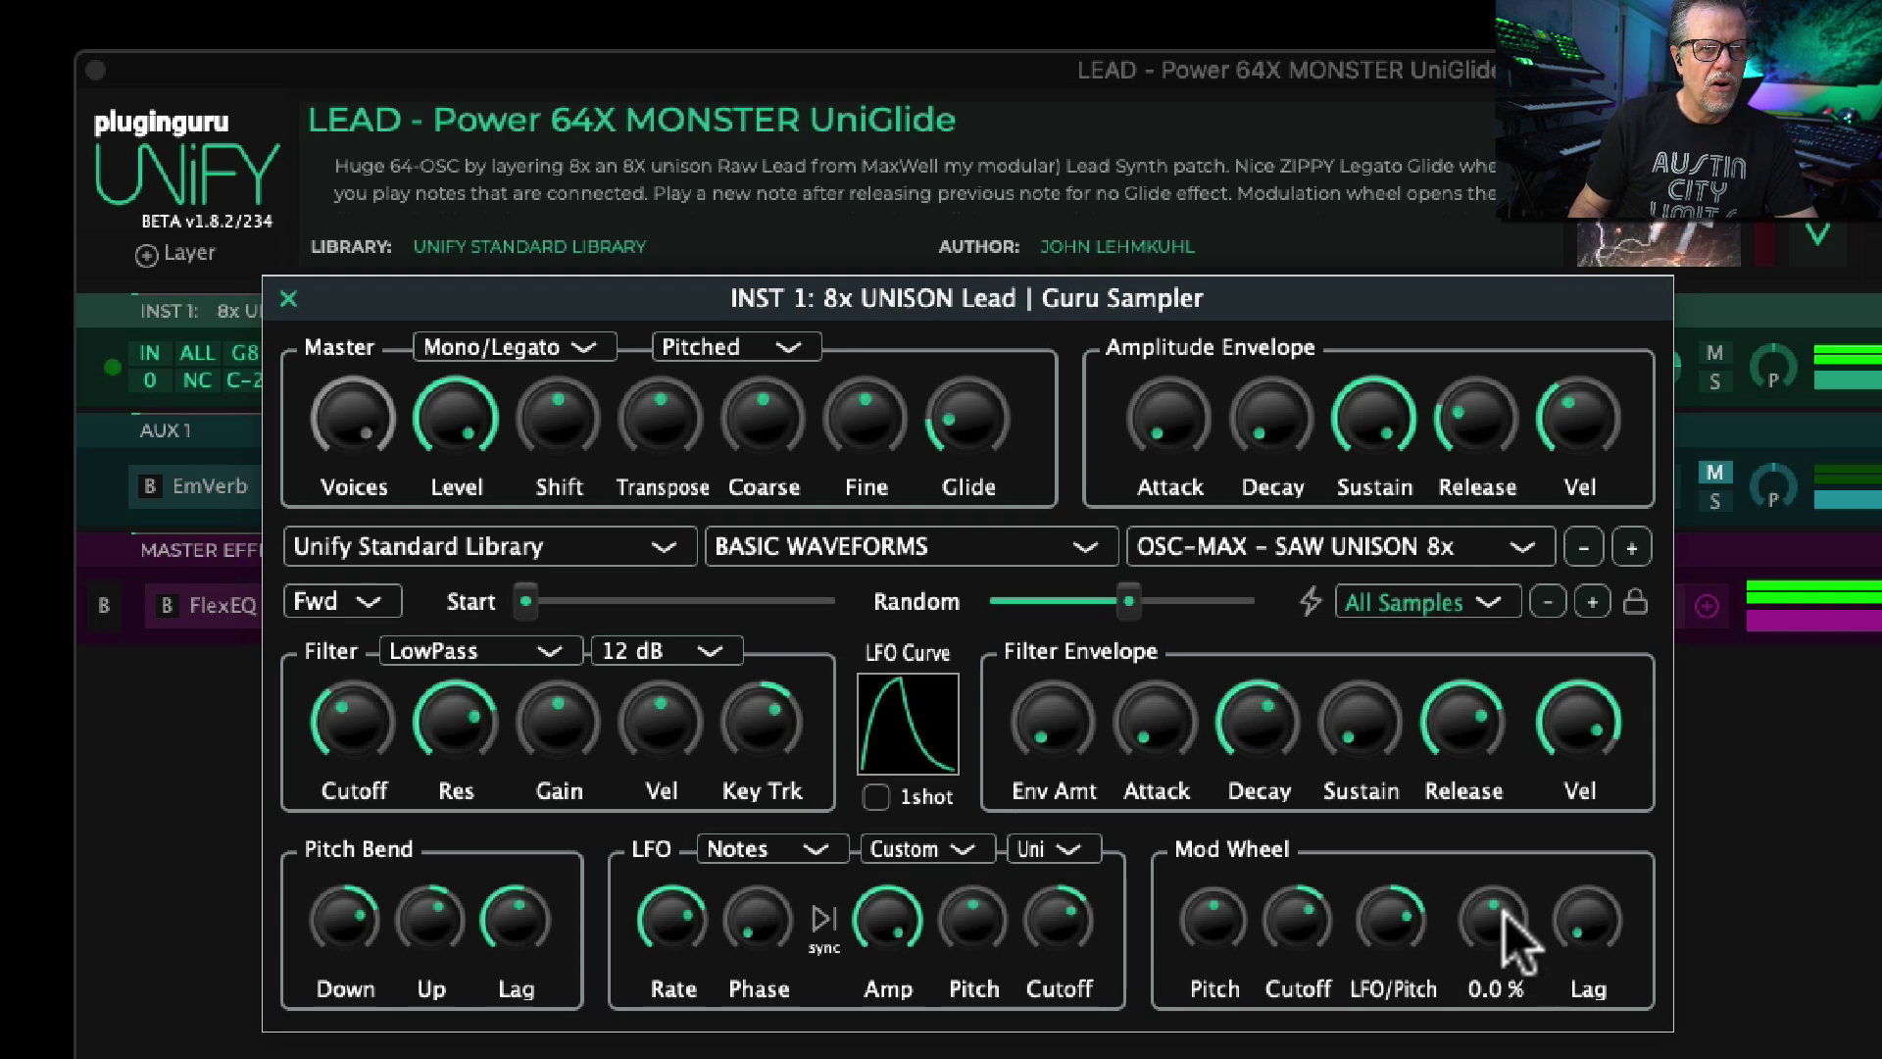
Step: Reset the LFO's amplitude and cutoff amounts to zero and slightly lower the filter cutoff
mouse_move(1589, 921)
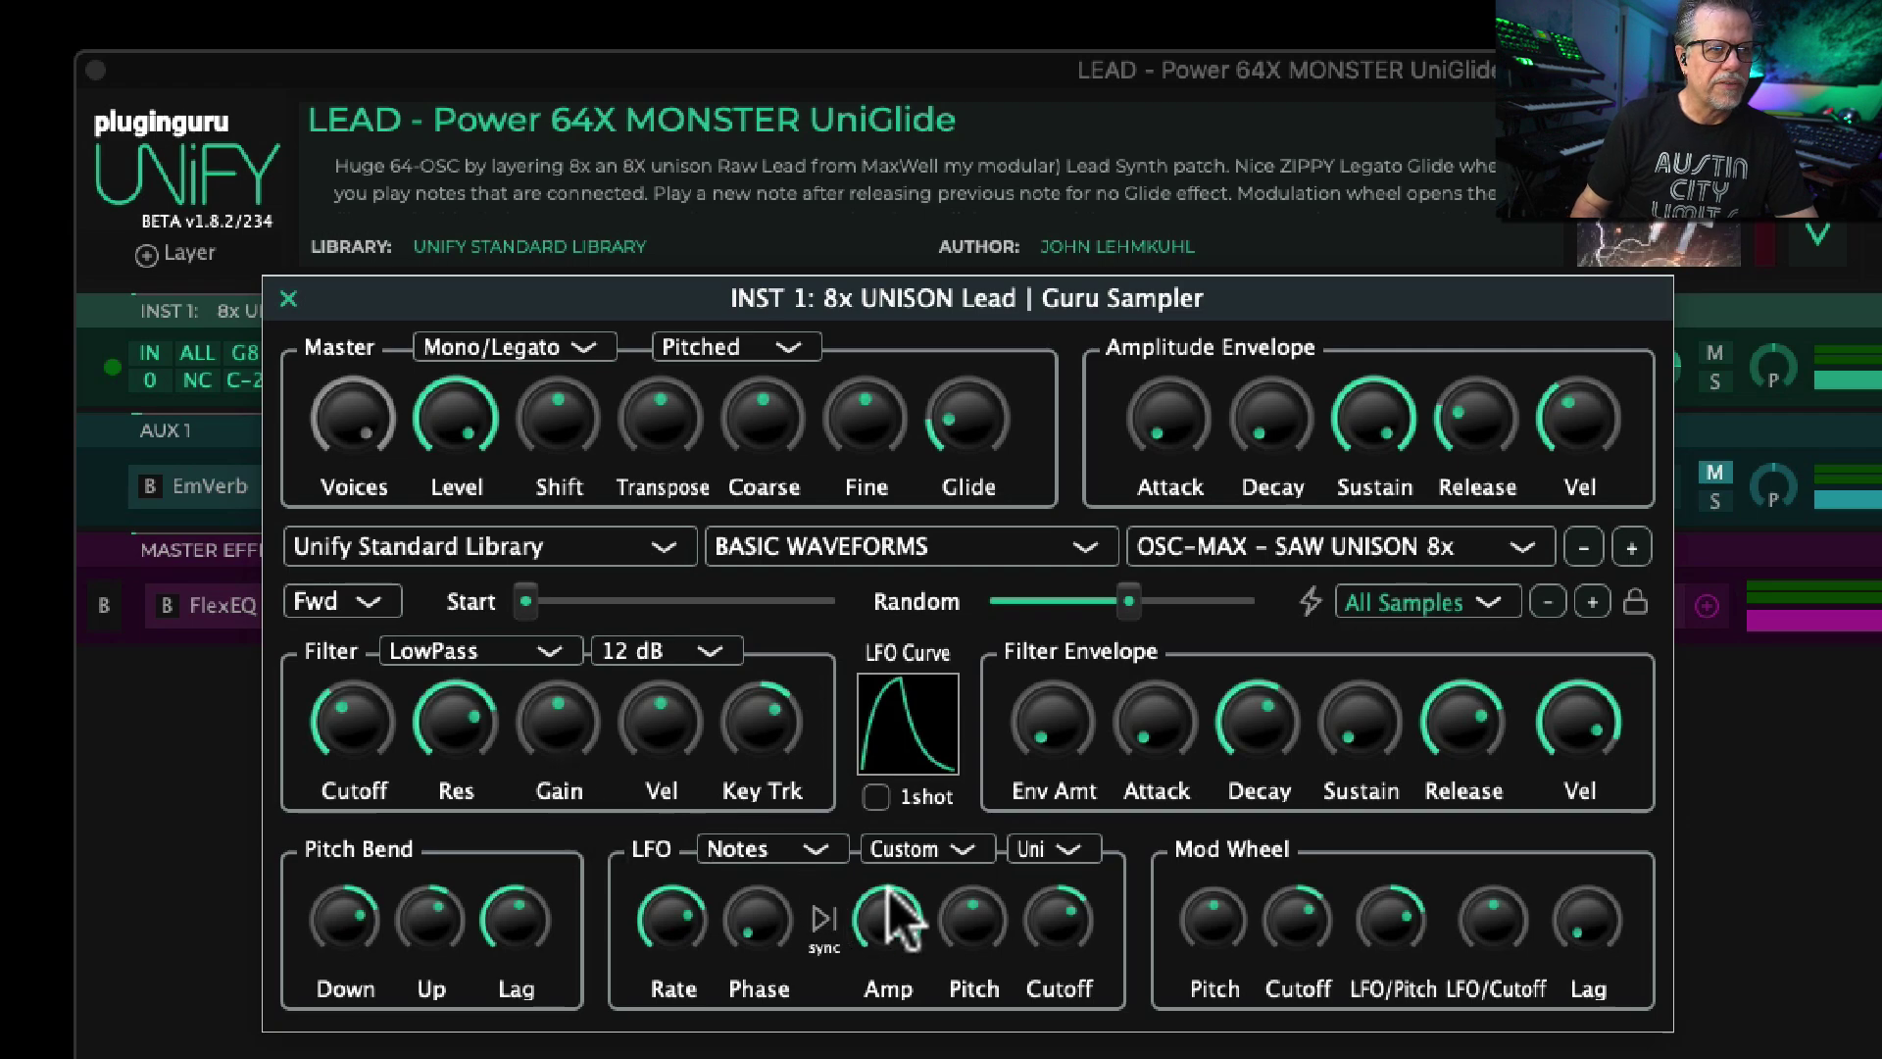
double_click(903, 936)
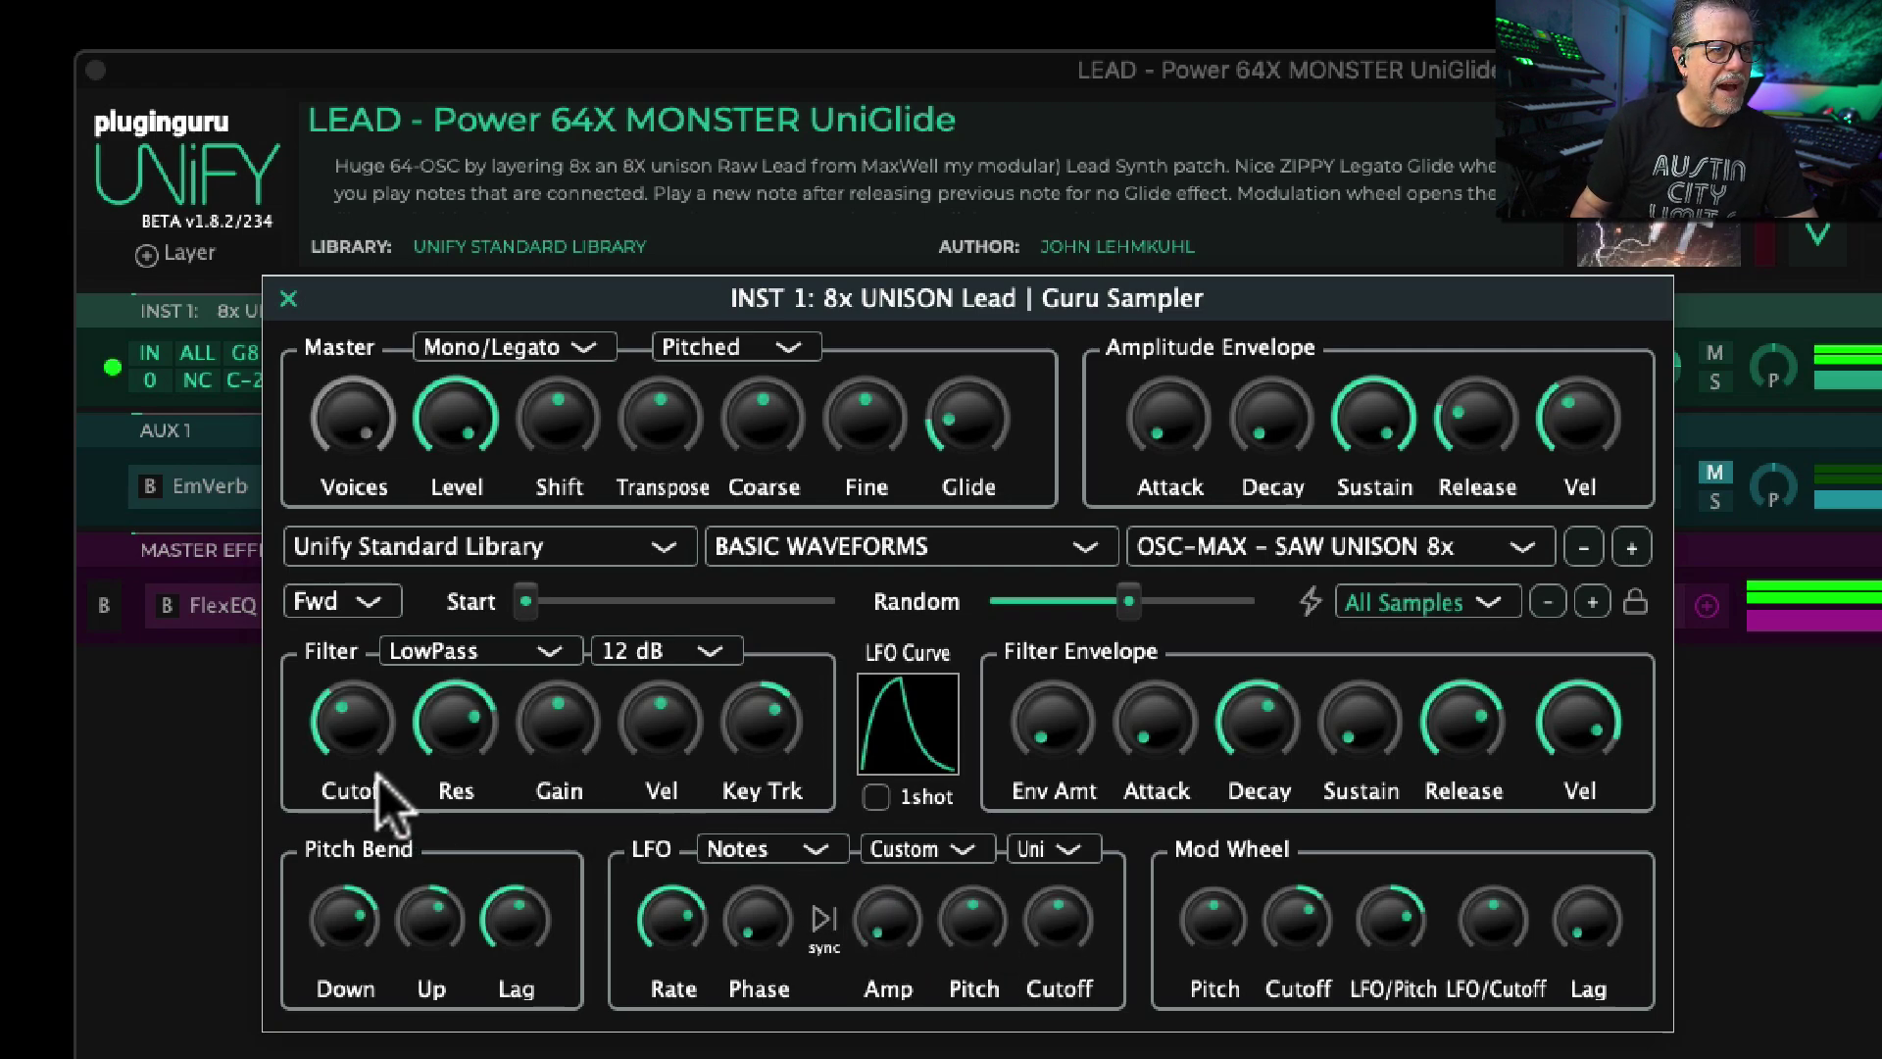
left_click_drag(363, 722, 360, 747)
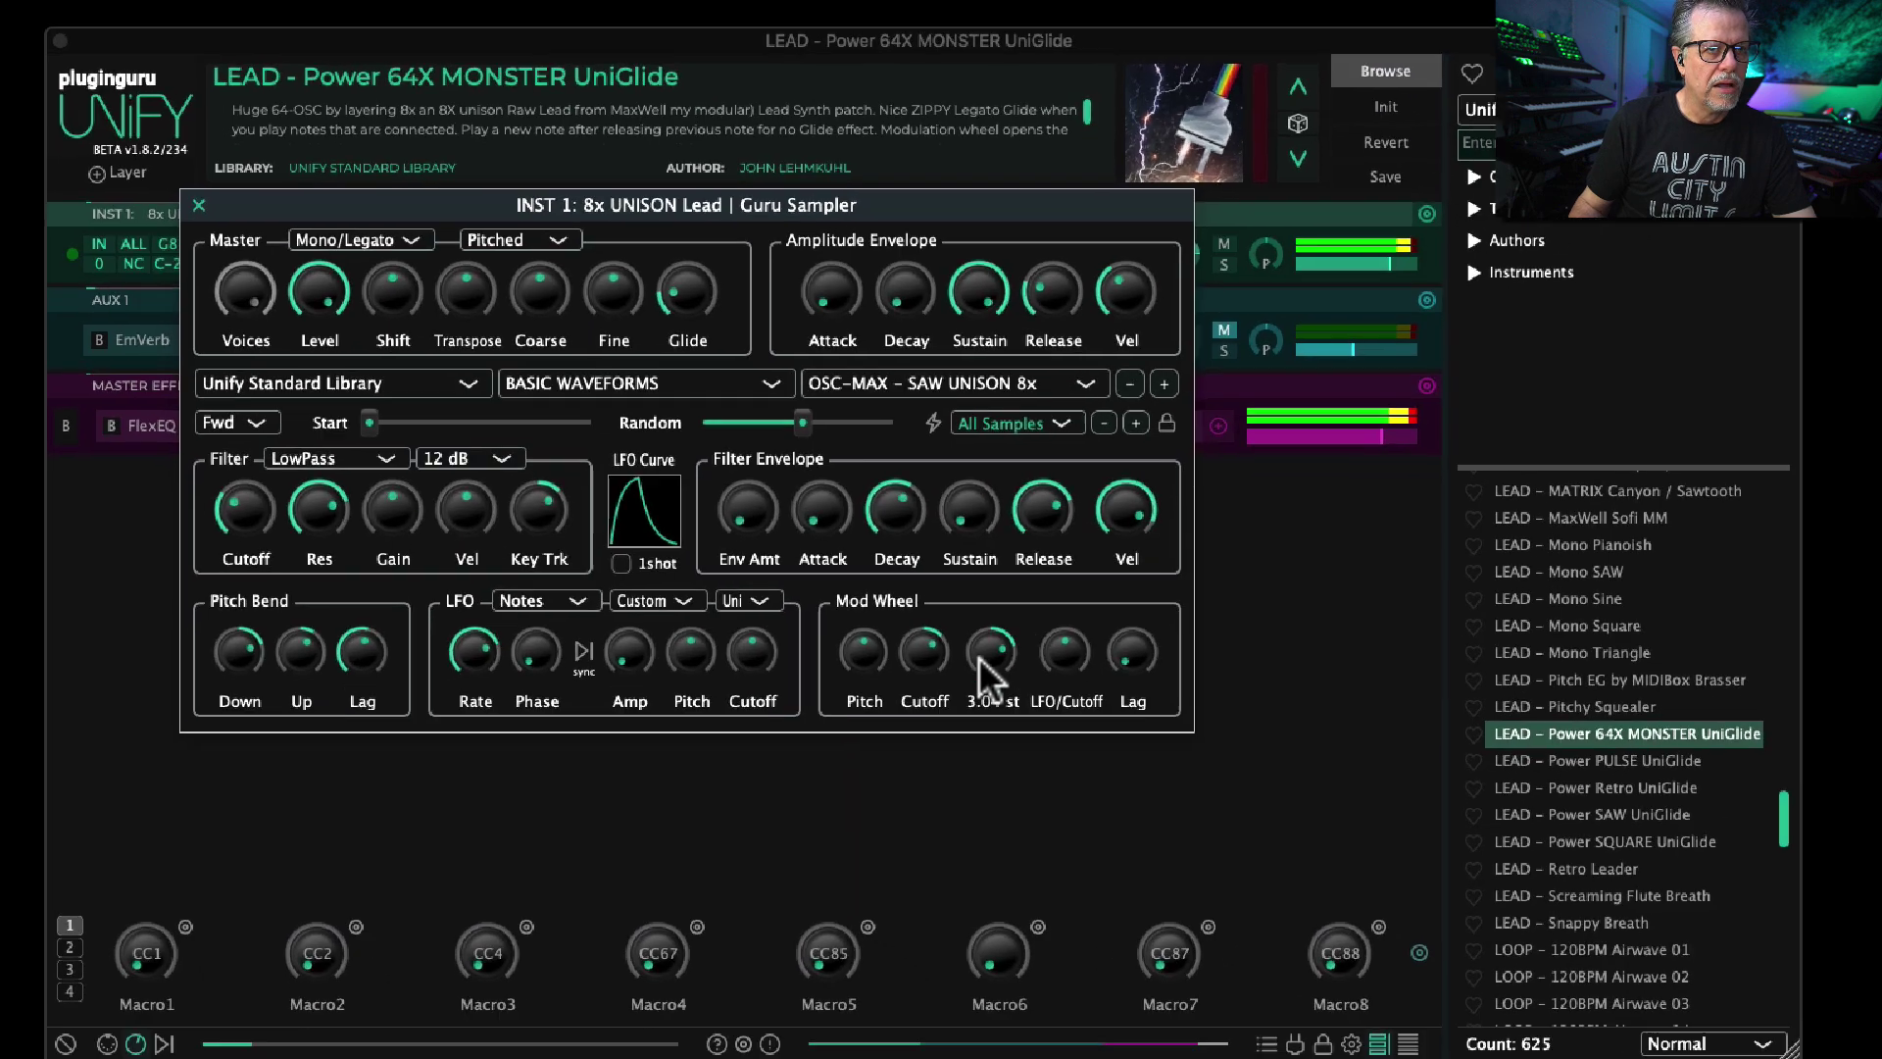
Step: Adjust the mod wheel's cutoff amount and increase the mod wheel's lag
mouse_move(1219, 844)
left_click_drag(831, 573, 833, 560)
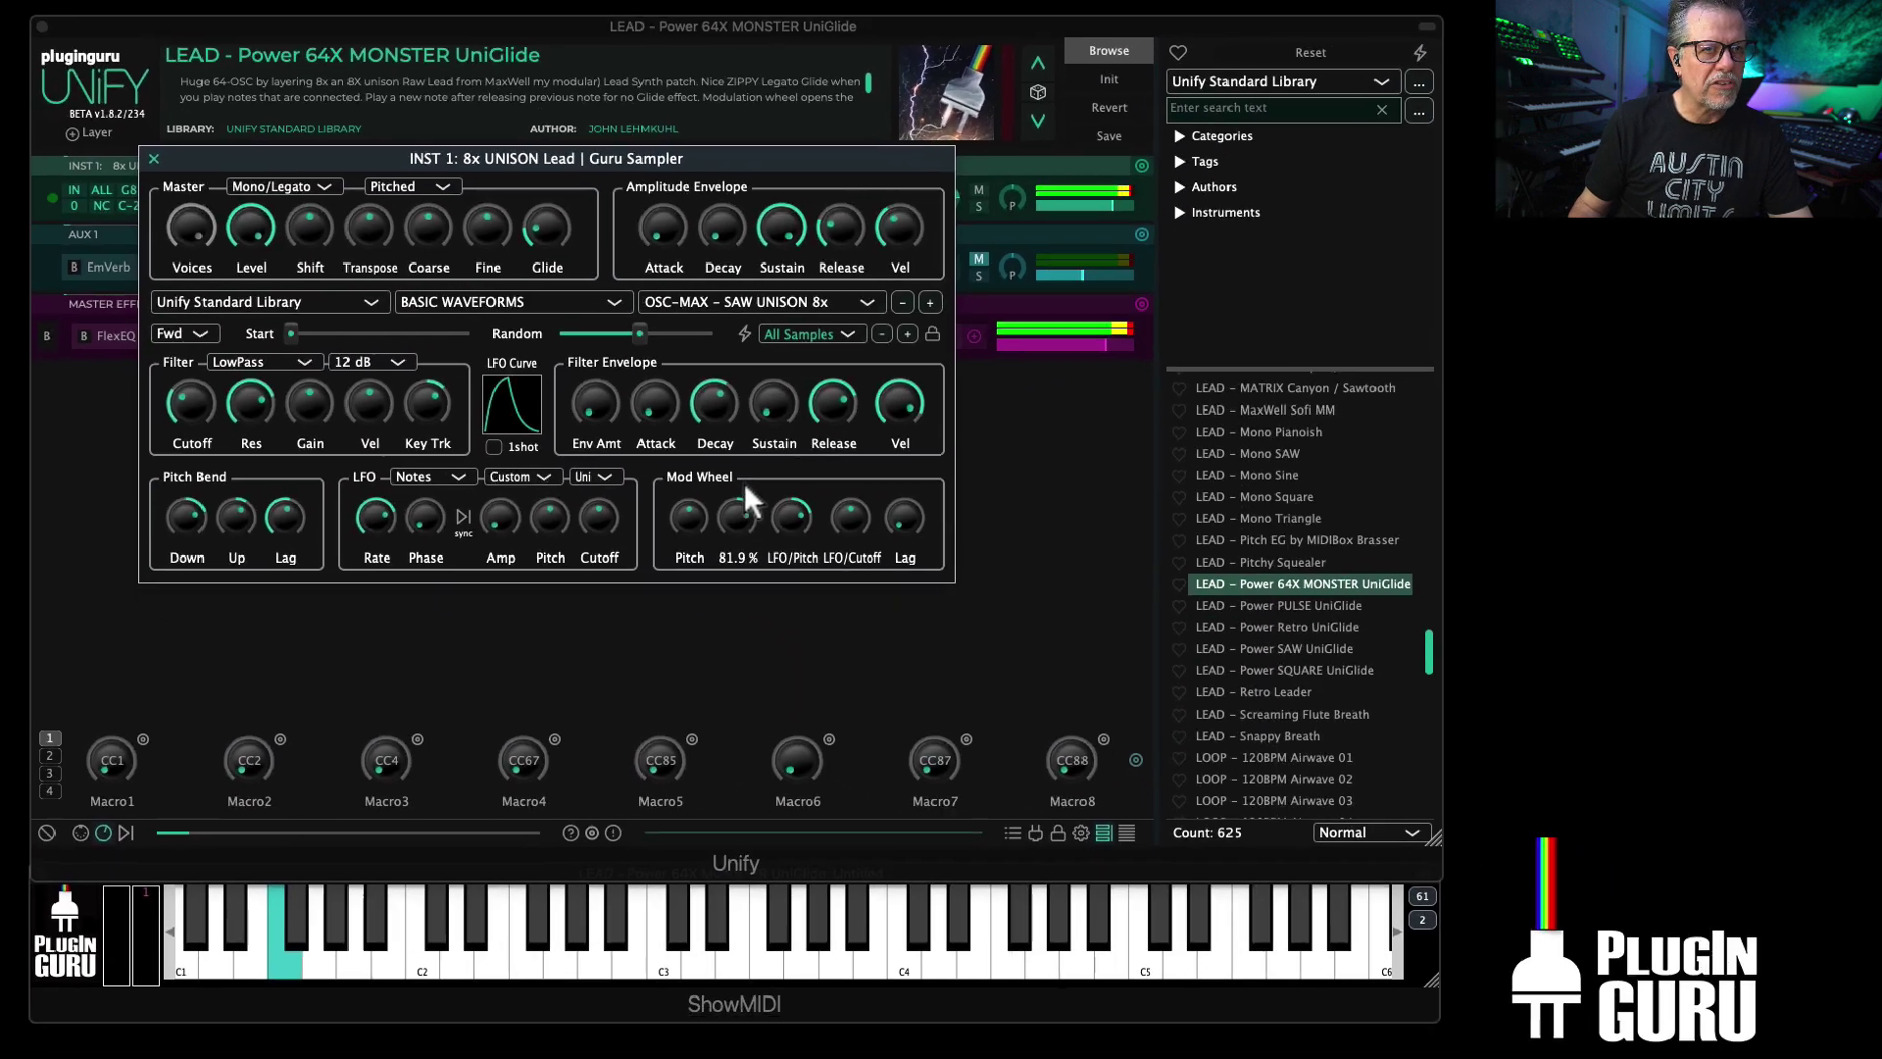
left_click_drag(745, 481, 745, 475)
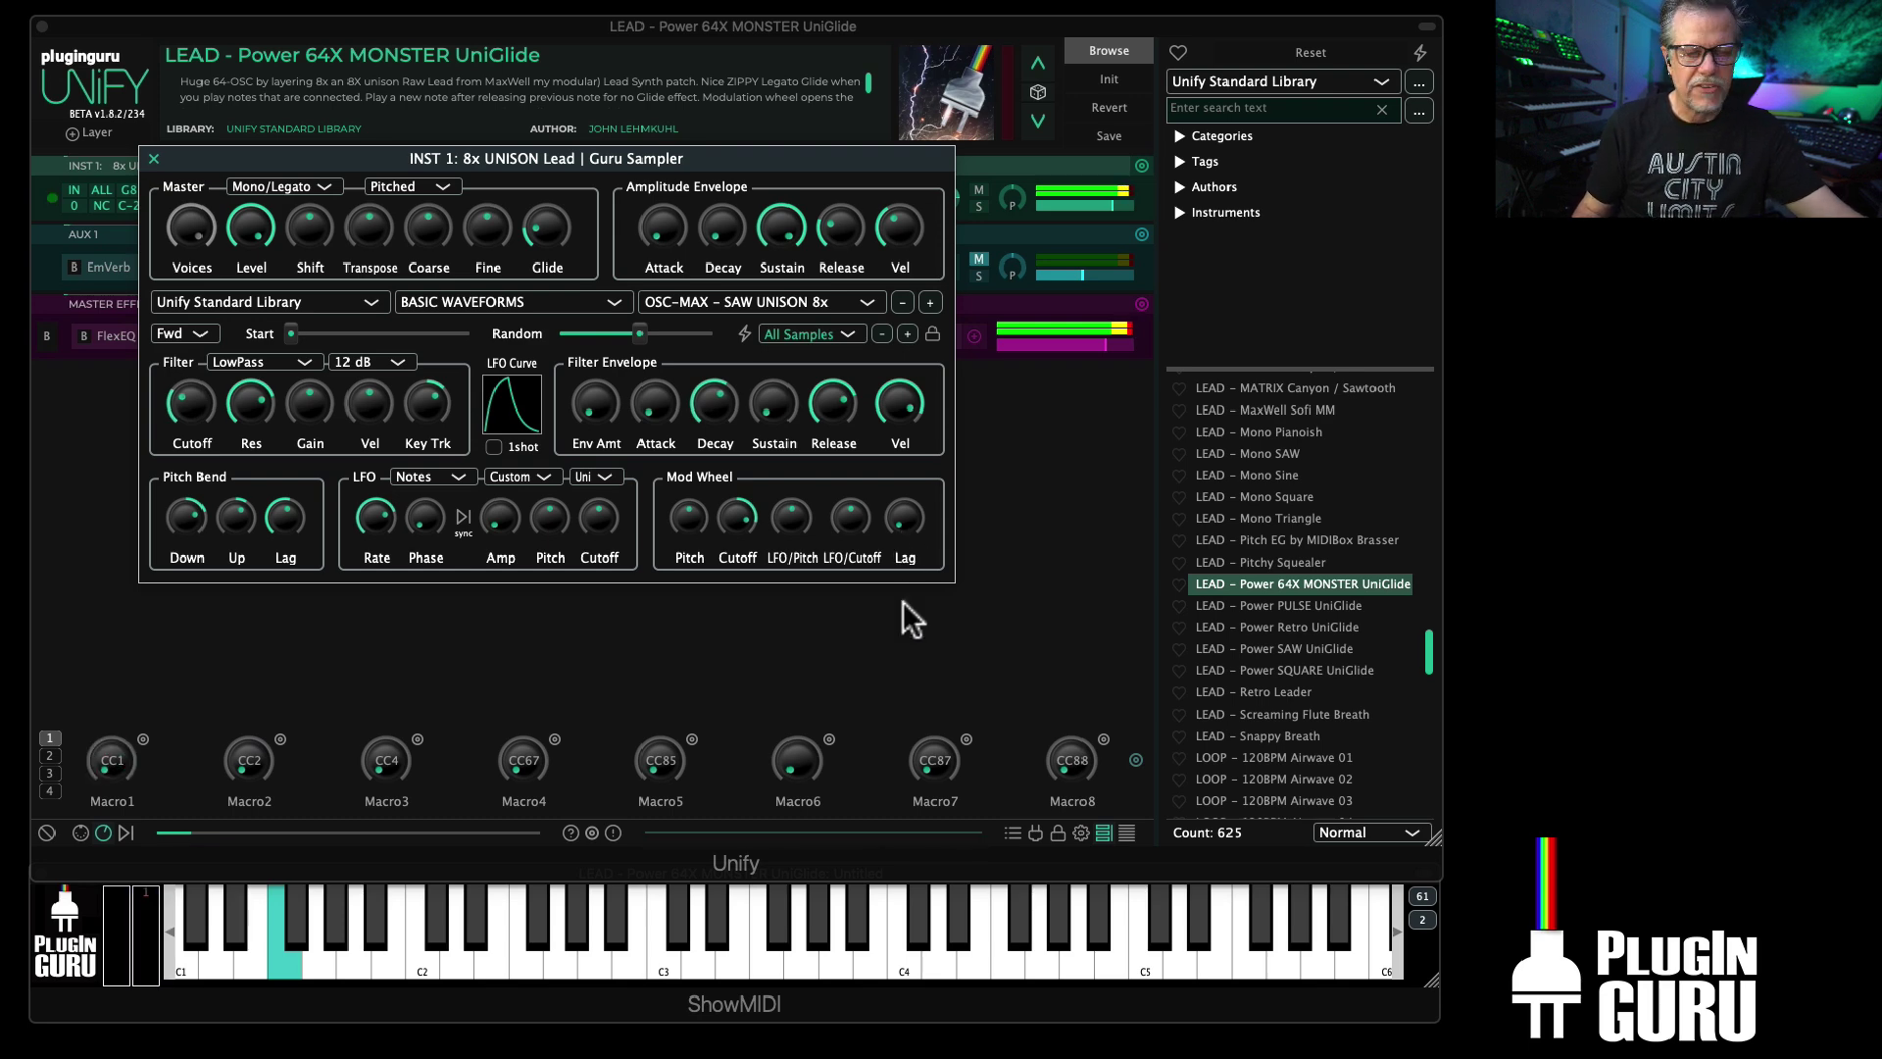
left_click_drag(906, 511, 923, 411)
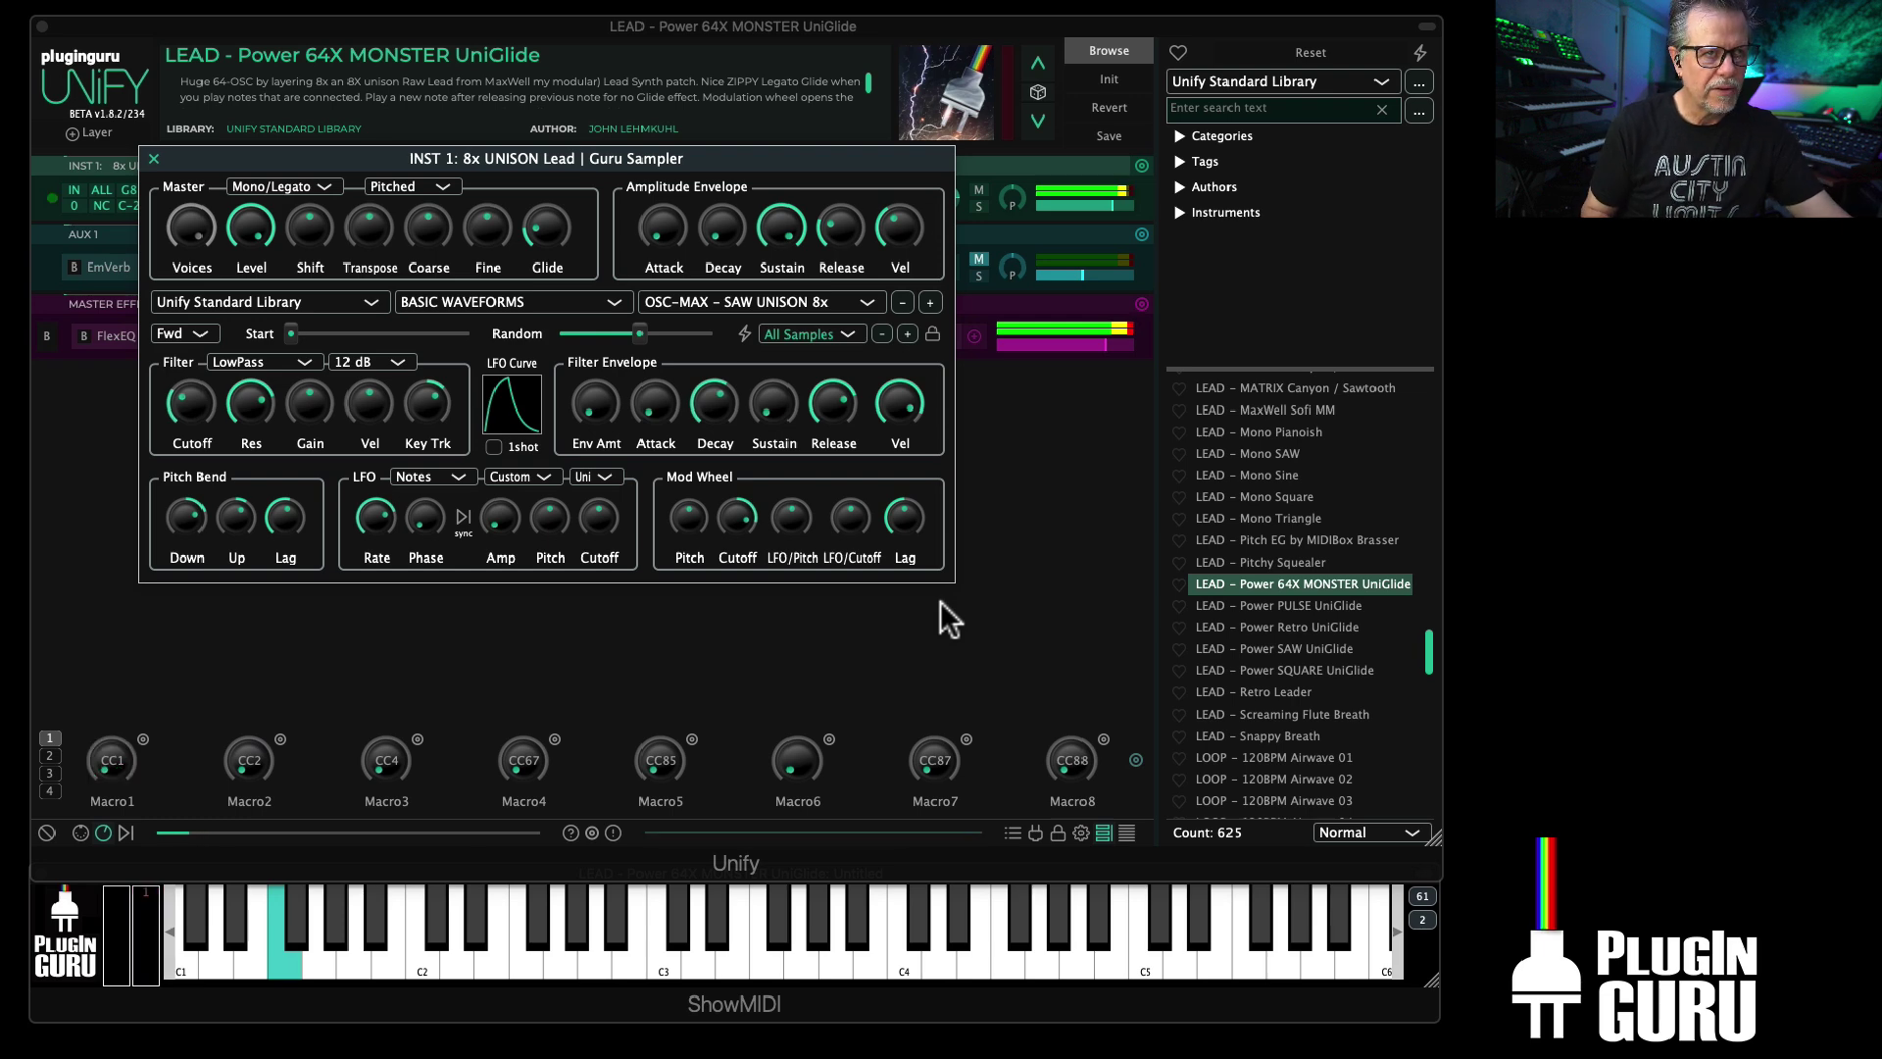
Step: Close the sampler, switch the library to PlugInGuru Patch Master Pro-1 and load the patch "SYNTH - SQUARE 50% Clean 4xRR (St)"
mouse_move(373, 247)
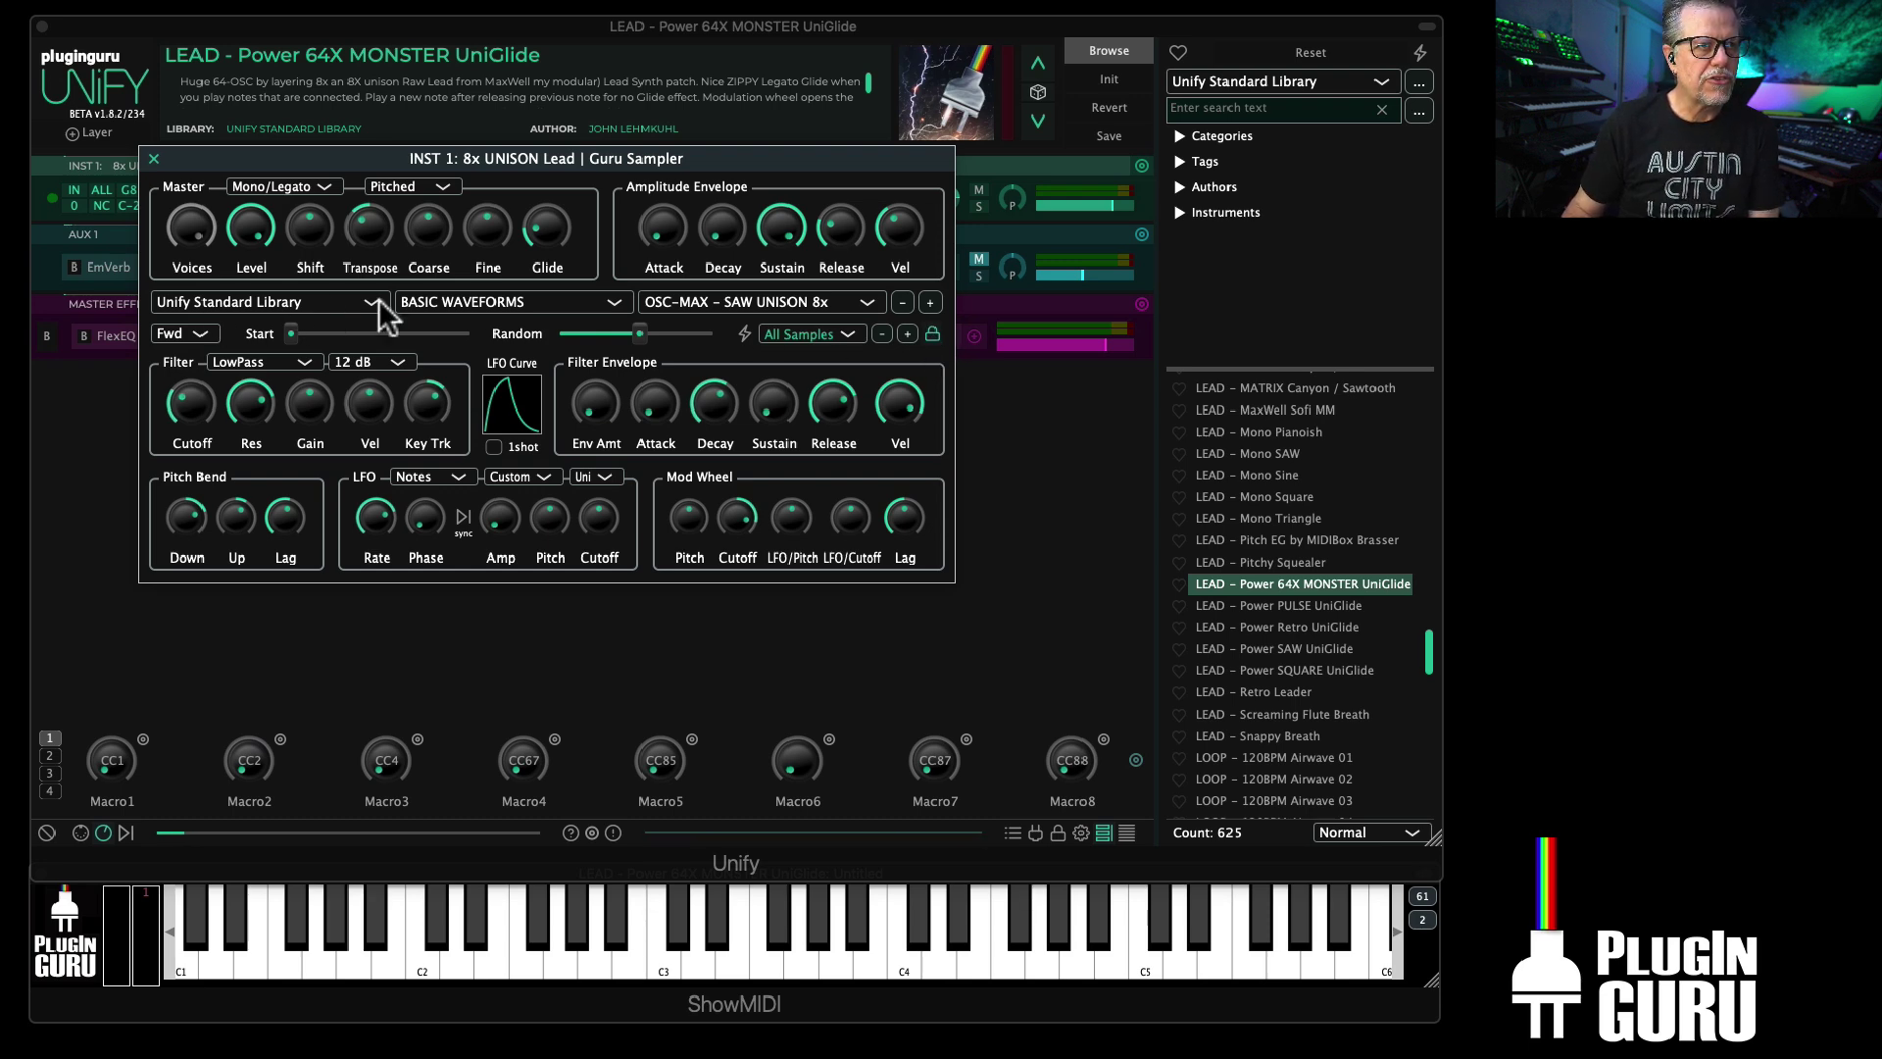
left_click(154, 159)
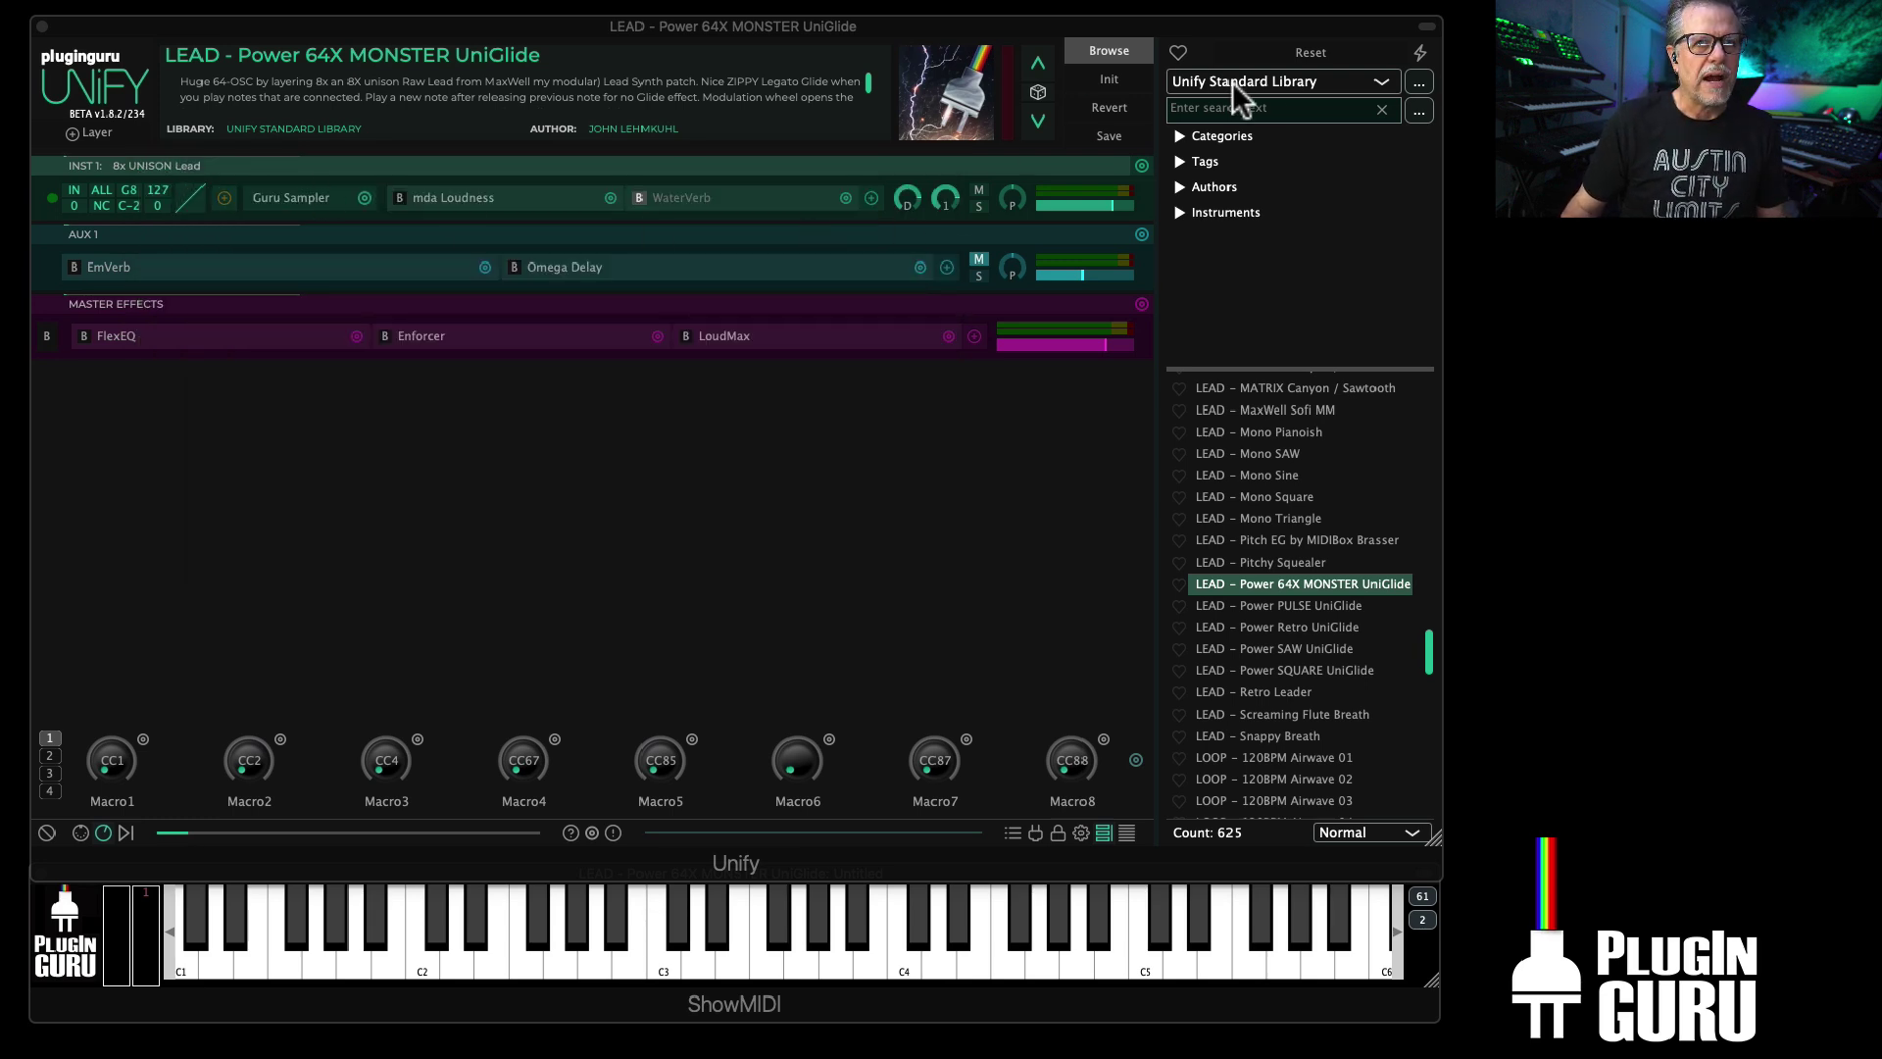
left_click(1262, 82)
left_click(1302, 417)
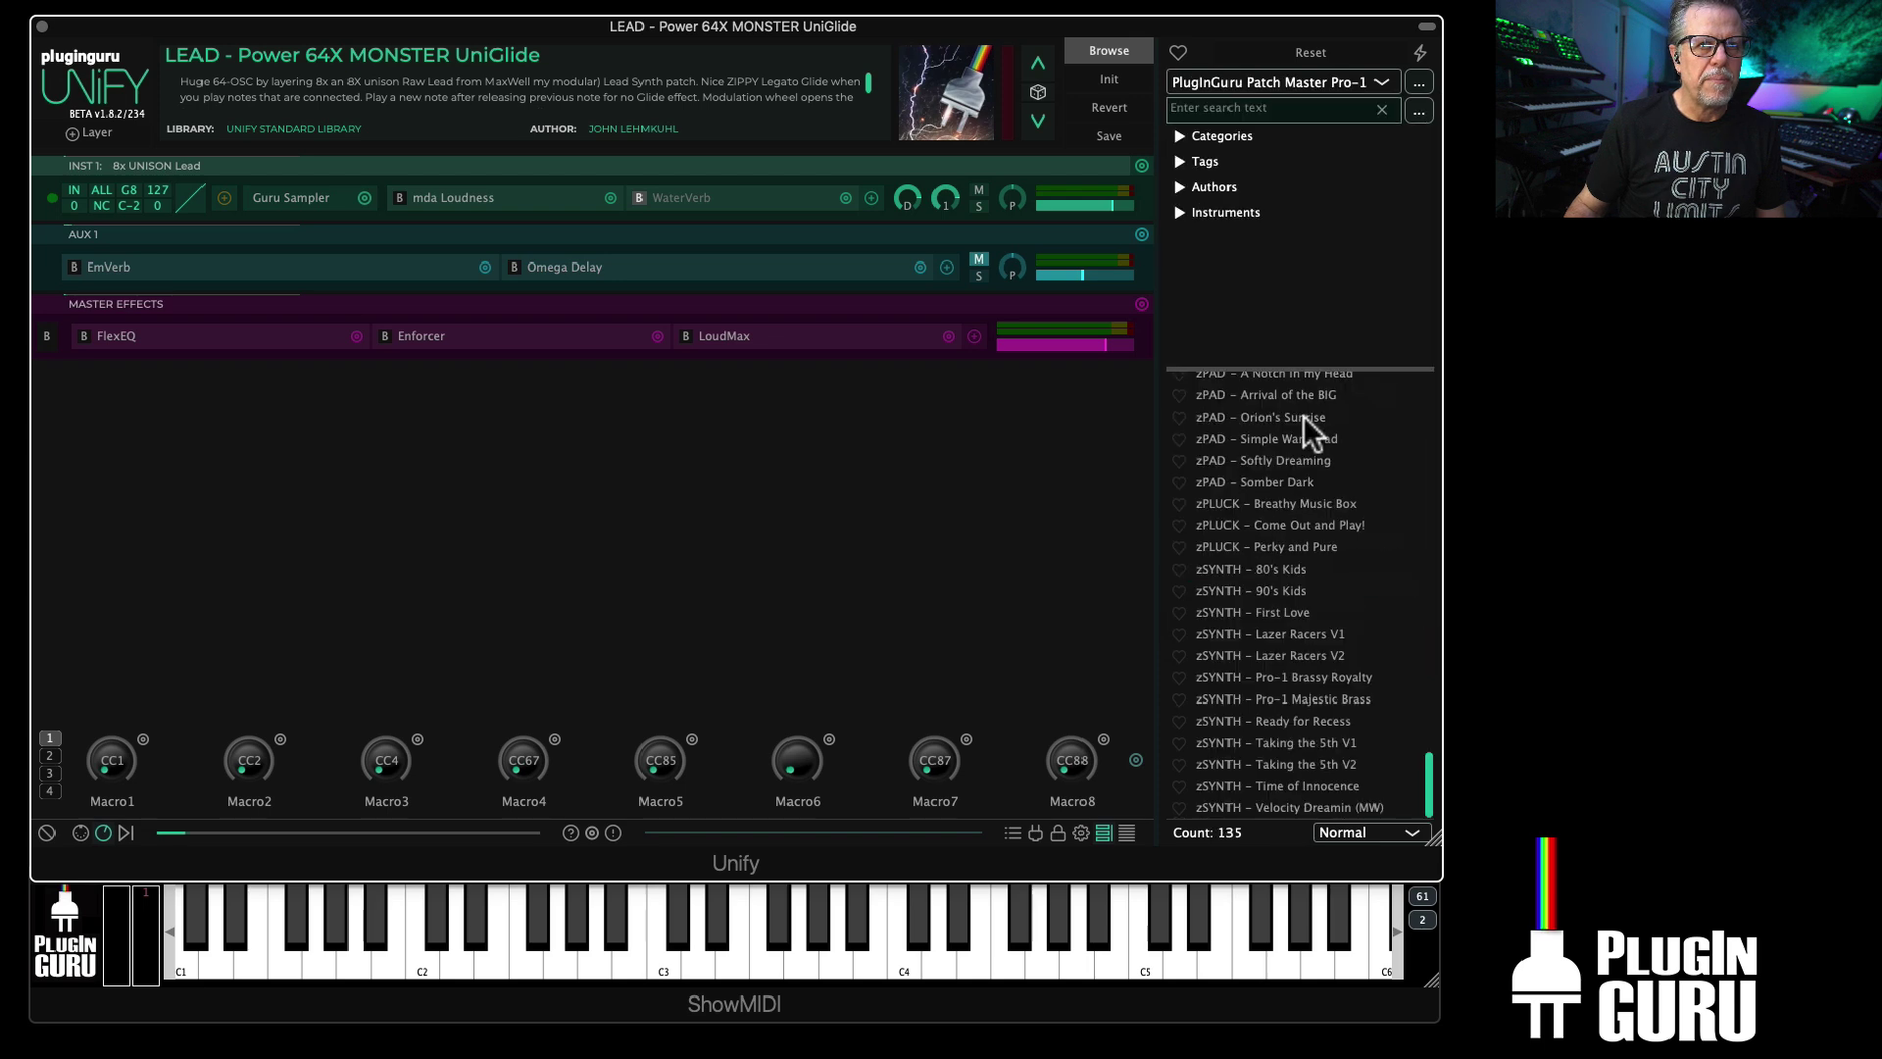
scroll(1246, 608, "up", 10)
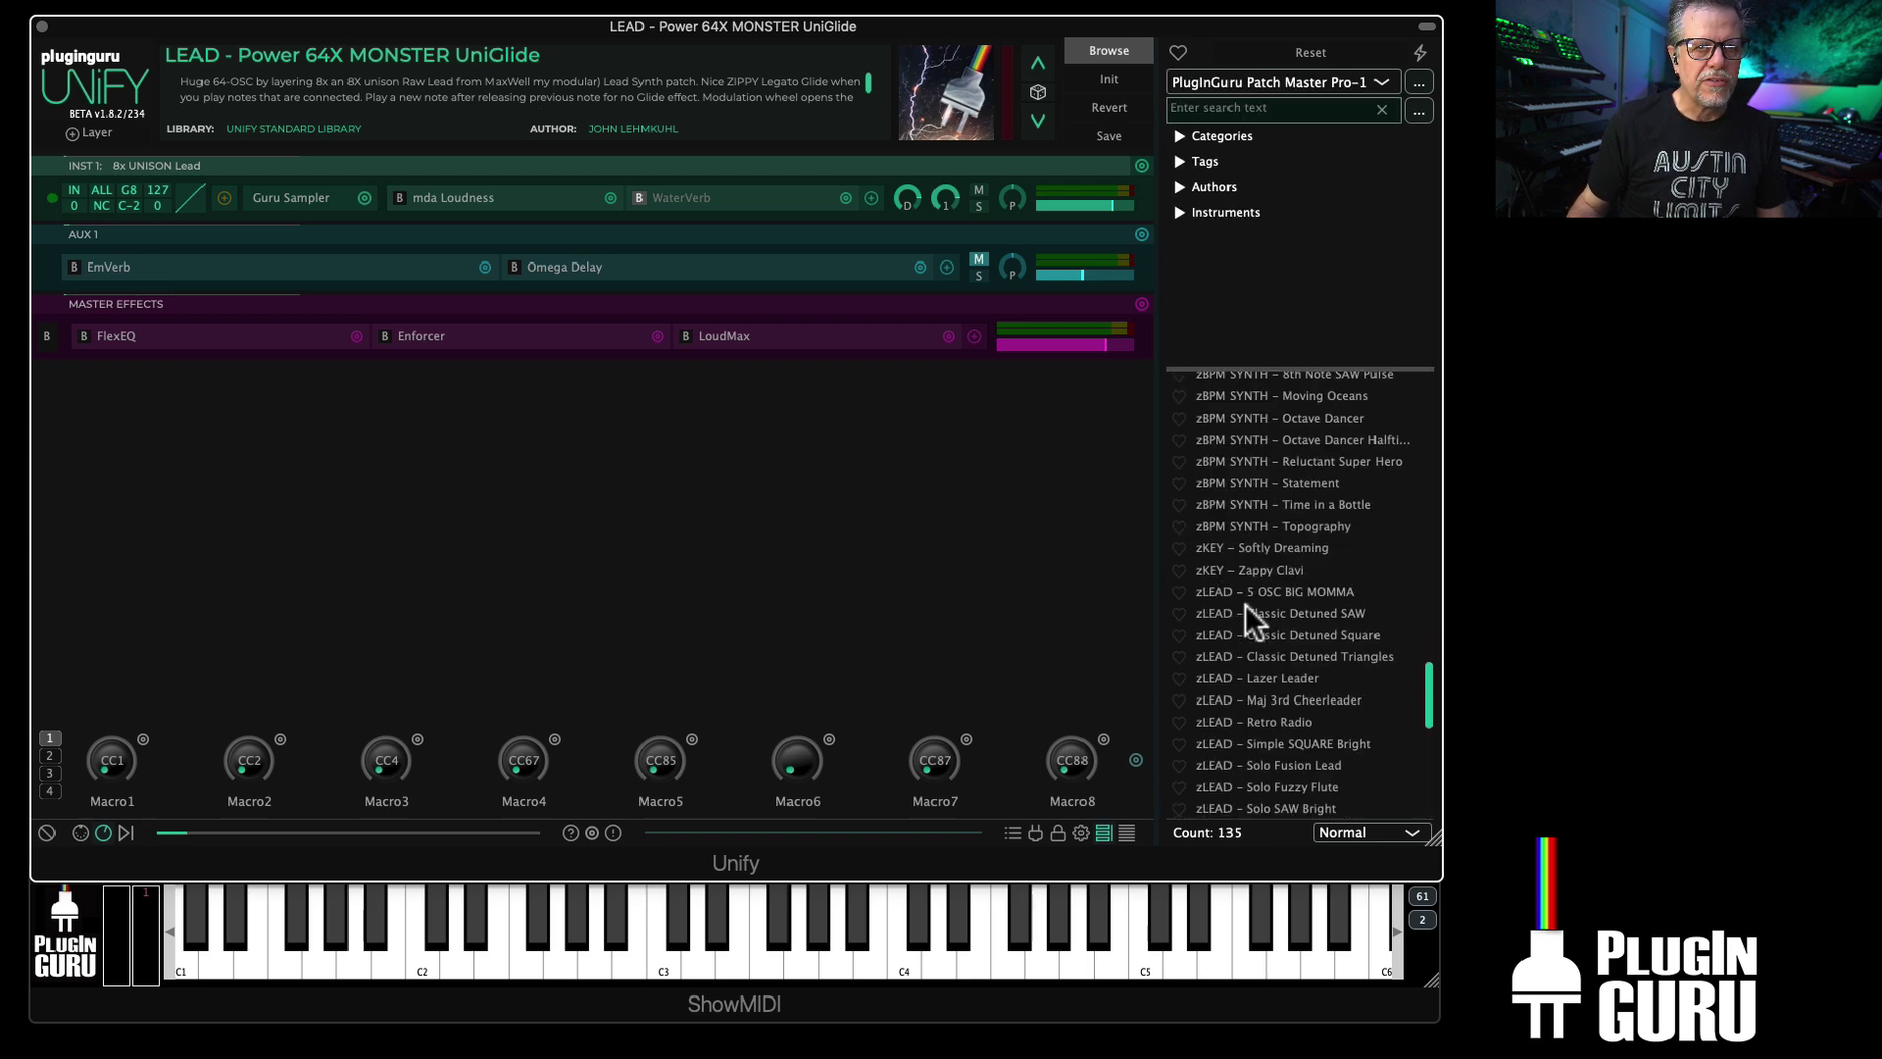
scroll(1245, 604, "up", 5)
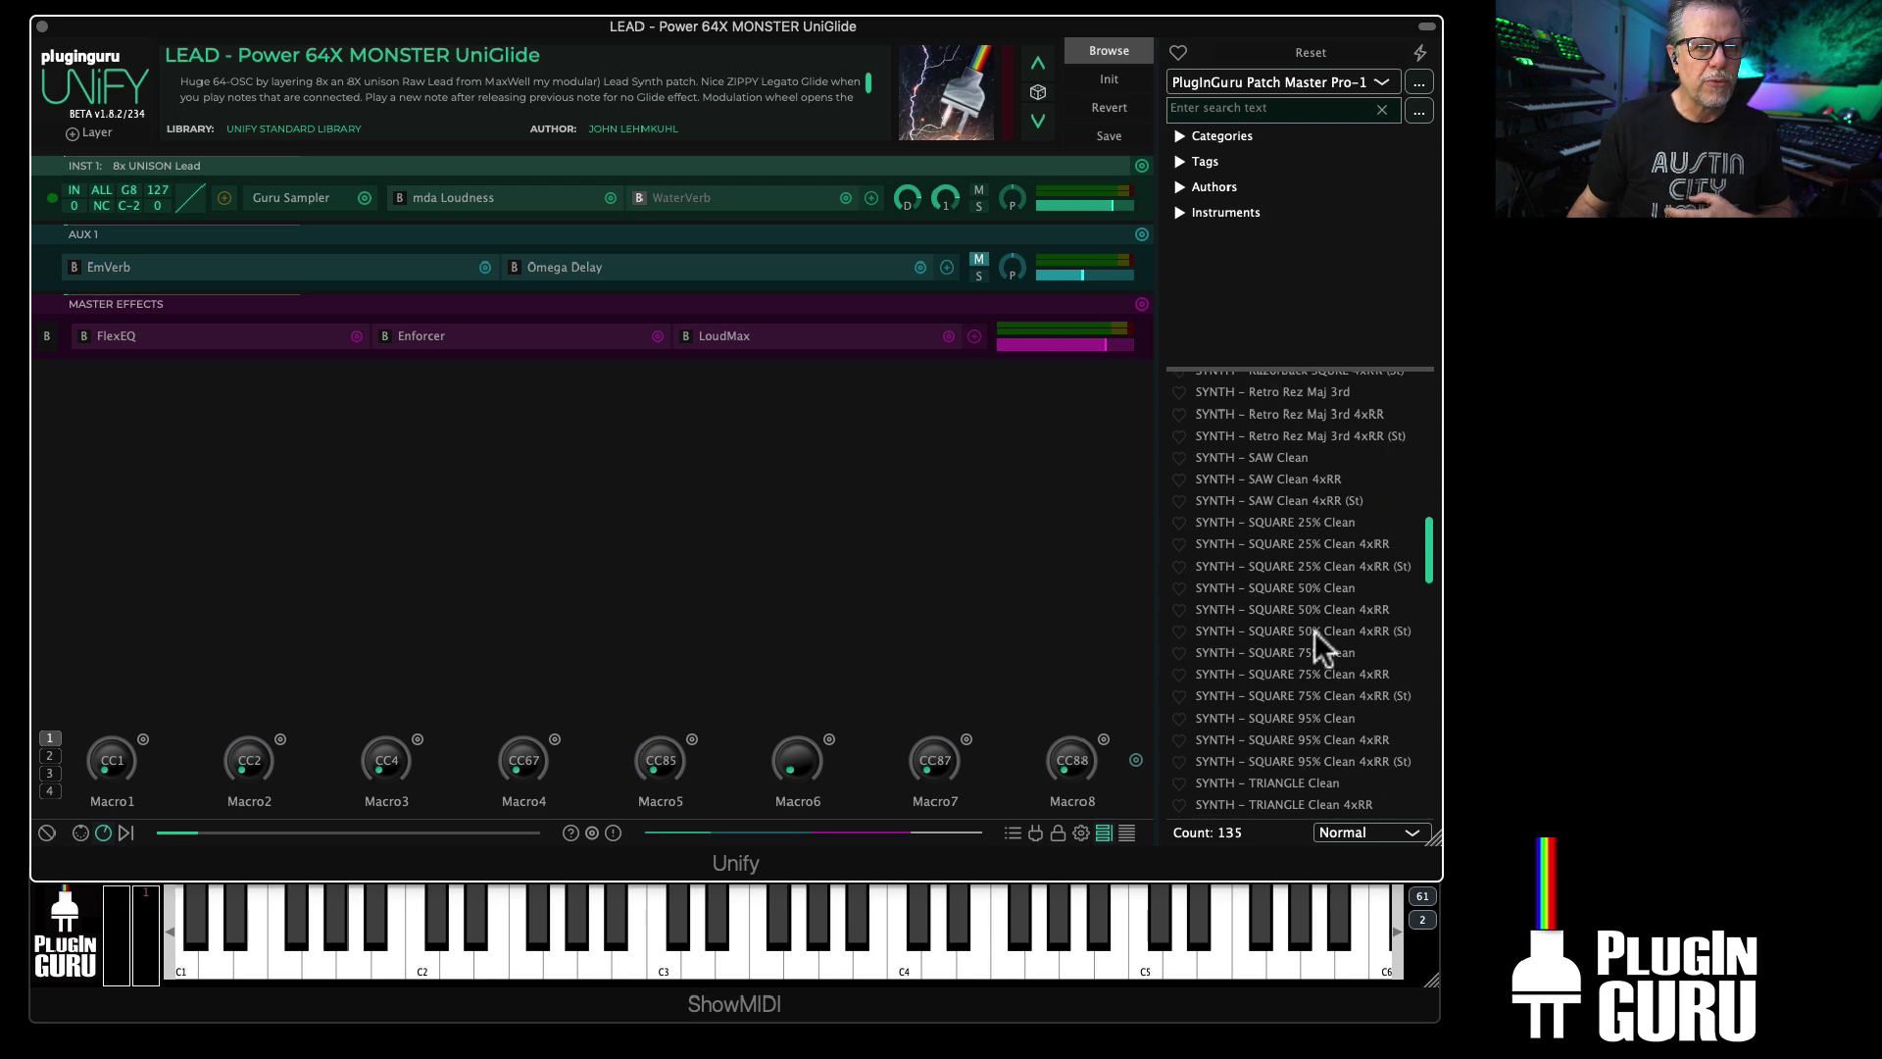
left_click(1313, 631)
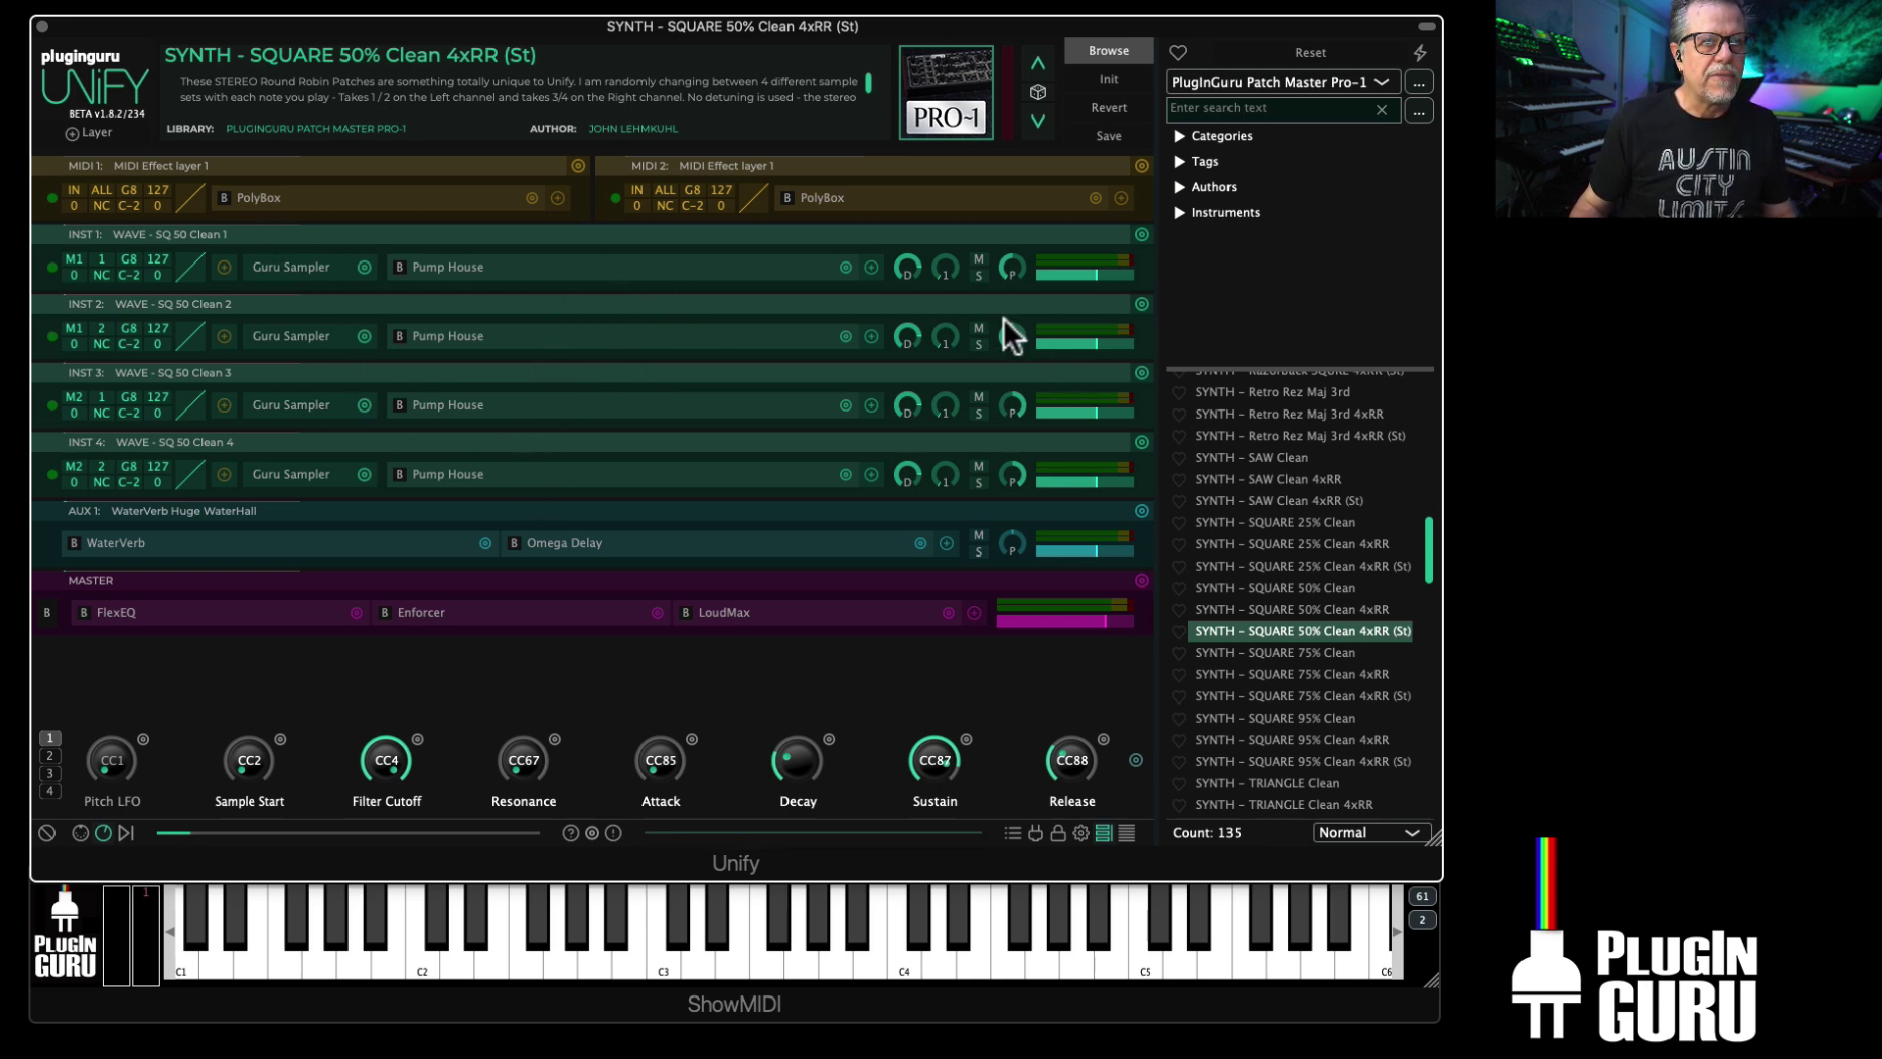
Step: Isolate INST 1 by soloing it and bypassing the MIDI 1 PolyBox, and centre the layer's pan
left_click(978, 276)
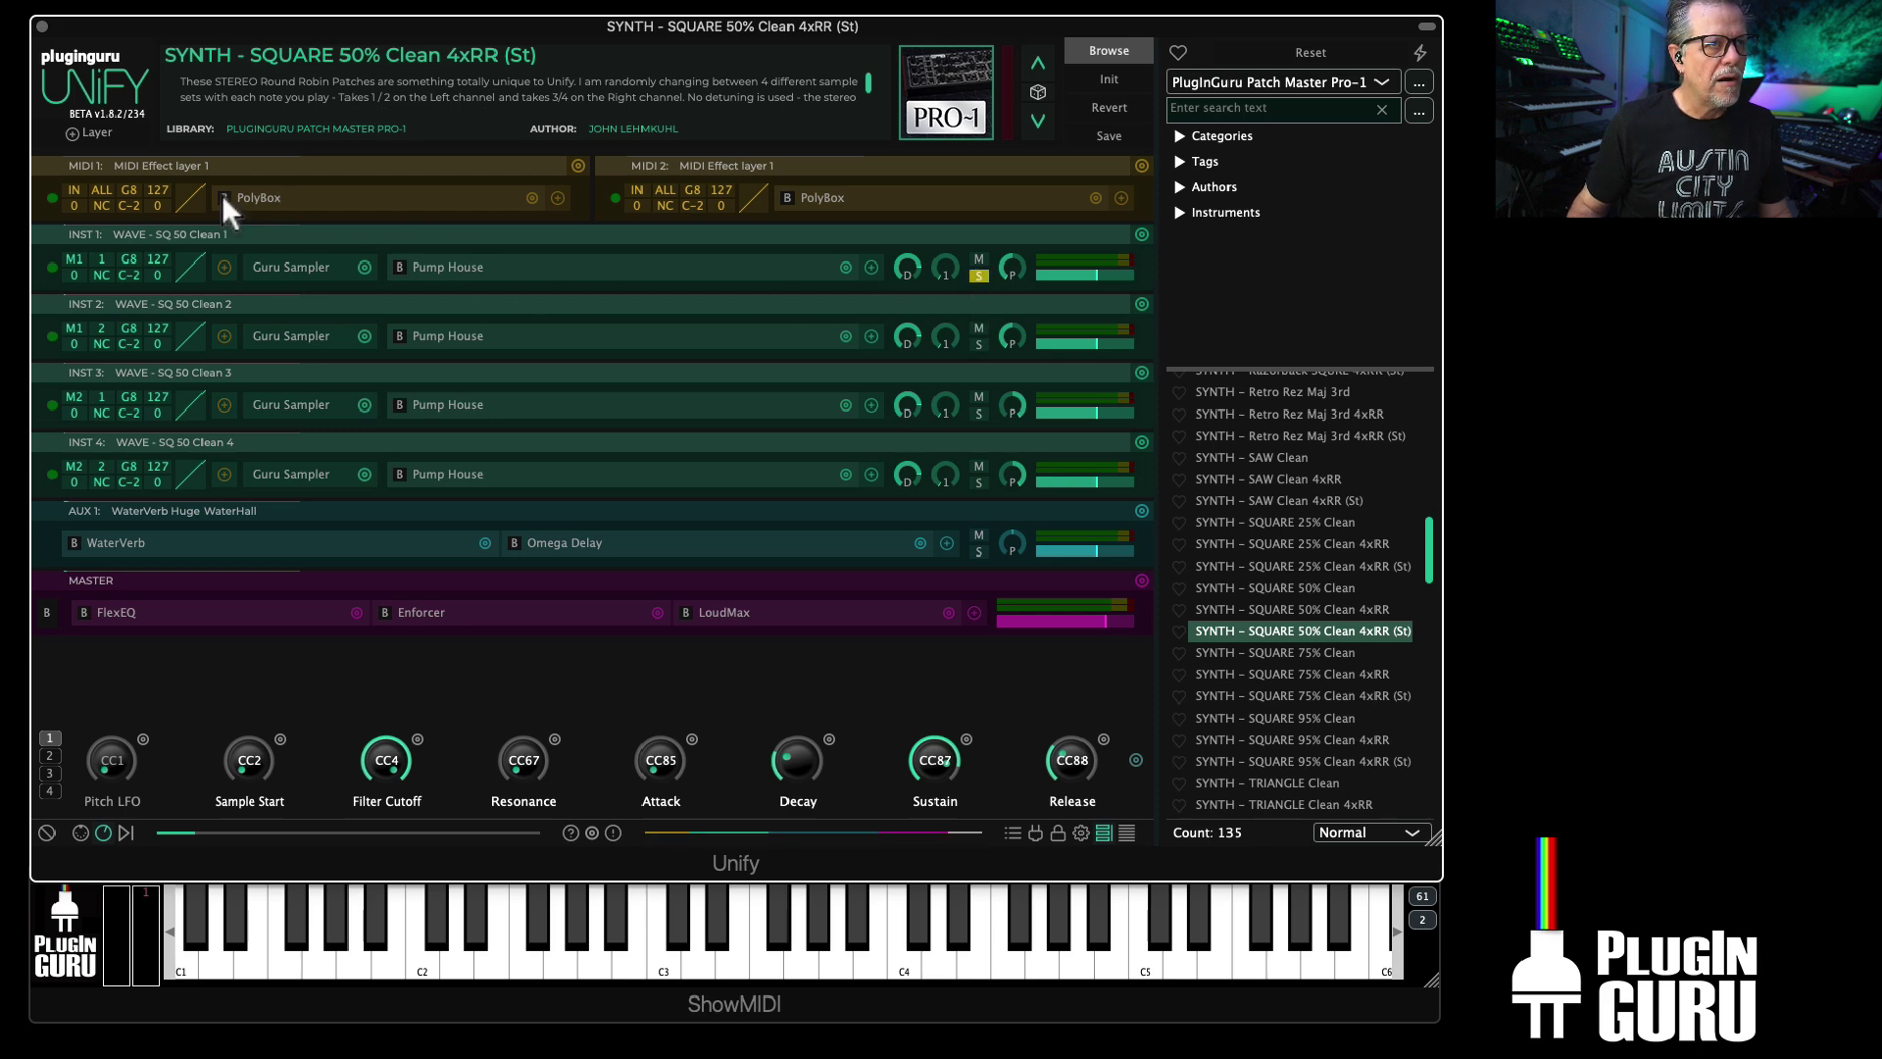
double_click(1011, 270)
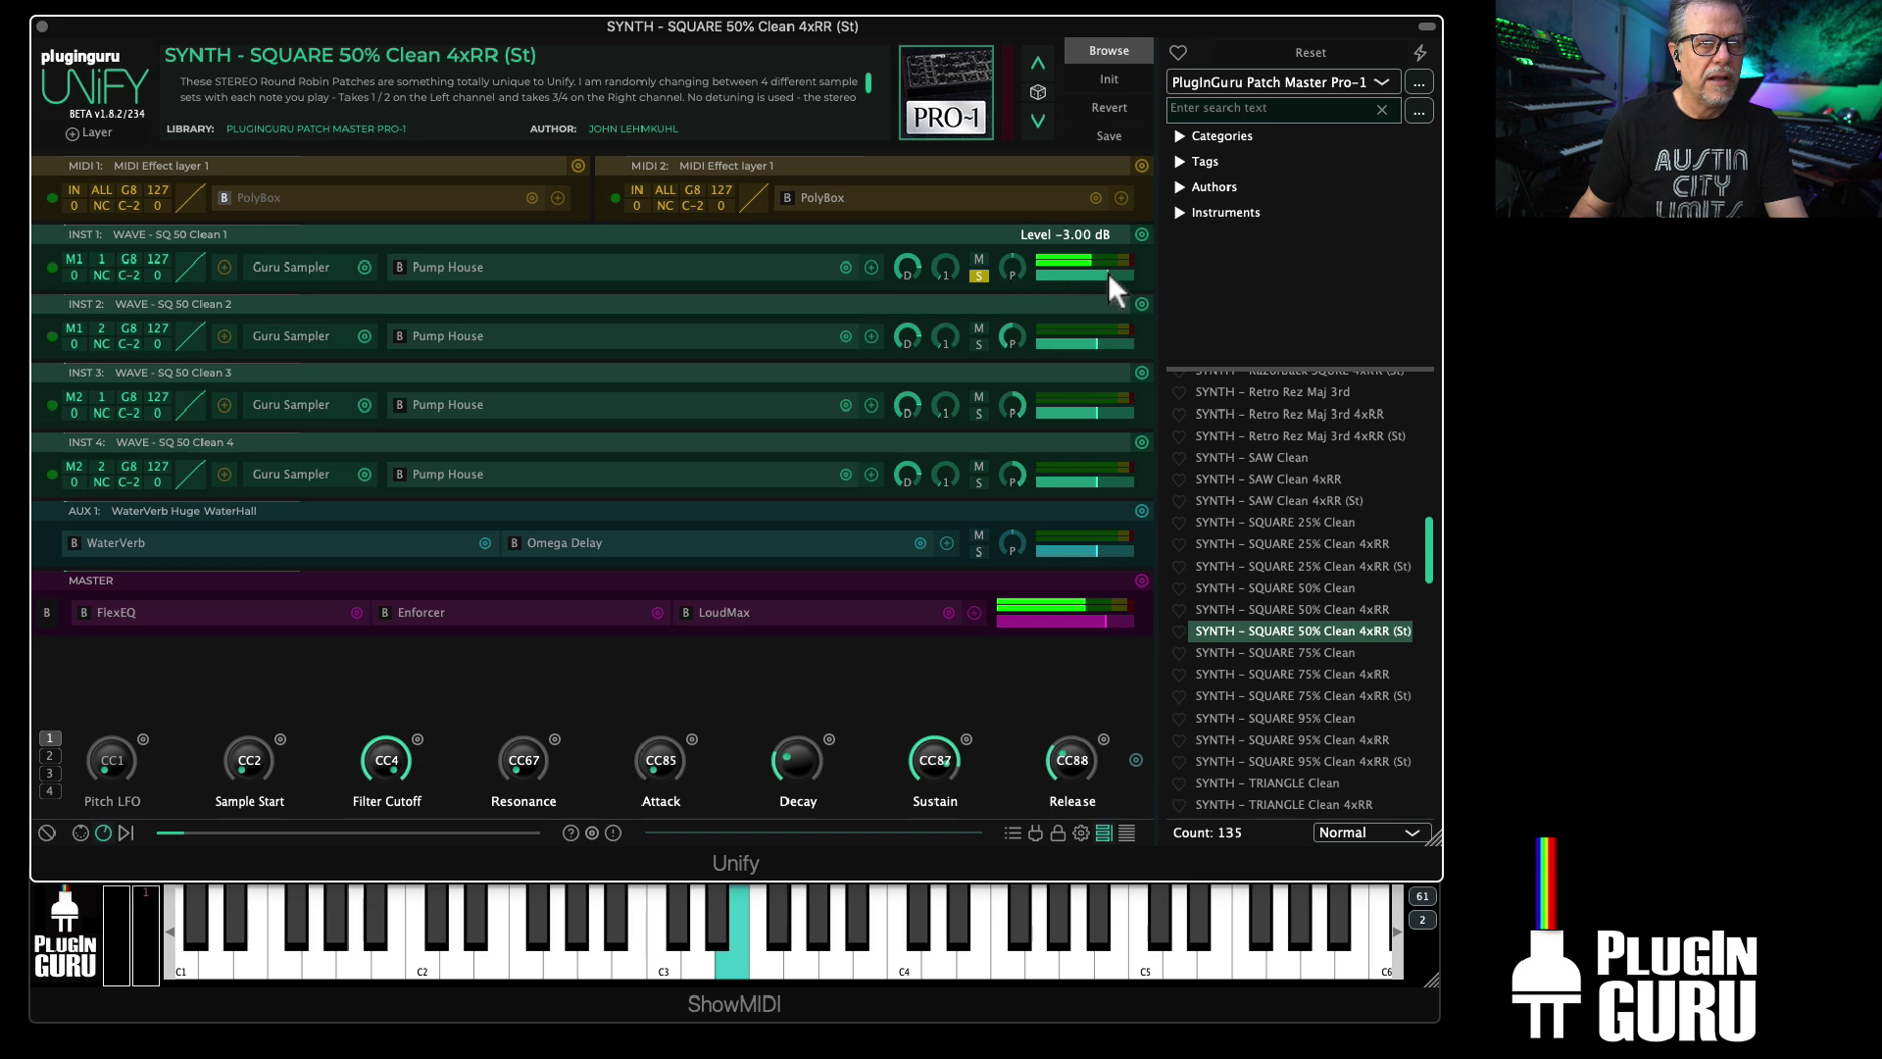
Step: In INST 1's Guru Sampler, lower the filter cutoff and modulate it with a note-synced Saw Dn LFO
double_click(307, 279)
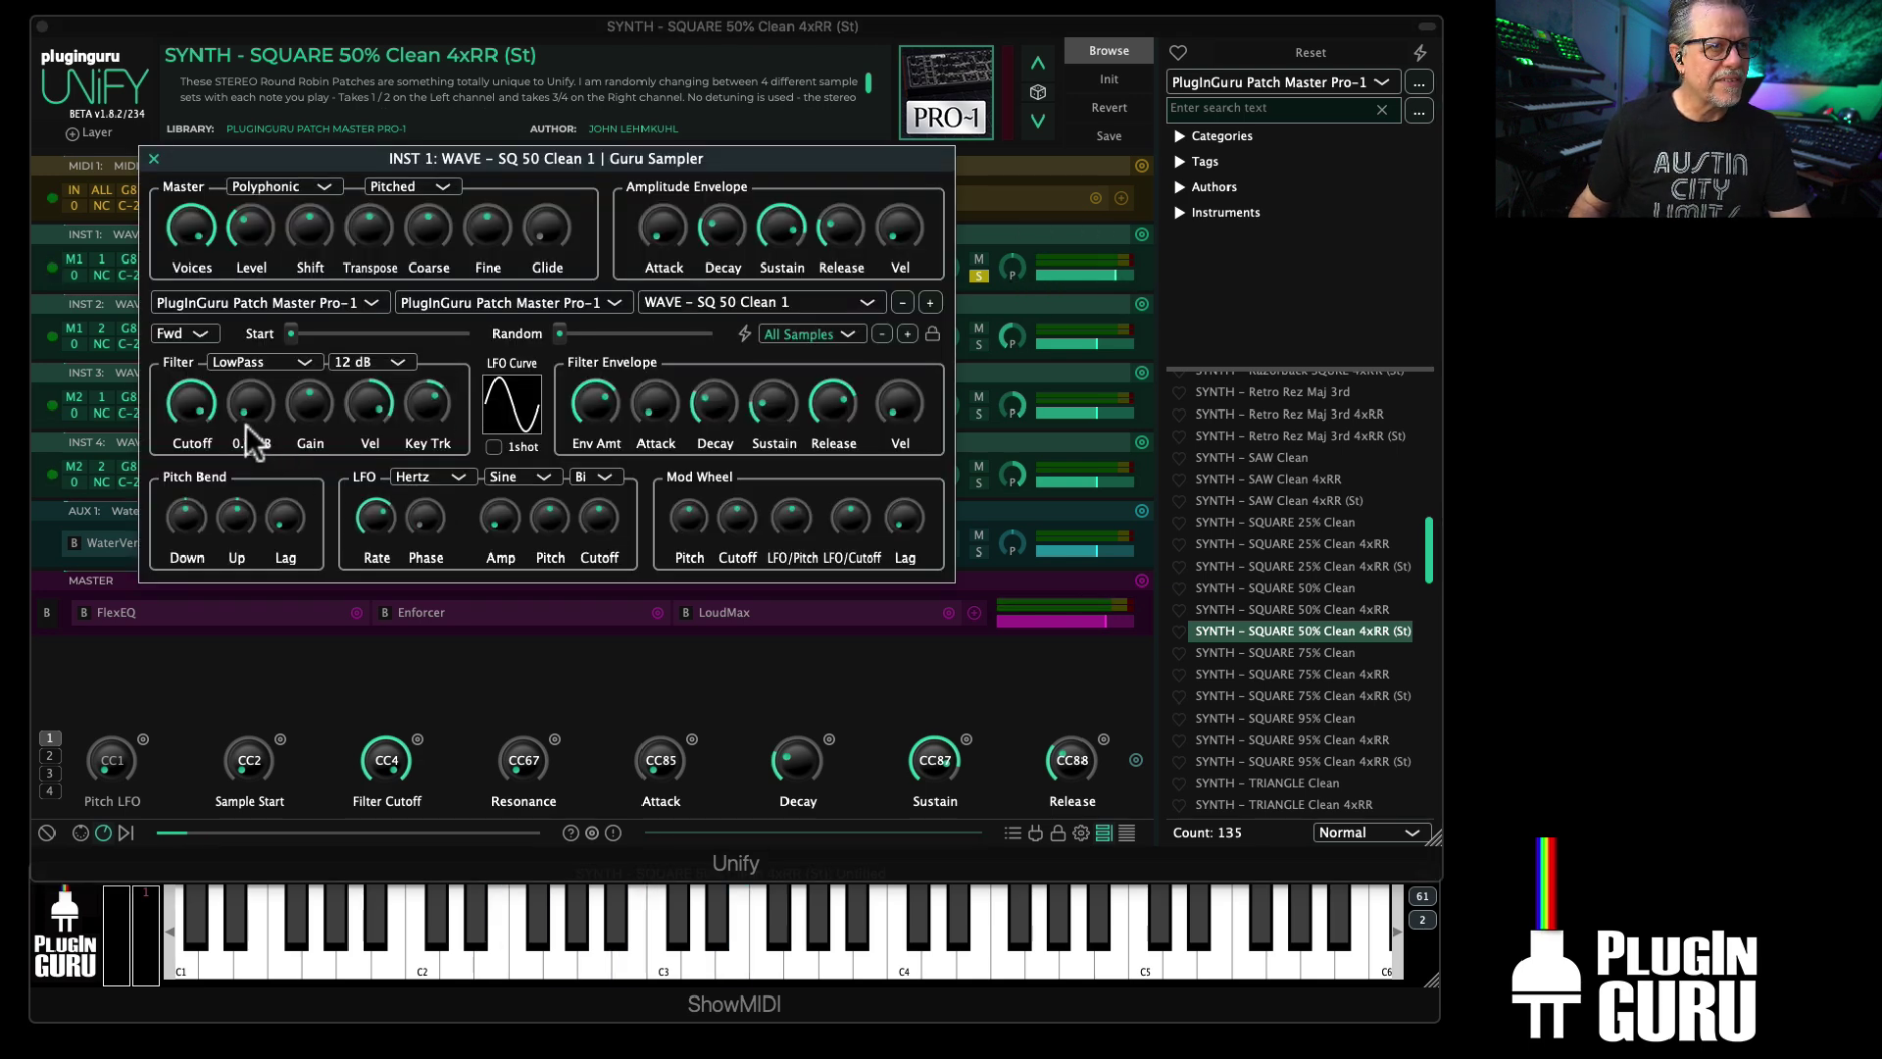
left_click(422, 477)
left_click(429, 510)
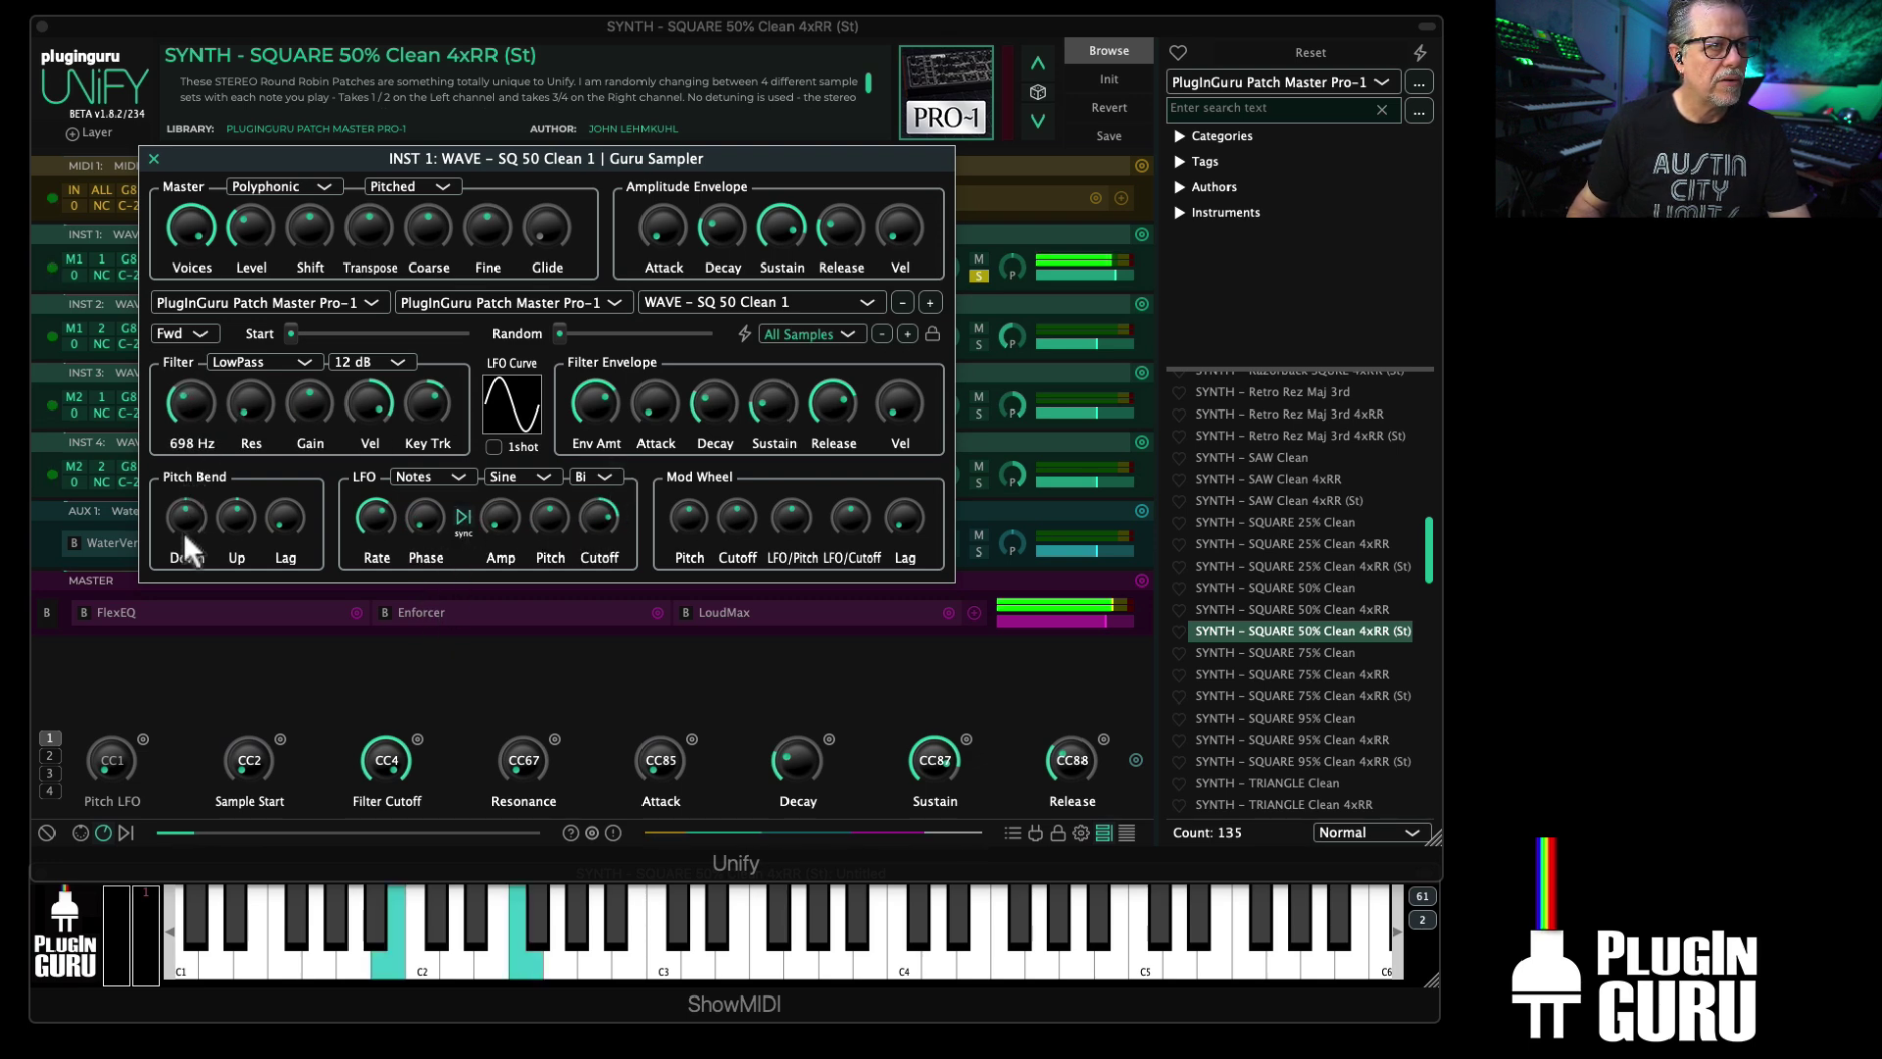
left_click(518, 480)
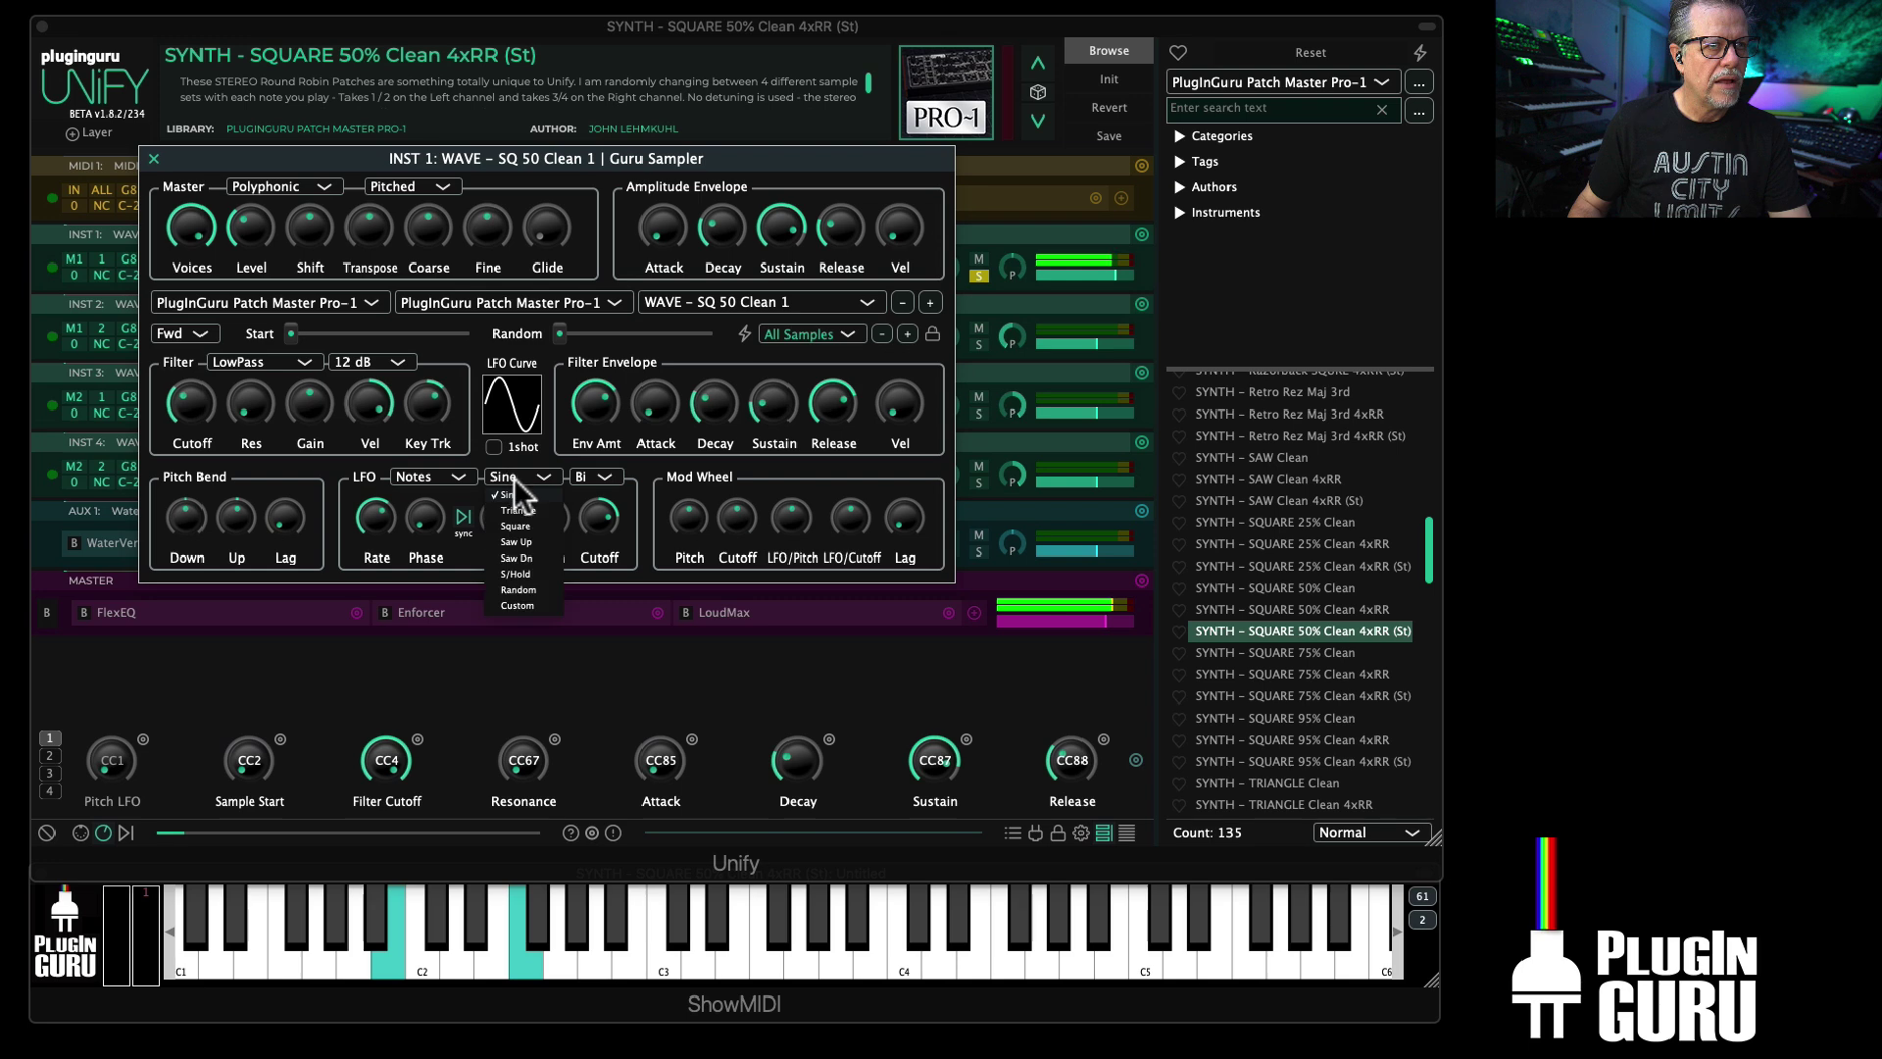
left_click(518, 558)
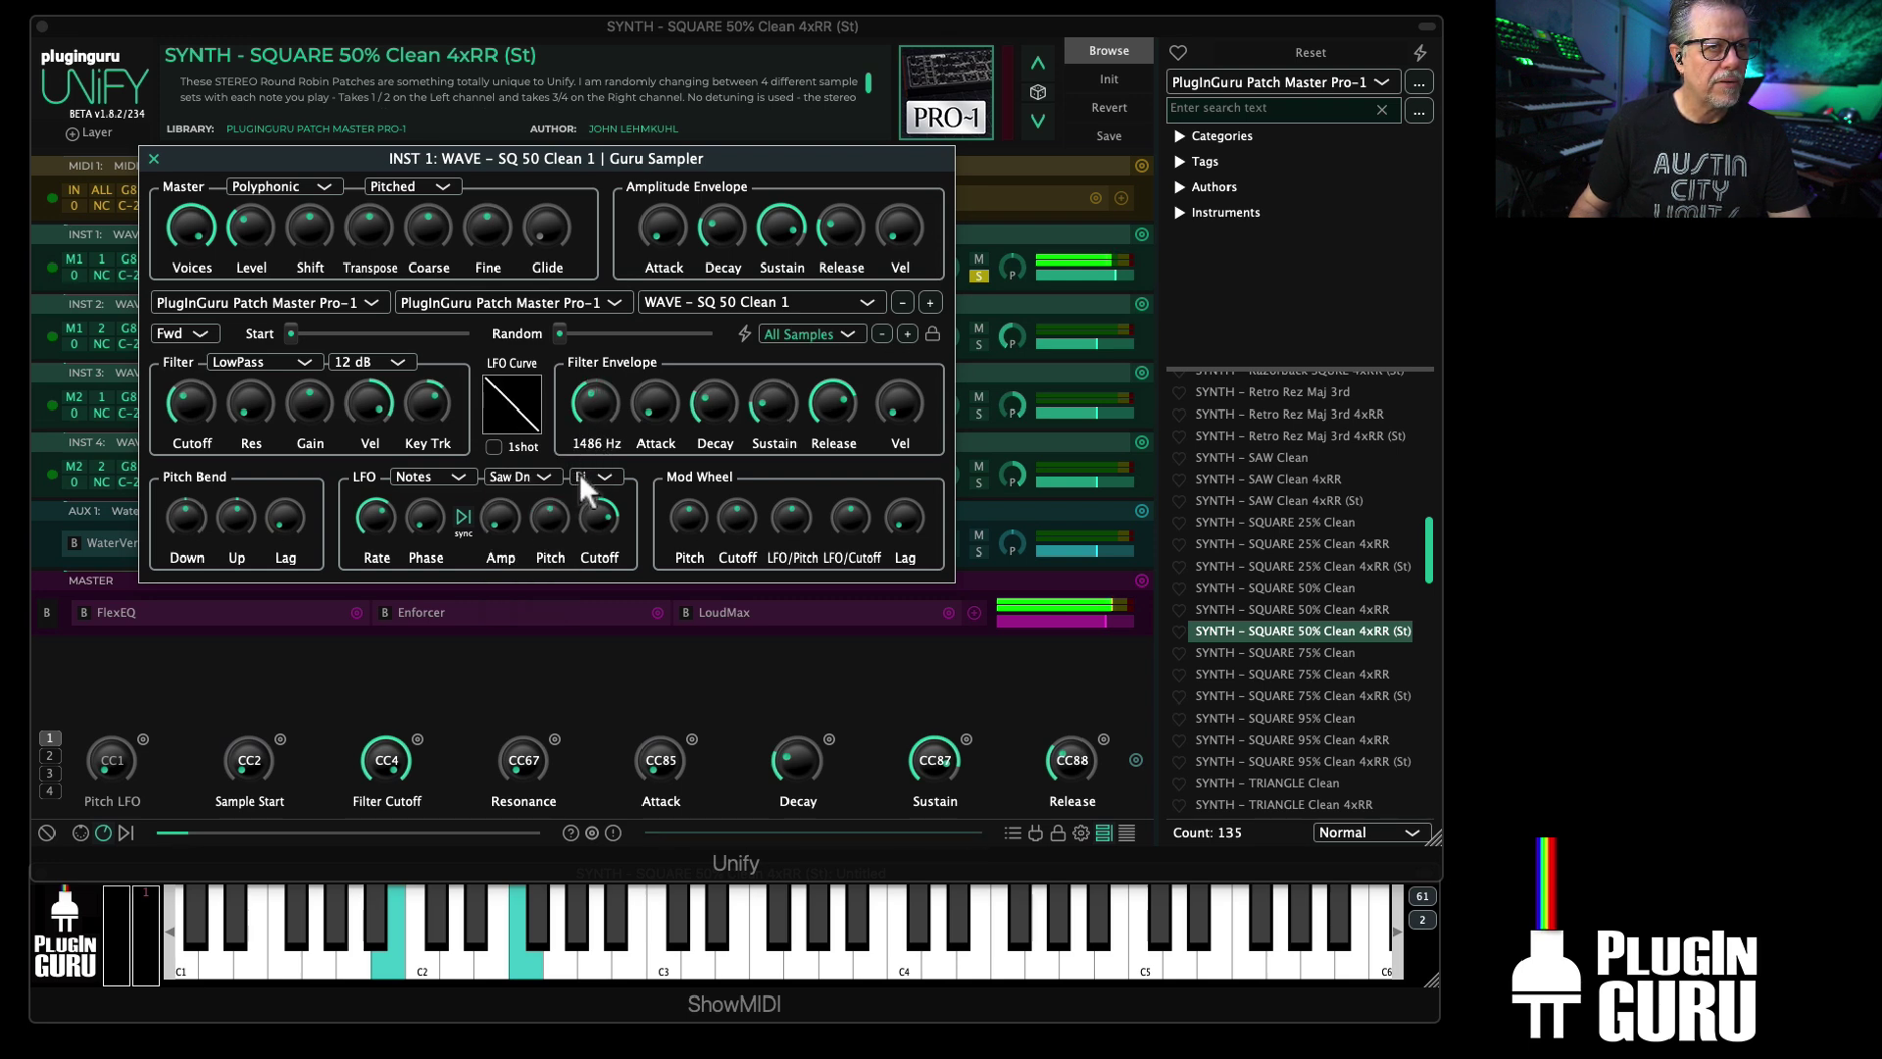
mouse_move(370, 417)
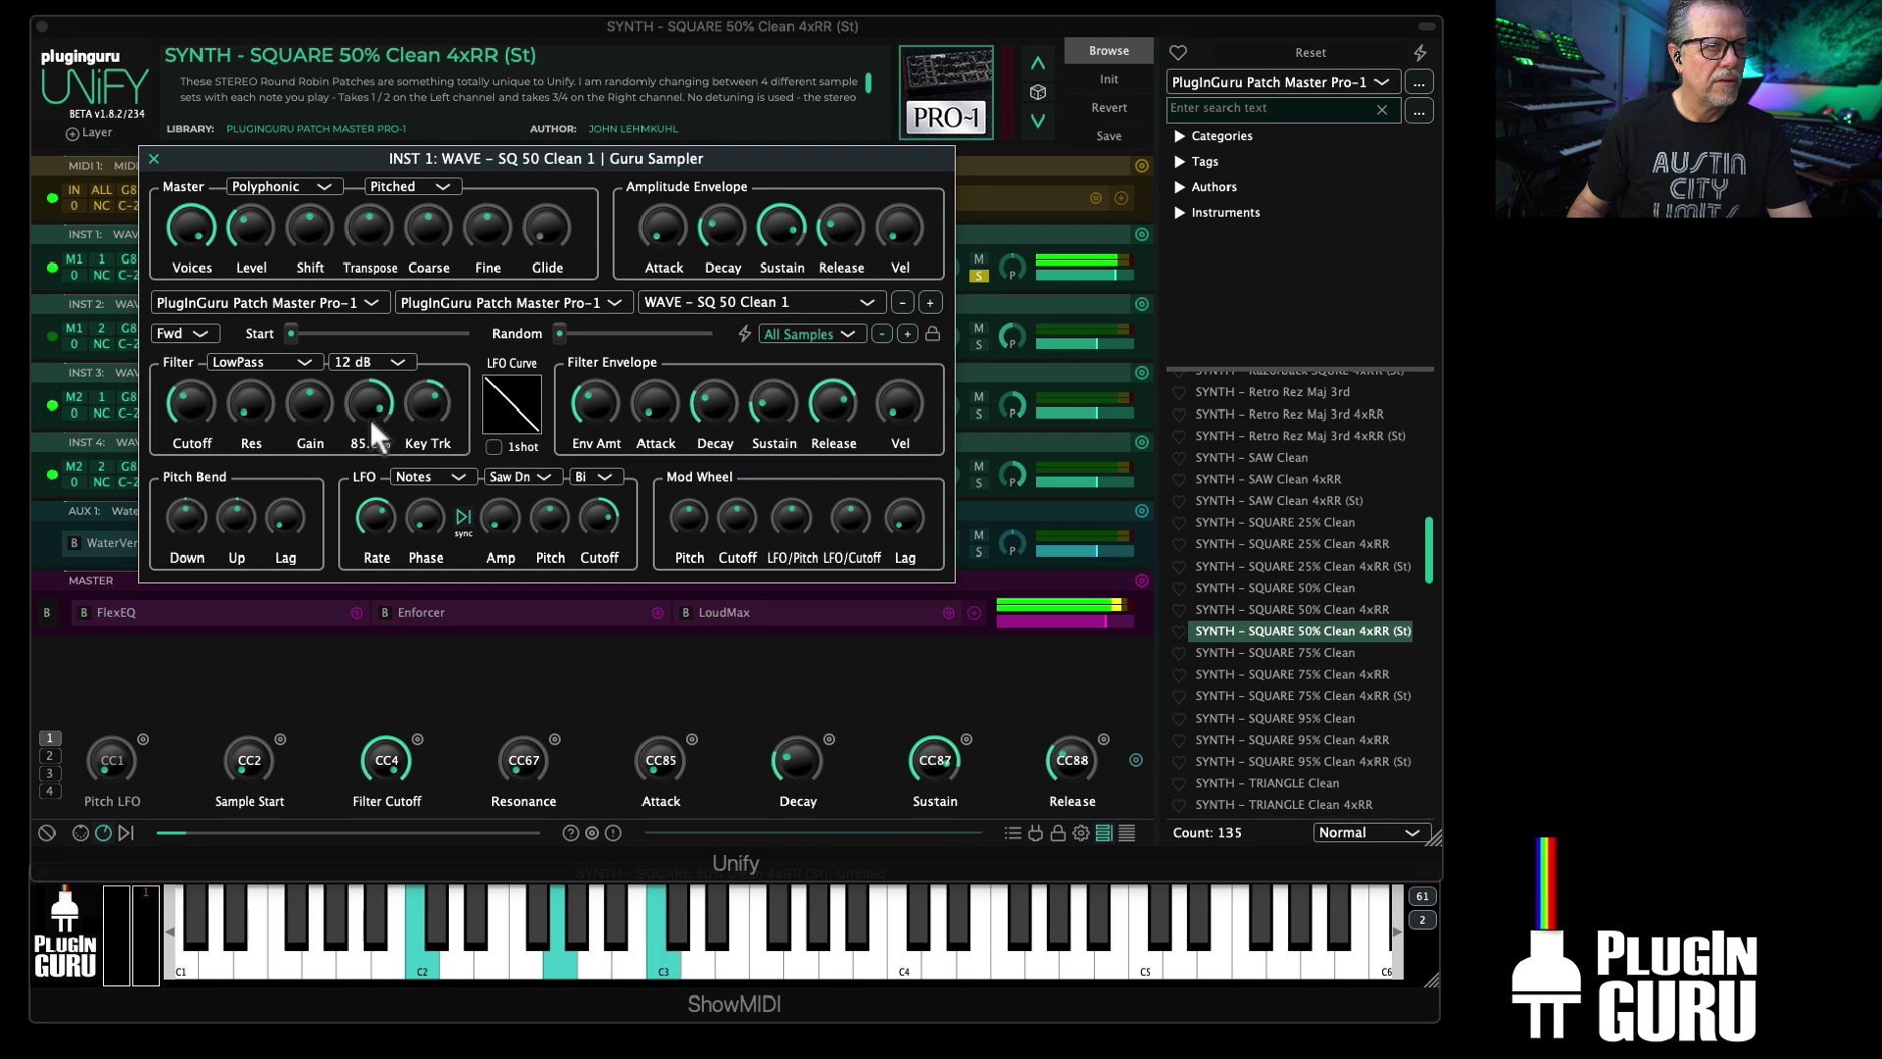
mouse_move(379, 522)
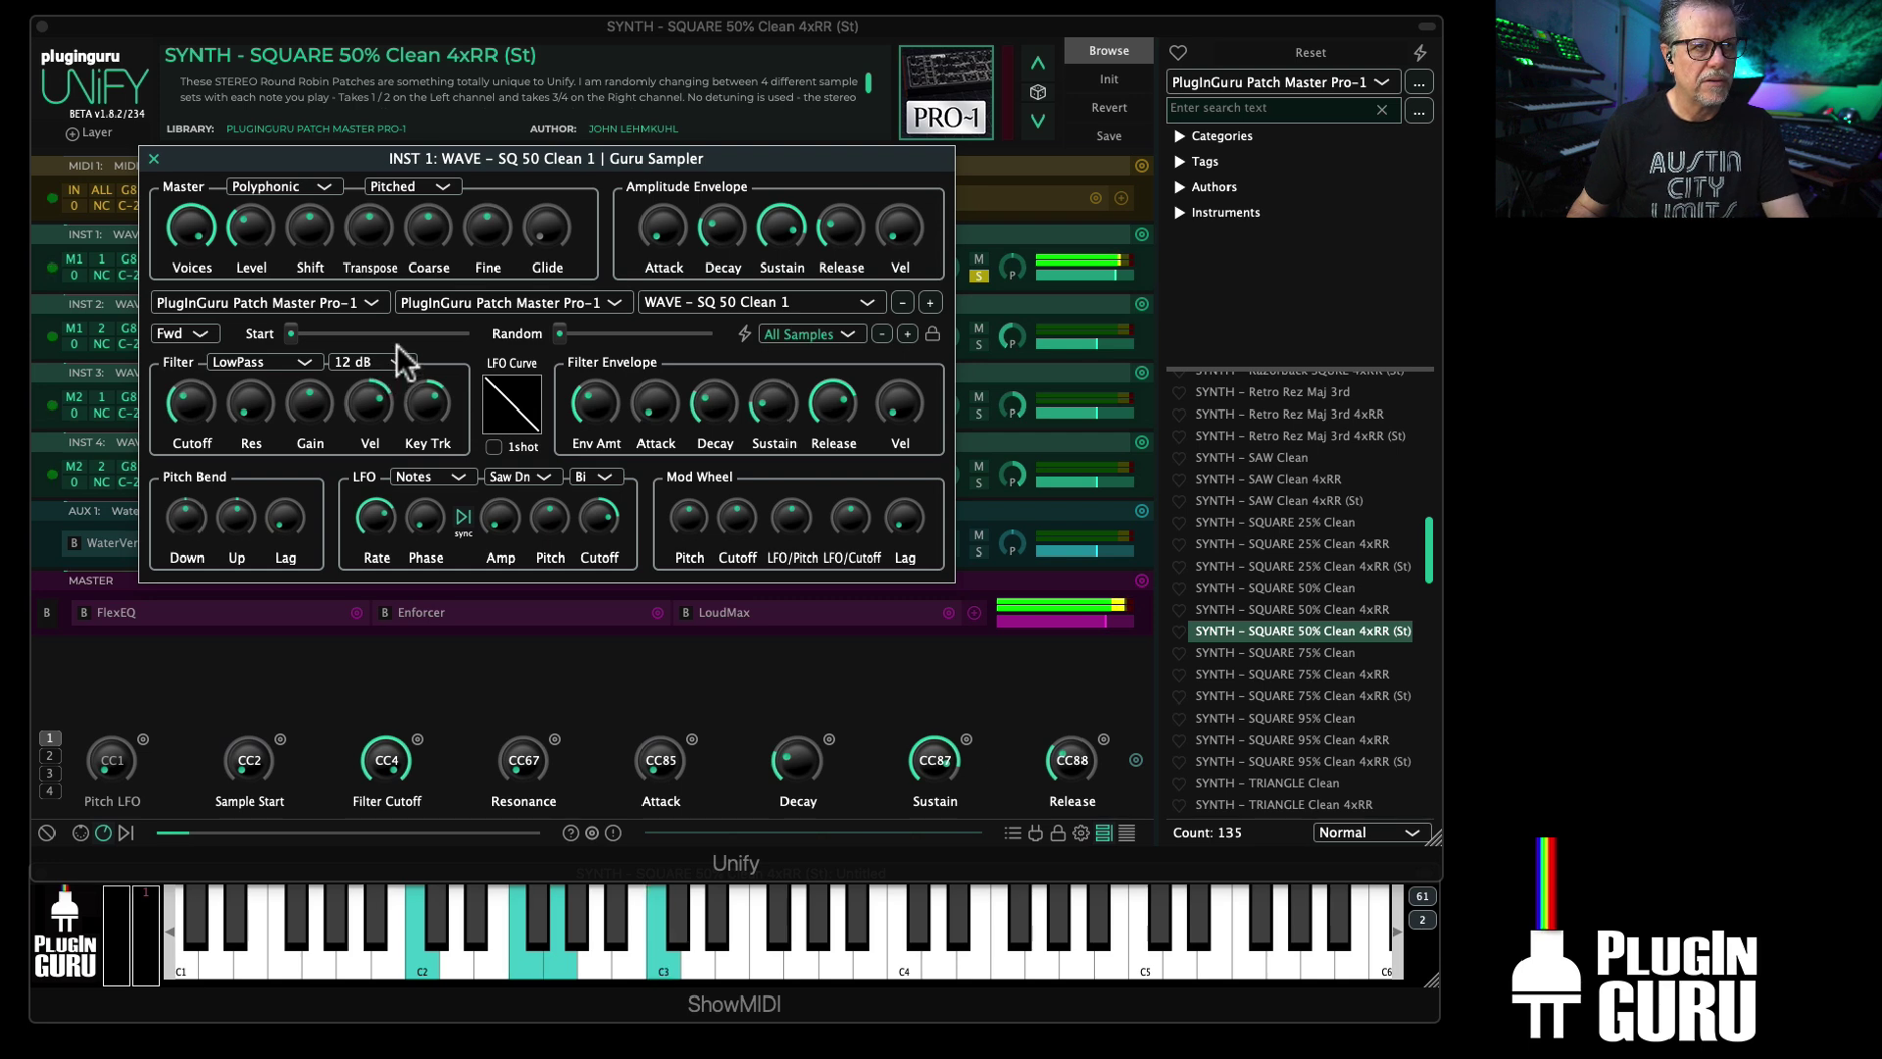
Step: Inspect the Guru Sampler settings of INST 2, INST 3 and INST 4 for comparison with INST 1
left_click(155, 158)
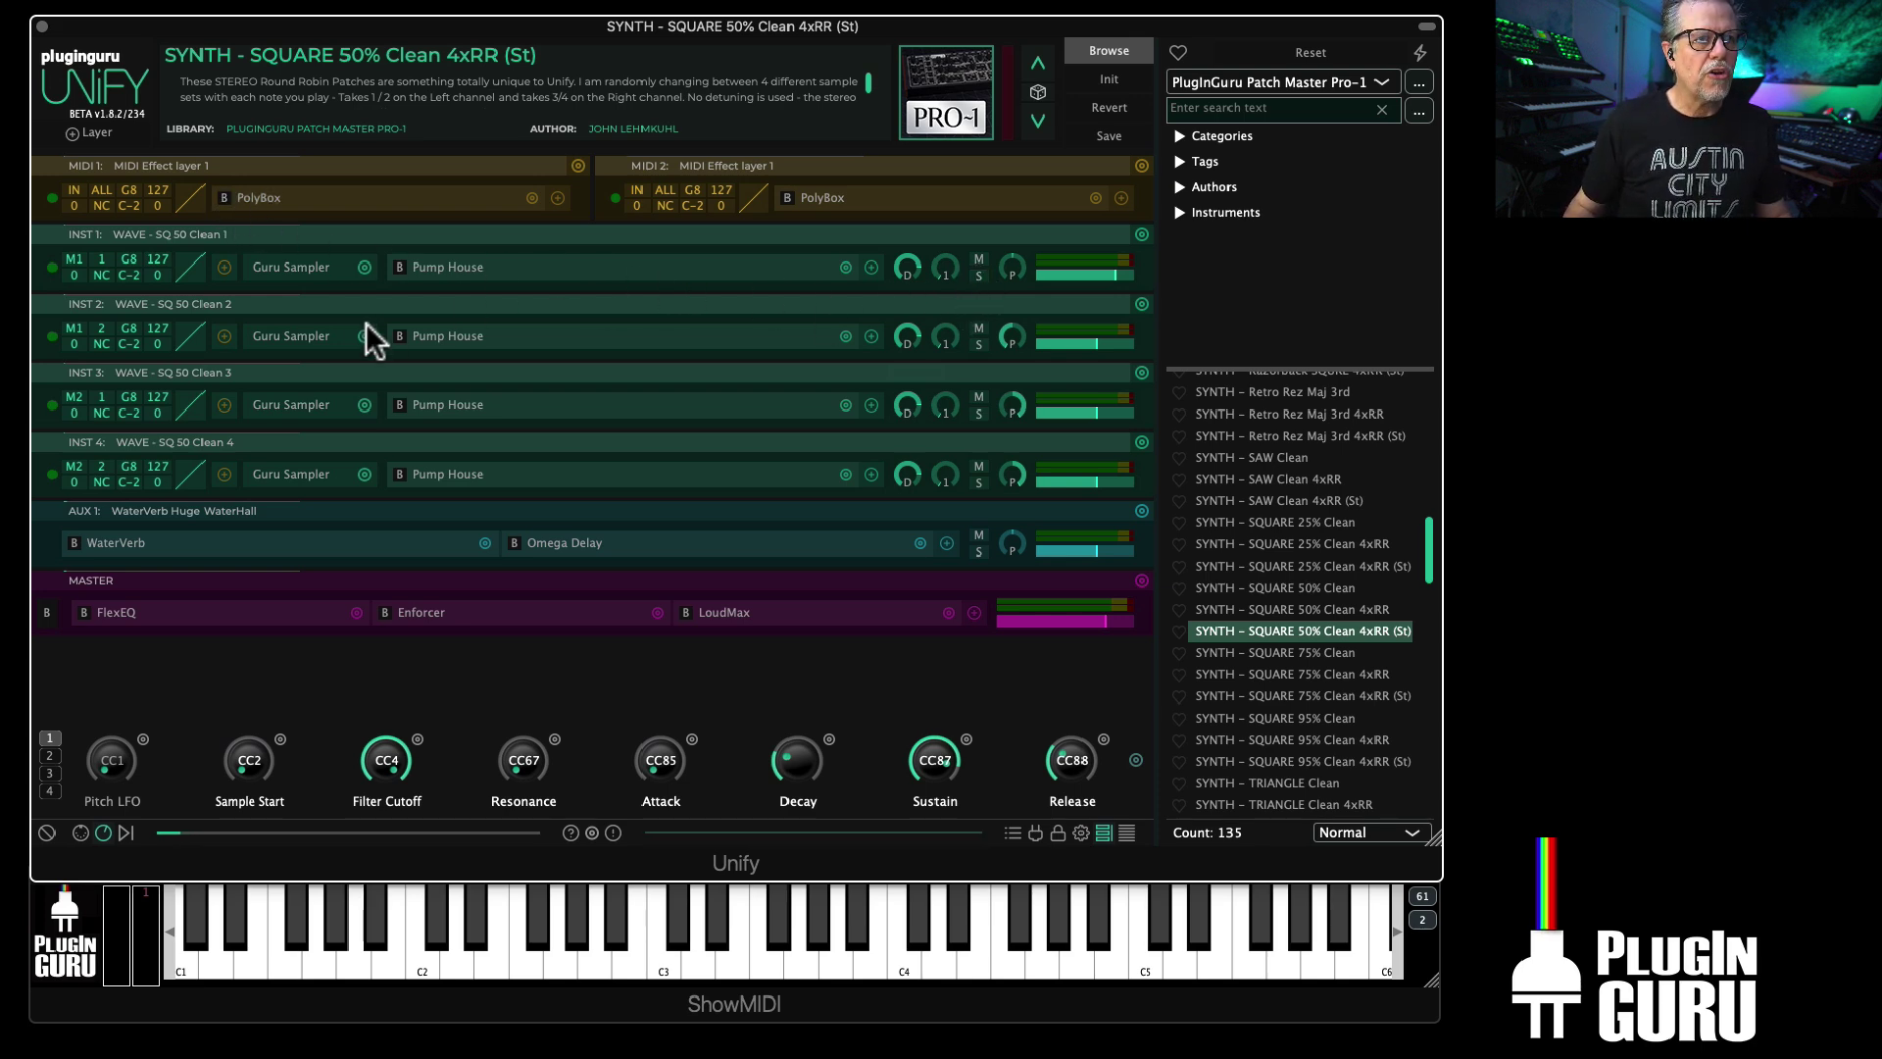
left_click(313, 335)
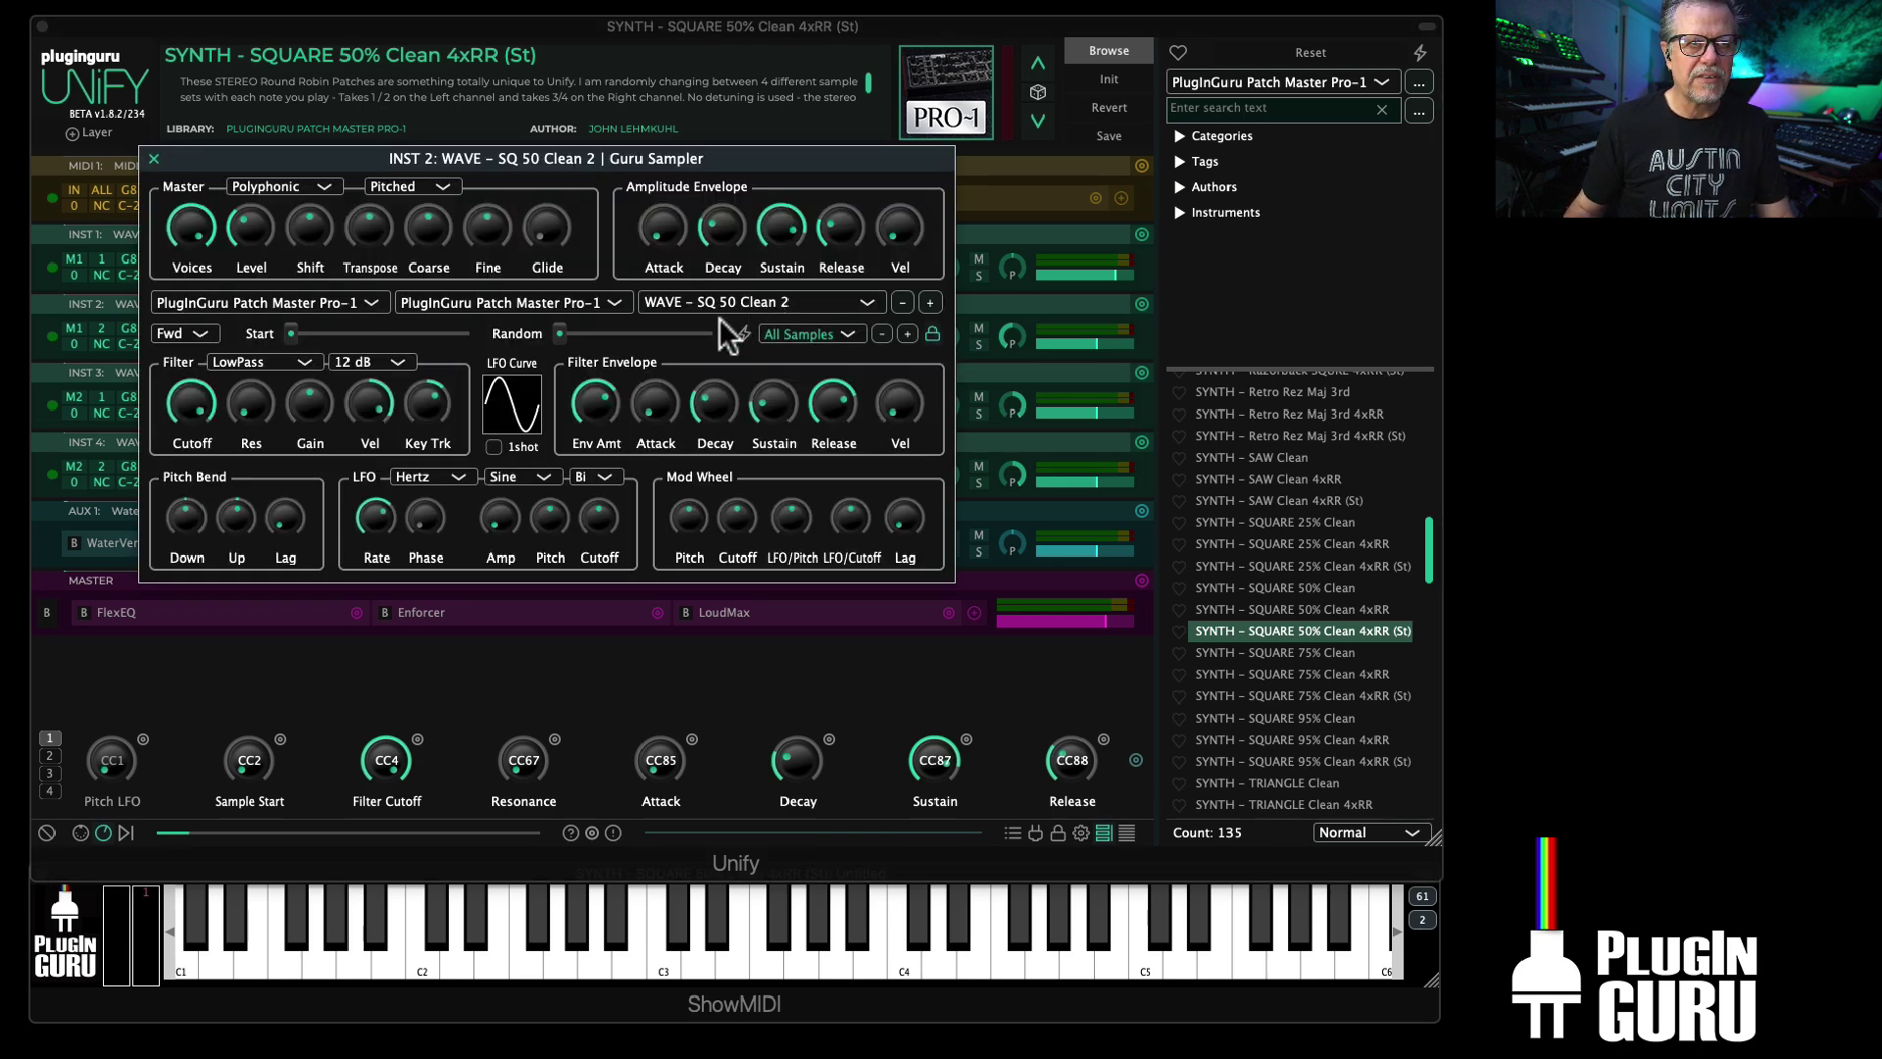
key("Escape")
left_click(286, 406)
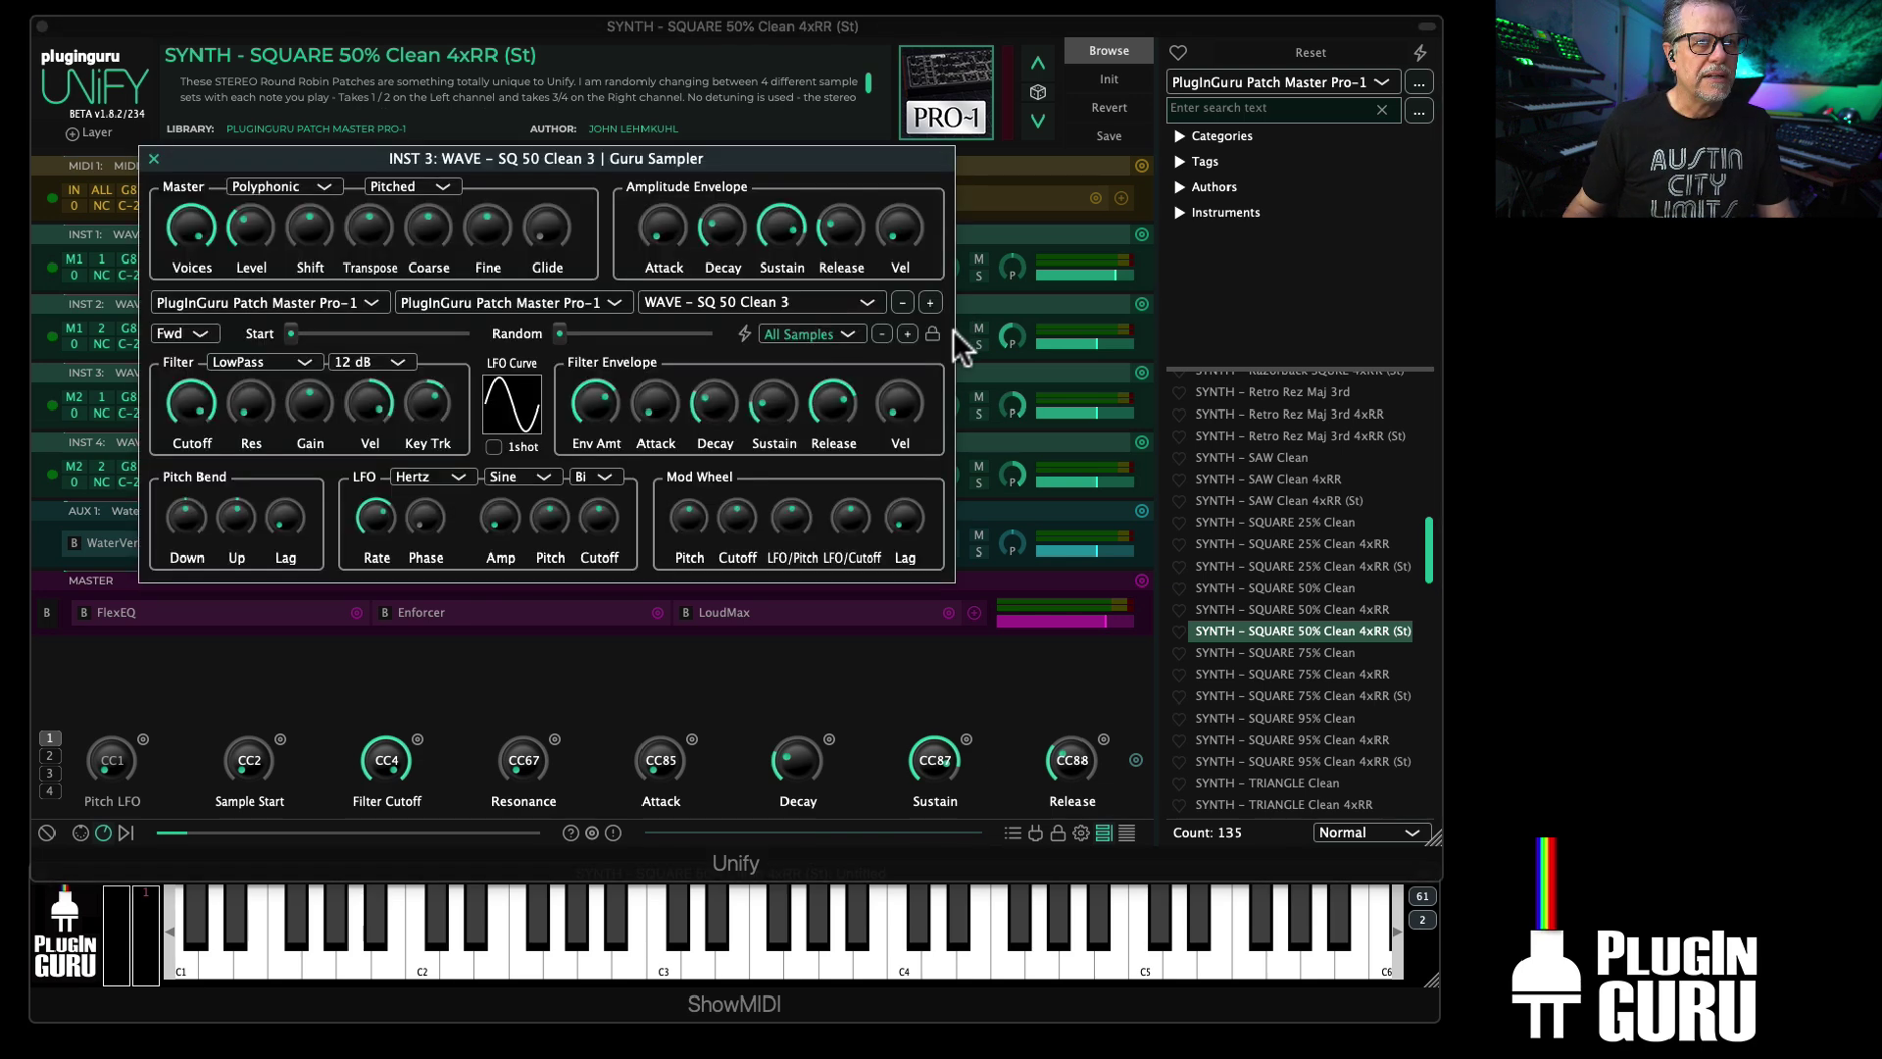
key("Escape")
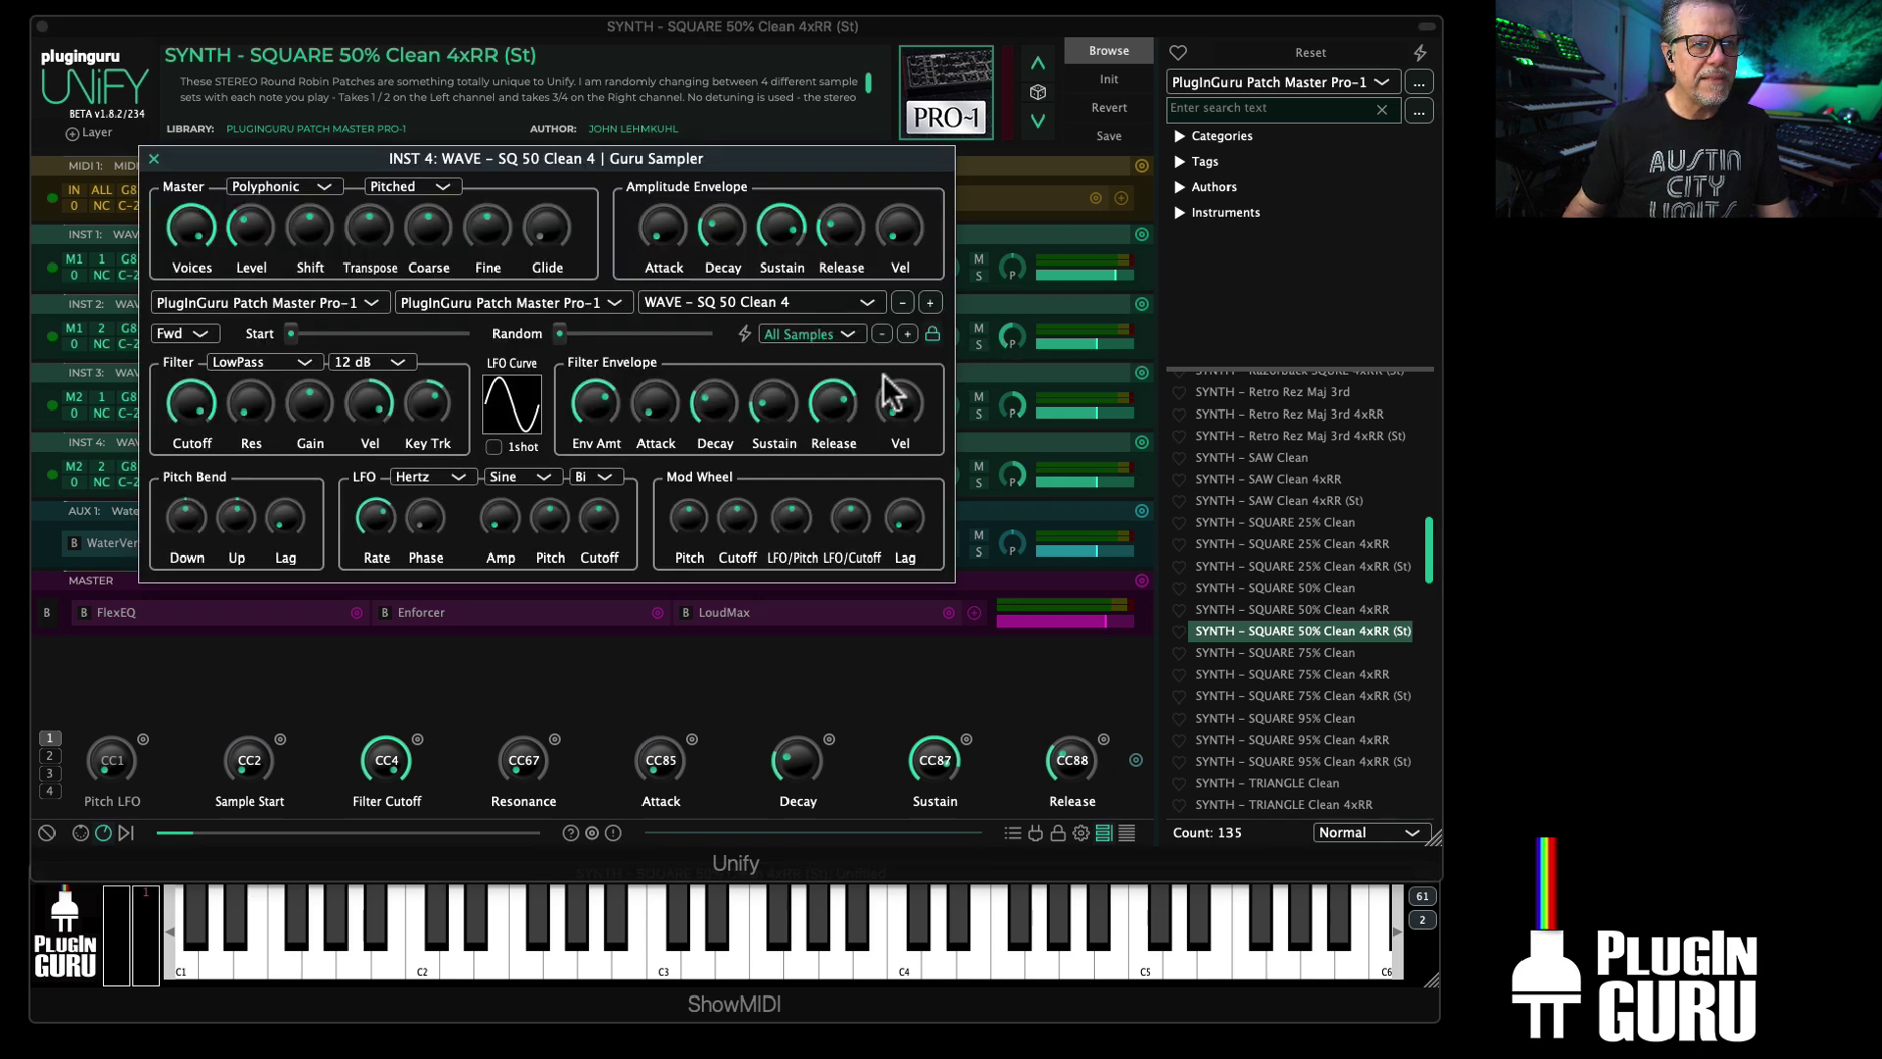
key("Escape")
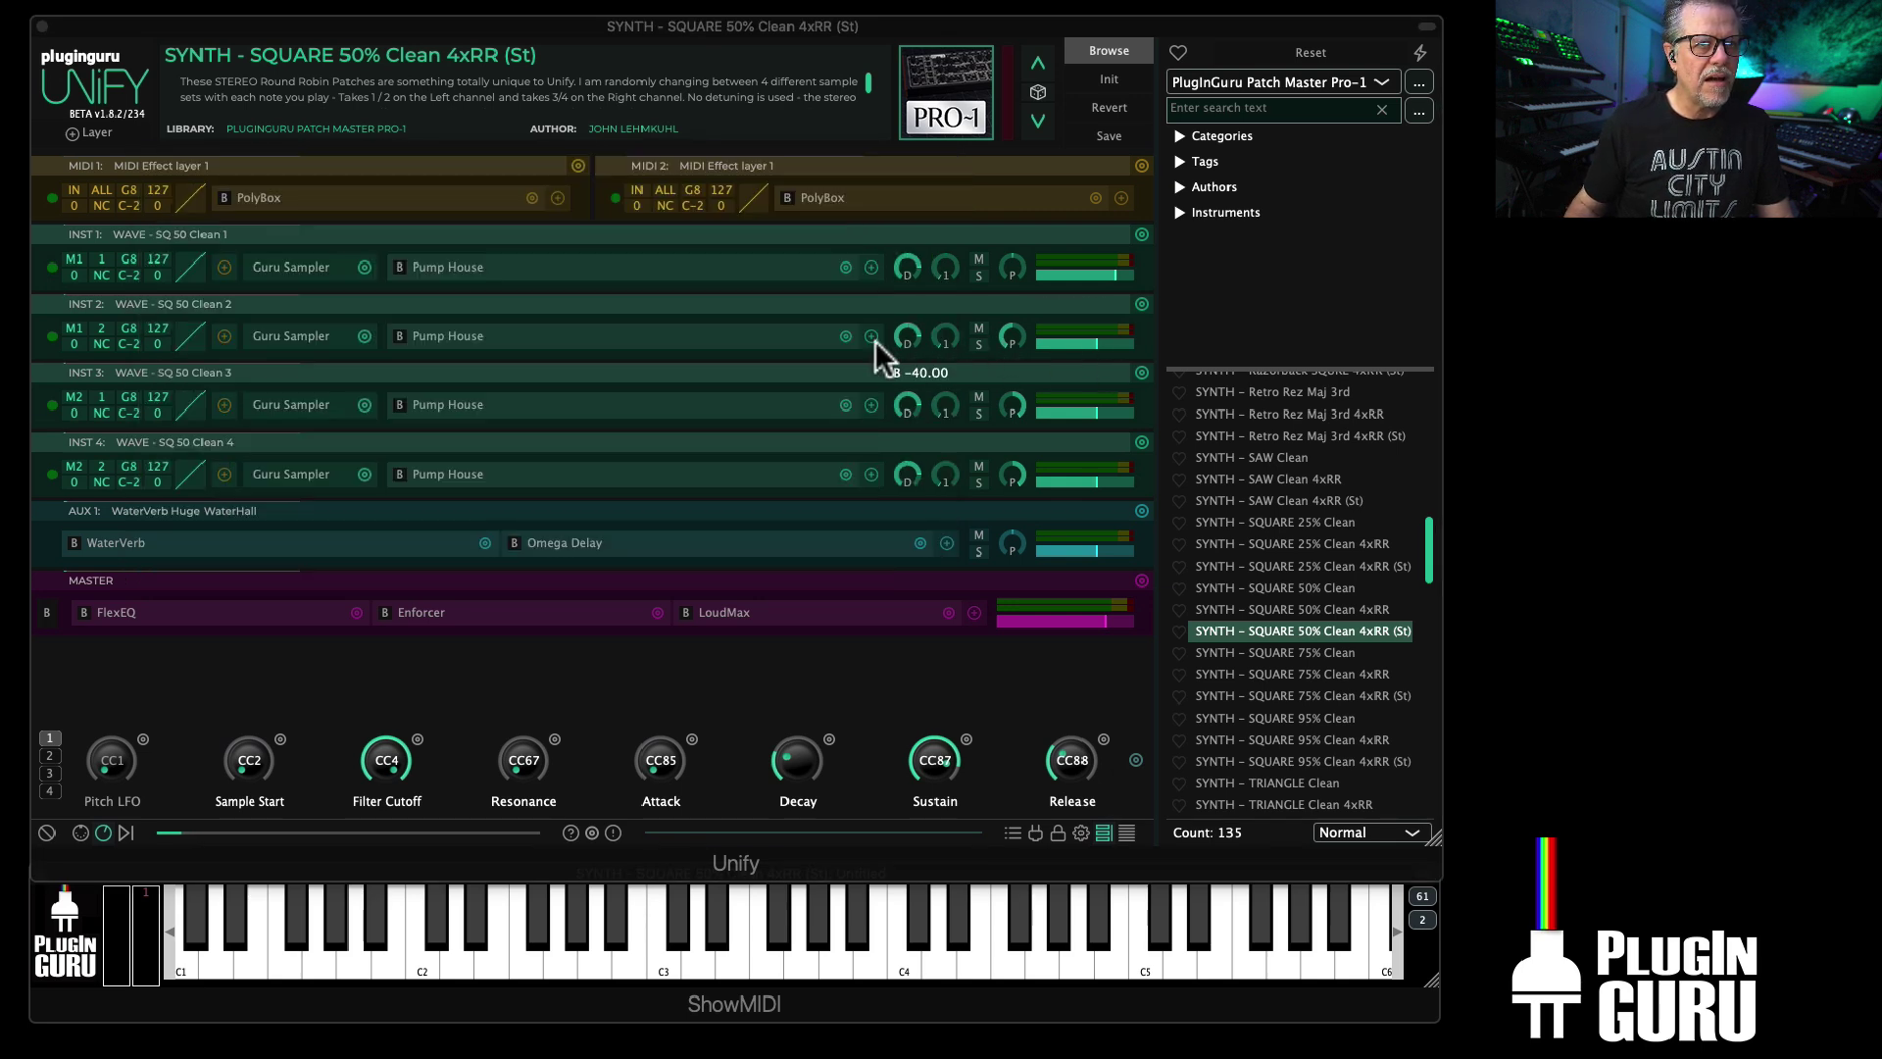
Step: Copy the plug-in state of INST 1's Guru Sampler
left_click(365, 267)
mouse_move(416, 439)
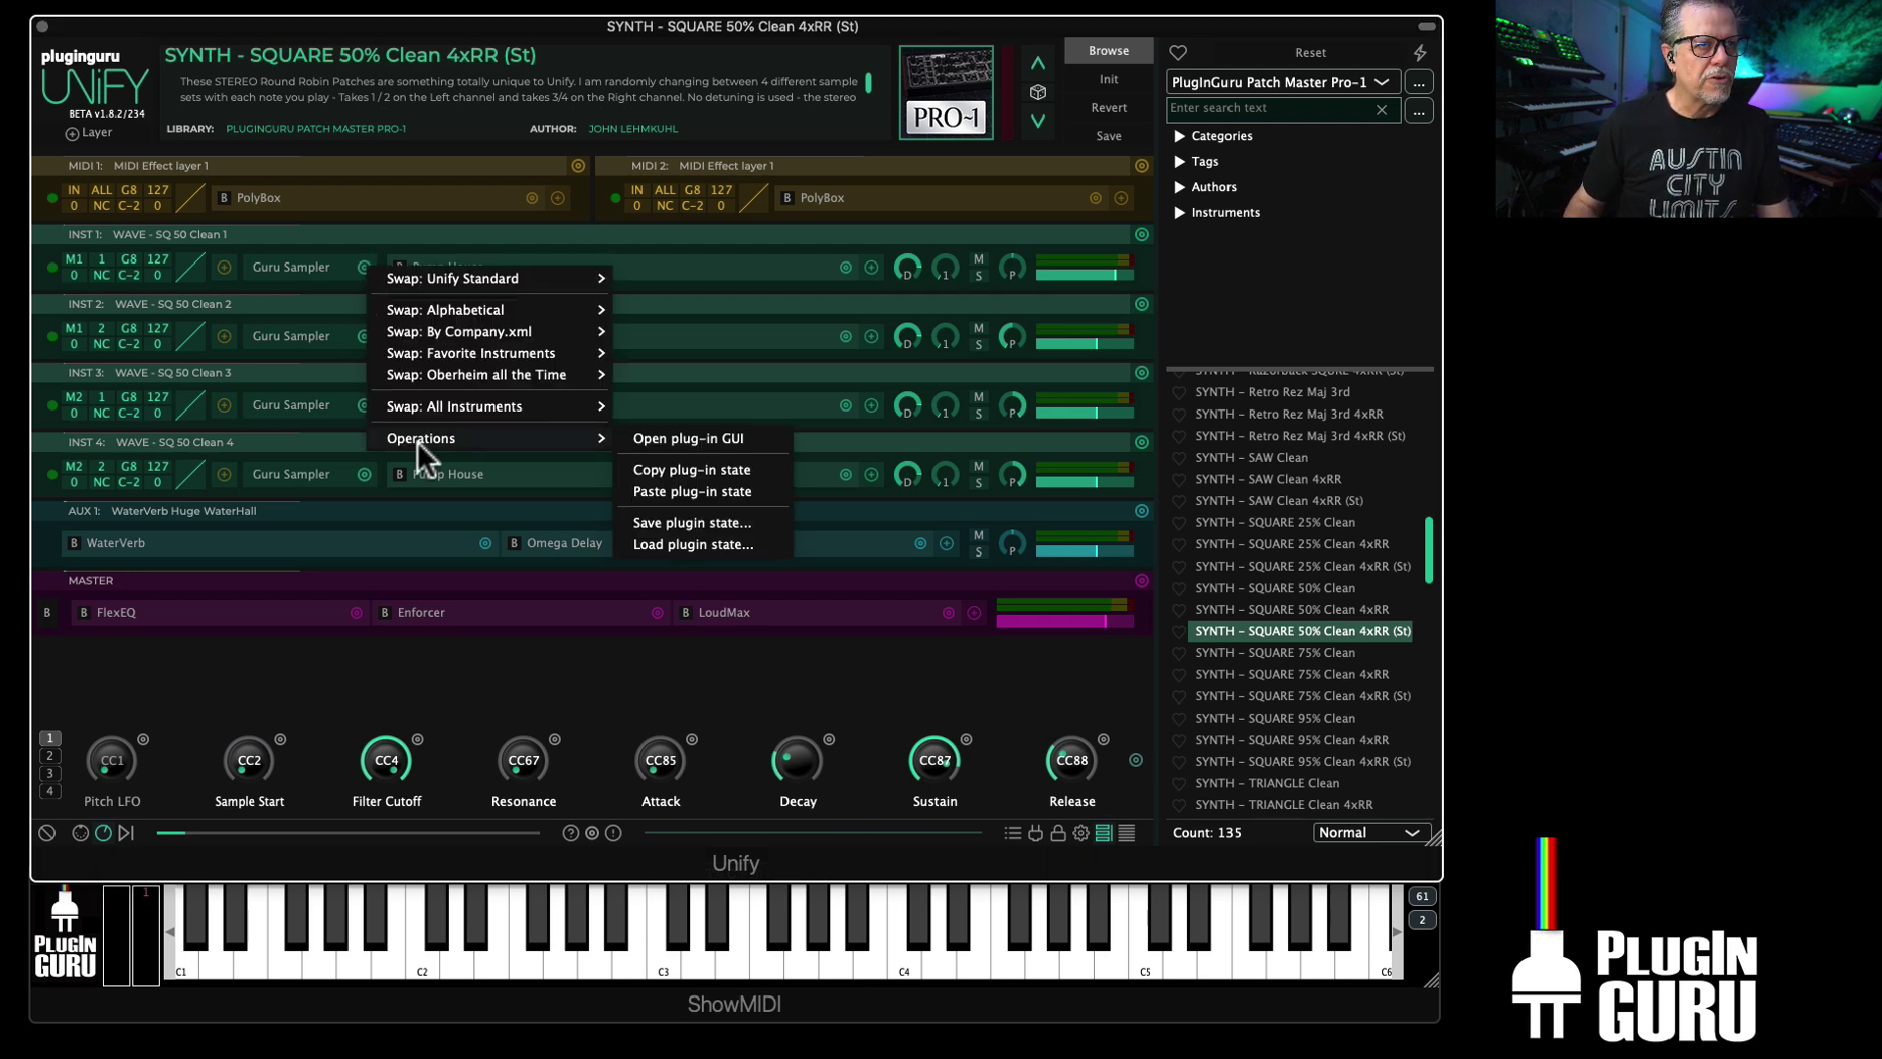
left_click(698, 469)
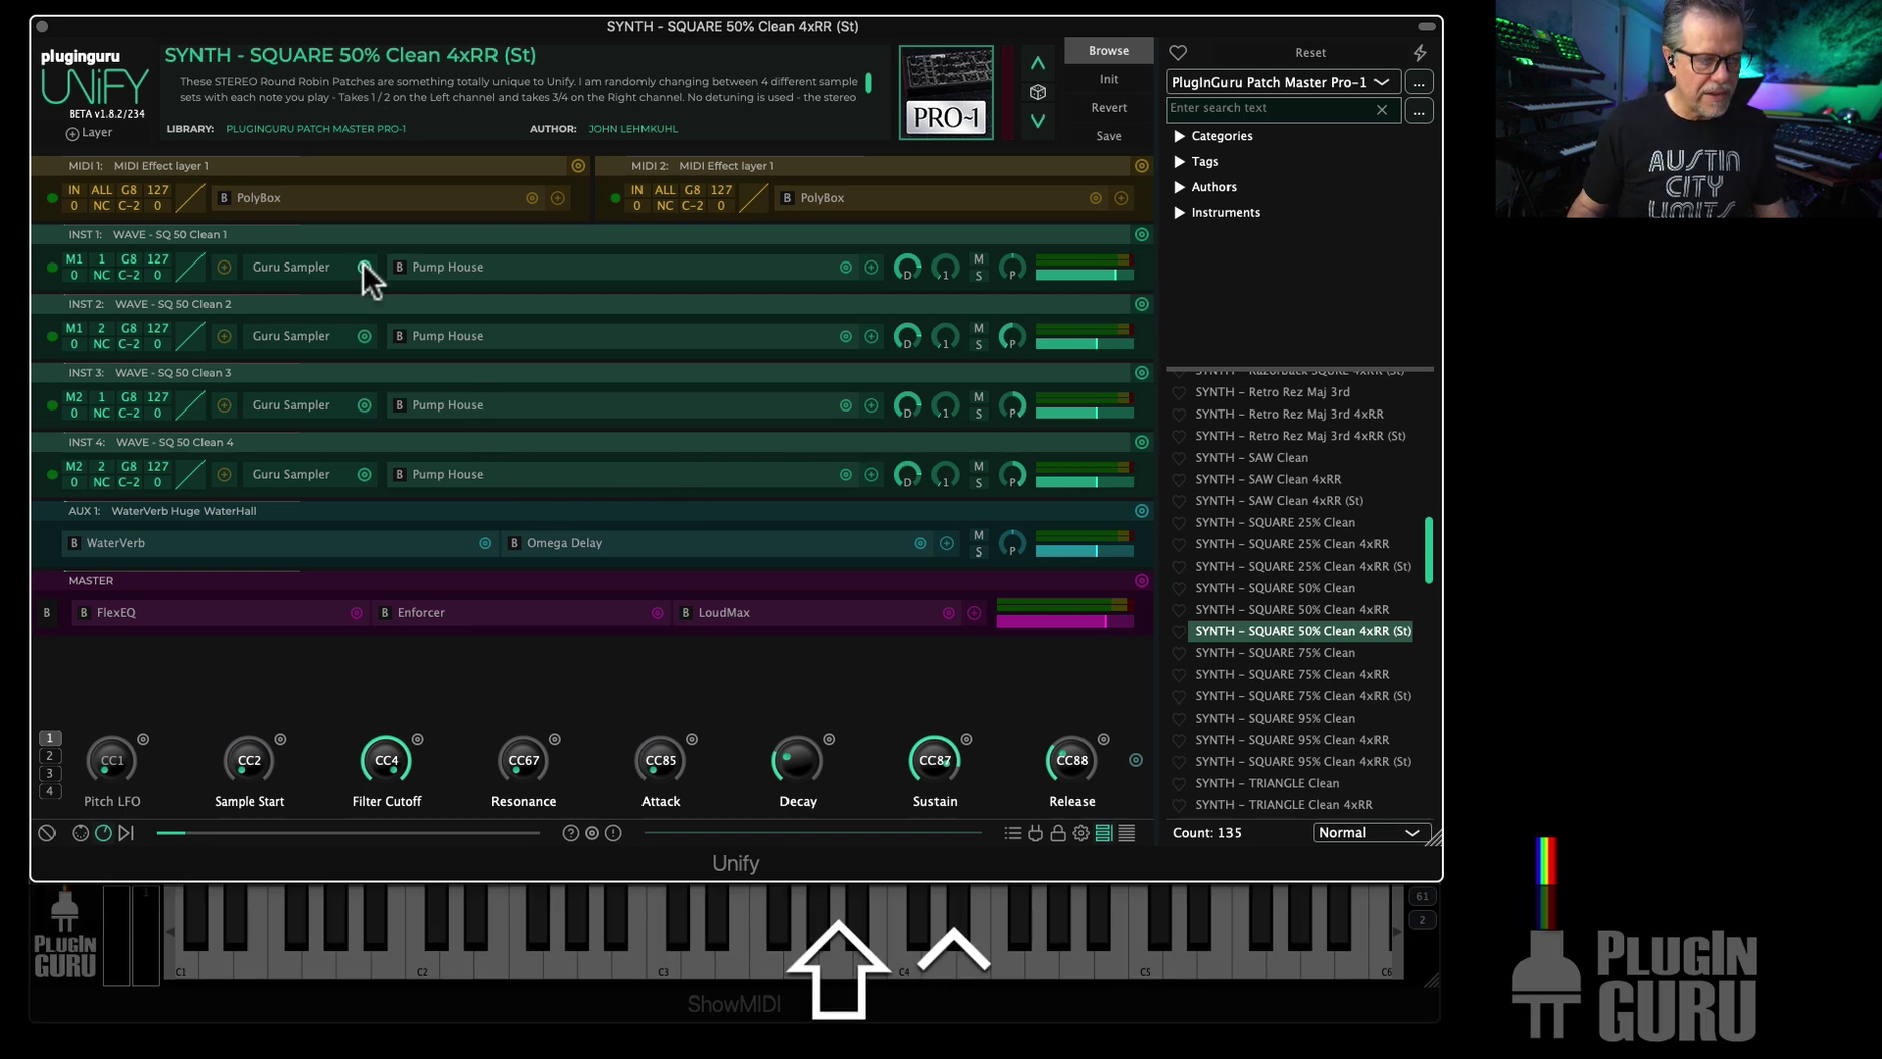
Step: Paste the copied plug-in state into the Guru Samplers of INST 2, 3 and 4, and open INST 4's sampler
left_click(362, 334)
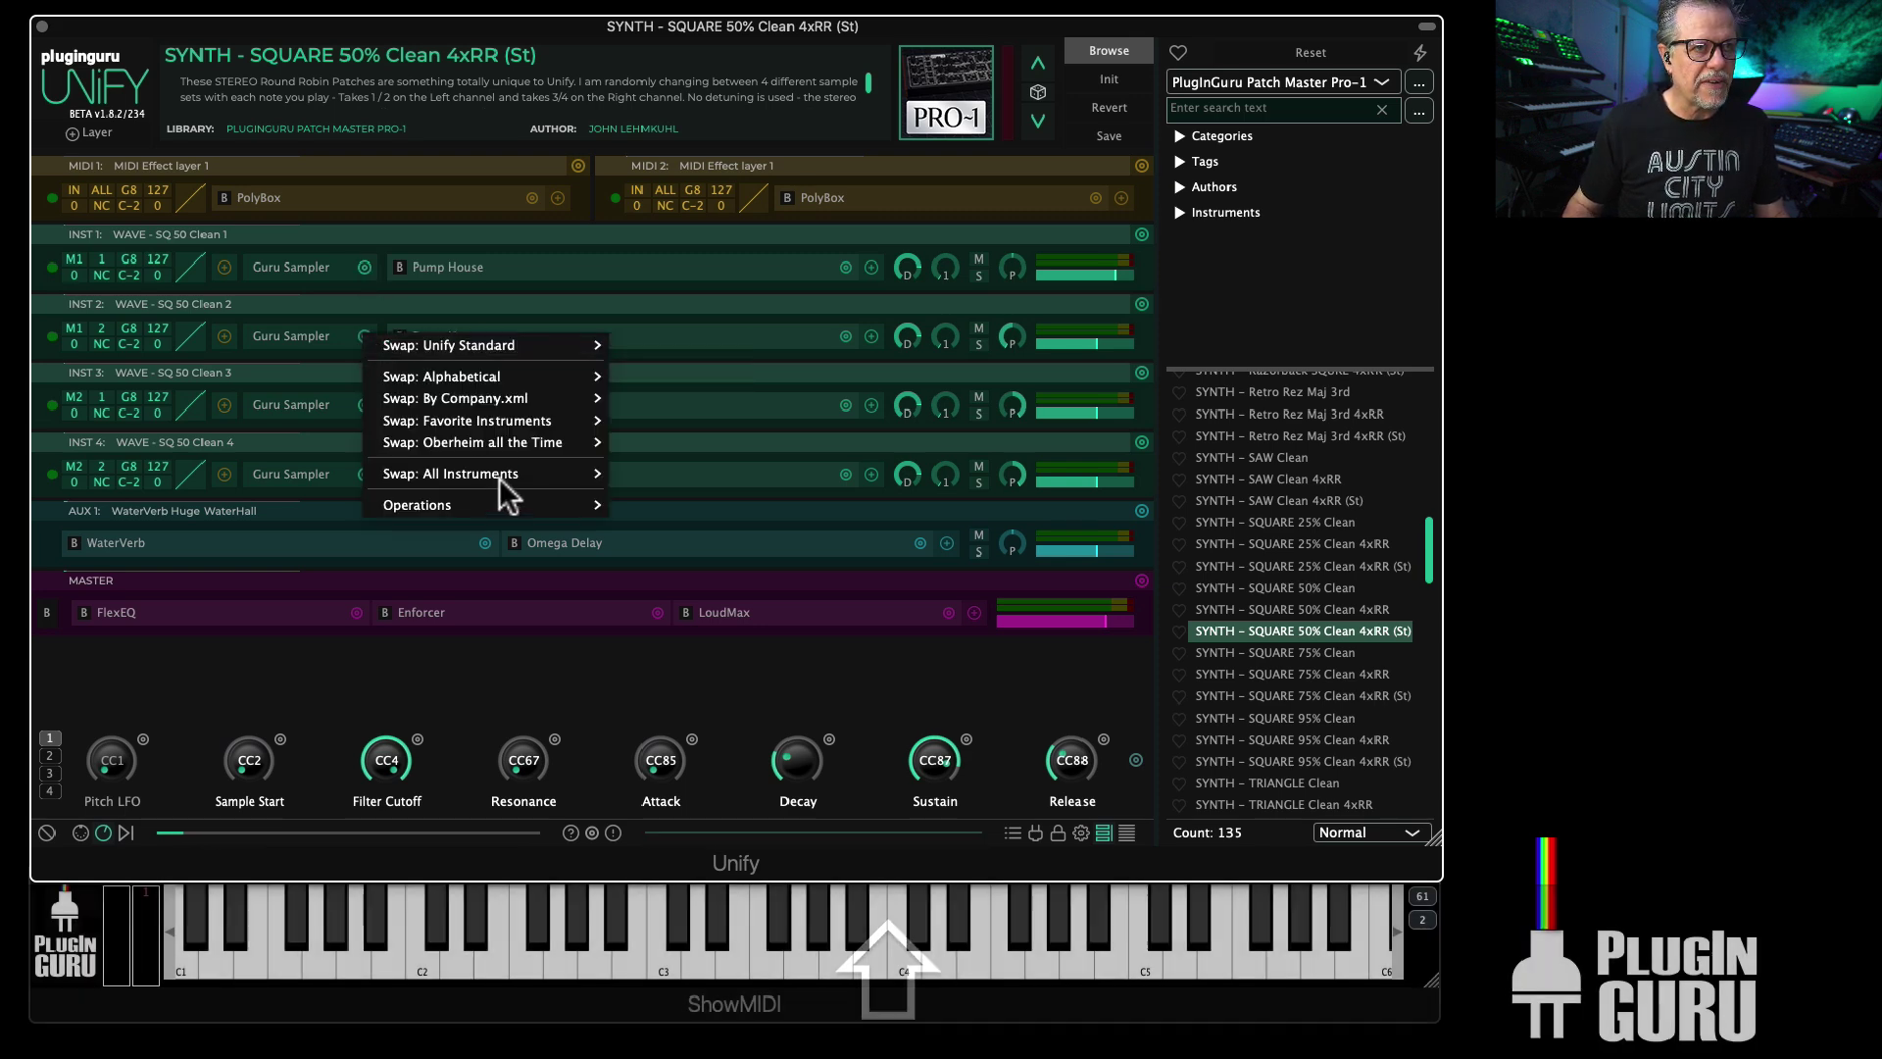
mouse_move(436, 506)
left_click(667, 558)
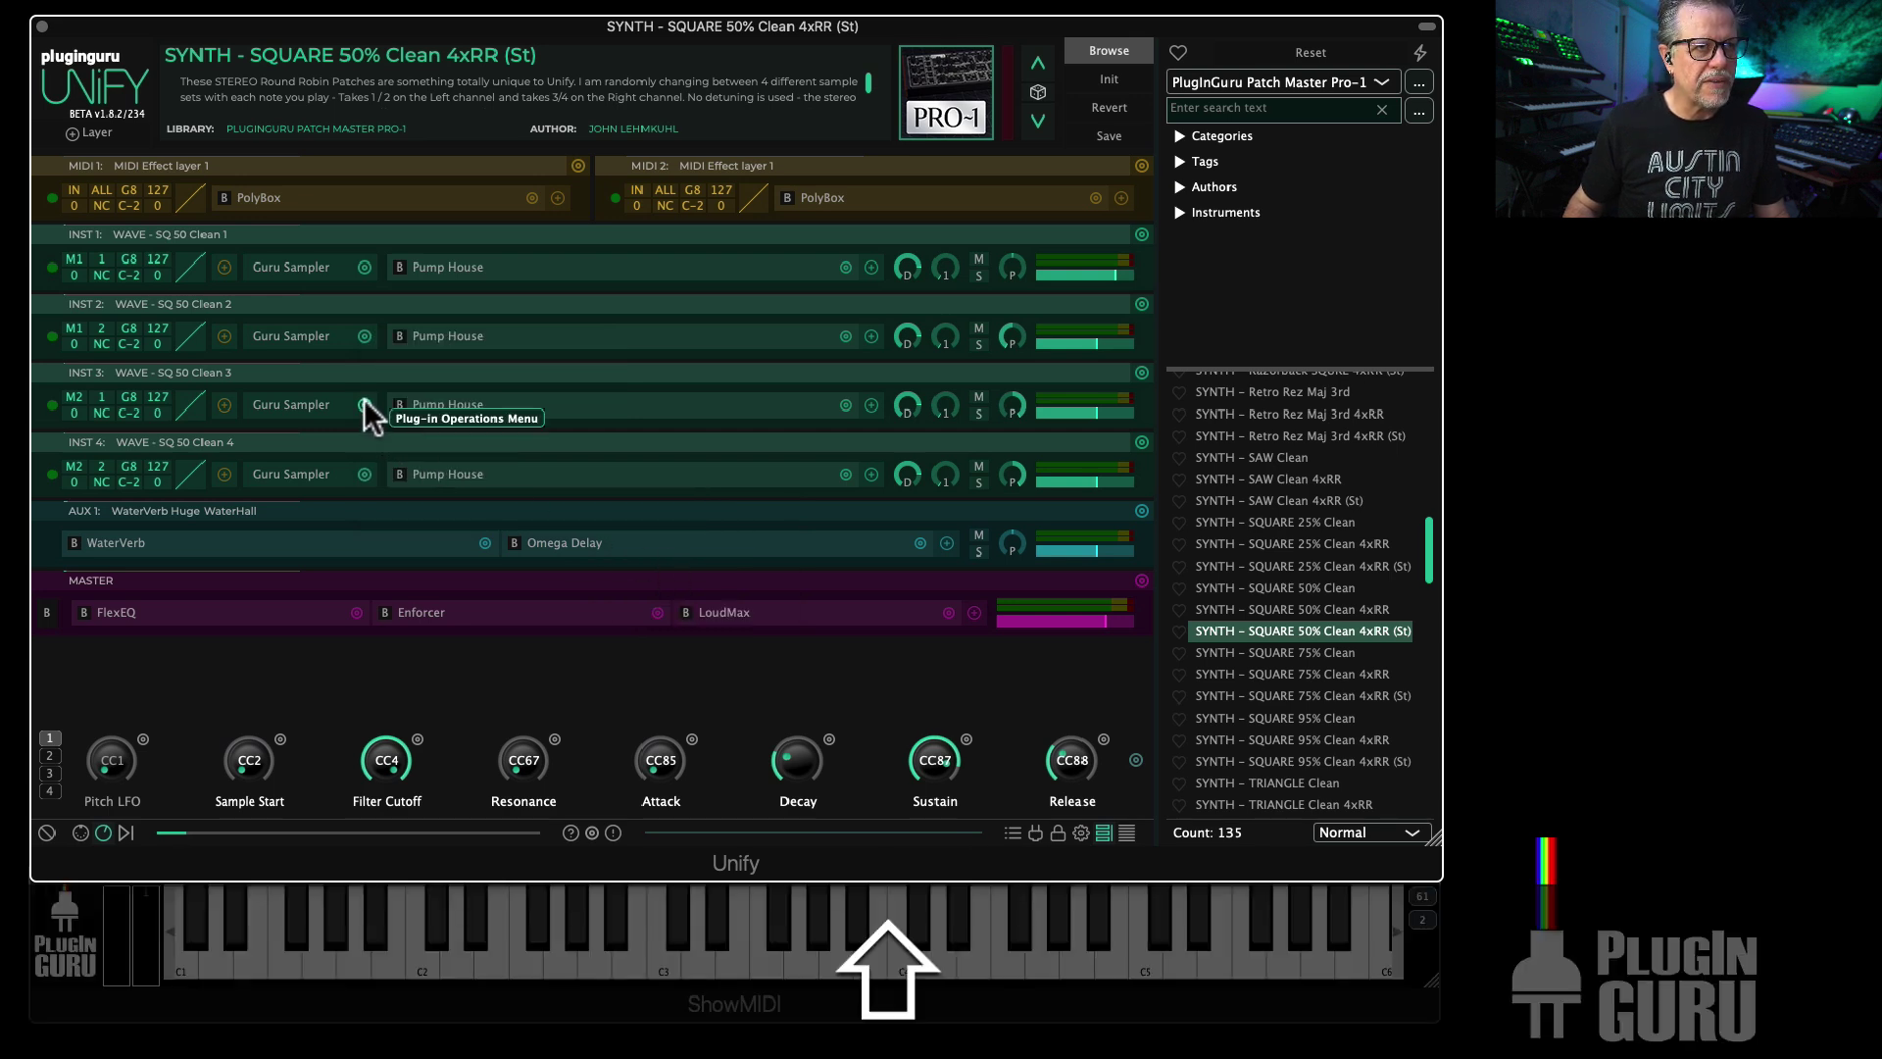
left_click(443, 471)
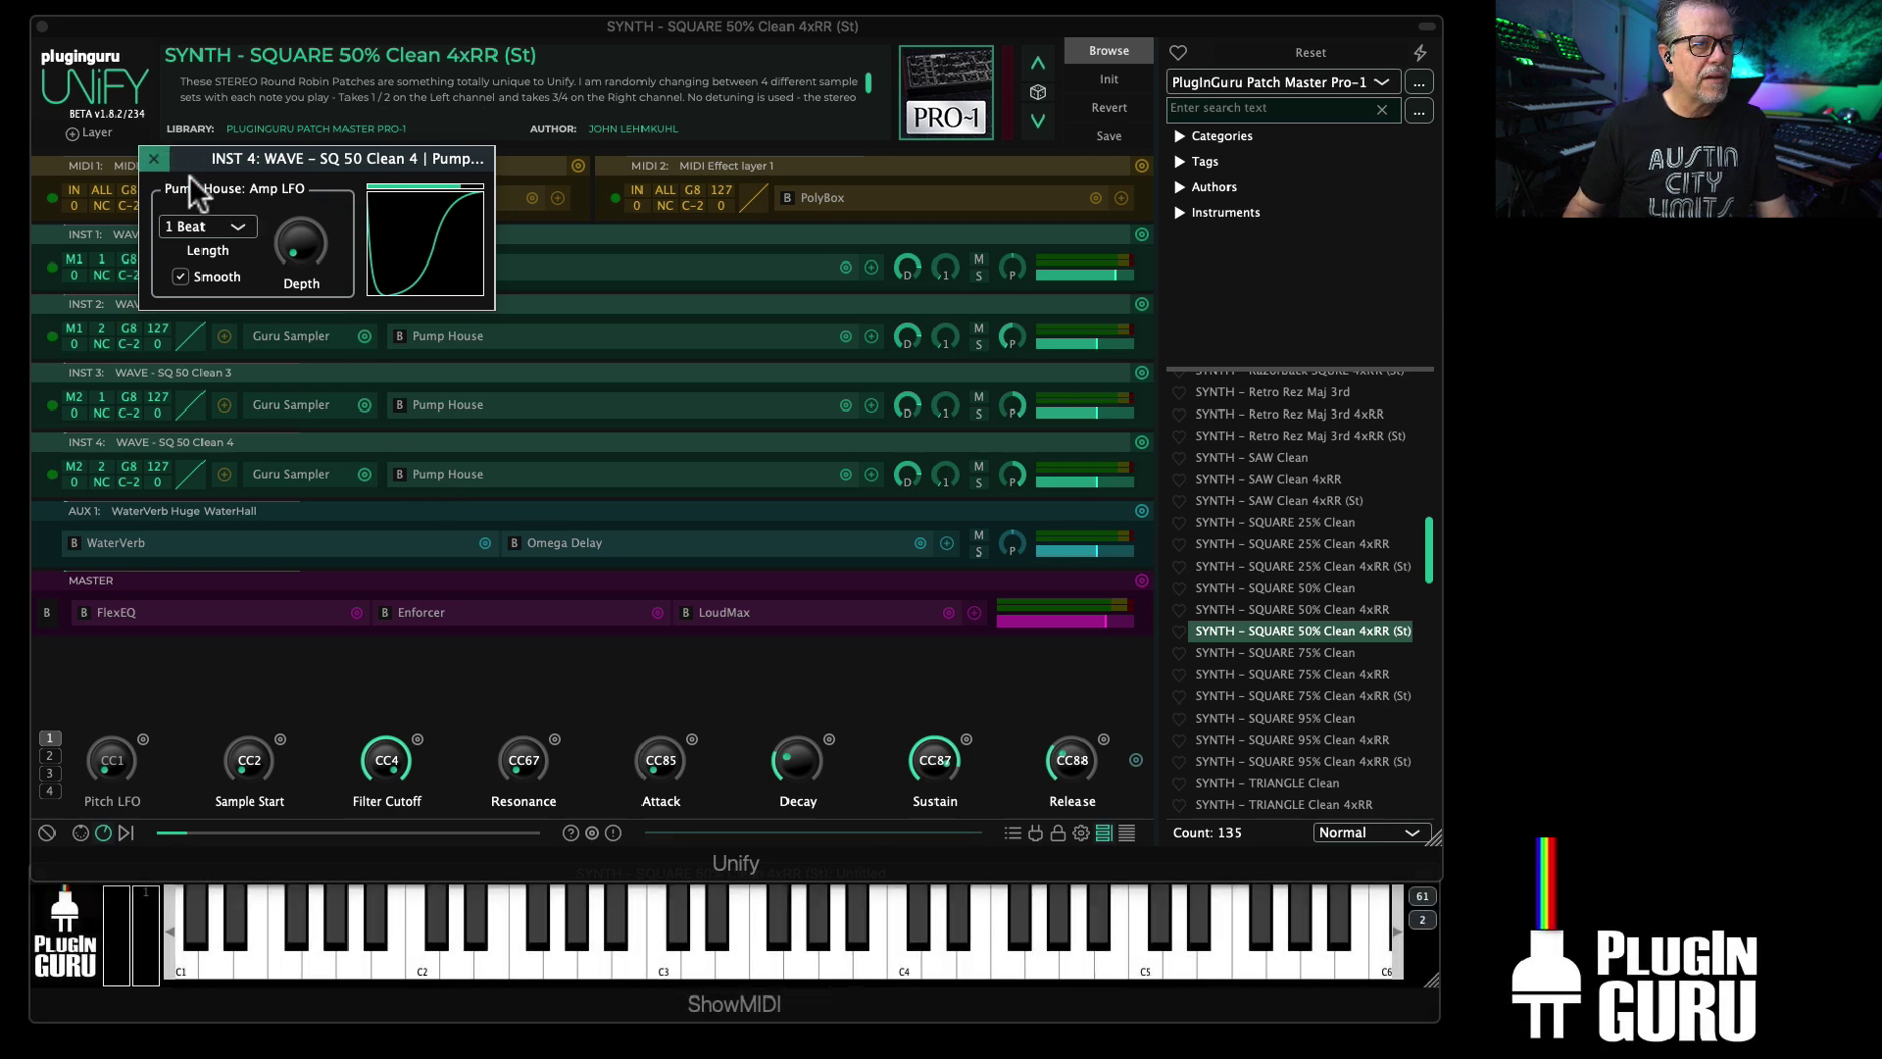
left_click(154, 159)
left_click(301, 481)
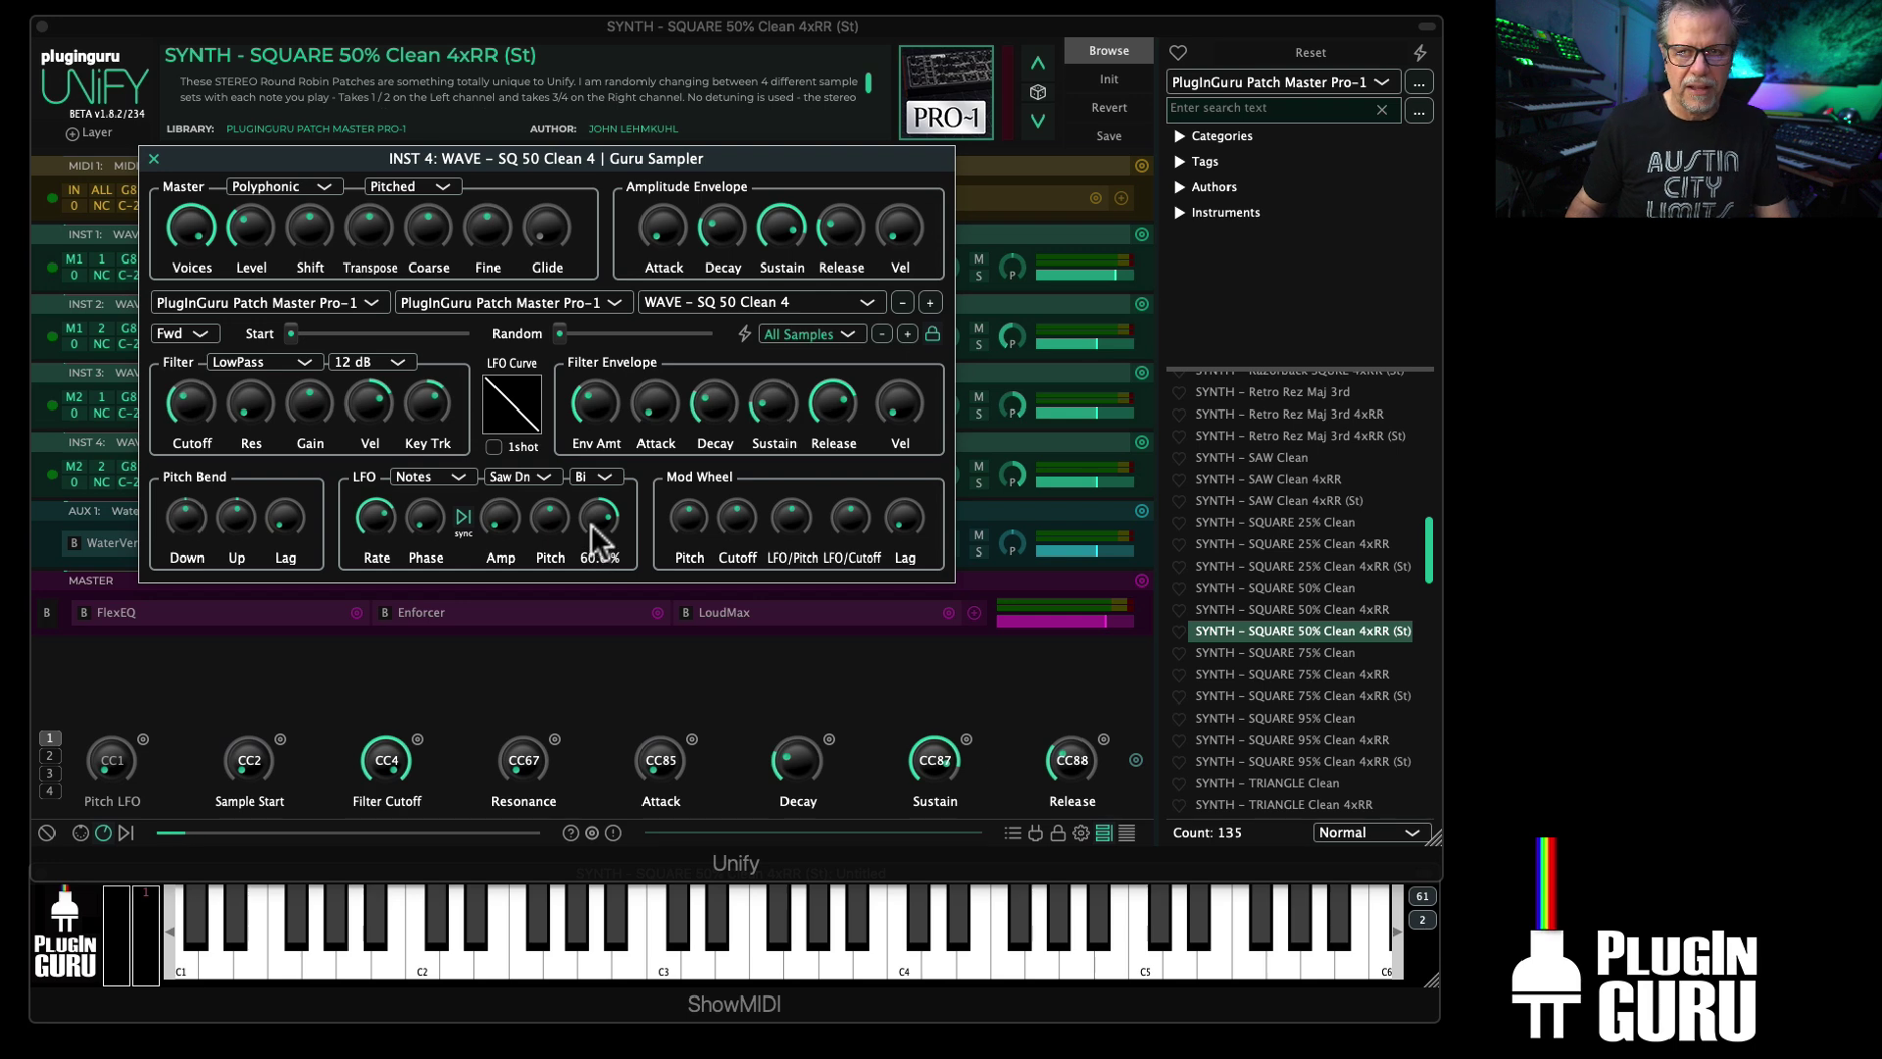
Step: Inspect INST 2's layer pan and the Guru Sampler settings of INST 2 and INST 1 after the paste
key("super+w")
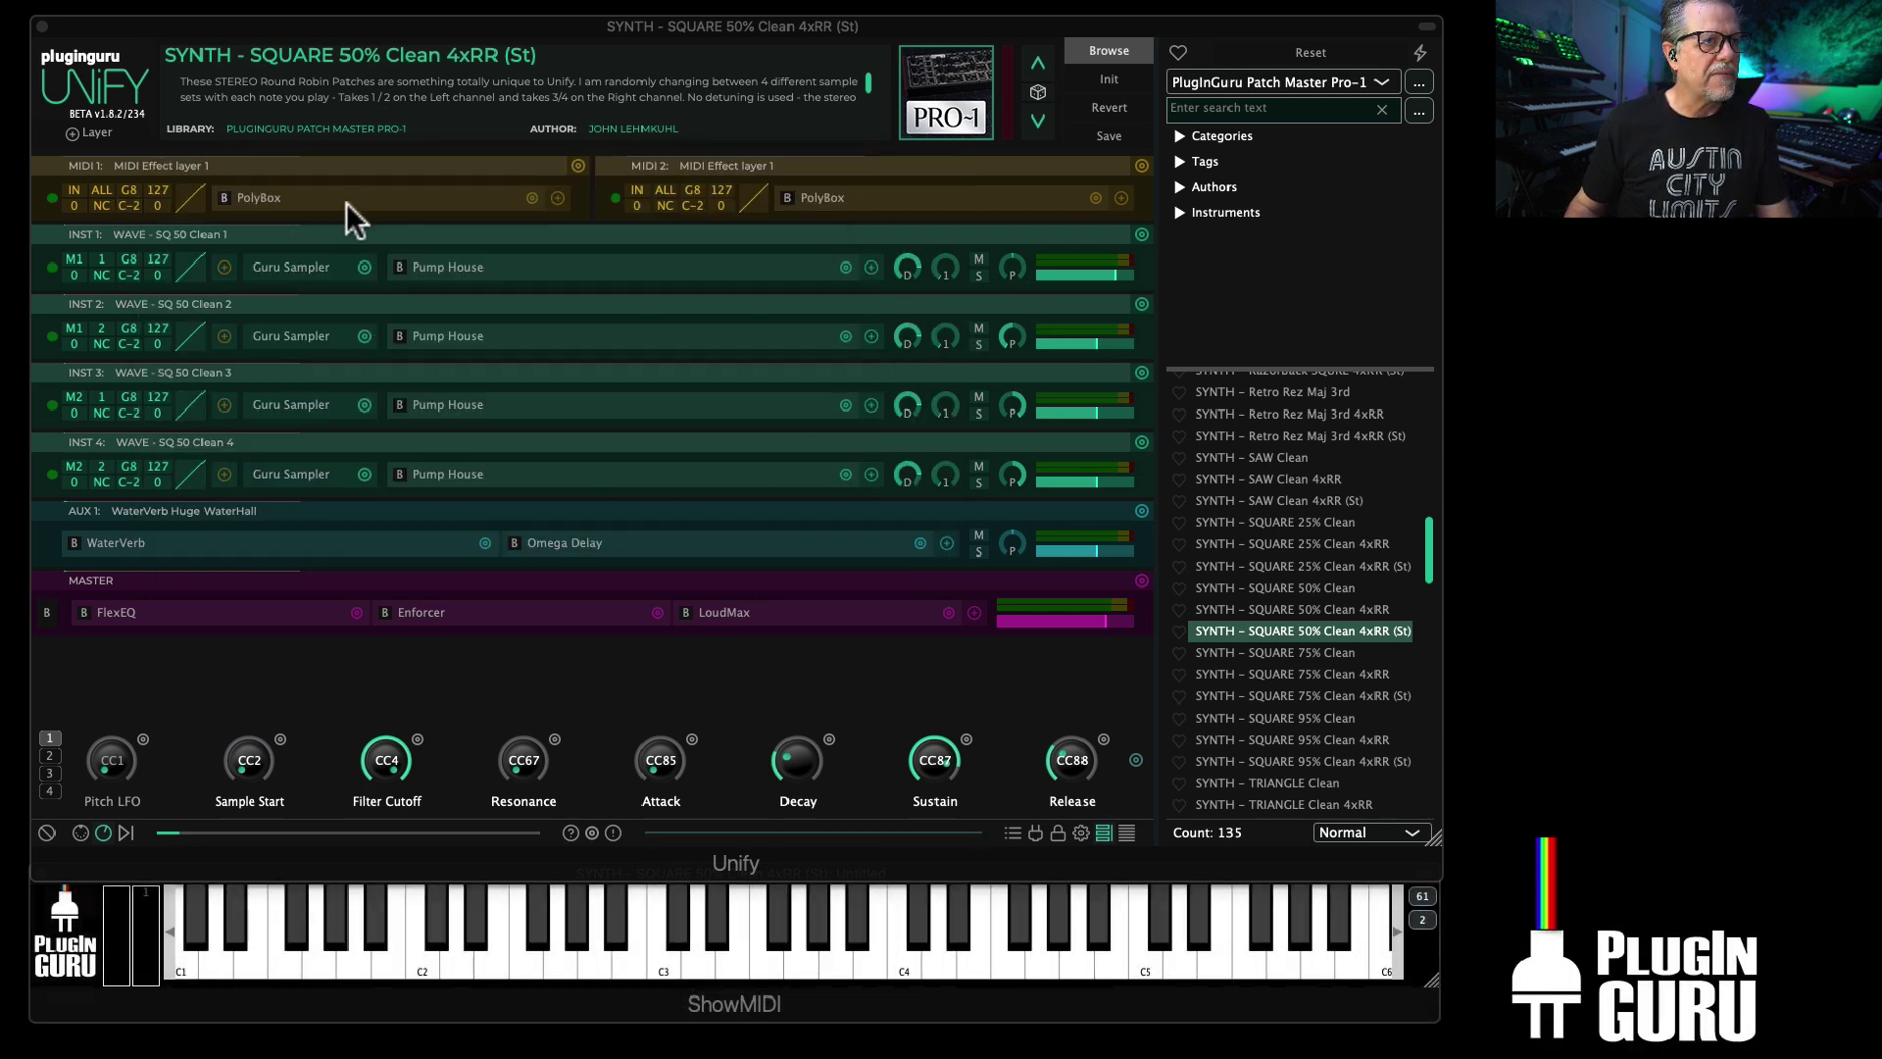
mouse_move(1014, 339)
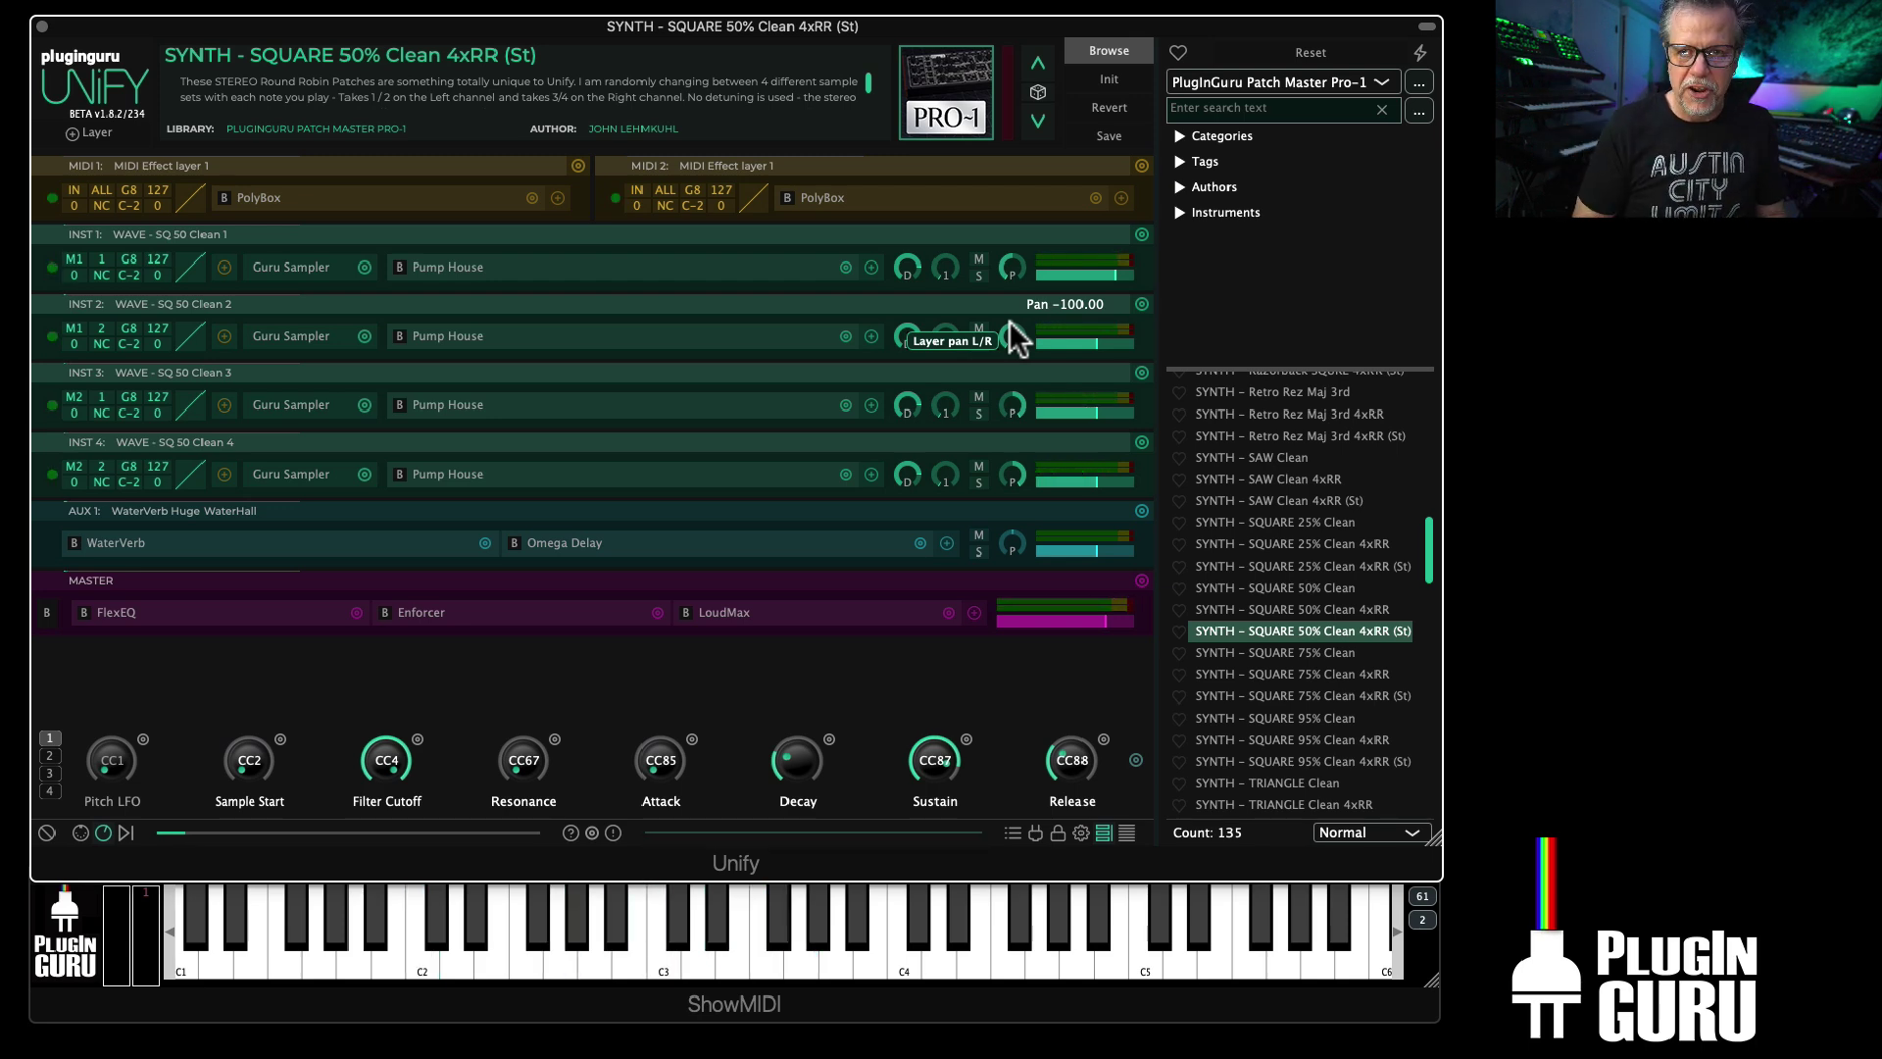
double_click(286, 337)
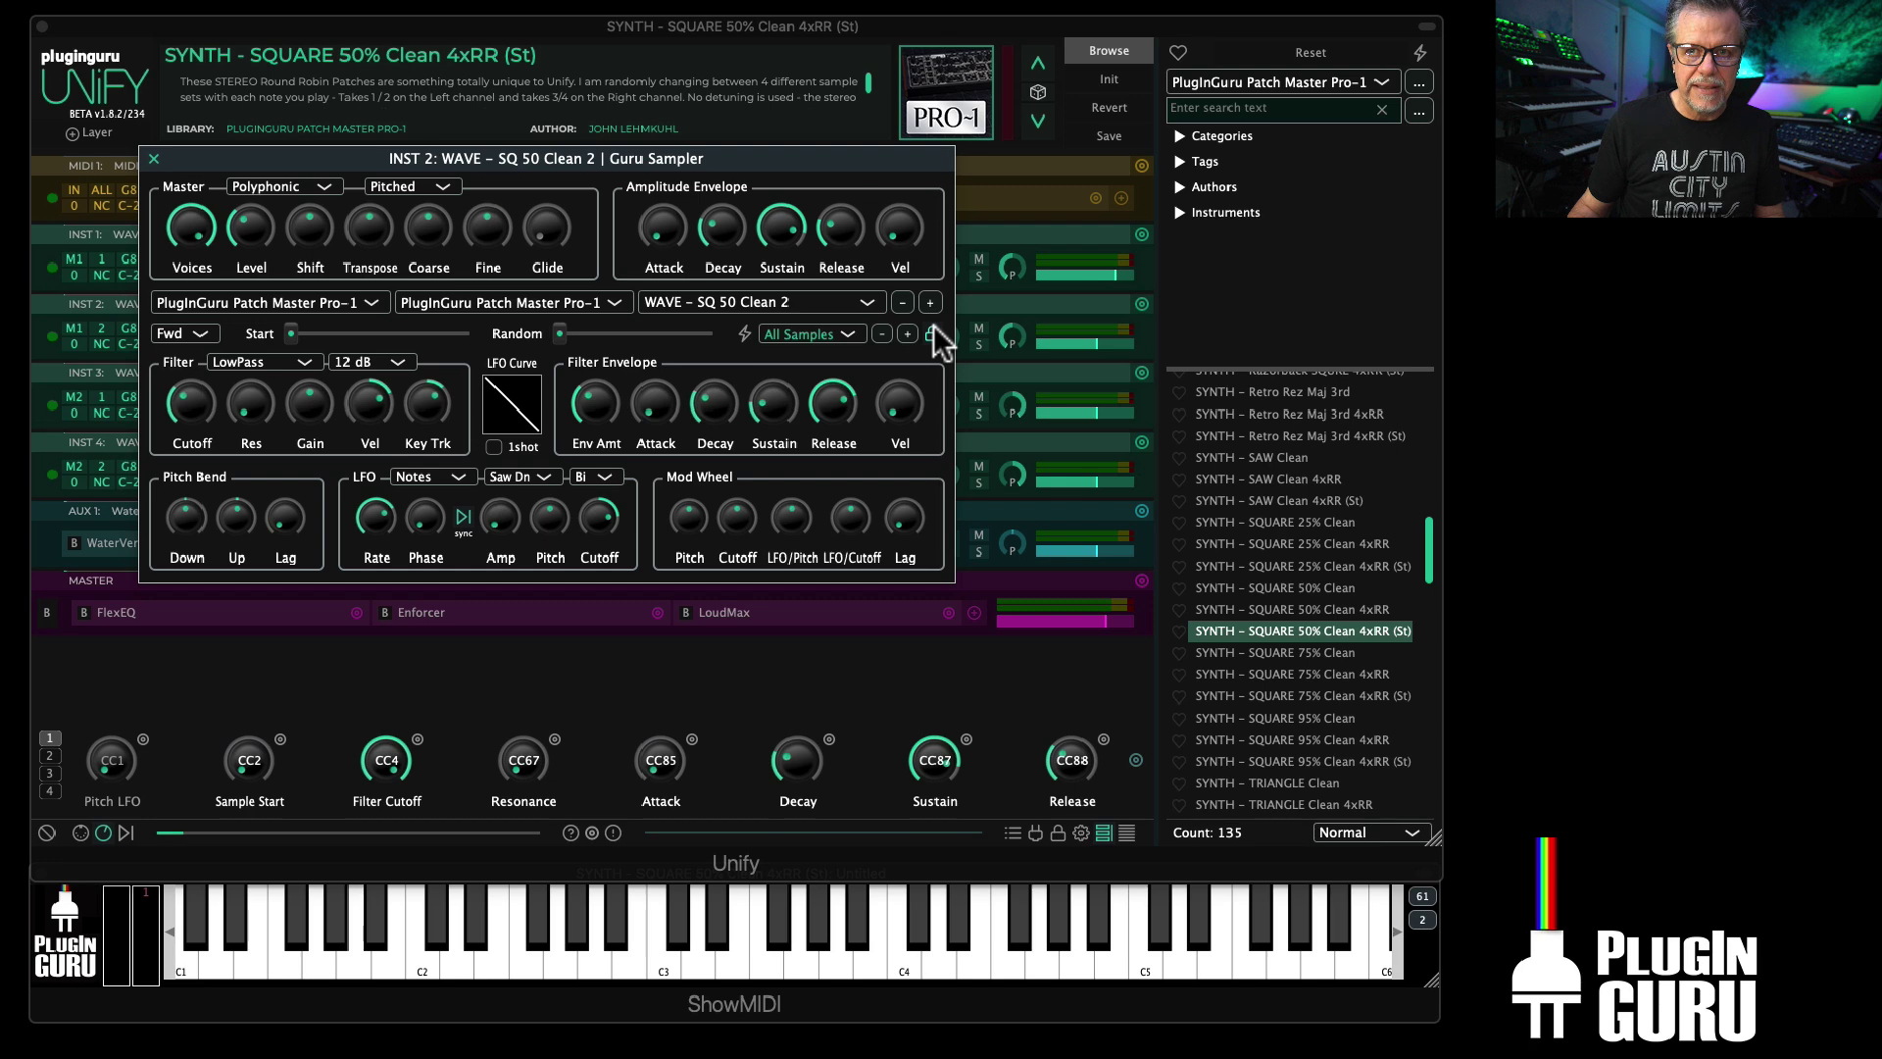
left_click(156, 158)
scroll(1356, 473, "up", 5)
scroll(1341, 467, "down", 7)
scroll(1320, 510, "down", 4)
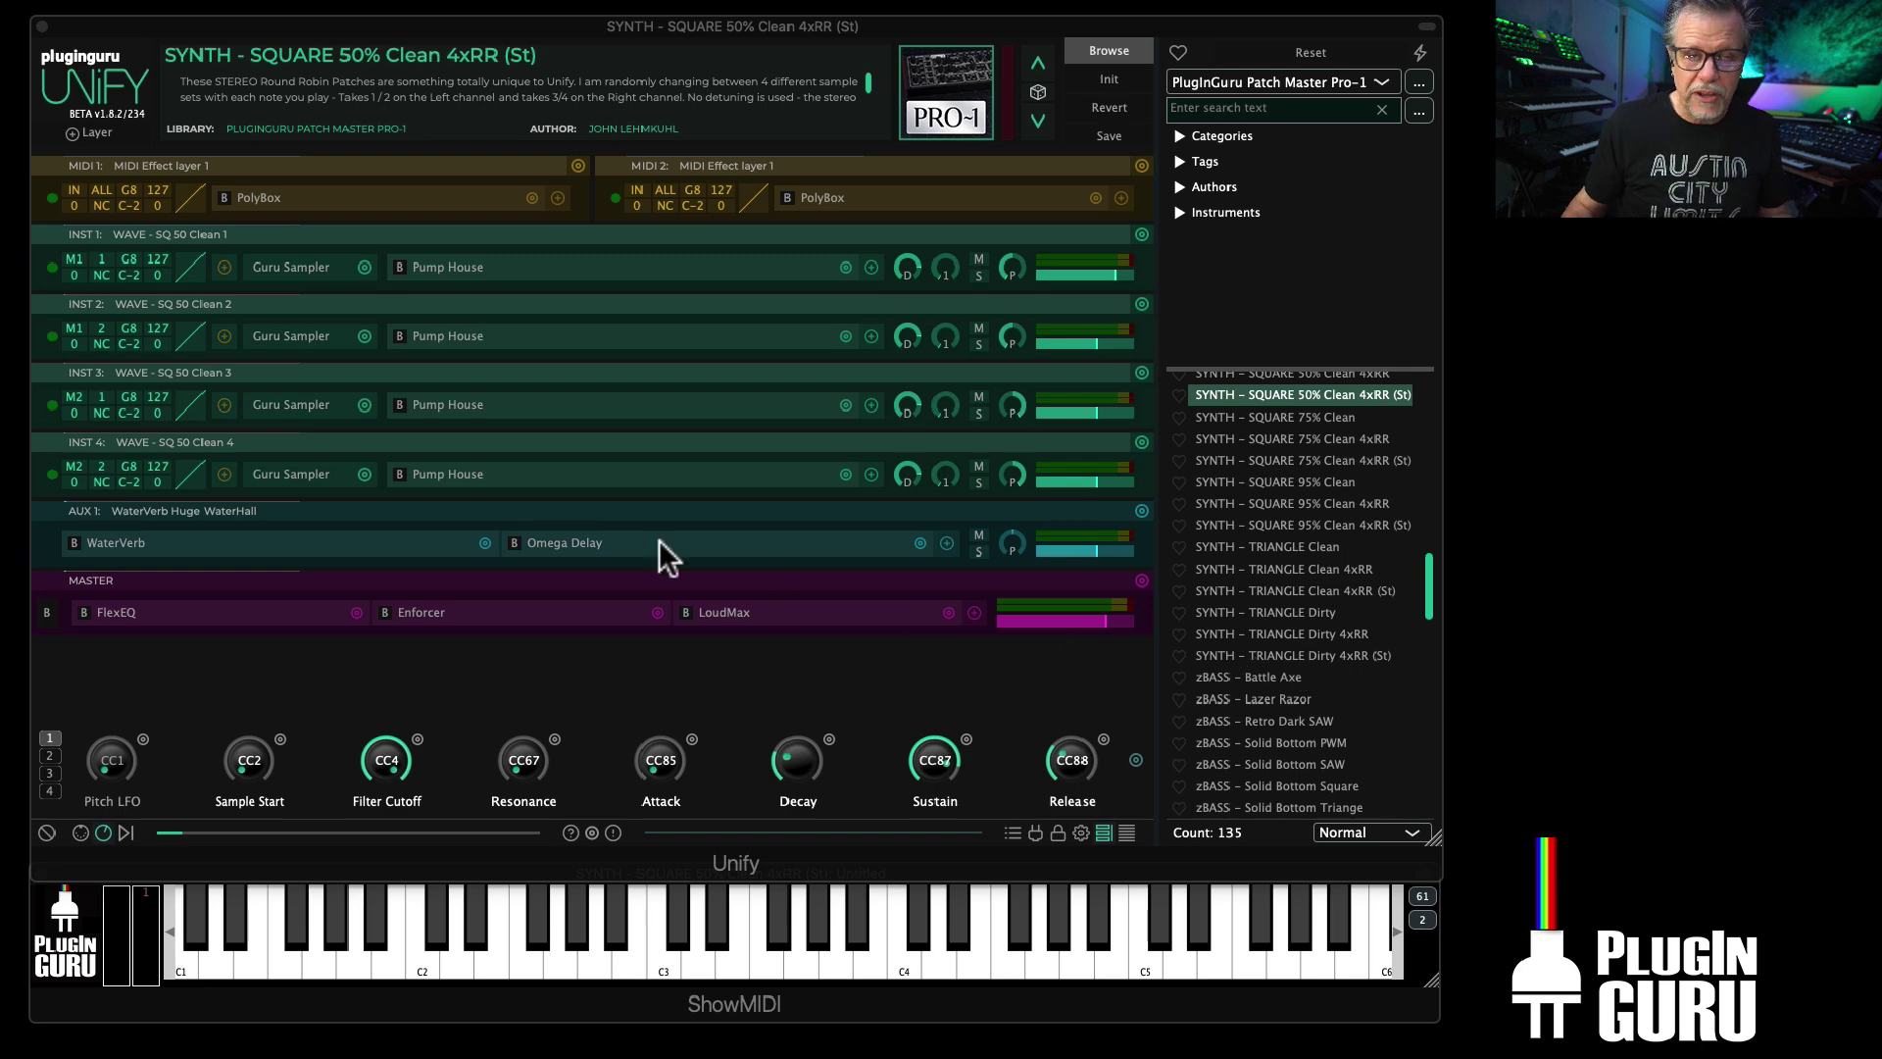
left_click(293, 274)
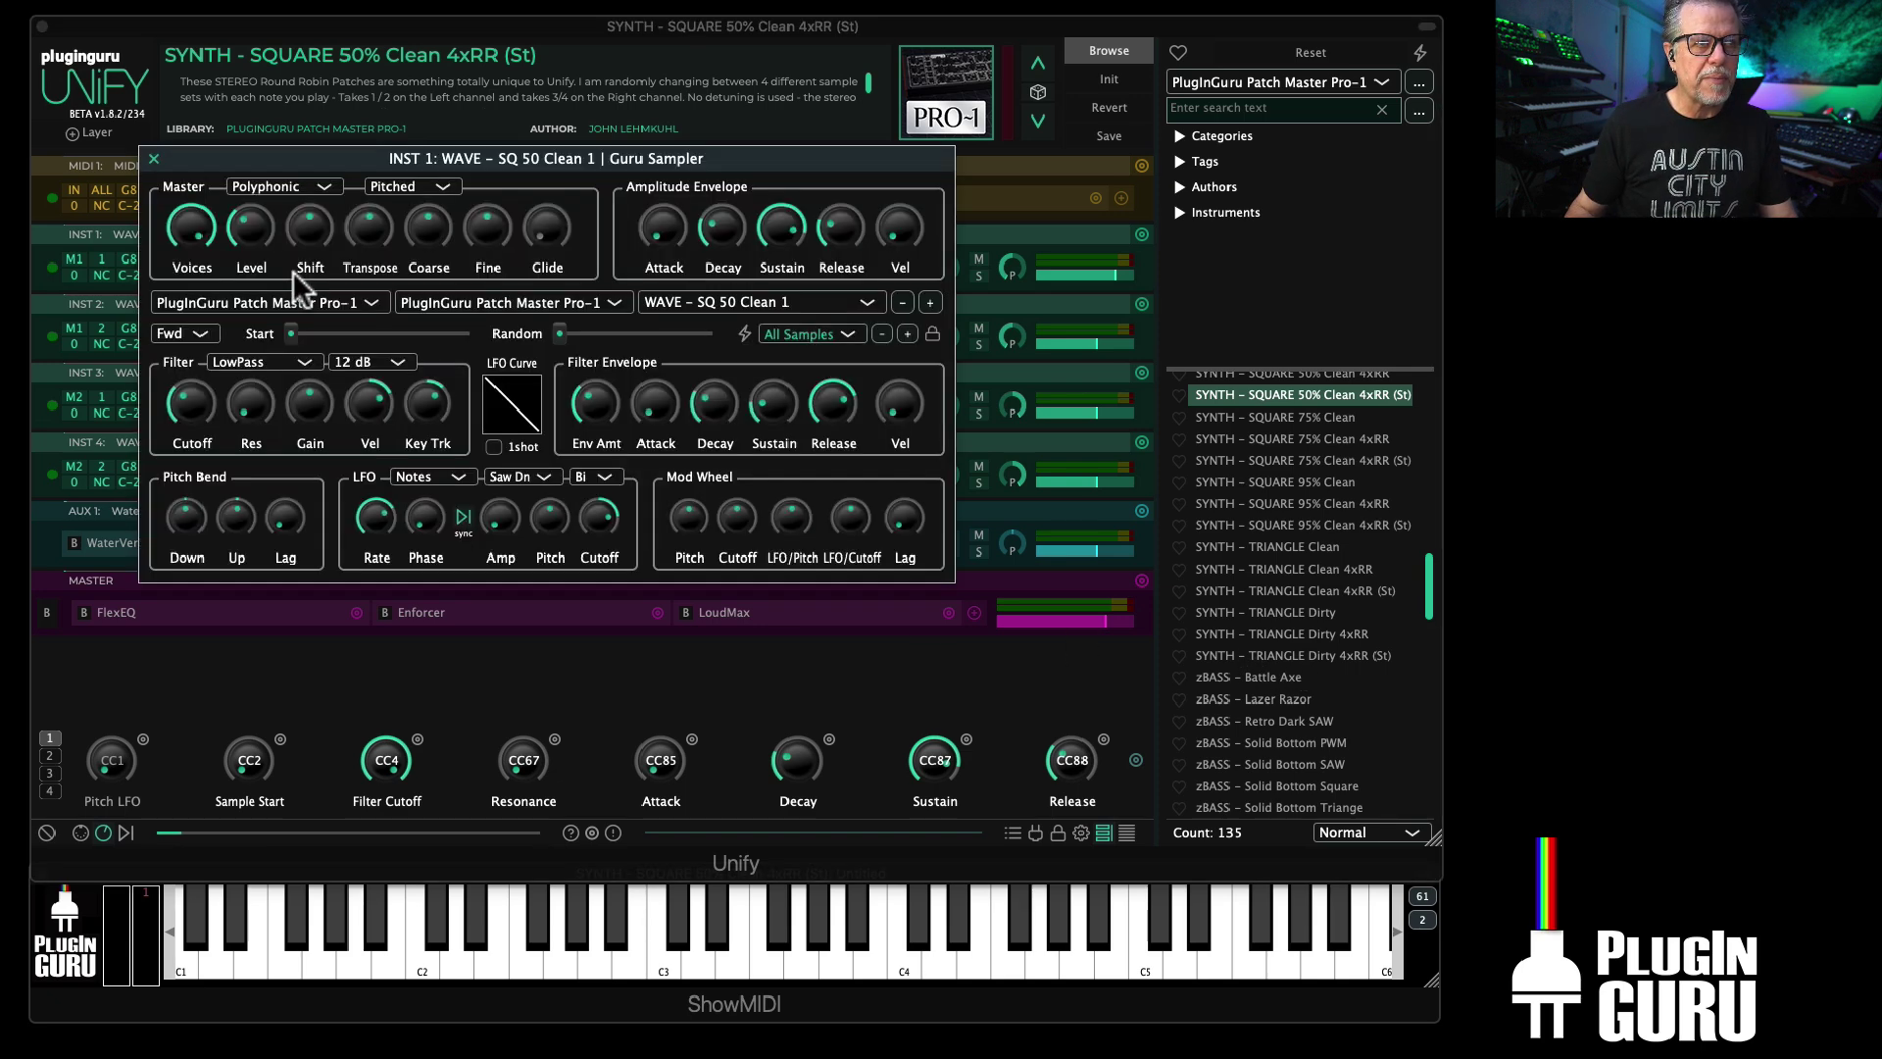
key("super+w")
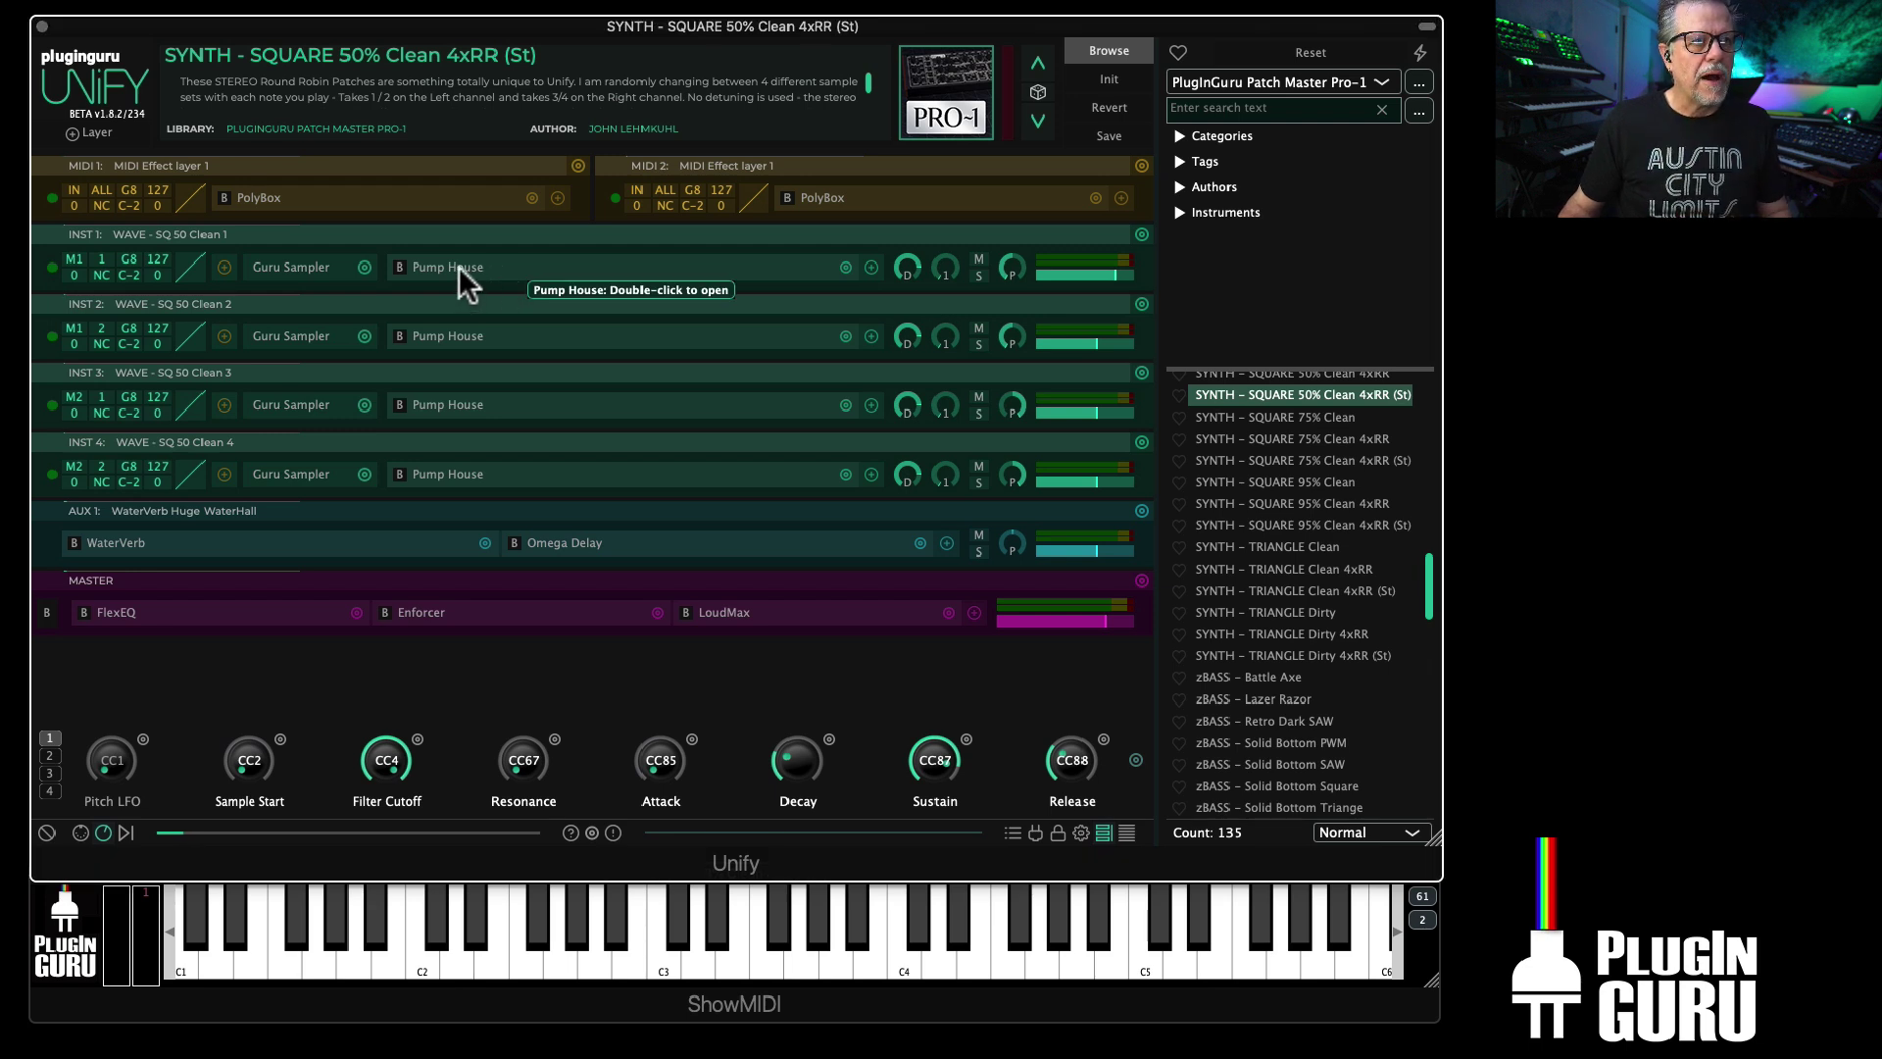
Step: Set the gain curve of INST 1's Pump House effect to the Calculated Triangle preset
double_click(459, 267)
left_click(417, 243)
left_click(397, 373)
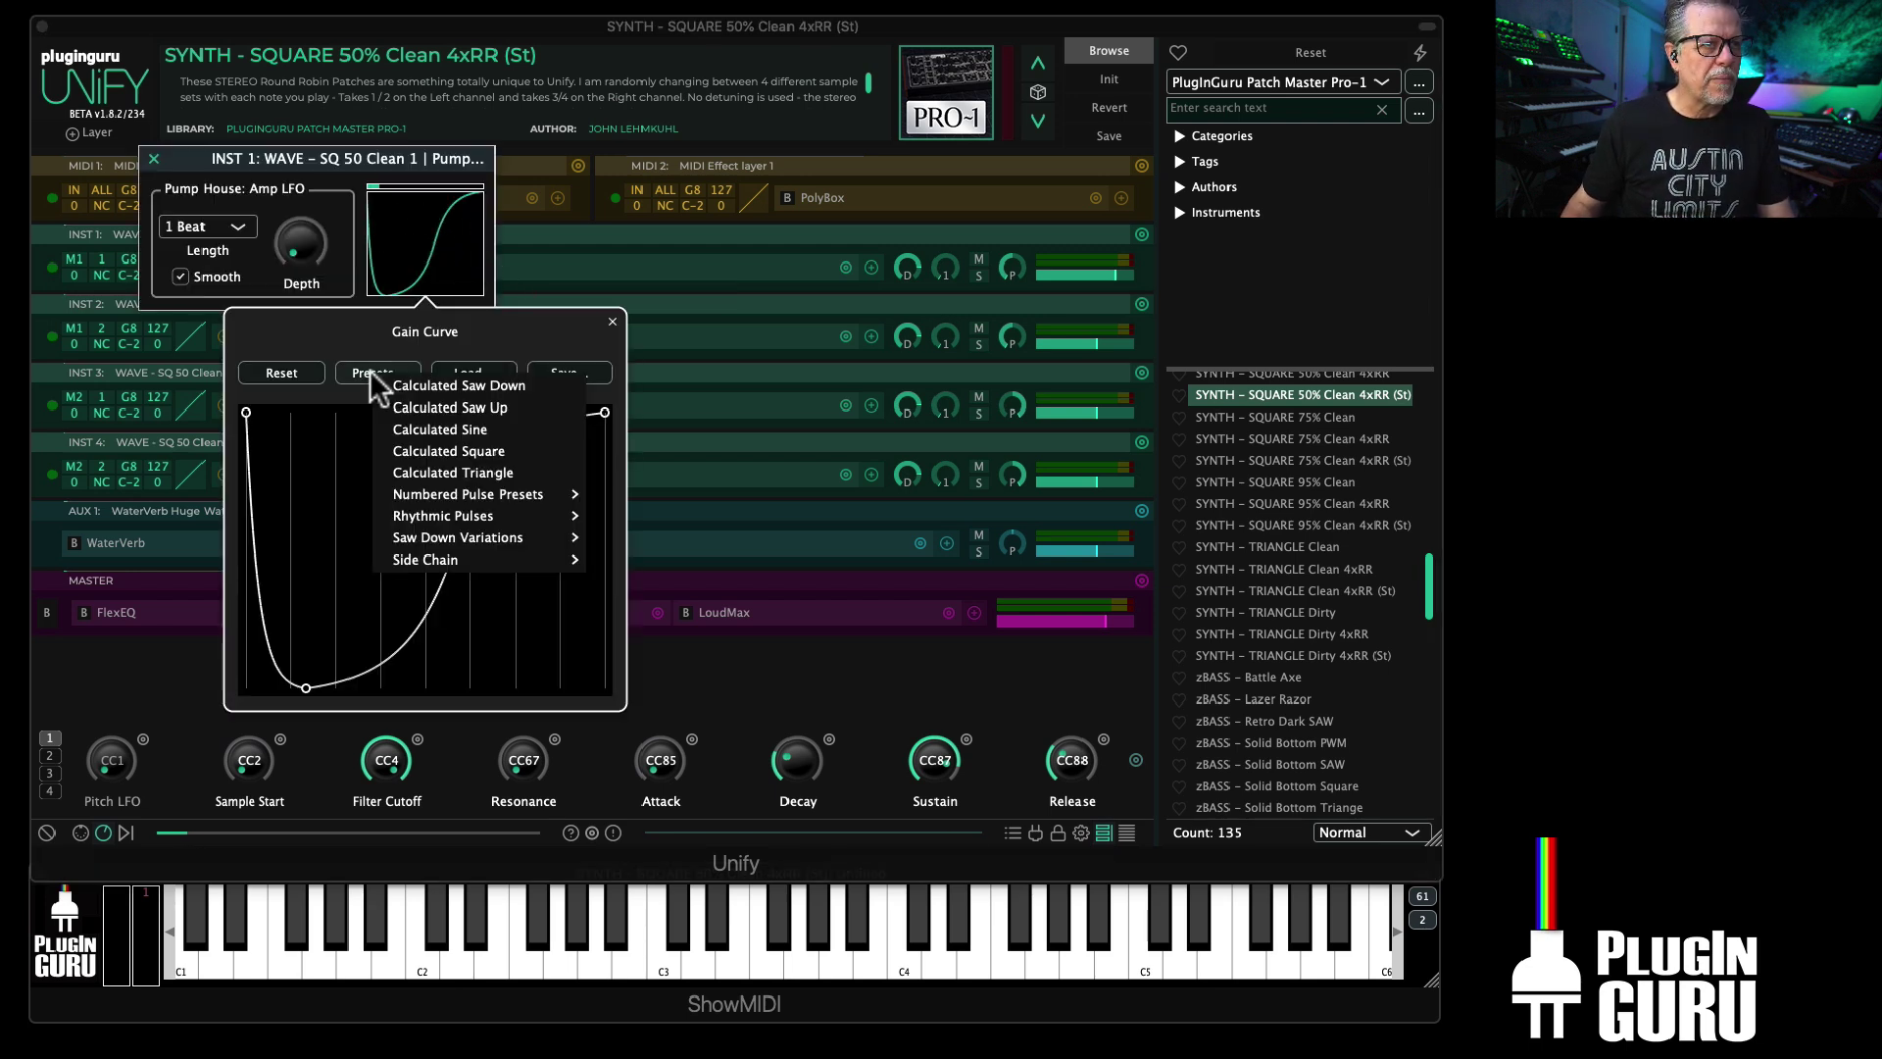
left_click(468, 468)
key("super+w")
left_click(154, 160)
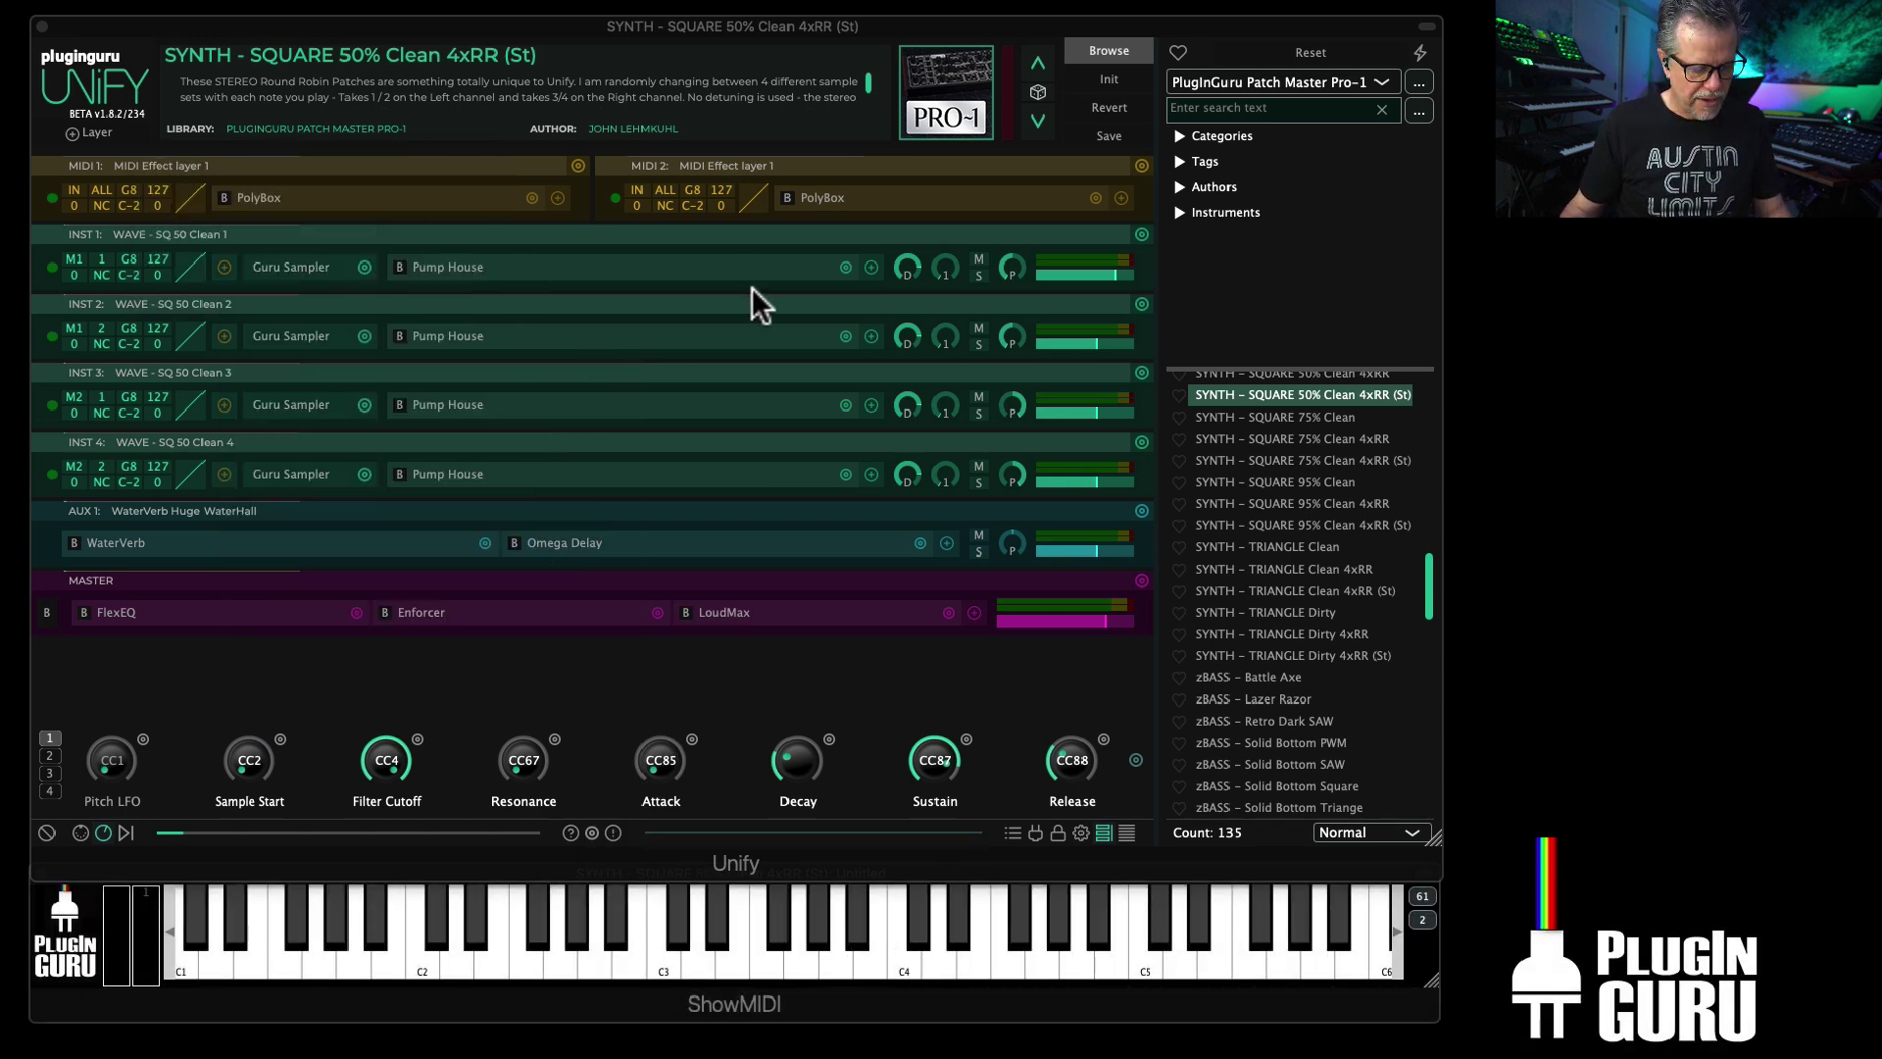
Step: Copy INST 1's Pump House settings to the other INST layers, and check the gain curves in INST 2 and INST 3
key("ctrl+shift")
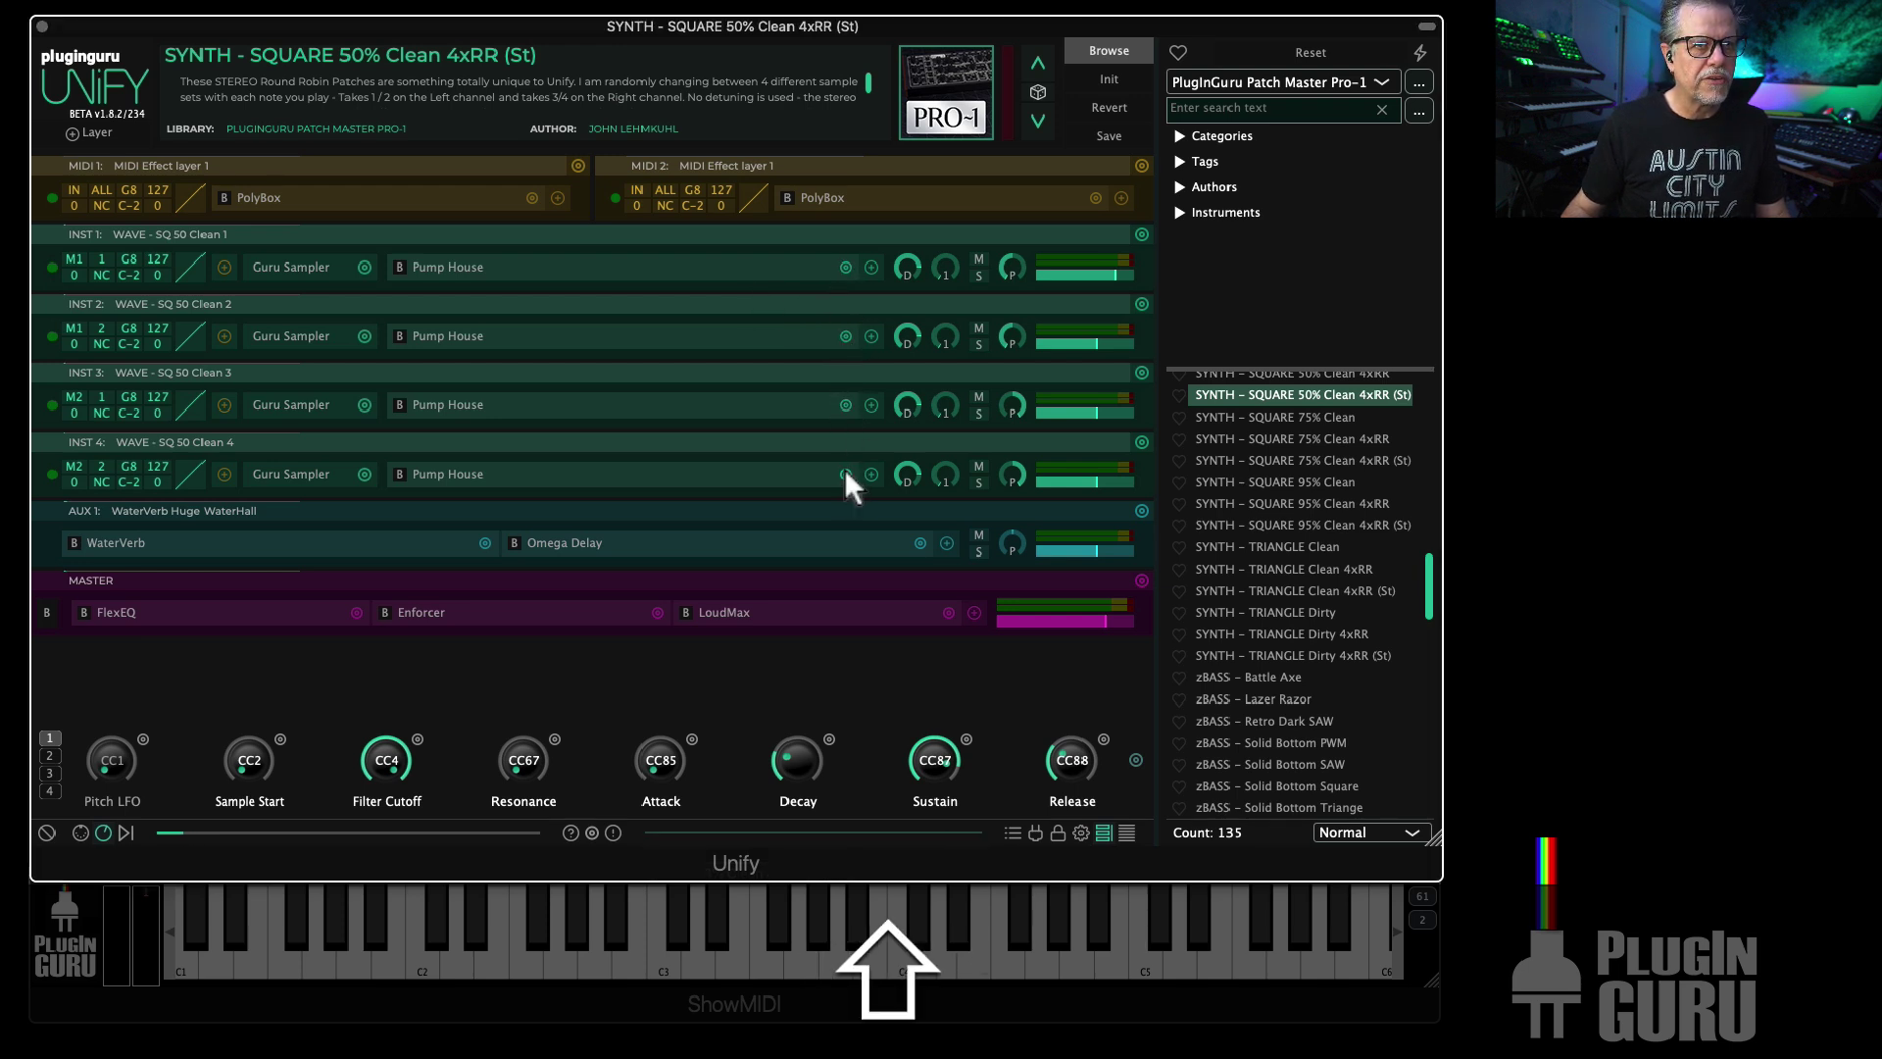
left_click(441, 336)
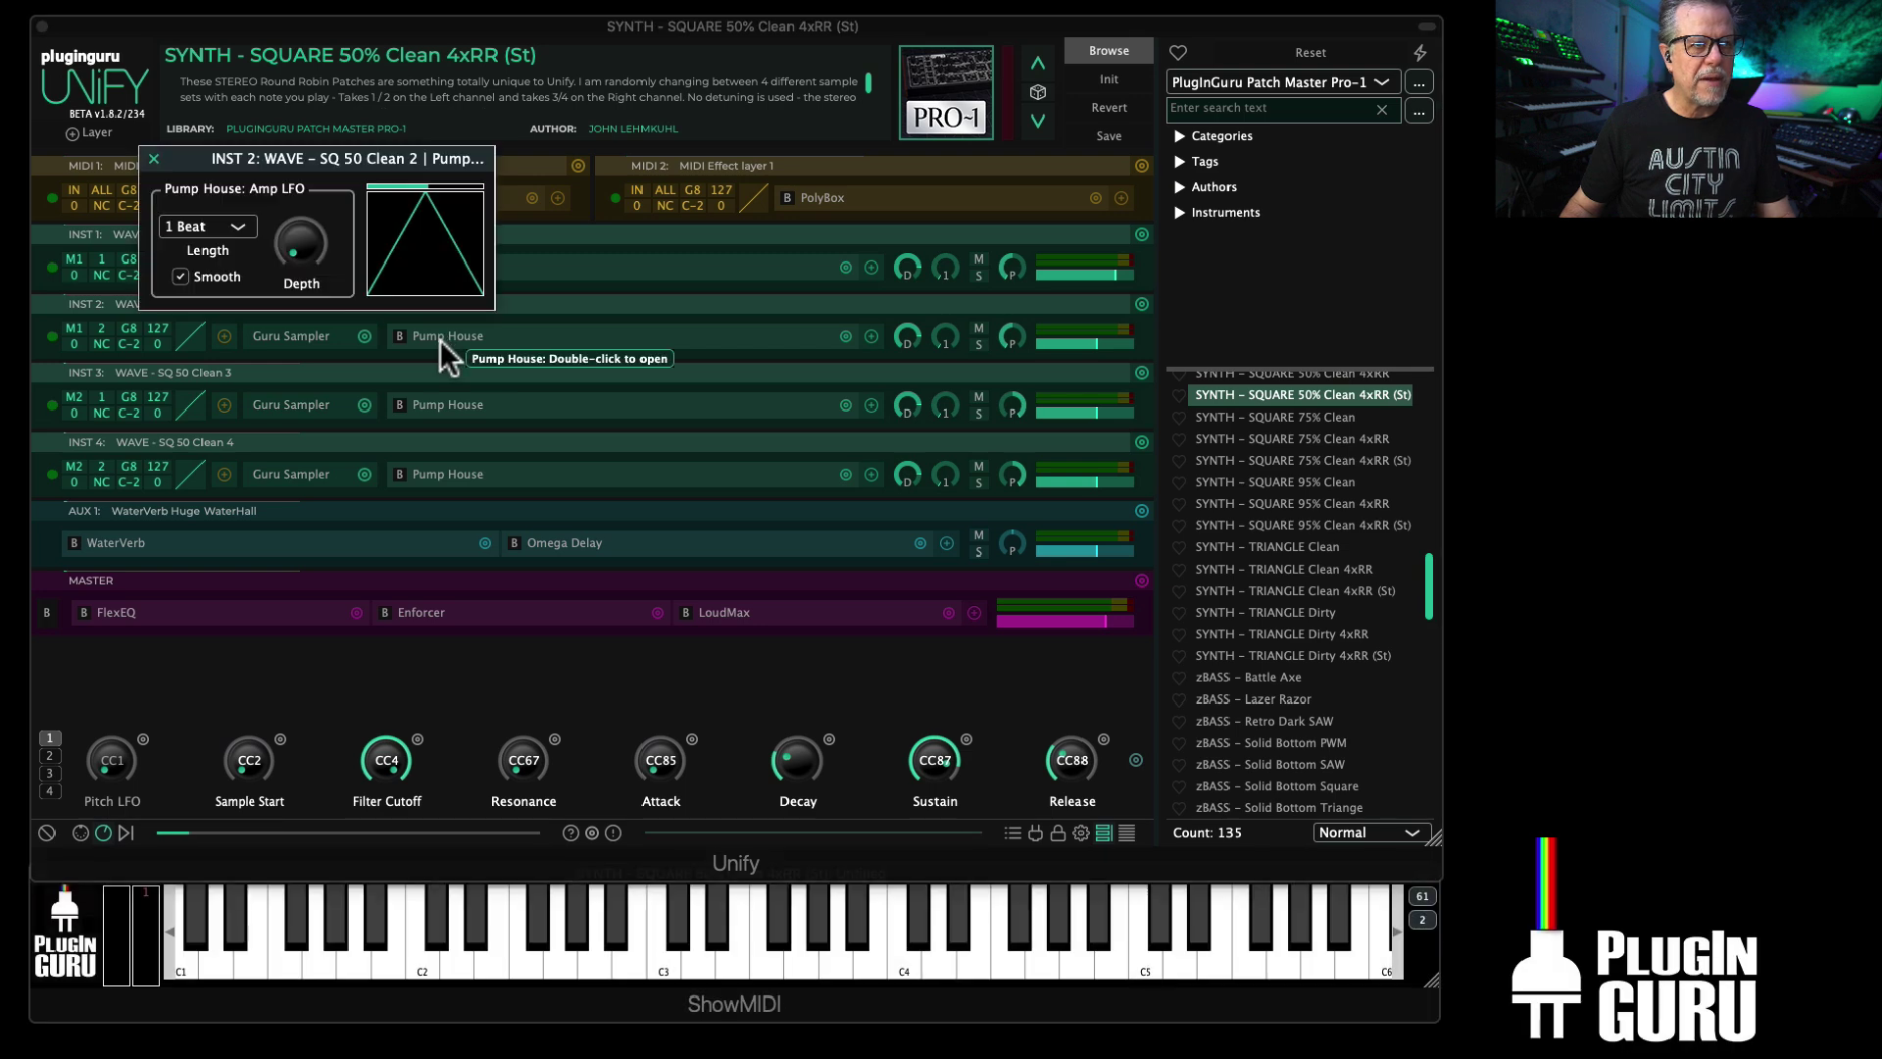
key("super+w")
double_click(452, 403)
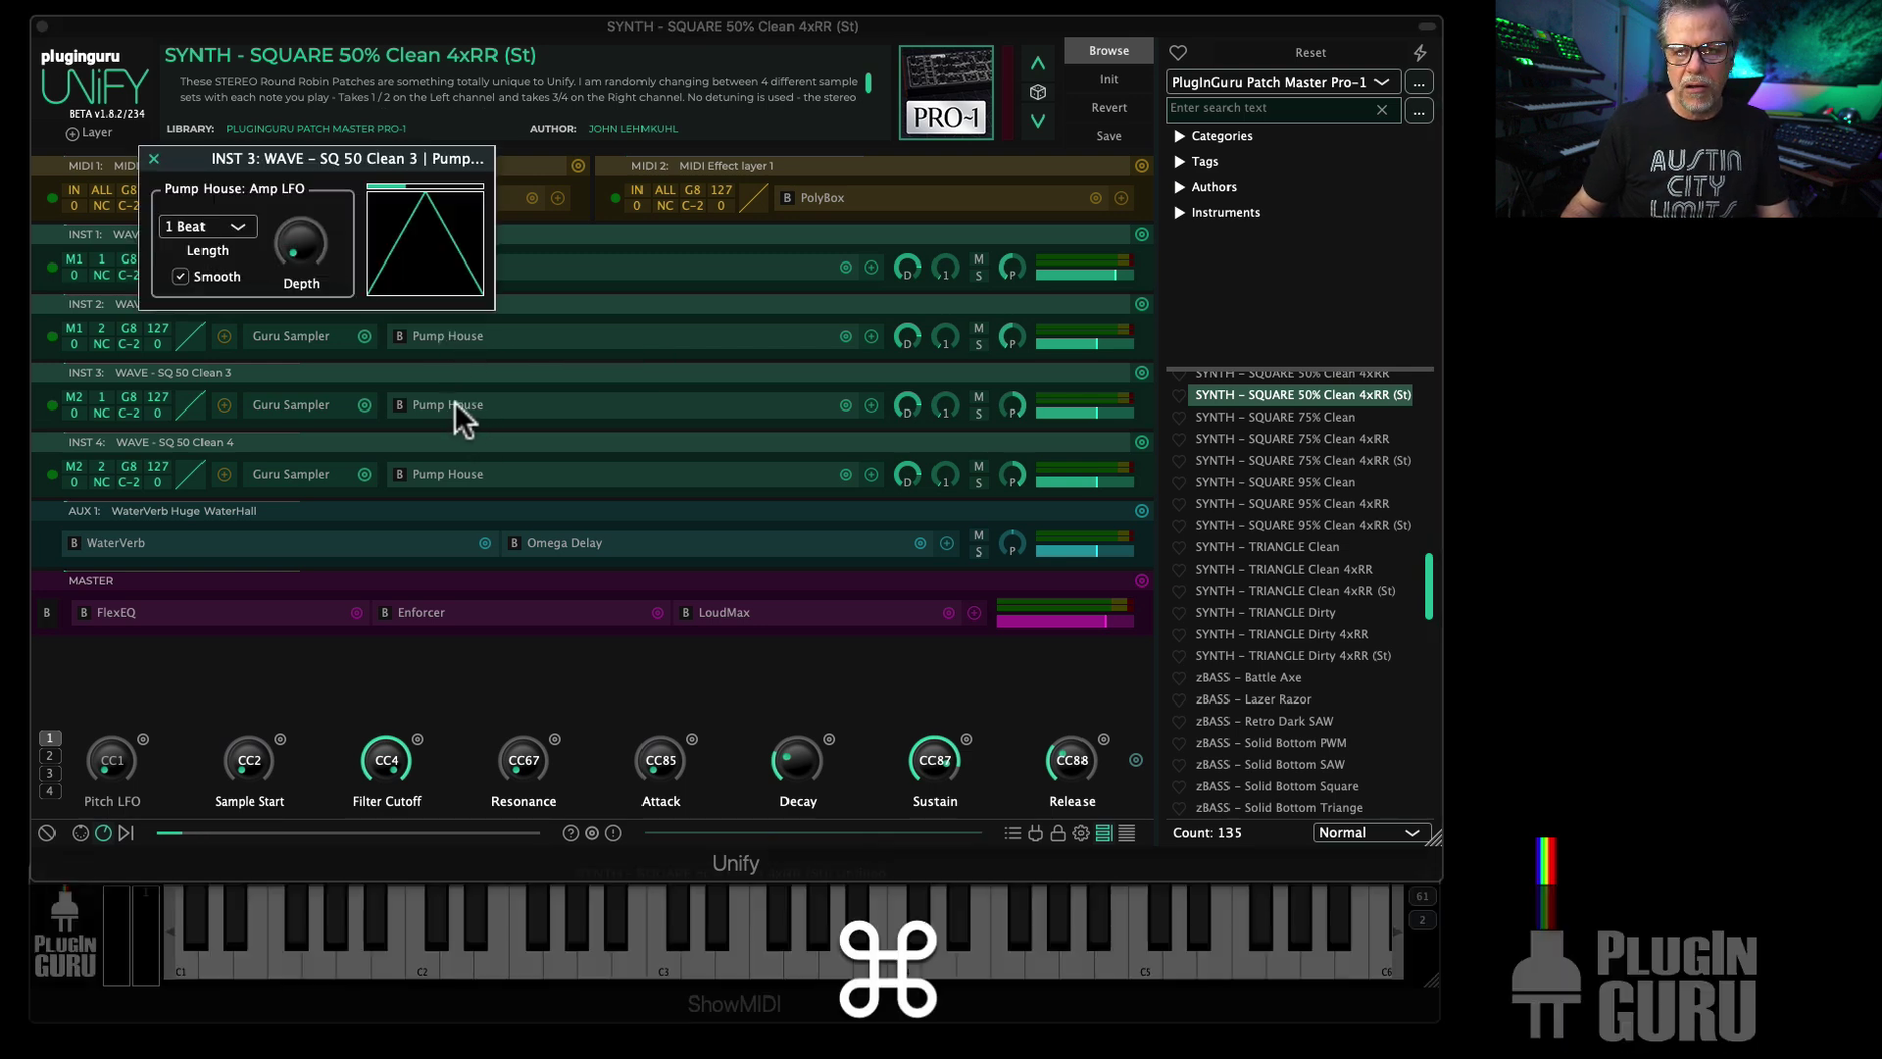
key("super+w")
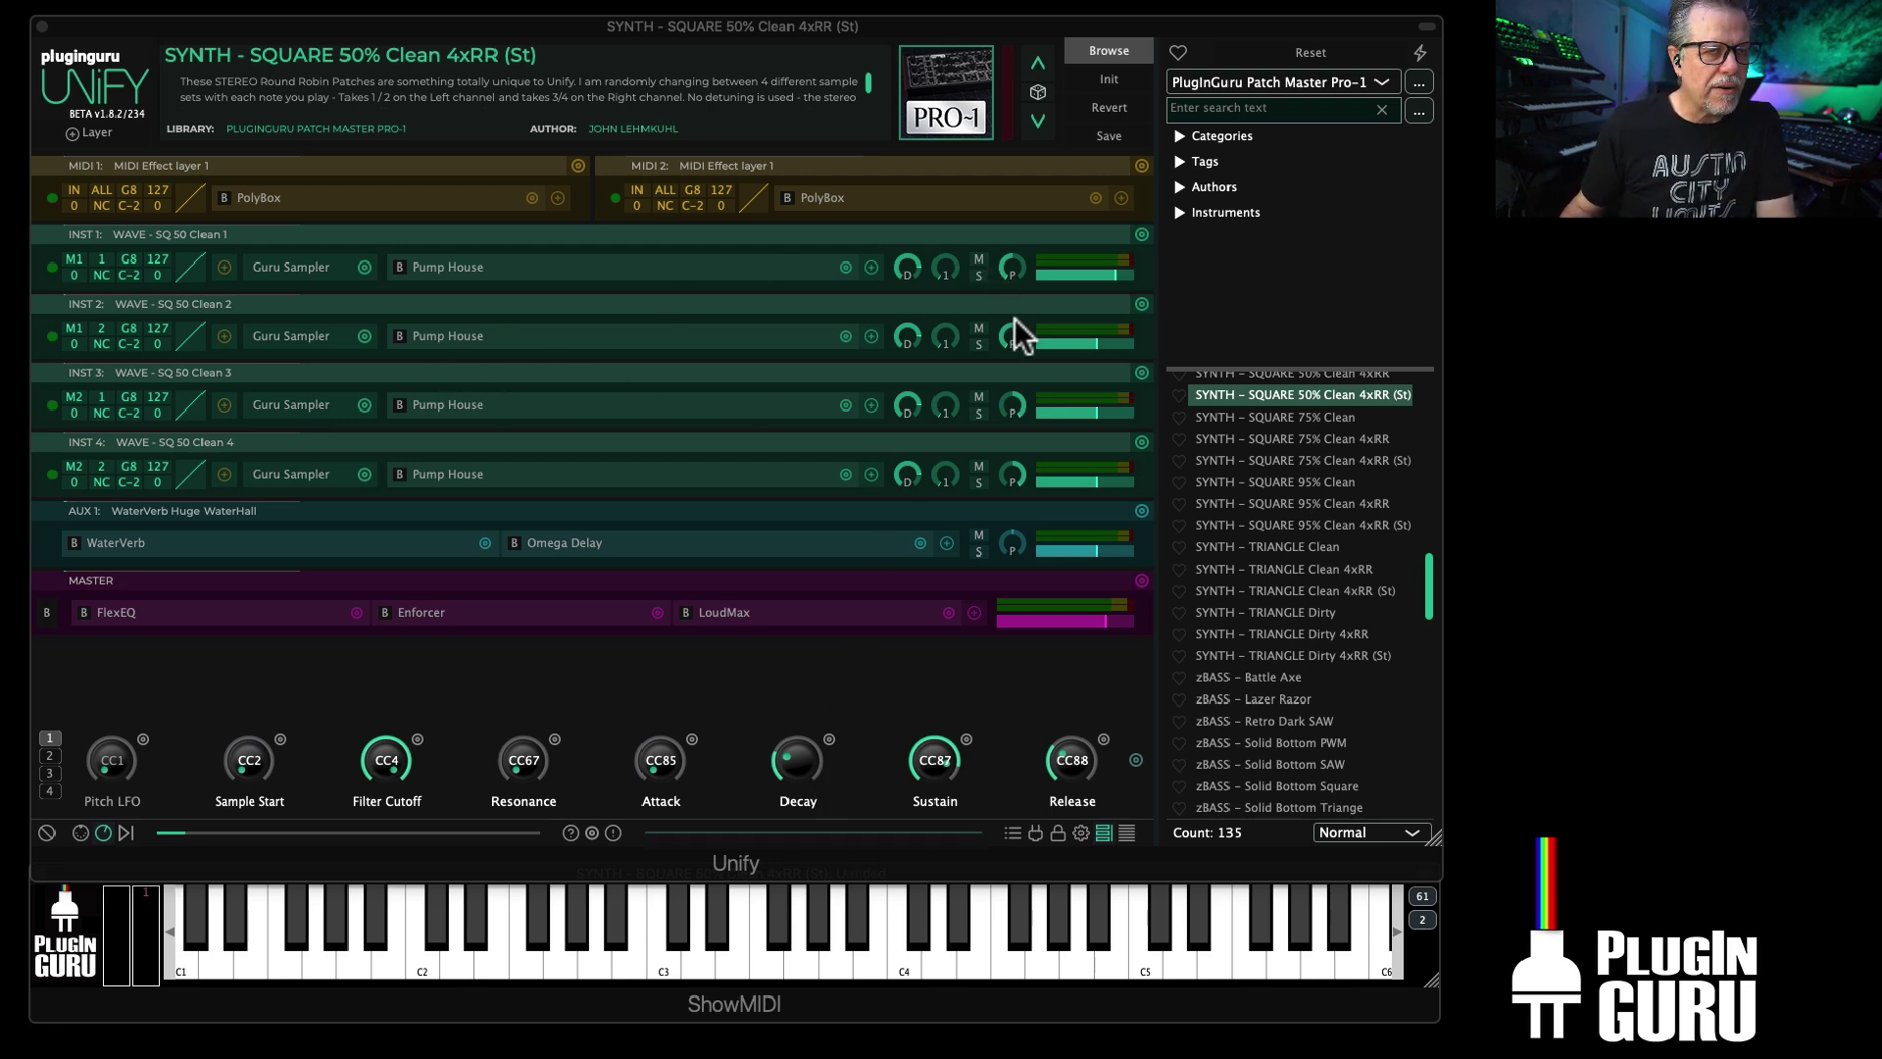
Step: Load the SYNTH - SQUARE 95% Clean patch and inspect its INST 1 Guru Sampler settings
left_click(1309, 483)
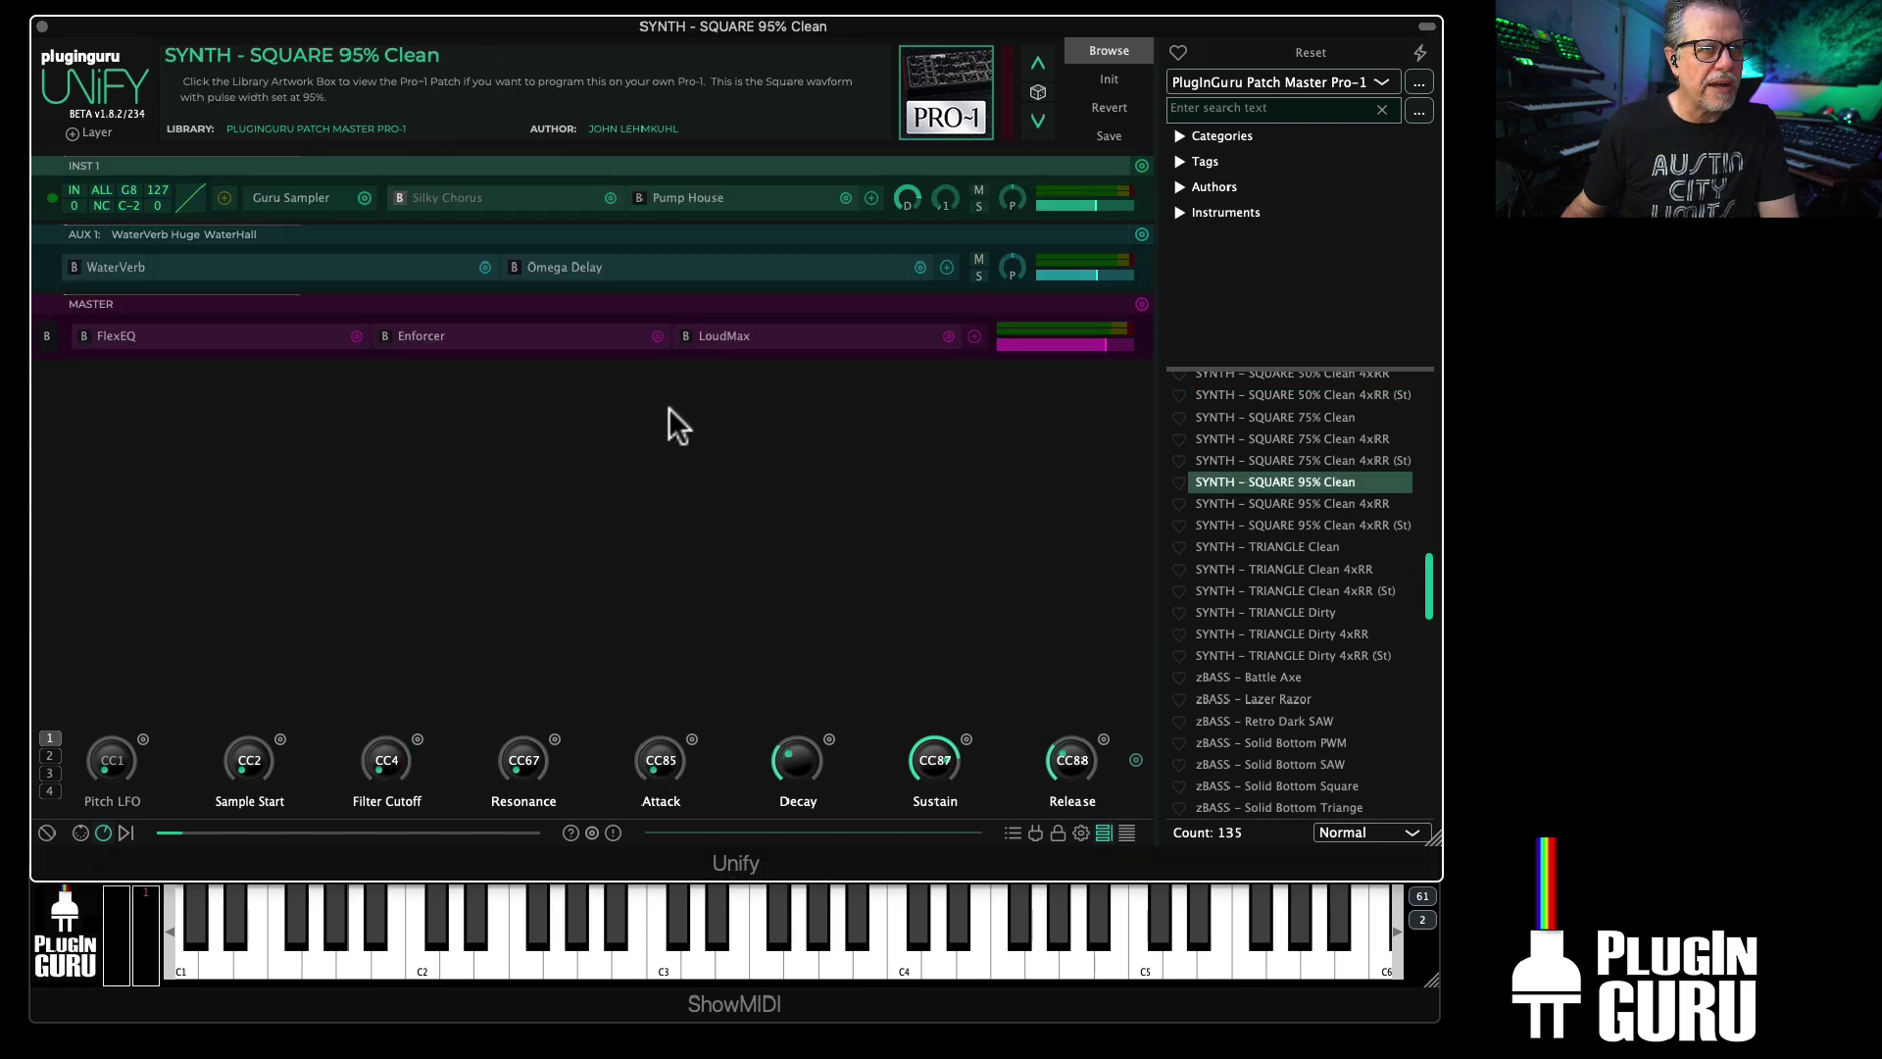
double_click(286, 198)
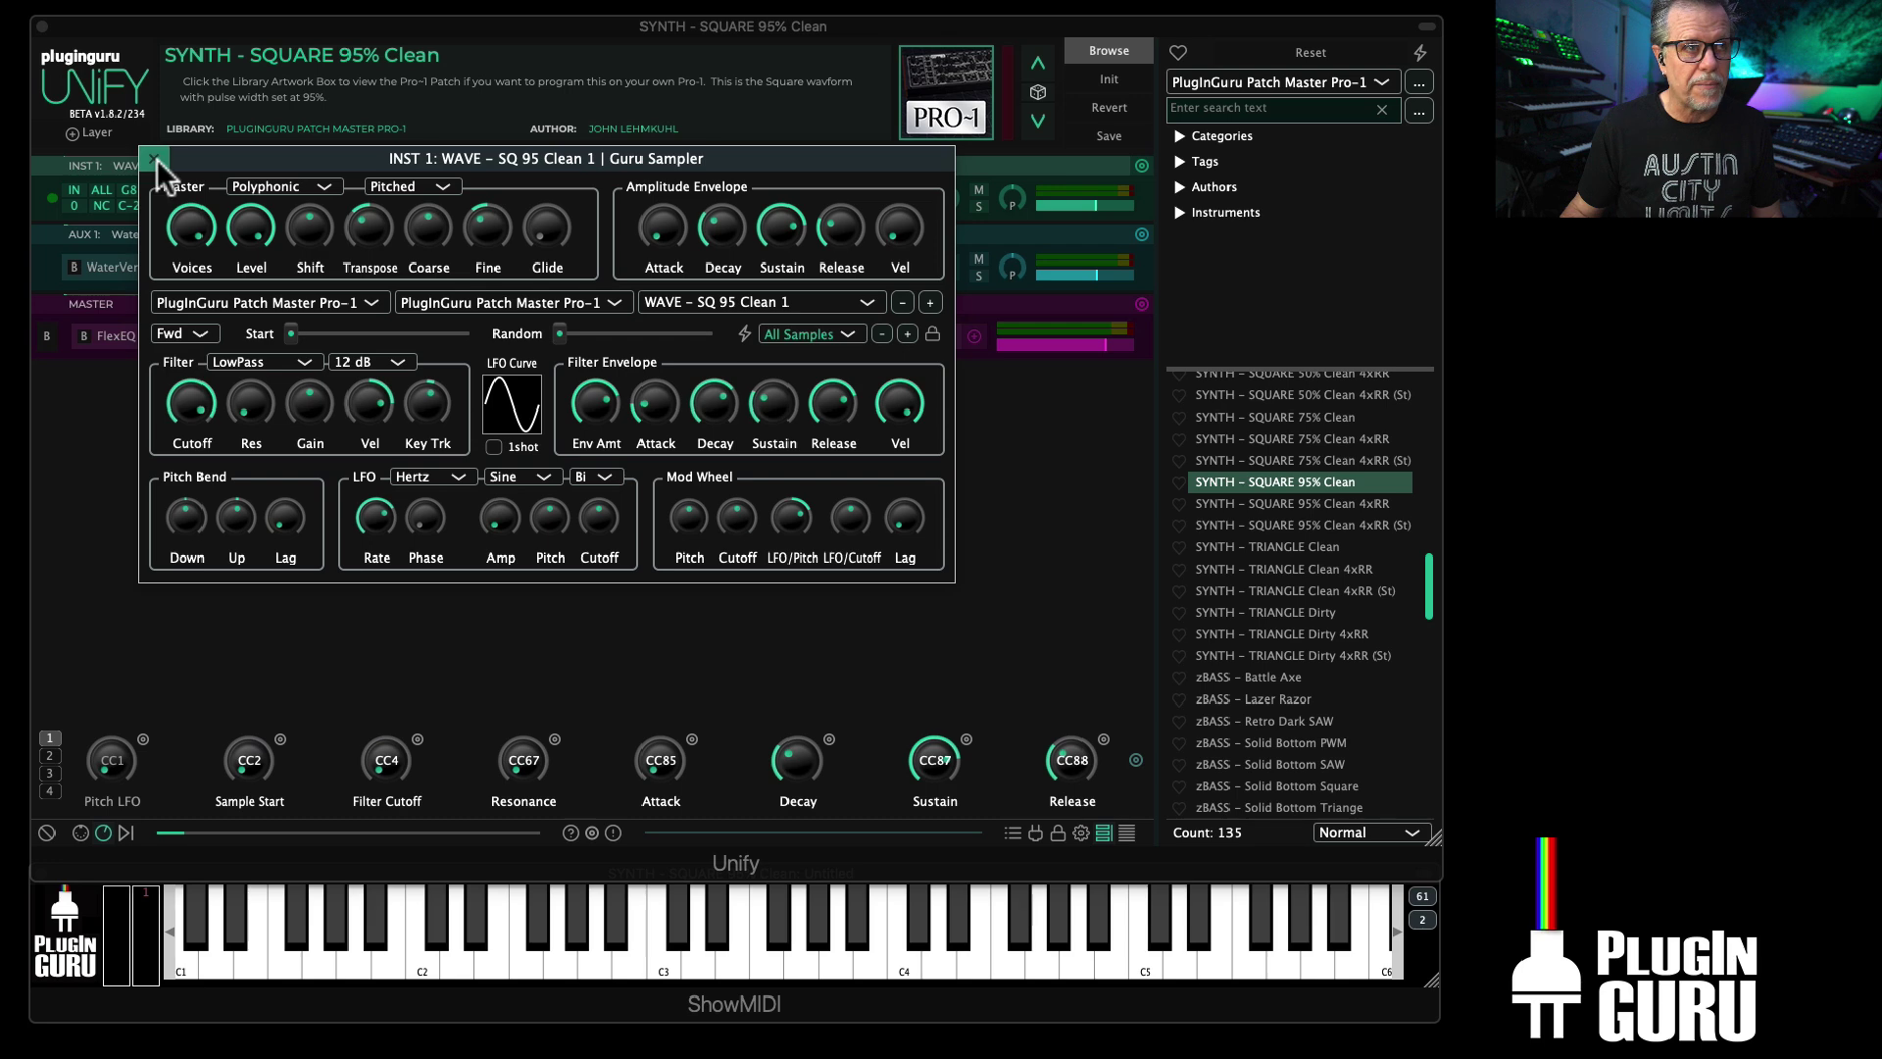
left_click(154, 158)
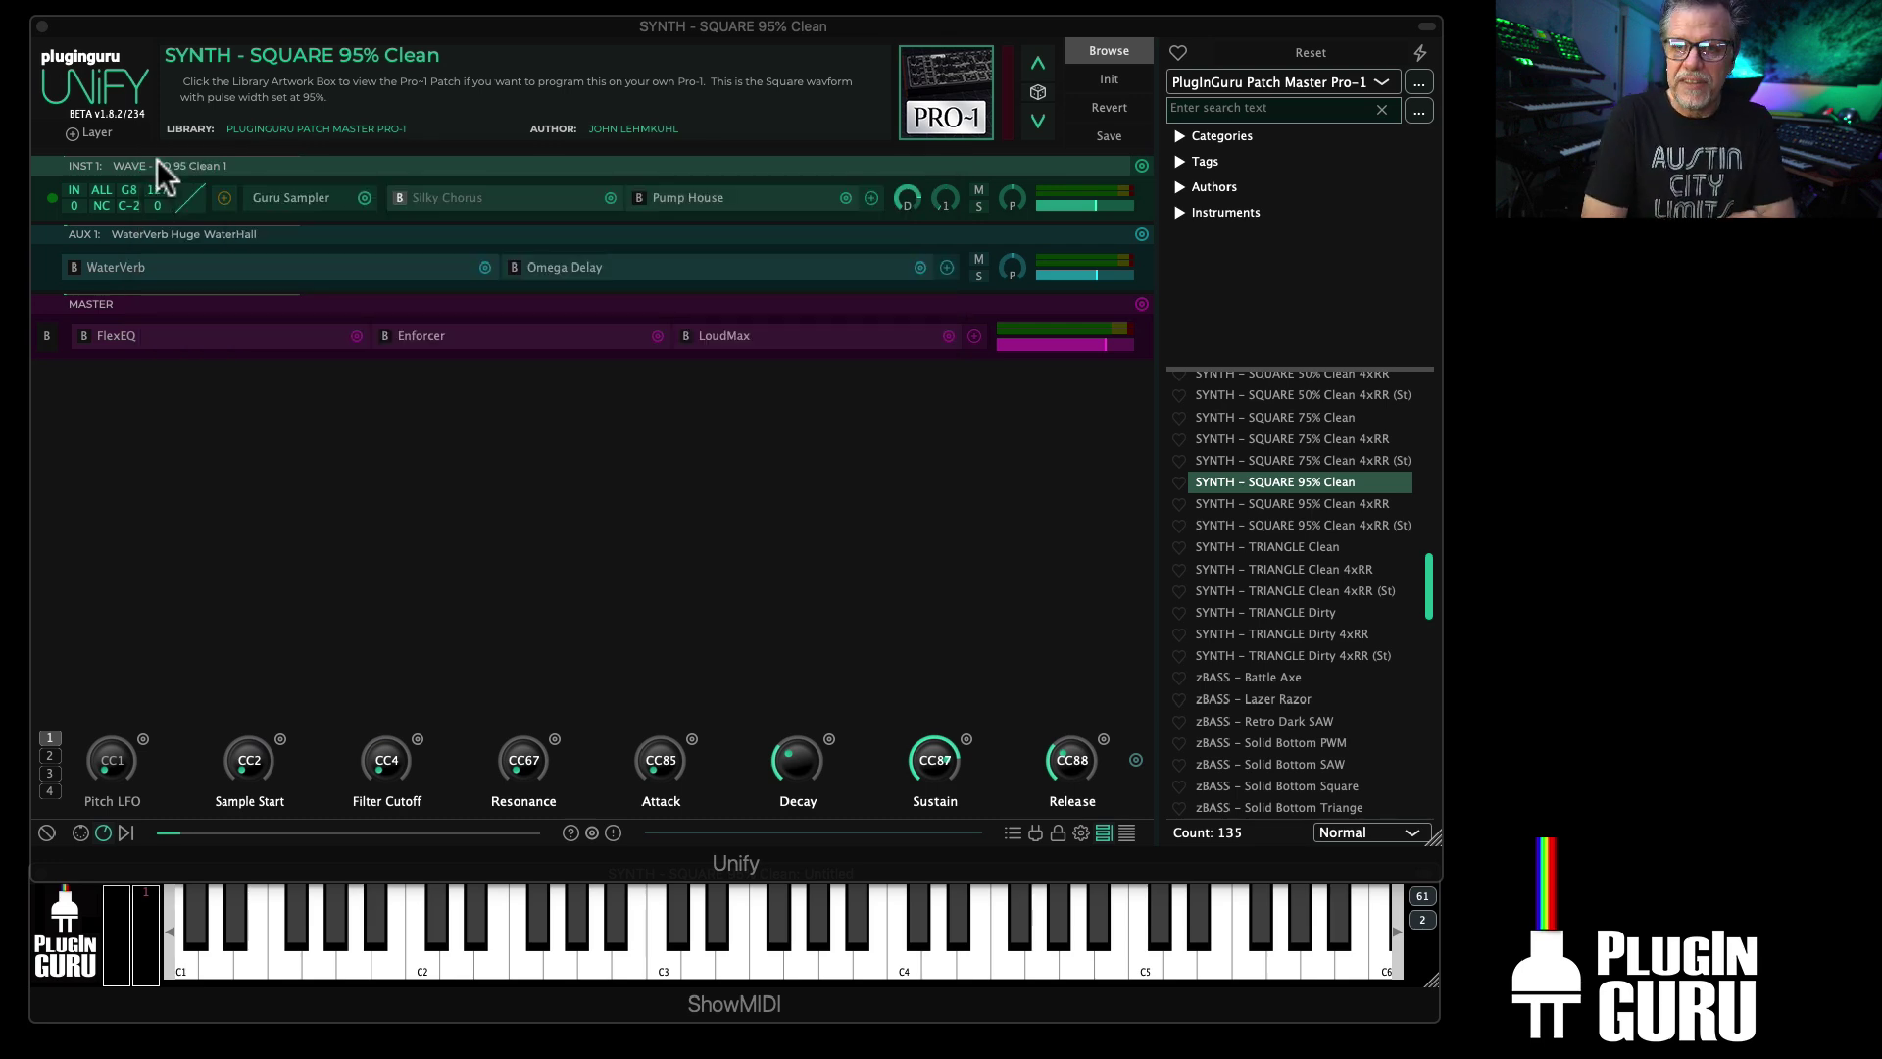